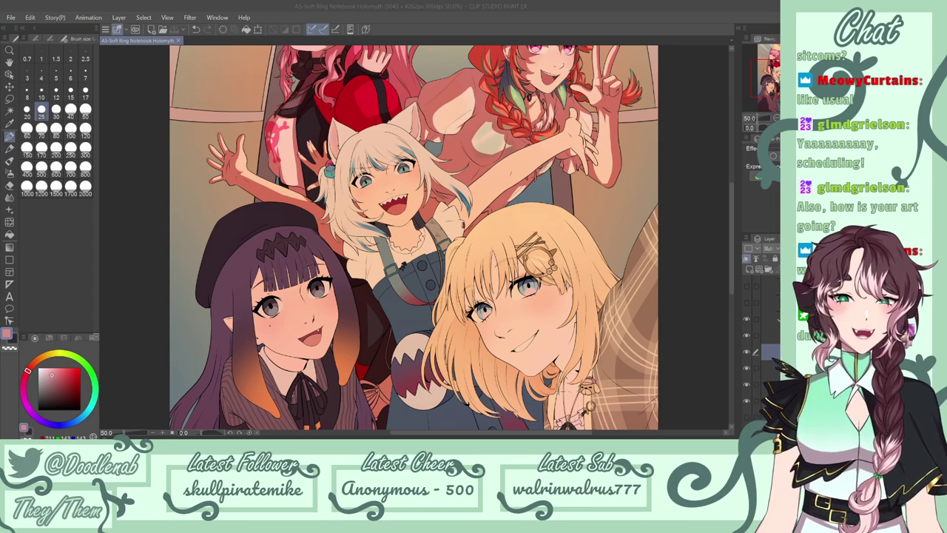
{"action": "mouse_move", "coordinate": [574, 121]}
{"action": "left_mouse_down"}
{"action": "mouse_move", "coordinate": [582, 125]}
{"action": "mouse_move", "coordinate": [575, 134]}
{"action": "left_mouse_up"}
{"action": "key", "text": "ctrl+z"}
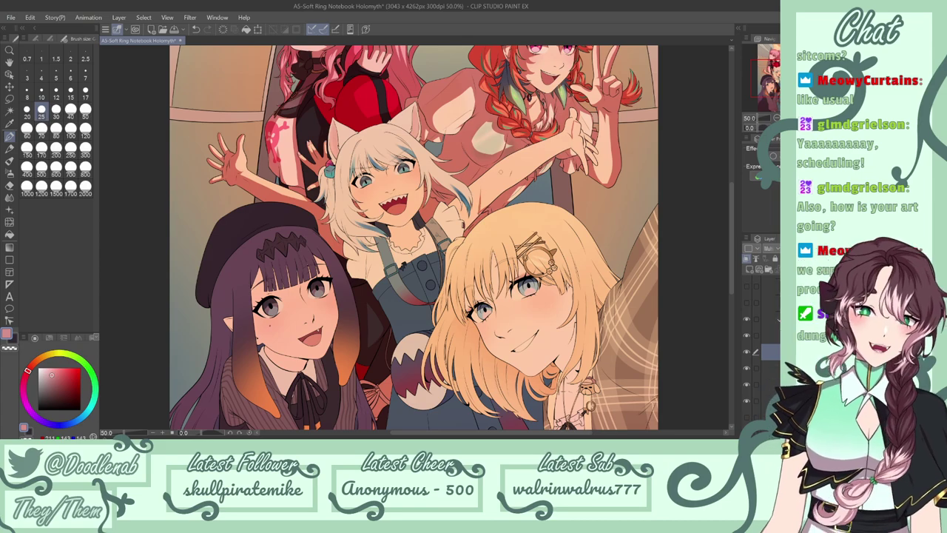
{"action": "key", "text": "ctrl+z"}
{"action": "mouse_move", "coordinate": [480, 190]}
{"action": "left_mouse_down"}
{"action": "mouse_move", "coordinate": [478, 214]}
{"action": "mouse_move", "coordinate": [496, 175]}
{"action": "left_mouse_up"}
{"action": "key", "text": "ctrl+z"}
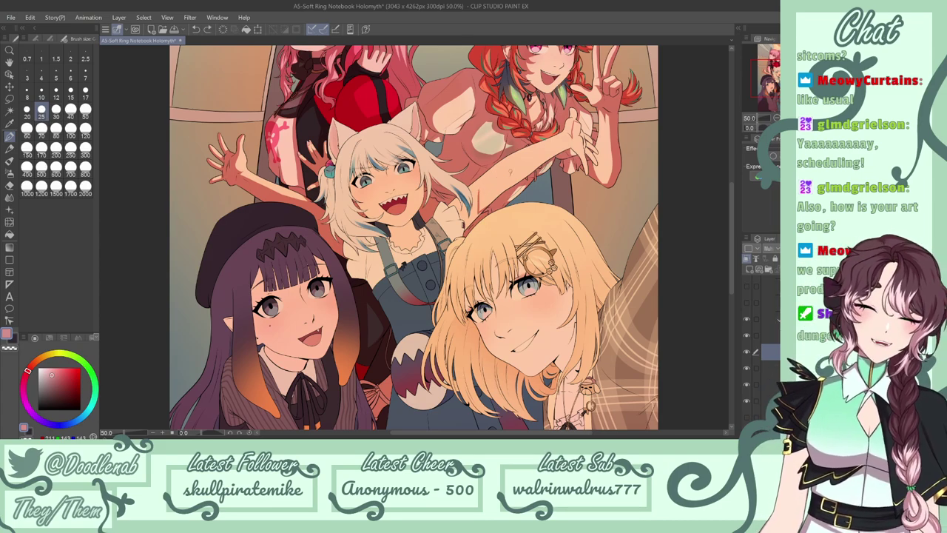
{"action": "key", "text": "ctrl+z"}
Outline a shadow shape along the white-haired character's outstretched arm and fill it with the reddish shadow colour.
{"action": "mouse_move", "coordinate": [479, 192]}
{"action": "left_mouse_down"}
{"action": "mouse_move", "coordinate": [555, 147]}
{"action": "mouse_move", "coordinate": [532, 153]}
{"action": "left_mouse_up"}
{"action": "key", "text": "ctrl+z"}
{"action": "key", "text": "ctrl+z"}
{"action": "key", "text": "ctrl+z"}
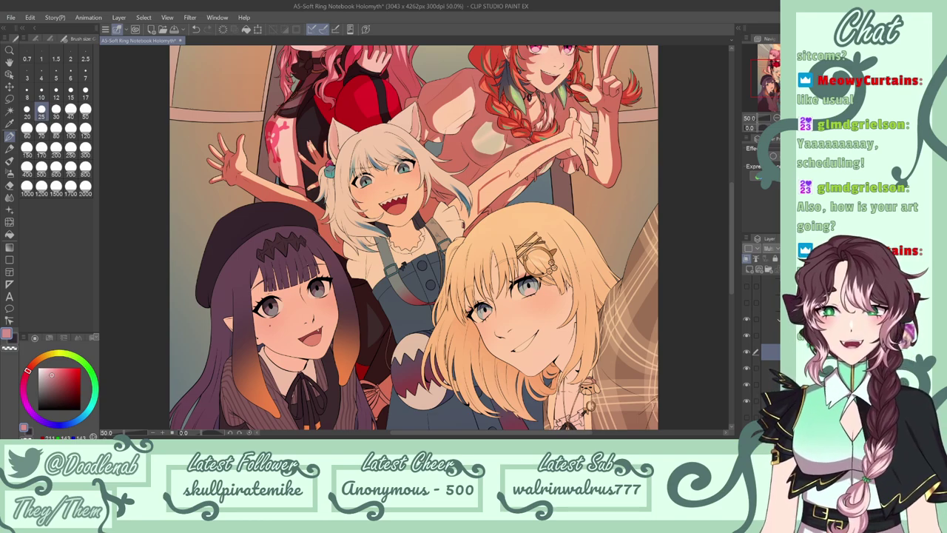
{"action": "left_click", "coordinate": [9, 234]}
{"action": "left_click", "coordinate": [524, 157]}
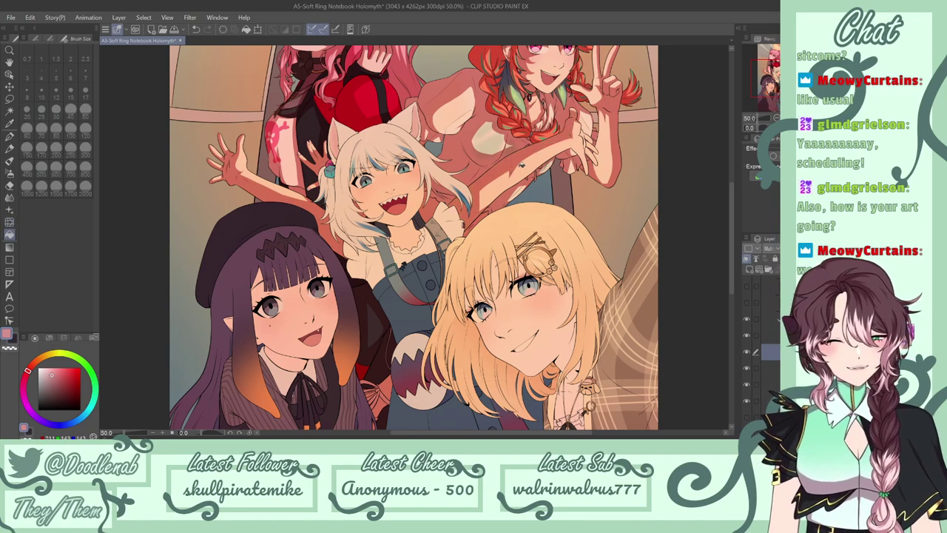
{"action": "key", "text": "p"}
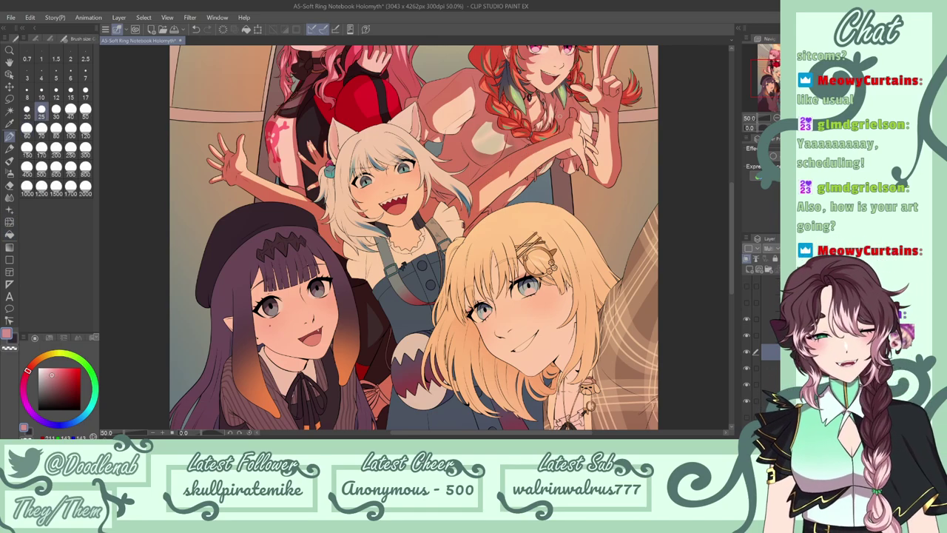
Clean up the arm's shadow edges, and outline and fill shadows in the white-haired character's side hair strands.
{"action": "left_click", "coordinate": [10, 185]}
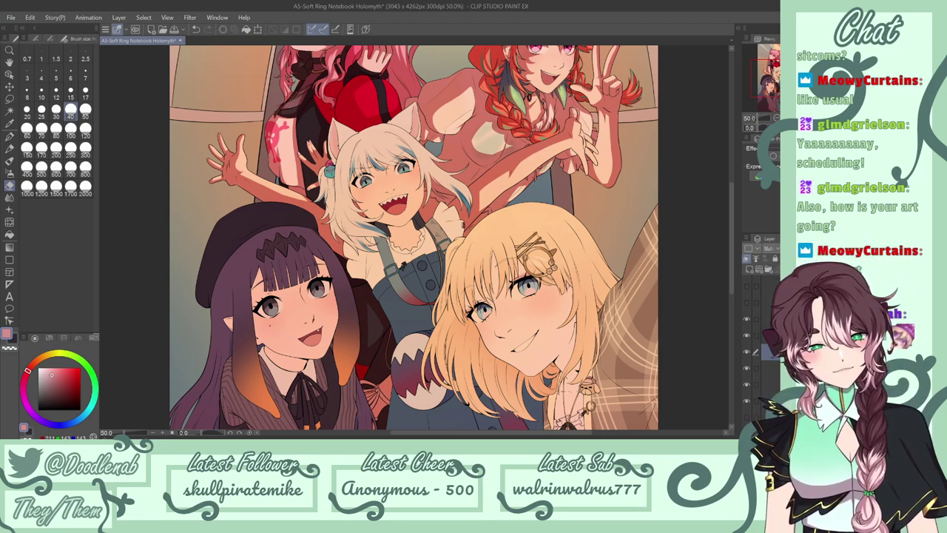
{"action": "key", "text": "p"}
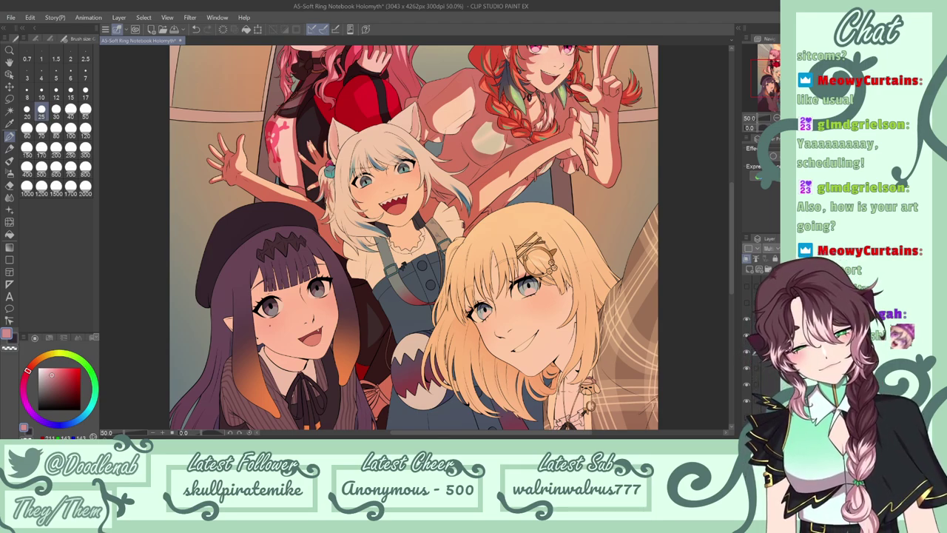
{"action": "key", "text": "g"}
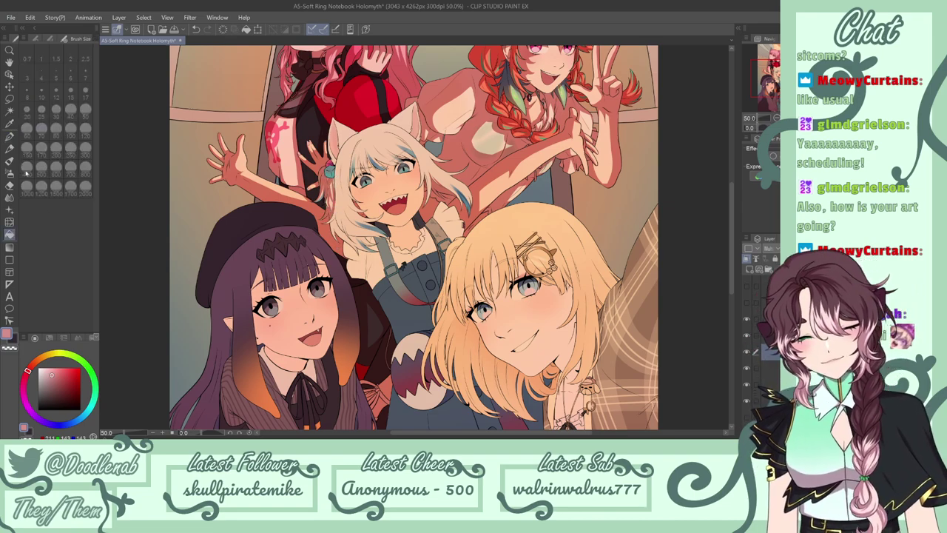
{"action": "key", "text": "p"}
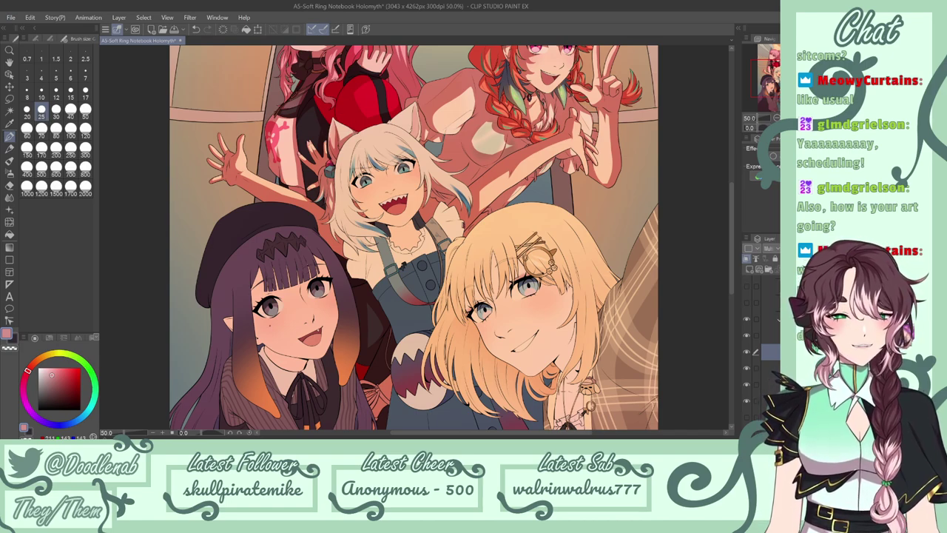
Outline and fill the shadow on the shaded side of the white-haired character's hair, and save the illustration.
{"action": "key", "text": "e"}
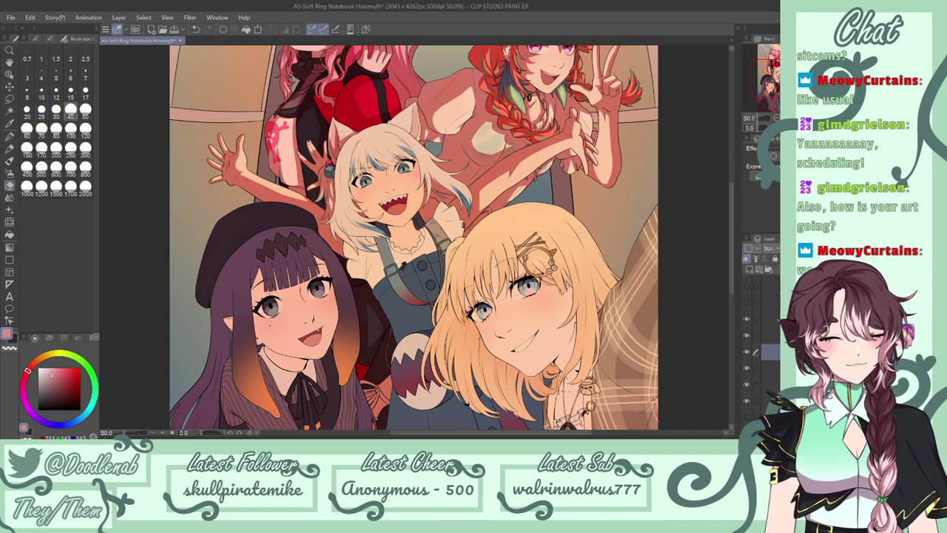
{"action": "key", "text": "p"}
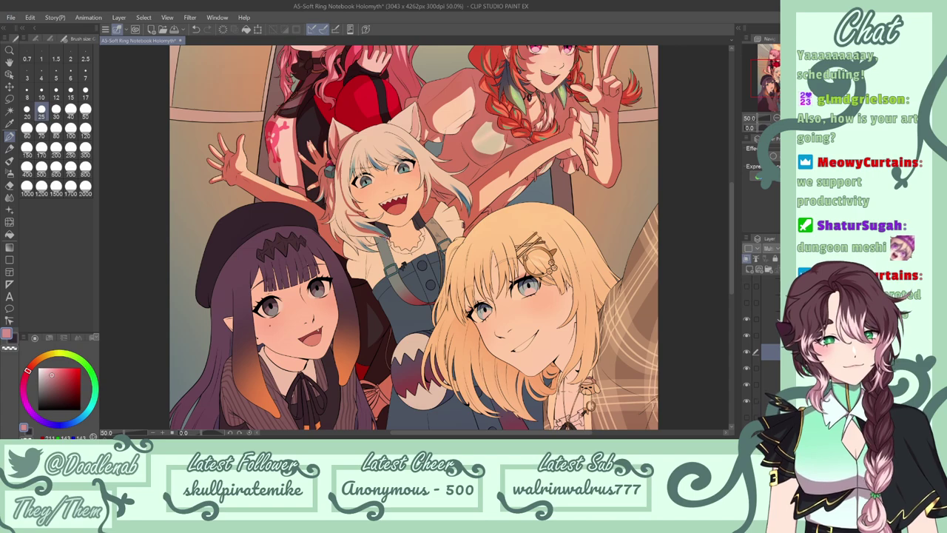
{"action": "left_click", "coordinate": [10, 235]}
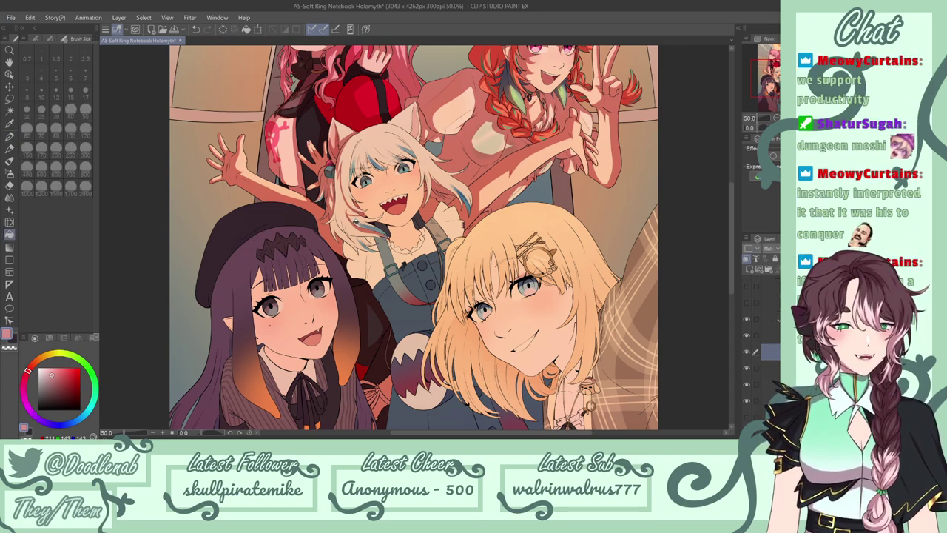
{"action": "left_click", "coordinate": [346, 211]}
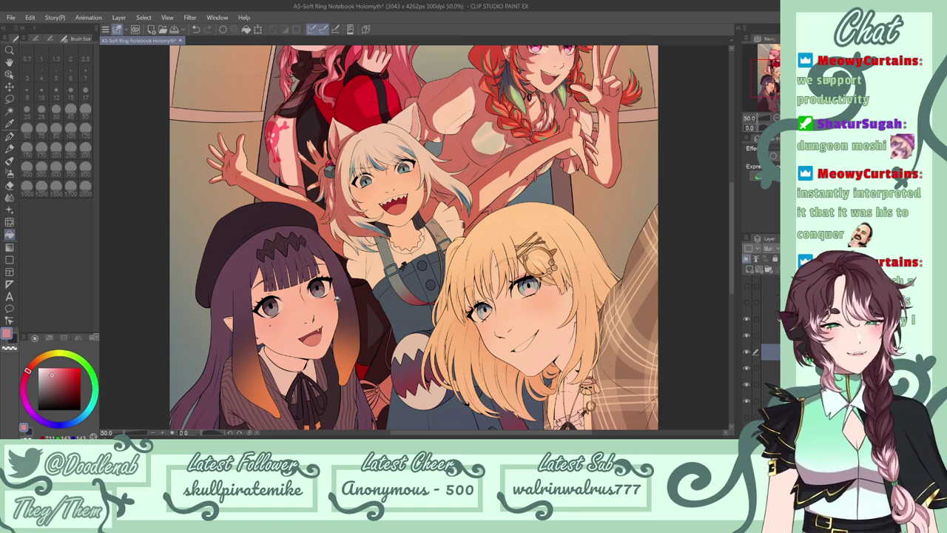
{"action": "left_click", "coordinate": [9, 137]}
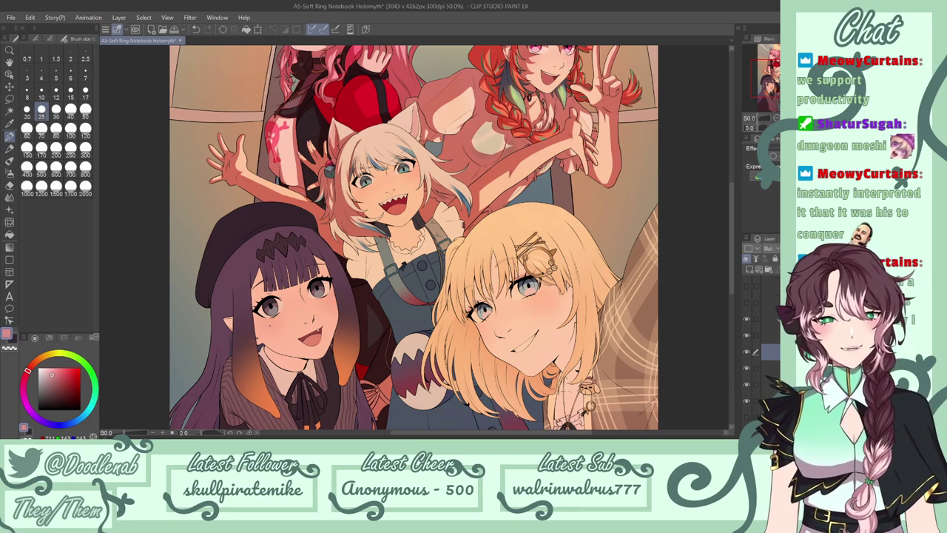
{"action": "key", "text": "ctrl+s"}
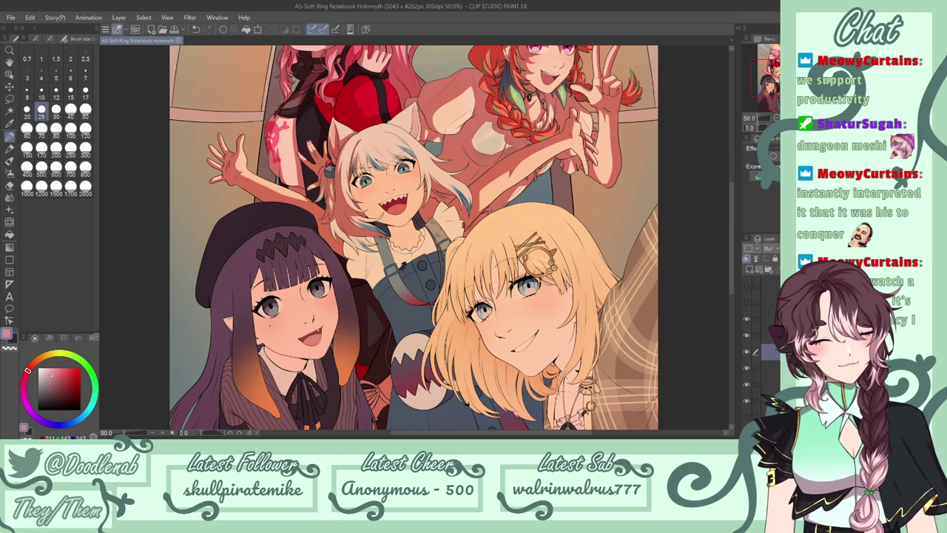
Draw a thin shadow strand in the white-haired character's fringe above the eye, undoing the strokes that miss.
{"action": "left_click_drag", "start_coordinate": [363, 160], "coordinate": [369, 171]}
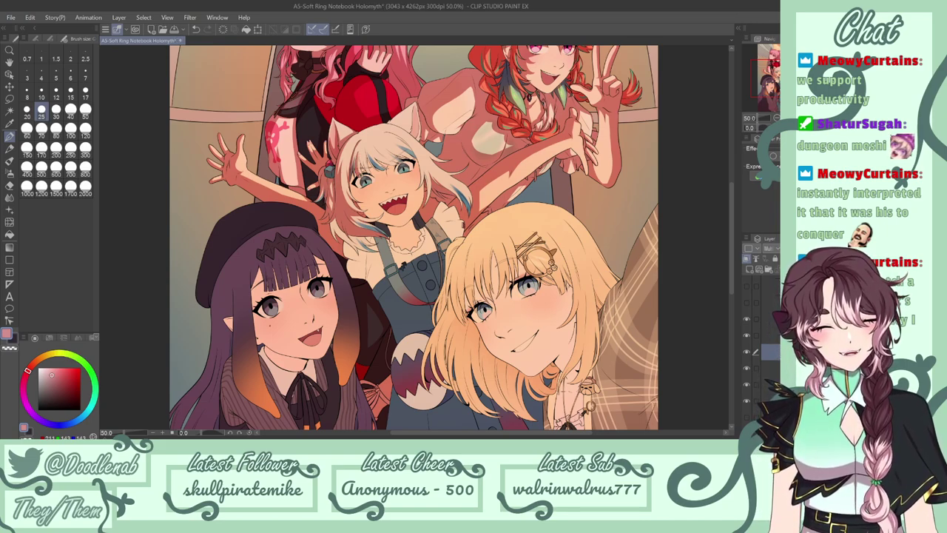
{"action": "key", "text": "ctrl+z"}
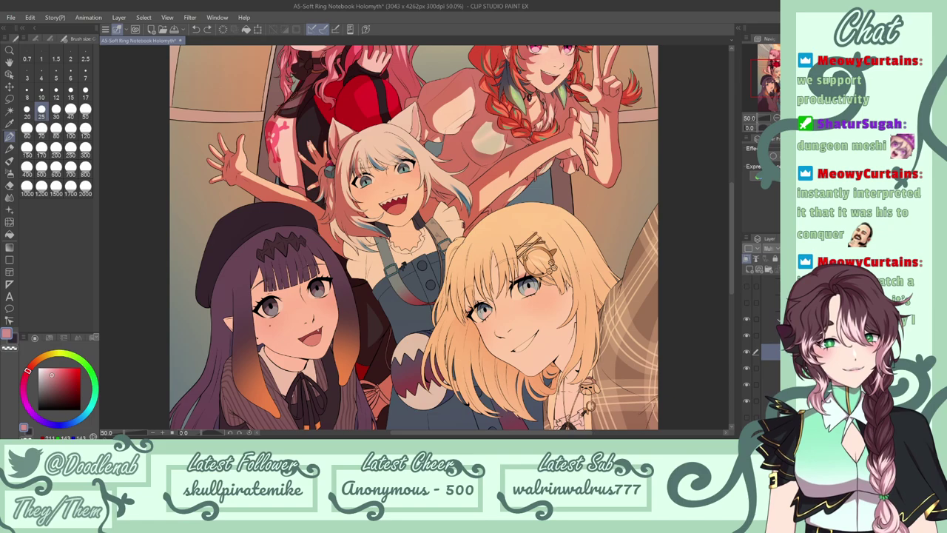
{"action": "key", "text": "ctrl+z"}
{"action": "left_click_drag", "start_coordinate": [363, 158], "coordinate": [369, 173]}
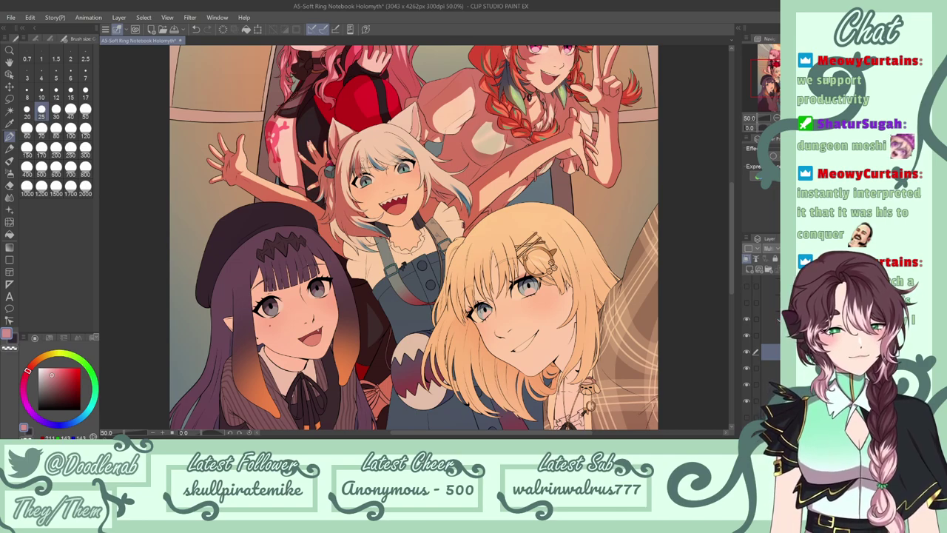
{"action": "key", "text": "e"}
{"action": "left_click_drag", "start_coordinate": [363, 164], "coordinate": [362, 175]}
{"action": "key", "text": "ctrl+z"}
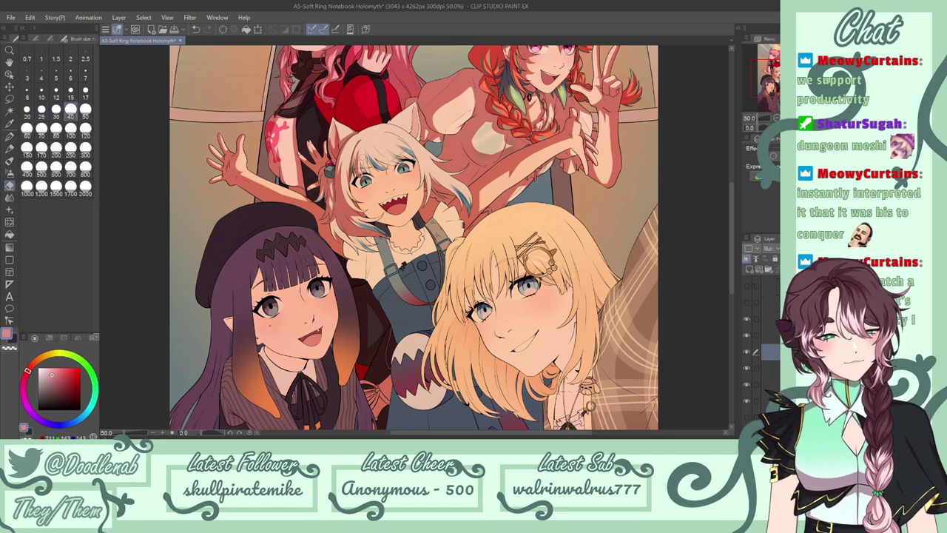
Trim the fringe's shadow strand into a cleaner shape with the eraser.
{"action": "key", "text": "p"}
{"action": "key", "text": "e"}
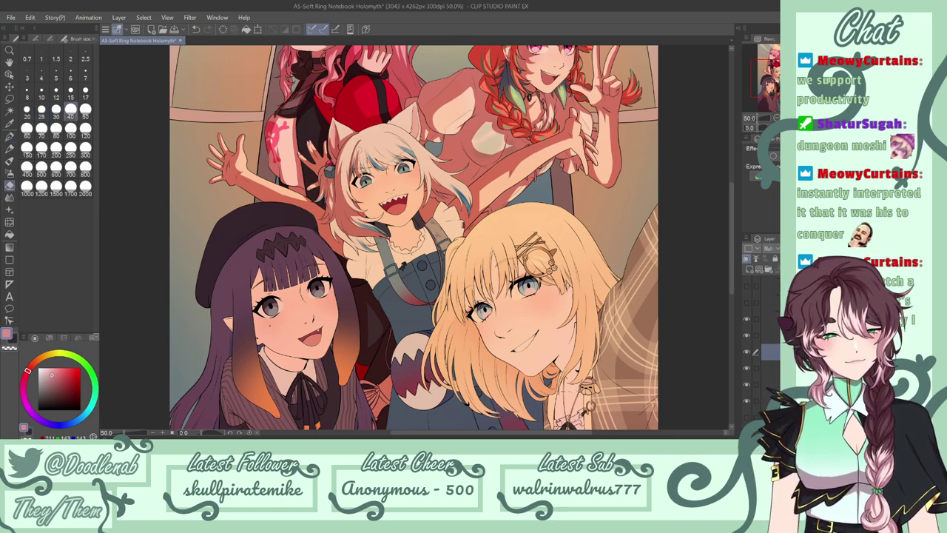
{"action": "key", "text": "ctrl+z"}
{"action": "left_click_drag", "start_coordinate": [367, 147], "coordinate": [364, 164]}
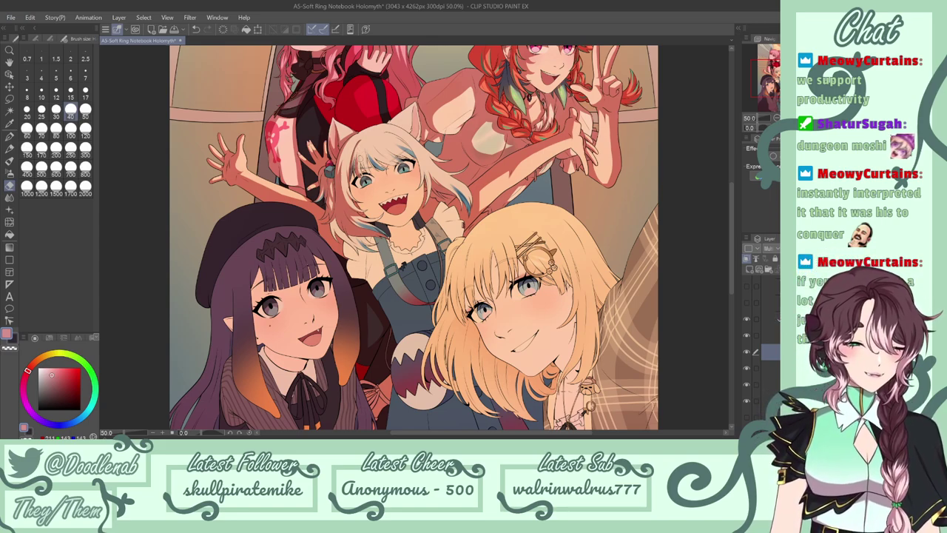
{"action": "key", "text": "p"}
{"action": "key", "text": "ctrl+z"}
{"action": "key", "text": "ctrl+y"}
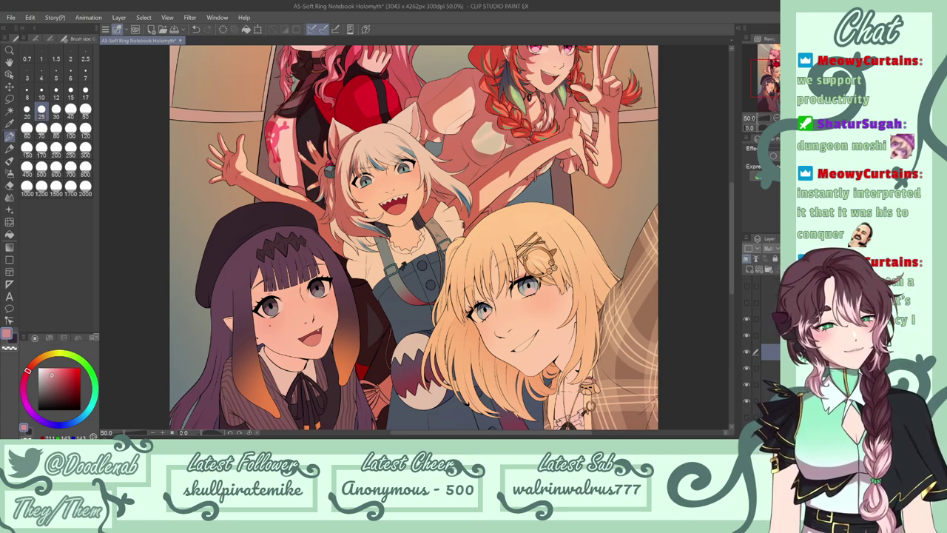
Fill the shadow in the white-haired character's lower hair strands and refine the hair shading by alternately painting and erasing.
{"action": "left_click", "coordinate": [10, 234]}
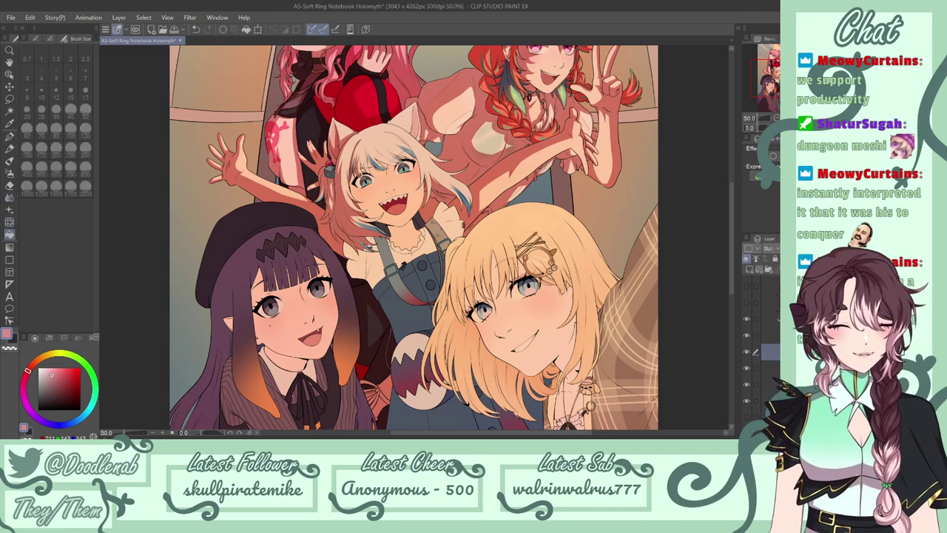
{"action": "key", "text": "p"}
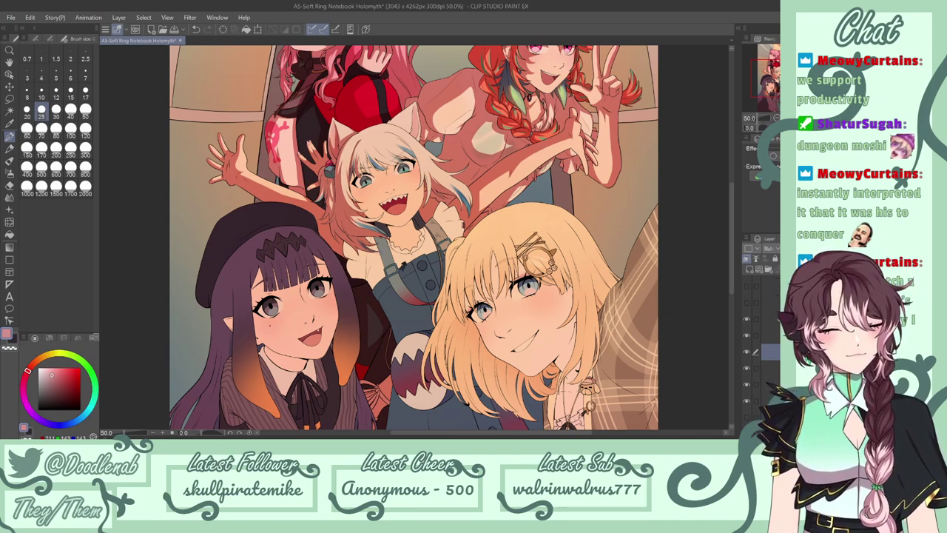
{"action": "key", "text": "e"}
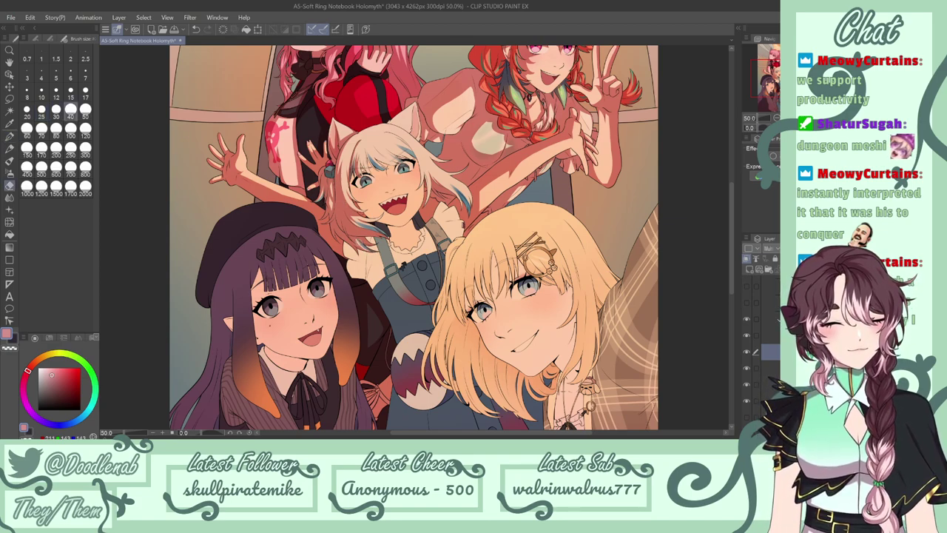
{"action": "key", "text": "p"}
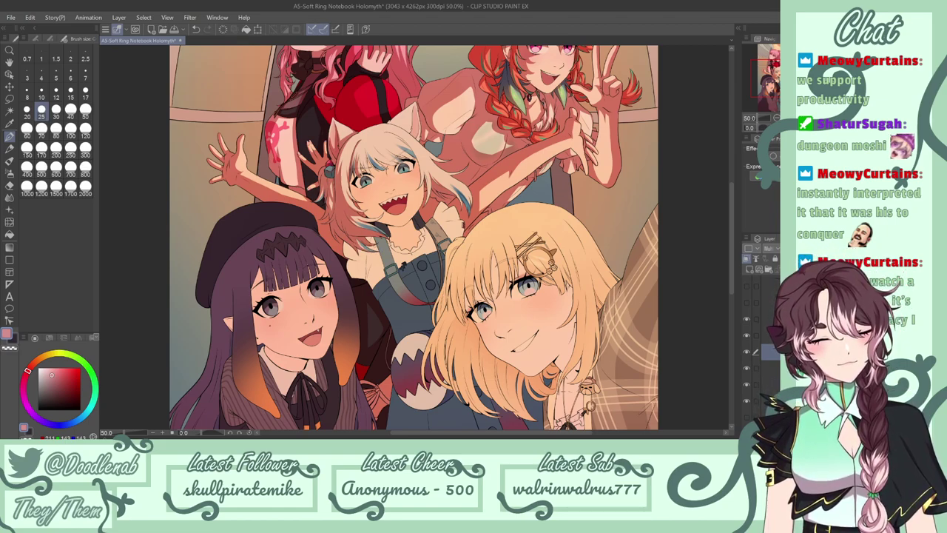
{"action": "key", "text": "e"}
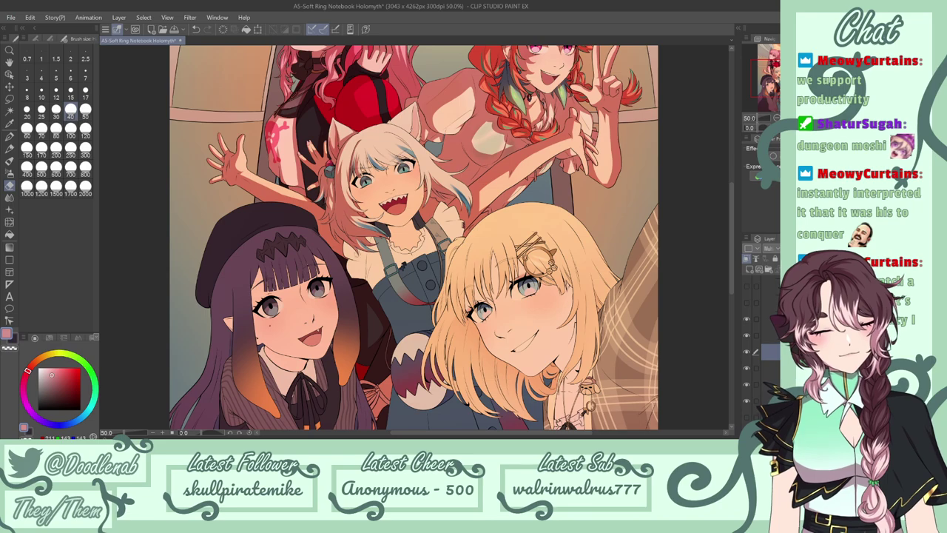
{"action": "key", "text": "p"}
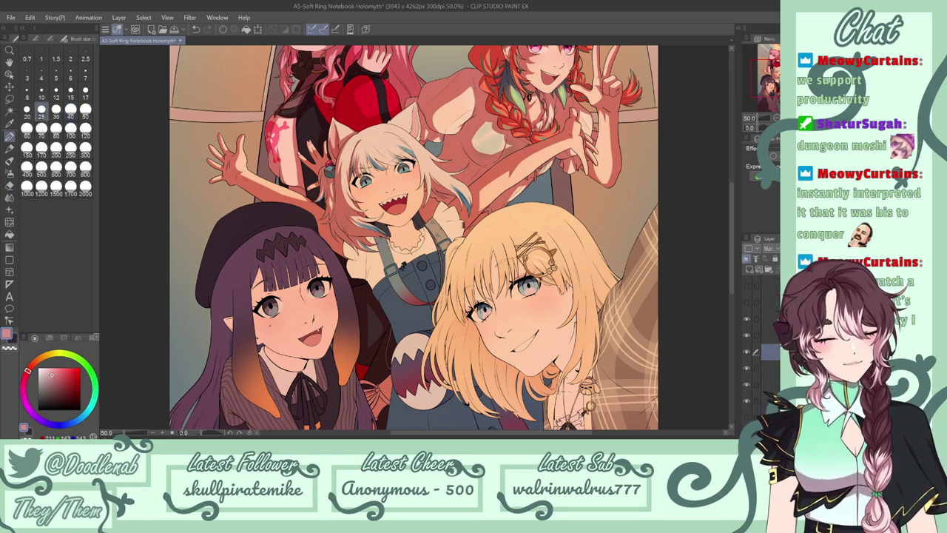
{"action": "key", "text": "e"}
{"action": "key", "text": "p"}
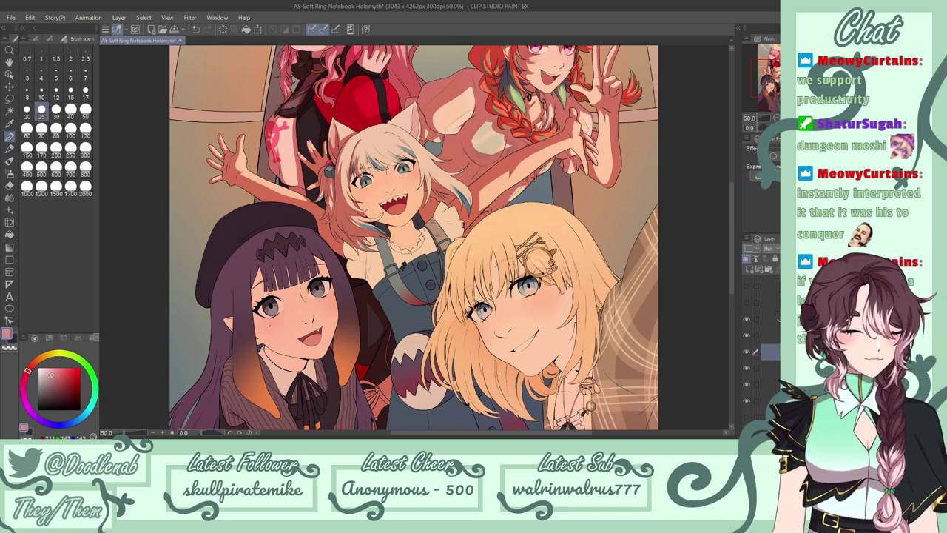
{"action": "key", "text": "e"}
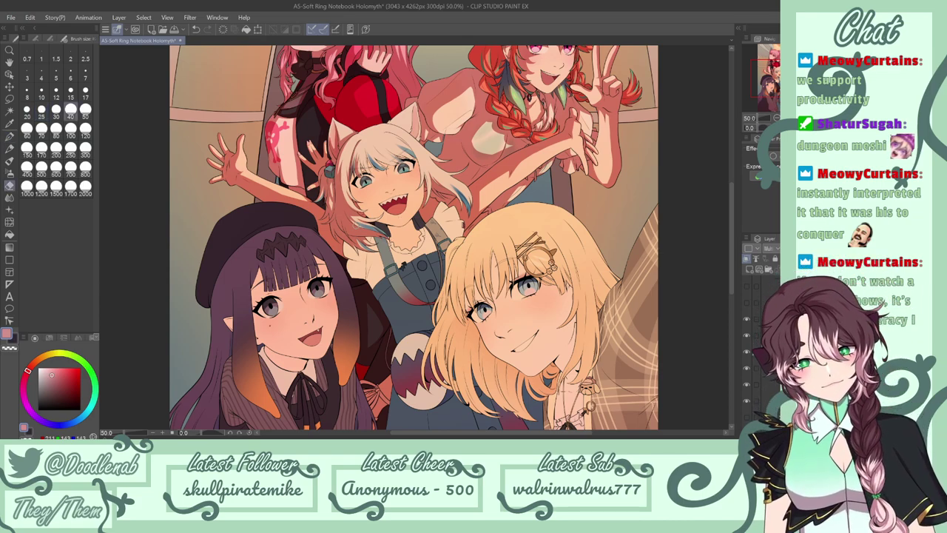
{"action": "key", "text": "p"}
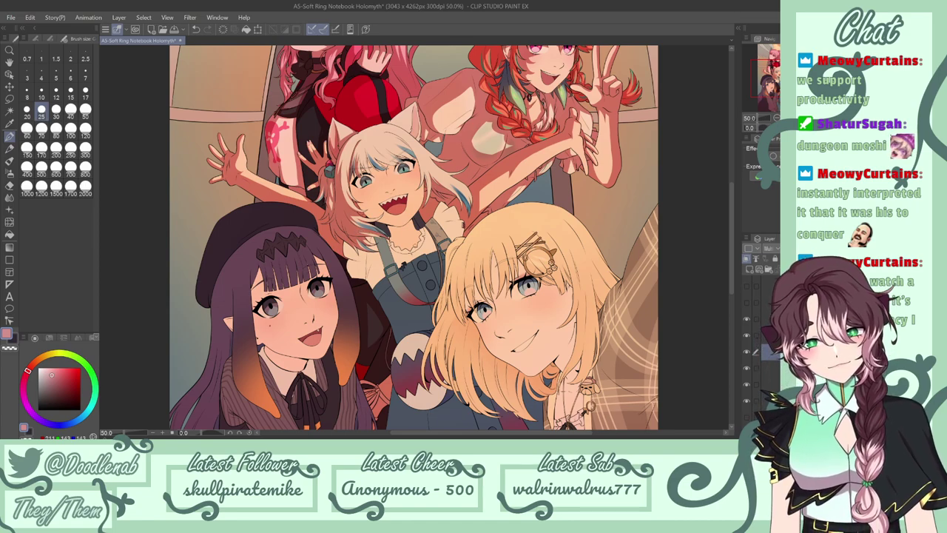
Check the drawing with the canvas view flipped vertically and mirrored horizontally, and restore the normal orientation.
{"action": "key", "text": "v"}
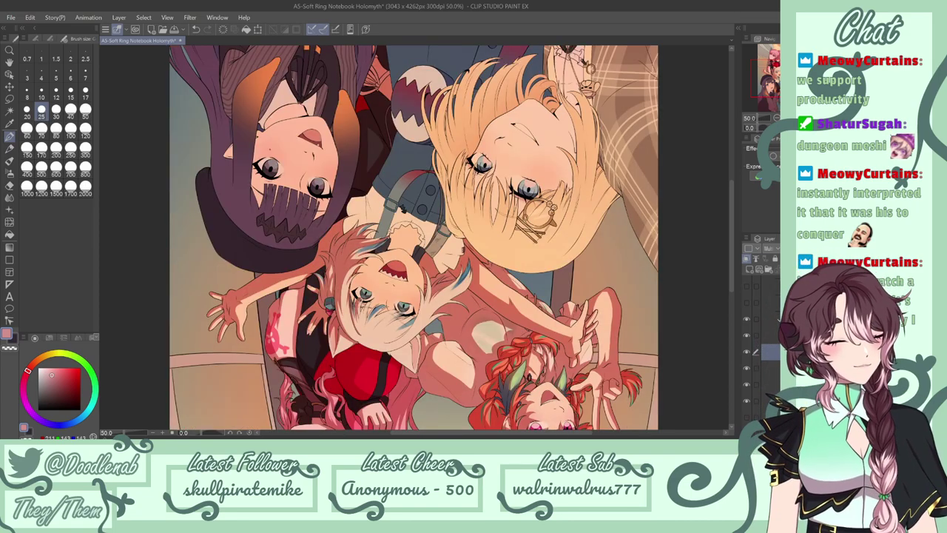
{"action": "key", "text": "h"}
{"action": "key", "text": "v"}
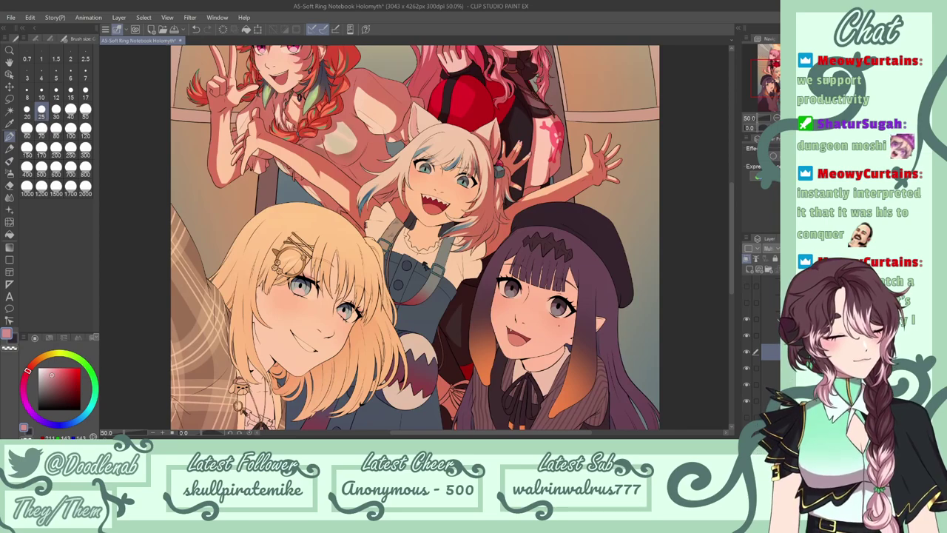
{"action": "key", "text": "h"}
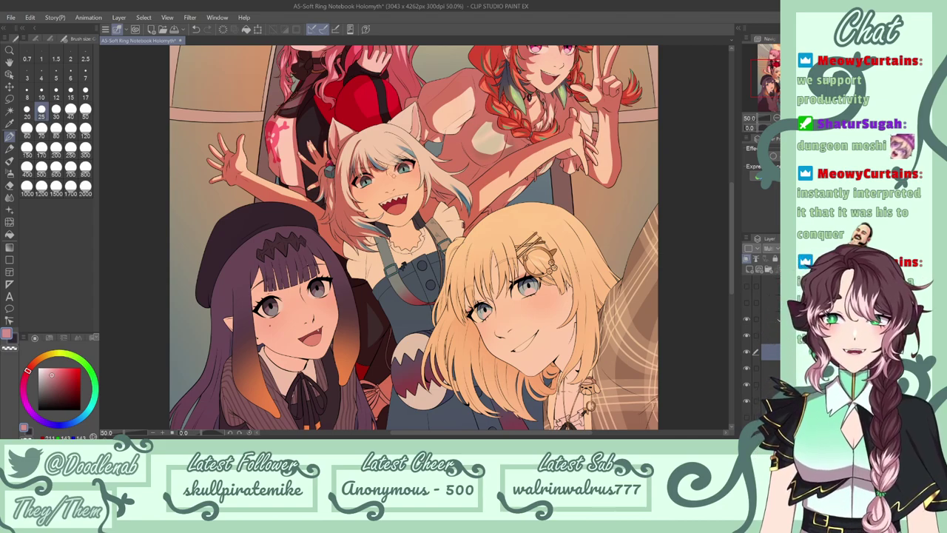
{"action": "left_click_drag", "start_coordinate": [365, 145], "coordinate": [373, 165]}
{"action": "key", "text": "ctrl+z"}
{"action": "key", "text": "ctrl+z"}
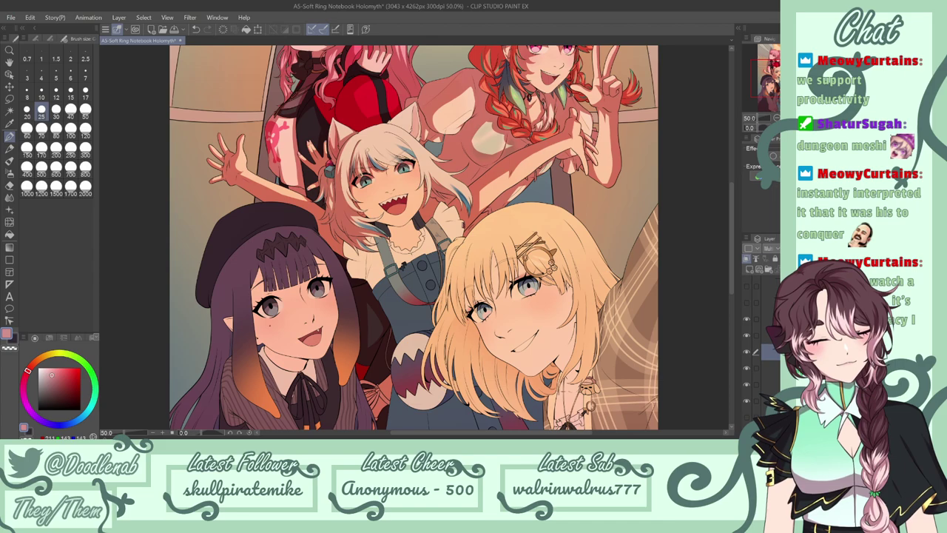
Undo the last stroke on the white-haired character and save the drawing.
{"action": "key", "text": "ctrl+z"}
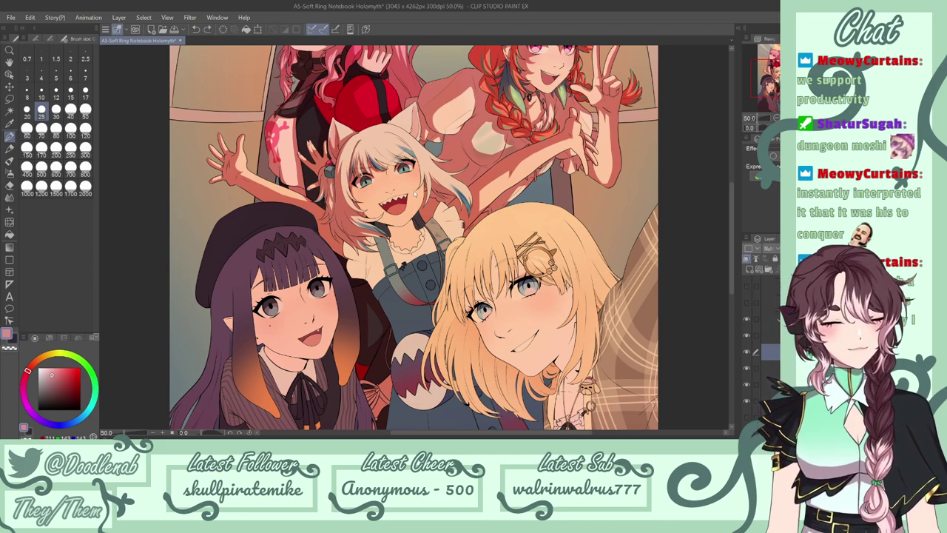
{"action": "key", "text": "ctrl+s"}
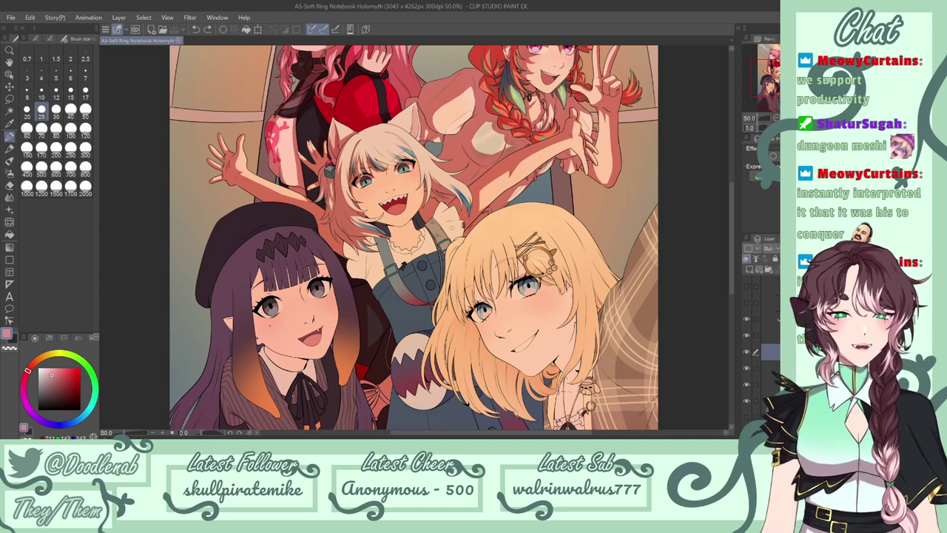
Try a short shadow stroke in the white-haired character's fringe and compare the hair with and without it.
{"action": "key", "text": "ctrl+z"}
{"action": "left_click_drag", "start_coordinate": [381, 156], "coordinate": [373, 163]}
{"action": "key", "text": "ctrl+z"}
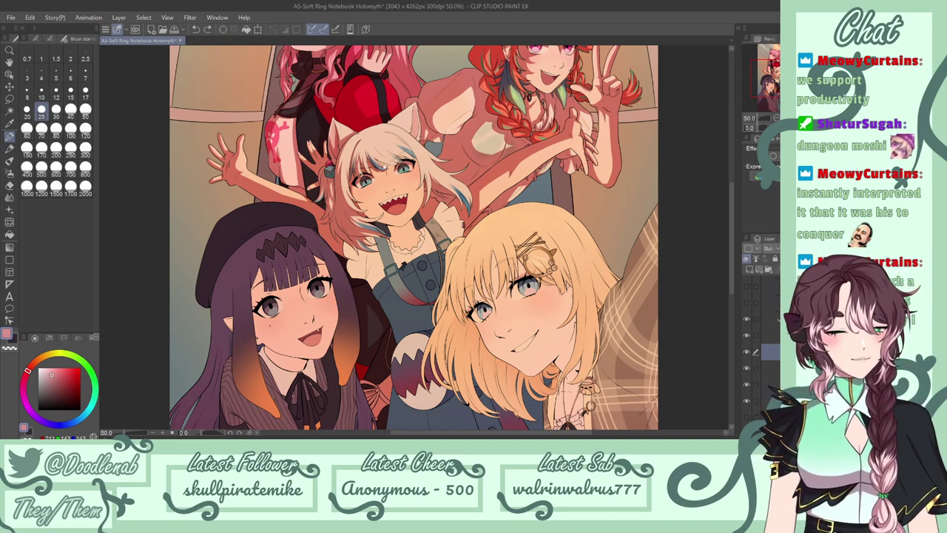
{"action": "key", "text": "ctrl+y"}
{"action": "key", "text": "ctrl+z"}
{"action": "key", "text": "ctrl+y"}
{"action": "key", "text": "ctrl+z"}
{"action": "key", "text": "ctrl+y"}
{"action": "key", "text": "ctrl+z"}
{"action": "key", "text": "ctrl+y"}
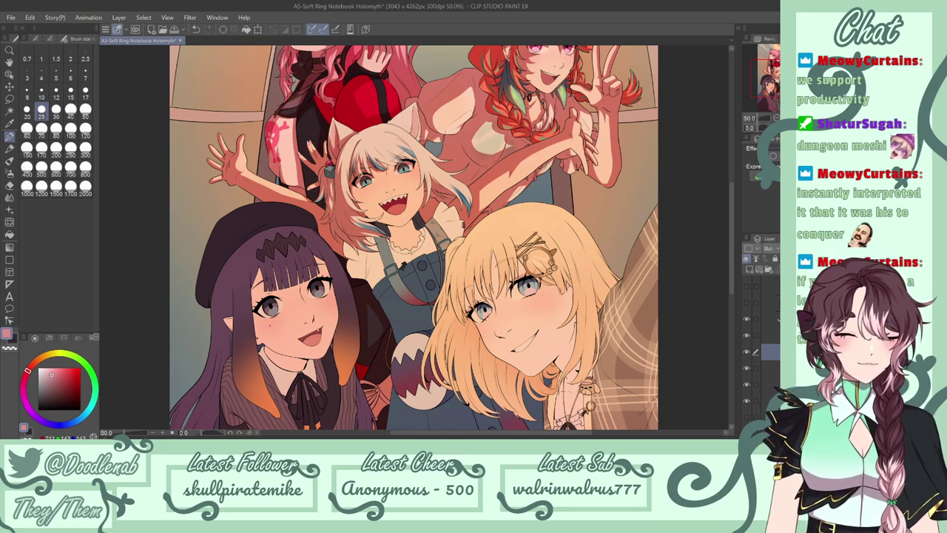
{"action": "key", "text": "ctrl+z"}
{"action": "key", "text": "ctrl+y"}
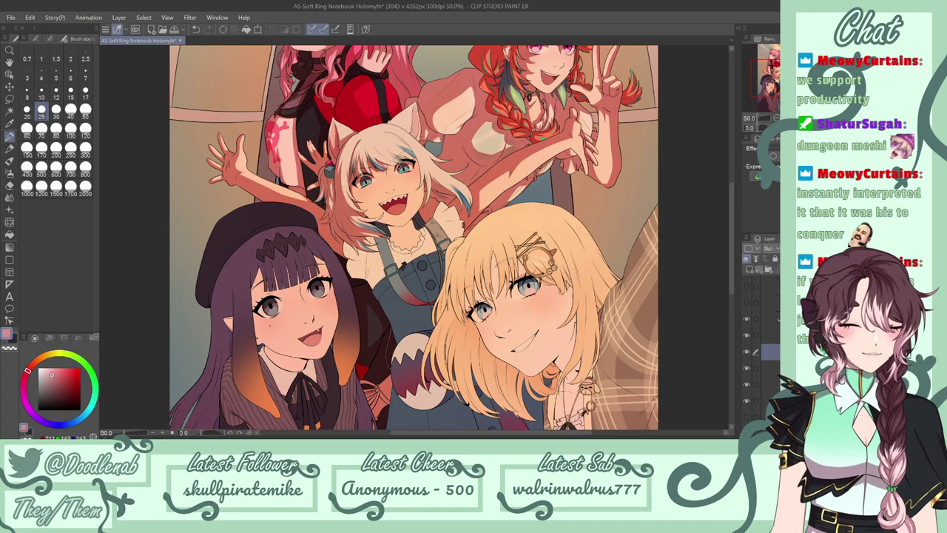
{"action": "key", "text": "ctrl+z"}
{"action": "key", "text": "ctrl+y"}
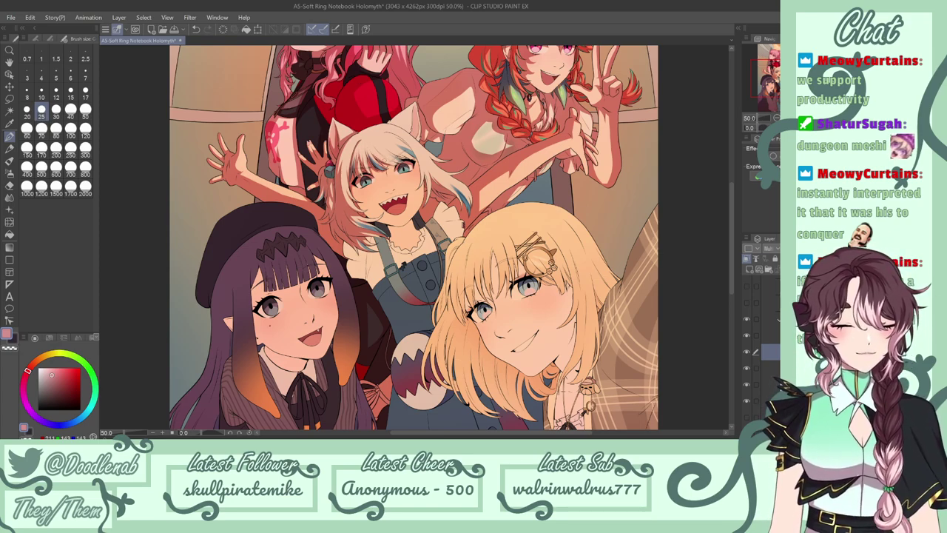
{"action": "key", "text": "ctrl+z"}
{"action": "key", "text": "ctrl+y"}
{"action": "key", "text": "ctrl+z"}
{"action": "key", "text": "ctrl+y"}
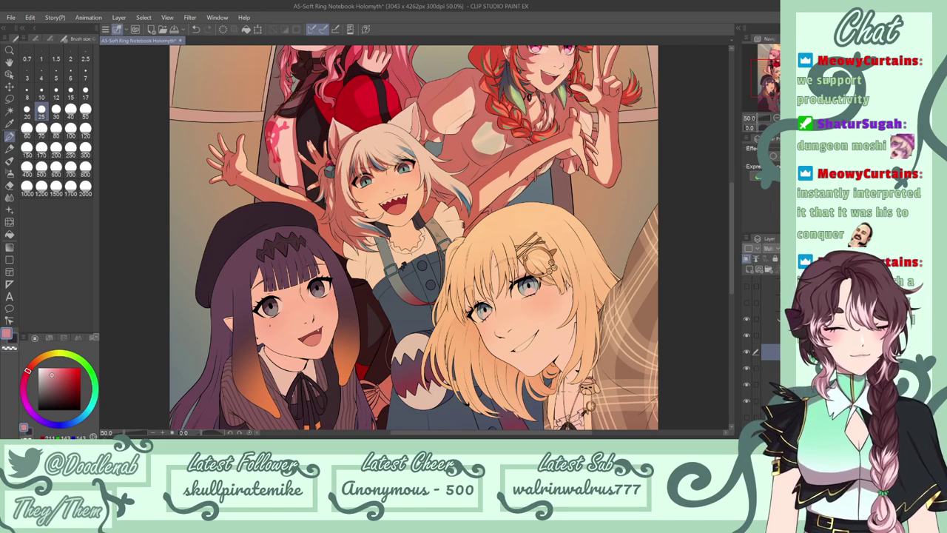
{"action": "key", "text": "ctrl+z"}
{"action": "key", "text": "ctrl+y"}
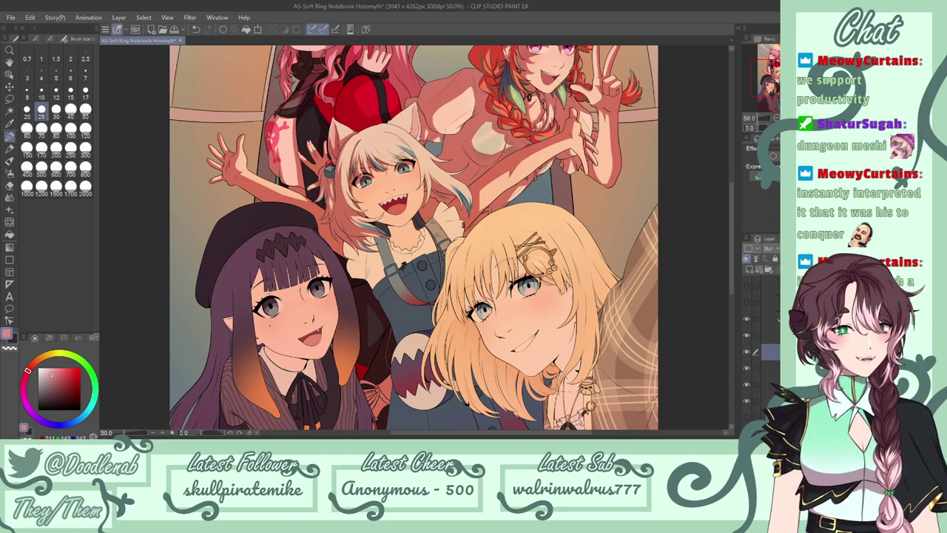
{"action": "key", "text": "ctrl+z"}
{"action": "key", "text": "ctrl+y"}
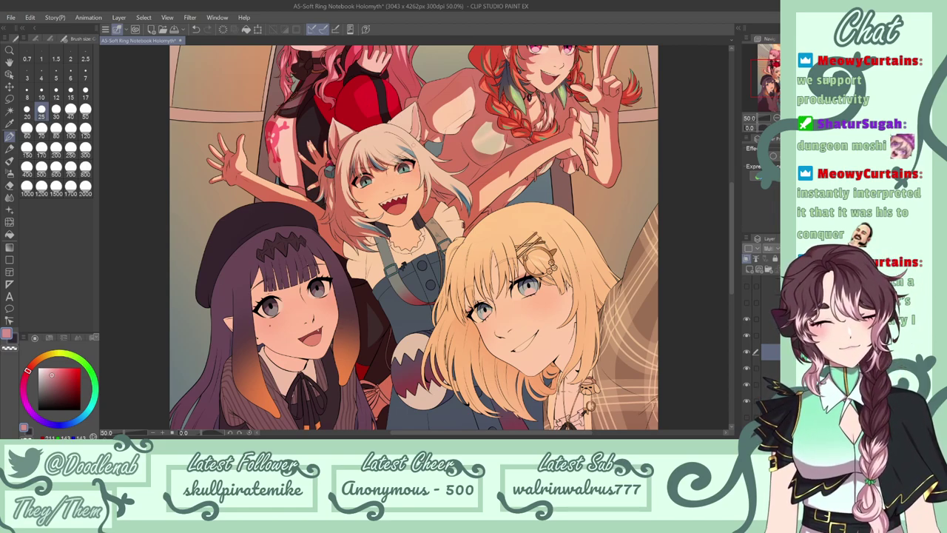
{"action": "key", "text": "ctrl+z"}
{"action": "key", "text": "ctrl+y"}
{"action": "key", "text": "ctrl+z"}
{"action": "key", "text": "ctrl+y"}
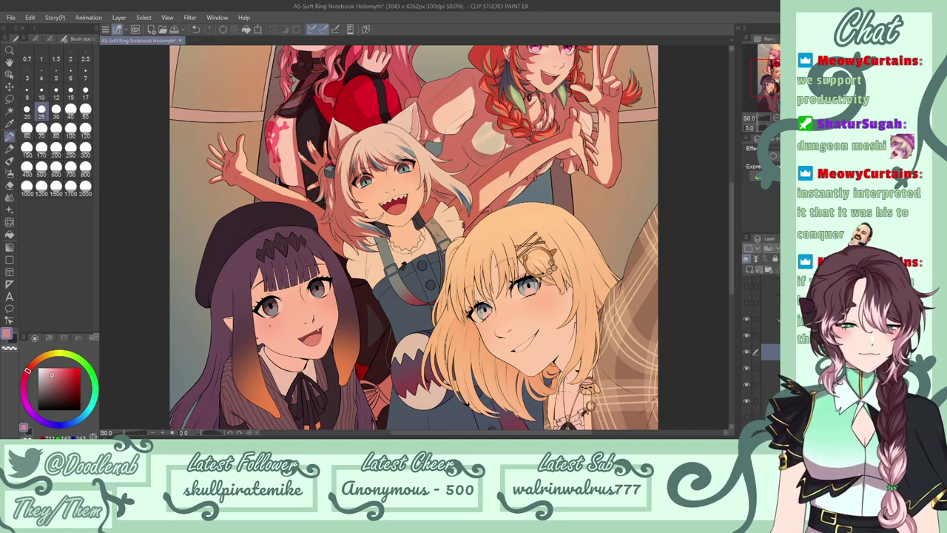
{"action": "key", "text": "ctrl+z"}
{"action": "key", "text": "ctrl+y"}
{"action": "key", "text": "ctrl+z"}
{"action": "key", "text": "ctrl+y"}
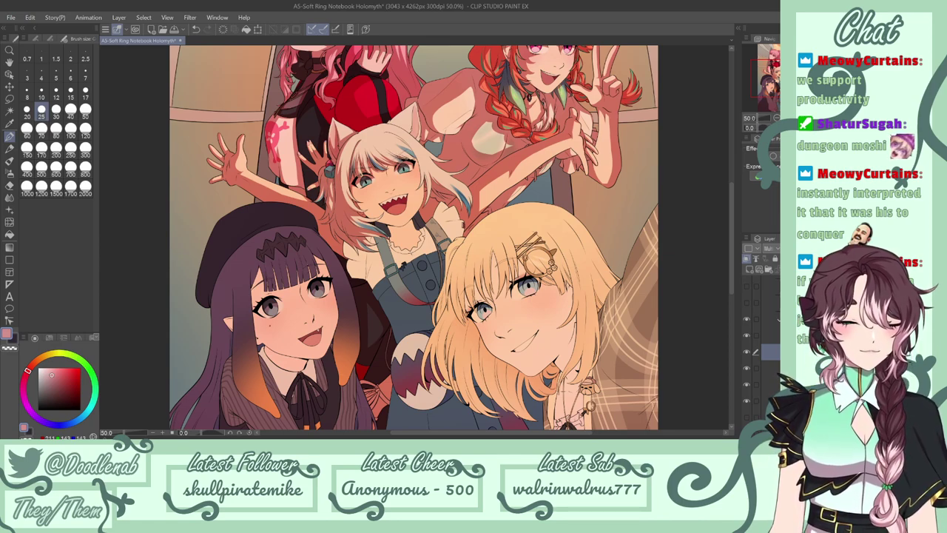
{"action": "key", "text": "ctrl+z"}
{"action": "key", "text": "ctrl+y"}
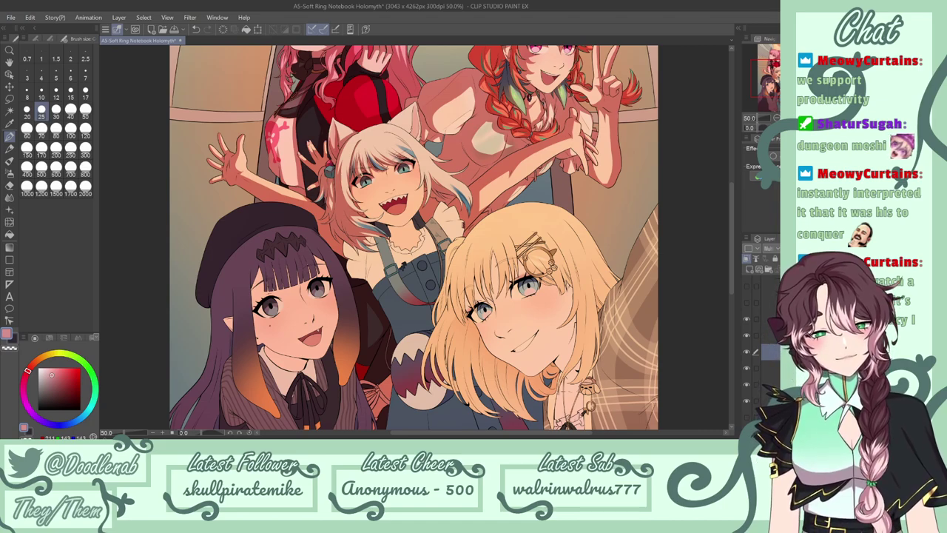
{"action": "key", "text": "ctrl+z"}
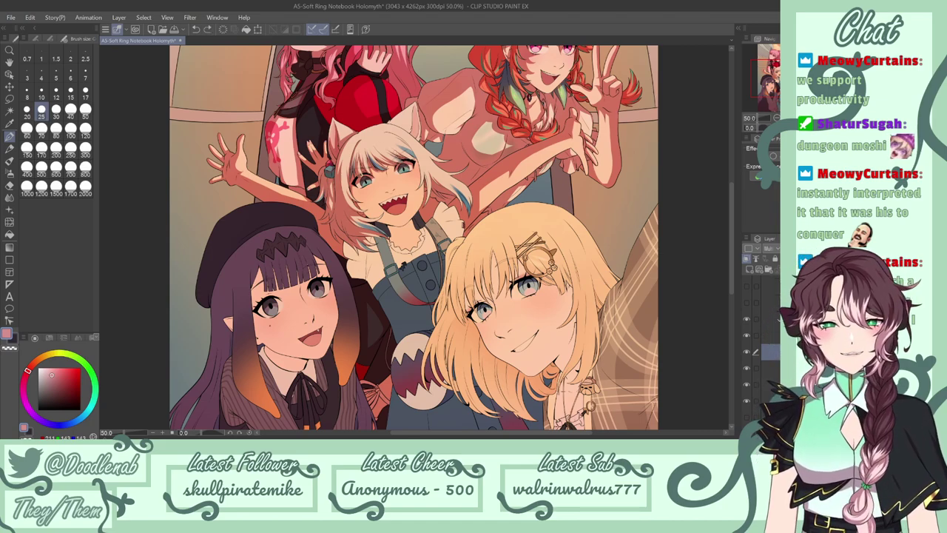
Rework the shadow strands in the white-haired character's fringe, undoing the strokes that miss, and save the drawing.
{"action": "left_click_drag", "start_coordinate": [393, 159], "coordinate": [407, 166]}
{"action": "key", "text": "ctrl+z"}
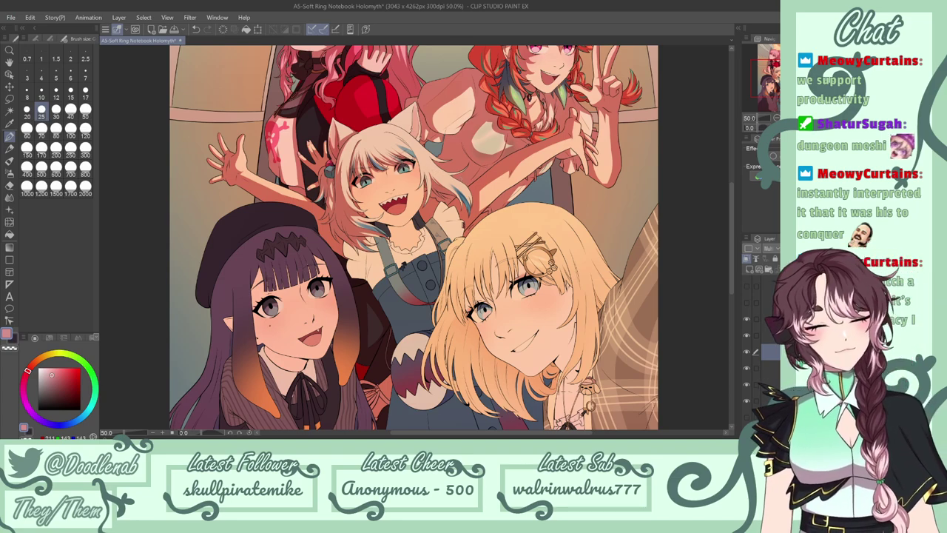
{"action": "left_click_drag", "start_coordinate": [409, 157], "coordinate": [412, 164]}
{"action": "key", "text": "ctrl+z"}
{"action": "key", "text": "ctrl+z"}
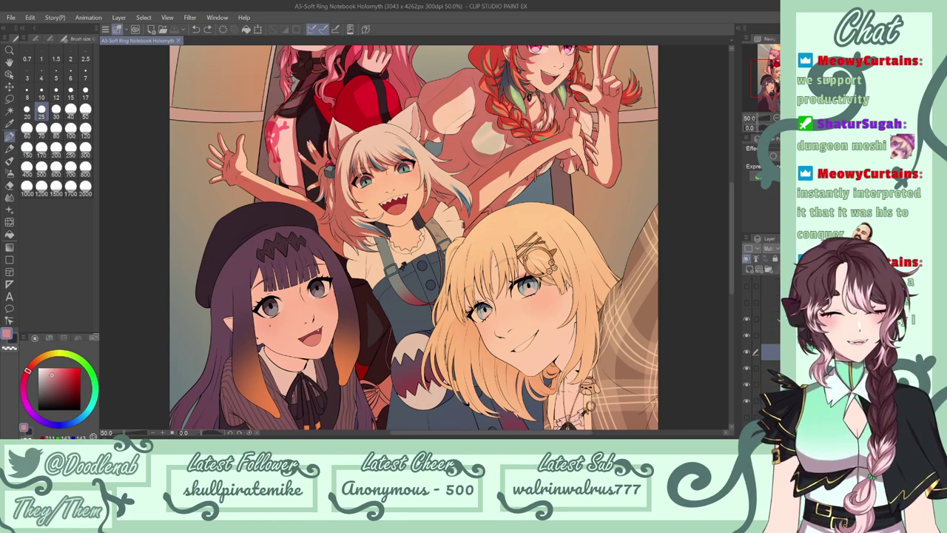
{"action": "mouse_move", "coordinate": [406, 157]}
{"action": "left_mouse_down"}
{"action": "mouse_move", "coordinate": [413, 162]}
{"action": "mouse_move", "coordinate": [394, 134]}
{"action": "left_mouse_up"}
{"action": "key", "text": "ctrl+z"}
{"action": "key", "text": "ctrl+z"}
{"action": "key", "text": "ctrl+z"}
{"action": "key", "text": "ctrl+z"}
{"action": "key", "text": "ctrl+z"}
{"action": "key", "text": "ctrl+z"}
{"action": "key", "text": "ctrl+y"}
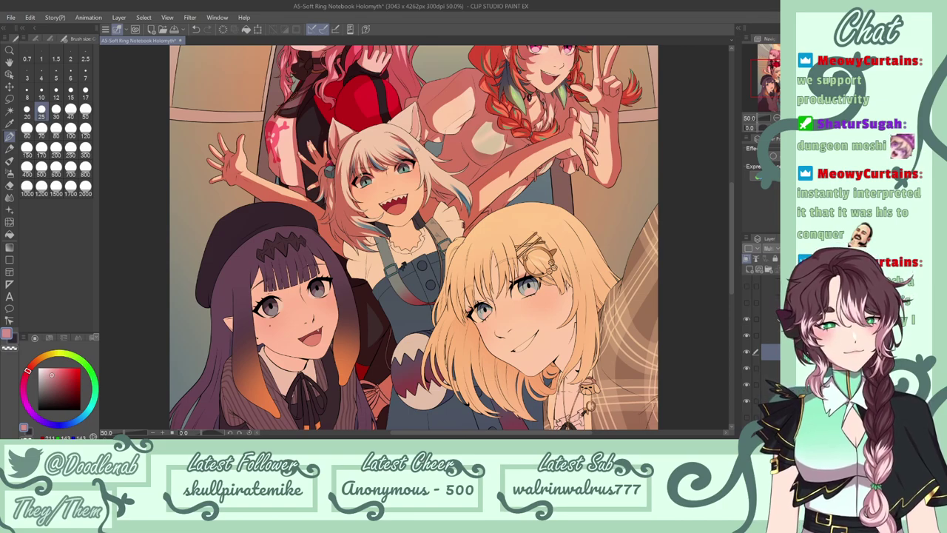
{"action": "key", "text": "ctrl+s"}
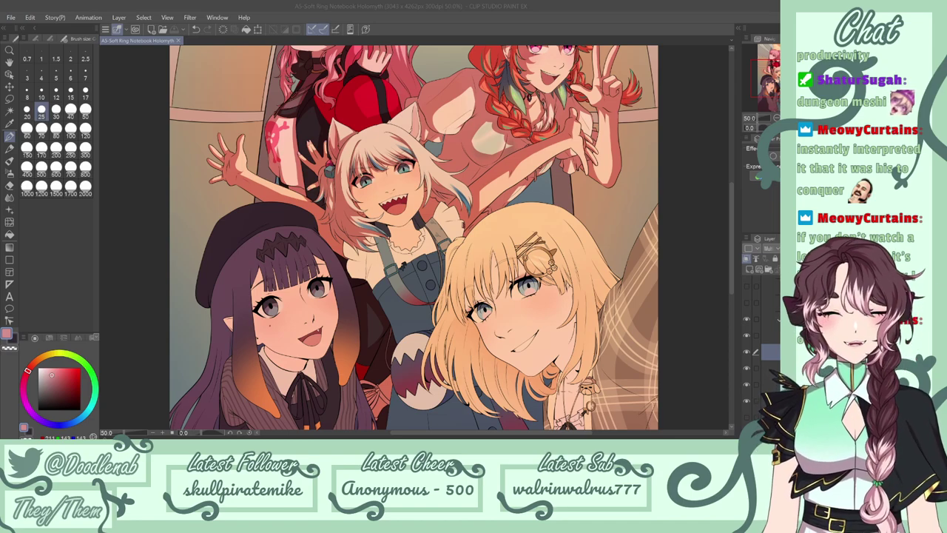
Draw the shadow edge on the white-haired character's cat ear beside the raised arm, undoing misplaced strokes, and fill the shadow.
{"action": "left_click_drag", "start_coordinate": [416, 102], "coordinate": [400, 127]}
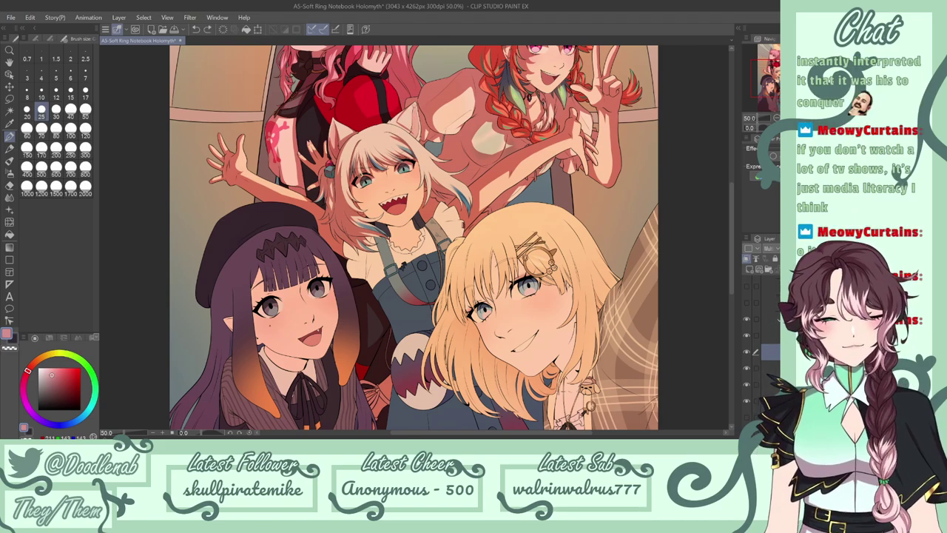
{"action": "key", "text": "ctrl+z"}
{"action": "left_click_drag", "start_coordinate": [415, 104], "coordinate": [412, 121]}
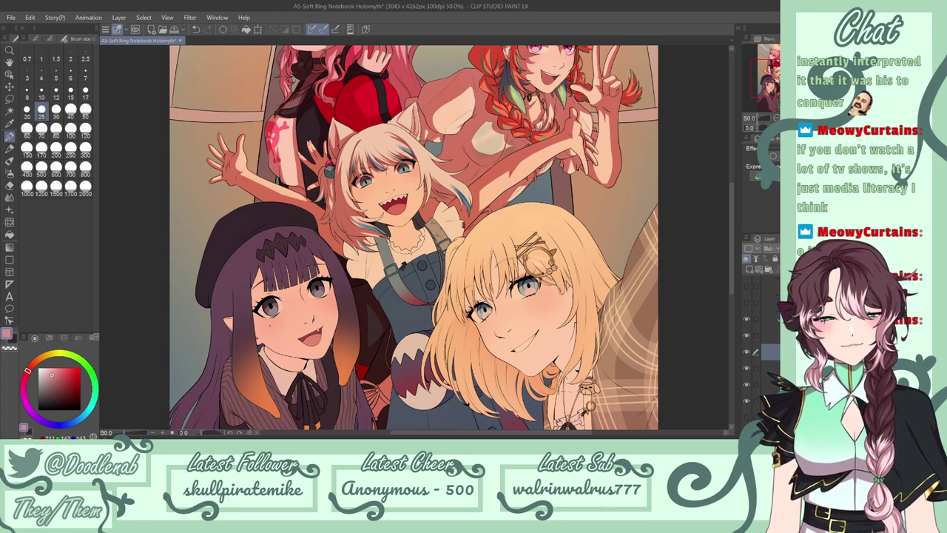
{"action": "key", "text": "ctrl+z"}
{"action": "left_click_drag", "start_coordinate": [419, 120], "coordinate": [415, 136]}
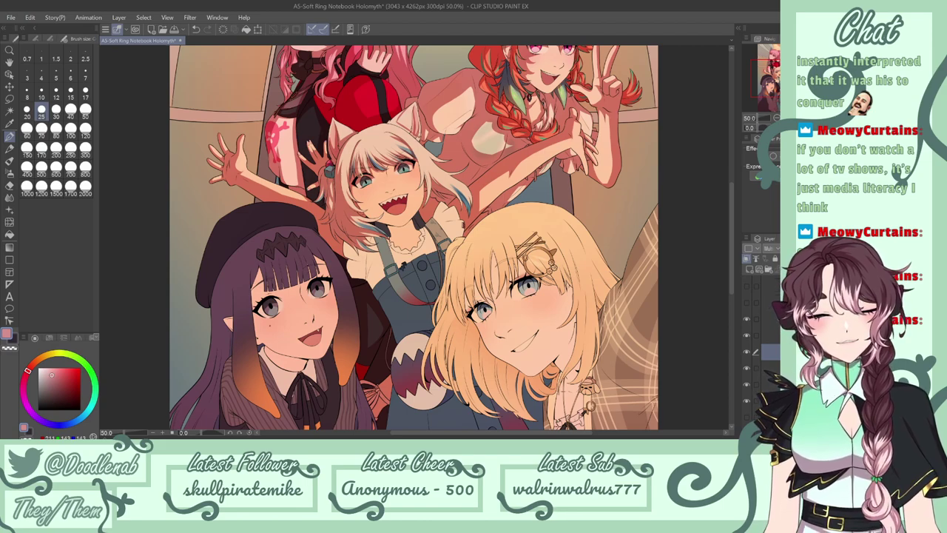
{"action": "key", "text": "ctrl+z"}
{"action": "key", "text": "ctrl+y"}
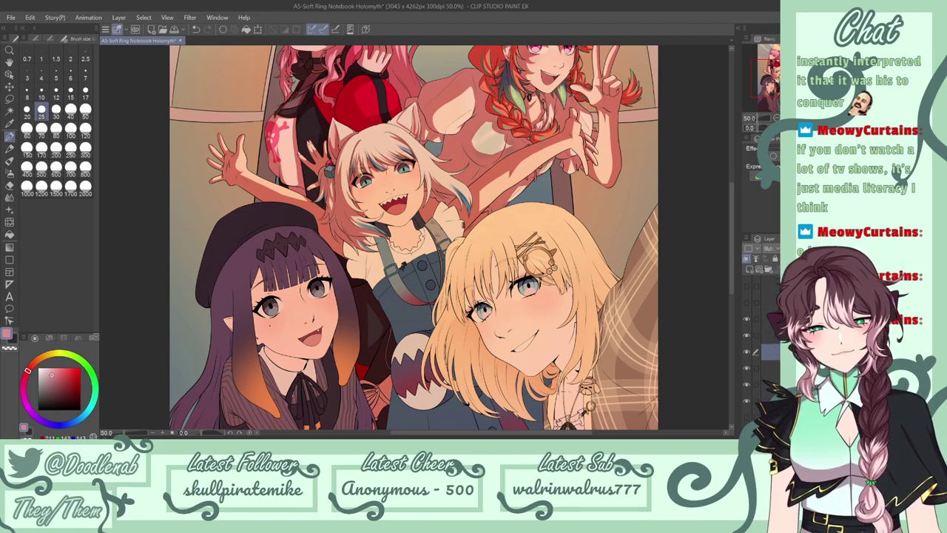
{"action": "key", "text": "g"}
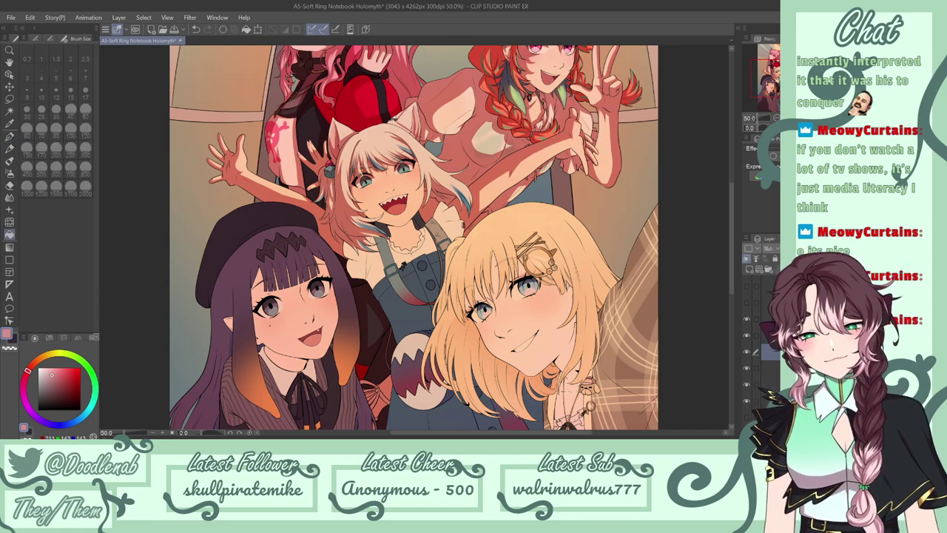
{"action": "key", "text": "p"}
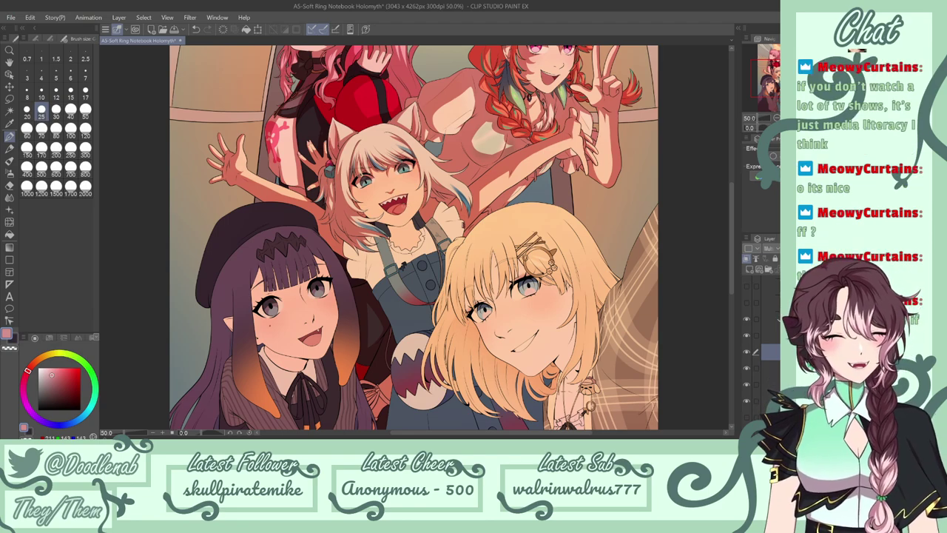
Fill more shadow on the white-haired character and clean up the shading near the lower hair strands with the eraser.
{"action": "key", "text": "g"}
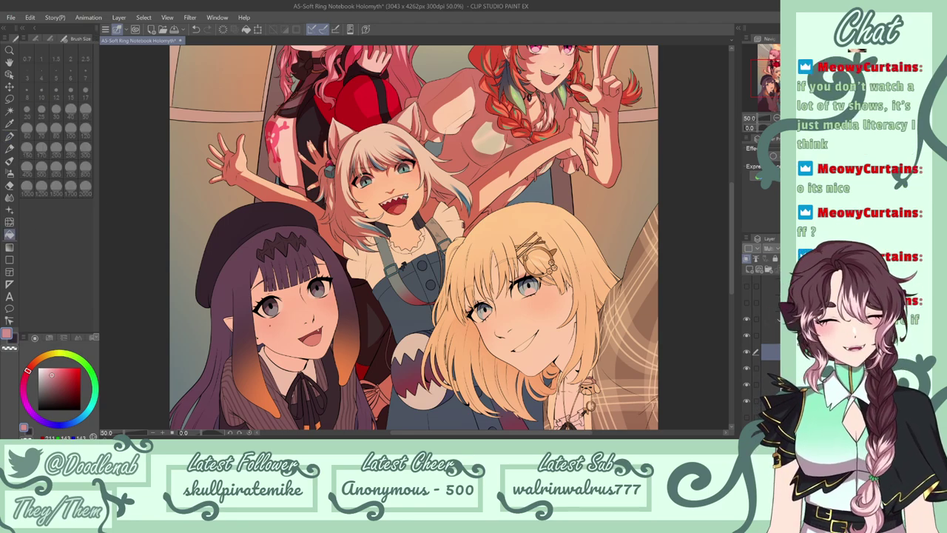
{"action": "key", "text": "p"}
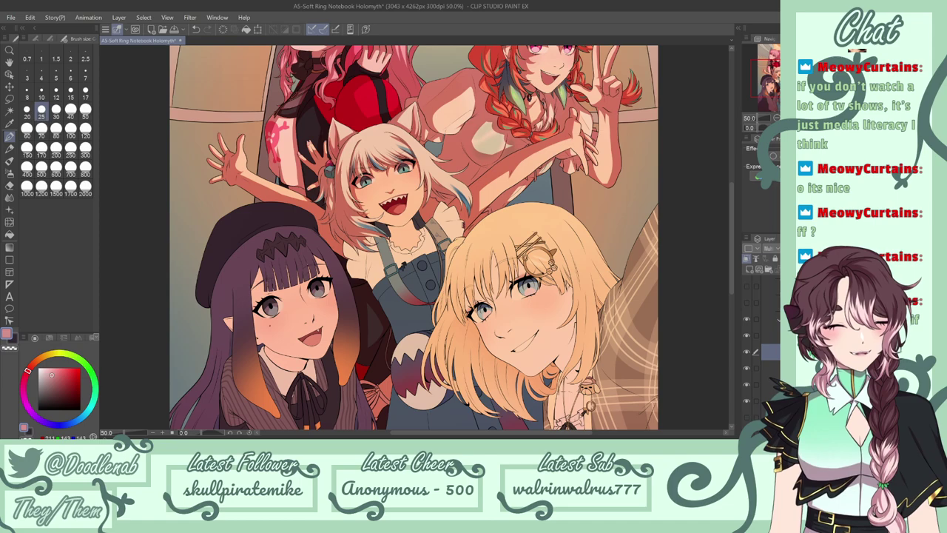
{"action": "key", "text": "e"}
{"action": "key", "text": "p"}
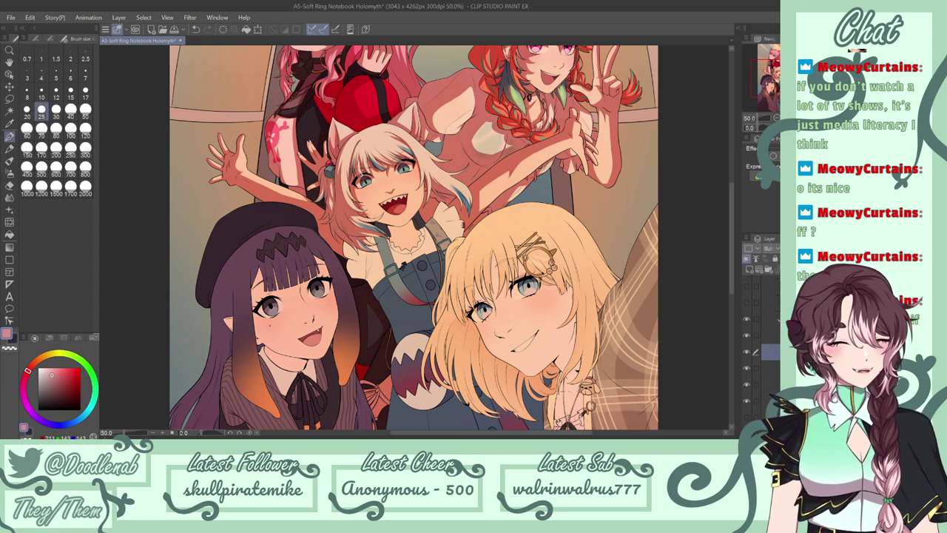
{"action": "key", "text": "e"}
{"action": "left_click_drag", "start_coordinate": [368, 223], "coordinate": [375, 221]}
{"action": "key", "text": "p"}
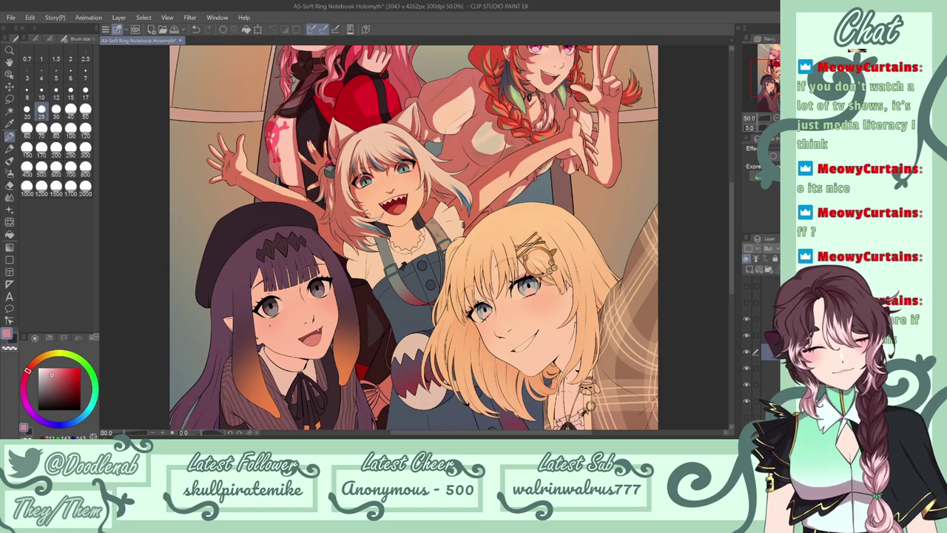
Compare the white-haired character's neck area with and without the latest shadow stroke.
{"action": "key", "text": "ctrl+y"}
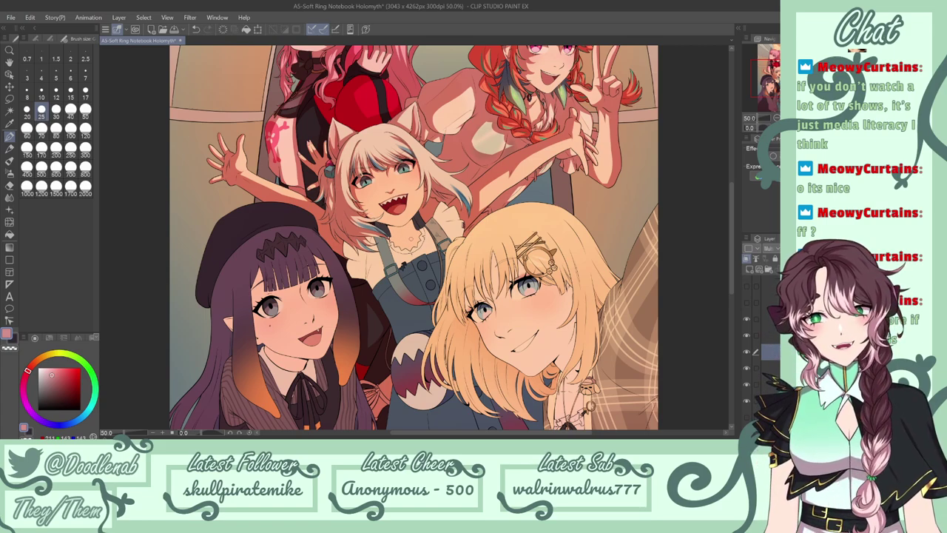
{"action": "key", "text": "ctrl+z"}
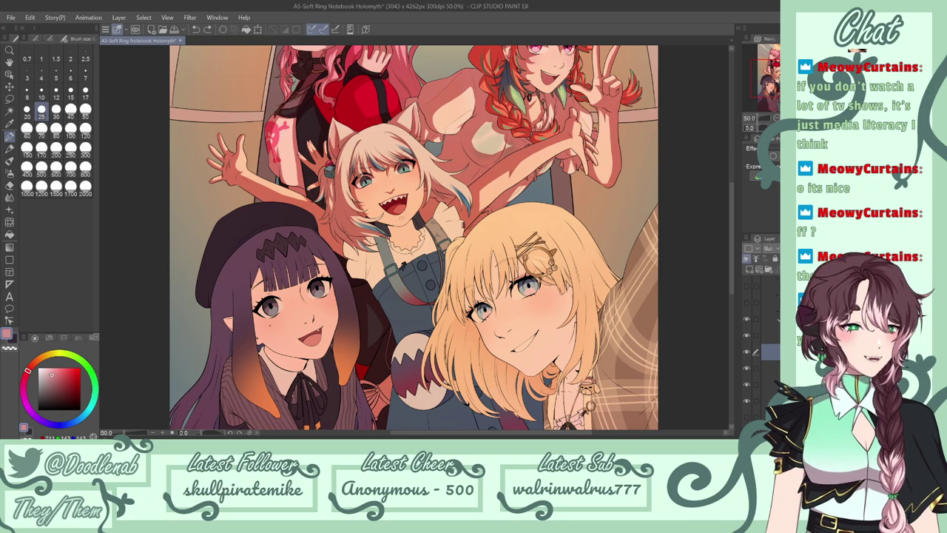
{"action": "key", "text": "ctrl+y"}
{"action": "key", "text": "ctrl+z"}
{"action": "key", "text": "ctrl+y"}
{"action": "key", "text": "ctrl+z"}
{"action": "key", "text": "ctrl+y"}
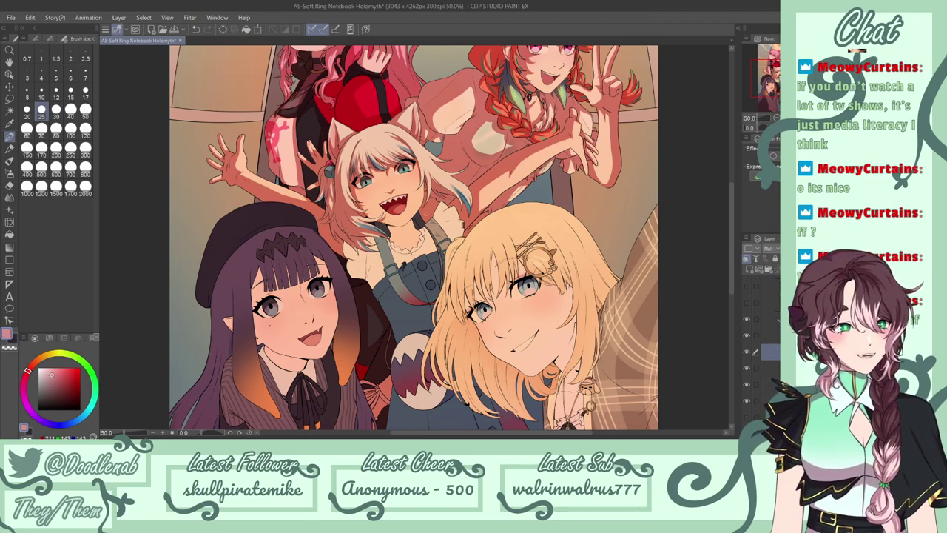
Redraw the shadow edge on the white-haired character's neck, undoing the strokes that miss, and fill the neck shadow.
{"action": "key", "text": "ctrl+z"}
{"action": "left_click_drag", "start_coordinate": [414, 220], "coordinate": [416, 230]}
{"action": "key", "text": "ctrl+z"}
{"action": "key", "text": "ctrl+z"}
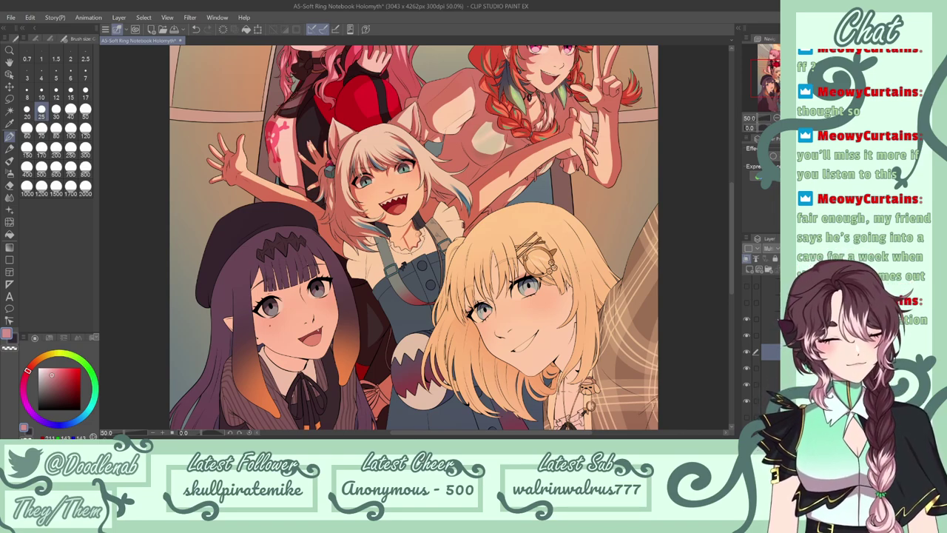
{"action": "key", "text": "ctrl+z"}
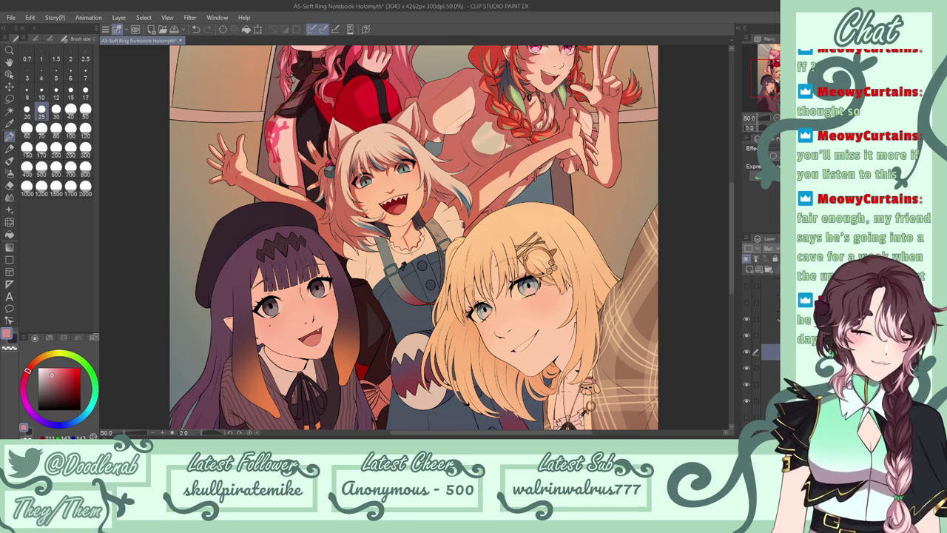
{"action": "key", "text": "g"}
{"action": "left_click", "coordinate": [399, 233]}
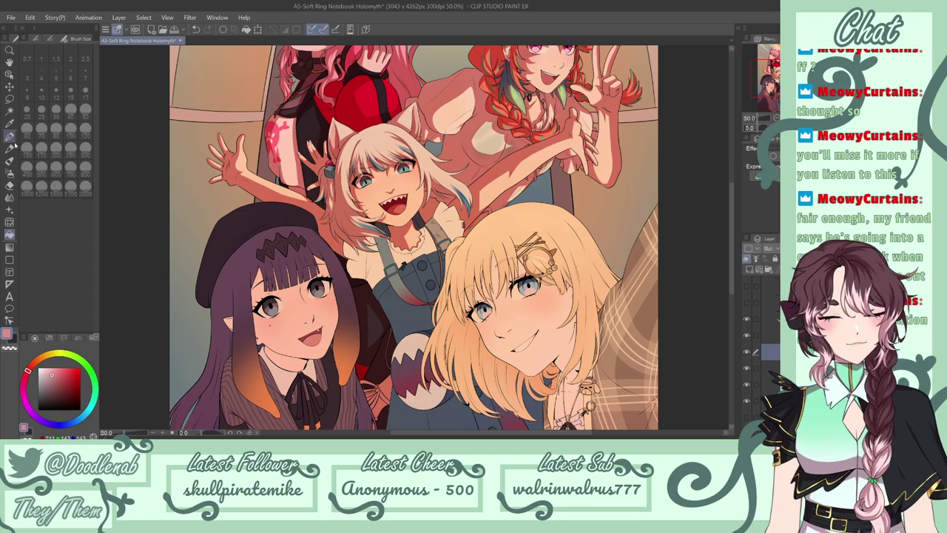
Draw the shadow edge on the white-haired character's shirt beside the overalls strap, undoing the misplaced stroke, and fill the shirt shadow.
{"action": "key", "text": "p"}
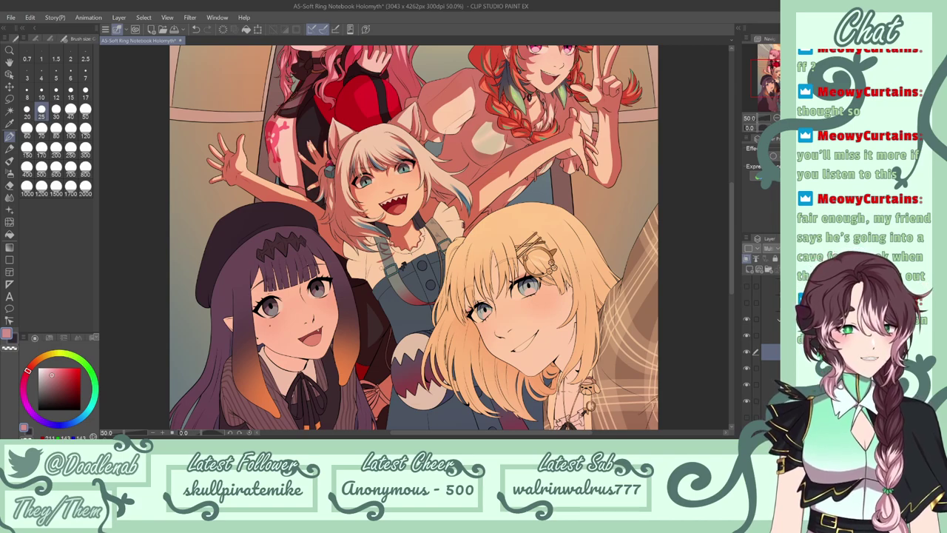
{"action": "left_click_drag", "start_coordinate": [377, 262], "coordinate": [381, 288]}
{"action": "key", "text": "ctrl+z"}
{"action": "key", "text": "e"}
{"action": "key", "text": "p"}
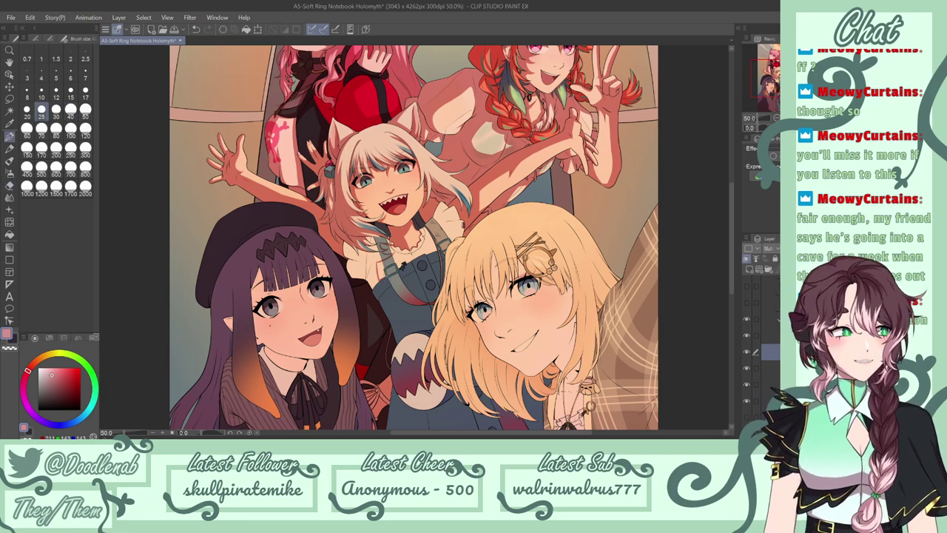
{"action": "left_click", "coordinate": [10, 235]}
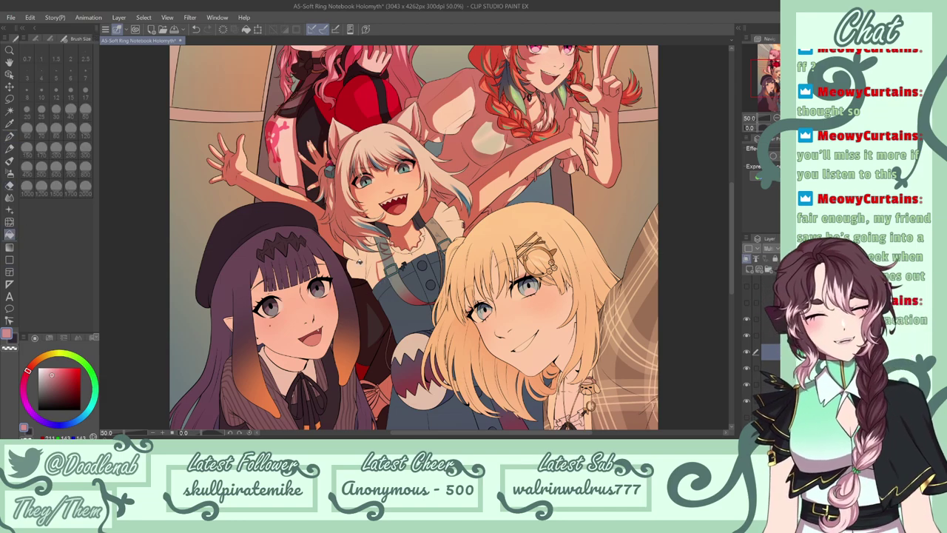
{"action": "left_click", "coordinate": [361, 264]}
{"action": "left_click", "coordinate": [371, 259]}
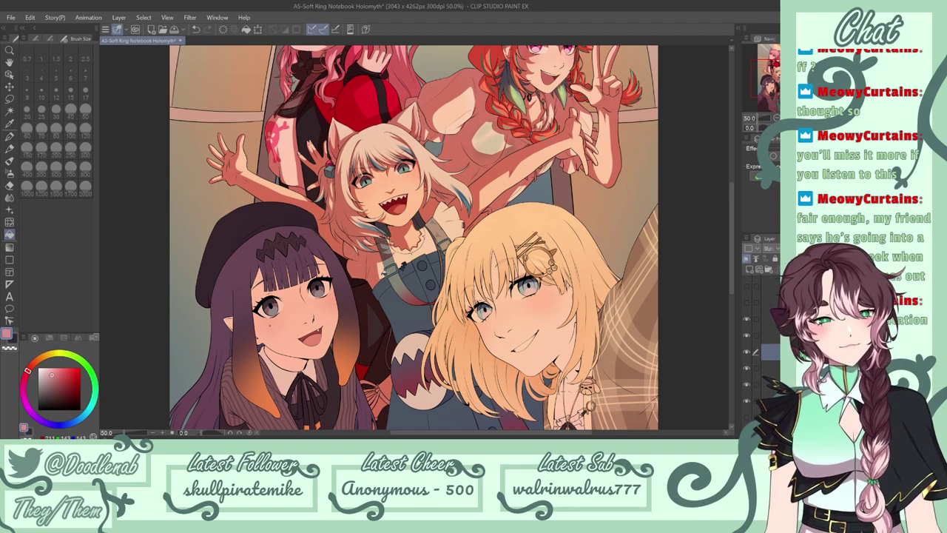
Add shadow strokes on the bib of the white-haired character's overalls and save the illustration.
{"action": "key", "text": "p"}
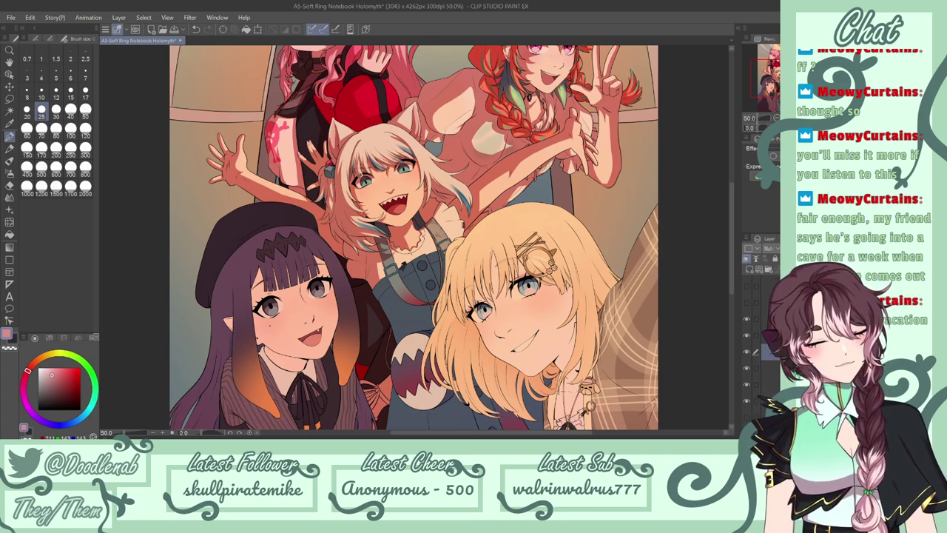
{"action": "left_click", "coordinate": [403, 266]}
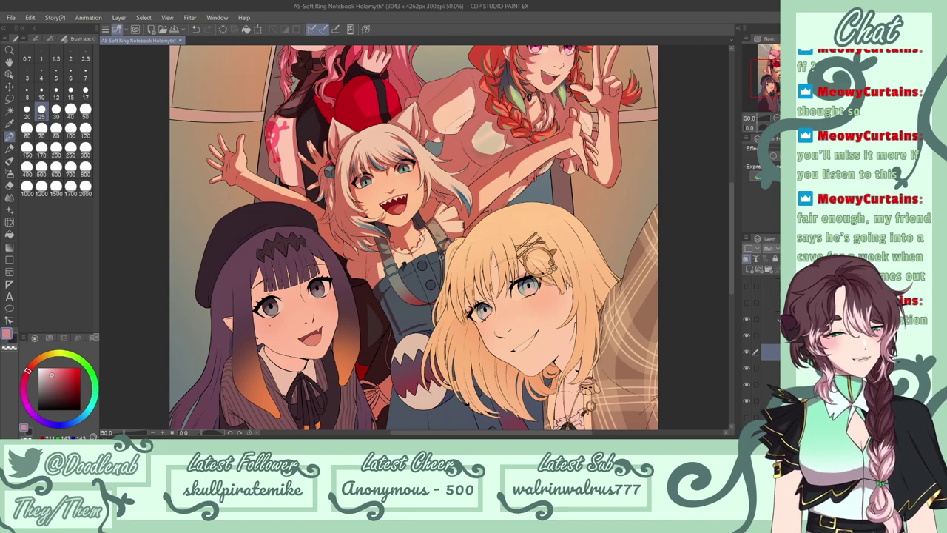
{"action": "key", "text": "ctrl+s"}
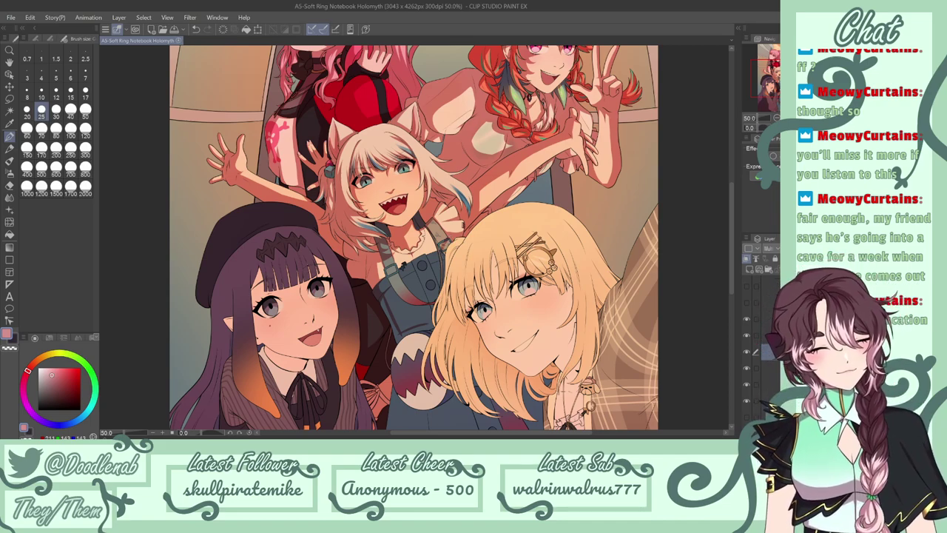
{"action": "left_click_drag", "start_coordinate": [439, 264], "coordinate": [427, 326]}
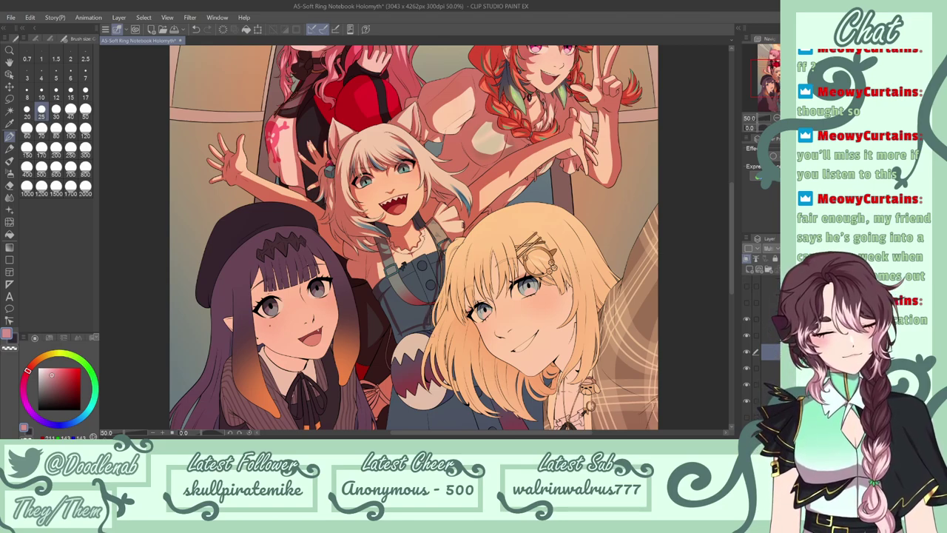
{"action": "left_click", "coordinate": [10, 234]}
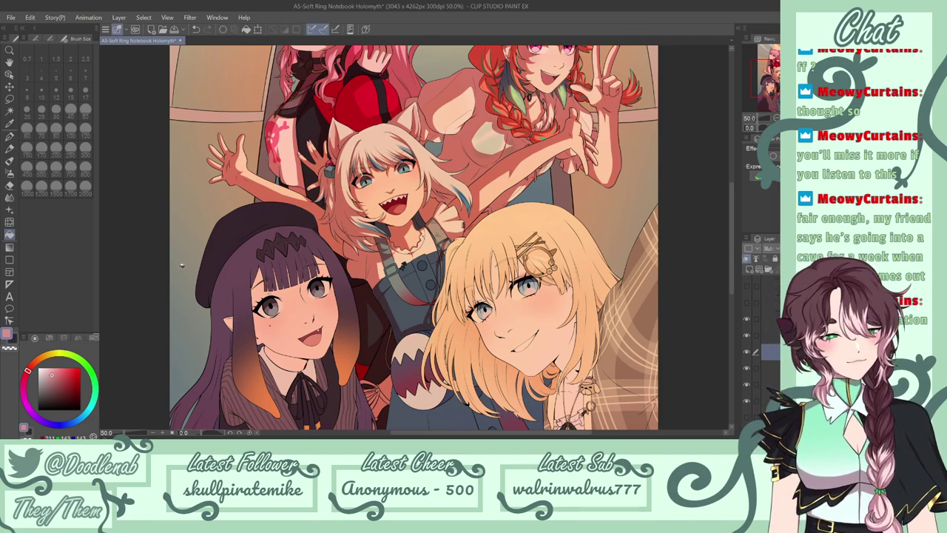
{"action": "left_click", "coordinate": [10, 137]}
{"action": "key", "text": "ctrl+s"}
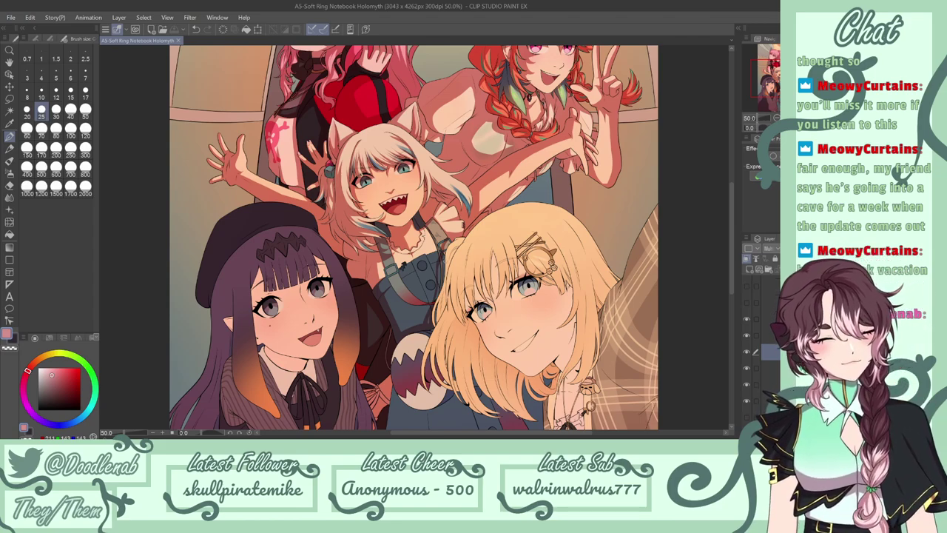
Shade the overalls strap and bib edge beside the blonde hair, undoing a misplaced stroke, and save the file.
{"action": "left_click_drag", "start_coordinate": [455, 239], "coordinate": [434, 300]}
{"action": "left_click_drag", "start_coordinate": [445, 257], "coordinate": [435, 324]}
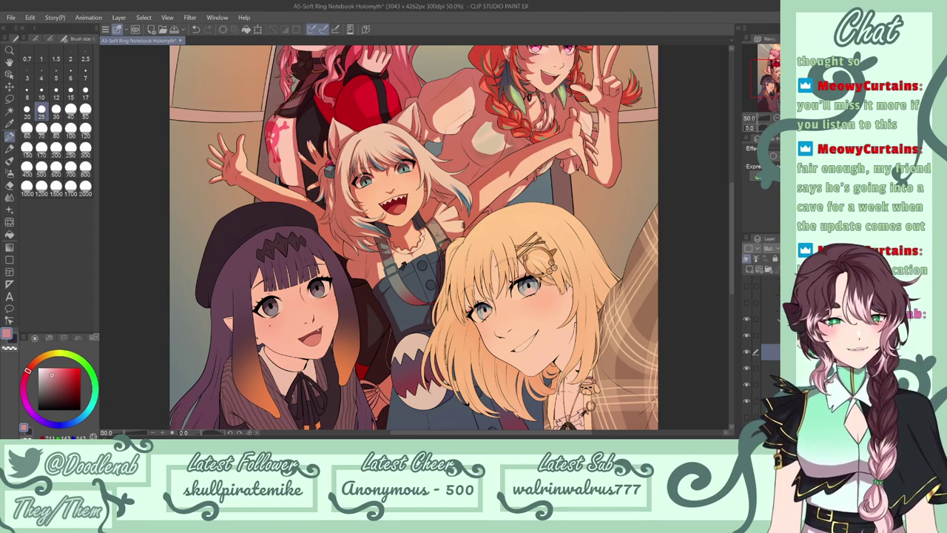
{"action": "mouse_move", "coordinate": [430, 231]}
{"action": "left_mouse_down"}
{"action": "mouse_move", "coordinate": [440, 248]}
{"action": "mouse_move", "coordinate": [430, 236]}
{"action": "left_mouse_up"}
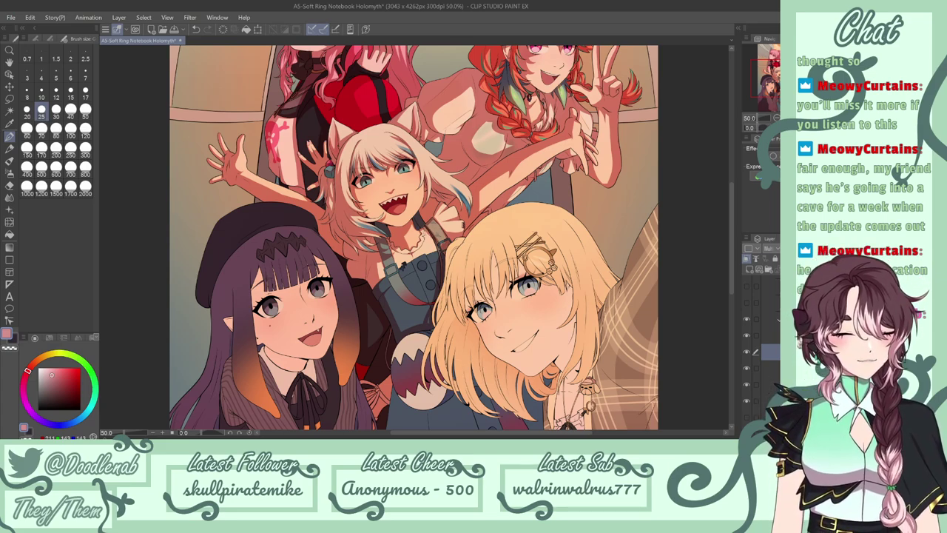
{"action": "key", "text": "ctrl+z"}
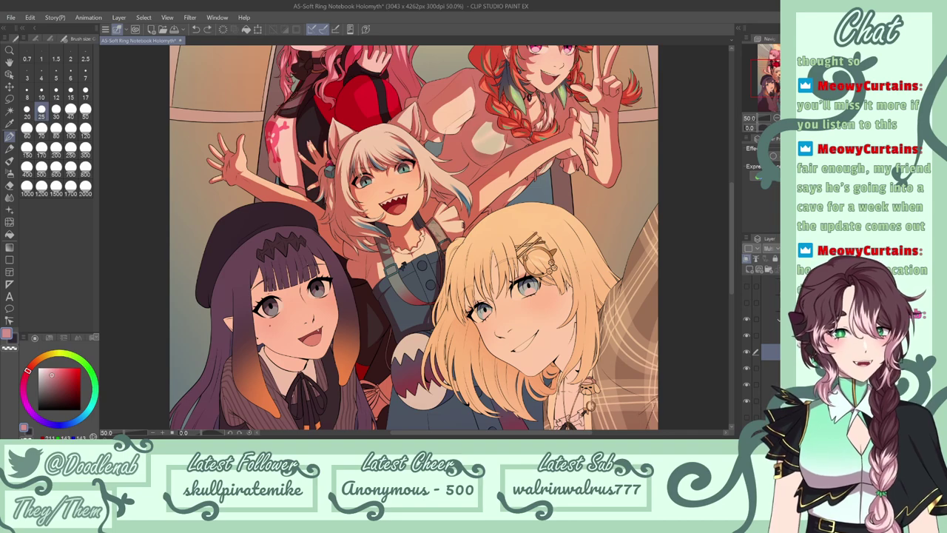
{"action": "key", "text": "ctrl+s"}
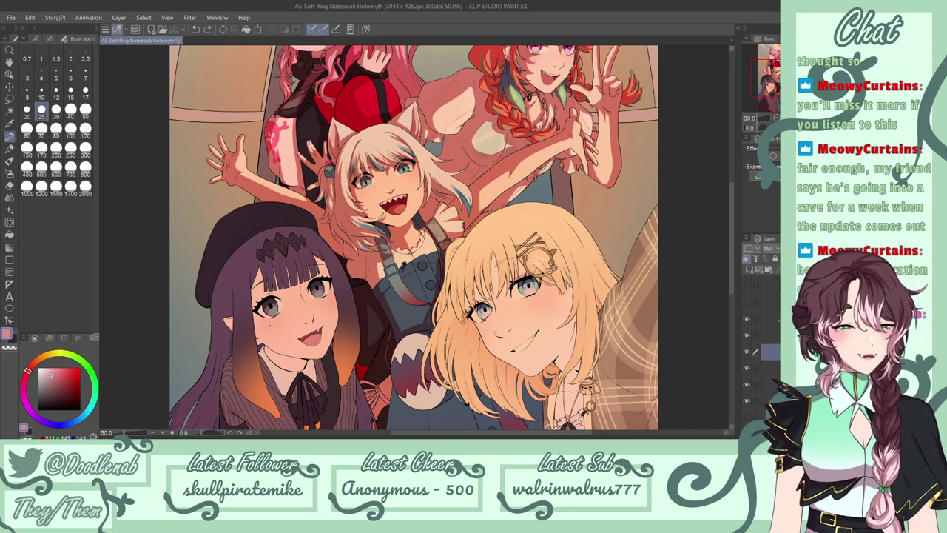
{"action": "key", "text": "e"}
{"action": "key", "text": "p"}
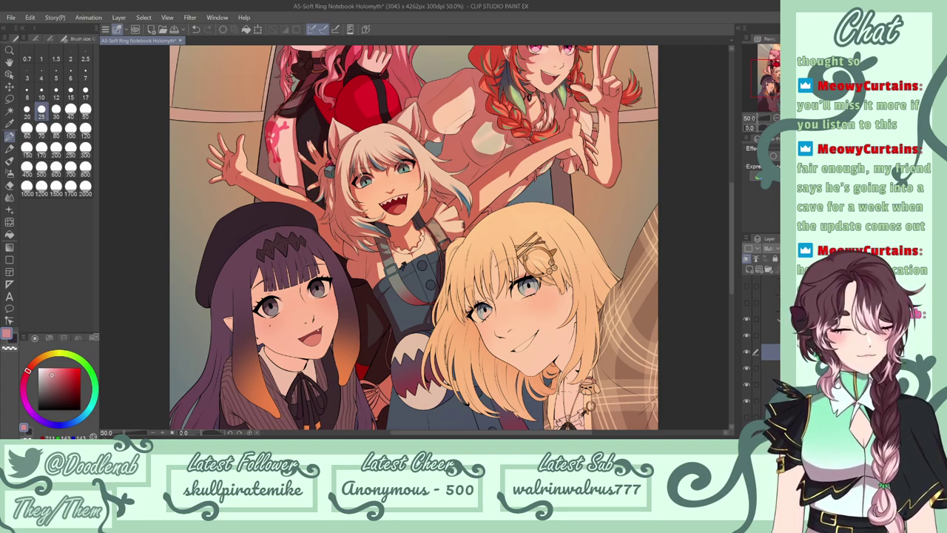
{"action": "key", "text": "ctrl+y"}
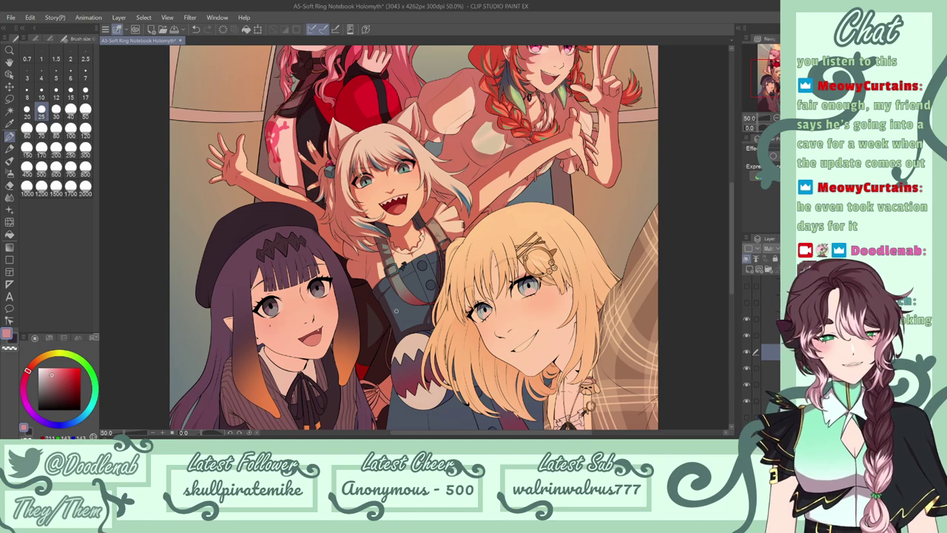
Outline and fill the shadow on the round toothed pocket patch of the white-haired character's overalls.
{"action": "key", "text": "ctrl+0"}
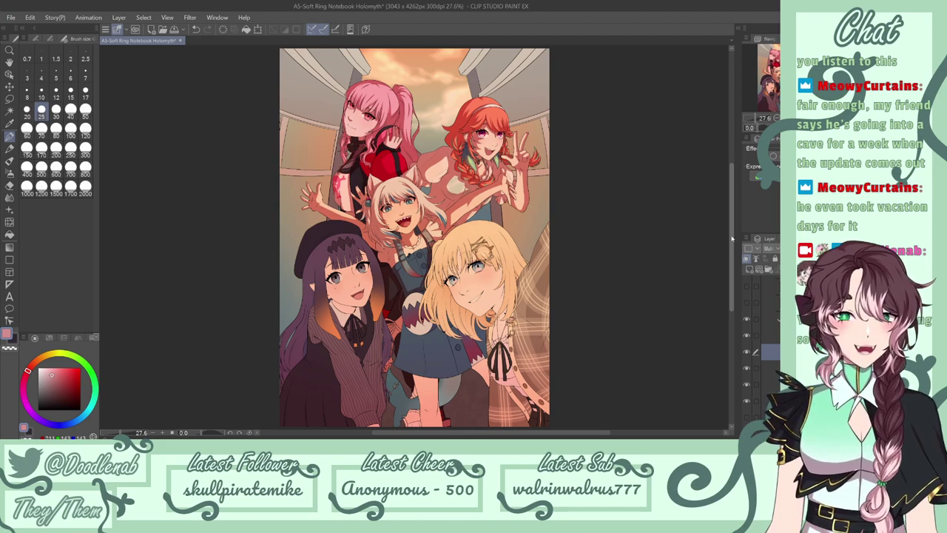
{"action": "left_click_drag", "start_coordinate": [733, 225], "coordinate": [733, 251]}
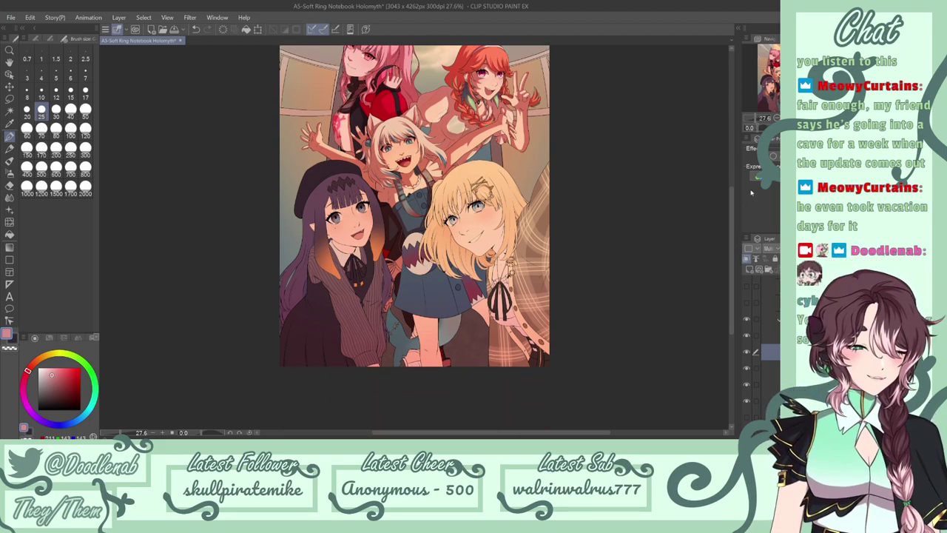
{"action": "key", "text": "ctrl+plus"}
{"action": "key", "text": "ctrl+plus"}
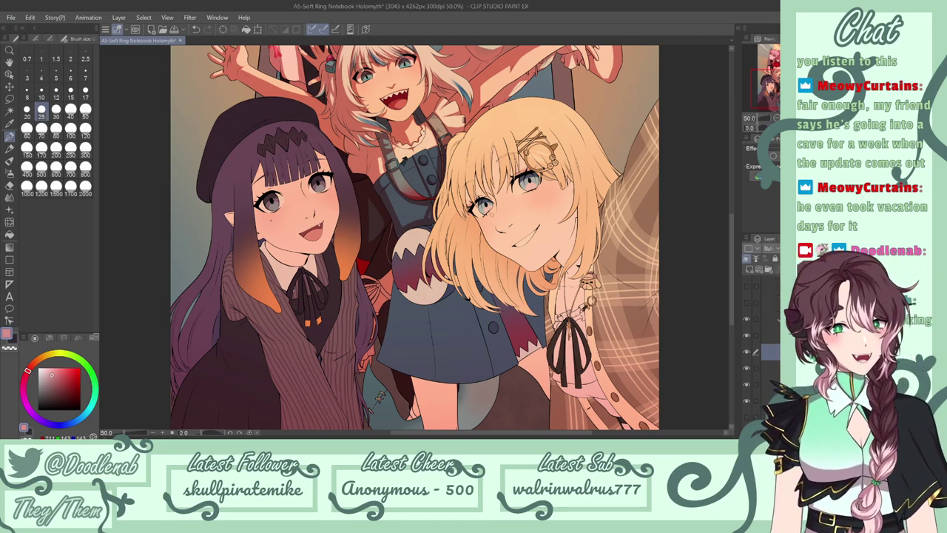
{"action": "key", "text": "ctrl+z"}
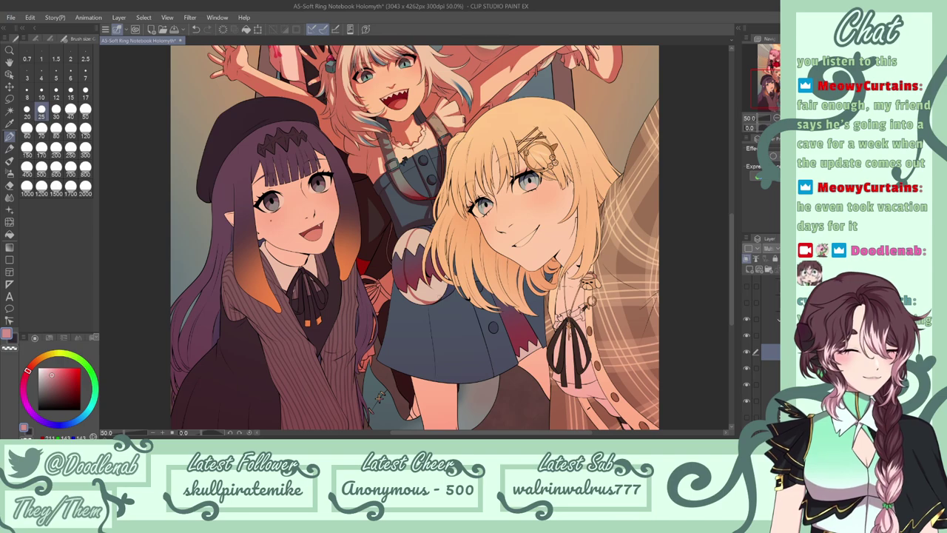
{"action": "left_click", "coordinate": [10, 234]}
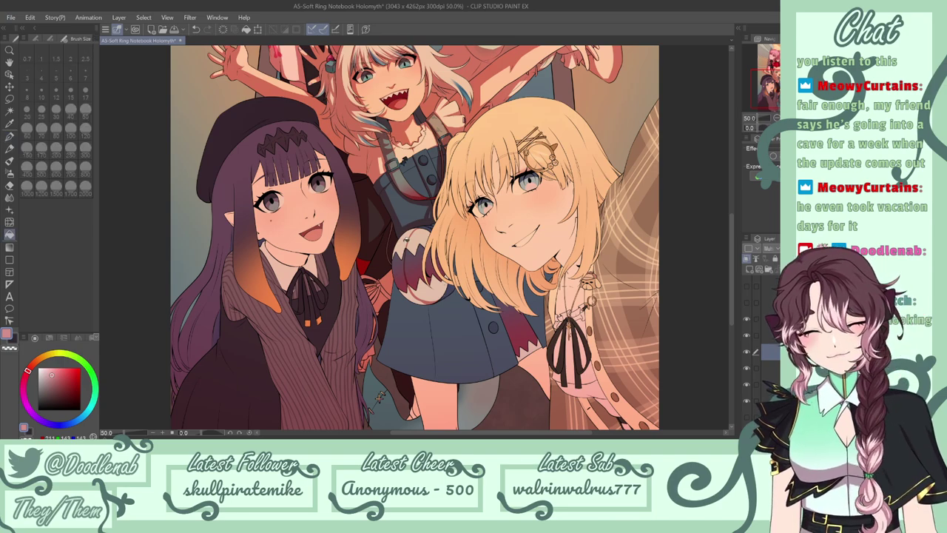
{"action": "left_click", "coordinate": [407, 239]}
{"action": "left_click", "coordinate": [402, 271]}
{"action": "left_click", "coordinate": [414, 294]}
{"action": "key", "text": "p"}
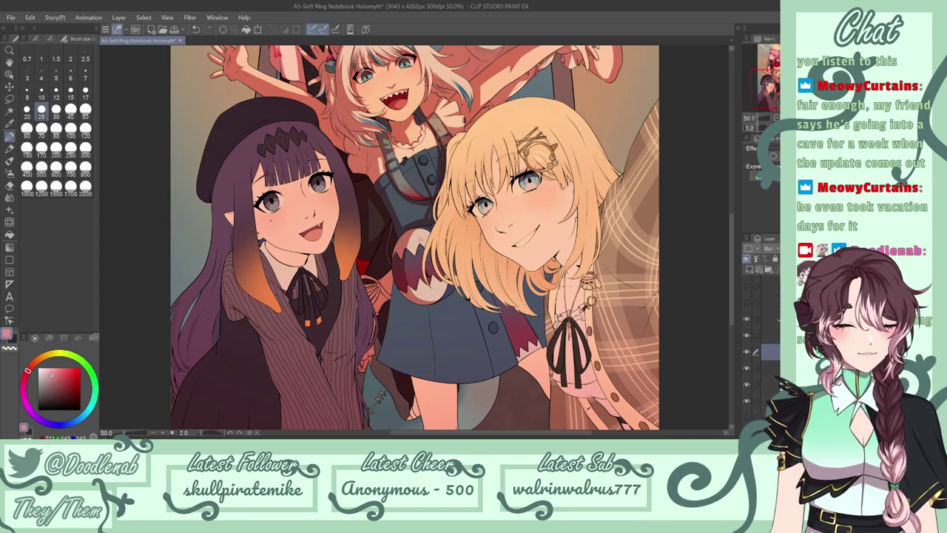
Retouch the shadows around the pocket patch and sleeve, and draw a fold shadow on the denim skirt, undoing missed strokes.
{"action": "left_click_drag", "start_coordinate": [430, 225], "coordinate": [428, 230]}
{"action": "key", "text": "ctrl+z"}
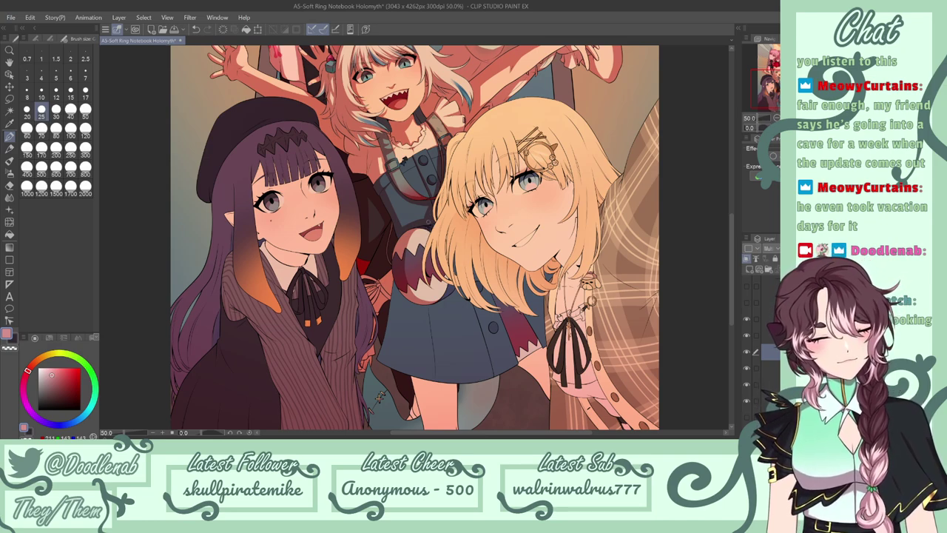
{"action": "key", "text": "e"}
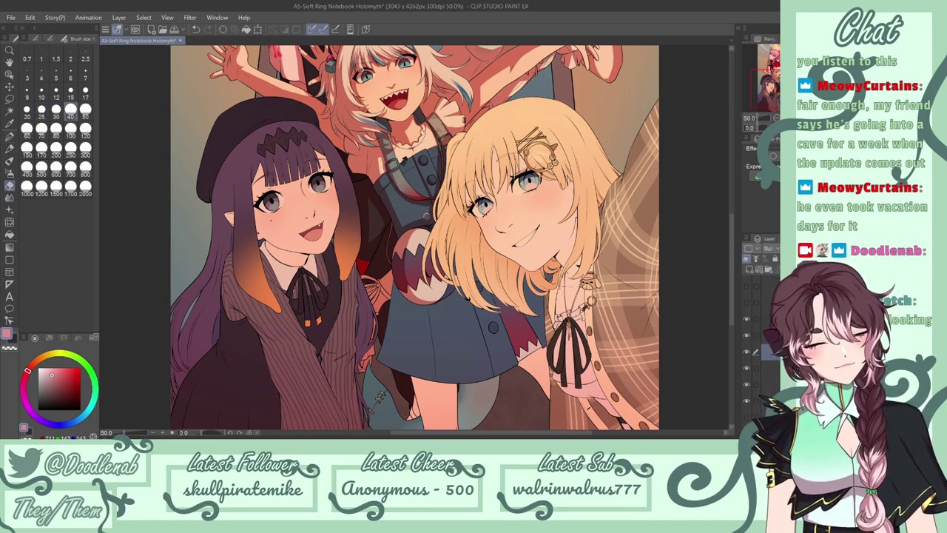
{"action": "key", "text": "p"}
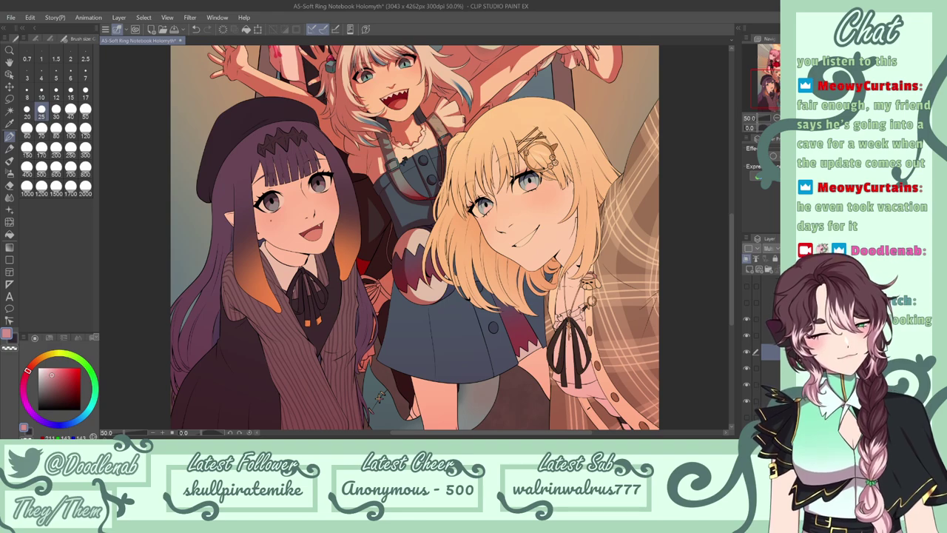
{"action": "left_click_drag", "start_coordinate": [456, 126], "coordinate": [466, 124]}
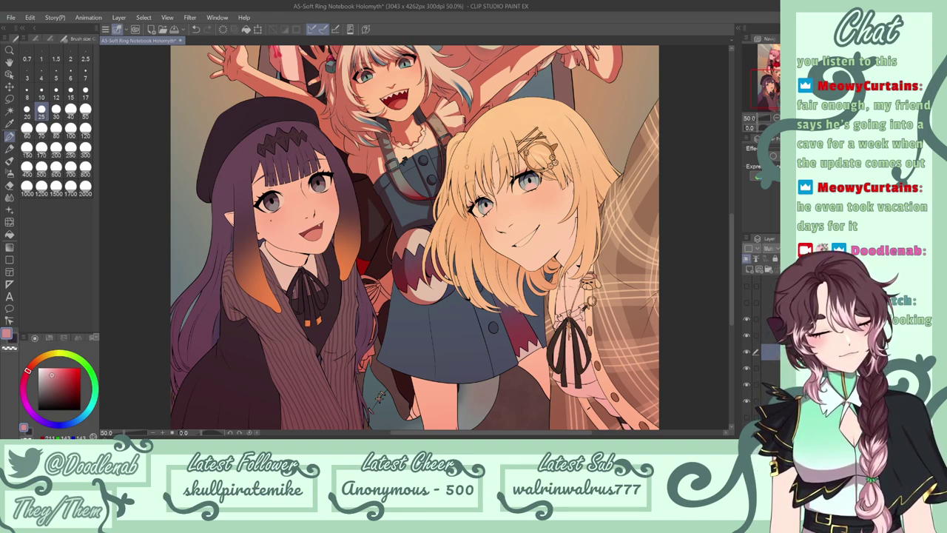
{"action": "left_click_drag", "start_coordinate": [402, 375], "coordinate": [406, 327]}
{"action": "key", "text": "ctrl+z"}
{"action": "left_click_drag", "start_coordinate": [405, 374], "coordinate": [413, 304]}
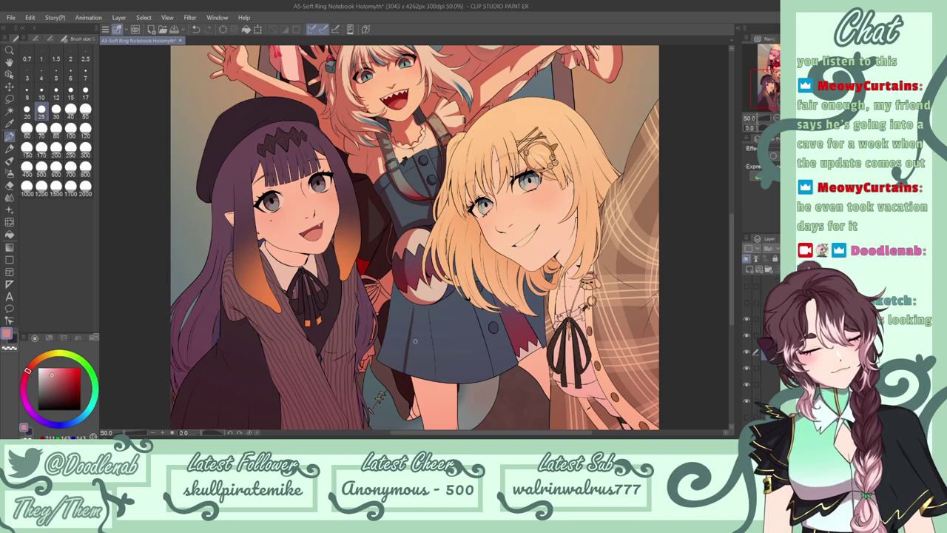
Fill shadow areas on the white-haired character's red shoe and try another shadow stroke there, undoing it.
{"action": "key", "text": "g"}
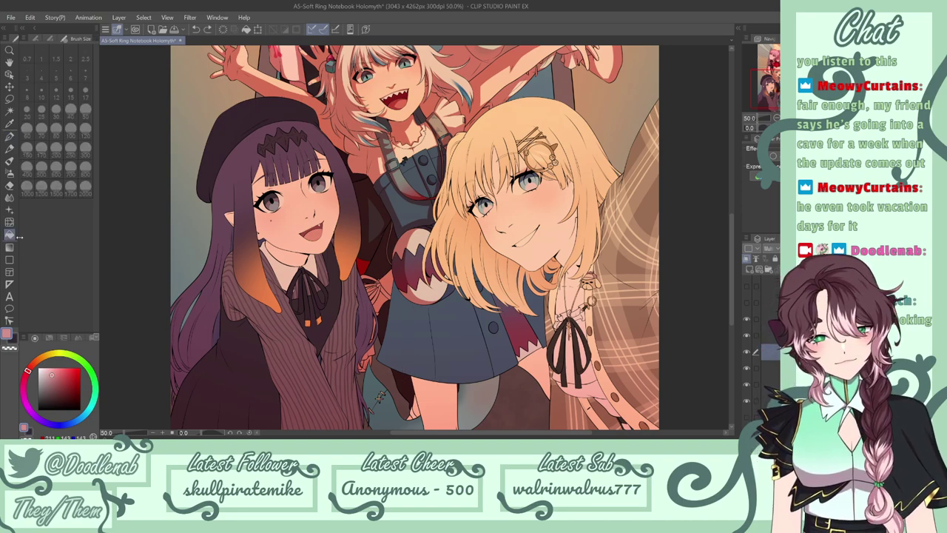
{"action": "left_click_drag", "start_coordinate": [732, 227], "coordinate": [724, 261]}
{"action": "left_click", "coordinate": [413, 334]}
{"action": "left_click", "coordinate": [419, 348]}
{"action": "left_click", "coordinate": [403, 346]}
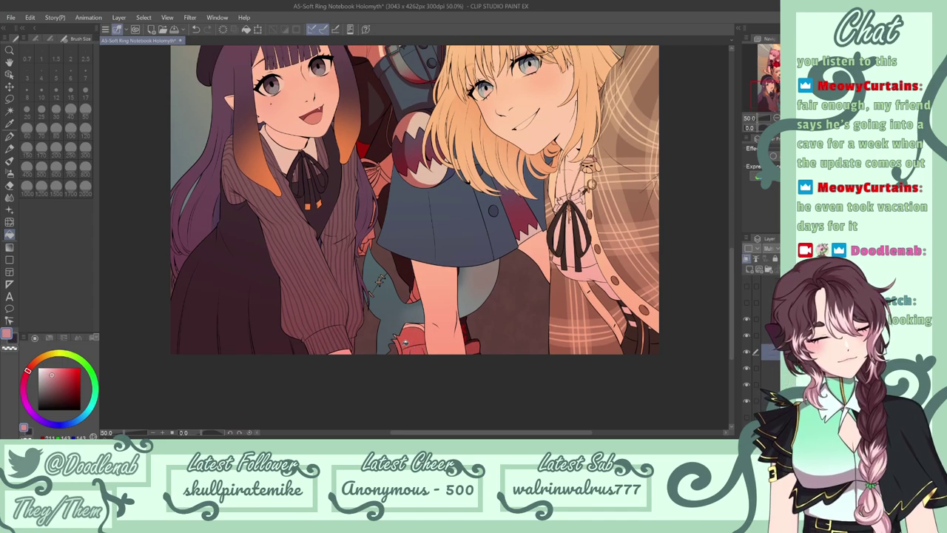
{"action": "key", "text": "p"}
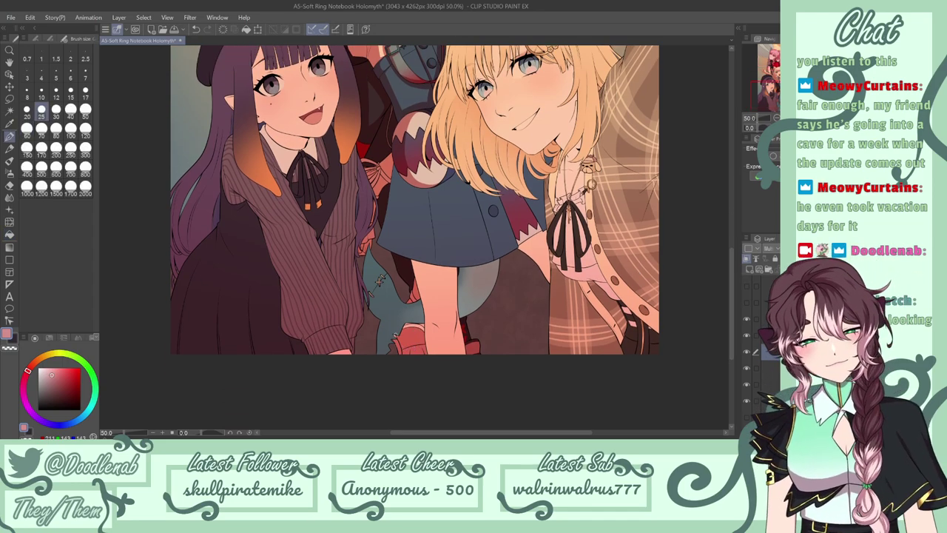
{"action": "left_click_drag", "start_coordinate": [406, 327], "coordinate": [420, 323]}
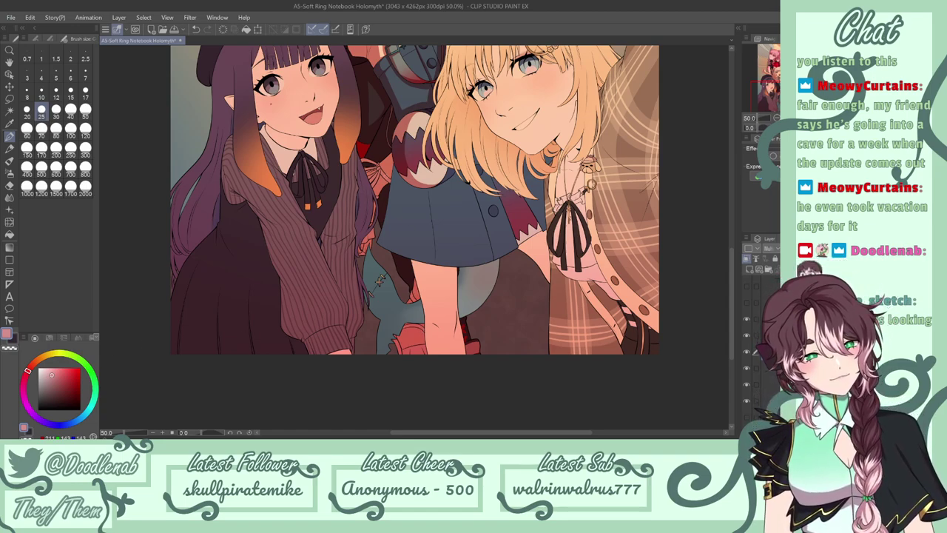
{"action": "key", "text": "ctrl+z"}
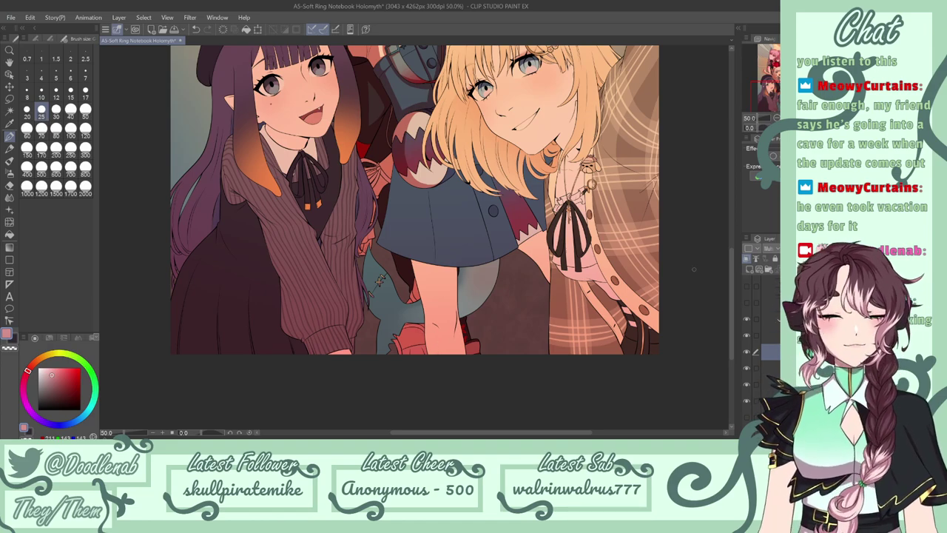
{"action": "scroll", "coordinate": [701, 276], "scroll_direction": "up", "scroll_amount": 2}
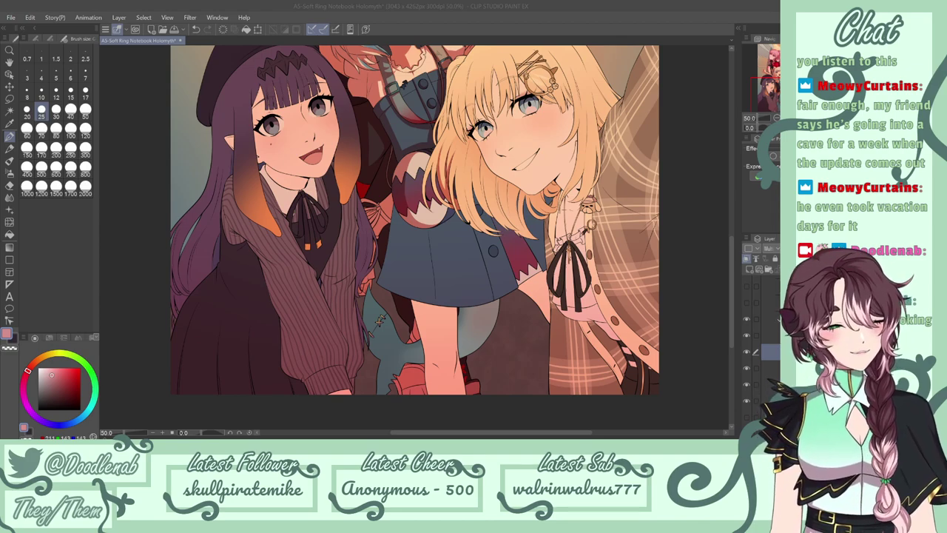
{"action": "left_click_drag", "start_coordinate": [437, 169], "coordinate": [436, 183]}
{"action": "key", "text": "ctrl+z"}
{"action": "left_click_drag", "start_coordinate": [448, 144], "coordinate": [441, 185]}
{"action": "key", "text": "ctrl+z"}
{"action": "key", "text": "ctrl+z"}
{"action": "key", "text": "ctrl+z"}
{"action": "key", "text": "ctrl+z"}
{"action": "key", "text": "e"}
{"action": "mouse_move", "coordinate": [445, 150]}
{"action": "left_mouse_down"}
{"action": "mouse_move", "coordinate": [439, 168]}
{"action": "mouse_move", "coordinate": [445, 140]}
{"action": "left_mouse_up"}
{"action": "key", "text": "p"}
{"action": "key", "text": "ctrl+z"}
{"action": "key", "text": "ctrl+z"}
{"action": "key", "text": "ctrl+z"}
Outline a shadow along the outer lock of the blonde character's hair beside her cheek, undoing missed strokes.
{"action": "left_click_drag", "start_coordinate": [443, 175], "coordinate": [445, 152]}
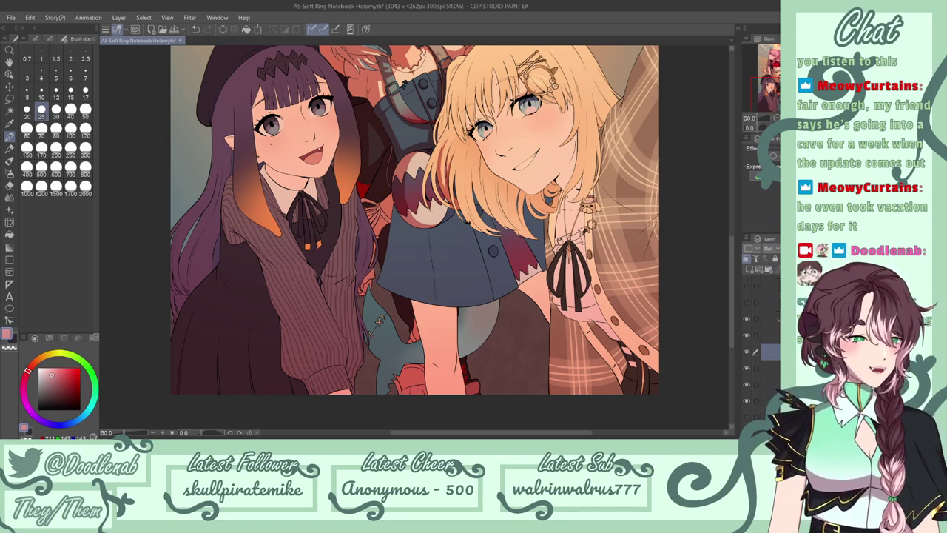
{"action": "mouse_move", "coordinate": [442, 154]}
{"action": "left_mouse_down"}
{"action": "mouse_move", "coordinate": [446, 130]}
{"action": "mouse_move", "coordinate": [444, 142]}
{"action": "left_mouse_up"}
{"action": "key", "text": "ctrl+z"}
{"action": "left_click_drag", "start_coordinate": [434, 183], "coordinate": [436, 166]}
{"action": "key", "text": "ctrl+z"}
{"action": "key", "text": "ctrl+z"}
{"action": "key", "text": "ctrl+z"}
{"action": "left_click_drag", "start_coordinate": [438, 198], "coordinate": [452, 208]}
Fill the outlined shadow on the outer blonde lock and undo the stray fill.
{"action": "left_click", "coordinate": [10, 235]}
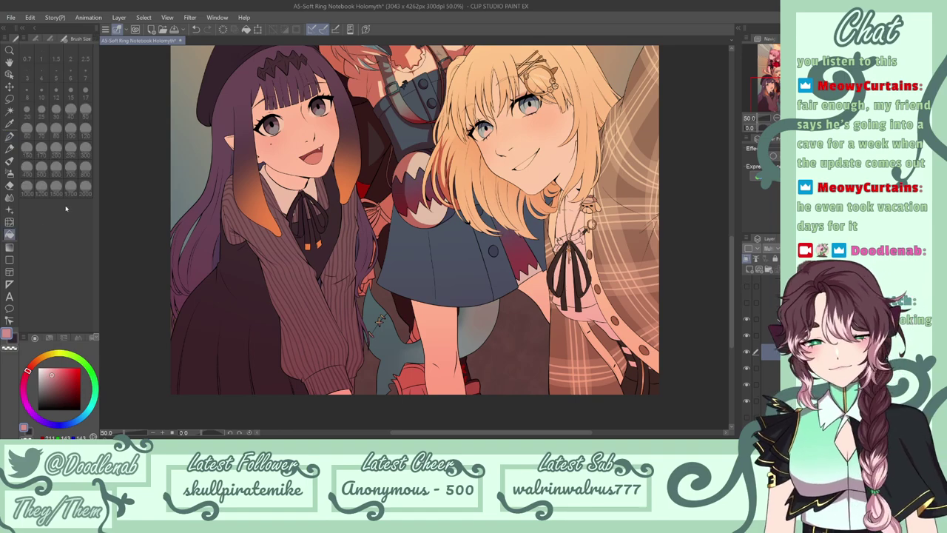
{"action": "left_click", "coordinate": [435, 156]}
{"action": "left_click", "coordinate": [453, 130]}
{"action": "key", "text": "ctrl+z"}
Draw strand-shaped shadow edges in the blonde hair below the cheek, undoing missed strokes.
{"action": "key", "text": "p"}
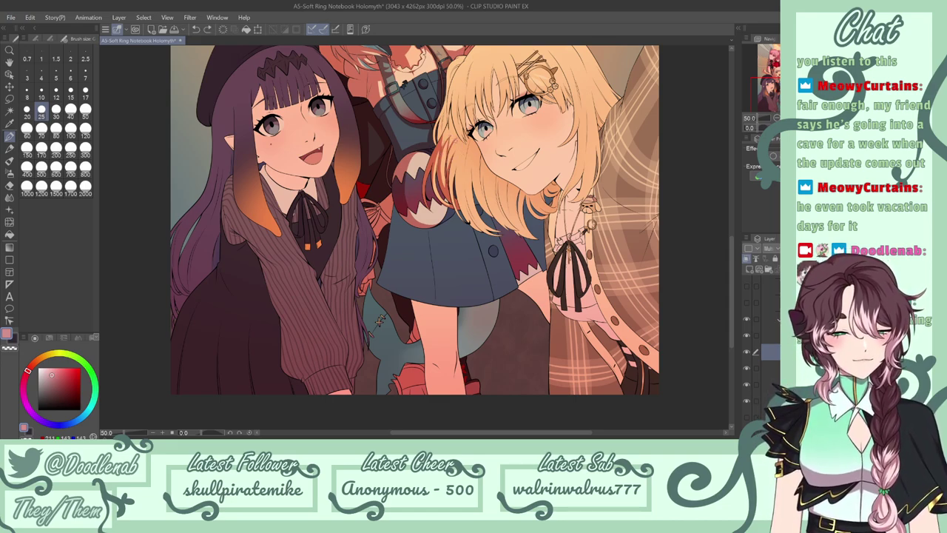
{"action": "key", "text": "ctrl+z"}
{"action": "mouse_move", "coordinate": [456, 142]}
{"action": "left_mouse_down"}
{"action": "mouse_move", "coordinate": [478, 157]}
{"action": "mouse_move", "coordinate": [483, 198]}
{"action": "left_mouse_up"}
{"action": "key", "text": "ctrl+z"}
{"action": "key", "text": "ctrl+z"}
{"action": "key", "text": "ctrl+z"}
{"action": "left_click_drag", "start_coordinate": [478, 154], "coordinate": [486, 205]}
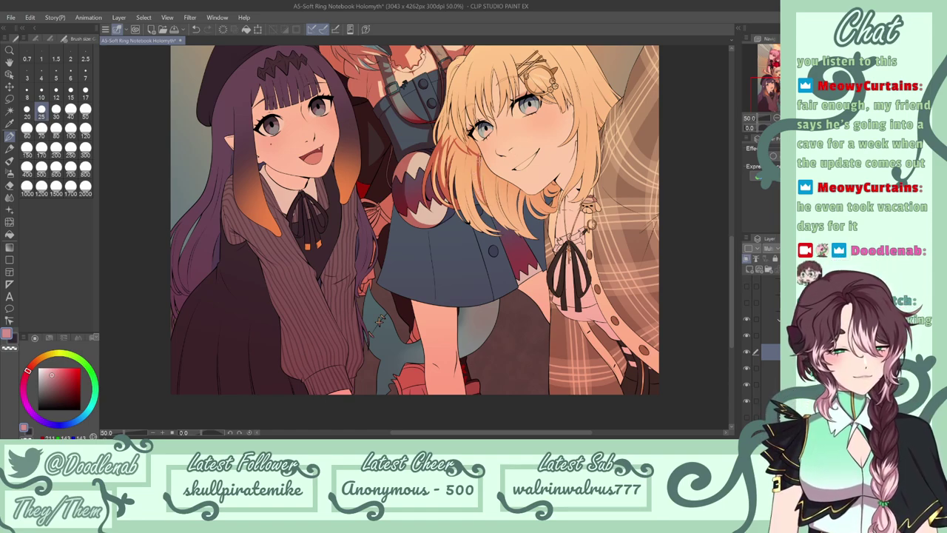
Extend the shadow outline down toward the blonde hair tips, undoing misplaced strokes.
{"action": "left_click_drag", "start_coordinate": [487, 182], "coordinate": [508, 229]}
{"action": "key", "text": "ctrl+z"}
{"action": "key", "text": "ctrl+z"}
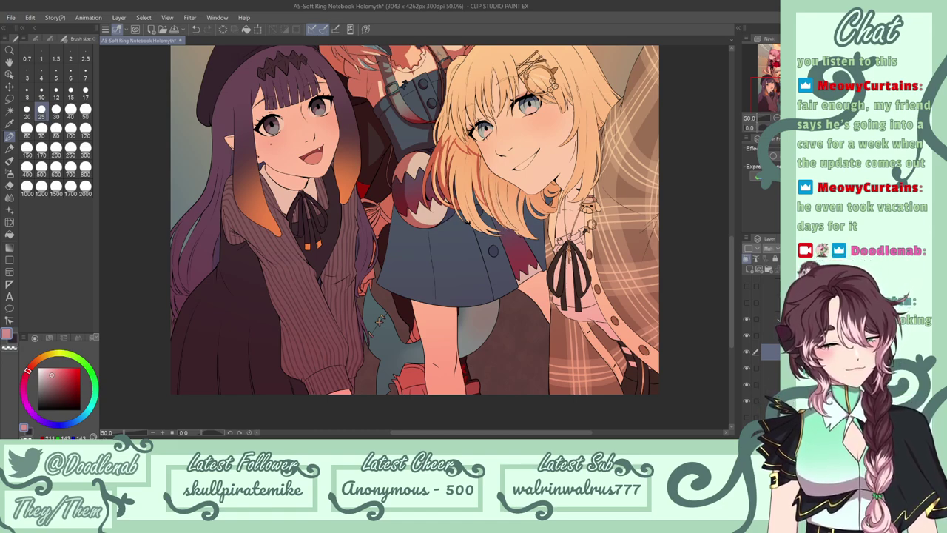
{"action": "left_click_drag", "start_coordinate": [491, 176], "coordinate": [510, 222]}
{"action": "key", "text": "ctrl+z"}
{"action": "key", "text": "ctrl+z"}
{"action": "key", "text": "ctrl+z"}
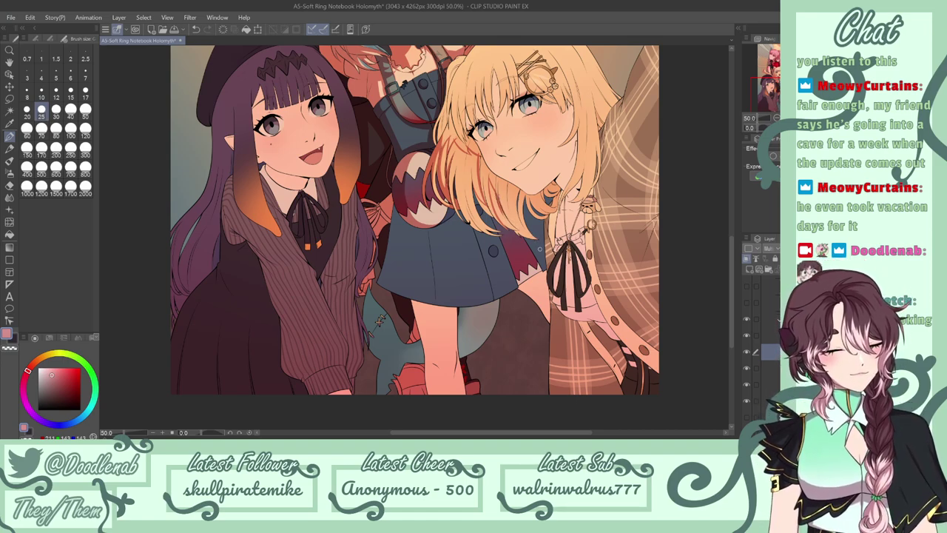
Fill the inner blonde hair beneath the jaw and toward the neck with the shadow color.
{"action": "key", "text": "g"}
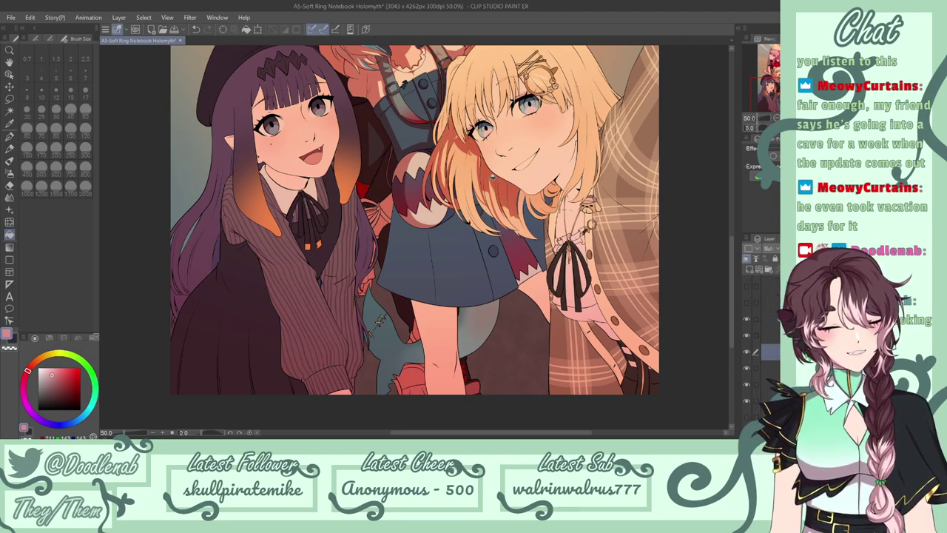
{"action": "left_click", "coordinate": [522, 221]}
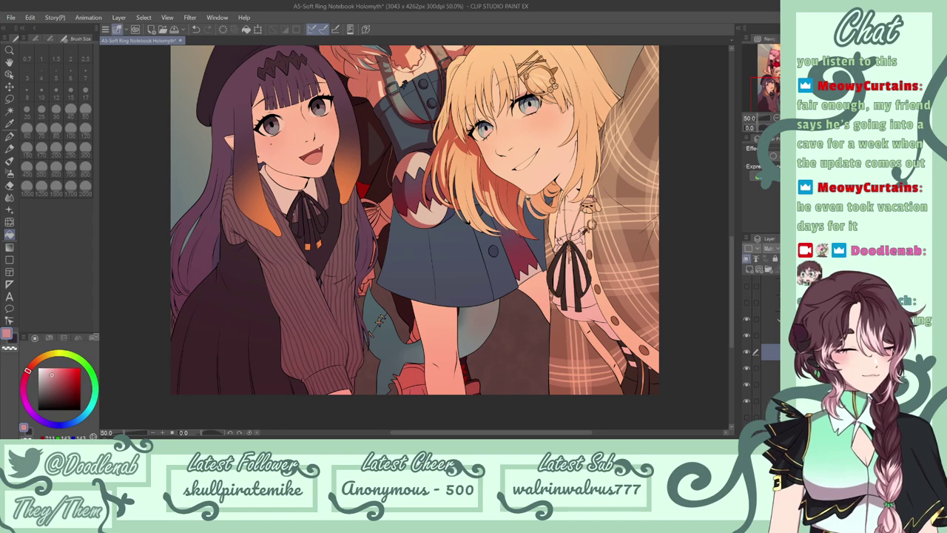
{"action": "left_click", "coordinate": [541, 195]}
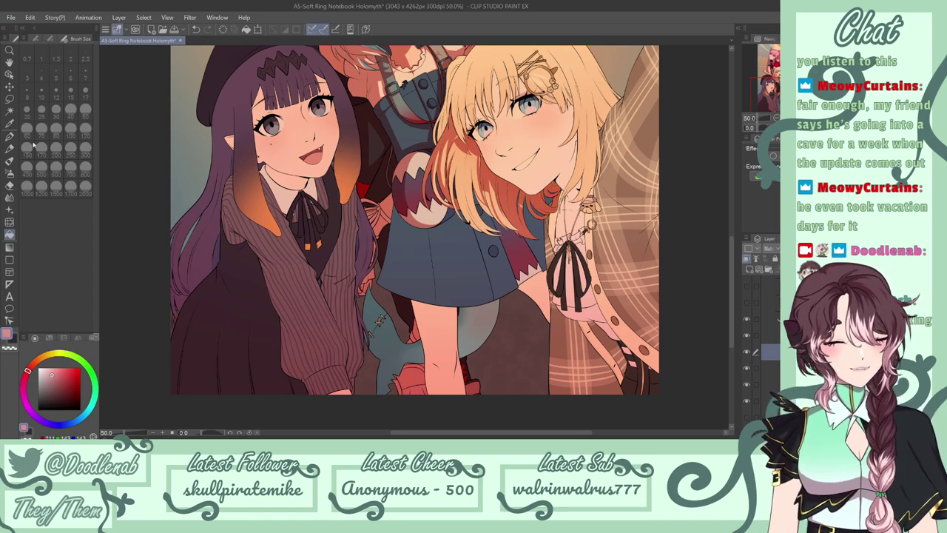
Refine the strand shadows in the lower blonde hair with small strokes and fills, and erase the excess.
{"action": "key", "text": "p"}
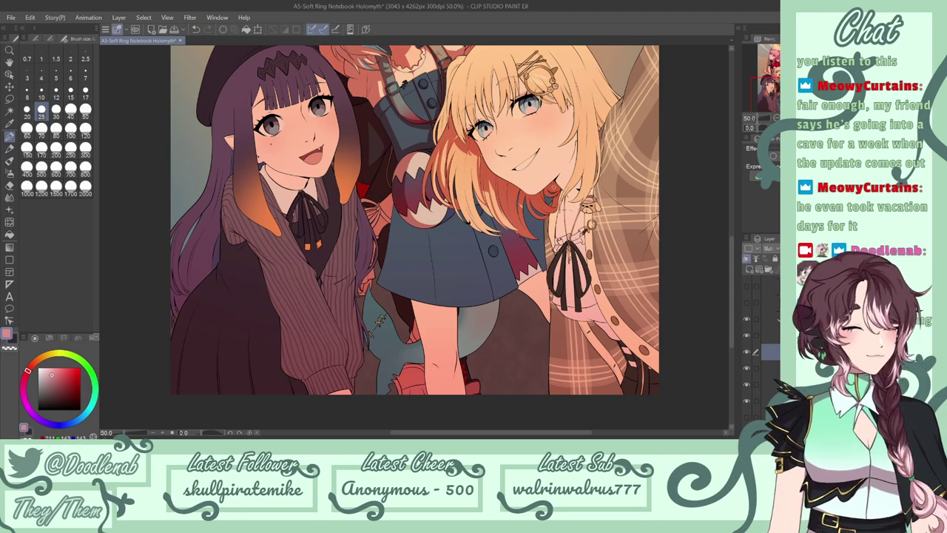
{"action": "left_click_drag", "start_coordinate": [520, 199], "coordinate": [518, 207]}
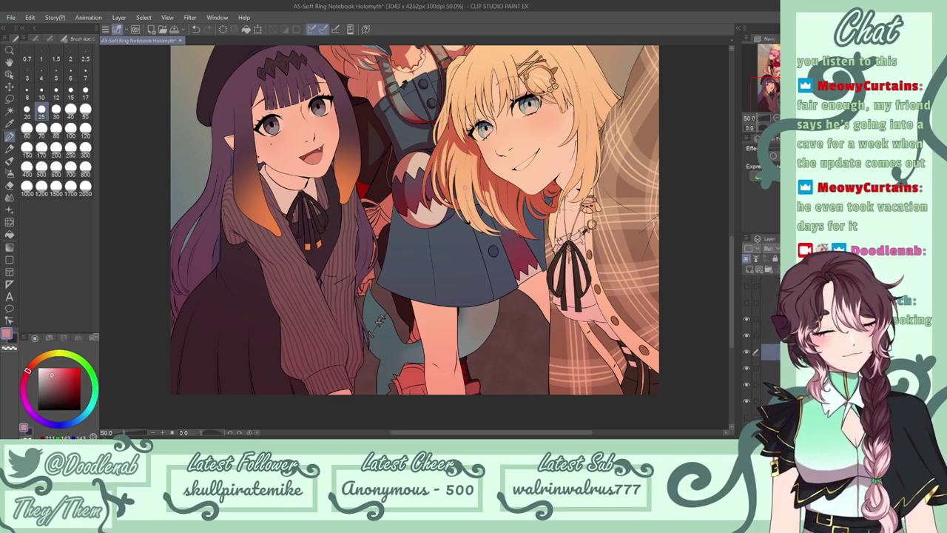
{"action": "left_click", "coordinate": [10, 235]}
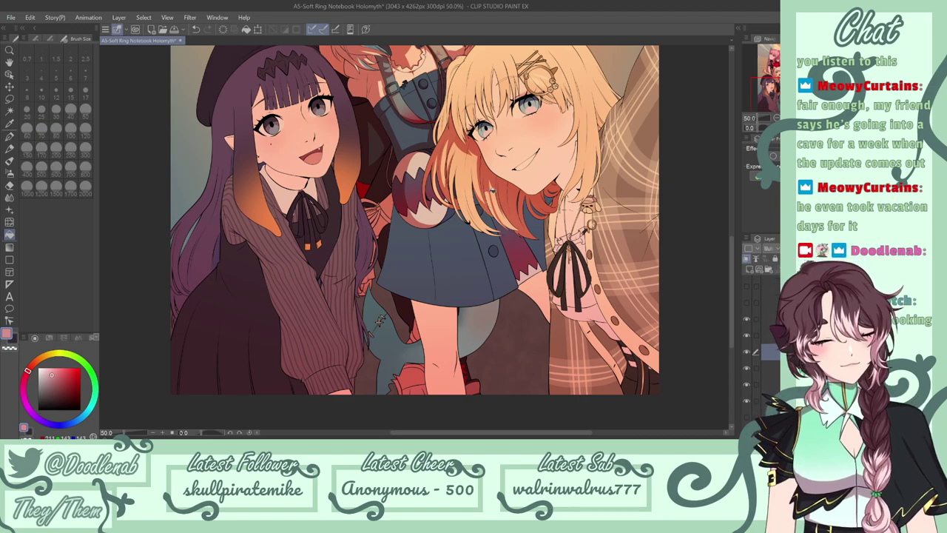
{"action": "key", "text": "p"}
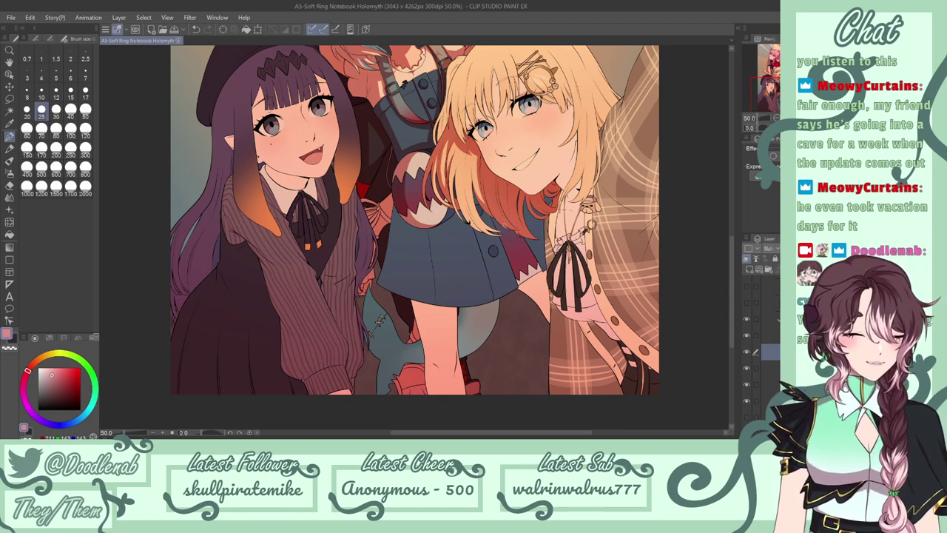
{"action": "left_click", "coordinate": [9, 186]}
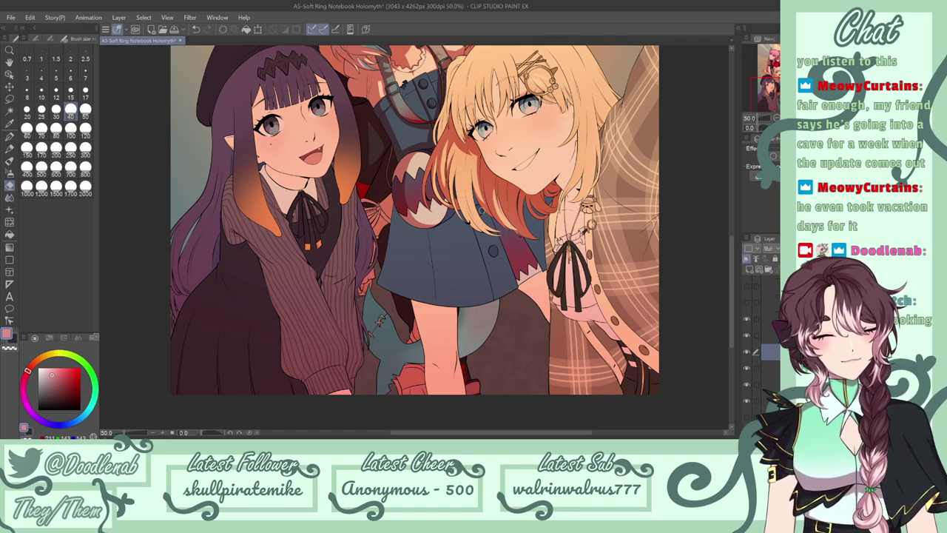
{"action": "key", "text": "p"}
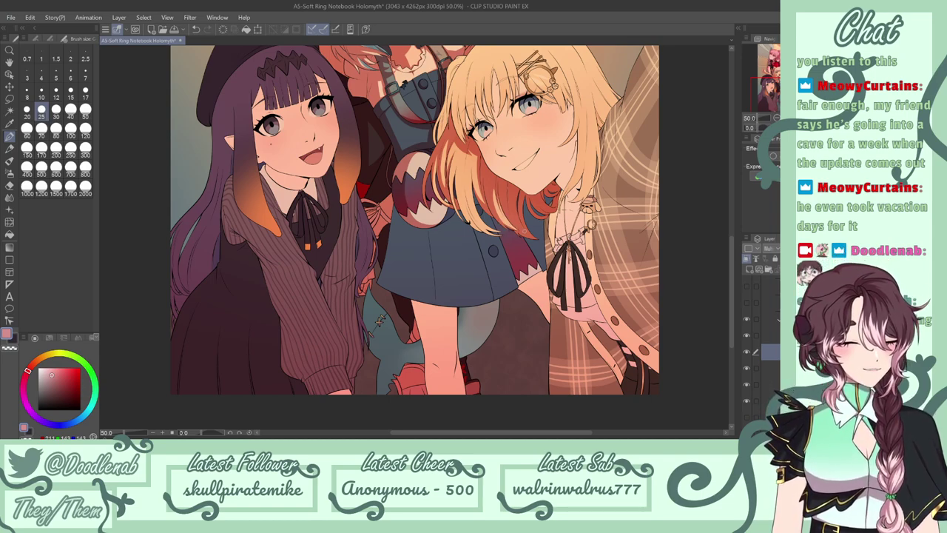
Retouch the shadows on the blonde locks and tips, undoing a missed stroke and erasing stray color.
{"action": "key", "text": "ctrl+y"}
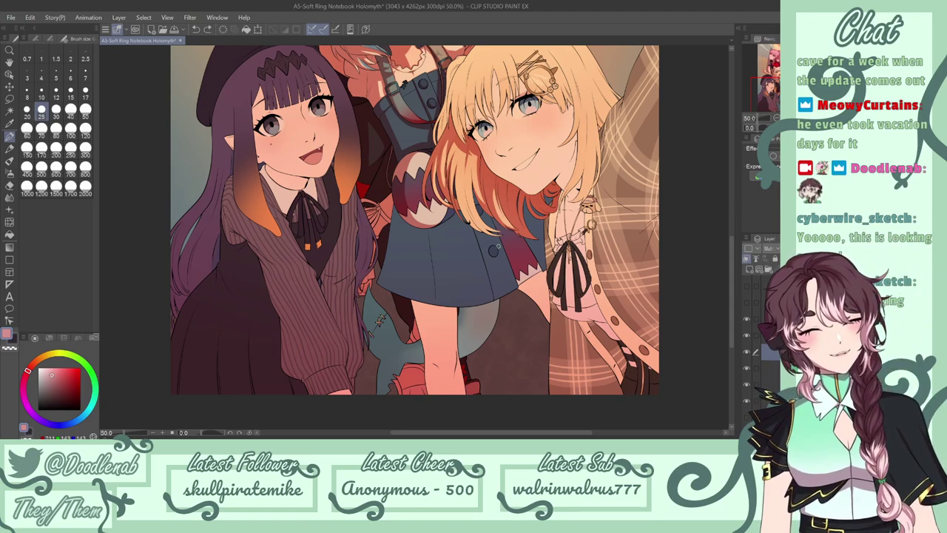
{"action": "left_click_drag", "start_coordinate": [464, 150], "coordinate": [461, 157]}
{"action": "key", "text": "ctrl+z"}
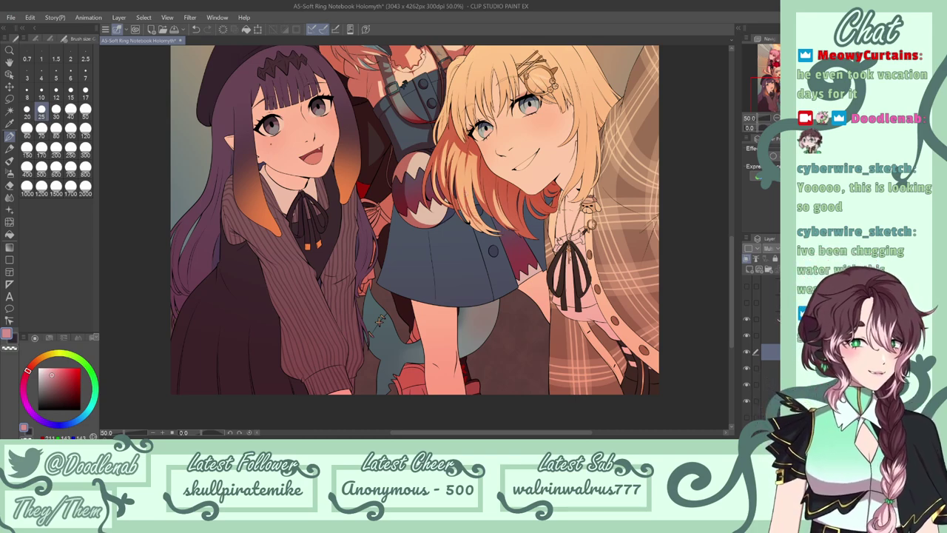
{"action": "key", "text": "e"}
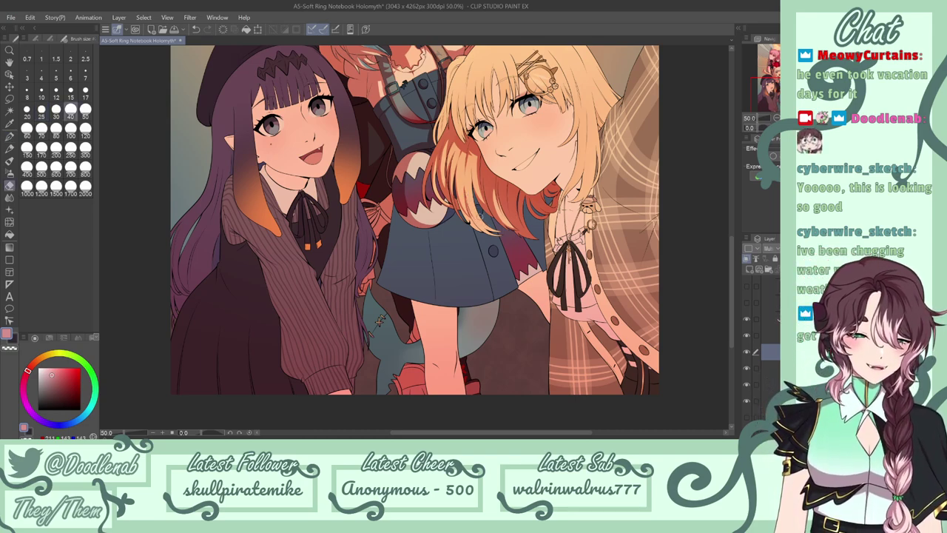
{"action": "key", "text": "p"}
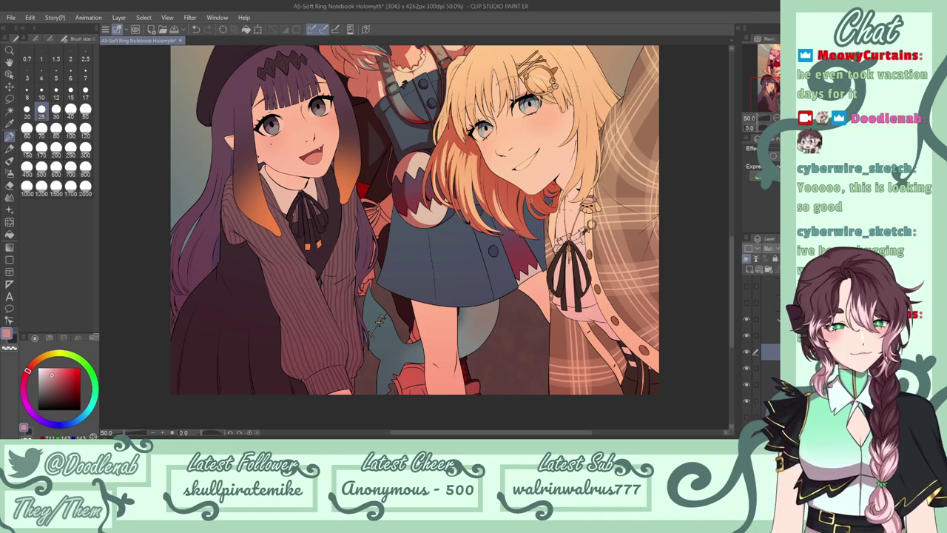
Fill the shadow on the upper side lock of the blonde hair and draw its edge toward the fringe, undoing missed strokes.
{"action": "left_click_drag", "start_coordinate": [733, 257], "coordinate": [717, 213]}
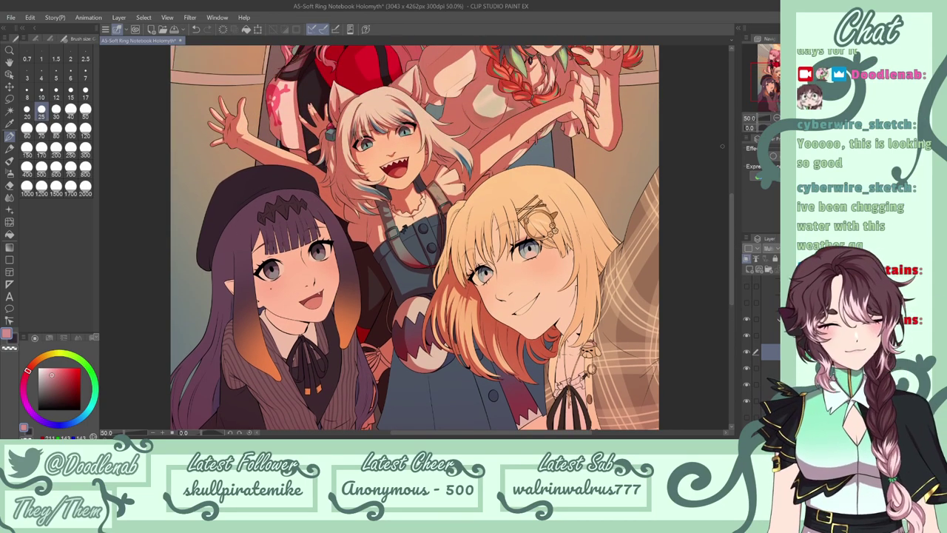
{"action": "key", "text": "j"}
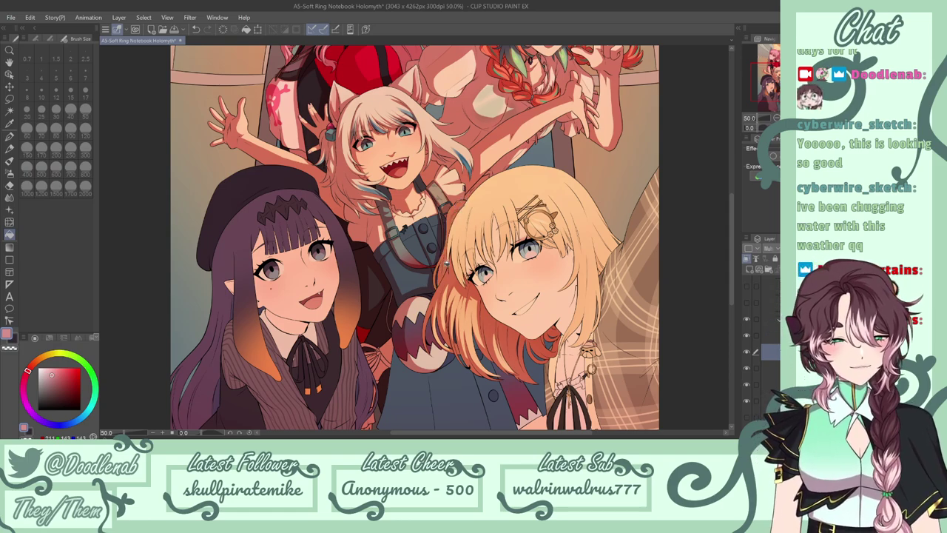
{"action": "key", "text": "p"}
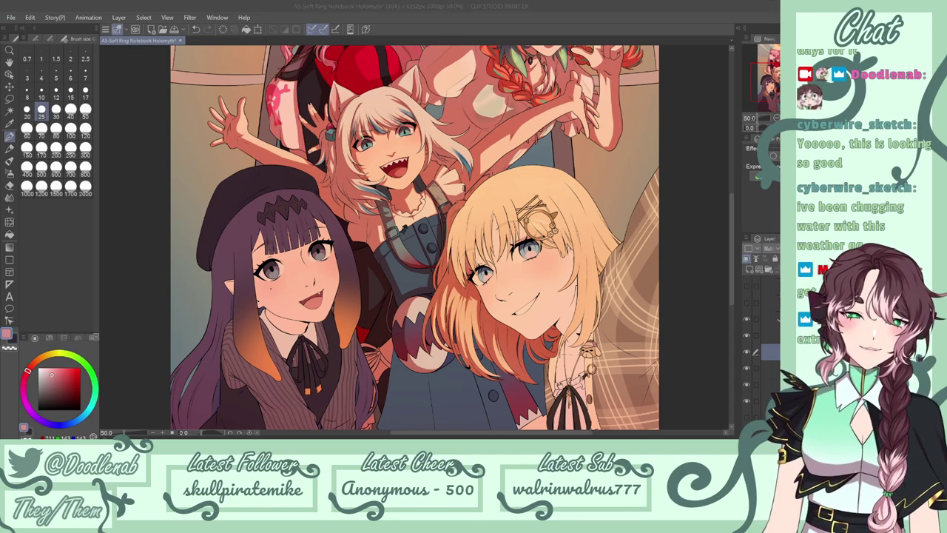
{"action": "left_click_drag", "start_coordinate": [462, 220], "coordinate": [457, 269]}
{"action": "key", "text": "ctrl+z"}
{"action": "key", "text": "ctrl+z"}
{"action": "left_click_drag", "start_coordinate": [465, 220], "coordinate": [457, 281]}
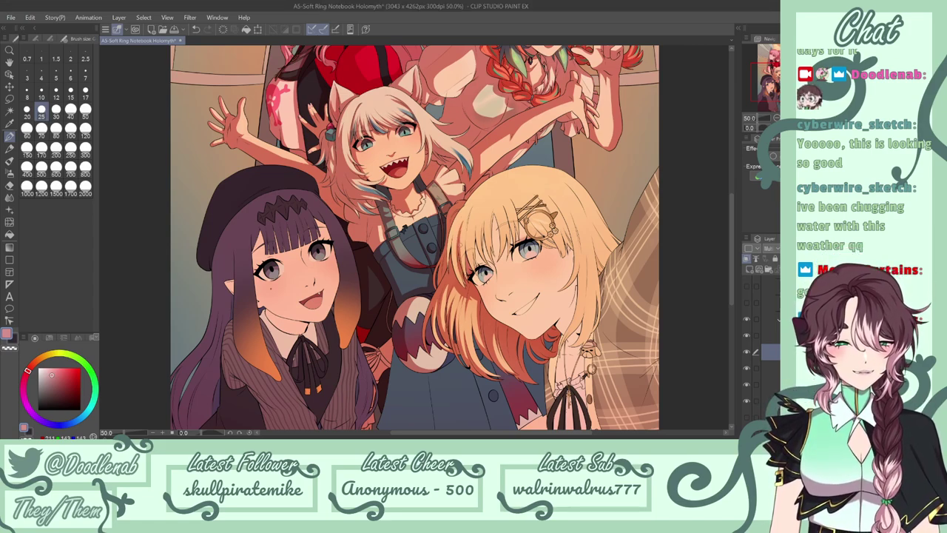
Try several shadow strokes where the blonde fringe meets the side lock, undoing each one.
{"action": "left_click_drag", "start_coordinate": [466, 220], "coordinate": [466, 251]}
{"action": "key", "text": "ctrl+z"}
{"action": "mouse_move", "coordinate": [468, 216]}
{"action": "left_mouse_down"}
{"action": "mouse_move", "coordinate": [474, 272]}
{"action": "mouse_move", "coordinate": [471, 229]}
{"action": "left_mouse_up"}
{"action": "key", "text": "ctrl+z"}
{"action": "key", "text": "ctrl+z"}
{"action": "mouse_move", "coordinate": [477, 273]}
{"action": "left_mouse_down"}
{"action": "mouse_move", "coordinate": [470, 227]}
{"action": "mouse_move", "coordinate": [475, 268]}
{"action": "left_mouse_up"}
{"action": "key", "text": "ctrl+z"}
{"action": "left_click_drag", "start_coordinate": [474, 229], "coordinate": [471, 277]}
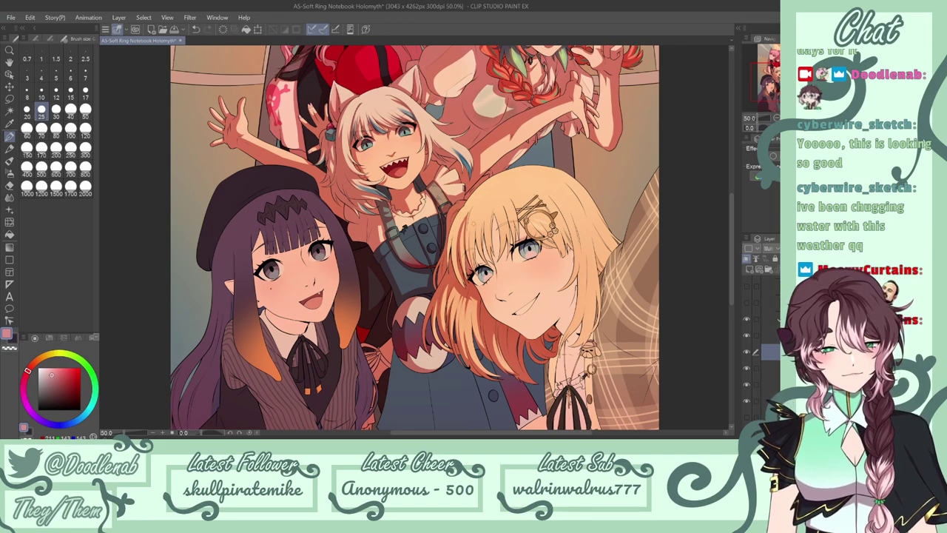
{"action": "key", "text": "ctrl+z"}
{"action": "left_click_drag", "start_coordinate": [473, 234], "coordinate": [470, 276]}
{"action": "key", "text": "ctrl+z"}
Draw a thin shadow strand at the outer edge of the blonde fringe, undo the extra stroke, and save the file.
{"action": "left_click_drag", "start_coordinate": [471, 224], "coordinate": [467, 256]}
{"action": "mouse_move", "coordinate": [470, 215]}
{"action": "left_mouse_down"}
{"action": "mouse_move", "coordinate": [467, 230]}
{"action": "mouse_move", "coordinate": [469, 219]}
{"action": "left_mouse_up"}
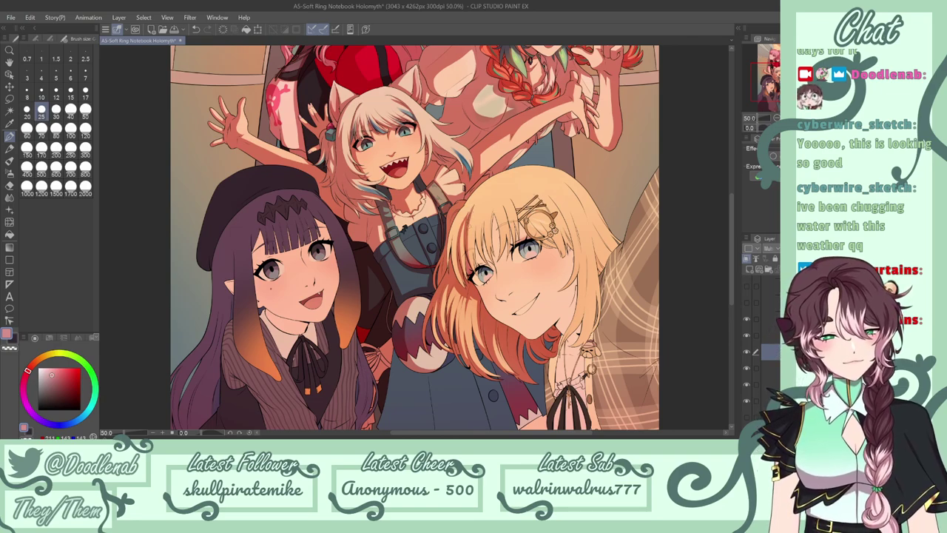
{"action": "key", "text": "ctrl+z"}
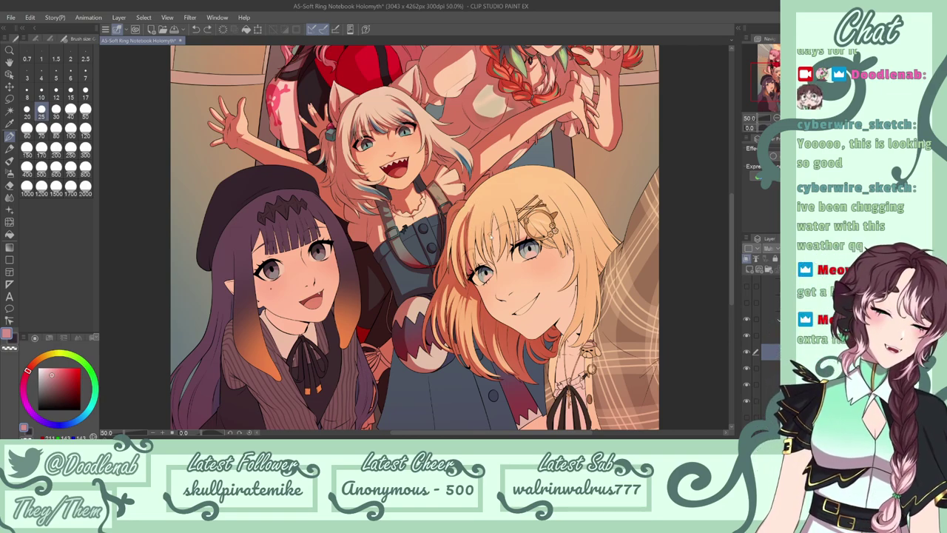
{"action": "key", "text": "ctrl+s"}
Draw a shadow from the blonde fringe up along the crown of the head, undoing misplaced attempts.
{"action": "mouse_move", "coordinate": [475, 211]}
{"action": "left_mouse_down"}
{"action": "mouse_move", "coordinate": [473, 224]}
{"action": "mouse_move", "coordinate": [479, 194]}
{"action": "left_mouse_up"}
{"action": "key", "text": "ctrl+z"}
{"action": "key", "text": "ctrl+z"}
{"action": "key", "text": "ctrl+z"}
{"action": "key", "text": "ctrl+z"}
{"action": "key", "text": "ctrl+z"}
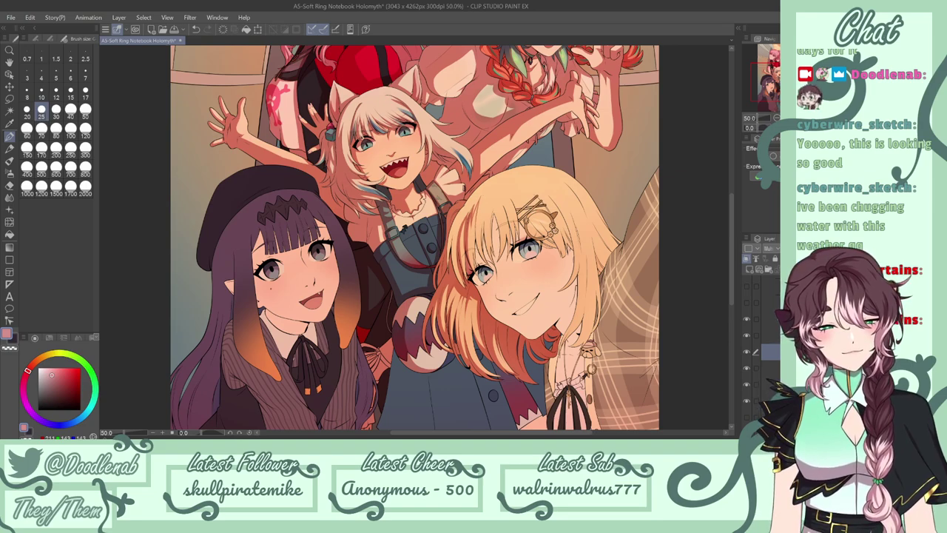
{"action": "left_click_drag", "start_coordinate": [474, 241], "coordinate": [479, 214]}
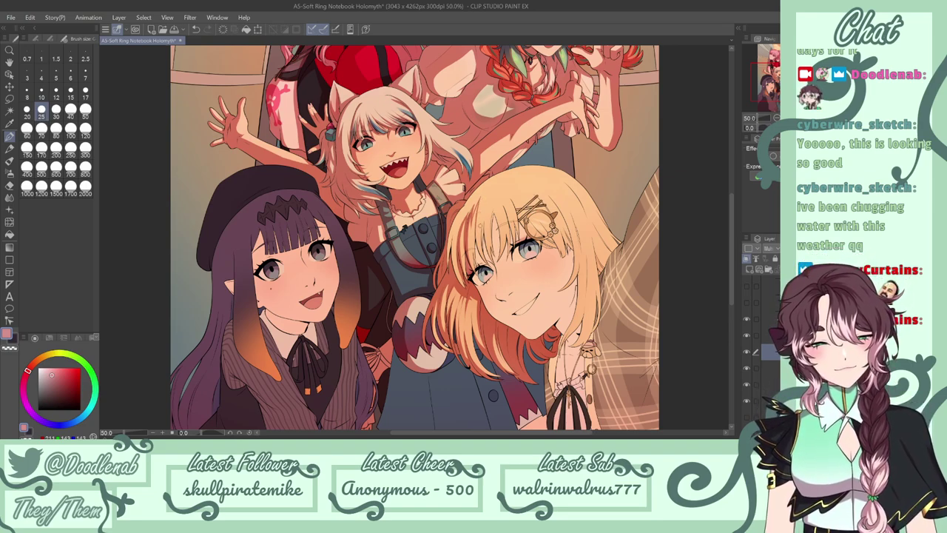
{"action": "left_click_drag", "start_coordinate": [475, 237], "coordinate": [480, 205]}
{"action": "key", "text": "ctrl+z"}
{"action": "left_click_drag", "start_coordinate": [476, 259], "coordinate": [484, 206]}
{"action": "key", "text": "ctrl+z"}
{"action": "mouse_move", "coordinate": [476, 254]}
{"action": "left_mouse_down"}
{"action": "mouse_move", "coordinate": [499, 180]}
{"action": "mouse_move", "coordinate": [552, 166]}
{"action": "left_mouse_up"}
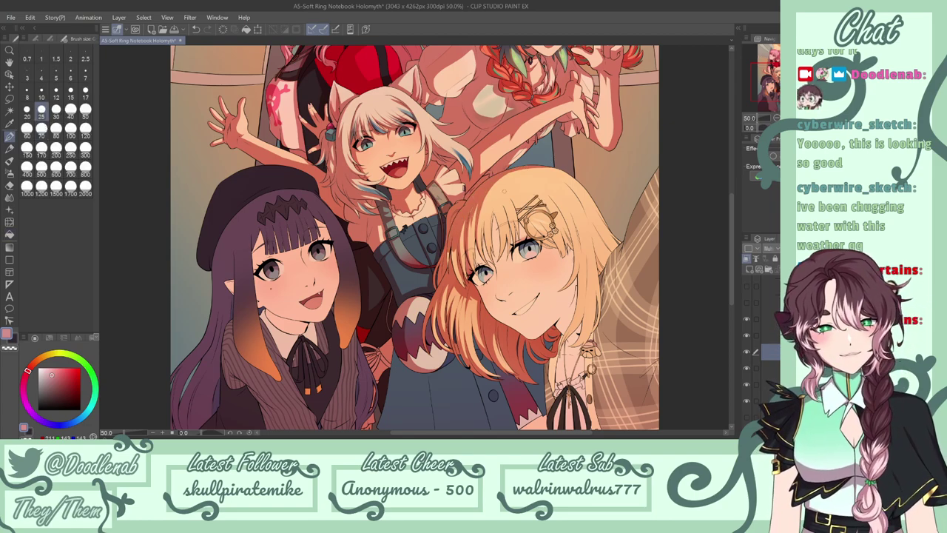
Add shadow strands to the blonde side lock and fringe, undoing misplaced strokes.
{"action": "left_click_drag", "start_coordinate": [453, 247], "coordinate": [460, 283]}
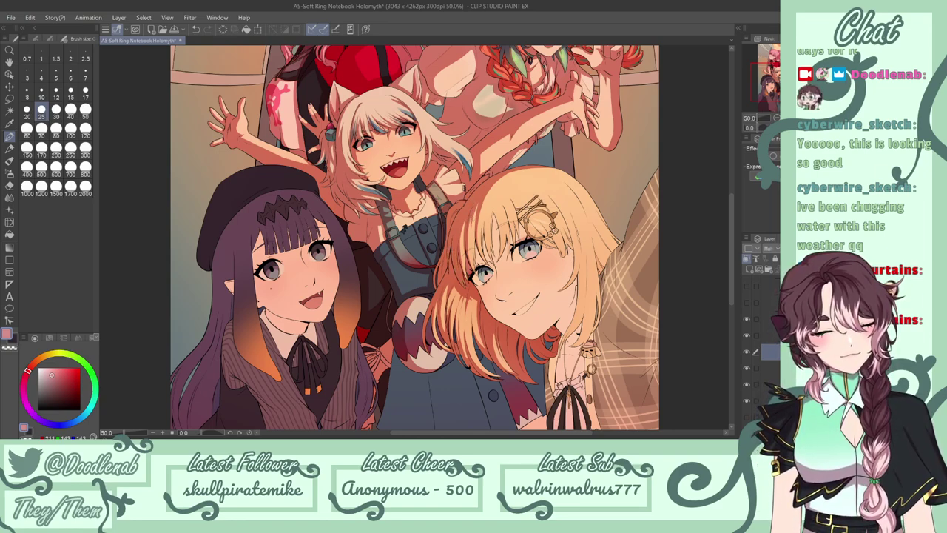
{"action": "key", "text": "ctrl+z"}
{"action": "mouse_move", "coordinate": [479, 205]}
{"action": "left_mouse_down"}
{"action": "mouse_move", "coordinate": [474, 248]}
{"action": "mouse_move", "coordinate": [482, 239]}
{"action": "mouse_move", "coordinate": [485, 247]}
{"action": "left_mouse_up"}
{"action": "key", "text": "ctrl+z"}
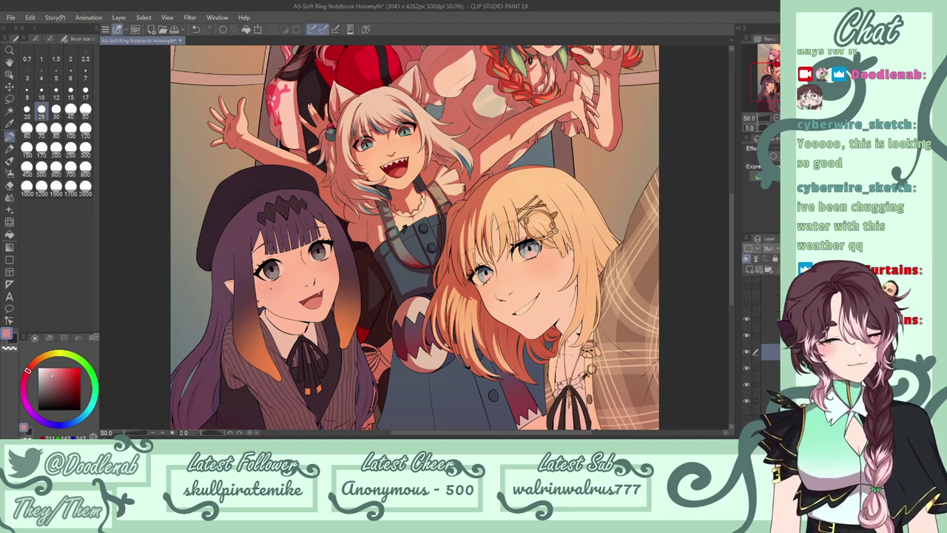
{"action": "key", "text": "ctrl+z"}
{"action": "left_click_drag", "start_coordinate": [487, 220], "coordinate": [486, 248]}
{"action": "key", "text": "ctrl+z"}
Compare the blonde fringe with and without the last shadow stroke by undoing and redoing it, and keep the stroke.
{"action": "key", "text": "ctrl+z"}
{"action": "key", "text": "ctrl+z"}
{"action": "key", "text": "ctrl+y"}
{"action": "key", "text": "ctrl+z"}
{"action": "key", "text": "ctrl+y"}
{"action": "key", "text": "ctrl+z"}
{"action": "key", "text": "ctrl+y"}
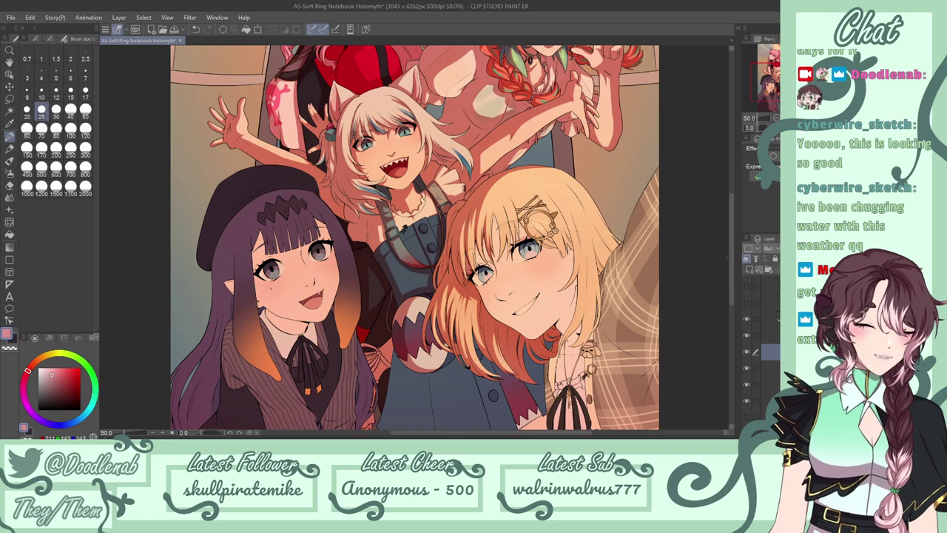
{"action": "scroll", "coordinate": [727, 246], "scroll_direction": "up", "scroll_amount": 2}
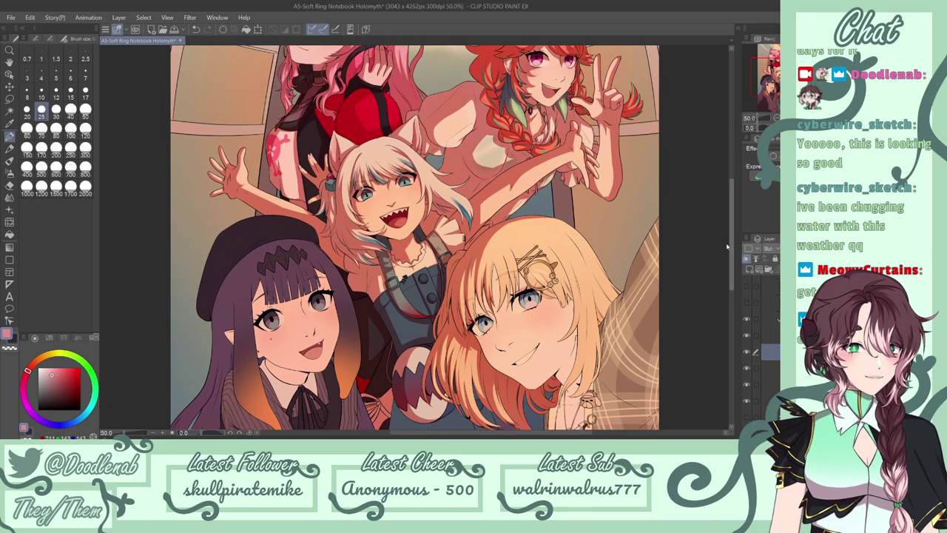
{"action": "scroll", "coordinate": [728, 247], "scroll_direction": "down", "scroll_amount": 2}
{"action": "scroll", "coordinate": [733, 237], "scroll_direction": "up", "scroll_amount": 5}
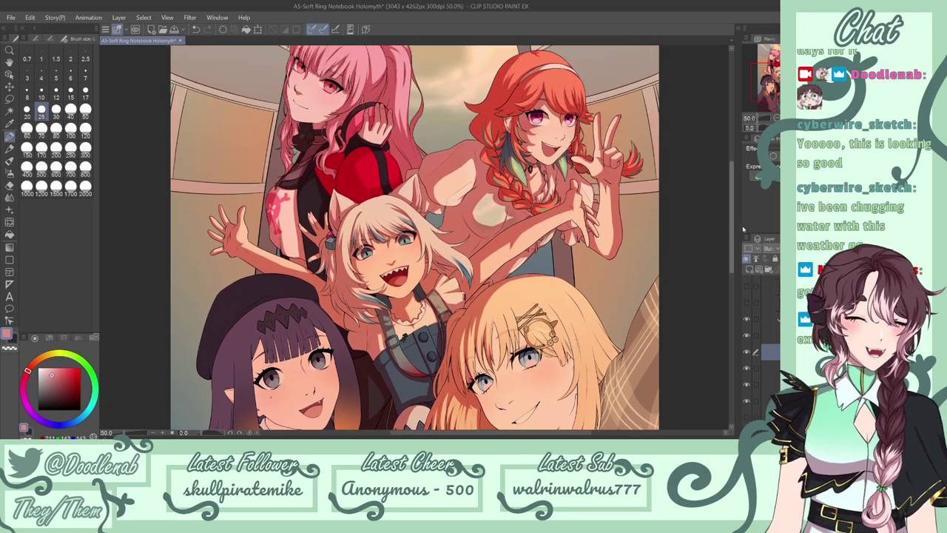
{"action": "scroll", "coordinate": [743, 233], "scroll_direction": "down", "scroll_amount": 3}
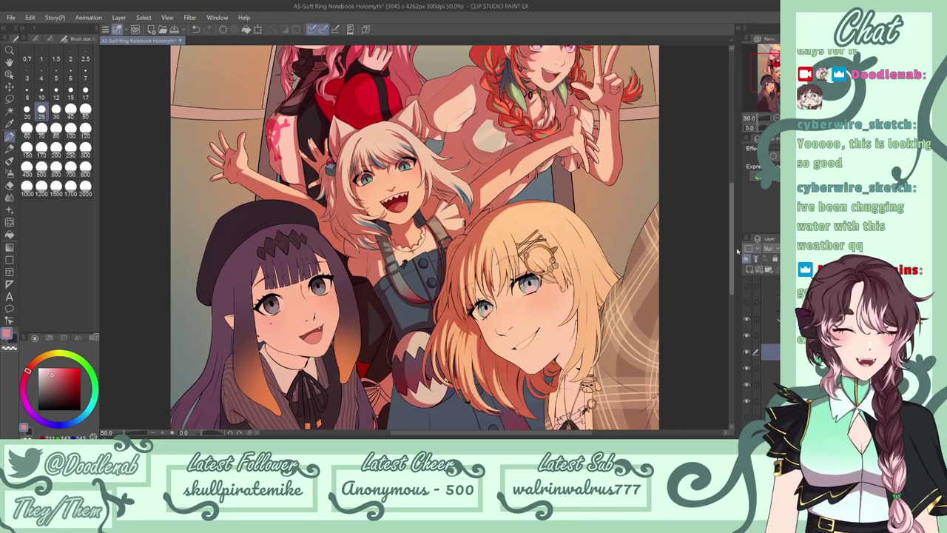
Draw a shadow strand in the blonde character's fringe above the eyes, undoing the misplaced stroke and comparing the result by undoing and redoing.
{"action": "scroll", "coordinate": [738, 250], "scroll_direction": "down", "scroll_amount": 4}
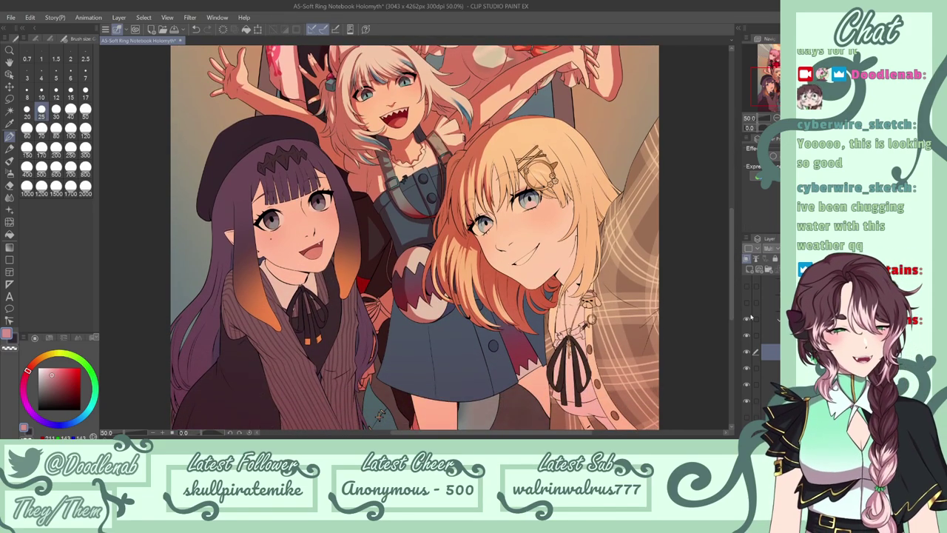
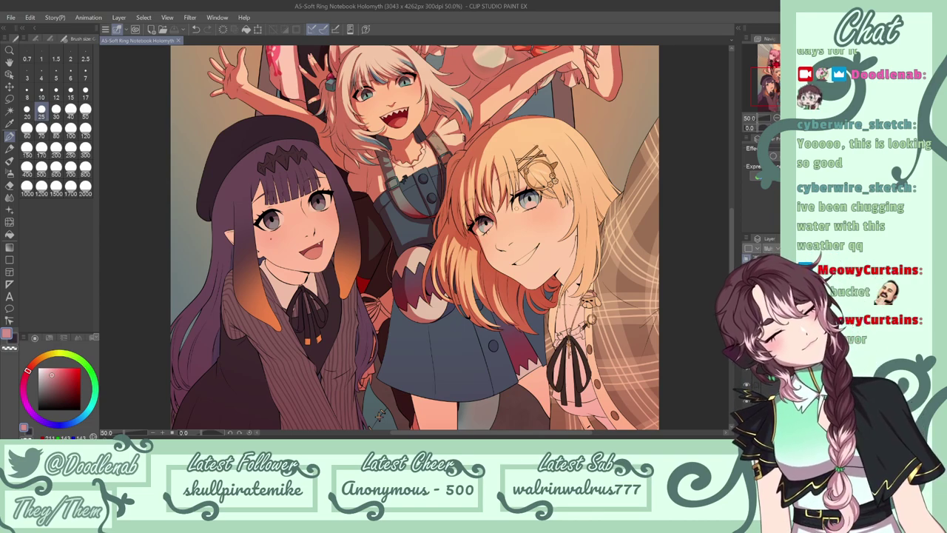
{"action": "left_click_drag", "start_coordinate": [498, 164], "coordinate": [502, 198]}
{"action": "key", "text": "ctrl+z"}
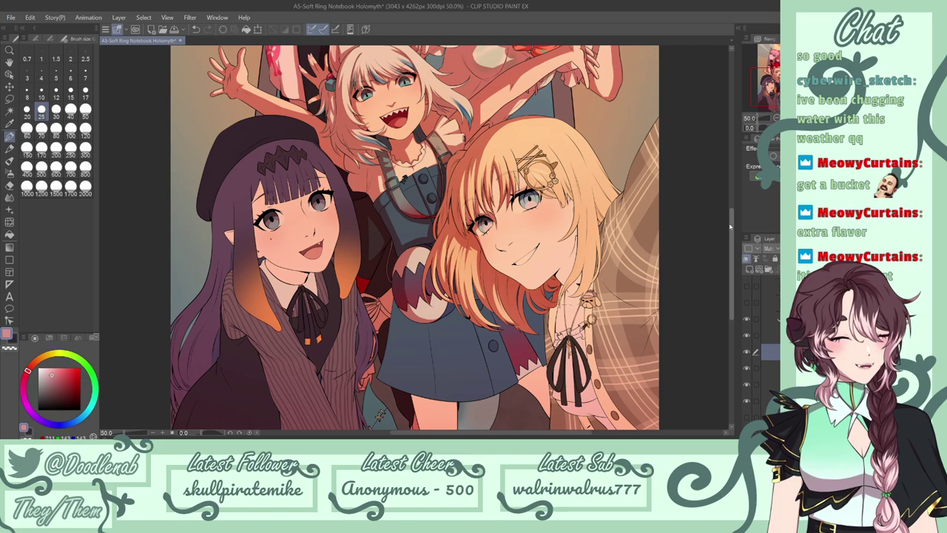
{"action": "scroll", "coordinate": [707, 233], "scroll_direction": "up", "scroll_amount": 2}
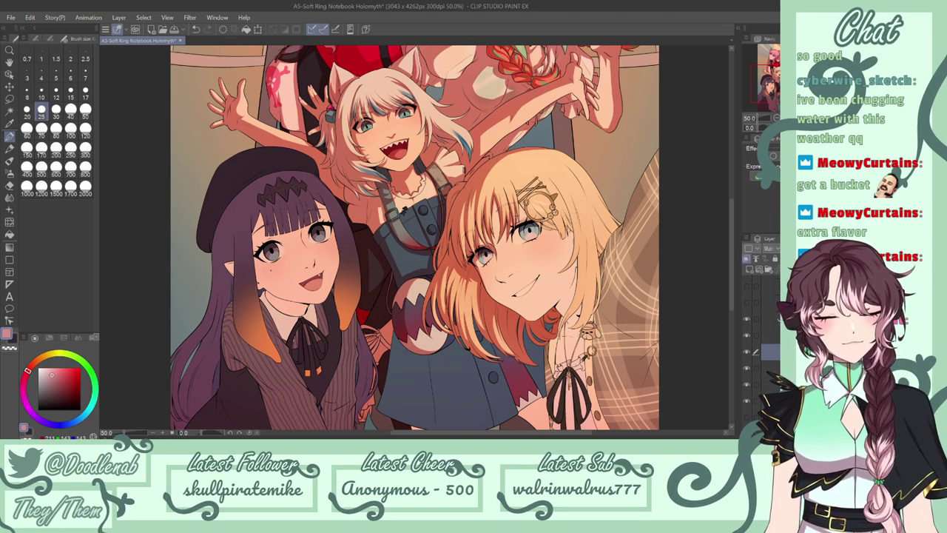
{"action": "left_click_drag", "start_coordinate": [508, 222], "coordinate": [495, 247]}
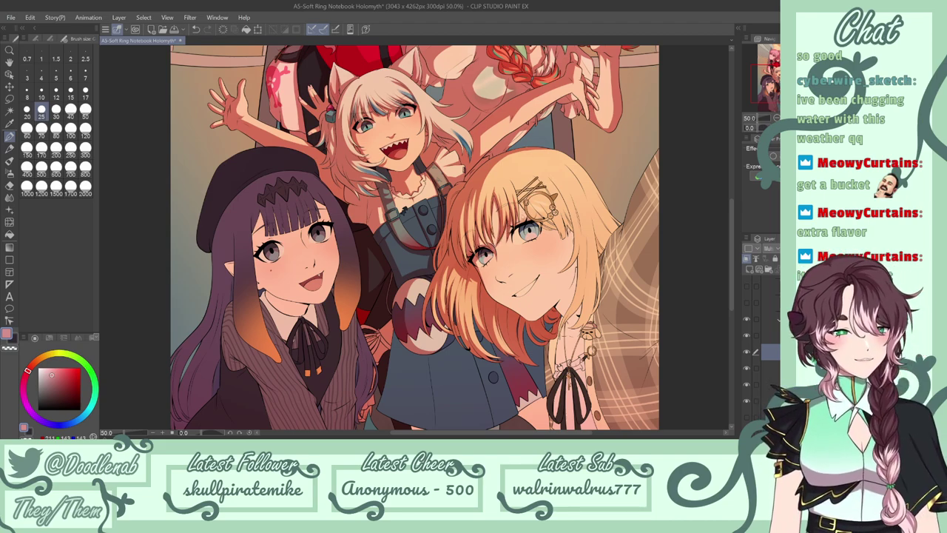
{"action": "key", "text": "ctrl+z"}
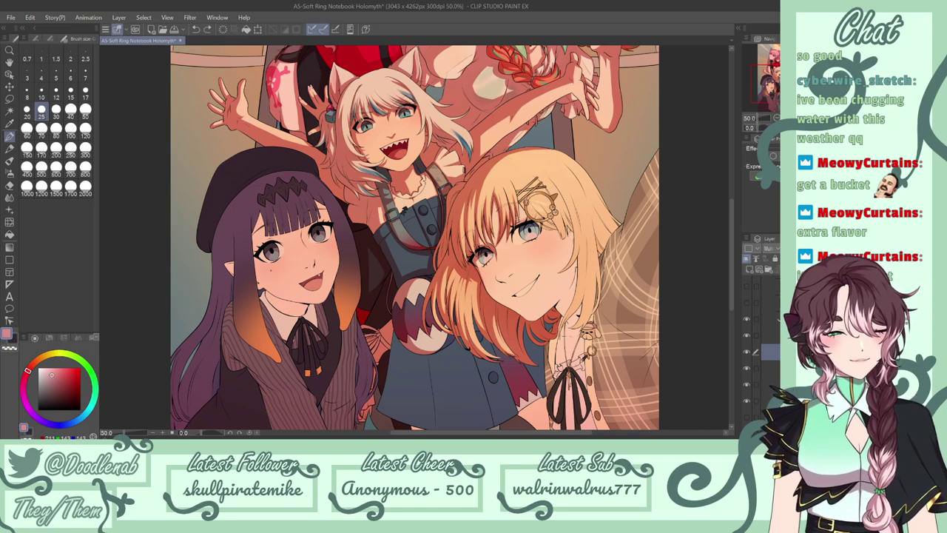
{"action": "key", "text": "ctrl+y"}
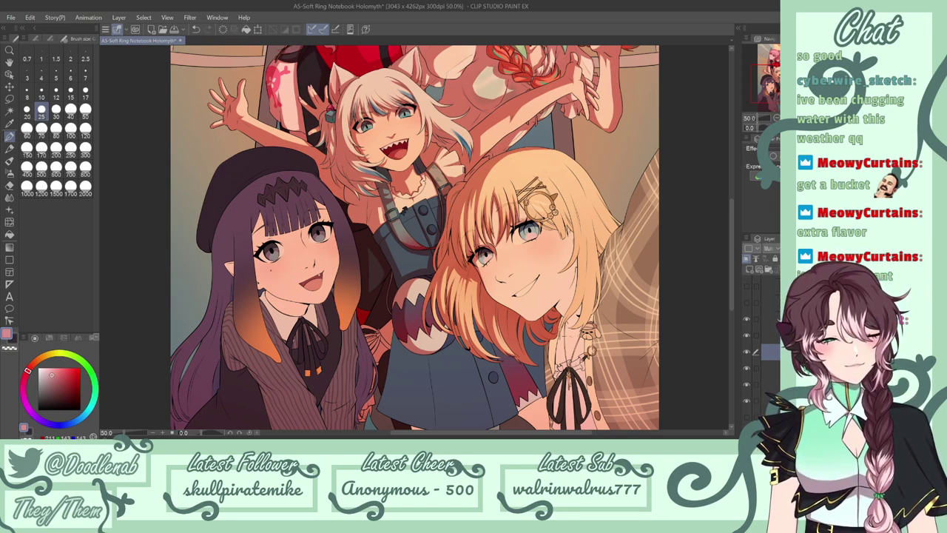
Add short shadow strokes to the blonde fringe beside the hair clip, undoing misplaced ones.
{"action": "mouse_move", "coordinate": [514, 220]}
{"action": "left_mouse_down"}
{"action": "mouse_move", "coordinate": [511, 232]}
{"action": "mouse_move", "coordinate": [541, 226]}
{"action": "mouse_move", "coordinate": [519, 212]}
{"action": "mouse_move", "coordinate": [532, 218]}
{"action": "left_mouse_up"}
{"action": "key", "text": "ctrl+y"}
{"action": "left_click_drag", "start_coordinate": [523, 190], "coordinate": [516, 200]}
{"action": "key", "text": "ctrl+z"}
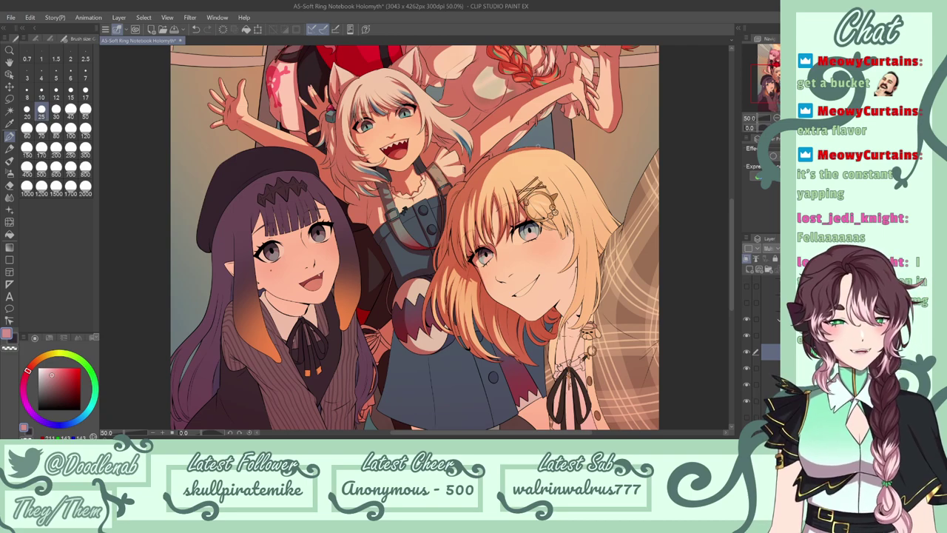
{"action": "key", "text": "ctrl+z"}
{"action": "left_click_drag", "start_coordinate": [528, 196], "coordinate": [535, 210]}
{"action": "key", "text": "ctrl+z"}
{"action": "key", "text": "ctrl+z"}
{"action": "key", "text": "ctrl+y"}
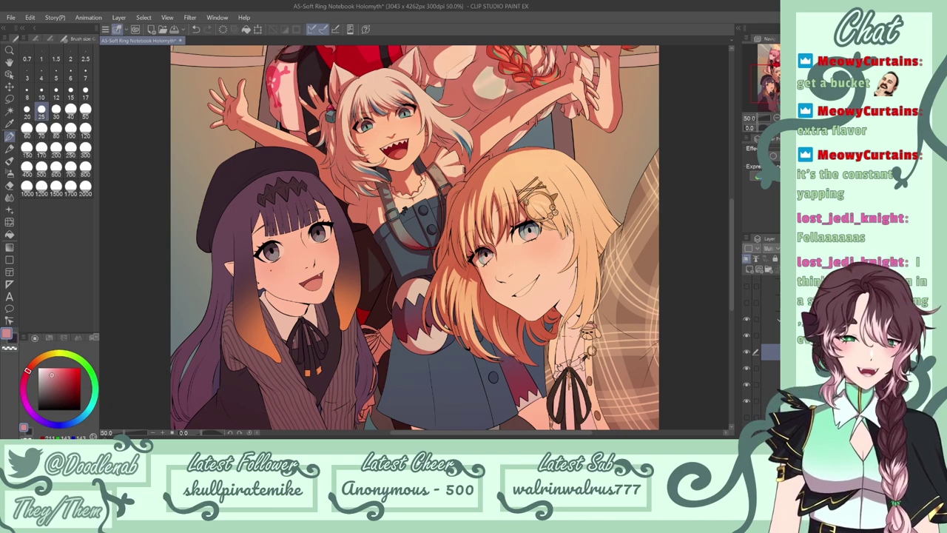
Compare the shadow at the hair clip by undoing and redoing it, and redraw it as a short stroke.
{"action": "key", "text": "ctrl+z"}
{"action": "key", "text": "ctrl+y"}
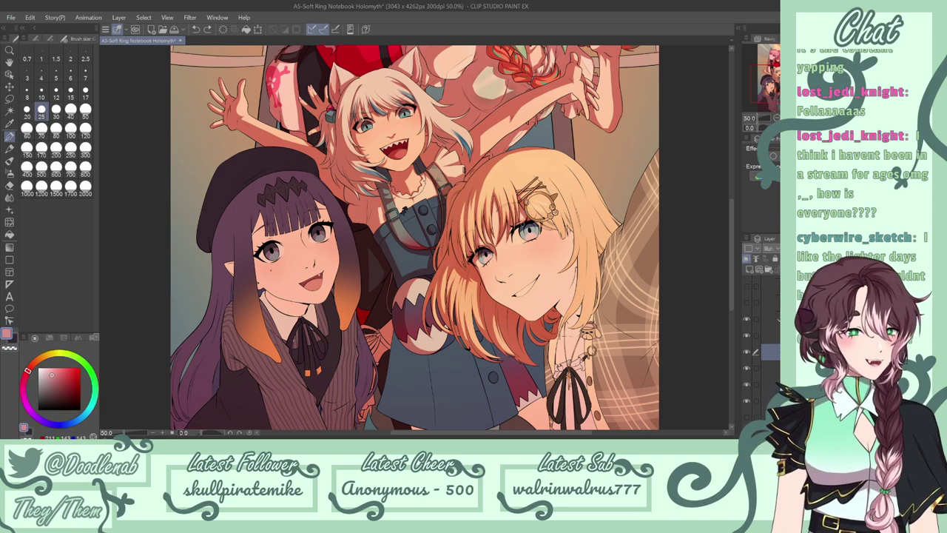
{"action": "key", "text": "e"}
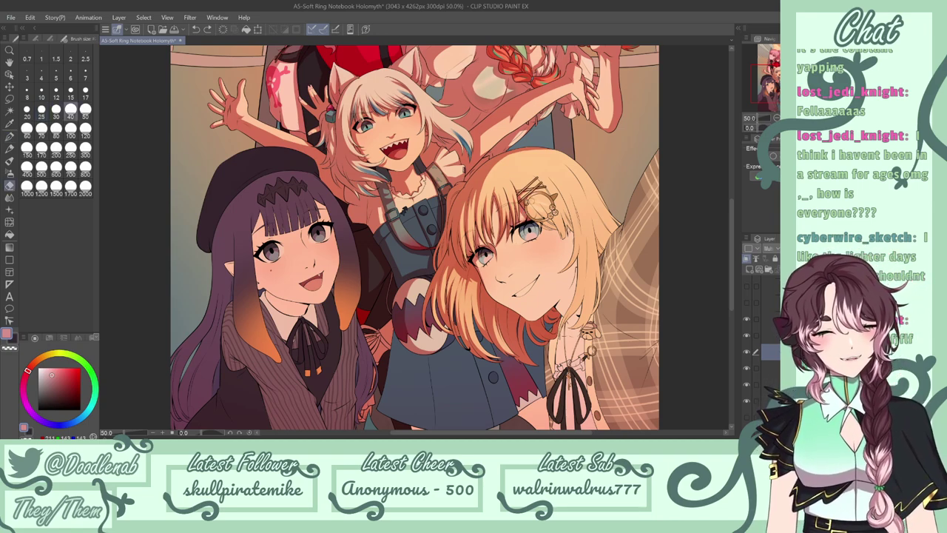
{"action": "key", "text": "p"}
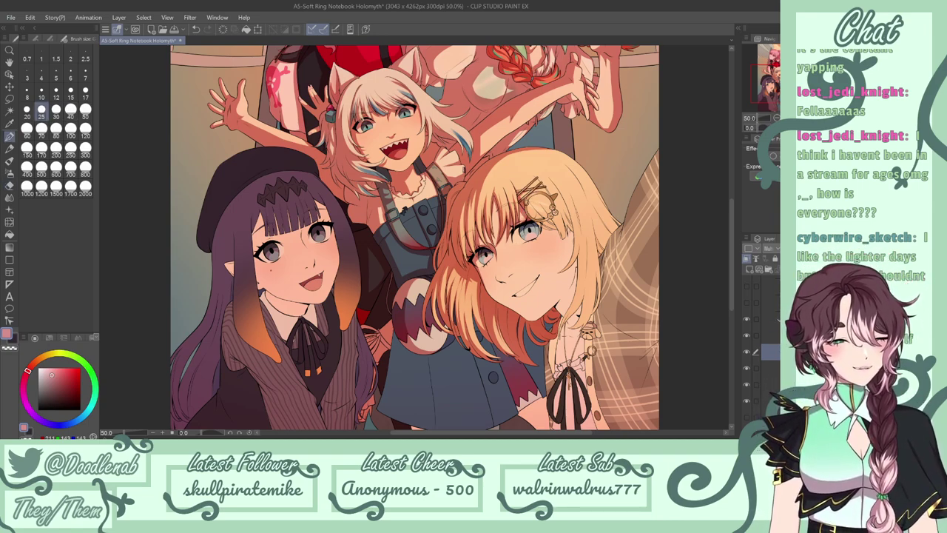
{"action": "key", "text": "ctrl+z"}
{"action": "left_click_drag", "start_coordinate": [532, 198], "coordinate": [536, 208]}
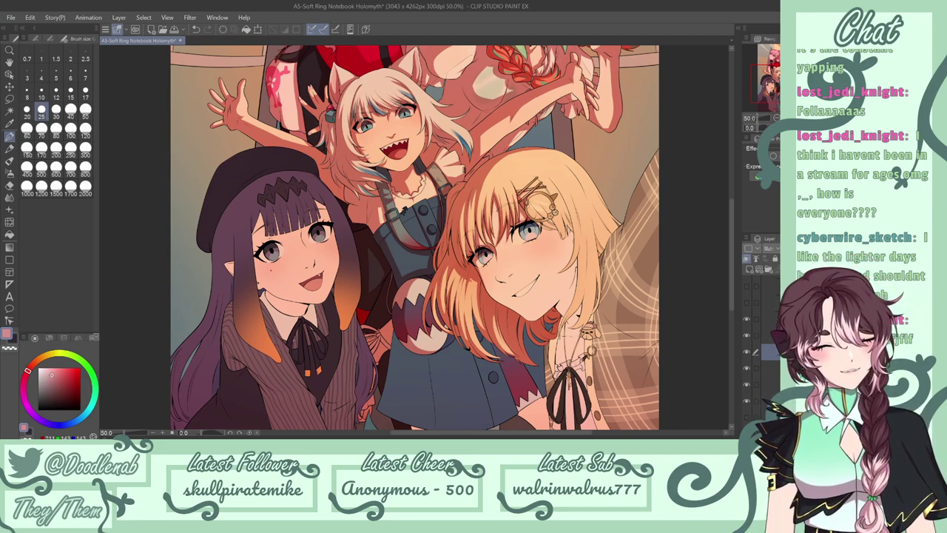
Shade the blonde hair directly beneath the round hair clip, undoing misplaced strokes.
{"action": "mouse_move", "coordinate": [532, 214]}
{"action": "left_mouse_down"}
{"action": "mouse_move", "coordinate": [535, 223]}
{"action": "mouse_move", "coordinate": [537, 199]}
{"action": "mouse_move", "coordinate": [535, 225]}
{"action": "left_mouse_up"}
{"action": "key", "text": "ctrl+z"}
{"action": "key", "text": "ctrl+z"}
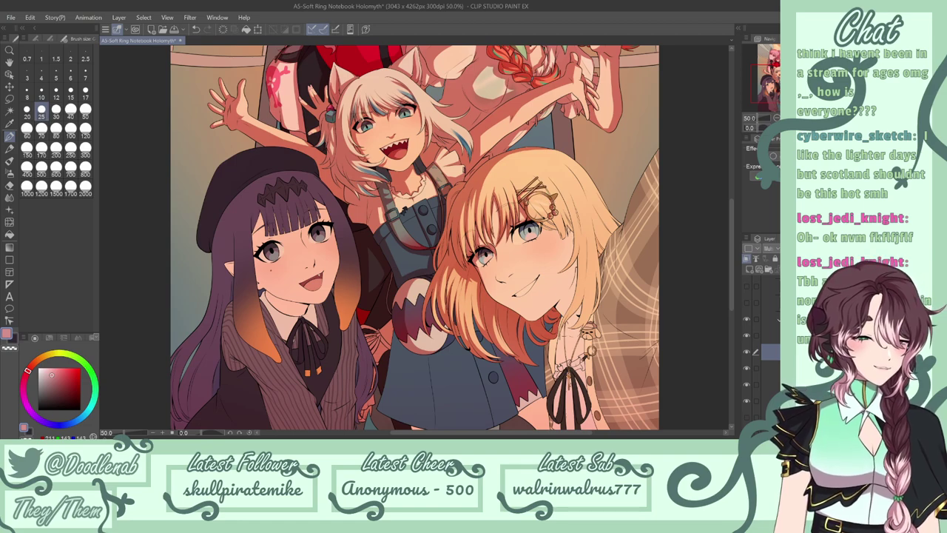
{"action": "key", "text": "ctrl+z"}
{"action": "left_click_drag", "start_coordinate": [545, 194], "coordinate": [552, 205]}
{"action": "key", "text": "ctrl+z"}
{"action": "key", "text": "ctrl+z"}
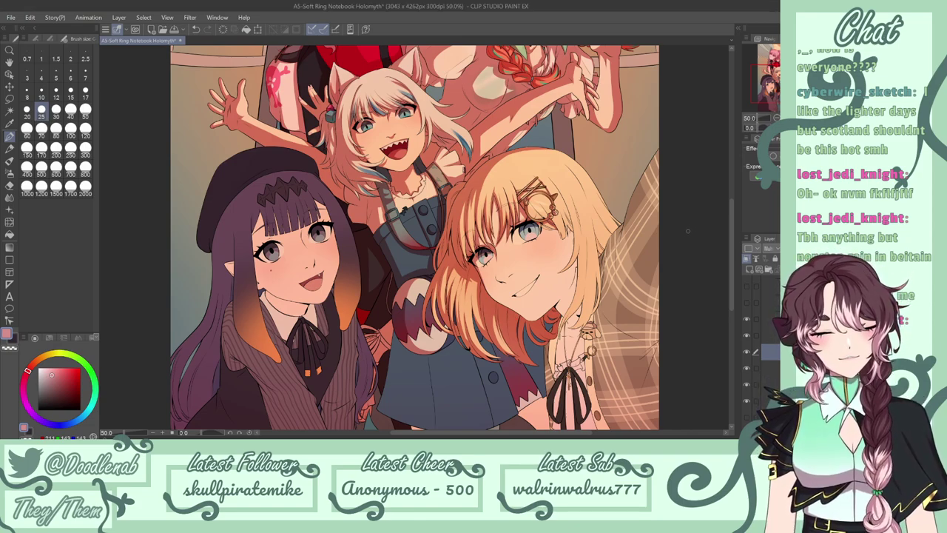
Draw a short shadow on the blonde hair at the outer edge of the hair clip, undoing misplaced strokes.
{"action": "mouse_move", "coordinate": [733, 248]}
{"action": "left_mouse_down"}
{"action": "mouse_move", "coordinate": [733, 235]}
{"action": "mouse_move", "coordinate": [734, 249]}
{"action": "left_mouse_up"}
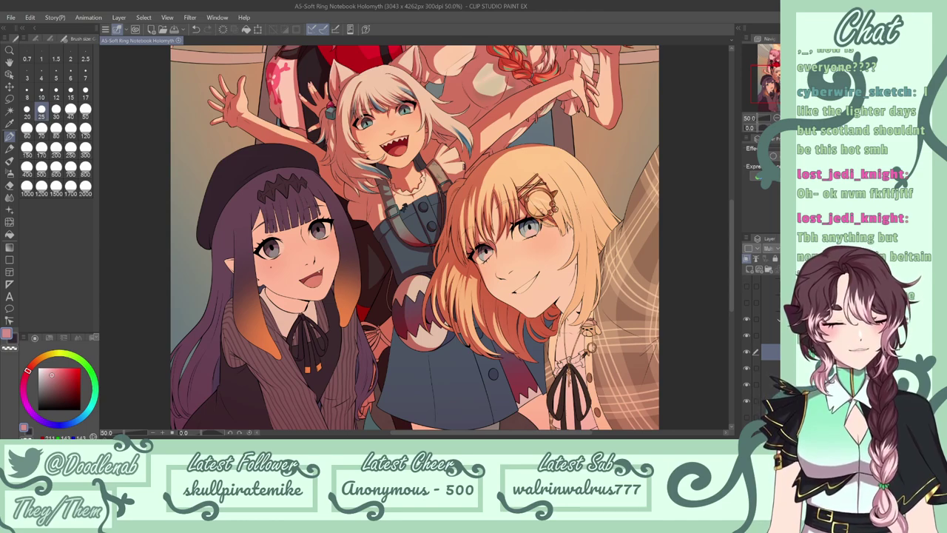
{"action": "key", "text": "ctrl+z"}
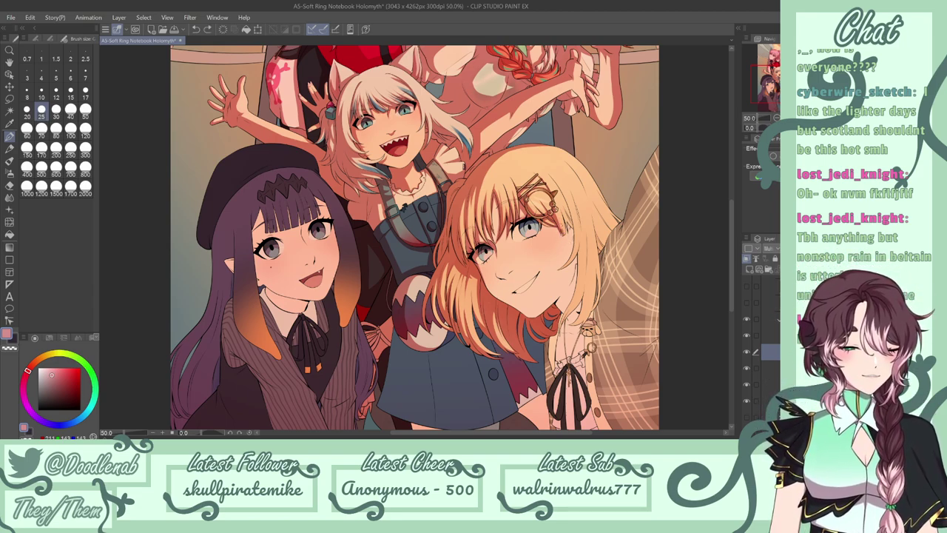
{"action": "key", "text": "ctrl+z"}
{"action": "left_click_drag", "start_coordinate": [558, 203], "coordinate": [563, 211]}
{"action": "key", "text": "ctrl+z"}
{"action": "key", "text": "ctrl+z"}
{"action": "key", "text": "ctrl+z"}
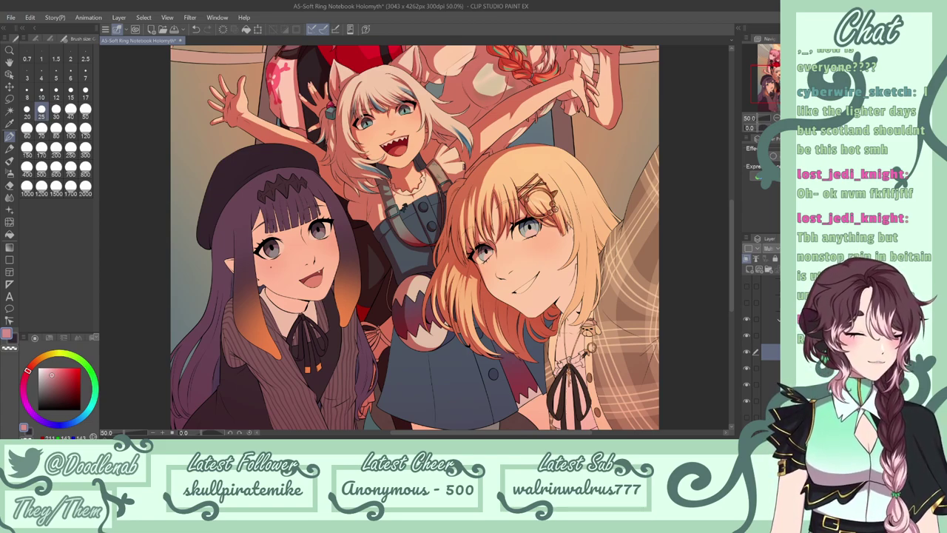
Draw a shadow strand from the blonde fringe tip up towards the hair clip and compare it by undoing and redoing.
{"action": "key", "text": "ctrl+z"}
{"action": "left_click_drag", "start_coordinate": [570, 230], "coordinate": [566, 208]}
{"action": "key", "text": "ctrl+z"}
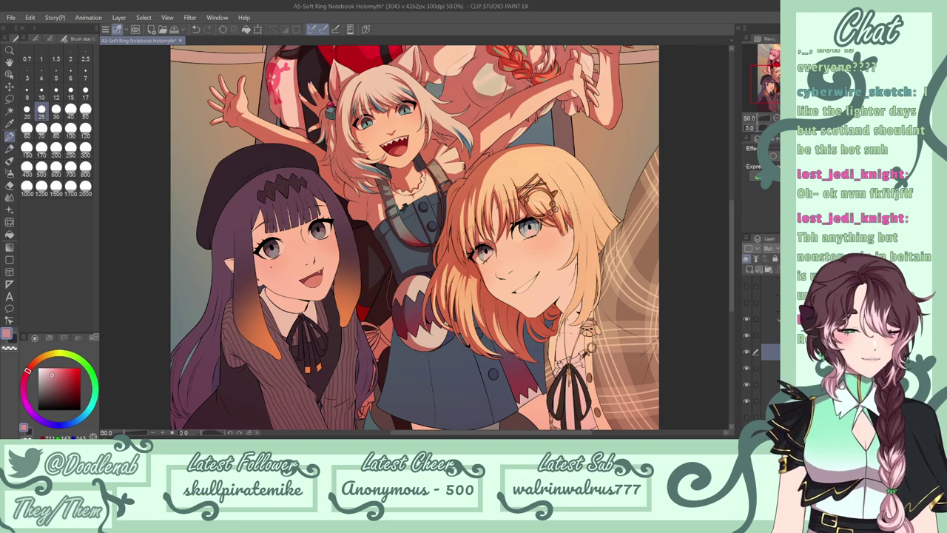
{"action": "key", "text": "ctrl+z"}
{"action": "key", "text": "ctrl+y"}
{"action": "key", "text": "ctrl+z"}
{"action": "key", "text": "ctrl+y"}
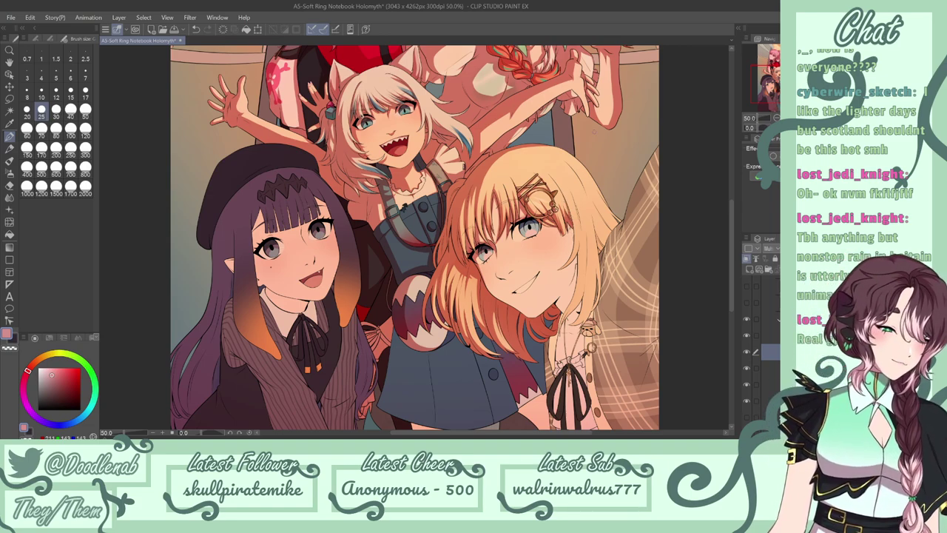
{"action": "key", "text": "ctrl+y"}
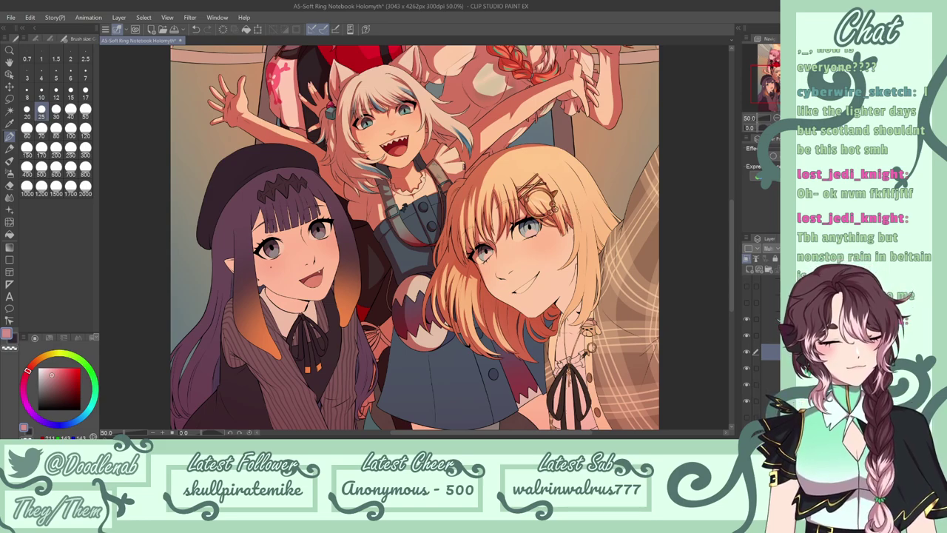
{"action": "key", "text": "ctrl+z"}
{"action": "key", "text": "ctrl+y"}
Erase the upper end of the shadow beside the hair clip and draw a shadow down the edge of the face.
{"action": "key", "text": "e"}
{"action": "left_click_drag", "start_coordinate": [566, 208], "coordinate": [561, 200]}
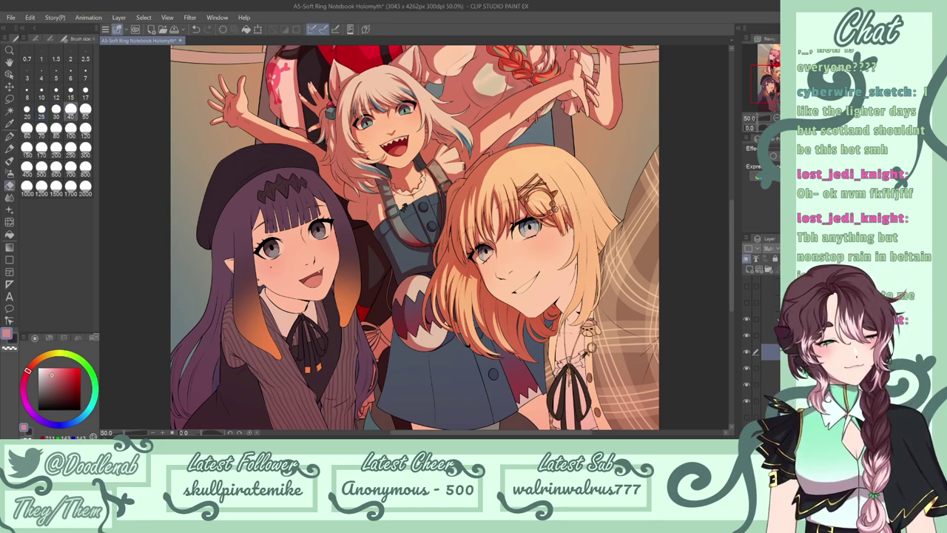
{"action": "key", "text": "p"}
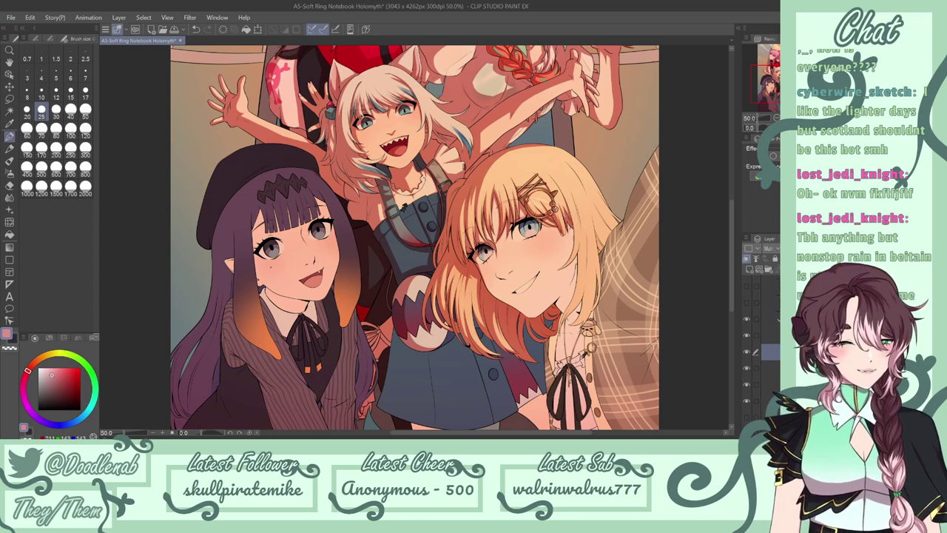
{"action": "key", "text": "ctrl+z"}
{"action": "left_click_drag", "start_coordinate": [568, 223], "coordinate": [569, 245]}
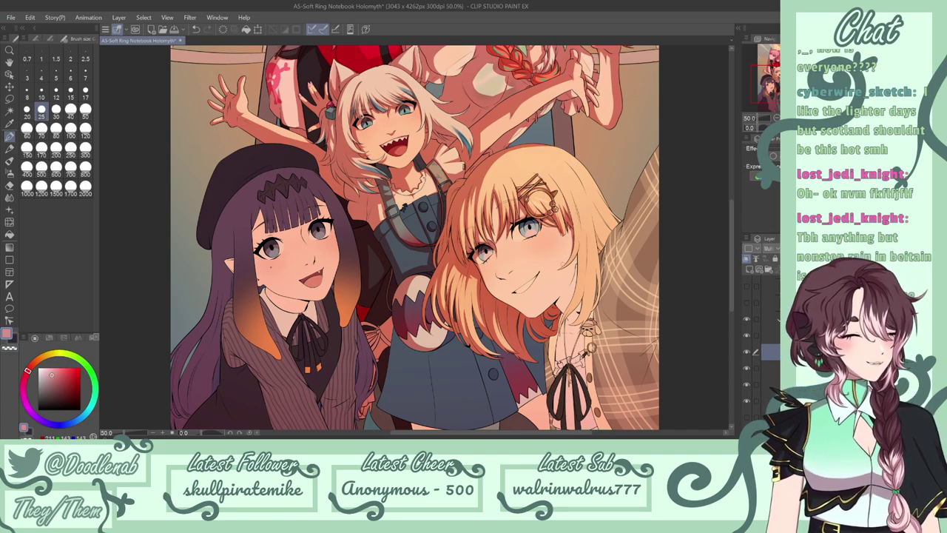
Outline the shadow that the blonde side lock casts on the cheek and jaw, undoing misplaced strokes.
{"action": "left_click_drag", "start_coordinate": [572, 253], "coordinate": [561, 270]}
{"action": "key", "text": "ctrl+z"}
{"action": "left_click_drag", "start_coordinate": [572, 235], "coordinate": [560, 269]}
{"action": "key", "text": "ctrl+z"}
{"action": "mouse_move", "coordinate": [572, 232]}
{"action": "left_mouse_down"}
{"action": "mouse_move", "coordinate": [559, 271]}
{"action": "mouse_move", "coordinate": [567, 239]}
{"action": "mouse_move", "coordinate": [569, 265]}
{"action": "mouse_move", "coordinate": [553, 275]}
{"action": "left_mouse_up"}
{"action": "key", "text": "ctrl+z"}
{"action": "key", "text": "ctrl+z"}
{"action": "key", "text": "ctrl+z"}
{"action": "key", "text": "ctrl+z"}
{"action": "key", "text": "ctrl+z"}
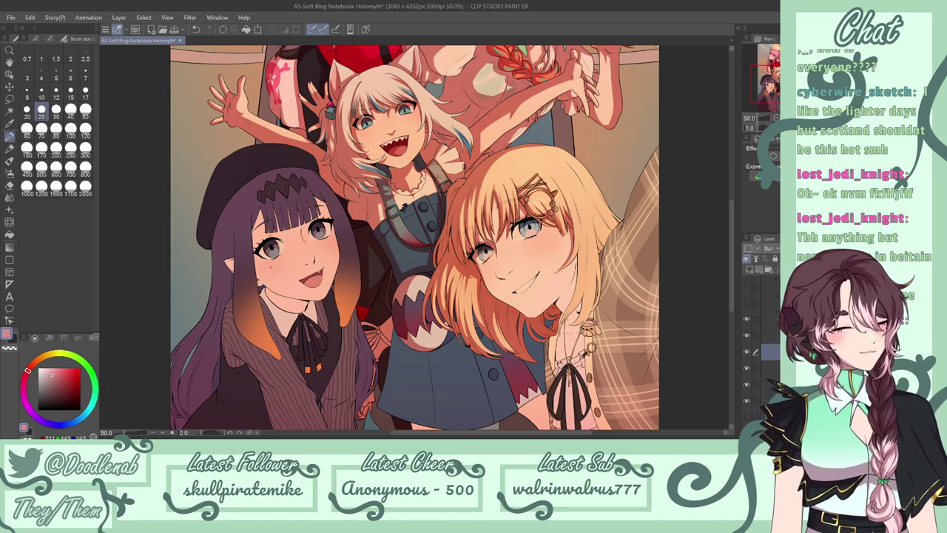
{"action": "key", "text": "ctrl+z"}
{"action": "key", "text": "ctrl+y"}
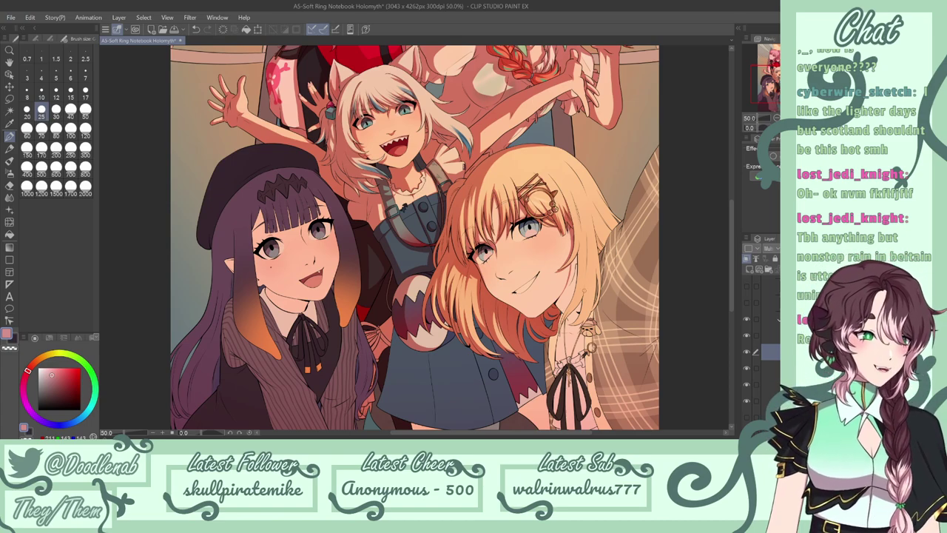
Fill the outlined face shadow of the blonde character with the shadow colour, return to the pen, and save the file.
{"action": "left_click", "coordinate": [9, 234]}
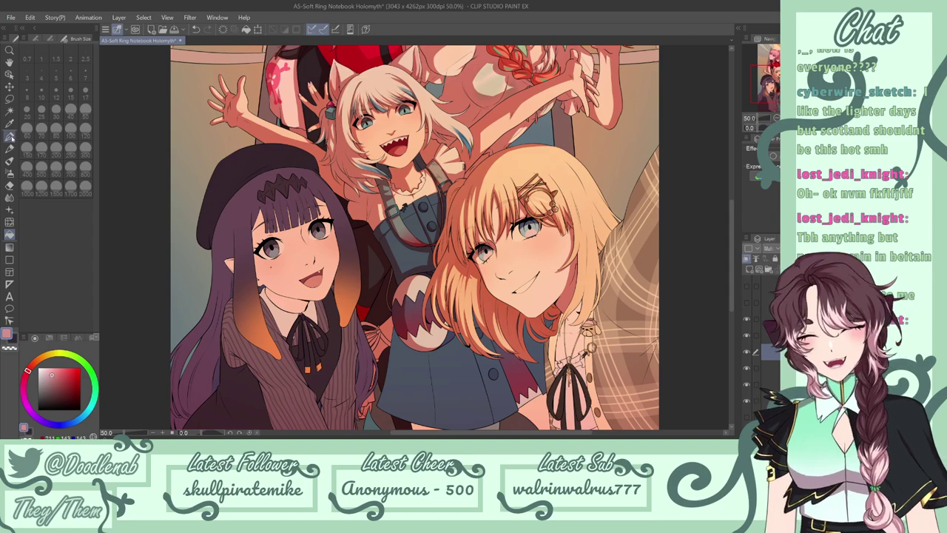
{"action": "left_click", "coordinate": [11, 136]}
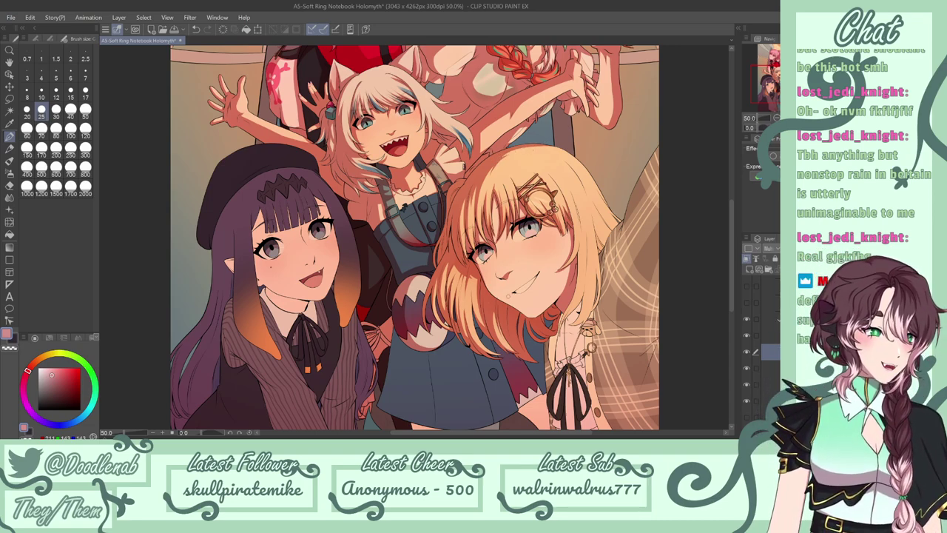
{"action": "key", "text": "ctrl+s"}
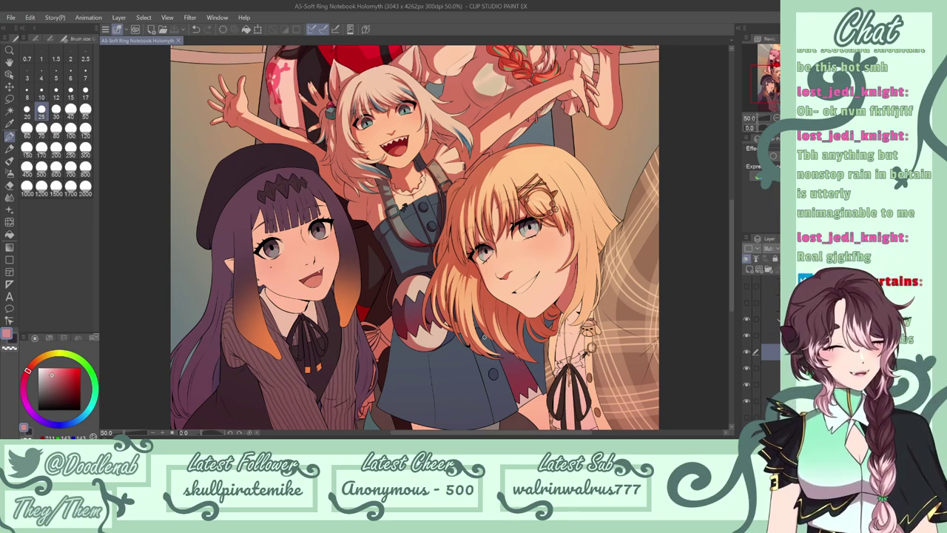
Try a long shadow strand curving from above the hair clip down its outer side, undoing misplaced attempts.
{"action": "left_click_drag", "start_coordinate": [553, 180], "coordinate": [566, 208]}
{"action": "key", "text": "ctrl+z"}
{"action": "left_click_drag", "start_coordinate": [550, 176], "coordinate": [568, 213]}
{"action": "key", "text": "ctrl+z"}
{"action": "key", "text": "ctrl+z"}
{"action": "key", "text": "ctrl+z"}
{"action": "key", "text": "ctrl+z"}
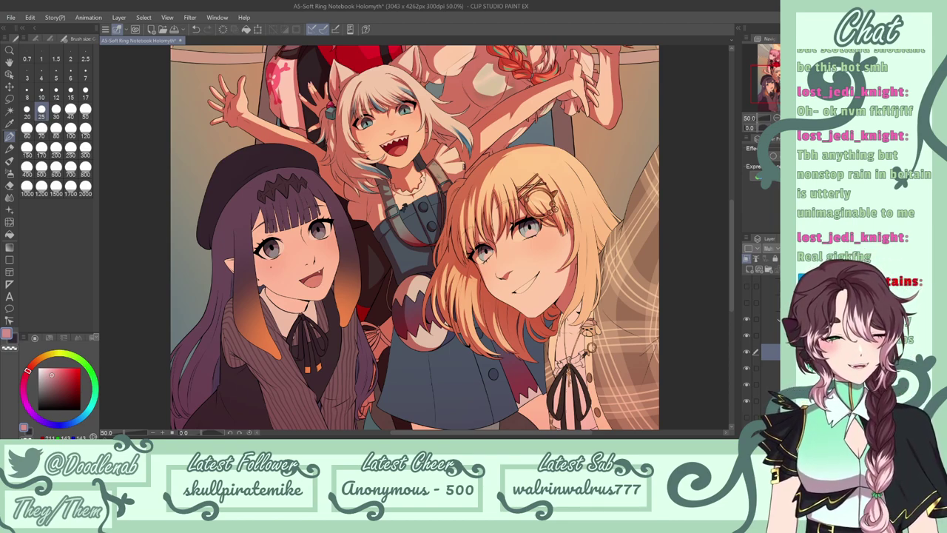
Compare the blonde hair with and without the last stroke beside the hair clip by undoing and redoing it.
{"action": "key", "text": "ctrl+z"}
{"action": "key", "text": "ctrl+y"}
{"action": "key", "text": "ctrl+z"}
{"action": "key", "text": "ctrl+y"}
{"action": "key", "text": "ctrl+z"}
{"action": "key", "text": "ctrl+y"}
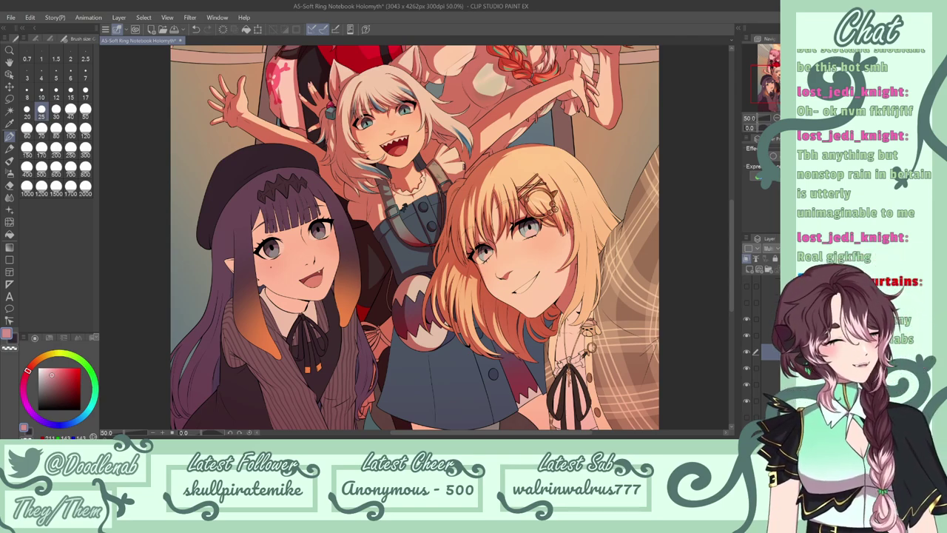
Draw vertical shadow strands along the upper blonde side lock beside the face, undoing misplaced ones and keeping the last stroke.
{"action": "left_click_drag", "start_coordinate": [565, 196], "coordinate": [573, 249]}
{"action": "key", "text": "ctrl+z"}
{"action": "left_click_drag", "start_coordinate": [577, 211], "coordinate": [576, 247]}
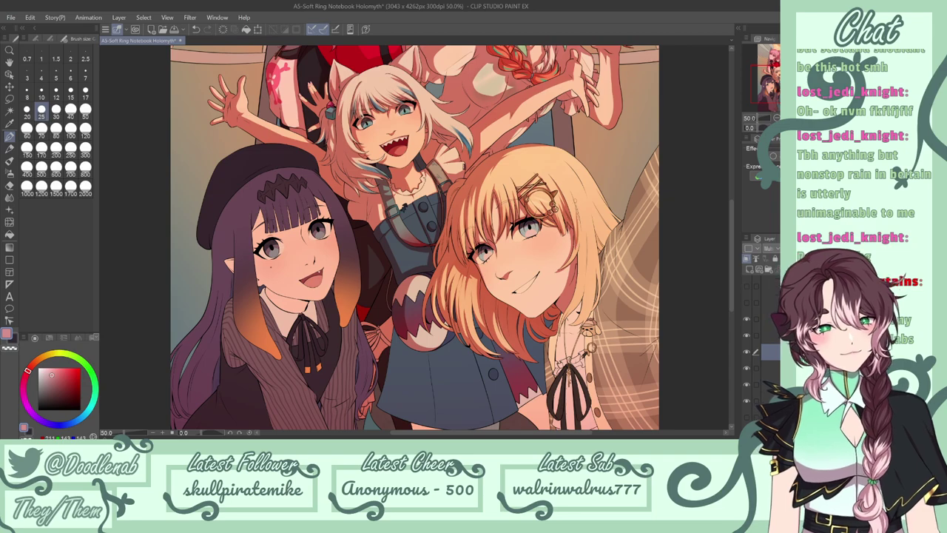
{"action": "key", "text": "ctrl+z"}
{"action": "left_click_drag", "start_coordinate": [577, 217], "coordinate": [576, 250]}
{"action": "left_click_drag", "start_coordinate": [576, 201], "coordinate": [578, 238]}
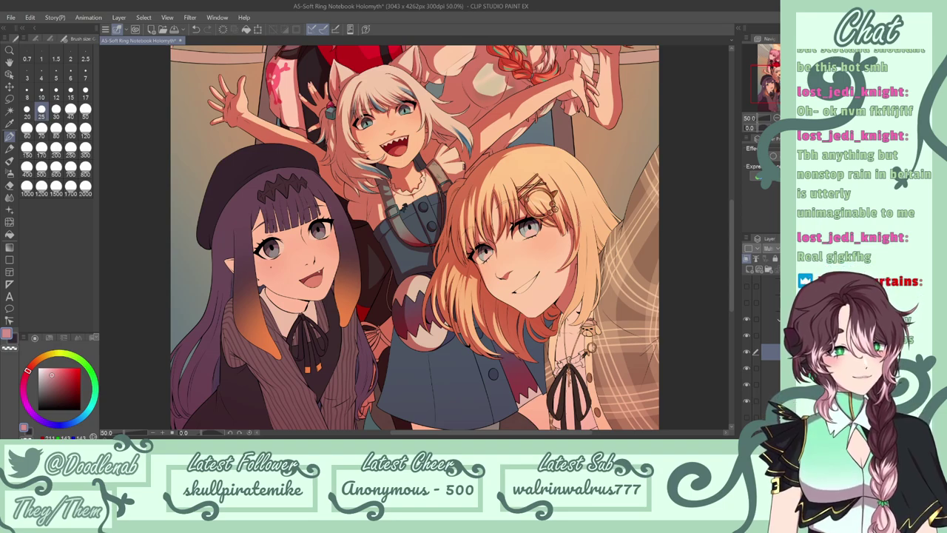
{"action": "key", "text": "ctrl+z"}
{"action": "key", "text": "ctrl+y"}
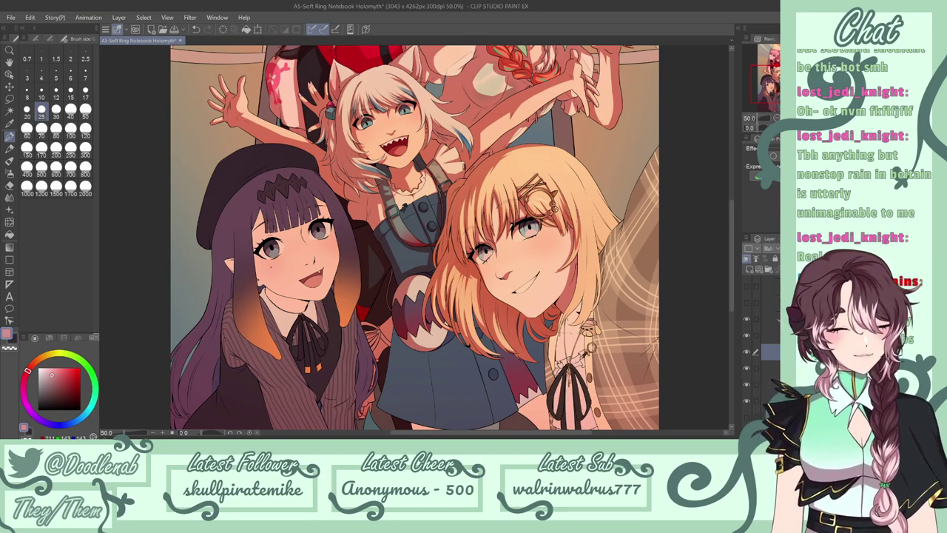
Try shadow strands down the lower blonde side lock towards the jaw, undoing misplaced strokes.
{"action": "left_click_drag", "start_coordinate": [581, 240], "coordinate": [576, 276]}
{"action": "left_click_drag", "start_coordinate": [583, 236], "coordinate": [578, 258]}
{"action": "key", "text": "ctrl+z"}
{"action": "key", "text": "ctrl+z"}
{"action": "key", "text": "ctrl+z"}
{"action": "key", "text": "ctrl+z"}
{"action": "mouse_move", "coordinate": [578, 214]}
{"action": "left_mouse_down"}
{"action": "mouse_move", "coordinate": [581, 238]}
{"action": "mouse_move", "coordinate": [556, 273]}
{"action": "left_mouse_up"}
{"action": "key", "text": "ctrl+z"}
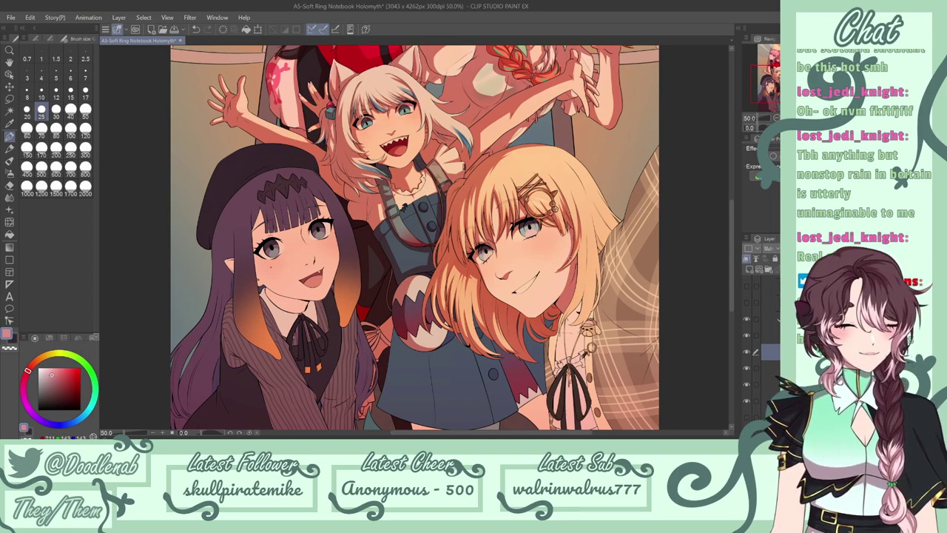
Draw a shadow strand down the blonde side lock beside the eye and save the illustration.
{"action": "left_click_drag", "start_coordinate": [581, 234], "coordinate": [576, 260]}
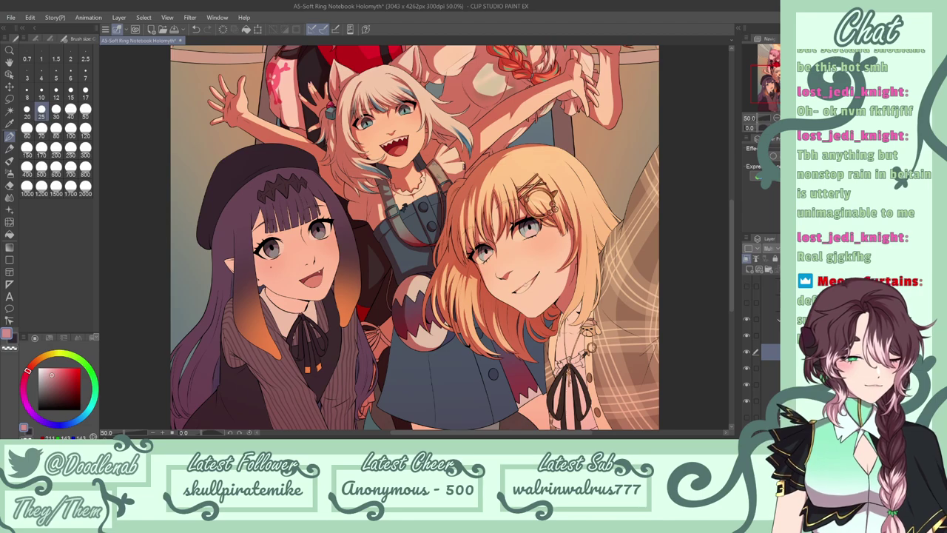
{"action": "key", "text": "e"}
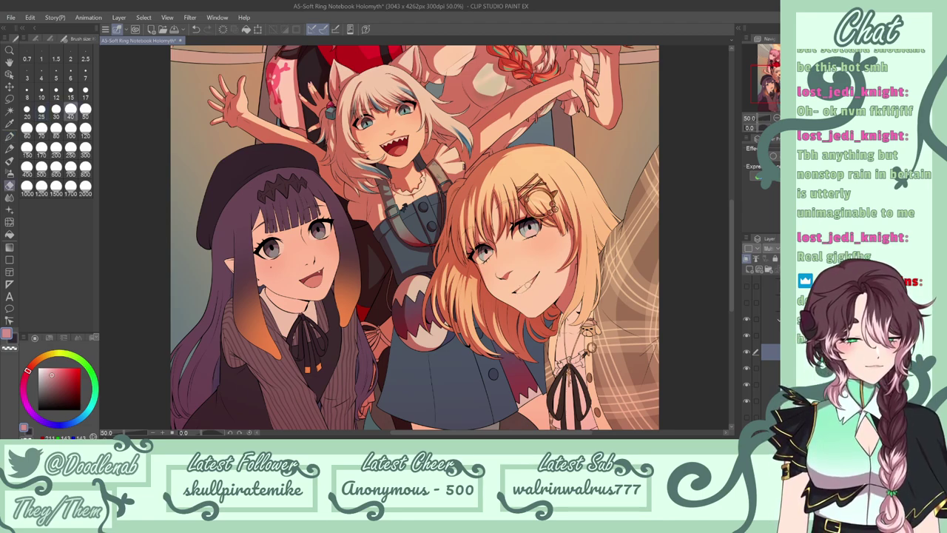
{"action": "key", "text": "p"}
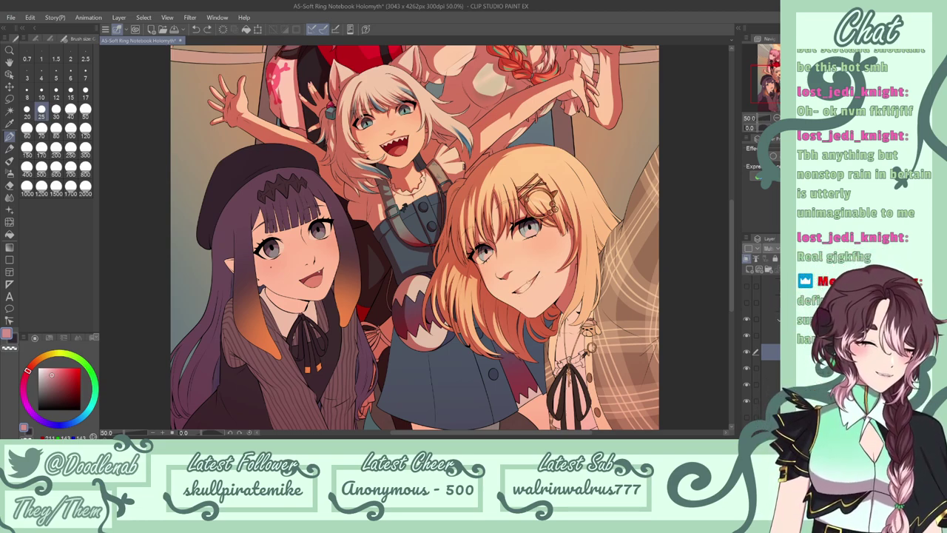
{"action": "key", "text": "ctrl+s"}
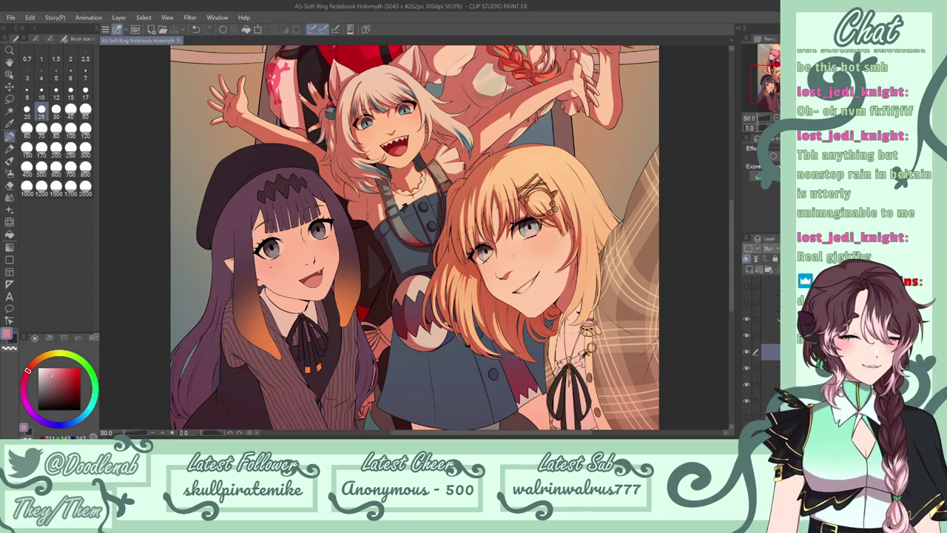
Try shadow strokes under the blonde character's nose and along the jaw, undoing misplaced ones.
{"action": "key", "text": "ctrl+z"}
{"action": "left_click_drag", "start_coordinate": [497, 275], "coordinate": [509, 277]}
{"action": "key", "text": "ctrl+z"}
{"action": "key", "text": "ctrl+y"}
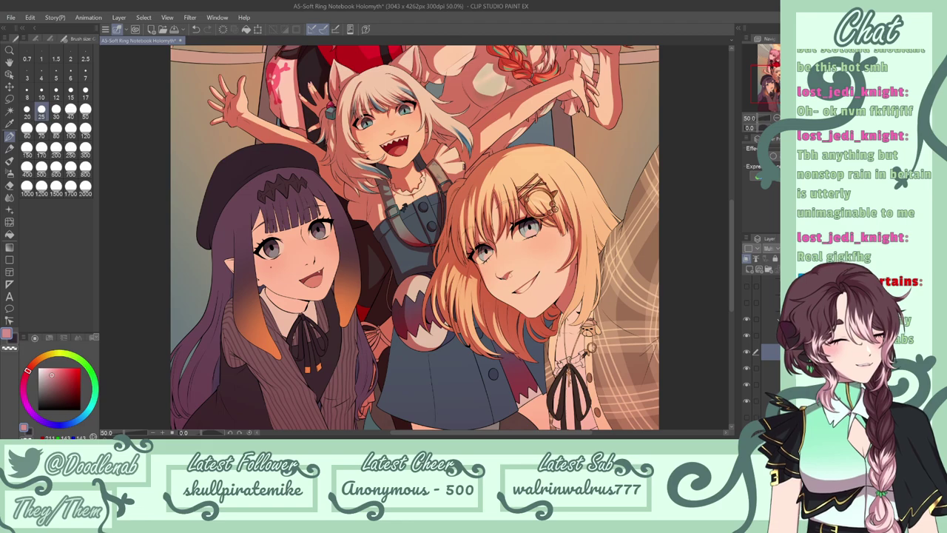
{"action": "mouse_move", "coordinate": [570, 283]}
{"action": "left_mouse_down"}
{"action": "mouse_move", "coordinate": [540, 313]}
{"action": "mouse_move", "coordinate": [550, 322]}
{"action": "left_mouse_up"}
{"action": "key", "text": "ctrl+z"}
{"action": "key", "text": "ctrl+z"}
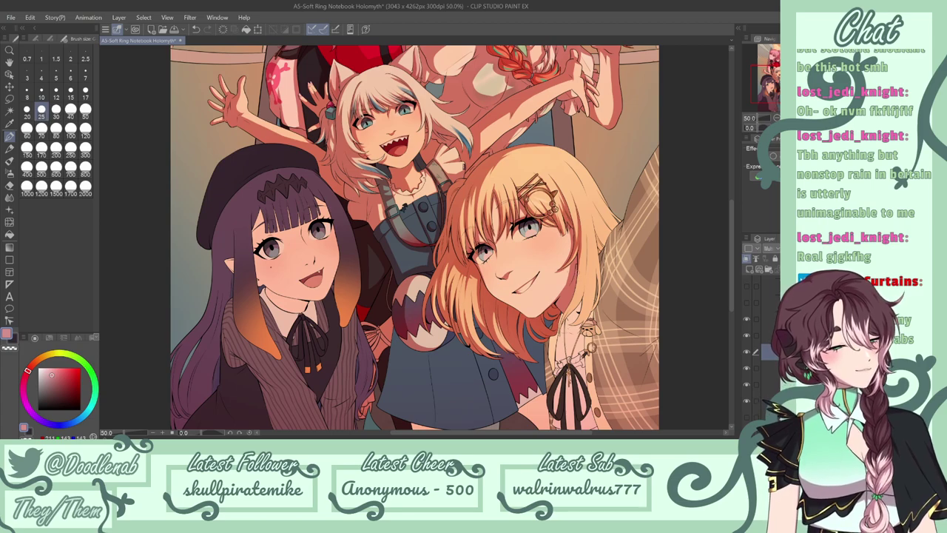
Compare the blonde character's face with and without the last shadow stroke by redoing and undoing it.
{"action": "key", "text": "ctrl+y"}
{"action": "key", "text": "ctrl+z"}
{"action": "key", "text": "ctrl+y"}
{"action": "key", "text": "ctrl+z"}
{"action": "key", "text": "ctrl+y"}
{"action": "key", "text": "ctrl+z"}
Draw a shadow strand down the lower blonde side lock, undoing misplaced attempts, and save the illustration.
{"action": "left_click_drag", "start_coordinate": [581, 252], "coordinate": [565, 316]}
{"action": "key", "text": "ctrl+z"}
{"action": "key", "text": "ctrl+z"}
{"action": "left_click_drag", "start_coordinate": [581, 262], "coordinate": [577, 285]}
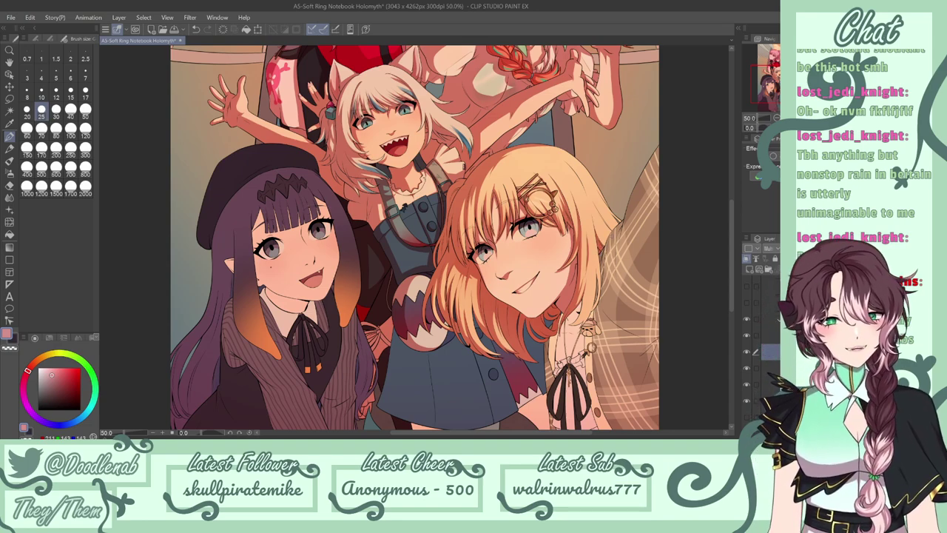
{"action": "key", "text": "ctrl+s"}
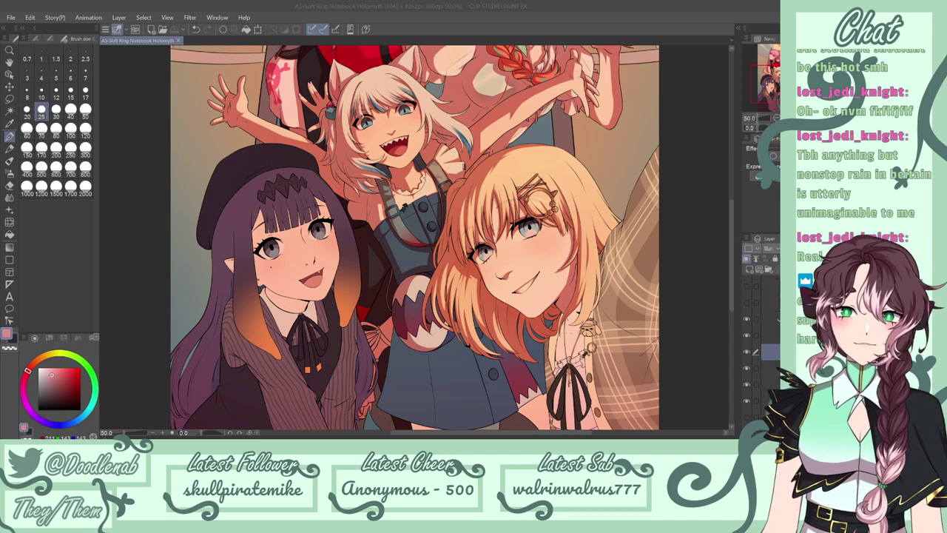
Shade the flicked-out tip and outer edge of the blonde hair beside the raised sleeve, undoing misplaced strokes, and save.
{"action": "mouse_move", "coordinate": [614, 223]}
{"action": "left_mouse_down"}
{"action": "mouse_move", "coordinate": [602, 245]}
{"action": "mouse_move", "coordinate": [612, 230]}
{"action": "left_mouse_up"}
{"action": "key", "text": "ctrl+z"}
{"action": "key", "text": "ctrl+z"}
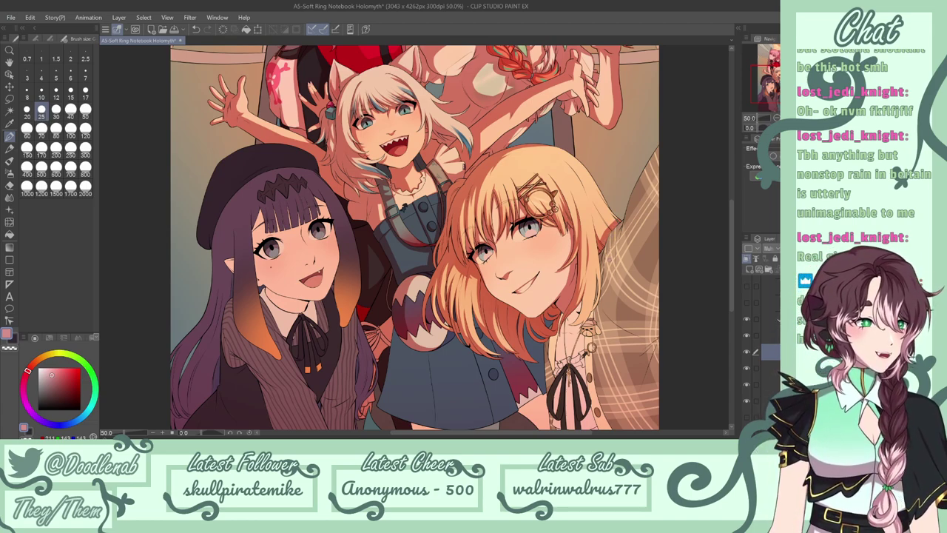
{"action": "mouse_move", "coordinate": [609, 205]}
{"action": "left_mouse_down"}
{"action": "mouse_move", "coordinate": [592, 182]}
{"action": "mouse_move", "coordinate": [598, 191]}
{"action": "left_mouse_up"}
{"action": "key", "text": "ctrl+z"}
{"action": "key", "text": "ctrl+z"}
{"action": "key", "text": "ctrl+z"}
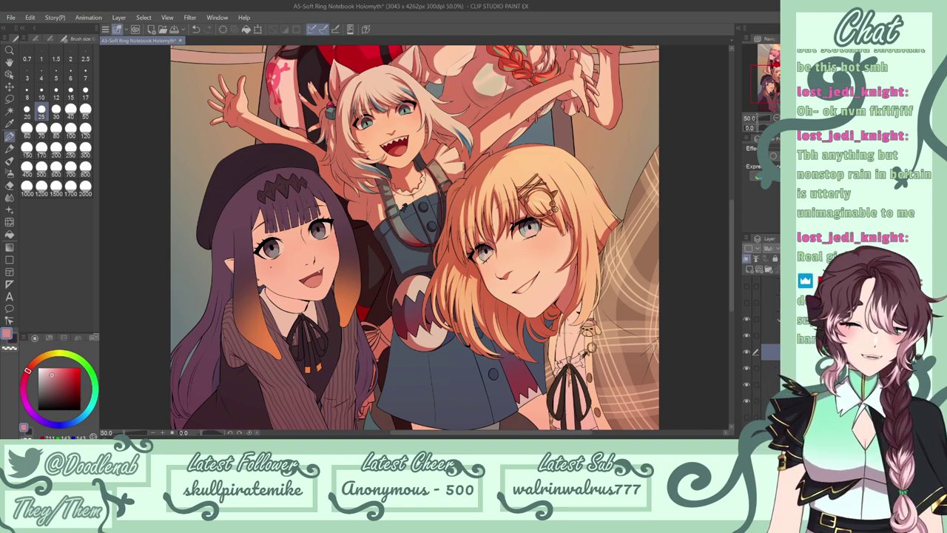
{"action": "key", "text": "ctrl+s"}
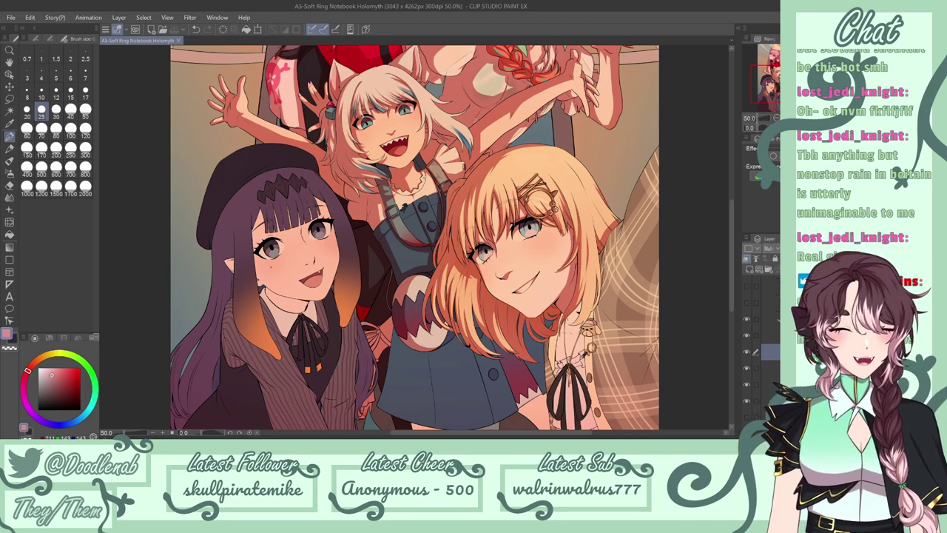
Shade the outer blue-tipped lock of the white-haired character above the blonde head, undoing misplaced strokes.
{"action": "left_click_drag", "start_coordinate": [462, 137], "coordinate": [473, 148]}
{"action": "key", "text": "ctrl+z"}
{"action": "key", "text": "ctrl+z"}
{"action": "key", "text": "ctrl+z"}
{"action": "key", "text": "ctrl+z"}
{"action": "key", "text": "ctrl+z"}
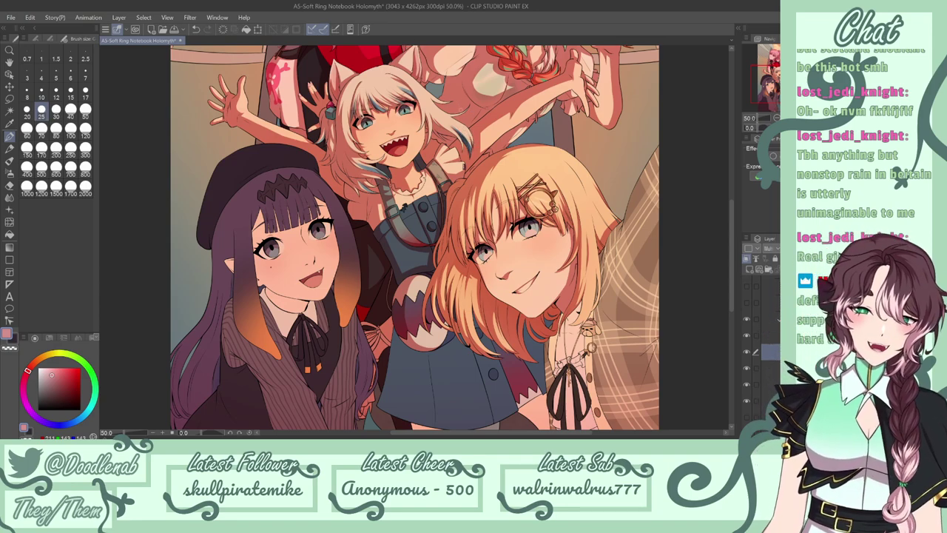
{"action": "key", "text": "ctrl+z"}
Add a shadow strand to the white-haired character's side hair beside the fringe, undoing misplaced strokes, and save.
{"action": "mouse_move", "coordinate": [441, 111]}
{"action": "left_mouse_down"}
{"action": "mouse_move", "coordinate": [464, 116]}
{"action": "mouse_move", "coordinate": [427, 93]}
{"action": "left_mouse_up"}
{"action": "key", "text": "ctrl+z"}
{"action": "key", "text": "ctrl+z"}
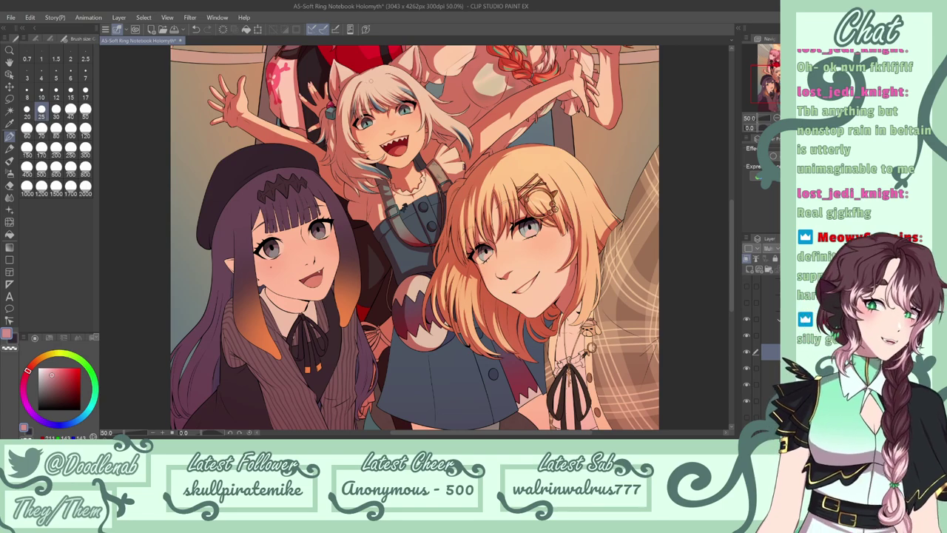
{"action": "key", "text": "ctrl+s"}
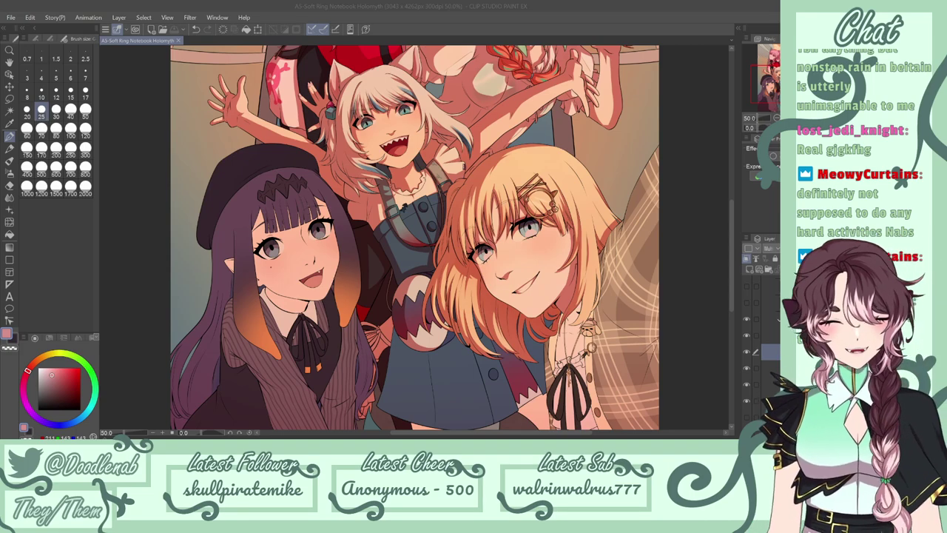
Draw a vertical shadow strand down the white-haired character's side lock beside the eye and save the illustration.
{"action": "left_click_drag", "start_coordinate": [416, 102], "coordinate": [415, 135]}
{"action": "key", "text": "ctrl+z"}
{"action": "key", "text": "ctrl+z"}
{"action": "left_click_drag", "start_coordinate": [416, 103], "coordinate": [415, 135]}
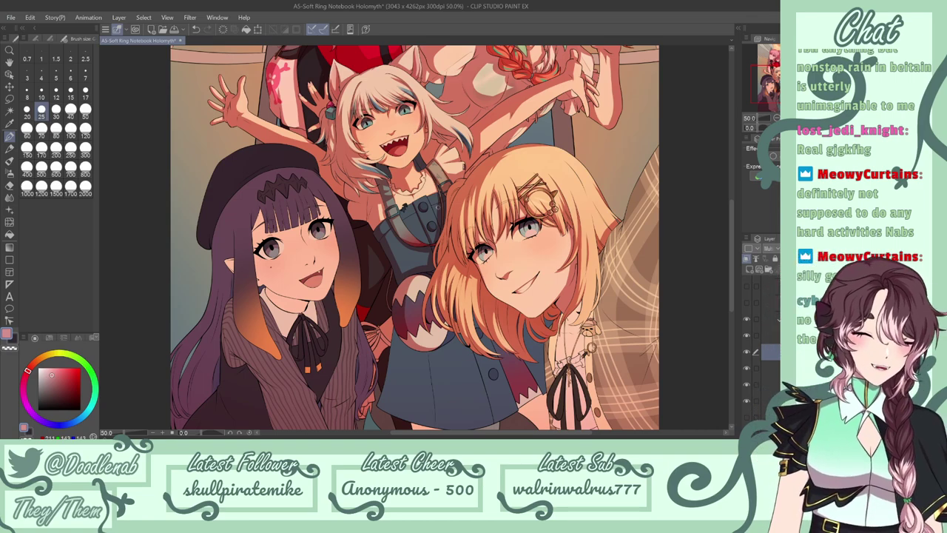
{"action": "left_click_drag", "start_coordinate": [730, 247], "coordinate": [729, 240]}
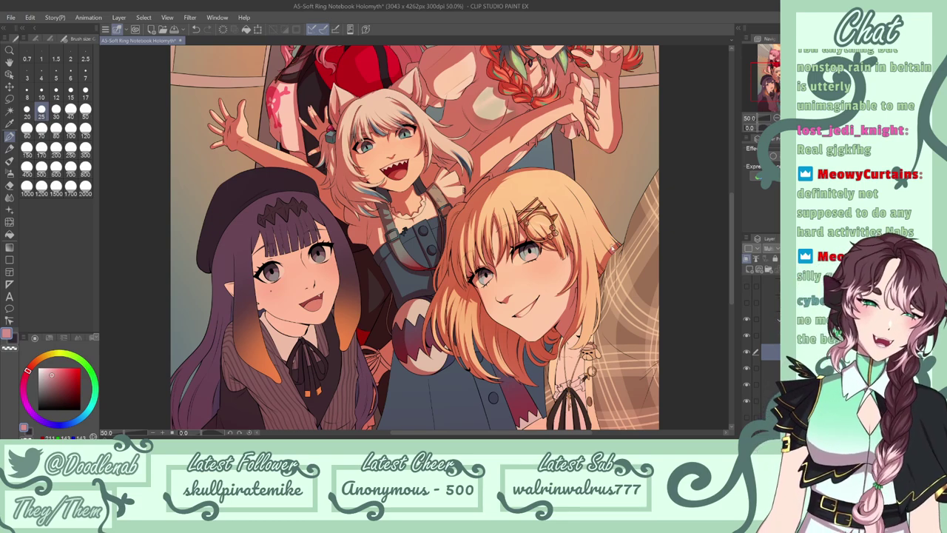
{"action": "key", "text": "ctrl+s"}
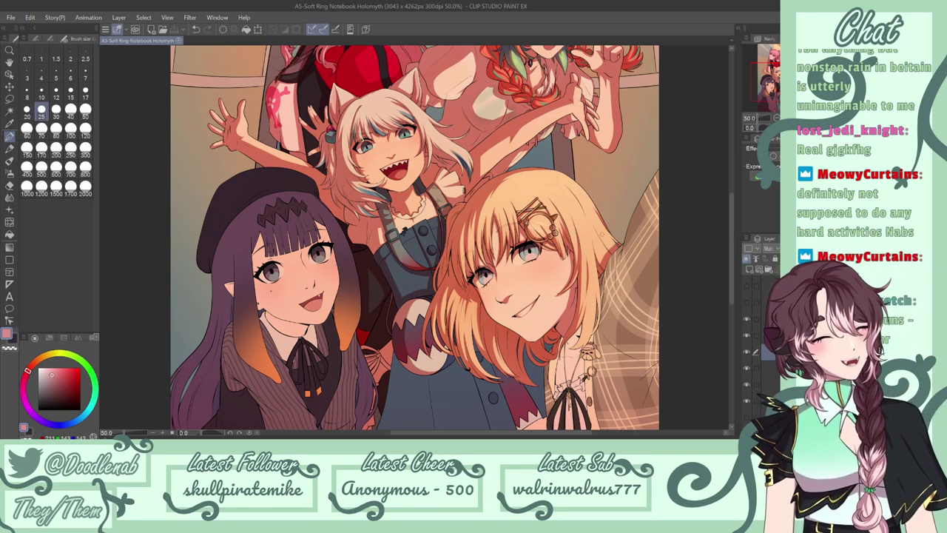
Refine the shadow strands on the outer blonde hair leading to the flicked tip, undoing misplaced strokes, and save.
{"action": "mouse_move", "coordinate": [598, 232]}
{"action": "left_mouse_down"}
{"action": "mouse_move", "coordinate": [607, 248]}
{"action": "mouse_move", "coordinate": [618, 246]}
{"action": "mouse_move", "coordinate": [600, 264]}
{"action": "mouse_move", "coordinate": [605, 255]}
{"action": "left_mouse_up"}
{"action": "key", "text": "ctrl+z"}
{"action": "key", "text": "ctrl+z"}
{"action": "key", "text": "ctrl+z"}
{"action": "key", "text": "ctrl+z"}
{"action": "key", "text": "ctrl+z"}
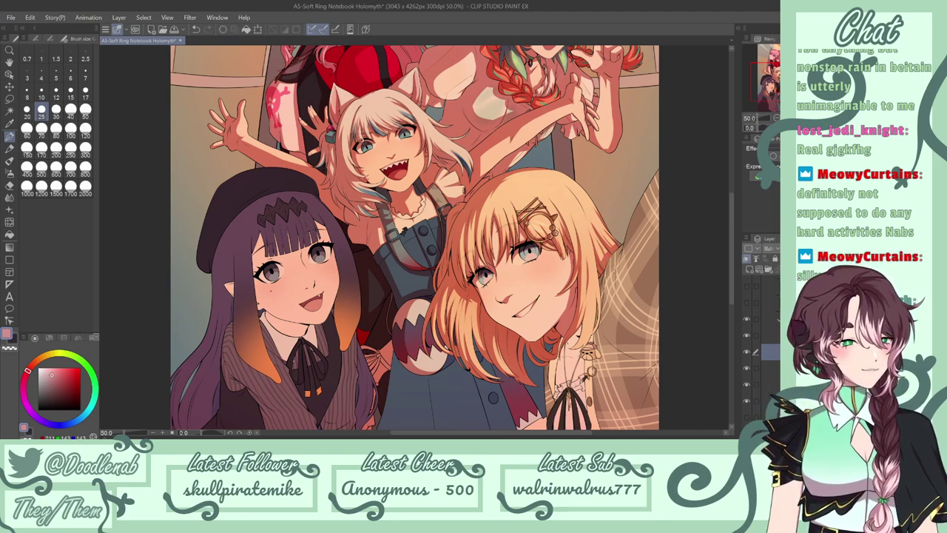
{"action": "key", "text": "ctrl+s"}
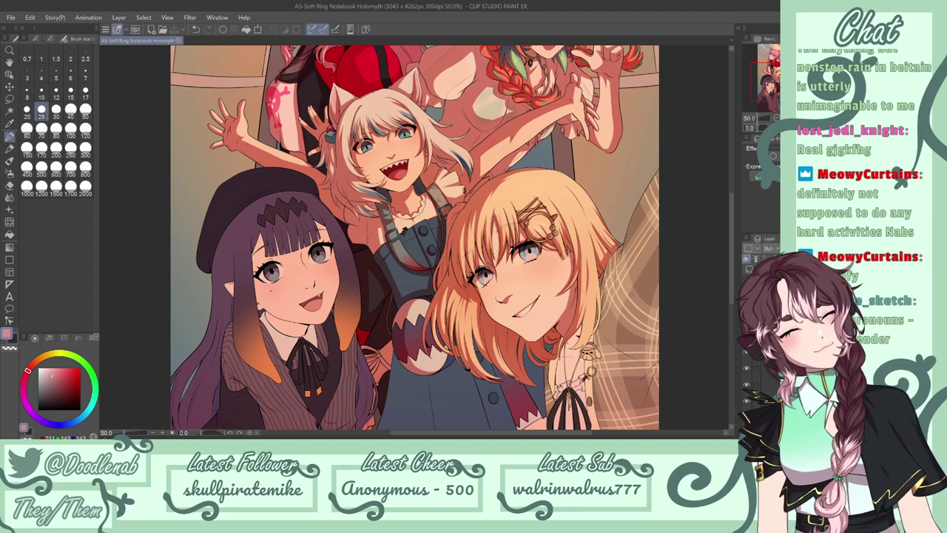
Try a curved shadow strand across the top of the blonde hair above the hair clip, undoing misplaced strokes.
{"action": "left_click_drag", "start_coordinate": [563, 185], "coordinate": [582, 205]}
{"action": "key", "text": "ctrl+z"}
{"action": "key", "text": "ctrl+z"}
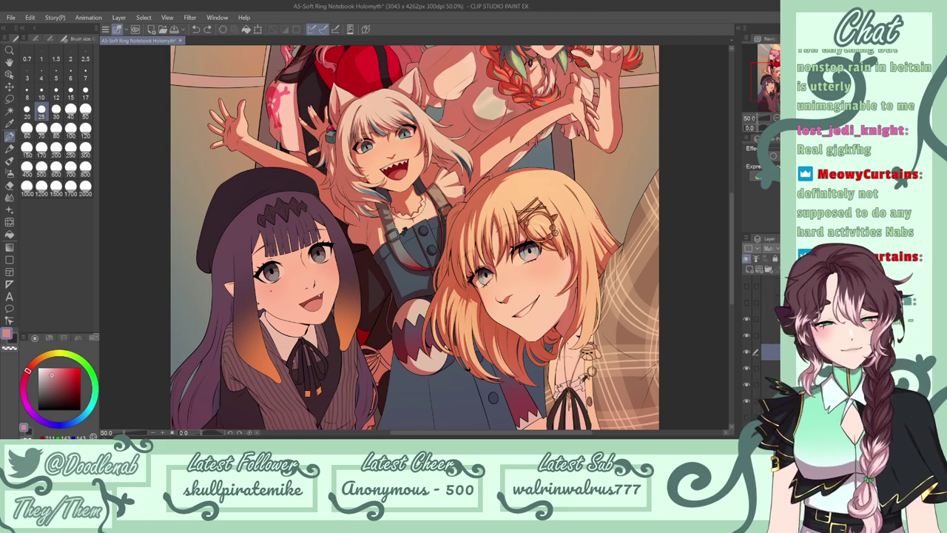
Outline the shadow shapes along the blonde character's raised plaid sleeve and its lower fold, undoing misplaced strokes.
{"action": "mouse_move", "coordinate": [732, 245]}
{"action": "left_mouse_down"}
{"action": "mouse_move", "coordinate": [732, 273]}
{"action": "mouse_move", "coordinate": [732, 235]}
{"action": "left_mouse_up"}
{"action": "left_click_drag", "start_coordinate": [661, 225], "coordinate": [629, 309]}
{"action": "key", "text": "ctrl+z"}
{"action": "key", "text": "ctrl+z"}
{"action": "mouse_move", "coordinate": [658, 232]}
{"action": "left_mouse_down"}
{"action": "mouse_move", "coordinate": [614, 349]}
{"action": "mouse_move", "coordinate": [622, 384]}
{"action": "mouse_move", "coordinate": [645, 396]}
{"action": "left_mouse_up"}
{"action": "key", "text": "ctrl+z"}
{"action": "key", "text": "ctrl+z"}
{"action": "key", "text": "ctrl+z"}
{"action": "key", "text": "ctrl+z"}
{"action": "left_click_drag", "start_coordinate": [734, 265], "coordinate": [733, 292]}
{"action": "key", "text": "ctrl+z"}
{"action": "left_click_drag", "start_coordinate": [621, 289], "coordinate": [666, 287]}
{"action": "key", "text": "ctrl+z"}
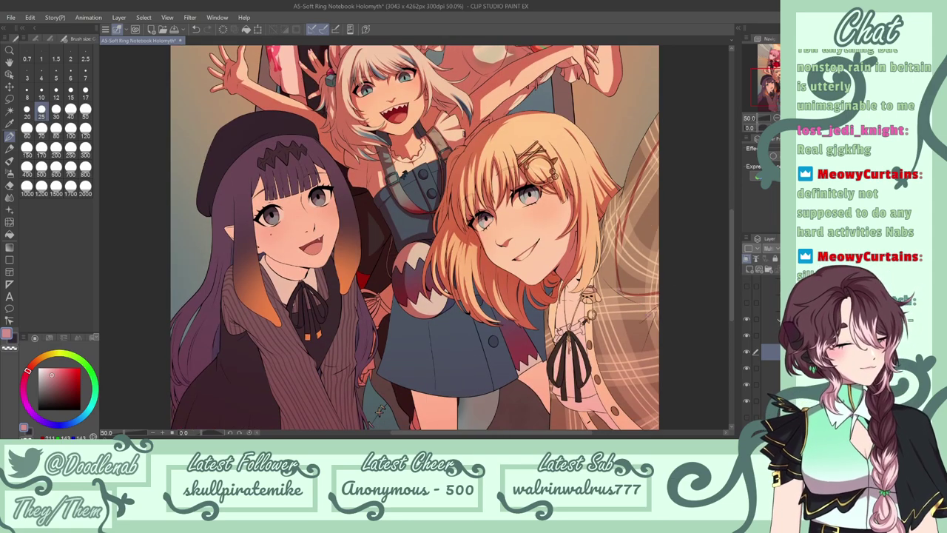
Outline the fold shadows on the plaid coat's body below the raised sleeve, undoing misplaced strokes.
{"action": "mouse_move", "coordinate": [612, 311]}
{"action": "left_mouse_down"}
{"action": "mouse_move", "coordinate": [654, 315]}
{"action": "mouse_move", "coordinate": [595, 342]}
{"action": "left_mouse_up"}
{"action": "key", "text": "ctrl+z"}
{"action": "key", "text": "ctrl+z"}
{"action": "left_click_drag", "start_coordinate": [646, 314], "coordinate": [640, 362]}
{"action": "key", "text": "ctrl+z"}
{"action": "key", "text": "ctrl+z"}
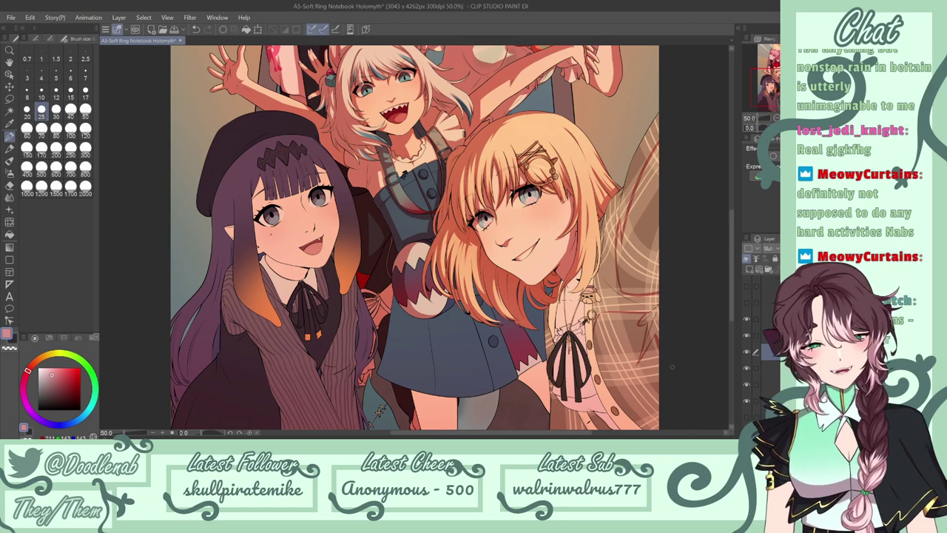
Hide the plaid pattern layer, fill the outlined sleeve and coat fold shadows, and show the pattern again.
{"action": "left_click", "coordinate": [10, 234]}
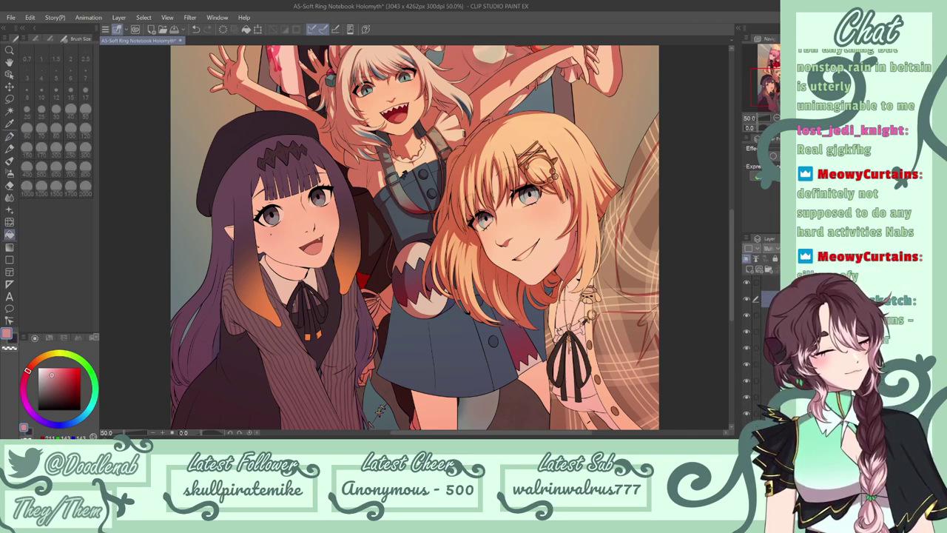
{"action": "left_click", "coordinate": [747, 384]}
{"action": "left_click", "coordinate": [747, 397]}
{"action": "left_click", "coordinate": [747, 397]}
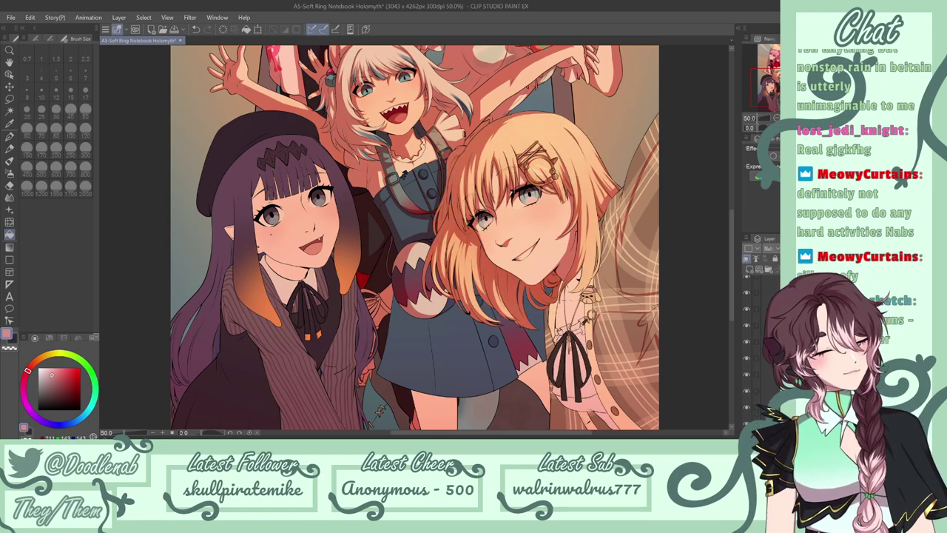
{"action": "left_click", "coordinate": [746, 356]}
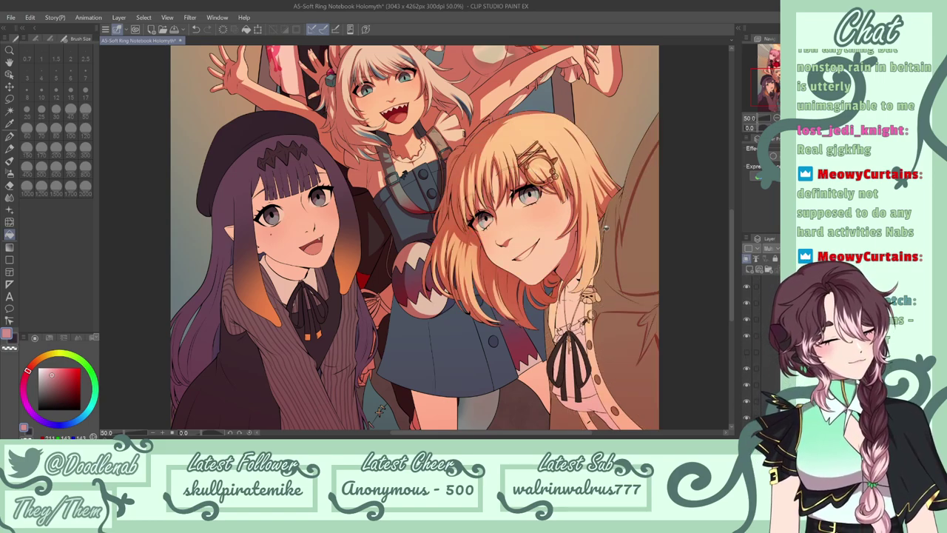
{"action": "left_click", "coordinate": [639, 210]}
{"action": "left_click", "coordinate": [657, 317]}
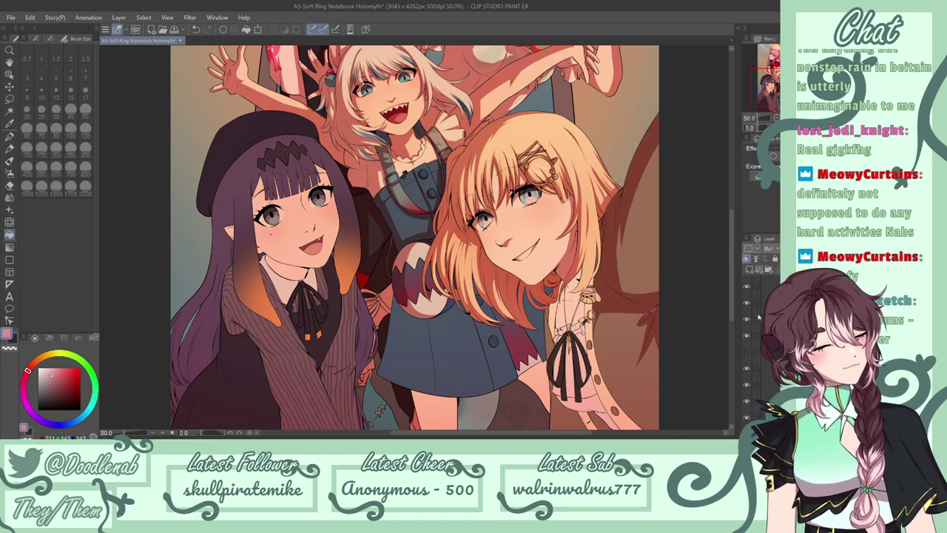
{"action": "scroll", "coordinate": [733, 324], "scroll_direction": "down", "scroll_amount": 2}
{"action": "scroll", "coordinate": [733, 324], "scroll_direction": "up", "scroll_amount": 2}
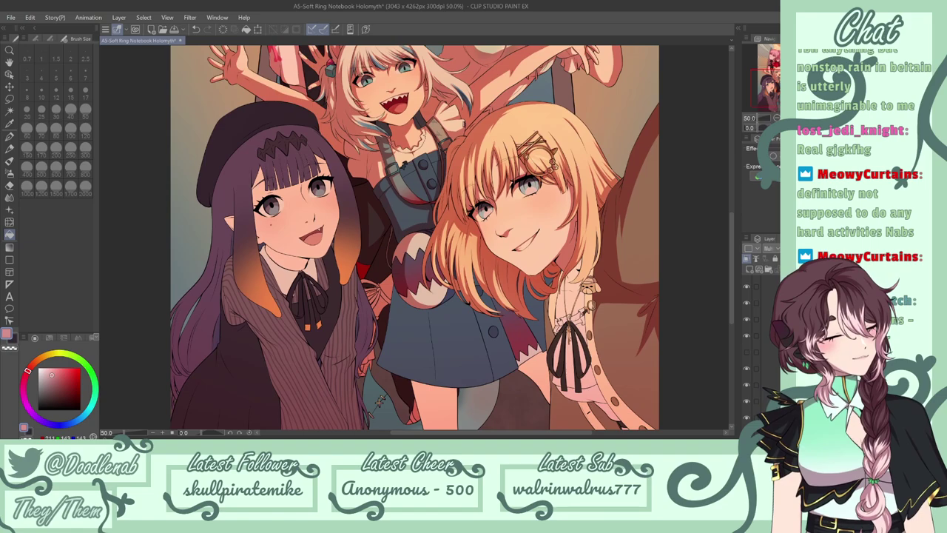
{"action": "left_click", "coordinate": [746, 354]}
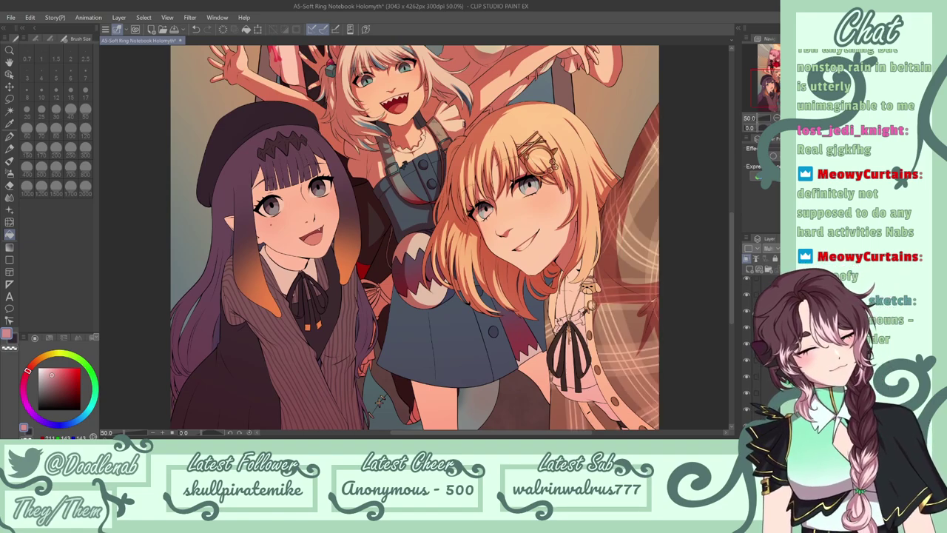
Draw shadow strokes on the blonde lock beside the face and on the coat beneath the hair, undoing misplaced ones.
{"action": "key", "text": "p"}
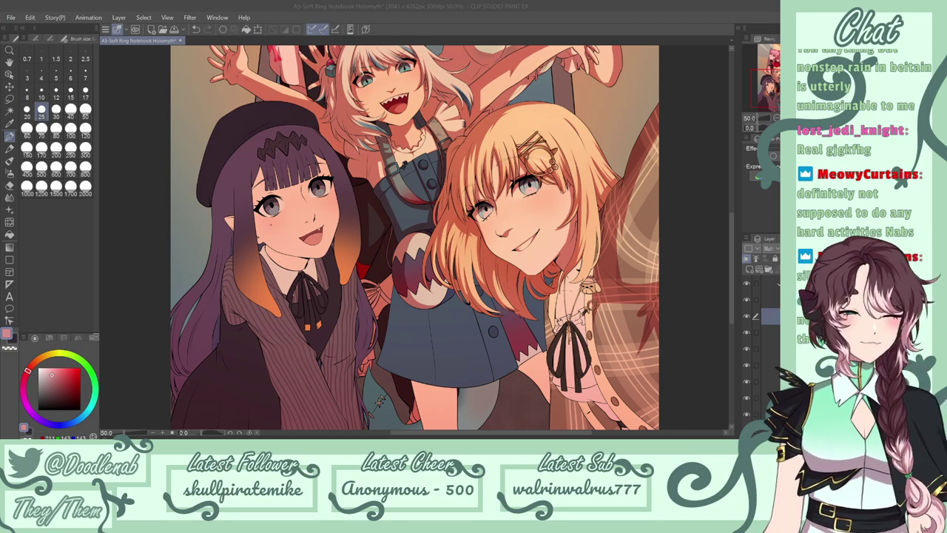
{"action": "left_click_drag", "start_coordinate": [474, 235], "coordinate": [471, 247]}
{"action": "key", "text": "ctrl+z"}
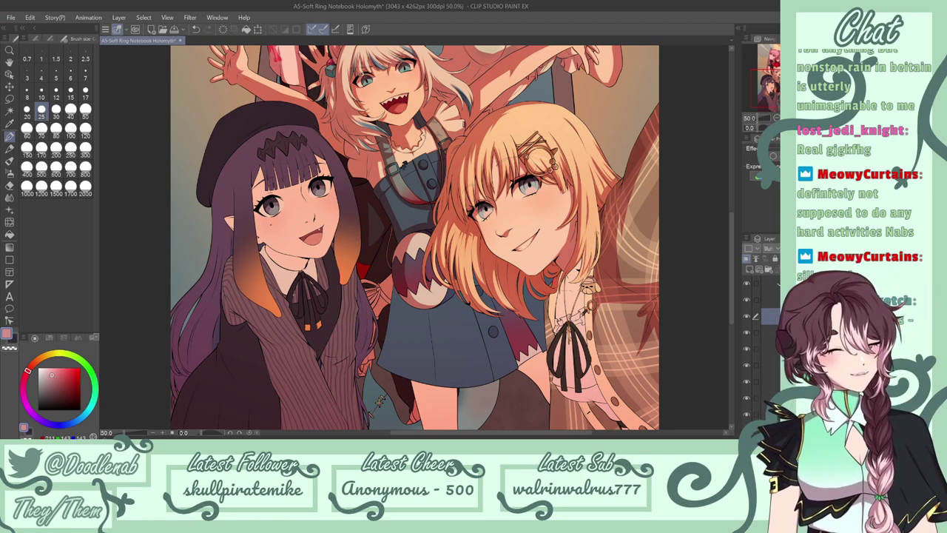
{"action": "key", "text": "ctrl+z"}
{"action": "left_click_drag", "start_coordinate": [599, 233], "coordinate": [593, 270]}
{"action": "key", "text": "ctrl+z"}
{"action": "key", "text": "ctrl+z"}
{"action": "key", "text": "ctrl+z"}
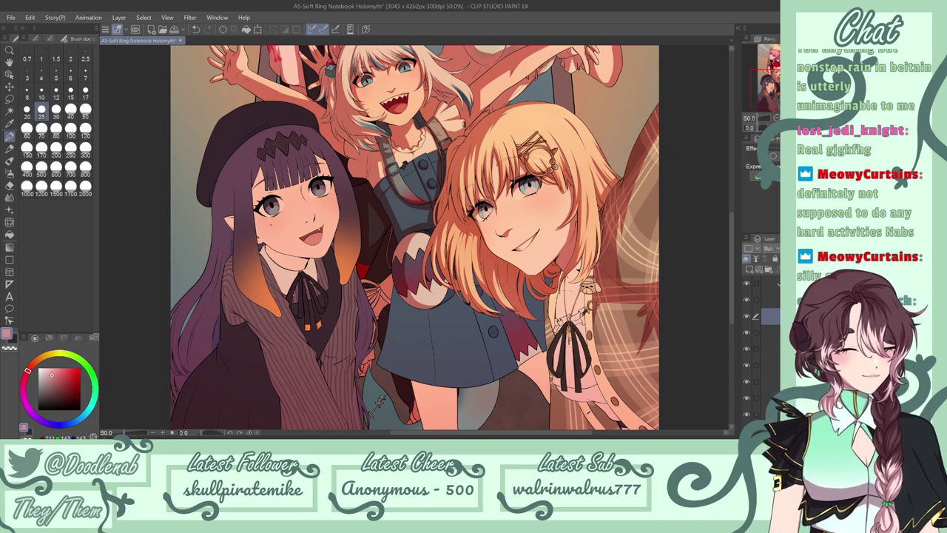
{"action": "key", "text": "ctrl+y"}
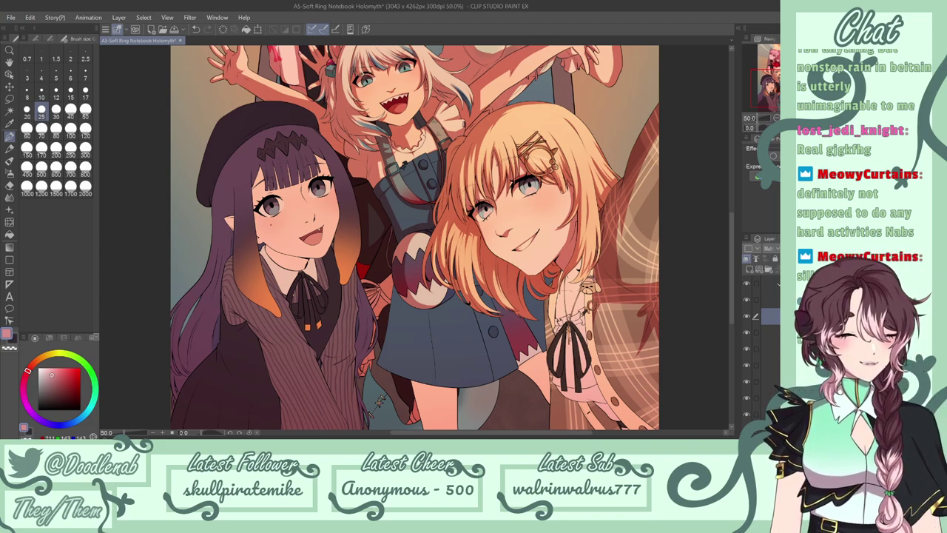
Draw and fill small shadow shapes on the straps and bib of the denim dress.
{"action": "left_click", "coordinate": [13, 234]}
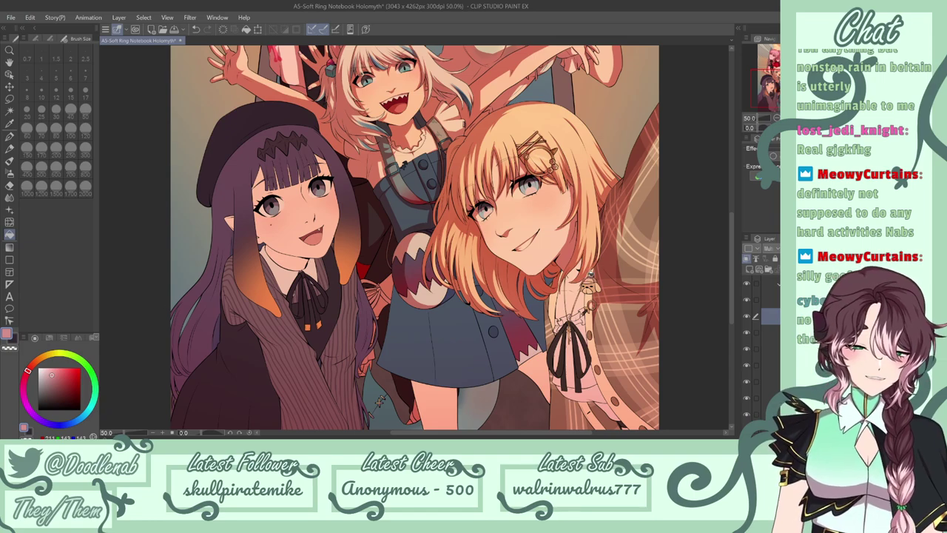
{"action": "left_click", "coordinate": [10, 136]}
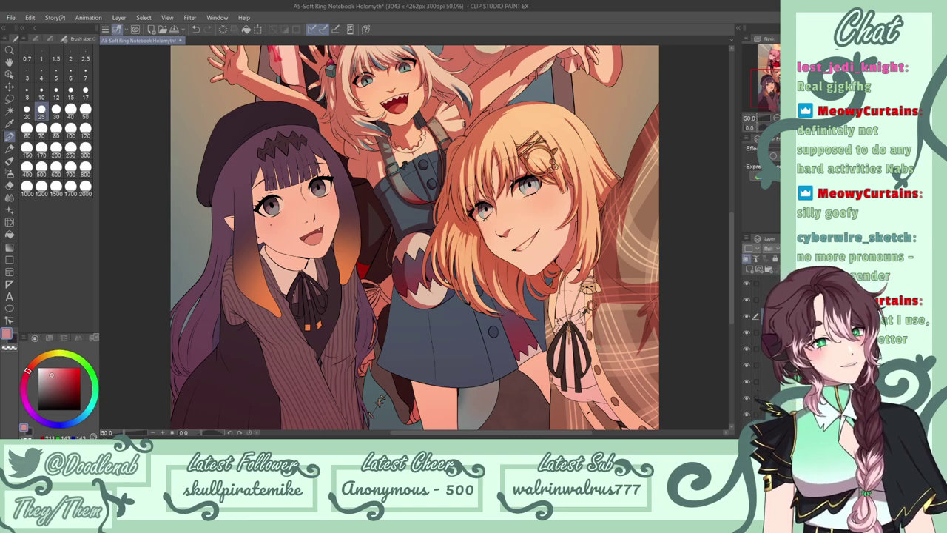
{"action": "key", "text": "g"}
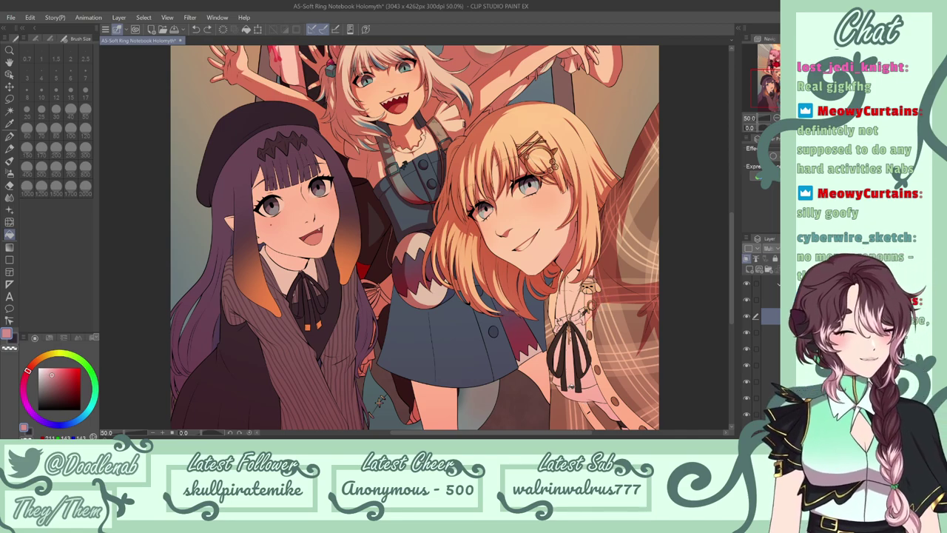
{"action": "left_click", "coordinate": [10, 136]}
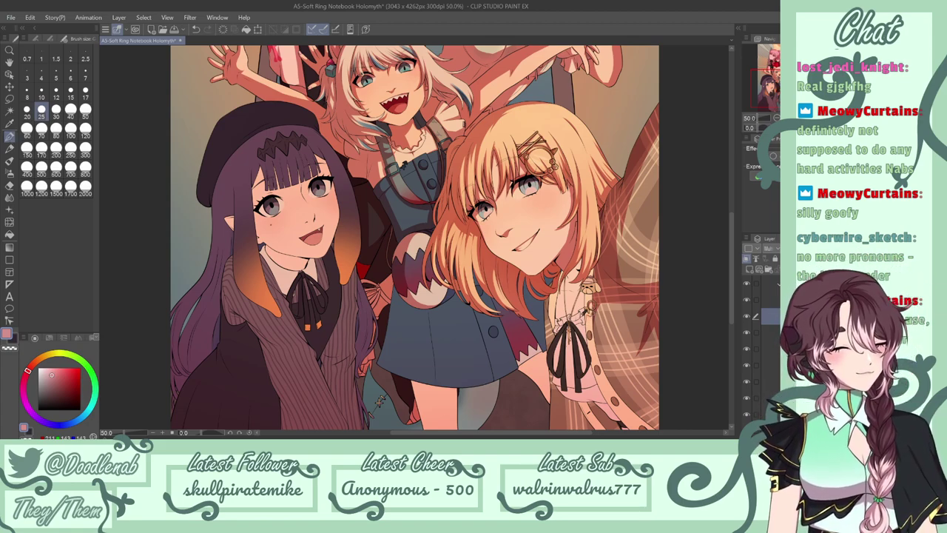
{"action": "left_click", "coordinate": [10, 234]}
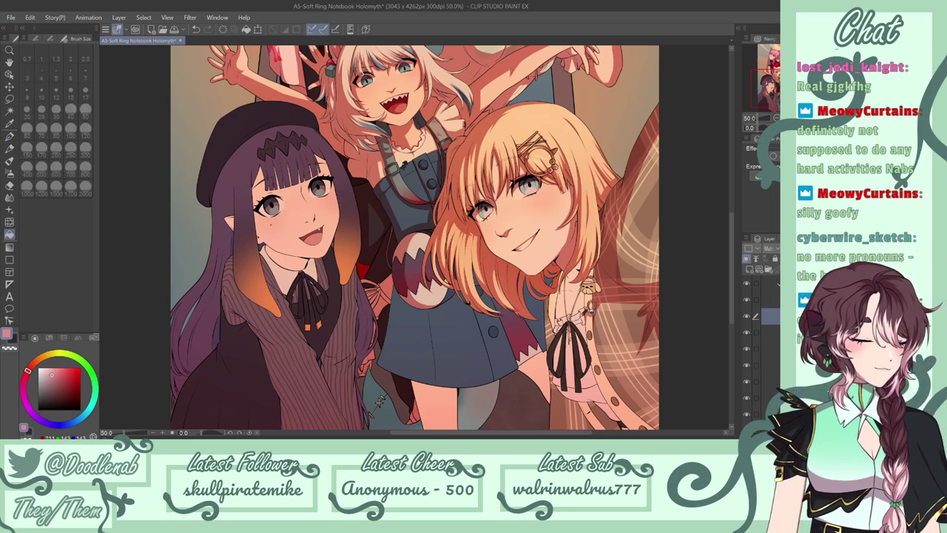
{"action": "key", "text": "p"}
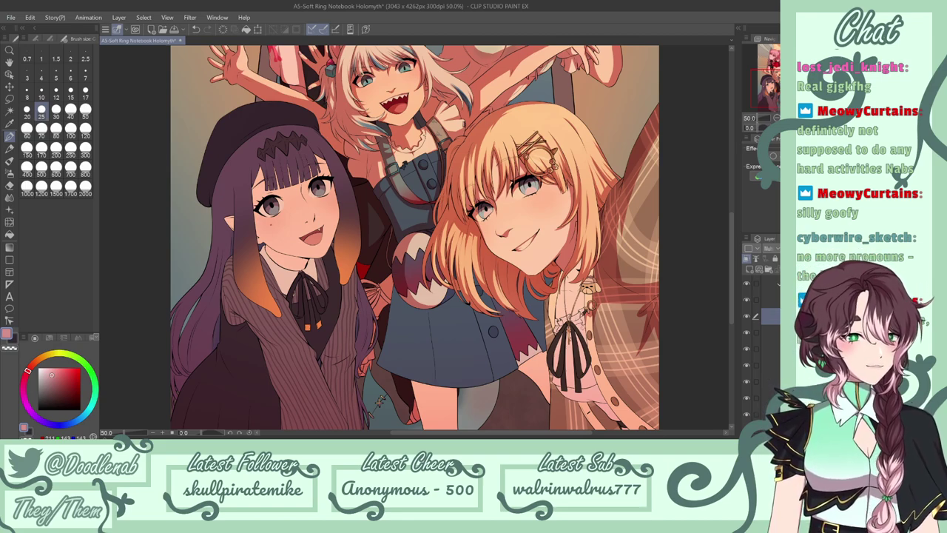
{"action": "left_click", "coordinate": [9, 233]}
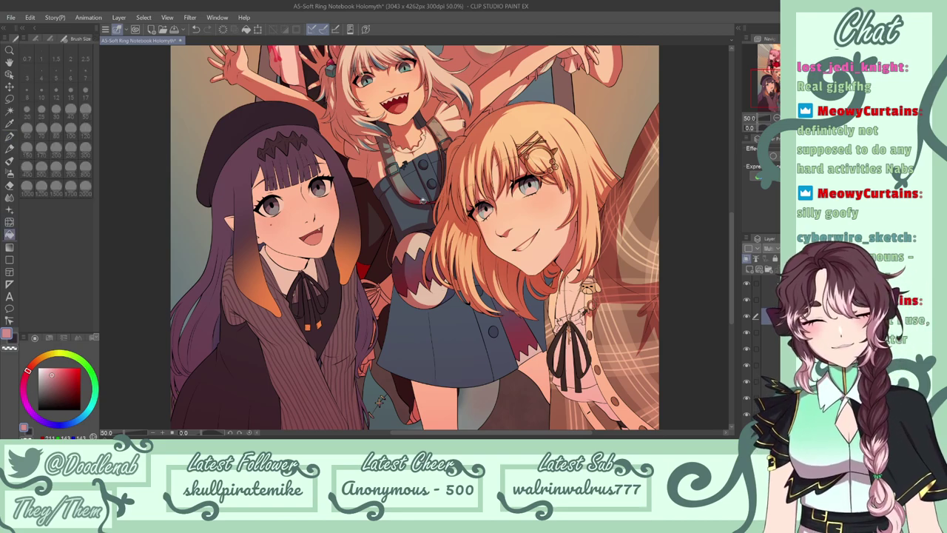
{"action": "key", "text": "p"}
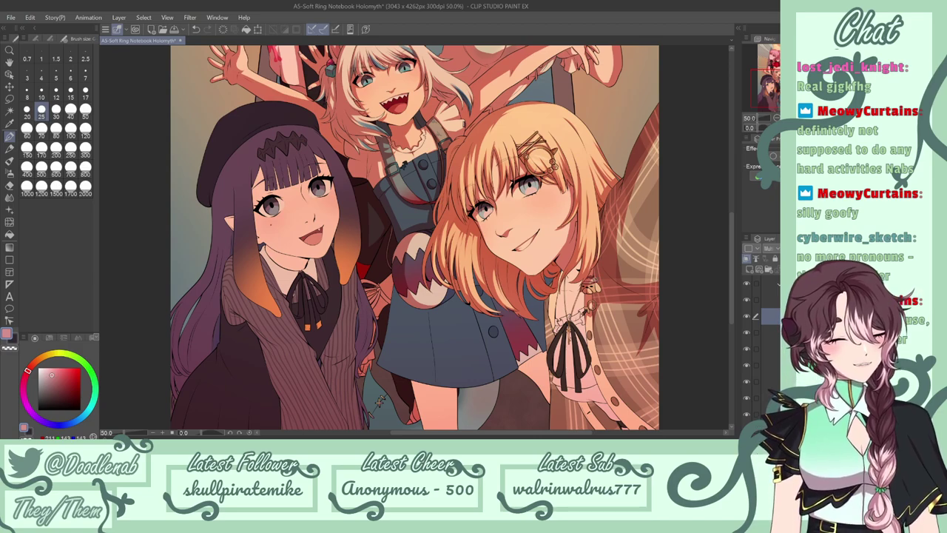
Draw shadow strokes on the blonde character's collar and coat front beneath the hair, undoing misplaced ones.
{"action": "key", "text": "ctrl+z"}
{"action": "key", "text": "ctrl+y"}
{"action": "key", "text": "ctrl+z"}
{"action": "key", "text": "ctrl+y"}
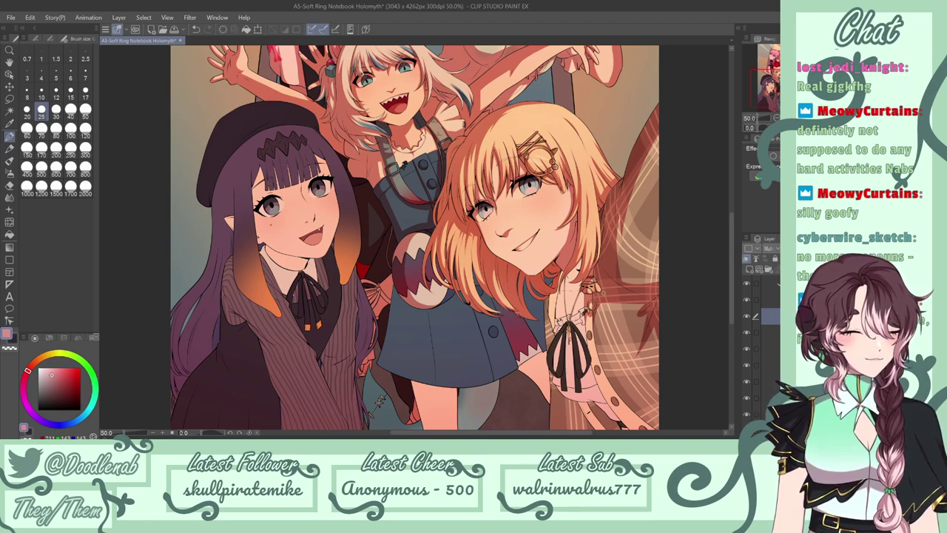
{"action": "key", "text": "ctrl+z"}
{"action": "key", "text": "ctrl+z"}
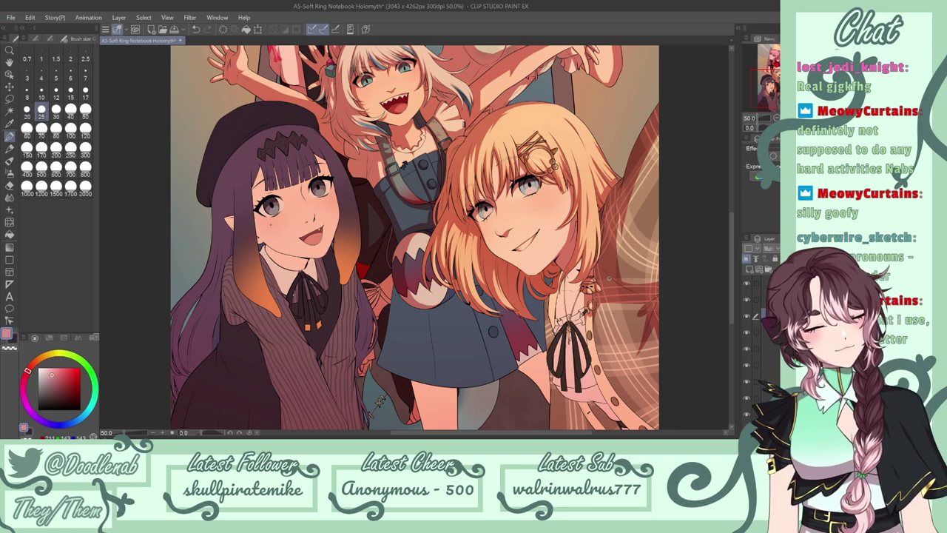
{"action": "left_click_drag", "start_coordinate": [590, 317], "coordinate": [597, 383]}
{"action": "key", "text": "ctrl+z"}
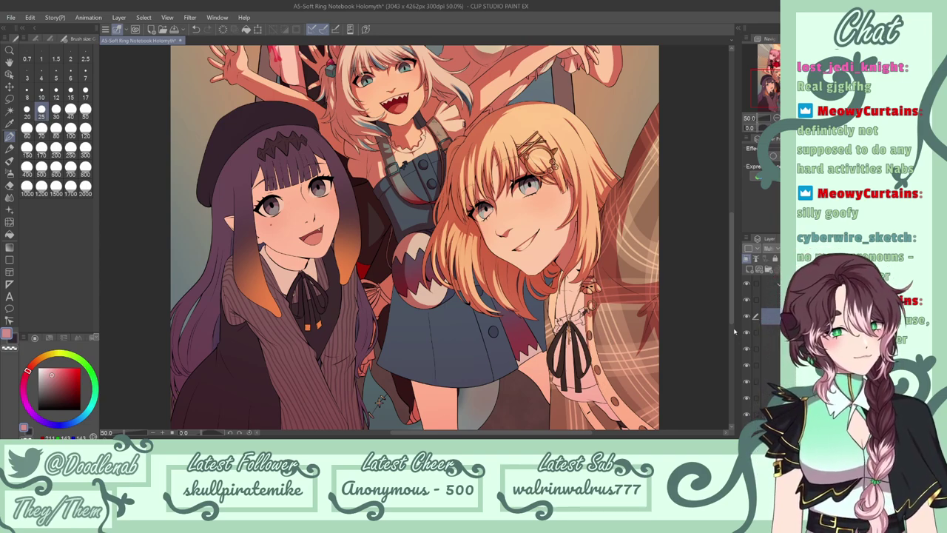
Outline the lower coat's fold shadow and the blonde character's neckline shadow, and fill the neckline area.
{"action": "scroll", "coordinate": [739, 294], "scroll_direction": "down", "scroll_amount": 3}
{"action": "key", "text": "ctrl+z"}
{"action": "key", "text": "ctrl+y"}
{"action": "key", "text": "ctrl+z"}
{"action": "key", "text": "ctrl+y"}
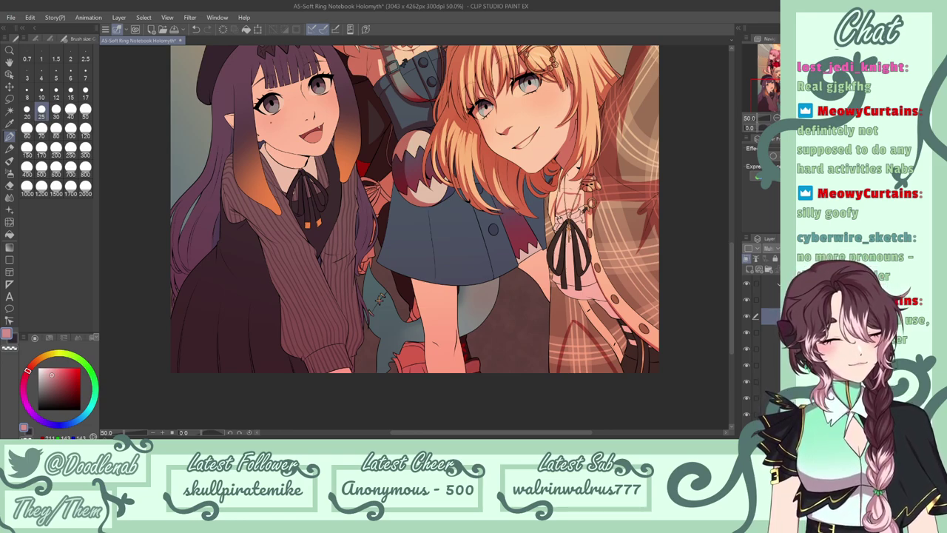
{"action": "key", "text": "g"}
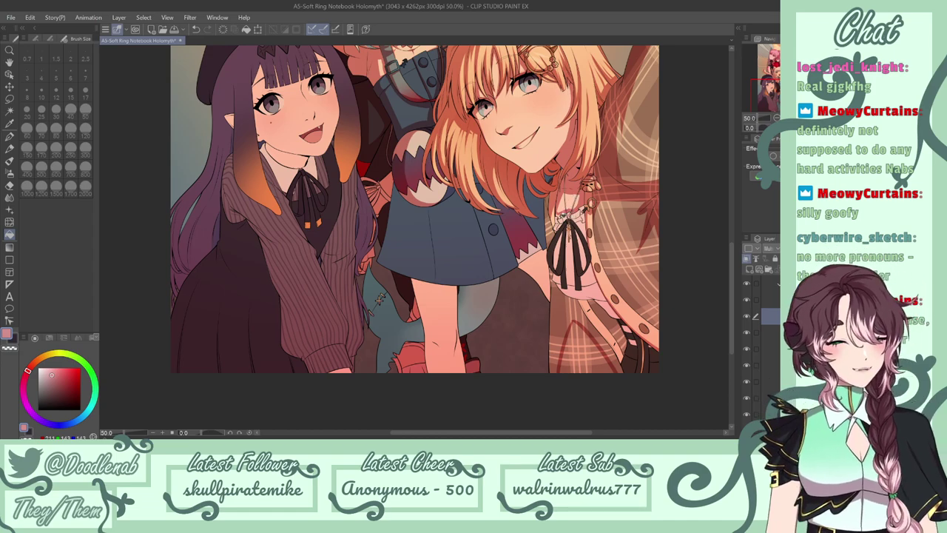
{"action": "key", "text": "p"}
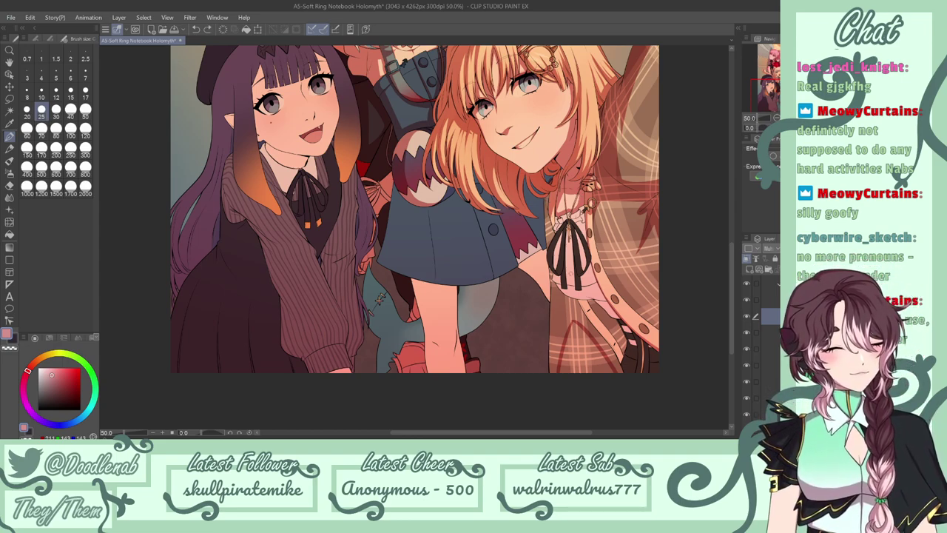
Outline the pleat shadows on the front of the denim skirt, undoing misplaced strokes.
{"action": "mouse_move", "coordinate": [419, 279]}
{"action": "left_mouse_down"}
{"action": "mouse_move", "coordinate": [420, 224]}
{"action": "mouse_move", "coordinate": [460, 198]}
{"action": "left_mouse_up"}
{"action": "key", "text": "ctrl+z"}
{"action": "key", "text": "ctrl+z"}
{"action": "key", "text": "ctrl+z"}
{"action": "mouse_move", "coordinate": [430, 282]}
{"action": "left_mouse_down"}
{"action": "mouse_move", "coordinate": [417, 271]}
{"action": "mouse_move", "coordinate": [422, 225]}
{"action": "left_mouse_up"}
{"action": "key", "text": "ctrl+z"}
{"action": "mouse_move", "coordinate": [420, 258]}
{"action": "left_mouse_down"}
{"action": "mouse_move", "coordinate": [421, 215]}
{"action": "mouse_move", "coordinate": [455, 207]}
{"action": "mouse_move", "coordinate": [433, 249]}
{"action": "mouse_move", "coordinate": [432, 216]}
{"action": "mouse_move", "coordinate": [464, 208]}
{"action": "mouse_move", "coordinate": [476, 217]}
{"action": "left_mouse_up"}
{"action": "key", "text": "ctrl+z"}
{"action": "key", "text": "ctrl+z"}
{"action": "key", "text": "ctrl+z"}
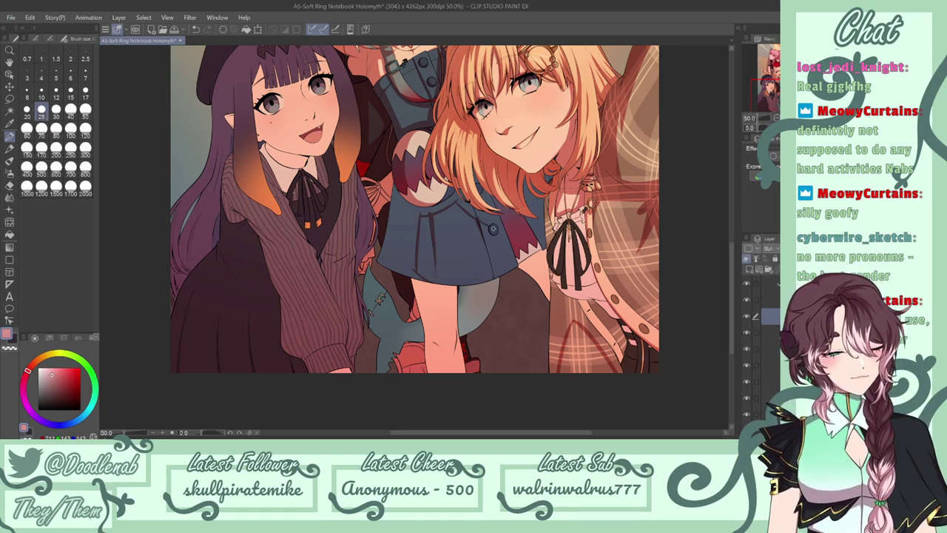
{"action": "key", "text": "ctrl+z"}
Draw shadow strokes around the skirt's button and on the zigzag-trimmed piece beside the skirt, undoing misplaced ones.
{"action": "left_click_drag", "start_coordinate": [504, 223], "coordinate": [496, 231]}
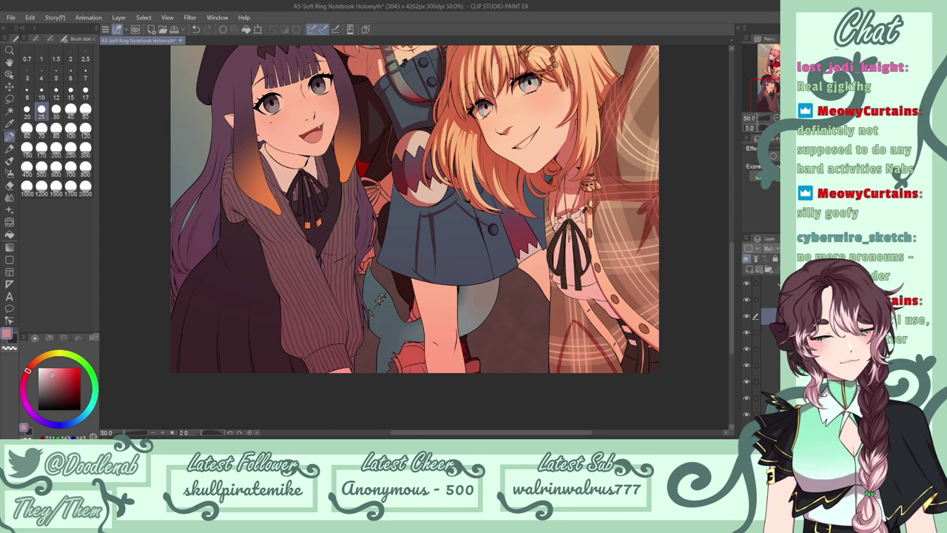
{"action": "key", "text": "ctrl+z"}
{"action": "mouse_move", "coordinate": [490, 225]}
{"action": "left_mouse_down"}
{"action": "mouse_move", "coordinate": [499, 233]}
{"action": "mouse_move", "coordinate": [507, 217]}
{"action": "left_mouse_up"}
{"action": "key", "text": "ctrl+z"}
{"action": "key", "text": "ctrl+z"}
{"action": "key", "text": "ctrl+z"}
{"action": "key", "text": "ctrl+z"}
{"action": "mouse_move", "coordinate": [520, 263]}
{"action": "left_mouse_down"}
{"action": "mouse_move", "coordinate": [507, 218]}
{"action": "mouse_move", "coordinate": [521, 218]}
{"action": "mouse_move", "coordinate": [542, 248]}
{"action": "left_mouse_up"}
{"action": "key", "text": "ctrl+z"}
{"action": "key", "text": "ctrl+z"}
{"action": "key", "text": "ctrl+z"}
{"action": "key", "text": "ctrl+z"}
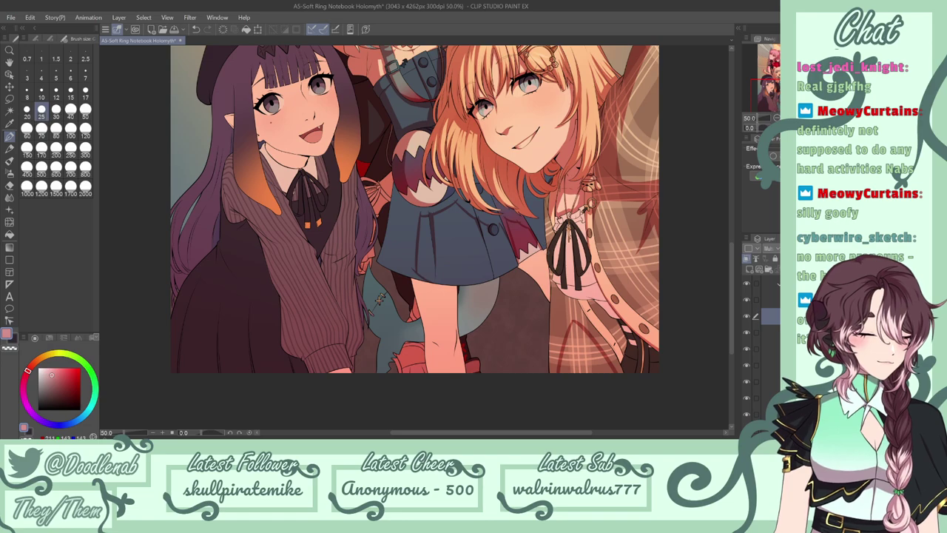
Fill the outlined shadows on the denim skirt beneath the blonde hair and on the zigzag-trimmed piece.
{"action": "key", "text": "g"}
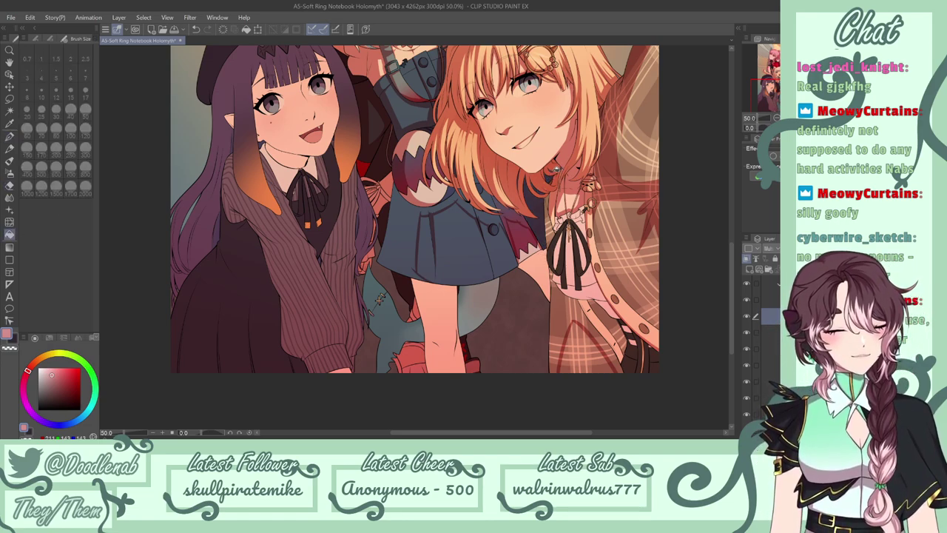
{"action": "key", "text": "p"}
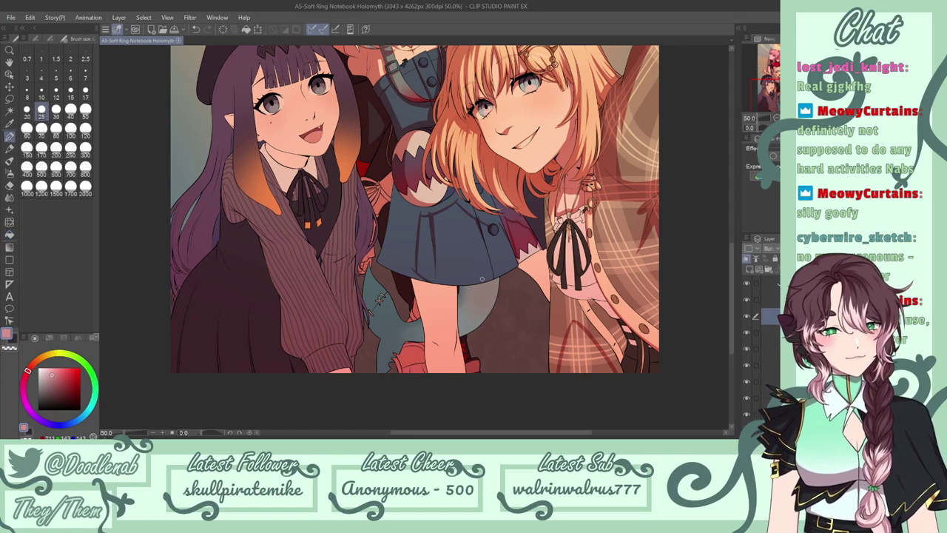
{"action": "left_click", "coordinate": [11, 235]}
{"action": "left_click", "coordinate": [481, 186]}
{"action": "left_click", "coordinate": [517, 210]}
{"action": "left_click", "coordinate": [504, 205]}
{"action": "left_click", "coordinate": [527, 220]}
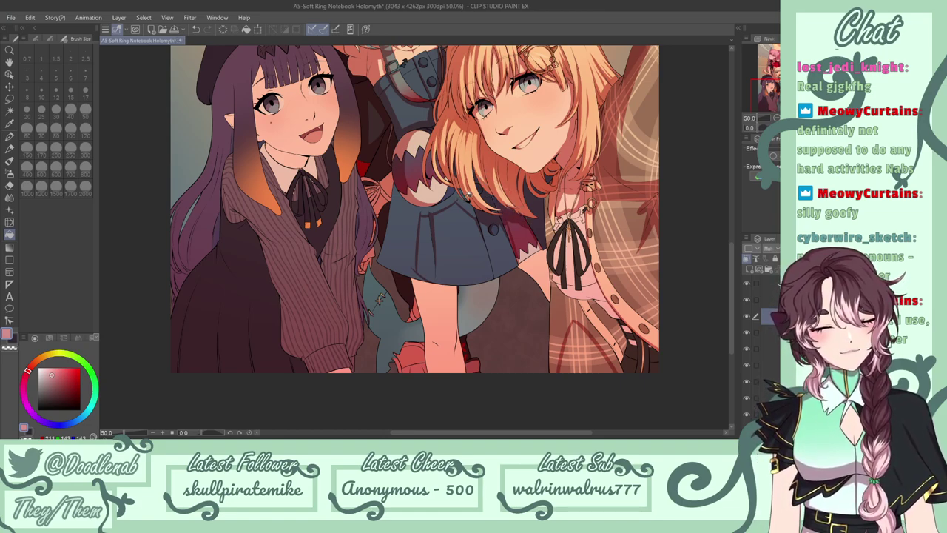
{"action": "left_click", "coordinate": [453, 196]}
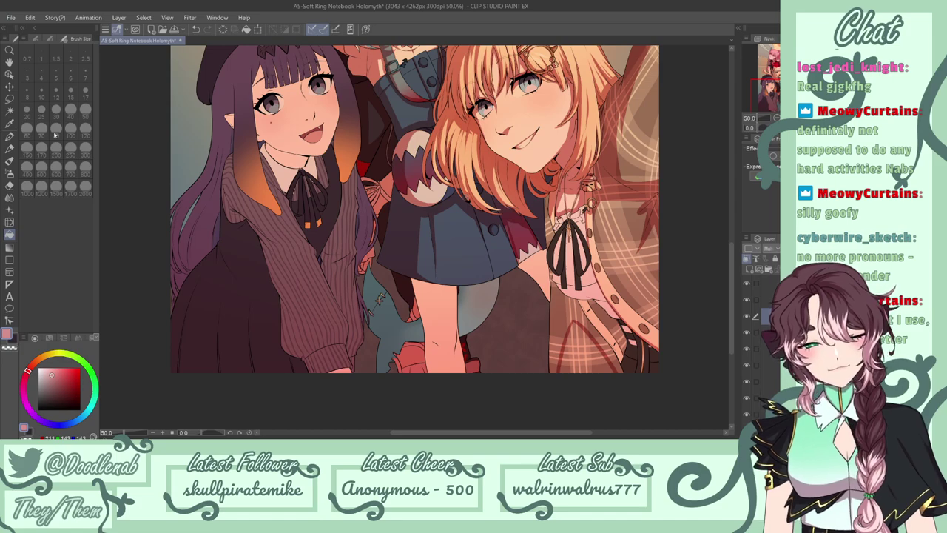
Outline and fill the shadow on the bare skin below the zigzag trim.
{"action": "left_click", "coordinate": [9, 136]}
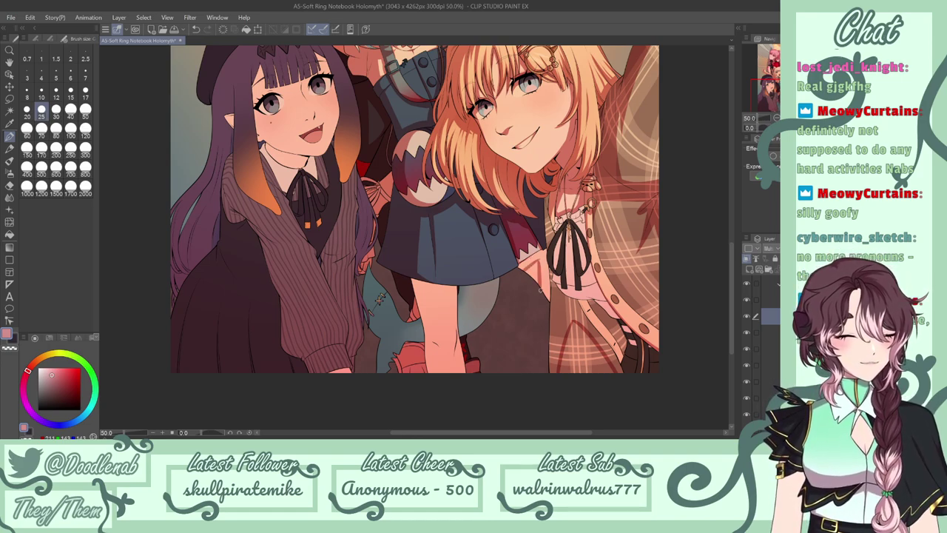
{"action": "left_click", "coordinate": [10, 235]}
{"action": "left_click", "coordinate": [544, 260]}
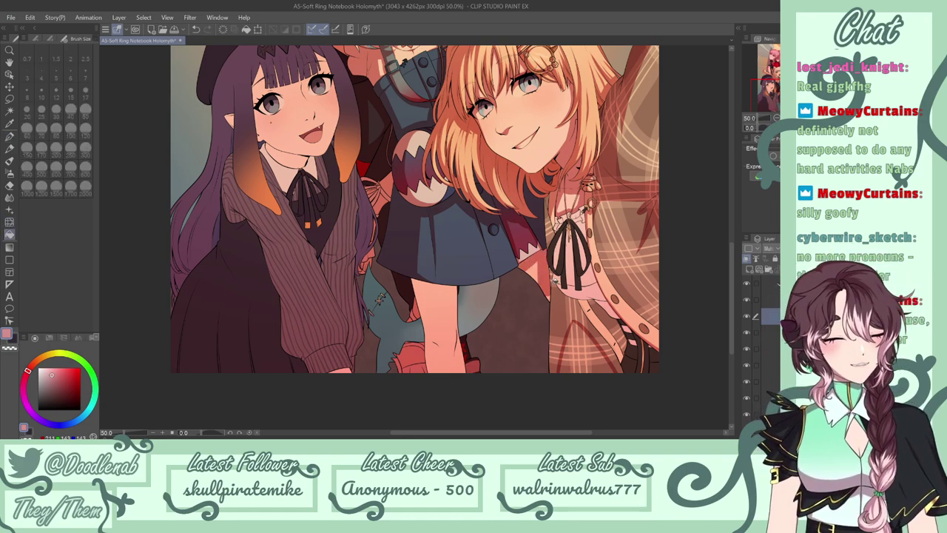
Outline the shadows on the bare leg below the skirt, undoing misplaced strokes, and fill them.
{"action": "key", "text": "p"}
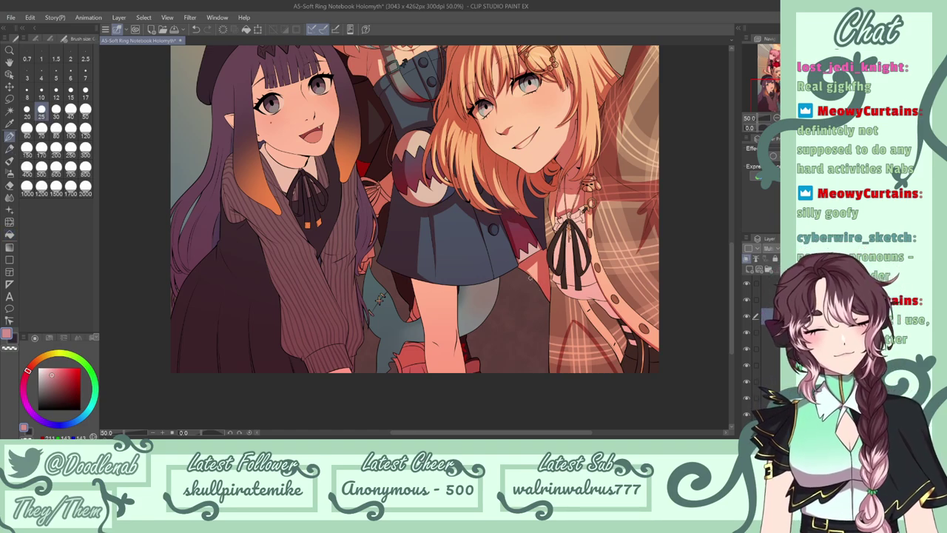
{"action": "mouse_move", "coordinate": [457, 295]}
{"action": "left_mouse_down"}
{"action": "mouse_move", "coordinate": [435, 296]}
{"action": "mouse_move", "coordinate": [437, 336]}
{"action": "left_mouse_up"}
{"action": "mouse_move", "coordinate": [456, 296]}
{"action": "left_mouse_down"}
{"action": "mouse_move", "coordinate": [436, 299]}
{"action": "mouse_move", "coordinate": [453, 352]}
{"action": "left_mouse_up"}
{"action": "key", "text": "ctrl+z"}
{"action": "key", "text": "ctrl+z"}
{"action": "key", "text": "ctrl+z"}
{"action": "mouse_move", "coordinate": [457, 318]}
{"action": "left_mouse_down"}
{"action": "mouse_move", "coordinate": [456, 341]}
{"action": "mouse_move", "coordinate": [456, 310]}
{"action": "left_mouse_up"}
{"action": "mouse_move", "coordinate": [457, 353]}
{"action": "left_mouse_down"}
{"action": "mouse_move", "coordinate": [453, 374]}
{"action": "mouse_move", "coordinate": [463, 375]}
{"action": "left_mouse_up"}
{"action": "key", "text": "ctrl+z"}
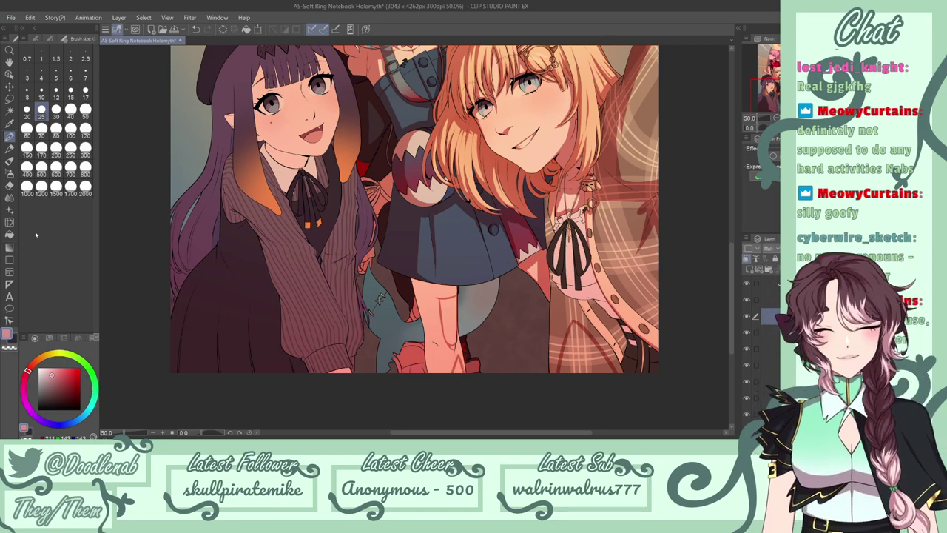
{"action": "left_click", "coordinate": [9, 234]}
{"action": "left_click", "coordinate": [442, 303]}
{"action": "left_click", "coordinate": [450, 354]}
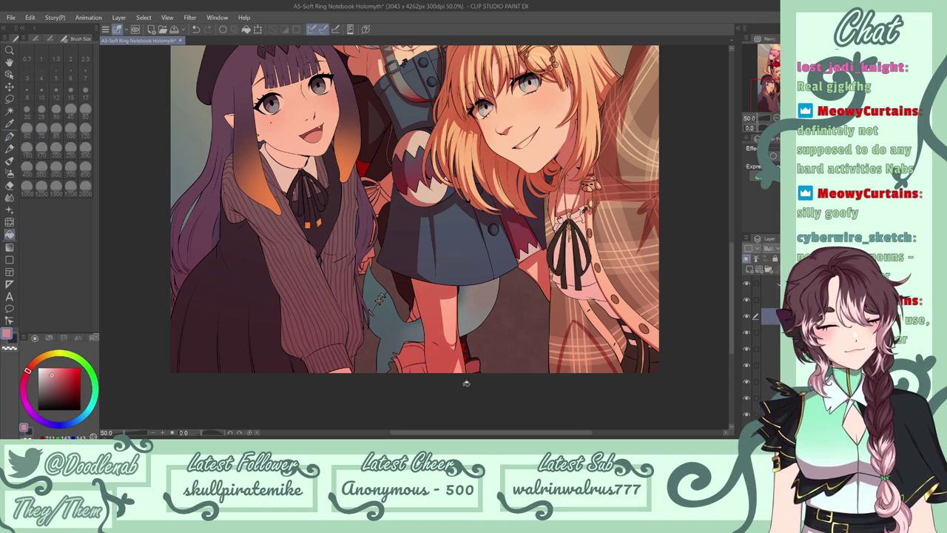
Hide the plaid pattern layer and fill the outlined fold shadow on the lower part of the coat.
{"action": "left_click", "coordinate": [9, 136]}
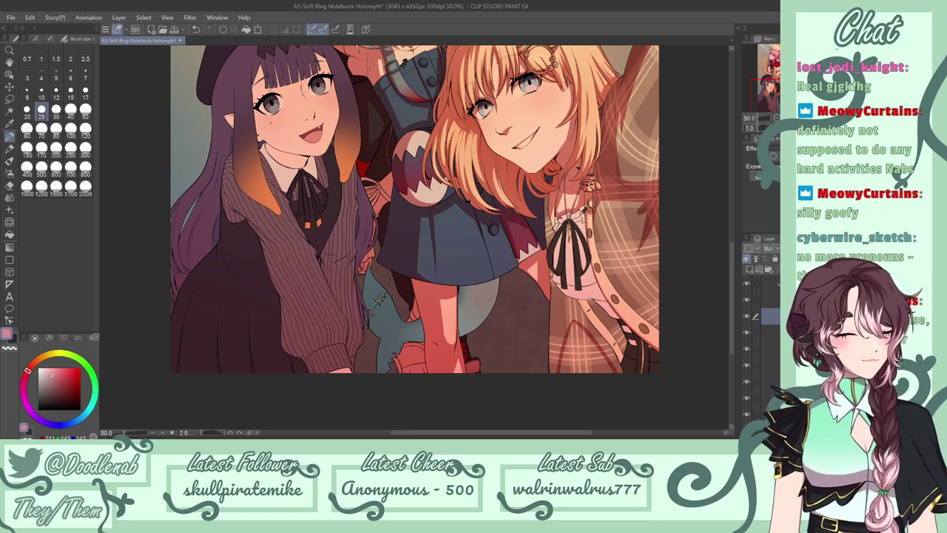
{"action": "scroll", "coordinate": [762, 344], "scroll_direction": "down", "scroll_amount": 4}
{"action": "left_click", "coordinate": [747, 343]}
{"action": "left_click", "coordinate": [10, 234]}
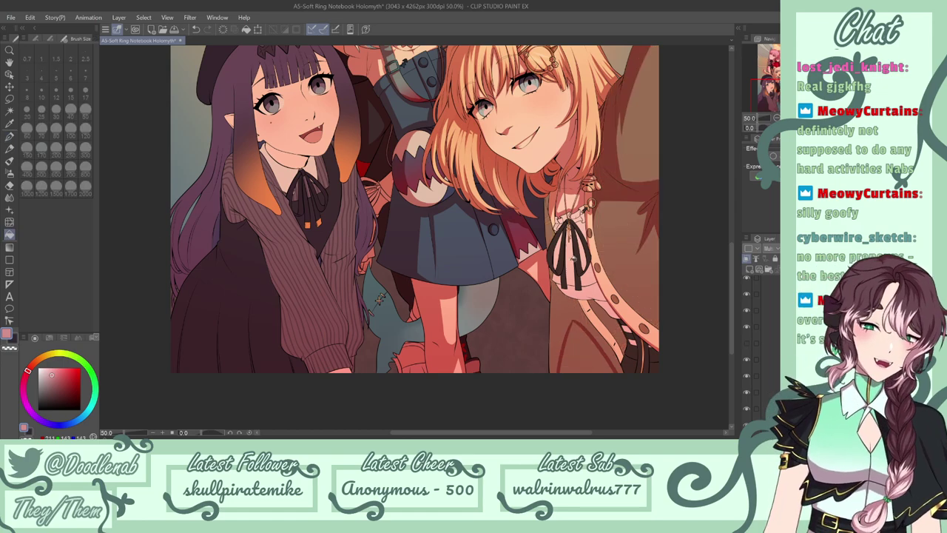
{"action": "left_click", "coordinate": [578, 308]}
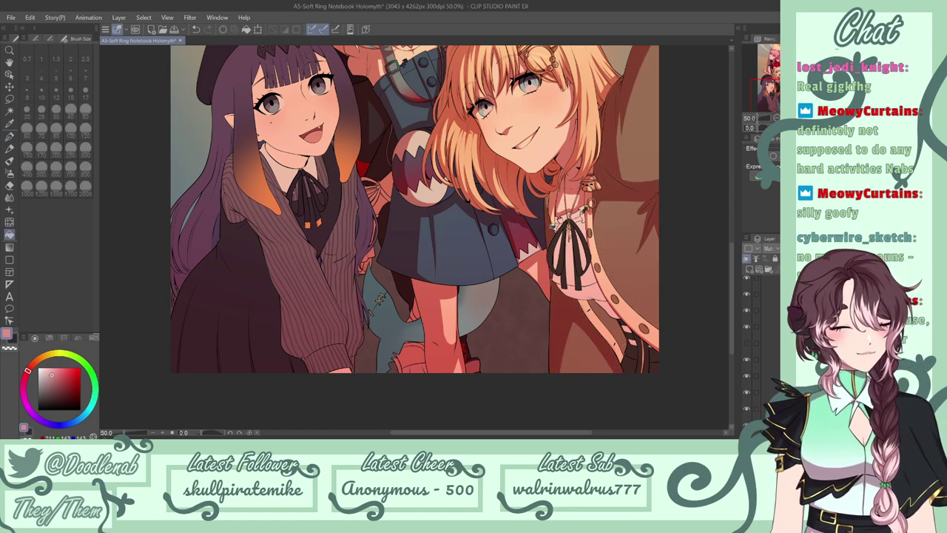
Draw shadow strokes on the pink blouse beside the black ribbon, show the plaid pattern again, and undo misplaced strokes.
{"action": "key", "text": "p"}
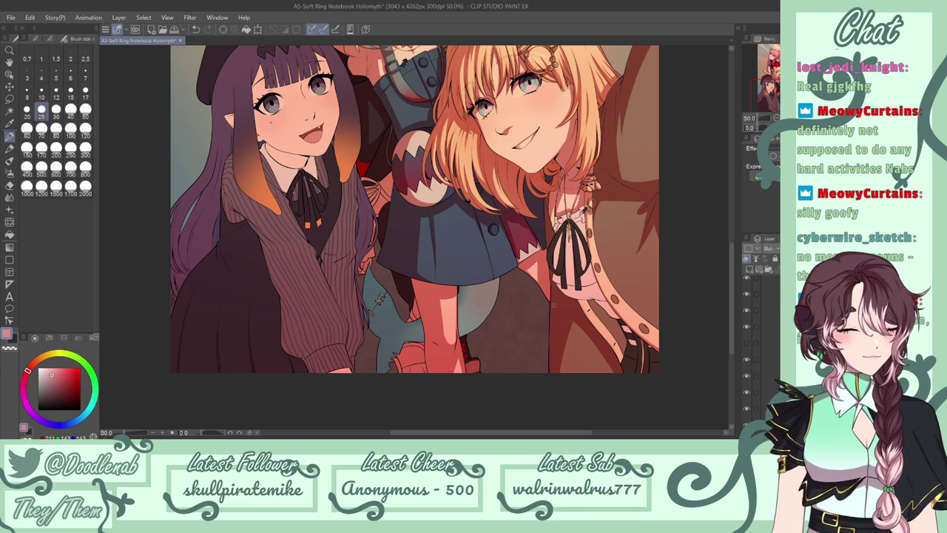
{"action": "left_click_drag", "start_coordinate": [556, 213], "coordinate": [558, 232]}
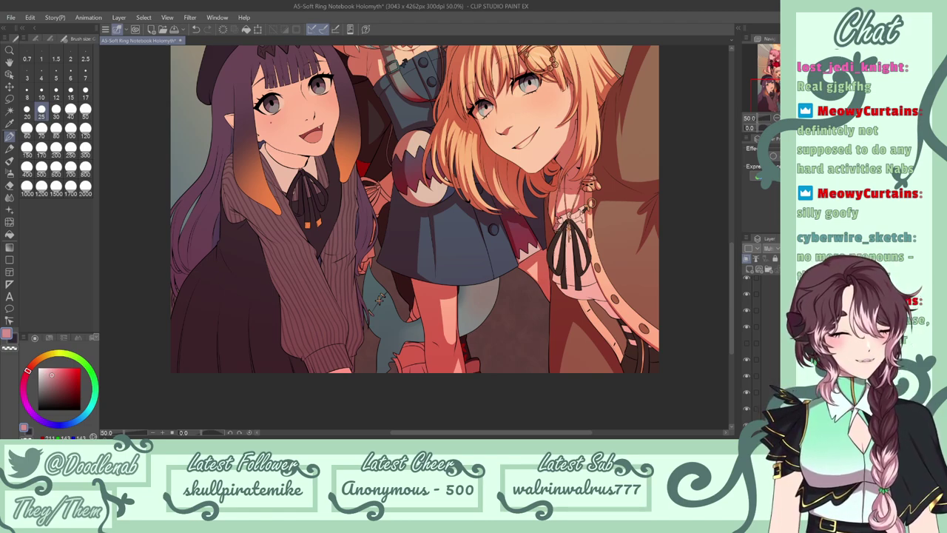
{"action": "left_click", "coordinate": [747, 343]}
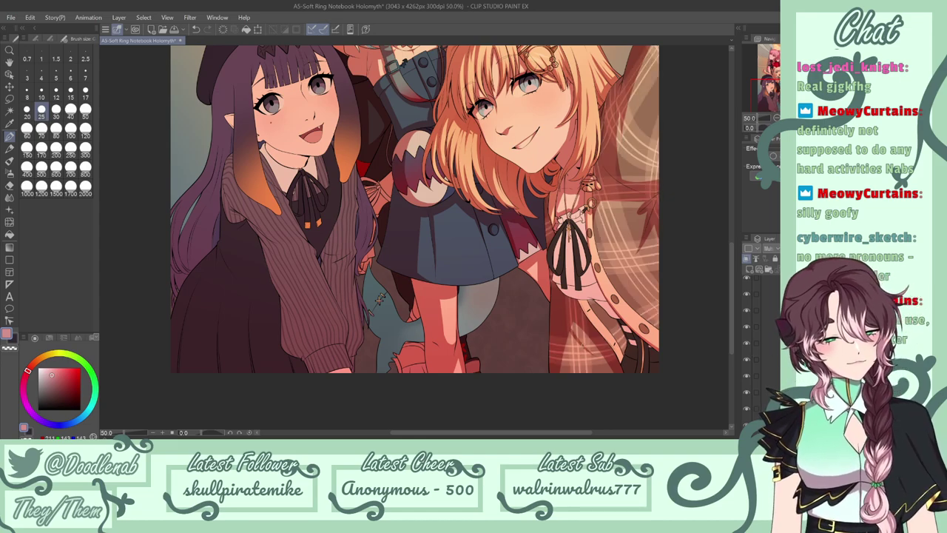
{"action": "key", "text": "ctrl+z"}
{"action": "key", "text": "ctrl+z"}
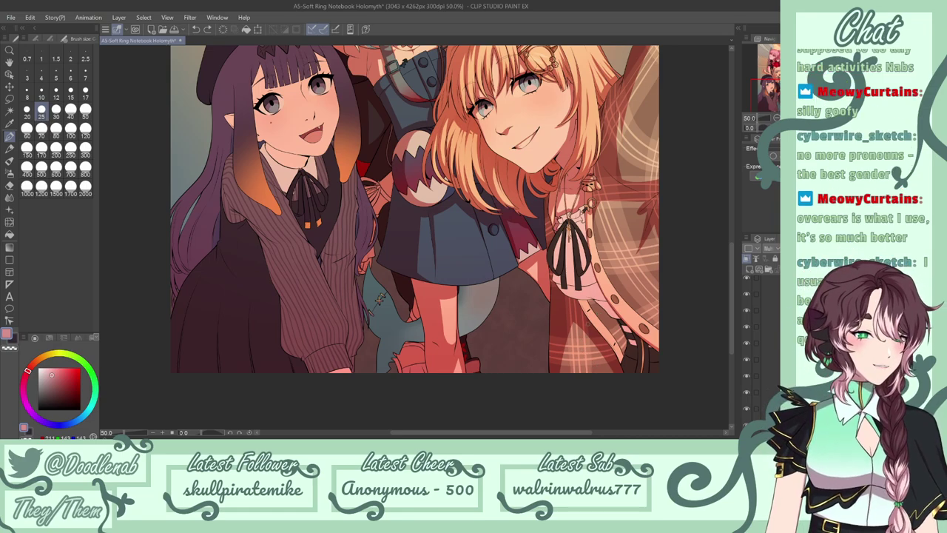
Try a shadow stroke on the lower coat fold, undo it, and save the illustration.
{"action": "left_click_drag", "start_coordinate": [577, 339], "coordinate": [606, 359]}
{"action": "key", "text": "ctrl+z"}
{"action": "key", "text": "ctrl+z"}
{"action": "key", "text": "ctrl+z"}
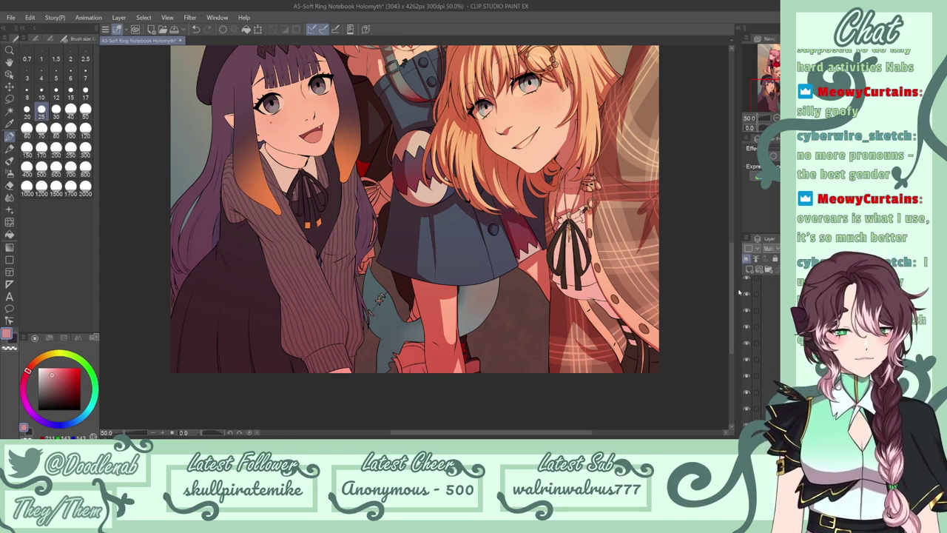
{"action": "key", "text": "ctrl+z"}
{"action": "key", "text": "ctrl+s"}
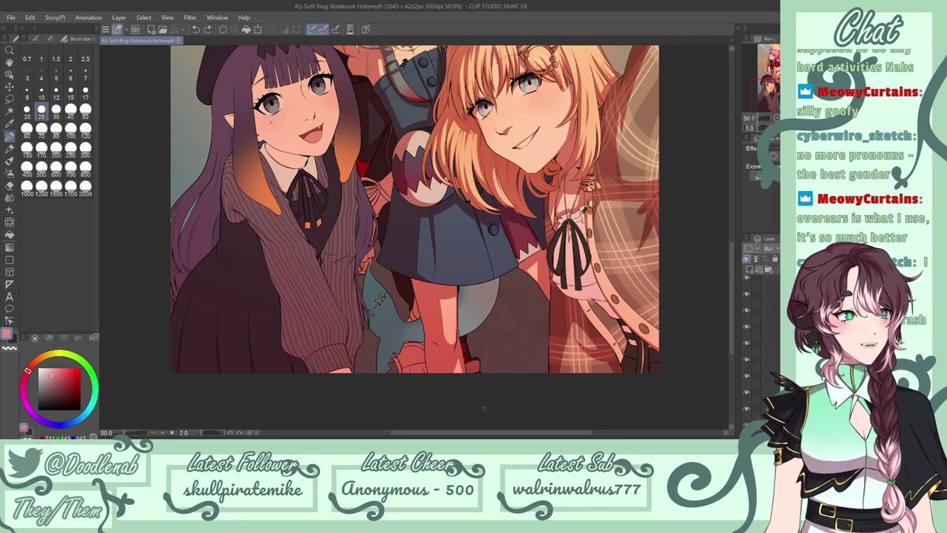
Draw the shadow along the coat's inner edge below the pink blouse, undo misplaced strokes, and fill the outlined area.
{"action": "scroll", "coordinate": [766, 341], "scroll_direction": "up", "scroll_amount": 5}
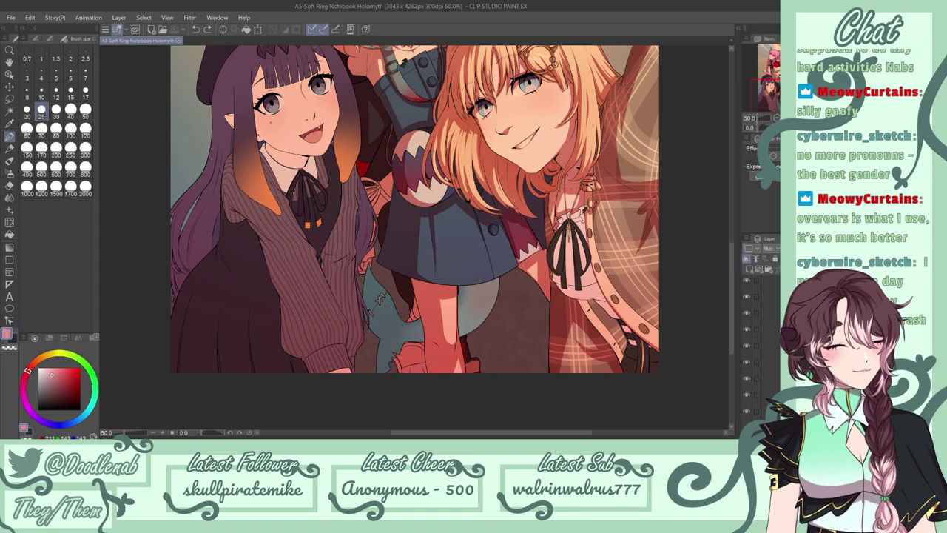
{"action": "left_click", "coordinate": [747, 377]}
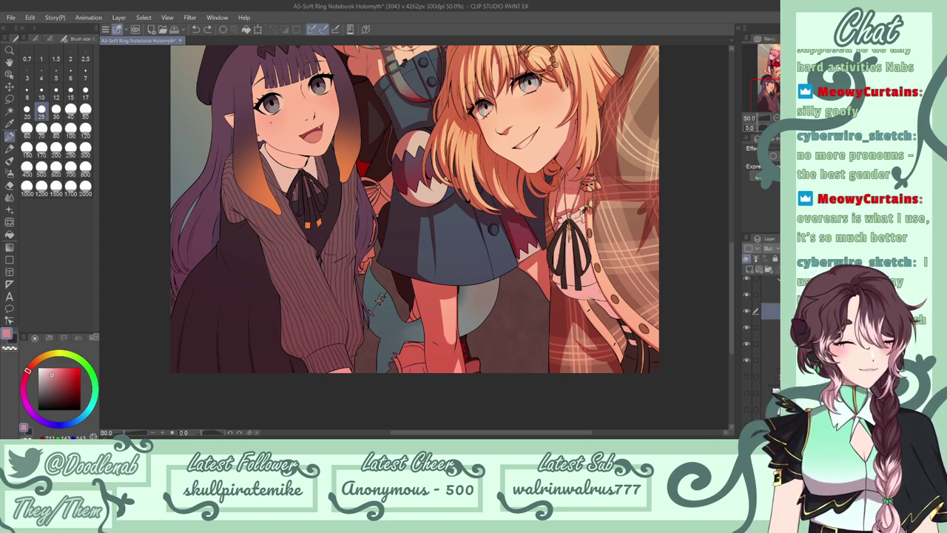
{"action": "mouse_move", "coordinate": [595, 314]}
{"action": "left_mouse_down"}
{"action": "mouse_move", "coordinate": [619, 334]}
{"action": "mouse_move", "coordinate": [620, 366]}
{"action": "left_mouse_up"}
{"action": "key", "text": "ctrl+z"}
{"action": "key", "text": "ctrl+z"}
{"action": "left_click_drag", "start_coordinate": [618, 321], "coordinate": [624, 340]}
{"action": "key", "text": "ctrl+z"}
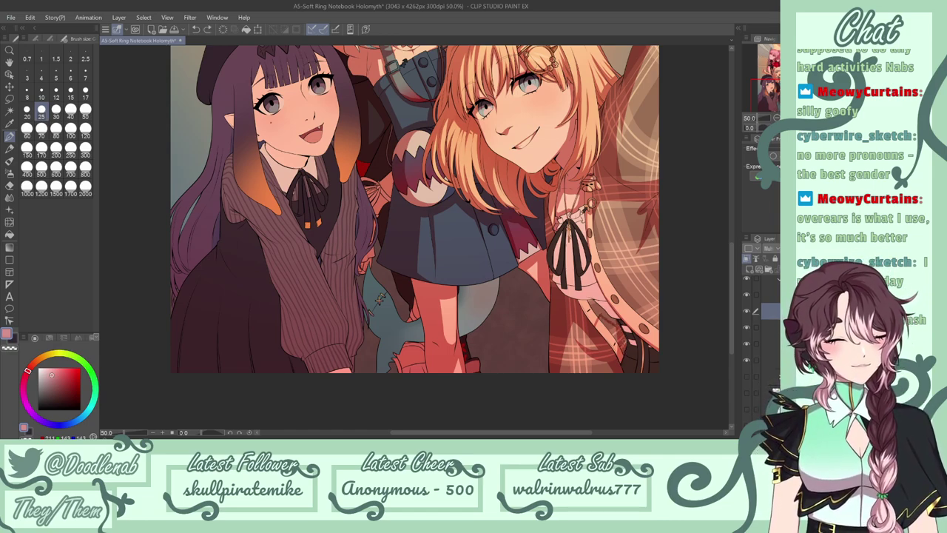
{"action": "key", "text": "g"}
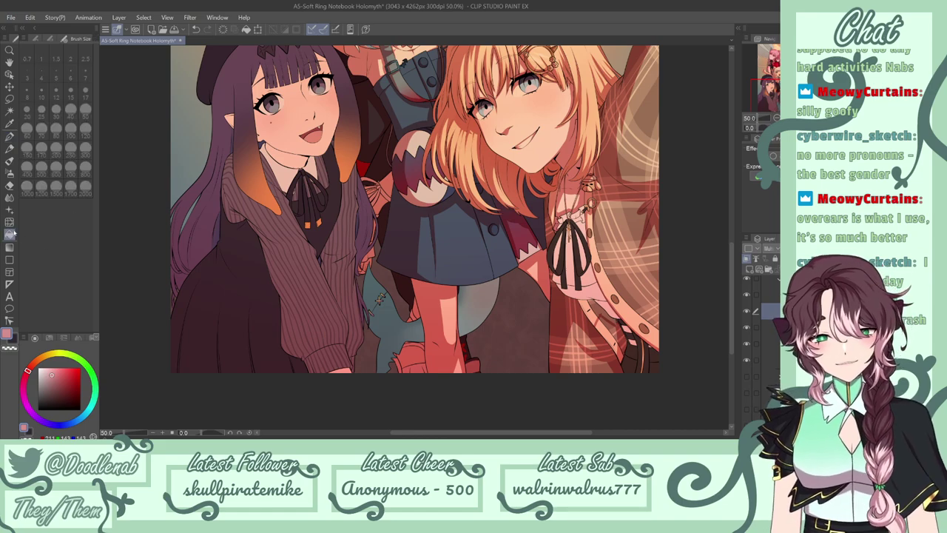
{"action": "left_click", "coordinate": [598, 310]}
{"action": "left_click", "coordinate": [590, 305]}
{"action": "left_click", "coordinate": [601, 306]}
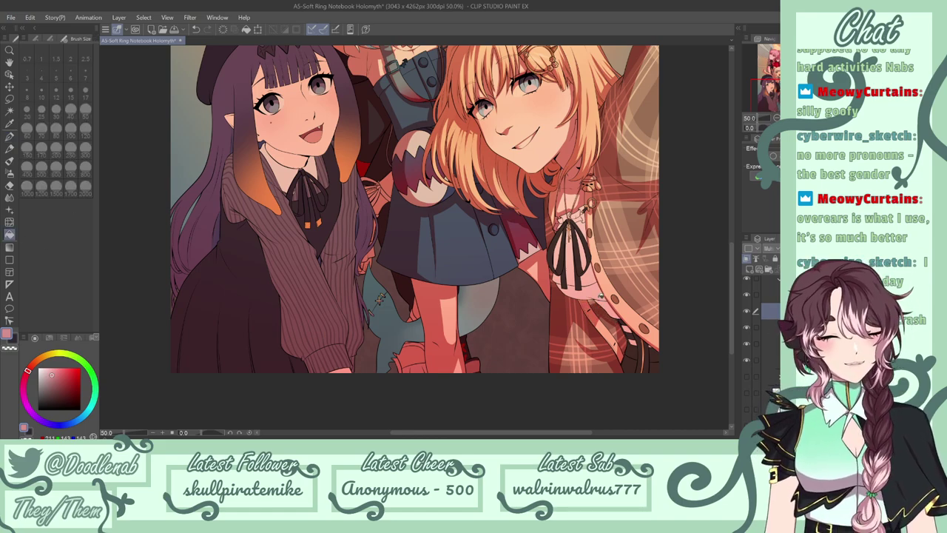
Outline the shadow on the pale rounded shape behind the bare leg, undo misplaced strokes, and fill it.
{"action": "key", "text": "p"}
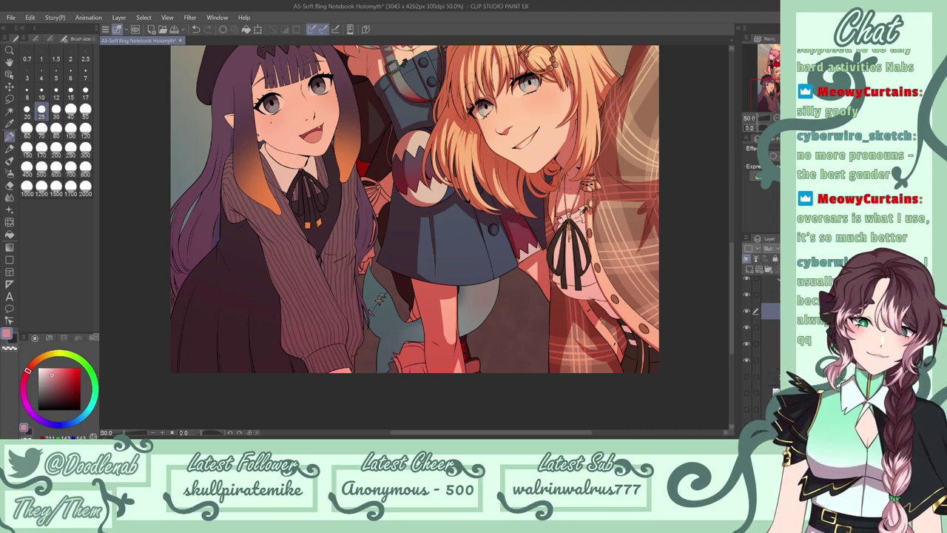
{"action": "mouse_move", "coordinate": [468, 294]}
{"action": "left_mouse_down"}
{"action": "mouse_move", "coordinate": [465, 334]}
{"action": "mouse_move", "coordinate": [487, 321]}
{"action": "mouse_move", "coordinate": [501, 287]}
{"action": "mouse_move", "coordinate": [497, 300]}
{"action": "left_mouse_up"}
{"action": "key", "text": "ctrl+z"}
{"action": "key", "text": "ctrl+z"}
{"action": "key", "text": "ctrl+z"}
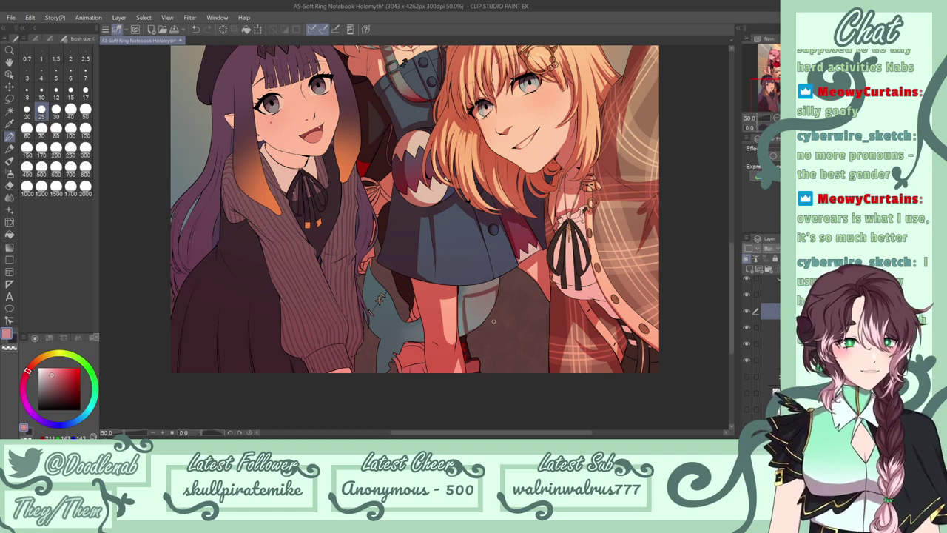
{"action": "left_click", "coordinate": [9, 247]}
{"action": "left_click", "coordinate": [10, 236]}
{"action": "left_click", "coordinate": [479, 286]}
{"action": "left_click", "coordinate": [468, 295]}
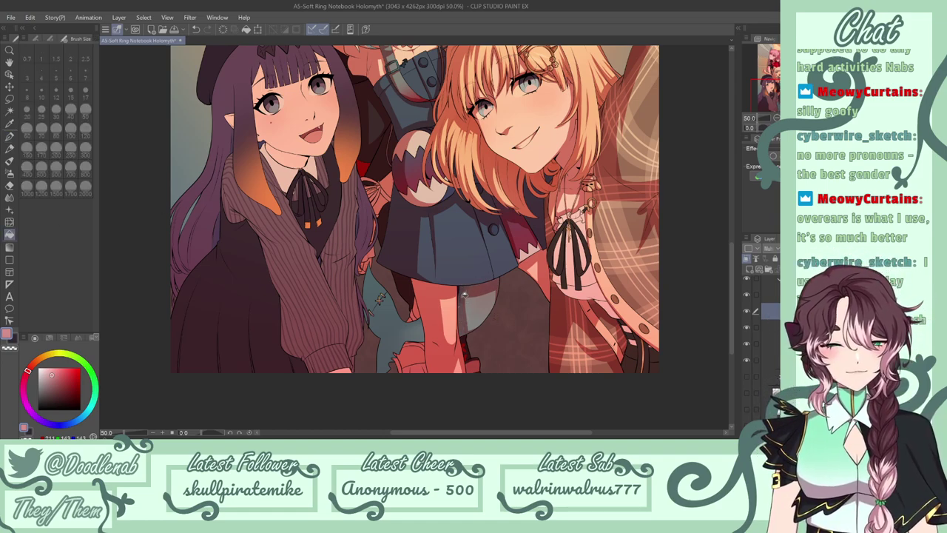
Draw shadow strokes along the edges and around the stitches of the teal shark tail, undoing misplaced ones.
{"action": "key", "text": "p"}
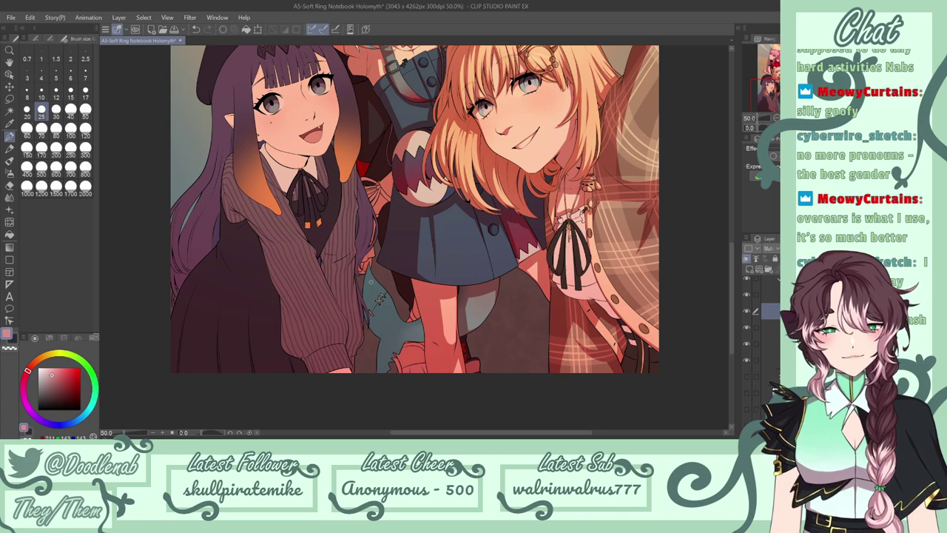
{"action": "key", "text": "ctrl+z"}
{"action": "left_click_drag", "start_coordinate": [369, 263], "coordinate": [374, 310]}
{"action": "key", "text": "ctrl+z"}
{"action": "mouse_move", "coordinate": [369, 267]}
{"action": "left_mouse_down"}
{"action": "mouse_move", "coordinate": [386, 327]}
{"action": "mouse_move", "coordinate": [381, 370]}
{"action": "mouse_move", "coordinate": [384, 337]}
{"action": "left_mouse_up"}
{"action": "key", "text": "ctrl+z"}
{"action": "key", "text": "ctrl+z"}
{"action": "key", "text": "ctrl+z"}
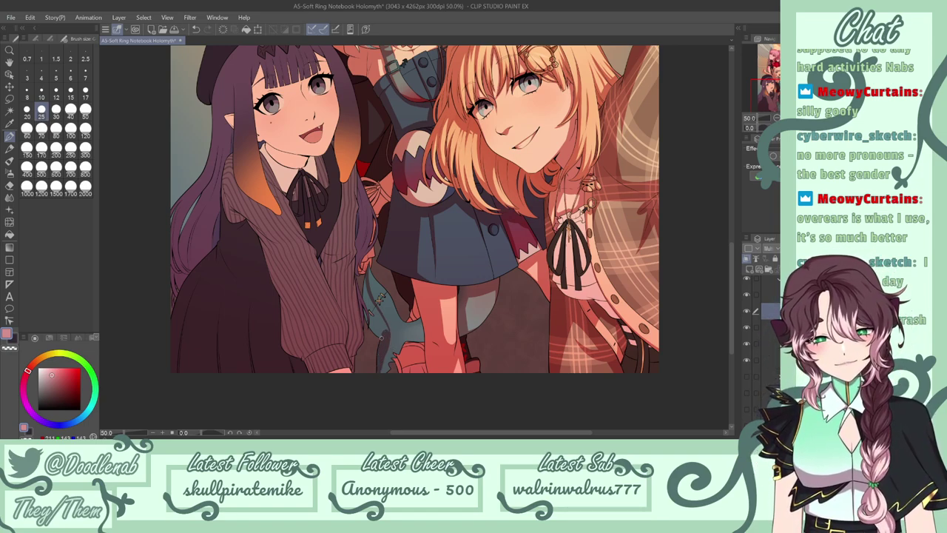
{"action": "left_click_drag", "start_coordinate": [364, 276], "coordinate": [369, 330]}
{"action": "left_click_drag", "start_coordinate": [374, 296], "coordinate": [372, 312]}
{"action": "mouse_move", "coordinate": [378, 318]}
{"action": "left_mouse_down"}
{"action": "mouse_move", "coordinate": [363, 287]}
{"action": "mouse_move", "coordinate": [377, 322]}
{"action": "mouse_move", "coordinate": [371, 300]}
{"action": "mouse_move", "coordinate": [385, 326]}
{"action": "left_mouse_up"}
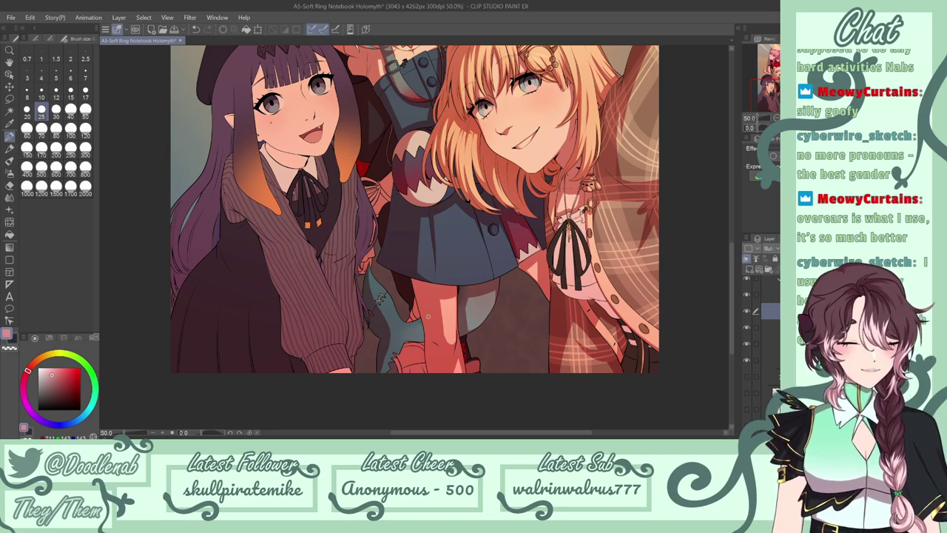
Shade the lower part of the teal shark tail beside the shoe with brush size 50, undoing misplaced strokes.
{"action": "left_click", "coordinate": [56, 128]}
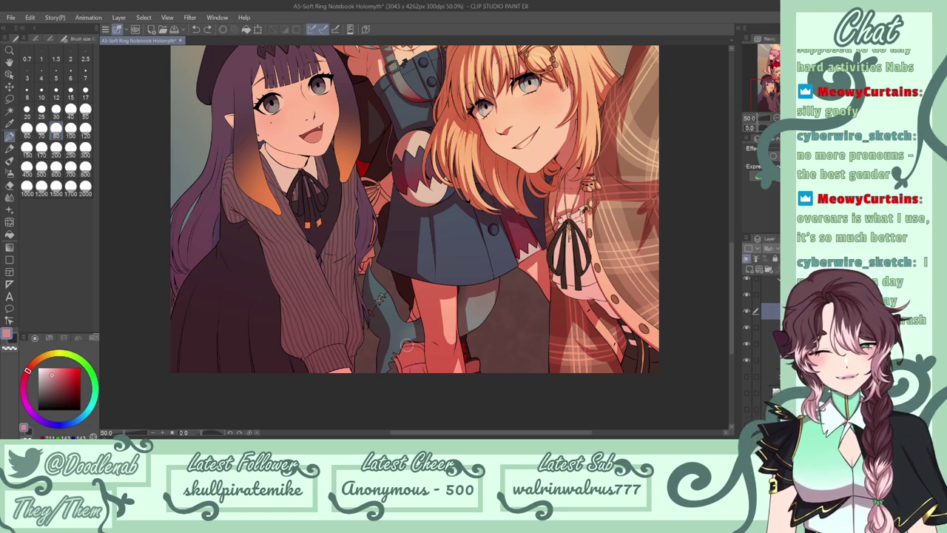
{"action": "left_click", "coordinate": [85, 112]}
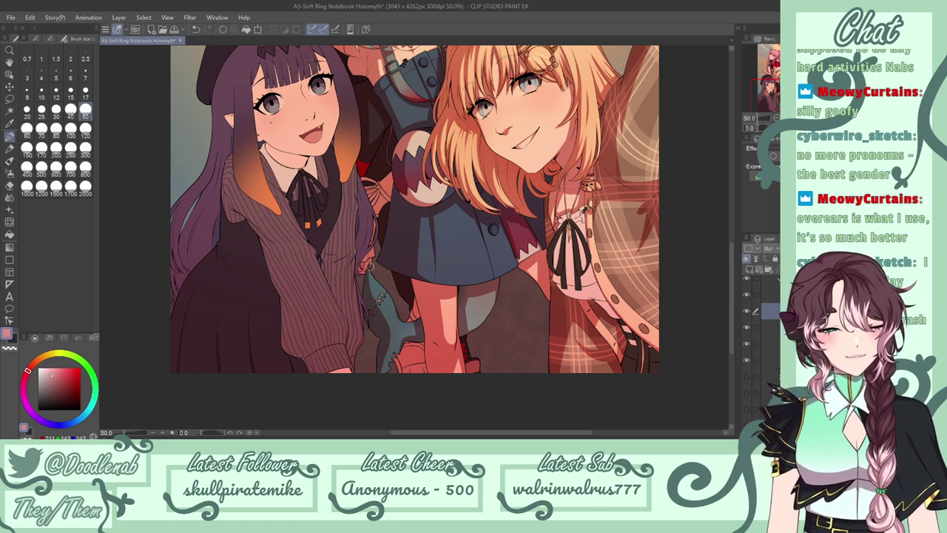
{"action": "key", "text": "ctrl+z"}
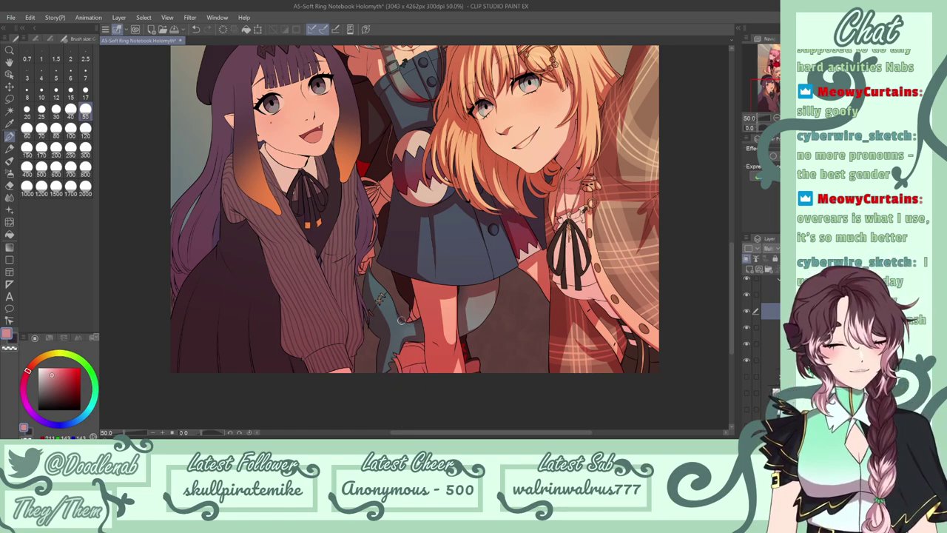
{"action": "key", "text": "ctrl+z"}
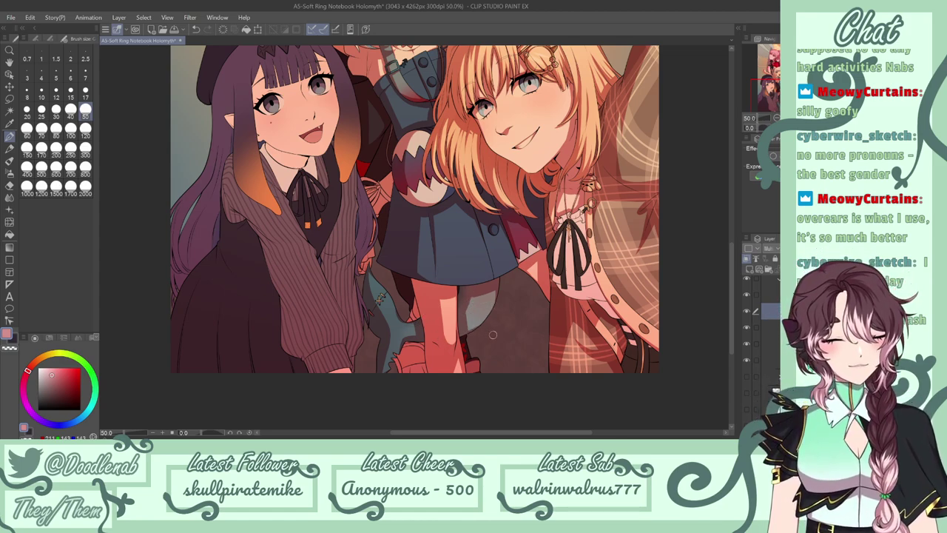
Outline the shadow on the lower pink blouse with brush size 17, save the illustration, and fill the shadow.
{"action": "mouse_move", "coordinate": [731, 285]}
{"action": "left_mouse_down"}
{"action": "mouse_move", "coordinate": [728, 237]}
{"action": "mouse_move", "coordinate": [725, 293]}
{"action": "mouse_move", "coordinate": [723, 273]}
{"action": "left_mouse_up"}
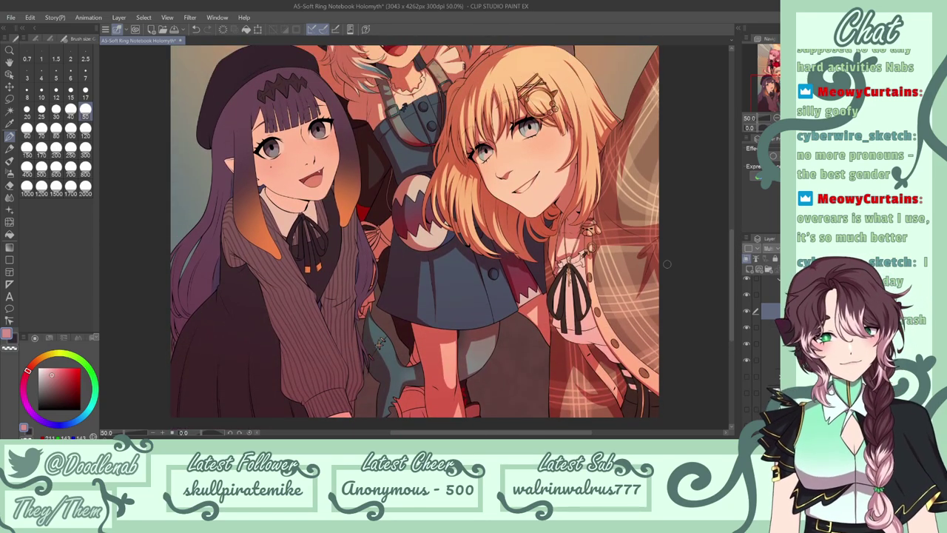
{"action": "left_click", "coordinate": [86, 93]}
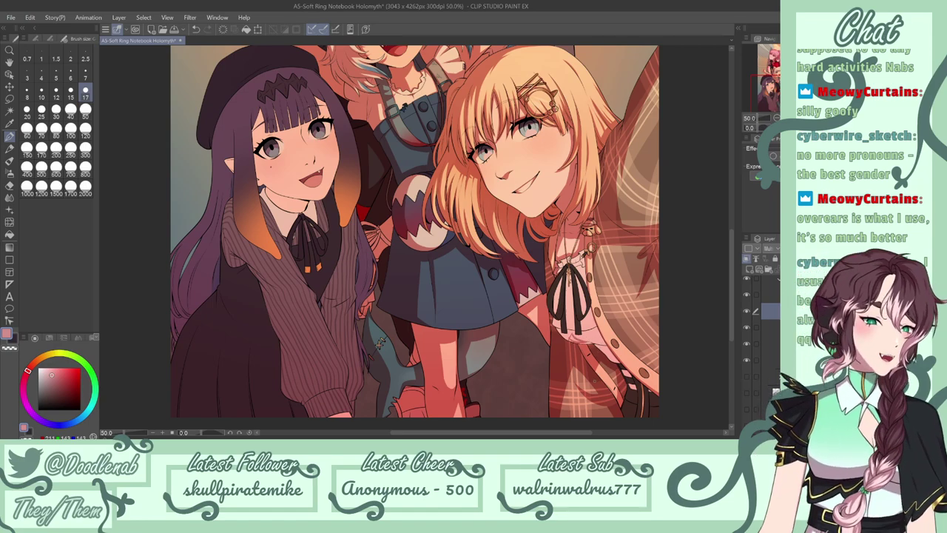
{"action": "key", "text": "ctrl+s"}
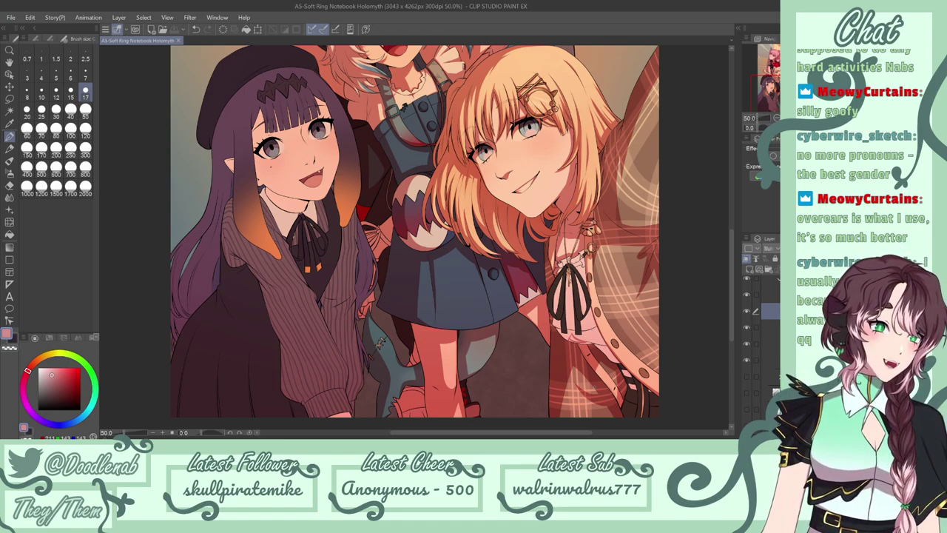
{"action": "left_click", "coordinate": [9, 234]}
{"action": "left_click", "coordinate": [589, 331]}
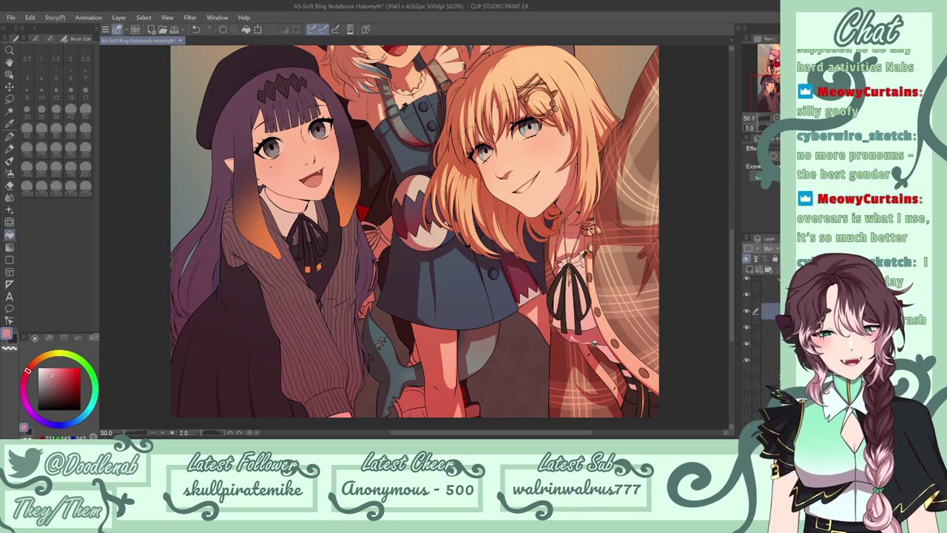
Shade the belt and straps inside the coat's lower opening, using brush size 40 for the larger area, and save.
{"action": "left_click", "coordinate": [9, 138]}
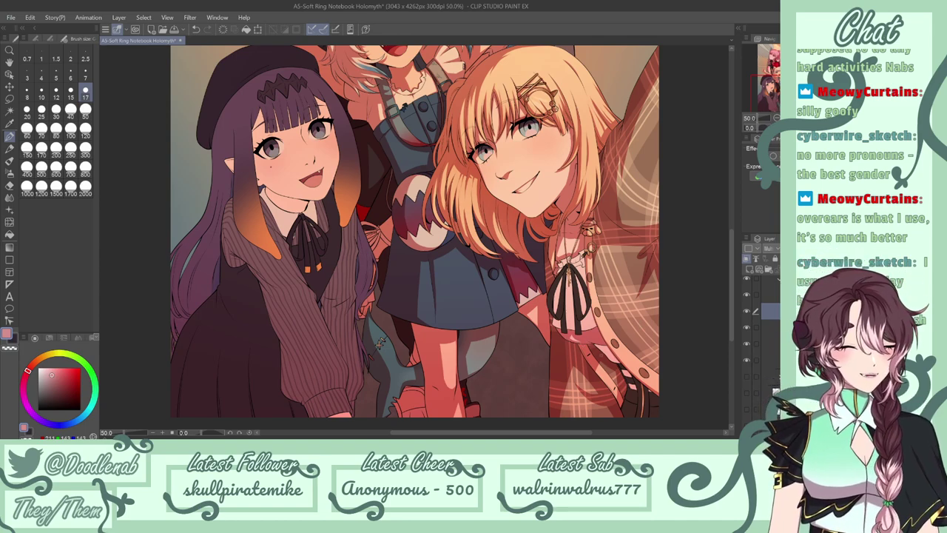
{"action": "left_click", "coordinate": [9, 234]}
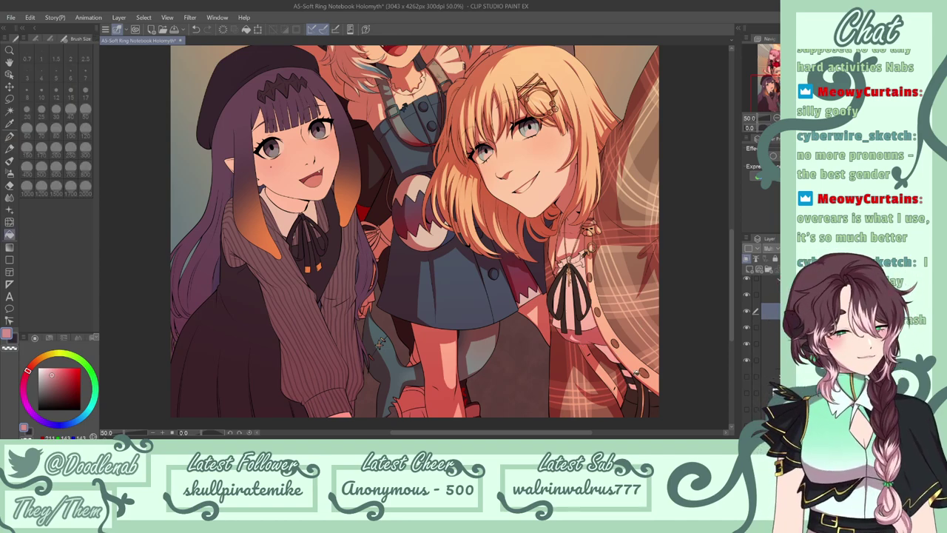
{"action": "key", "text": "p"}
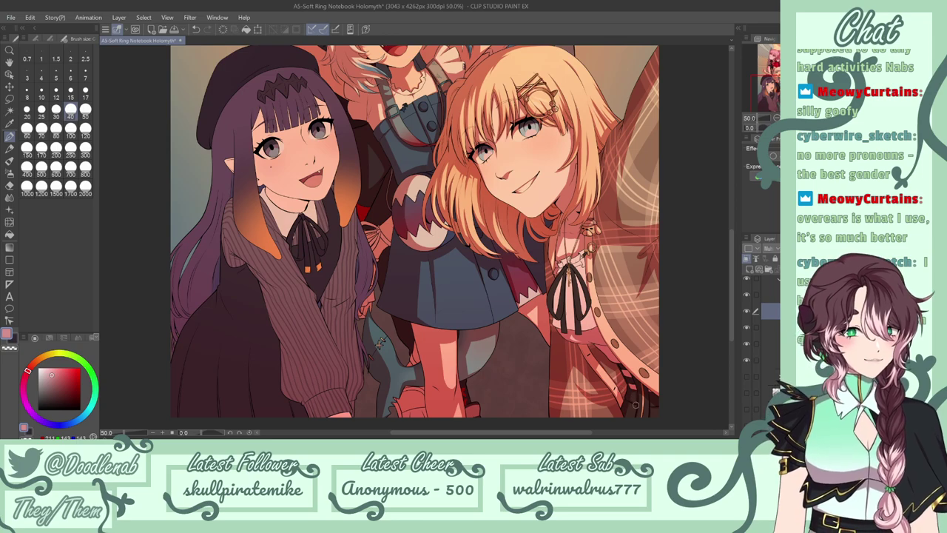
{"action": "key", "text": "ctrl+s"}
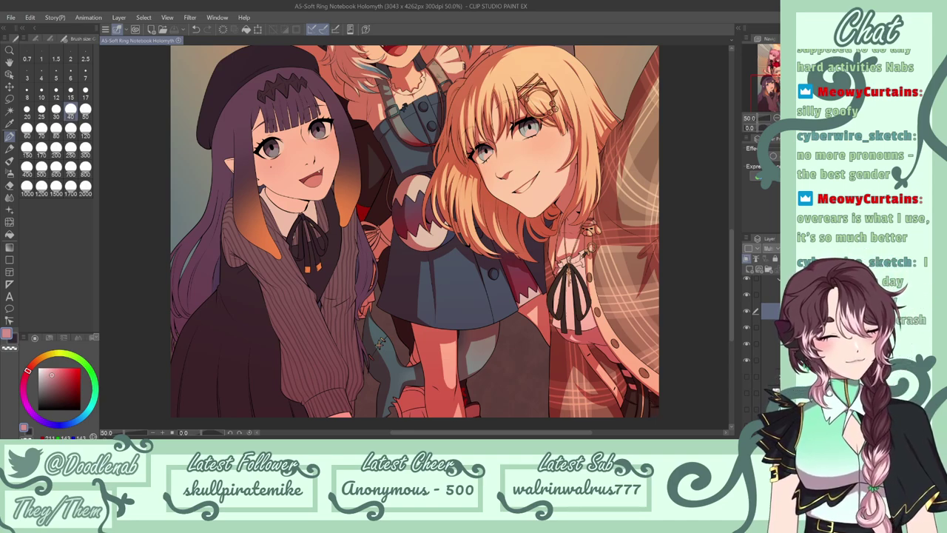
Add shadows on the pink blouse around the black ribbon, undo a misplaced stroke, and save the illustration.
{"action": "left_click_drag", "start_coordinate": [569, 267], "coordinate": [561, 263]}
{"action": "key", "text": "ctrl+z"}
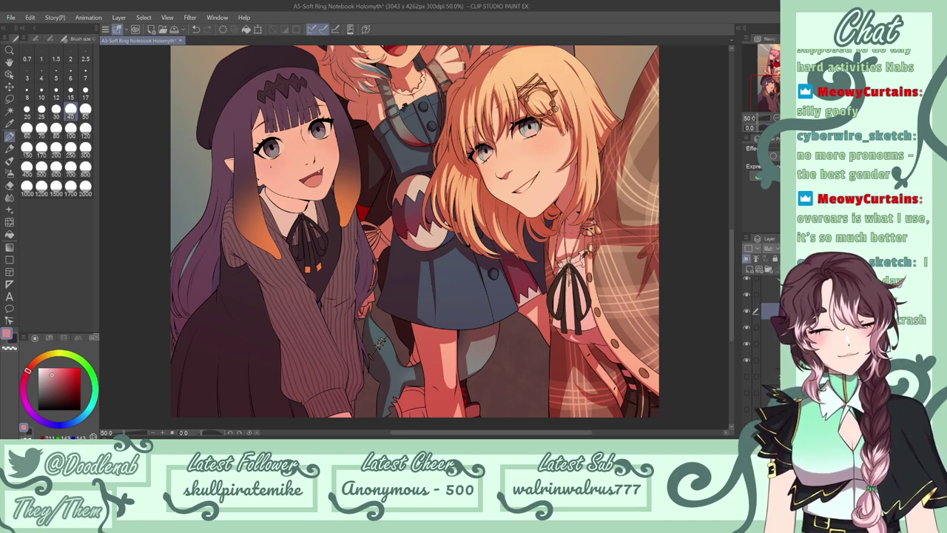
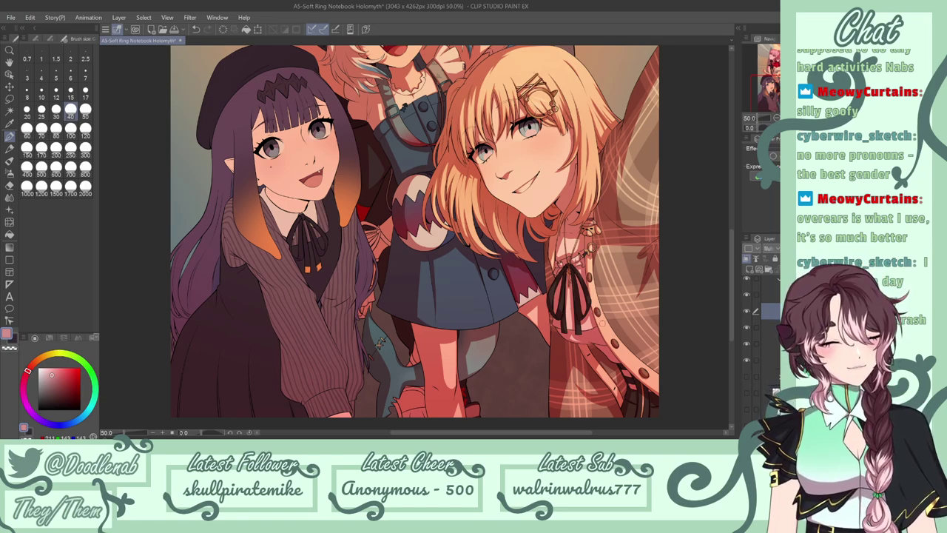
{"action": "key", "text": "ctrl+s"}
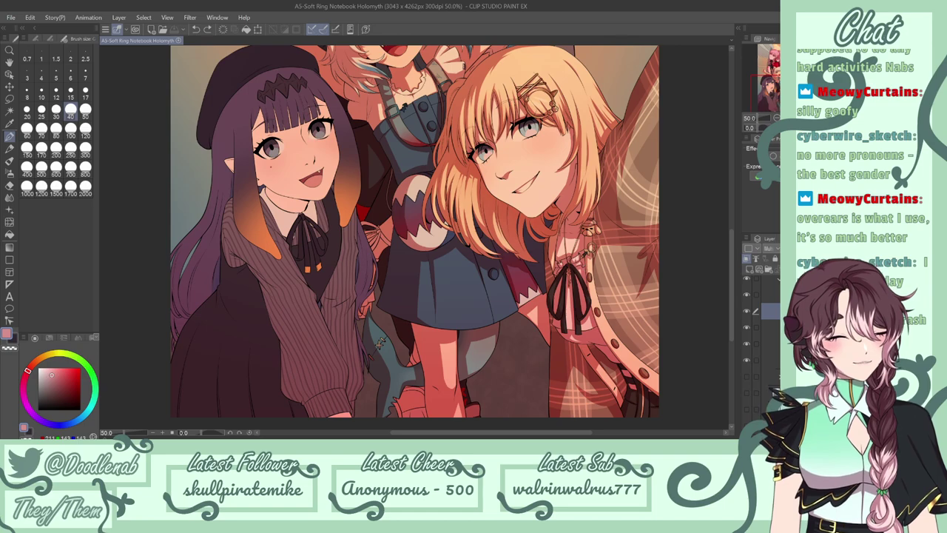
Draw a shadow stroke along the lower end of the coat's button band, undoing and redoing it to compare.
{"action": "left_click_drag", "start_coordinate": [594, 257], "coordinate": [593, 280]}
{"action": "key", "text": "ctrl+z"}
{"action": "key", "text": "ctrl+z"}
{"action": "left_click_drag", "start_coordinate": [623, 344], "coordinate": [664, 376]}
{"action": "key", "text": "ctrl+z"}
{"action": "mouse_move", "coordinate": [623, 341]}
{"action": "left_mouse_down"}
{"action": "mouse_move", "coordinate": [666, 380]}
{"action": "mouse_move", "coordinate": [661, 375]}
{"action": "left_mouse_up"}
{"action": "key", "text": "ctrl+z"}
{"action": "key", "text": "ctrl+y"}
{"action": "key", "text": "ctrl+z"}
{"action": "key", "text": "ctrl+y"}
Try shadow strokes down the button band beside the blouse, undo misplaced ones, and save the illustration.
{"action": "left_click_drag", "start_coordinate": [612, 325], "coordinate": [629, 351]}
{"action": "key", "text": "ctrl+z"}
{"action": "left_click_drag", "start_coordinate": [596, 289], "coordinate": [631, 354]}
{"action": "key", "text": "ctrl+z"}
{"action": "key", "text": "ctrl+y"}
{"action": "key", "text": "ctrl+z"}
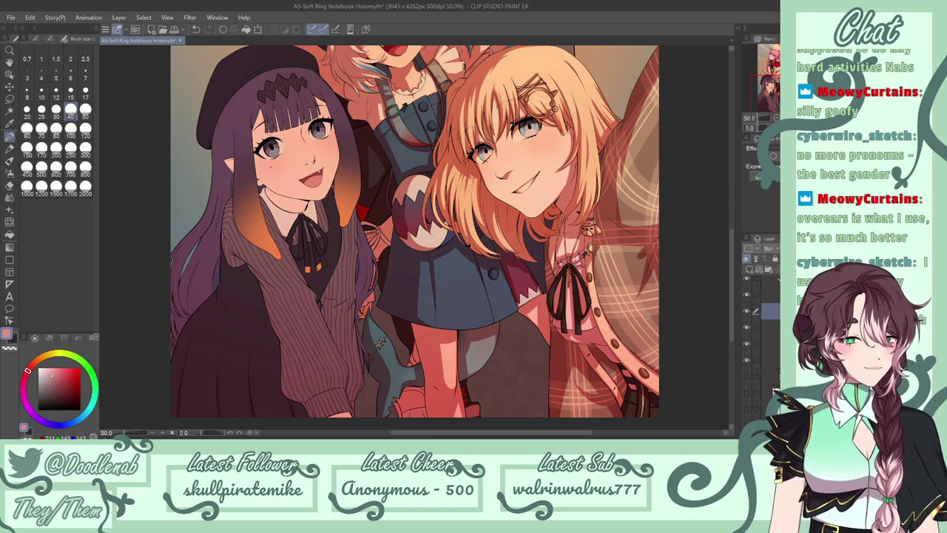
{"action": "key", "text": "e"}
{"action": "key", "text": "p"}
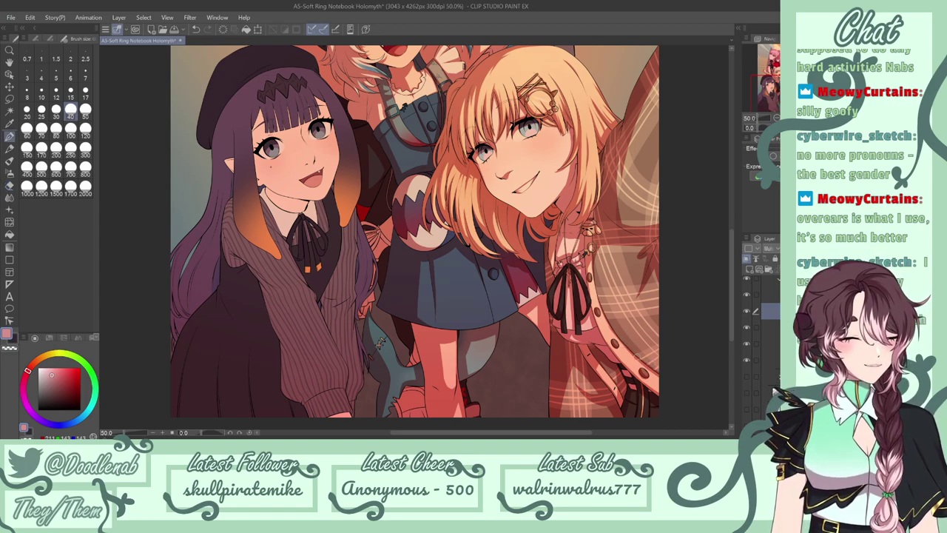
{"action": "key", "text": "ctrl+s"}
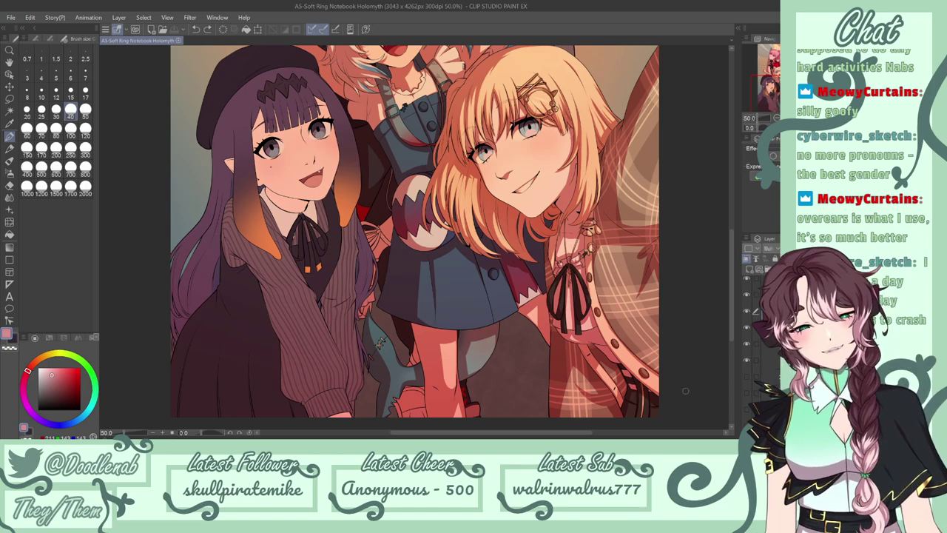
Draw fold shadows on the raised sleeve of the plaid coat and save the illustration.
{"action": "key", "text": "ctrl+z"}
{"action": "left_click_drag", "start_coordinate": [646, 156], "coordinate": [657, 198]}
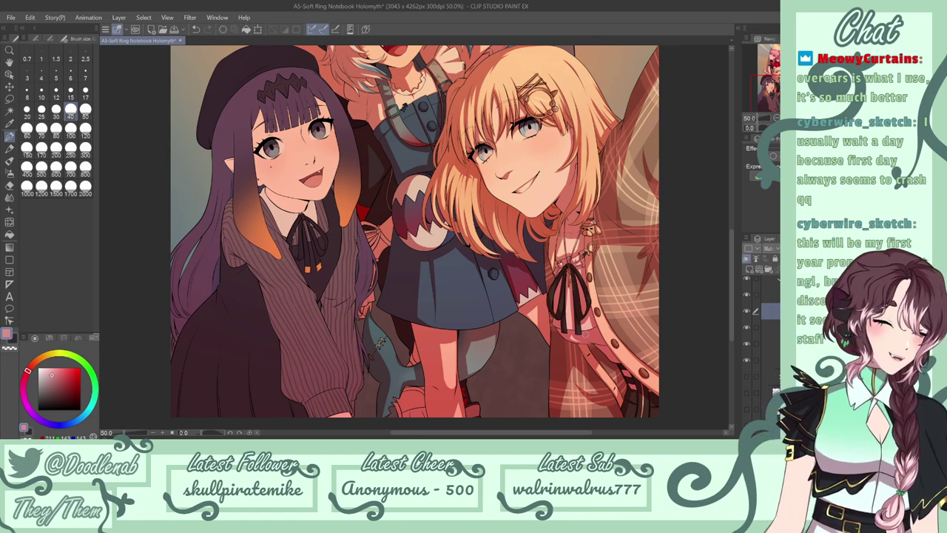
{"action": "key", "text": "ctrl+s"}
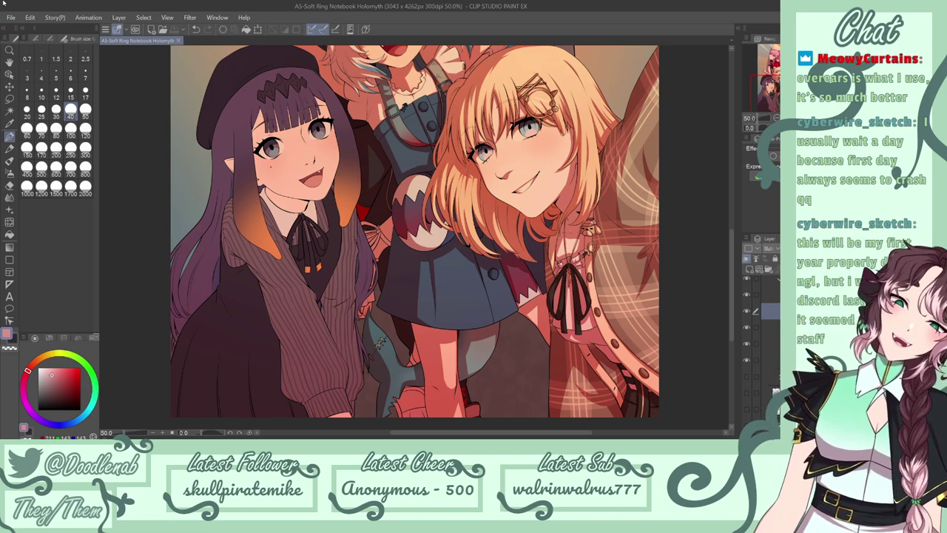
{"action": "left_click_drag", "start_coordinate": [231, 344], "coordinate": [223, 416]}
{"action": "key", "text": "ctrl+z"}
{"action": "left_click_drag", "start_coordinate": [229, 334], "coordinate": [224, 416]}
{"action": "key", "text": "ctrl+z"}
{"action": "left_click_drag", "start_coordinate": [231, 329], "coordinate": [270, 367]}
{"action": "key", "text": "ctrl+z"}
{"action": "left_click_drag", "start_coordinate": [229, 334], "coordinate": [238, 317]}
{"action": "key", "text": "ctrl+z"}
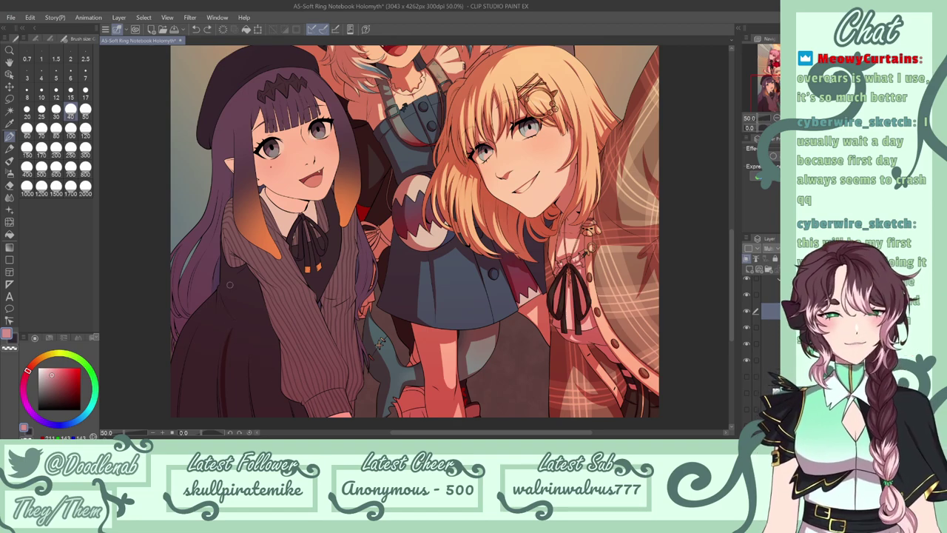
{"action": "key", "text": "ctrl+z"}
Draw fold shadows on the purple-haired character's black cape beside the ribbed sleeve, alternating pen and eraser and undoing misplaced strokes.
{"action": "left_click_drag", "start_coordinate": [224, 319], "coordinate": [238, 344]}
{"action": "key", "text": "e"}
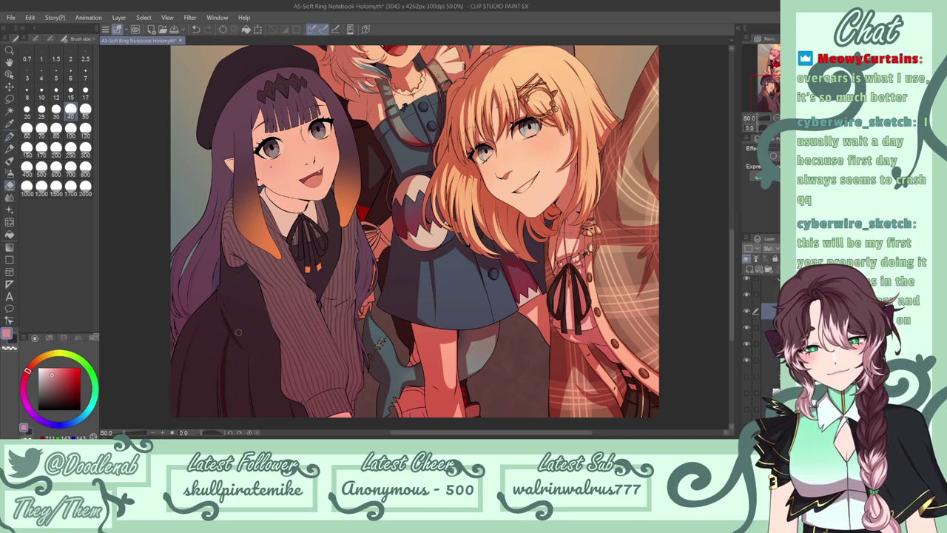
{"action": "key", "text": "p"}
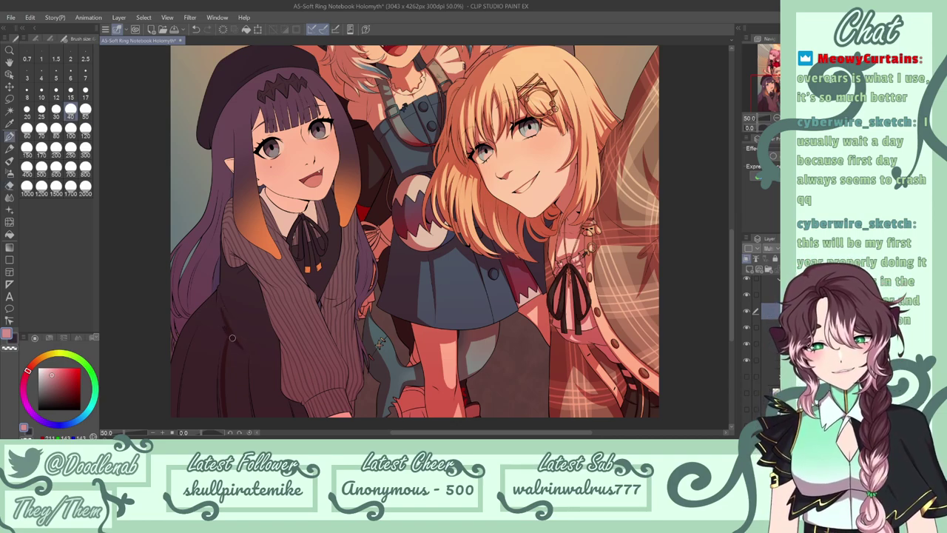
{"action": "key", "text": "e"}
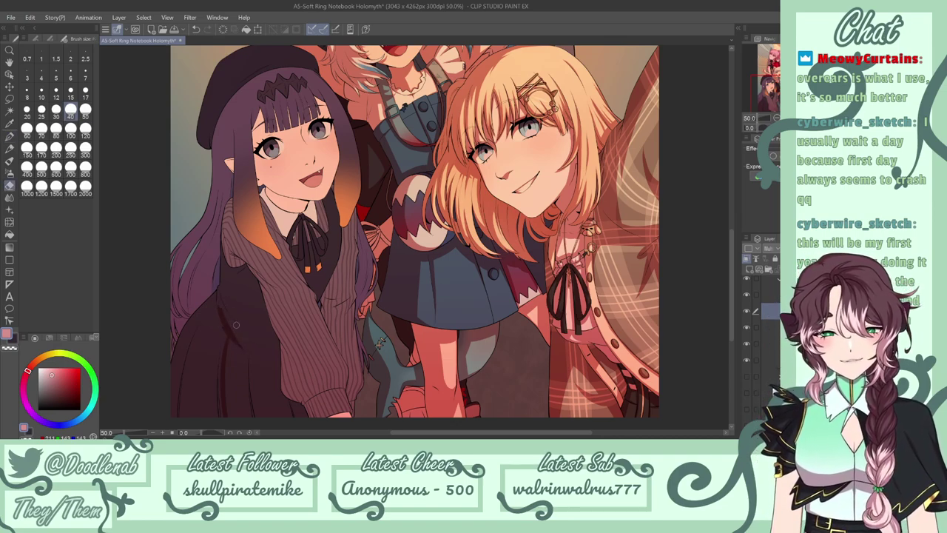
{"action": "key", "text": "p"}
{"action": "left_click_drag", "start_coordinate": [224, 313], "coordinate": [245, 331]}
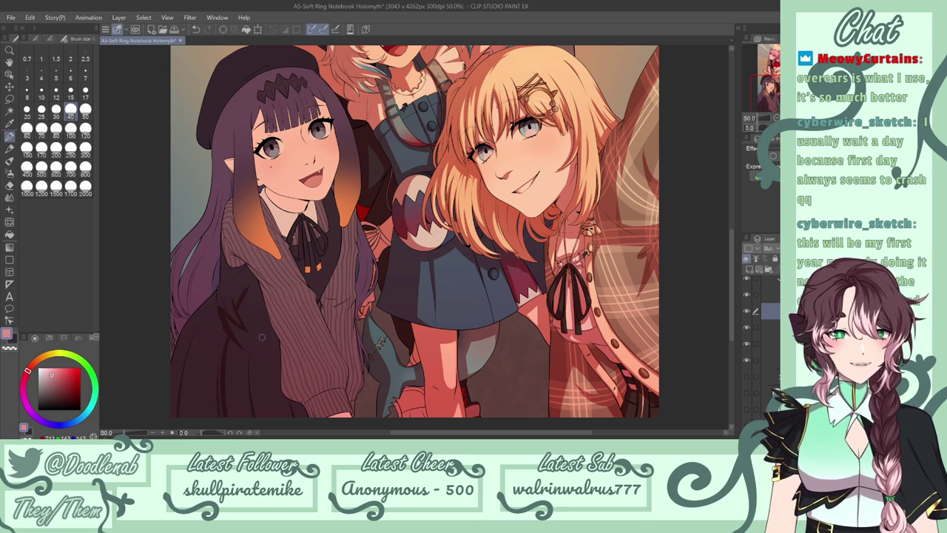
{"action": "key", "text": "ctrl+z"}
{"action": "left_click_drag", "start_coordinate": [246, 289], "coordinate": [264, 394]}
{"action": "key", "text": "ctrl+z"}
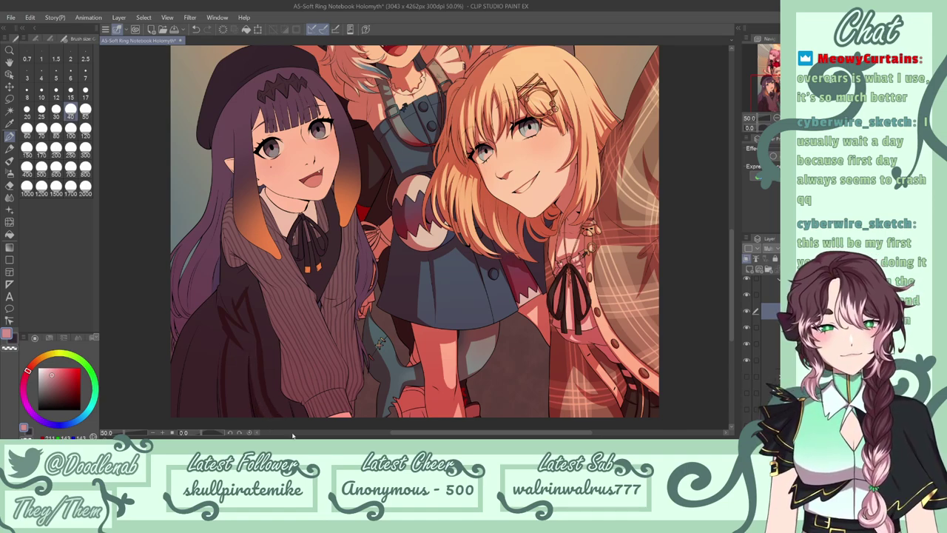
Fill the outlined shadow areas of the black cape with the reddish shadow colour.
{"action": "left_click", "coordinate": [9, 235]}
{"action": "left_click", "coordinate": [211, 313]}
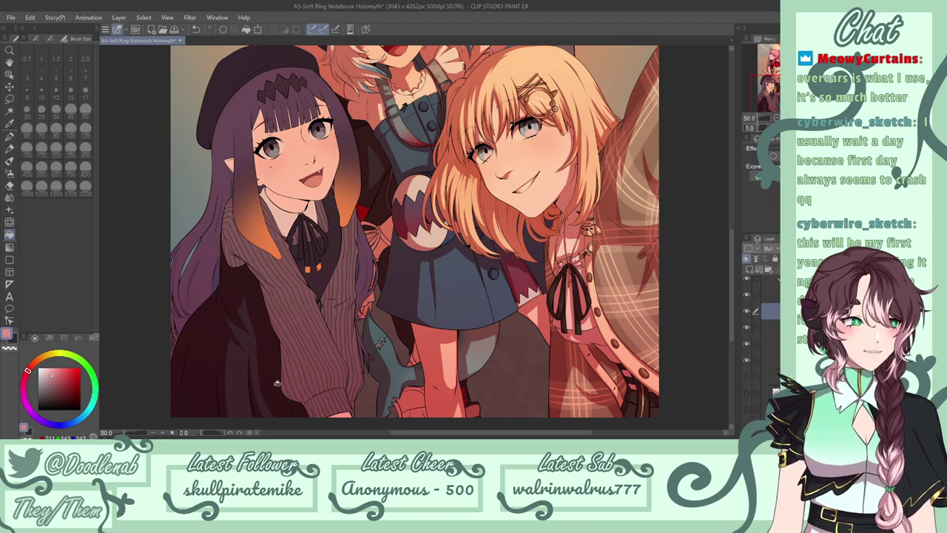
{"action": "key", "text": "p"}
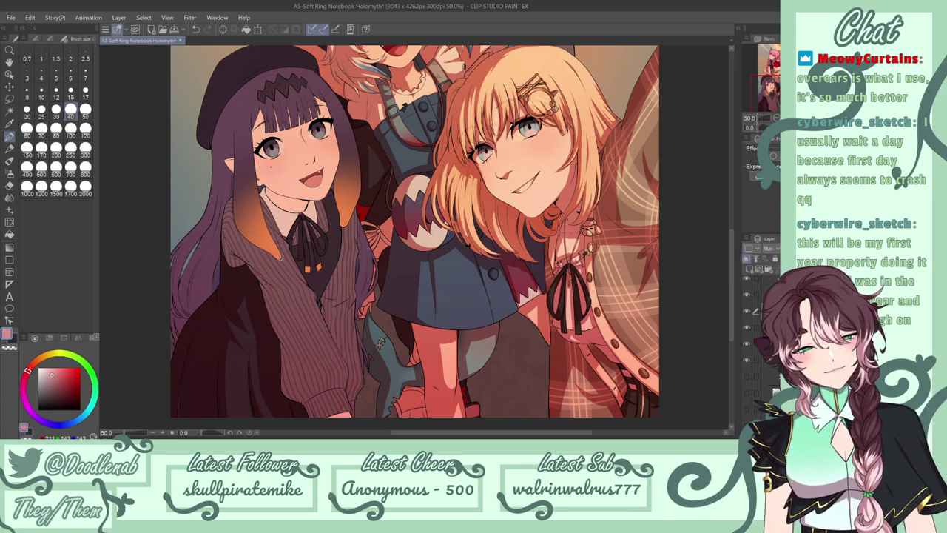
Outline shadow shapes along the long purple hair and beside the face, undoing misplaced strokes.
{"action": "key", "text": "ctrl+z"}
{"action": "left_click_drag", "start_coordinate": [276, 256], "coordinate": [250, 230]}
{"action": "key", "text": "ctrl+z"}
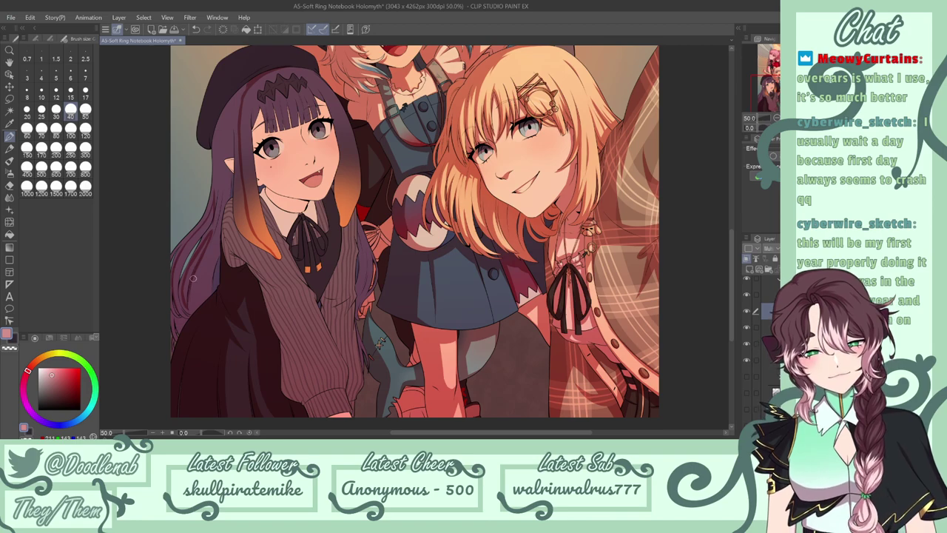
{"action": "key", "text": "ctrl+z"}
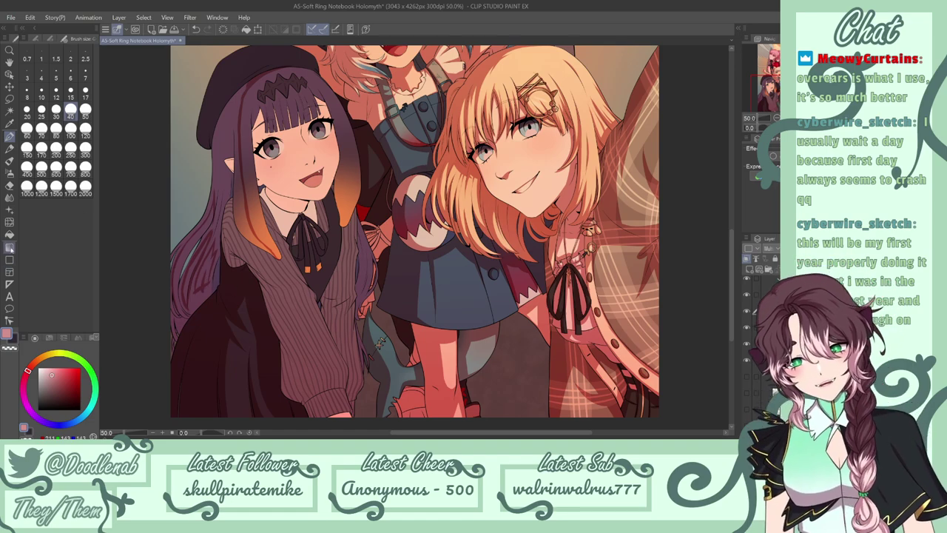
Fill the outlined shadow areas of the long purple hair and save the illustration.
{"action": "left_click", "coordinate": [10, 234]}
{"action": "left_click", "coordinate": [243, 171]}
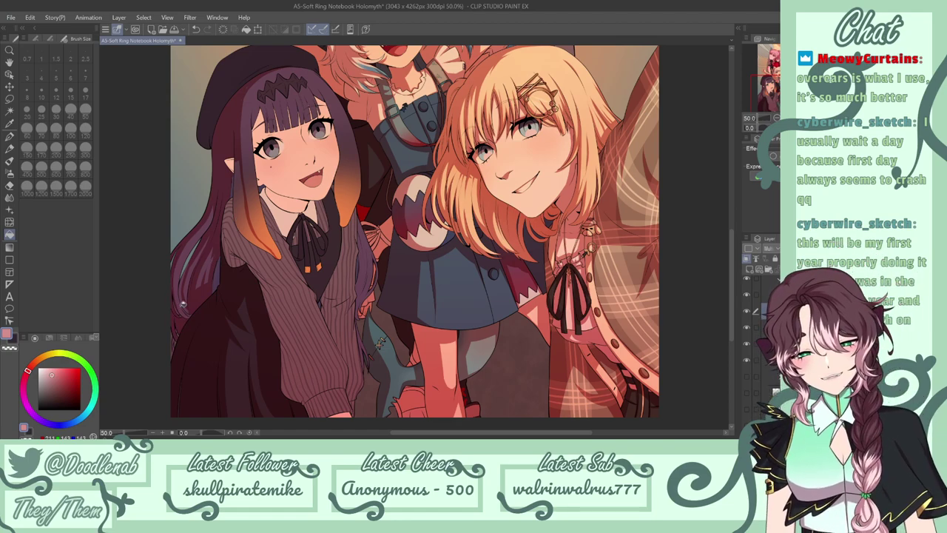
{"action": "left_click", "coordinate": [9, 138]}
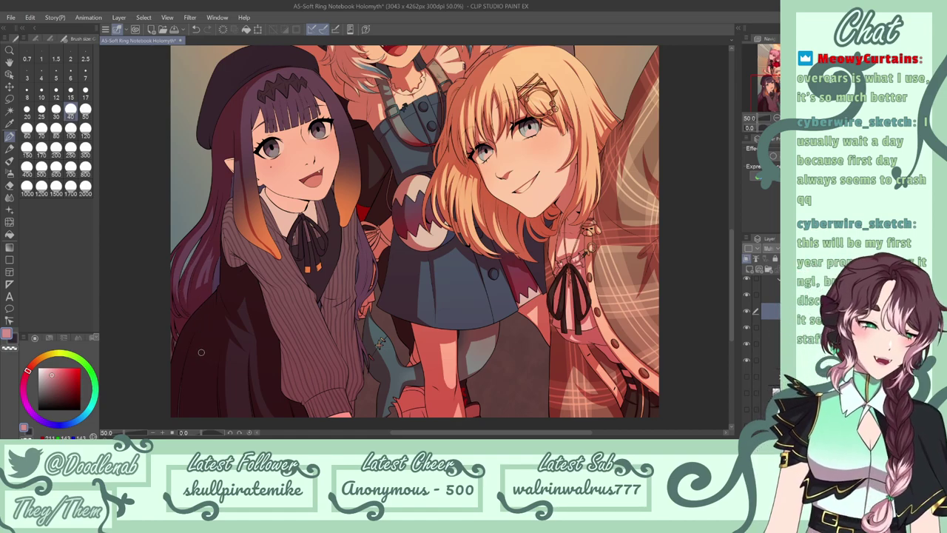
{"action": "key", "text": "ctrl+s"}
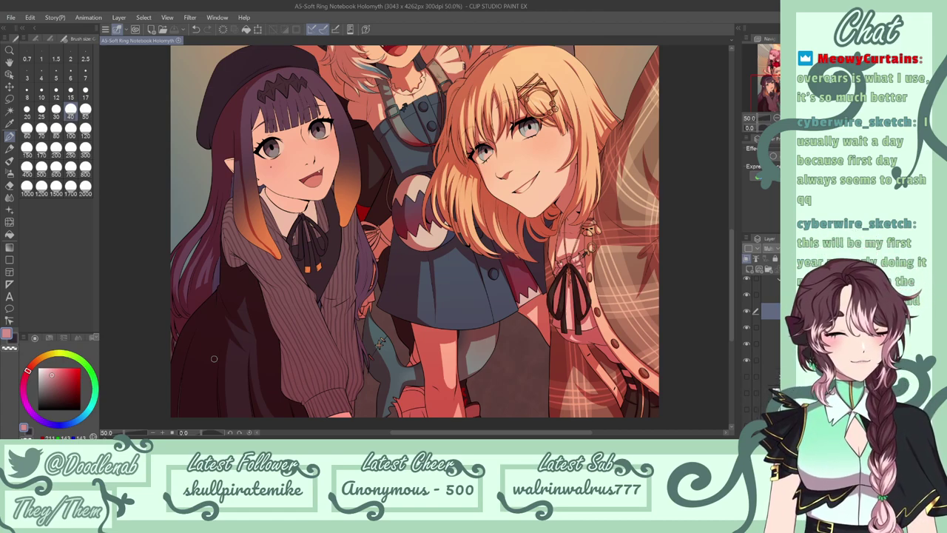
Fill the shadow on the orange hair tip over the cardigan and shade the pointed ear, undoing a misplaced stroke.
{"action": "left_click", "coordinate": [10, 234]}
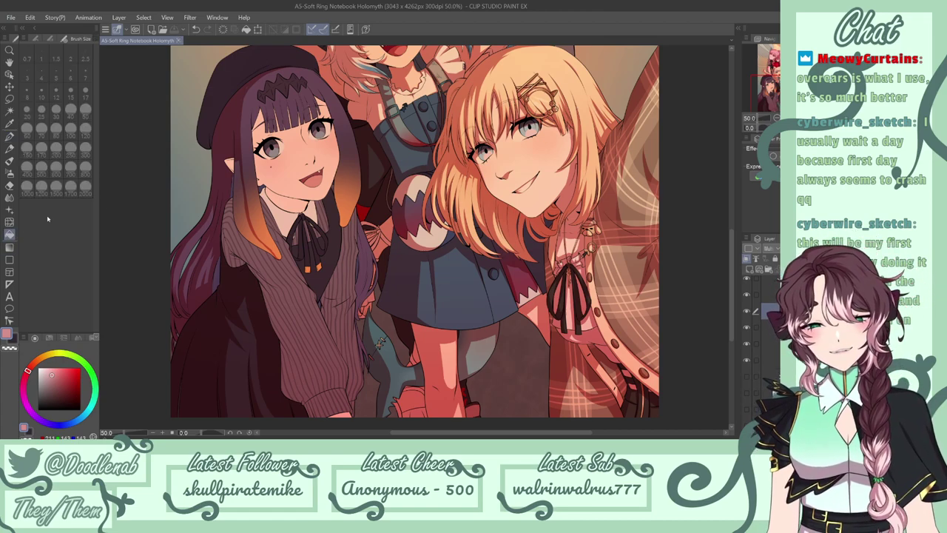
{"action": "mouse_move", "coordinate": [250, 232]}
{"action": "left_mouse_down"}
{"action": "mouse_move", "coordinate": [242, 172]}
{"action": "mouse_move", "coordinate": [243, 200]}
{"action": "mouse_move", "coordinate": [261, 216]}
{"action": "mouse_move", "coordinate": [248, 208]}
{"action": "mouse_move", "coordinate": [259, 234]}
{"action": "left_mouse_up"}
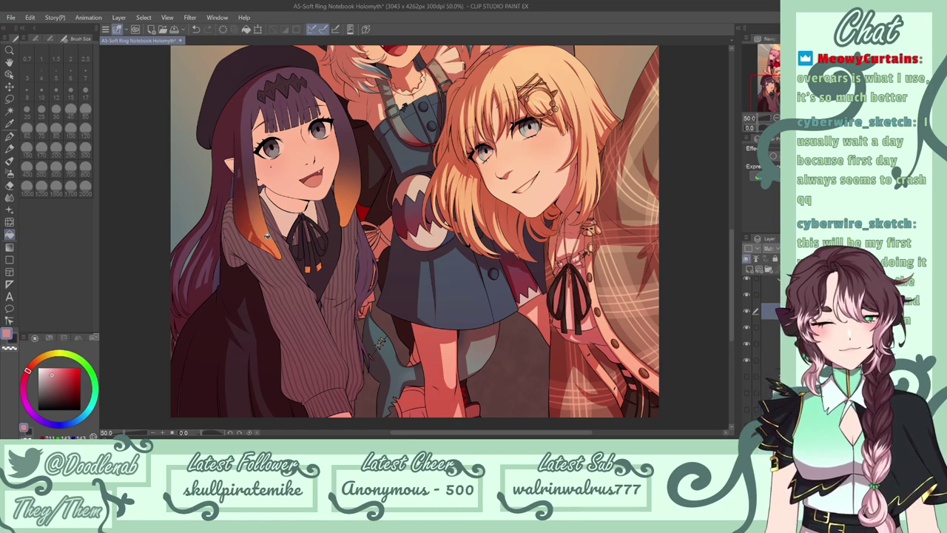
{"action": "left_click", "coordinate": [10, 132]}
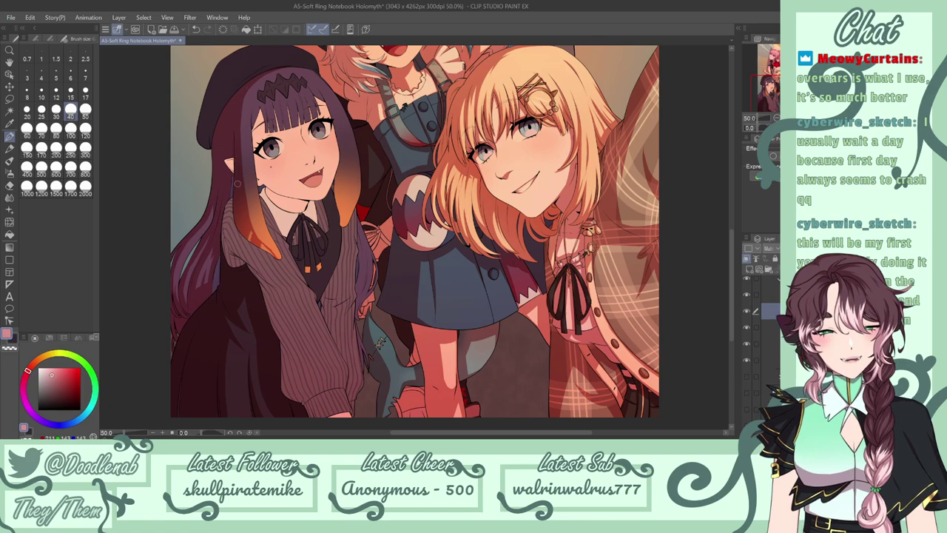
{"action": "left_click_drag", "start_coordinate": [233, 180], "coordinate": [231, 163]}
{"action": "key", "text": "ctrl+z"}
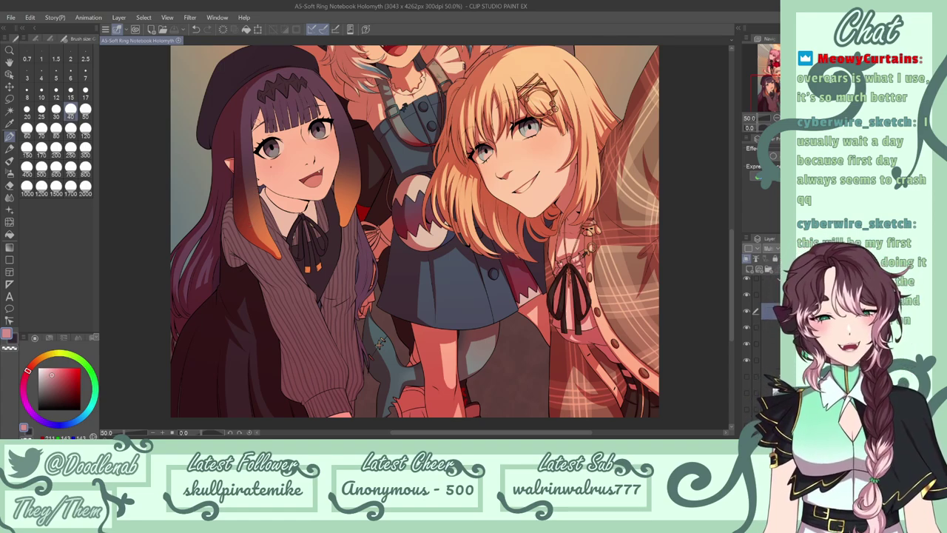
Outline the shadow shapes on the black beret and fill them with the shadow colour.
{"action": "left_click_drag", "start_coordinate": [237, 124], "coordinate": [245, 98]}
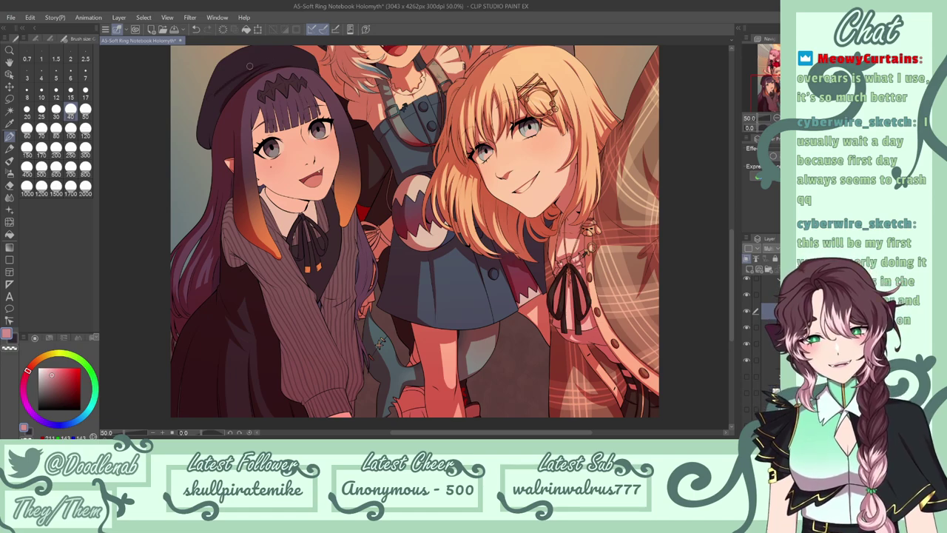
{"action": "left_click_drag", "start_coordinate": [733, 246], "coordinate": [735, 210]}
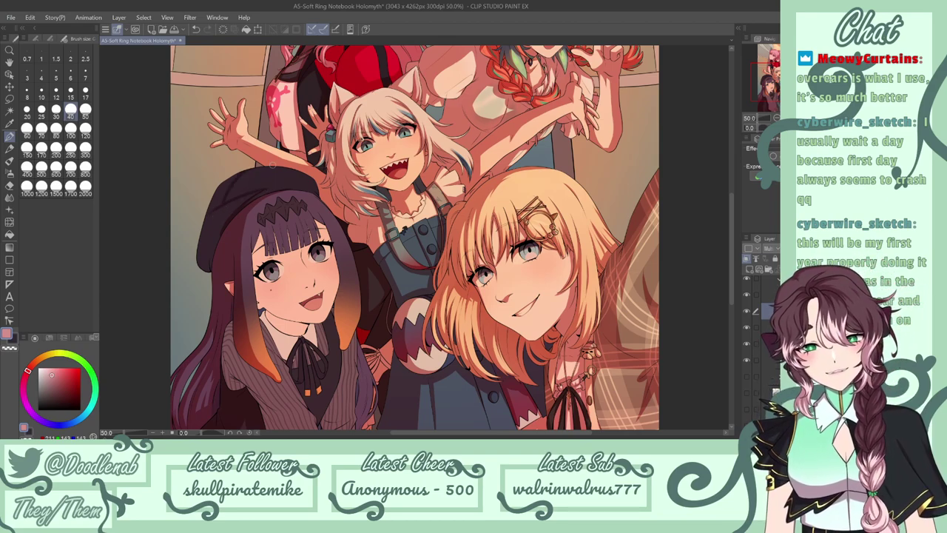
{"action": "left_click", "coordinate": [9, 235]}
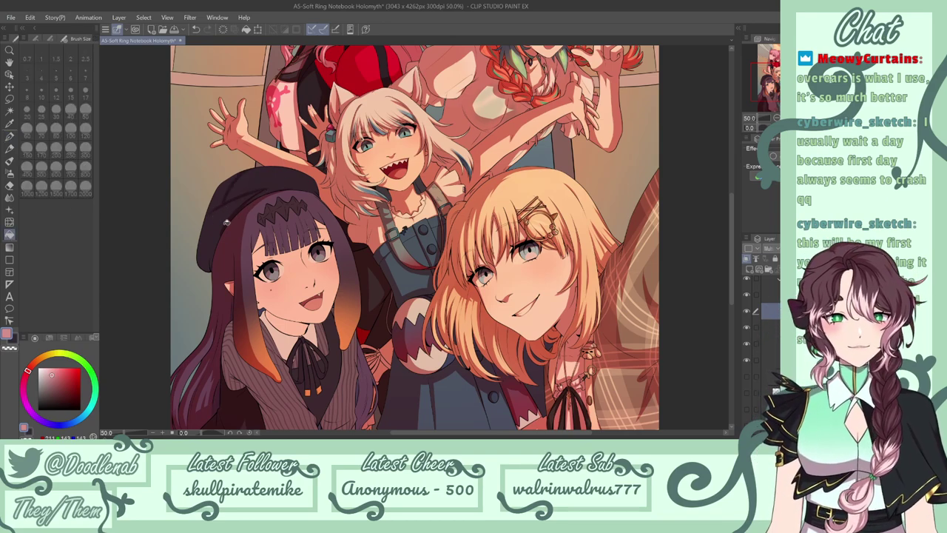
{"action": "left_click", "coordinate": [9, 136]}
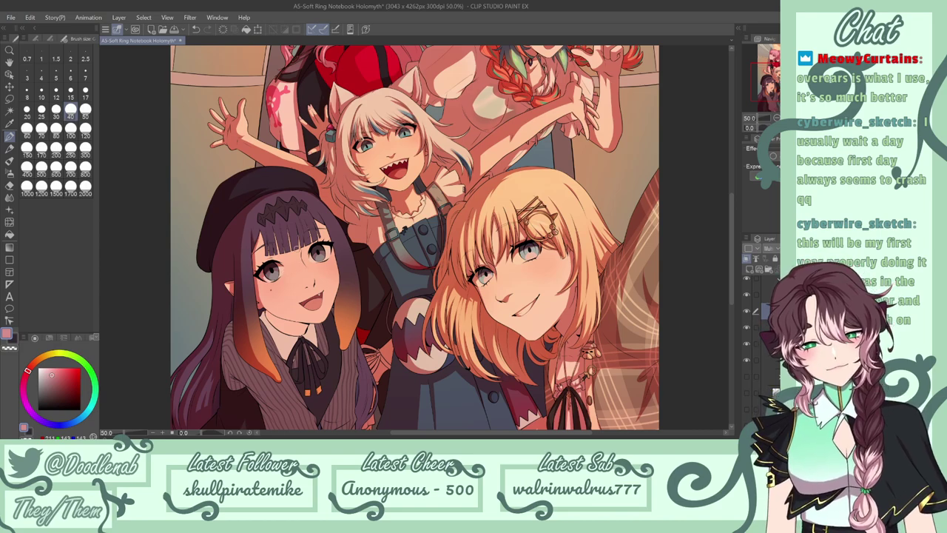
Try shadow strokes over and beside the purple-haired character's eye and undo them.
{"action": "key", "text": "e"}
{"action": "key", "text": "ctrl+z"}
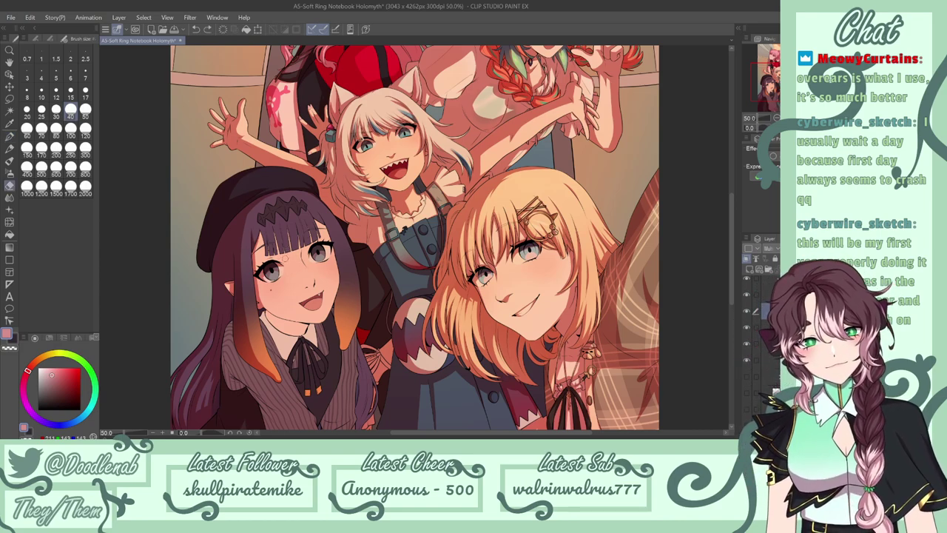
{"action": "key", "text": "p"}
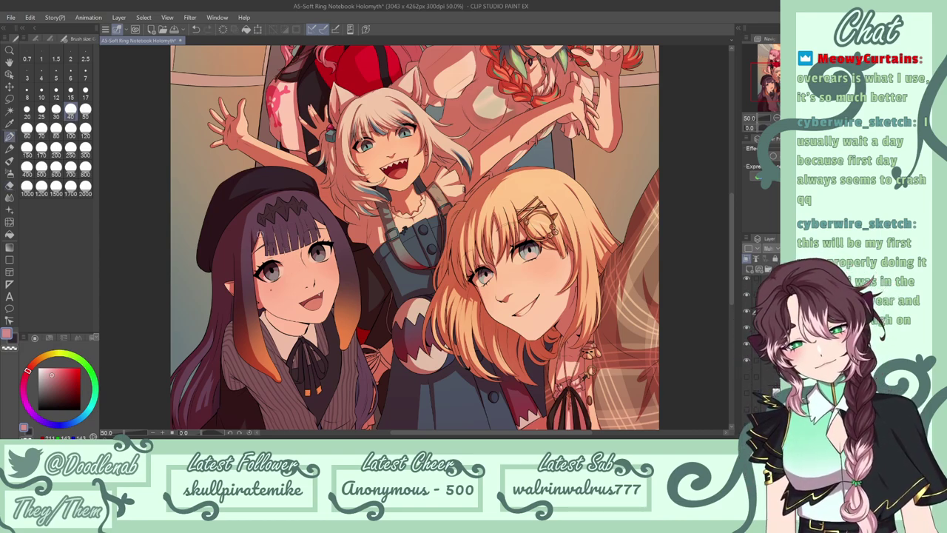
{"action": "left_click_drag", "start_coordinate": [259, 277], "coordinate": [265, 279]}
{"action": "key", "text": "ctrl+z"}
{"action": "left_click_drag", "start_coordinate": [260, 235], "coordinate": [264, 249]}
{"action": "key", "text": "ctrl+z"}
{"action": "key", "text": "ctrl+z"}
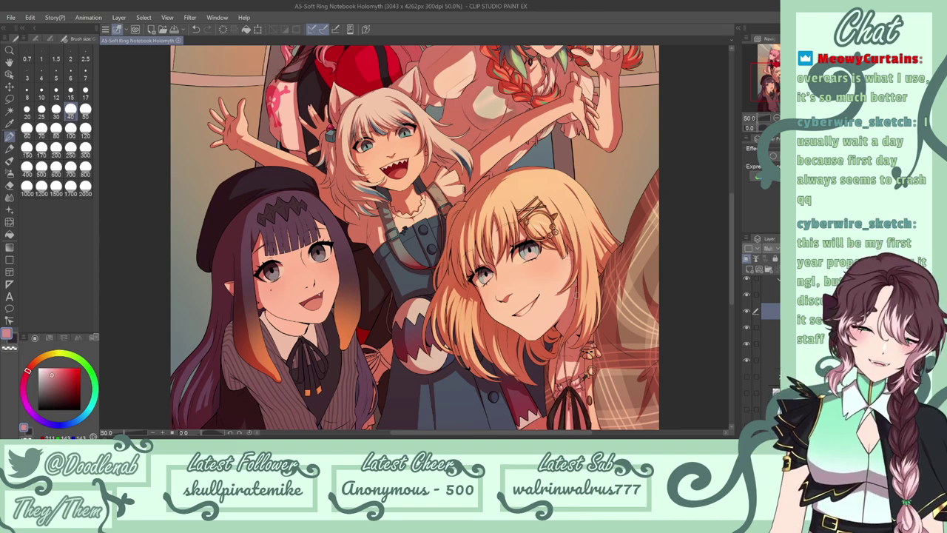
Add a small shadow touch where the blonde character's hair meets her neck.
{"action": "left_click", "coordinate": [576, 295]}
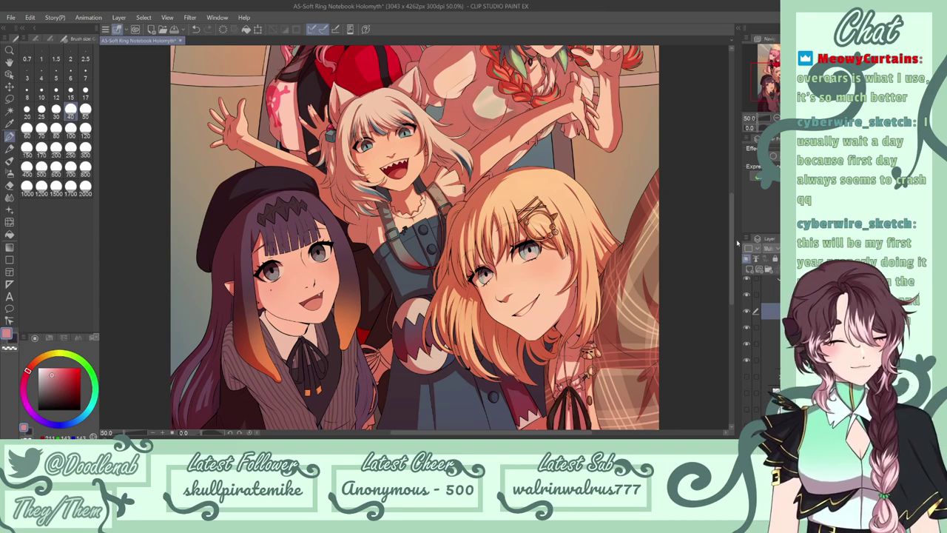
{"action": "scroll", "coordinate": [738, 245], "scroll_direction": "down", "scroll_amount": 5}
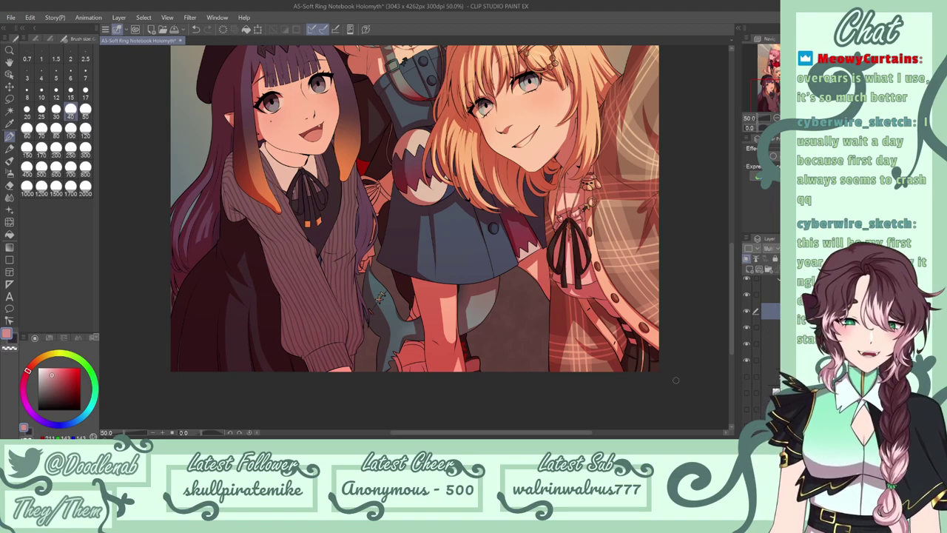
{"action": "left_click_drag", "start_coordinate": [732, 289], "coordinate": [735, 225]}
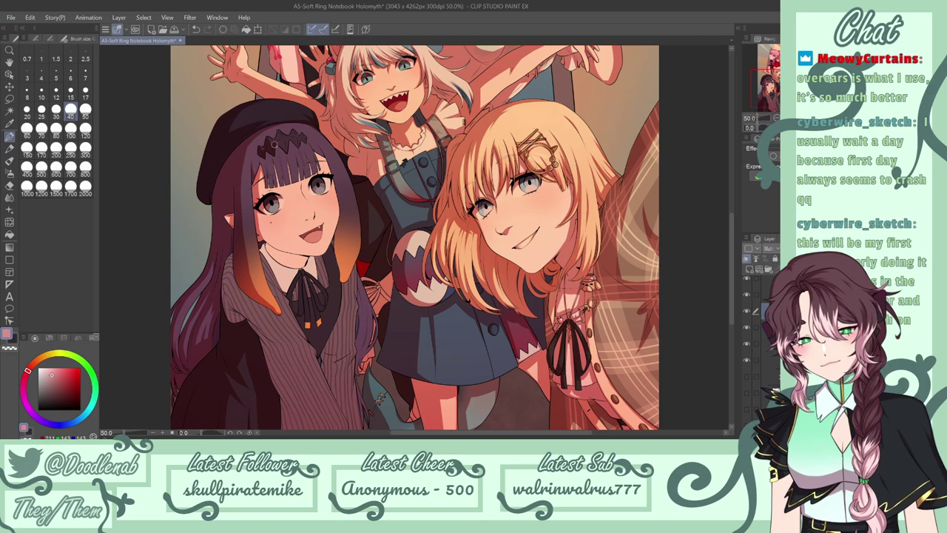
Shade the facets of the spiky black headpiece above the purple bangs, cleaning the shadow edges with the eraser.
{"action": "key", "text": "e"}
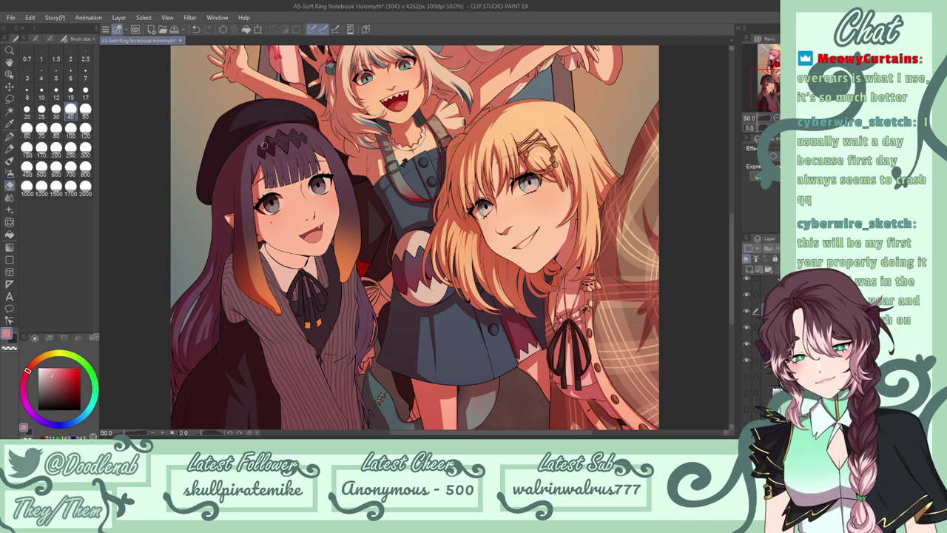
{"action": "key", "text": "p"}
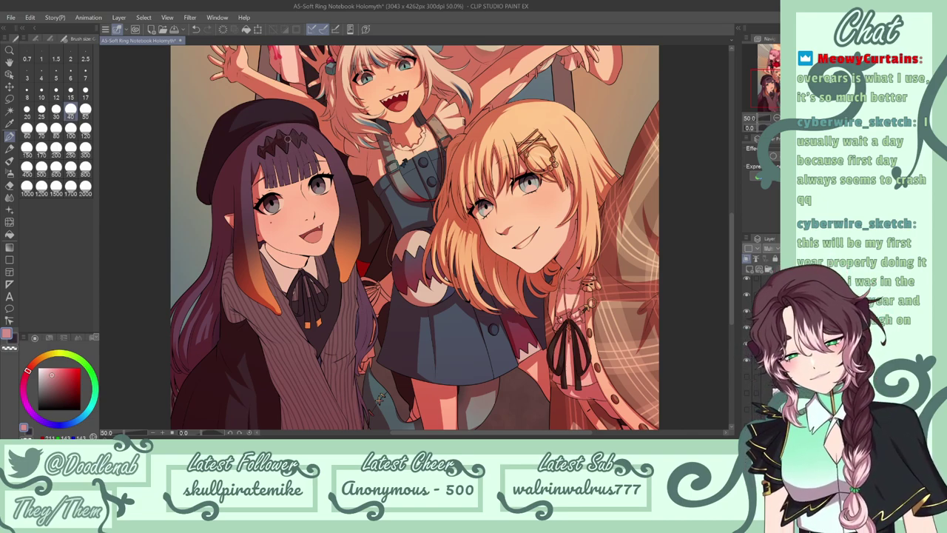
{"action": "key", "text": "e"}
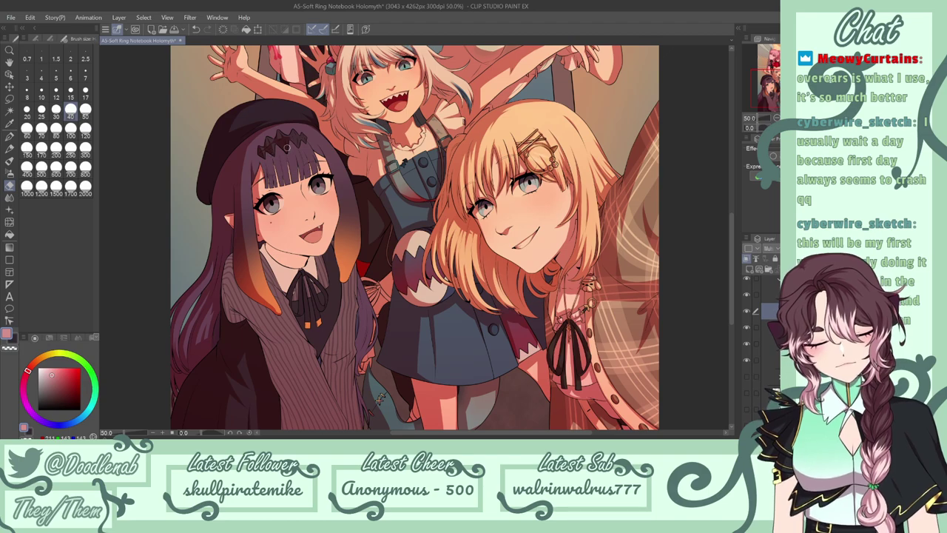
{"action": "key", "text": "p"}
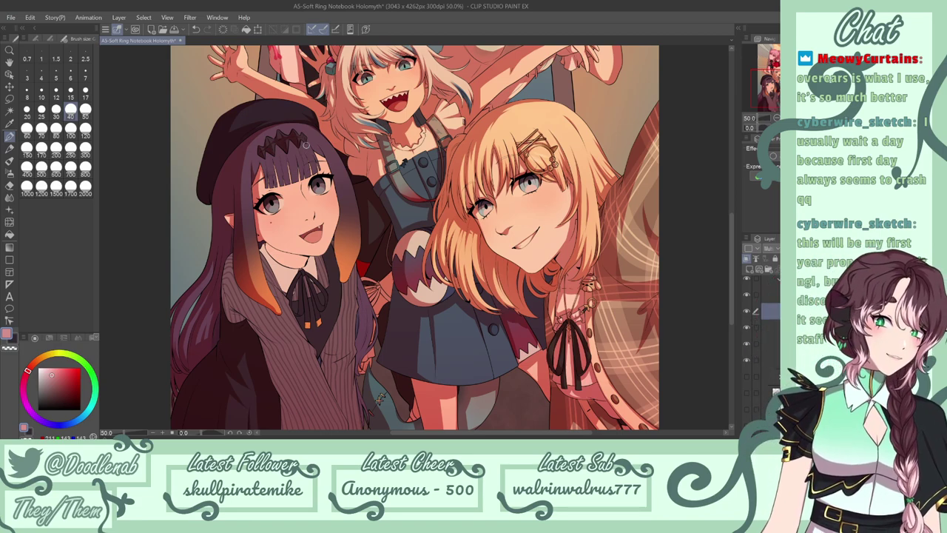
{"action": "key", "text": "e"}
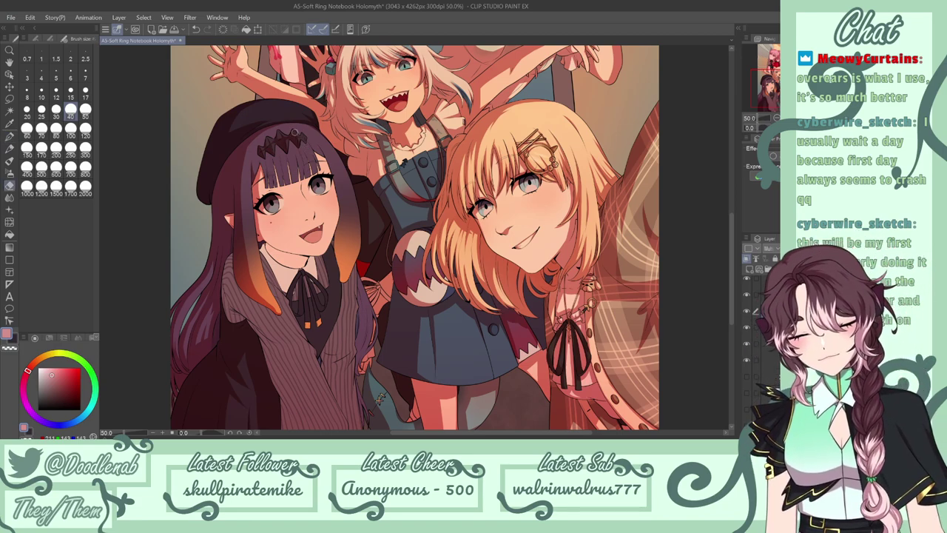
Outline and fill the shadow on the orange-tipped hair lock on the blonde character's side of the face.
{"action": "key", "text": "p"}
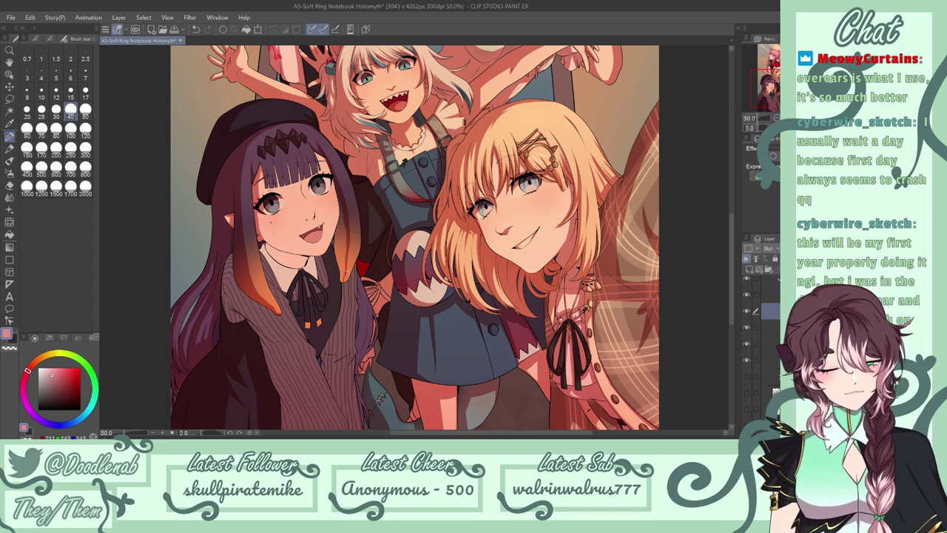
{"action": "key", "text": "g"}
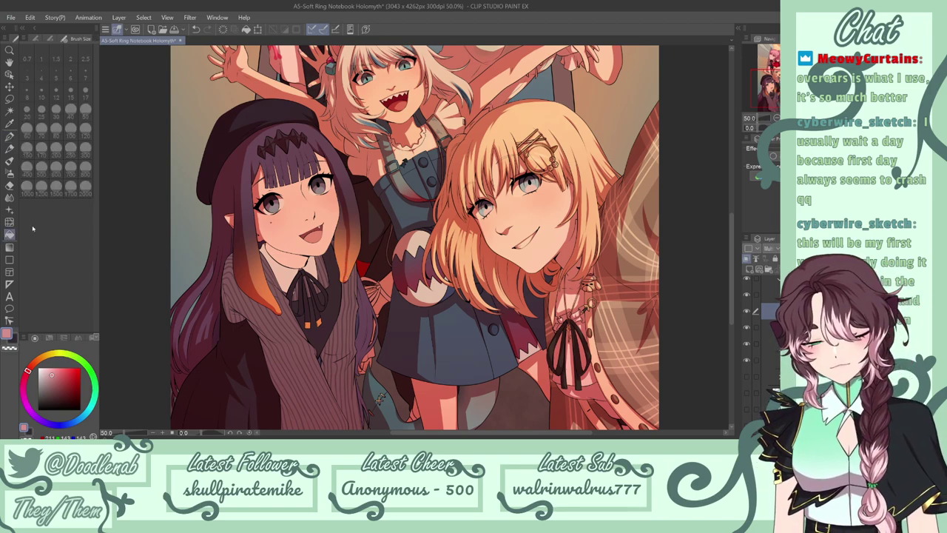
{"action": "key", "text": "p"}
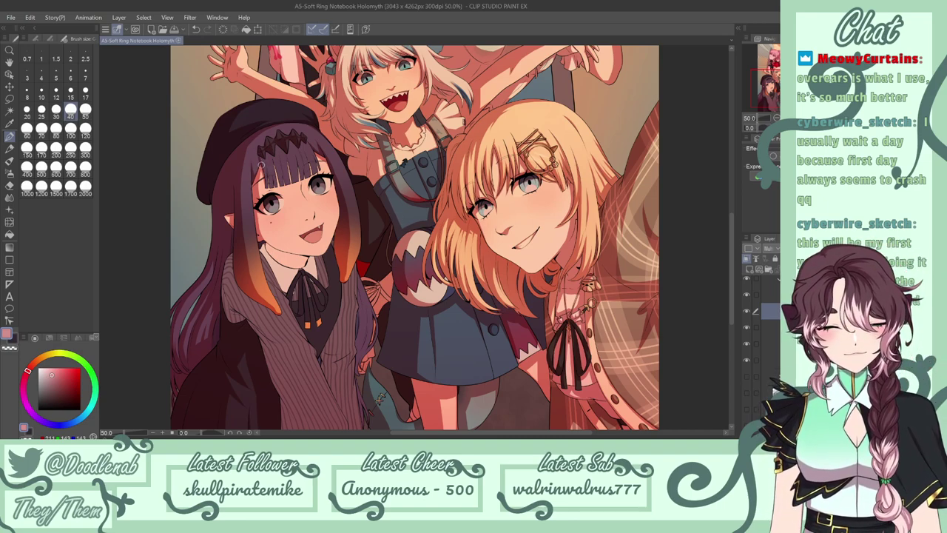
Touch up the shadow edges on the purple bangs around the headpiece and eye, and save the illustration.
{"action": "key", "text": "ctrl+z"}
{"action": "left_click_drag", "start_coordinate": [260, 159], "coordinate": [259, 162]}
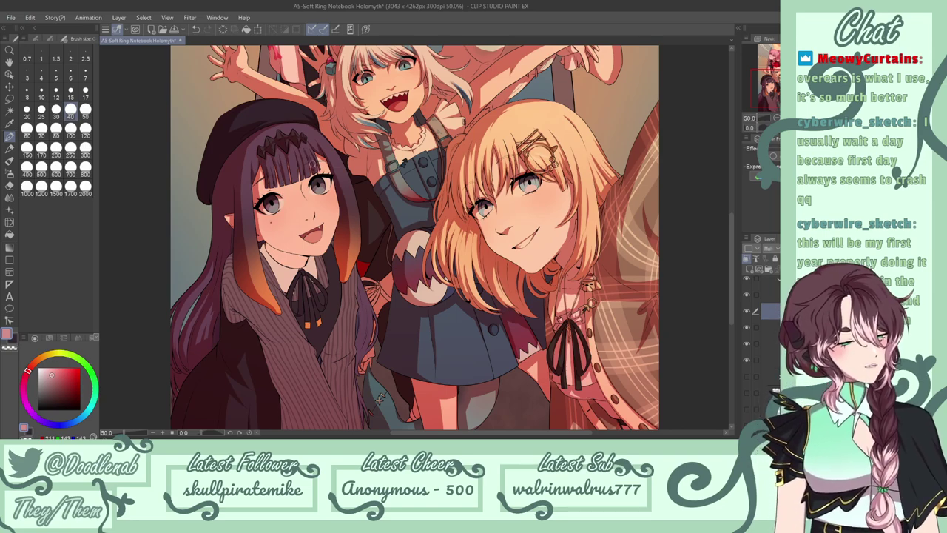
{"action": "key", "text": "e"}
{"action": "key", "text": "p"}
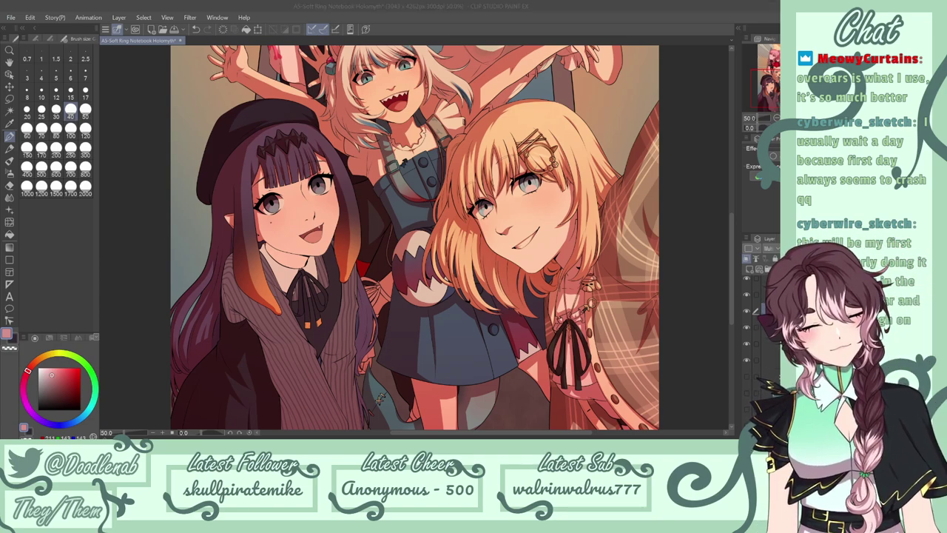
{"action": "left_click", "coordinate": [325, 175]}
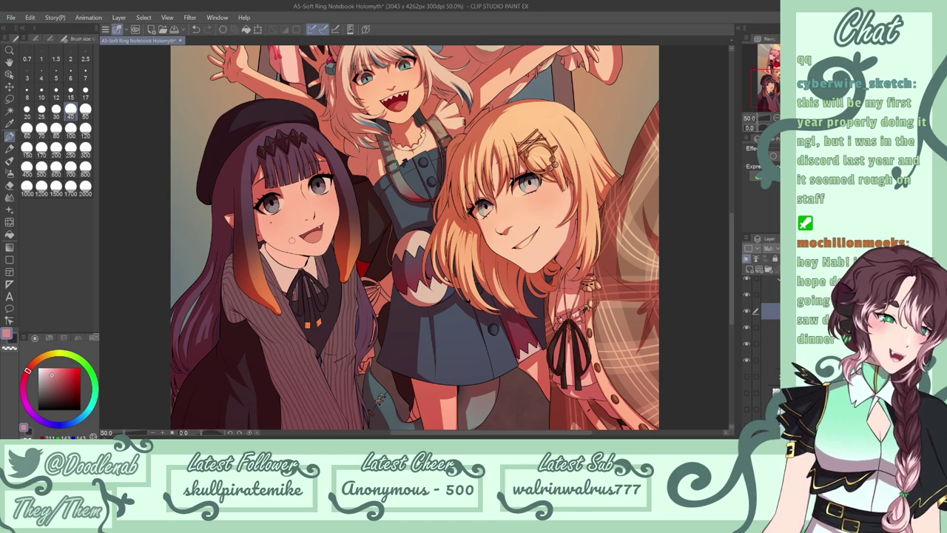
{"action": "key", "text": "ctrl+s"}
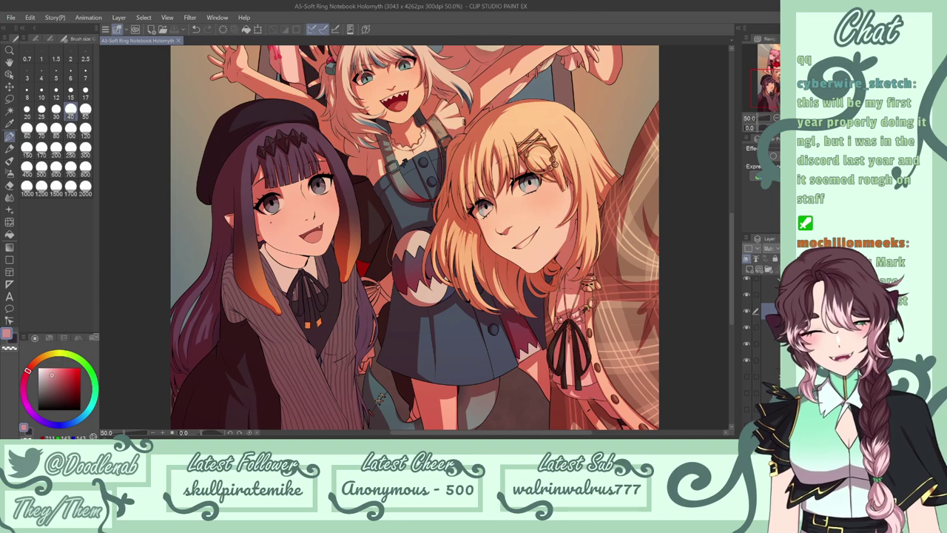
Outline and fill the shadows on the purple-haired character's neck and white collar beneath her chin.
{"action": "left_click_drag", "start_coordinate": [313, 188], "coordinate": [329, 181]}
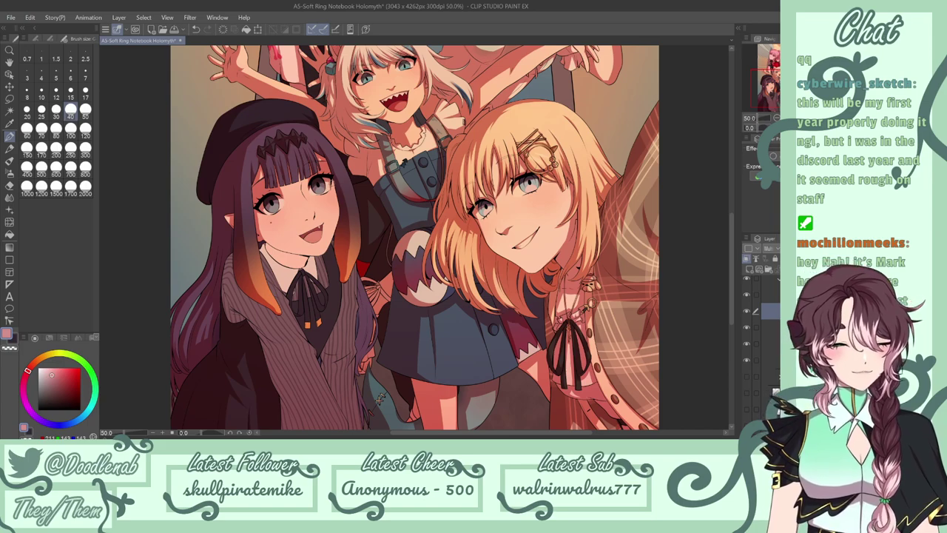
{"action": "key", "text": "ctrl+z"}
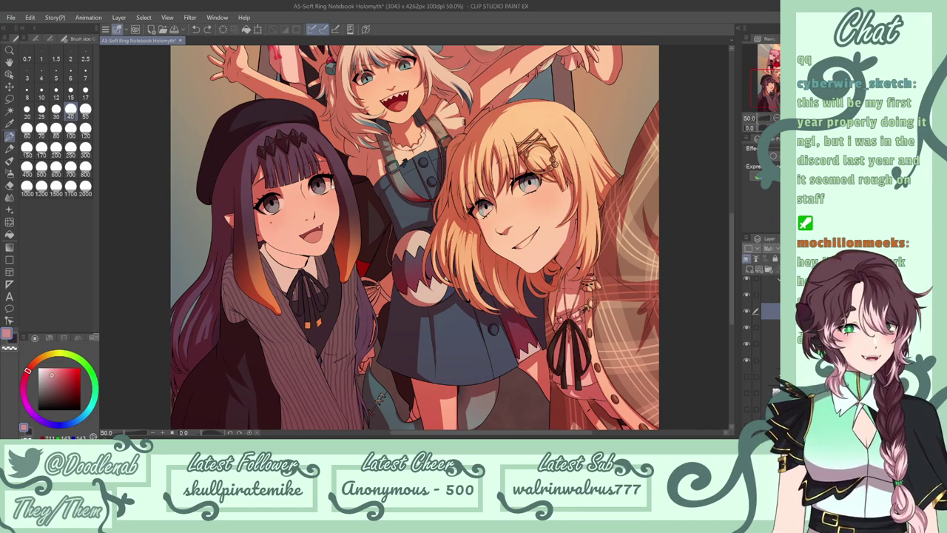
{"action": "key", "text": "ctrl+y"}
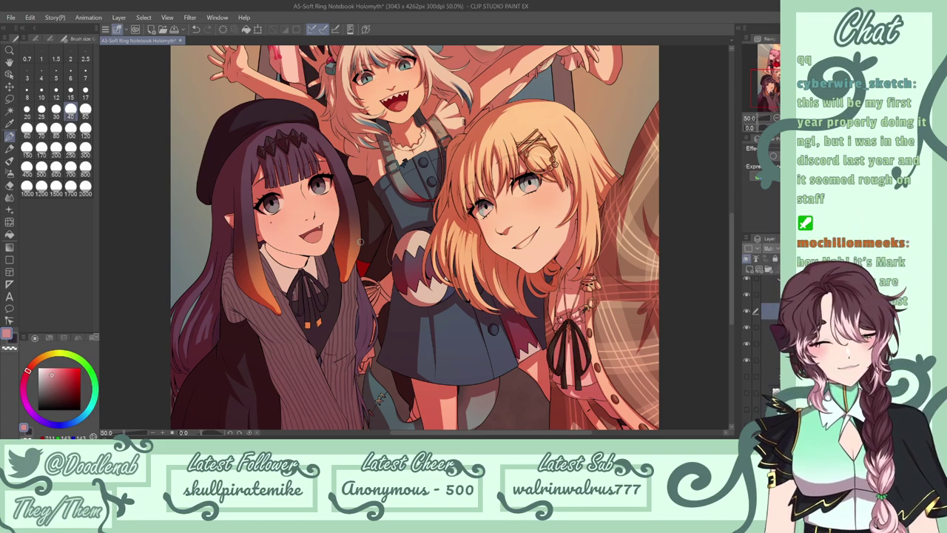
{"action": "key", "text": "g"}
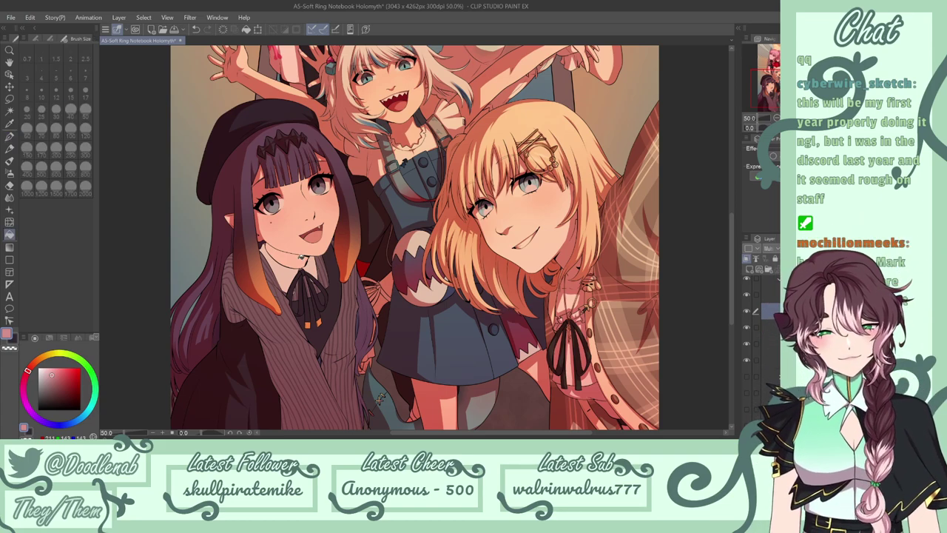
{"action": "left_click", "coordinate": [301, 257]}
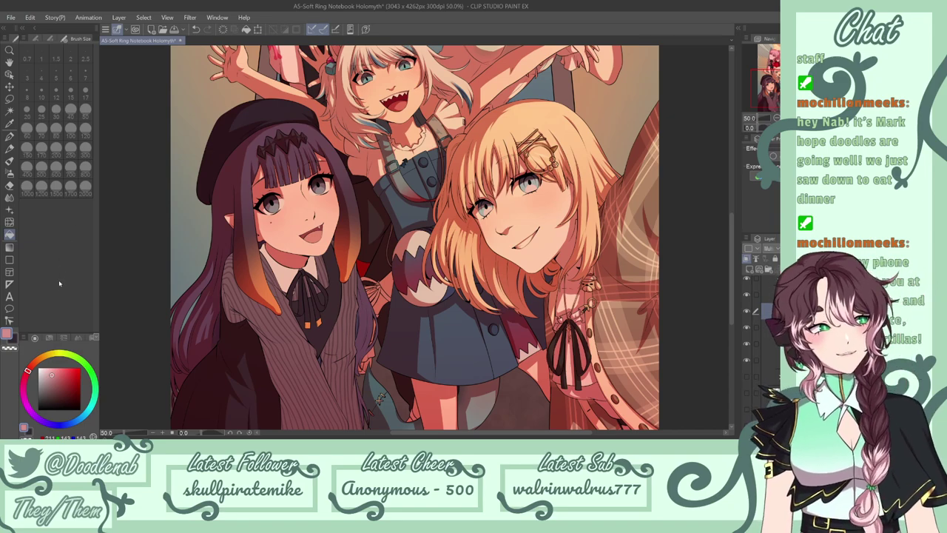
{"action": "left_click", "coordinate": [10, 137]}
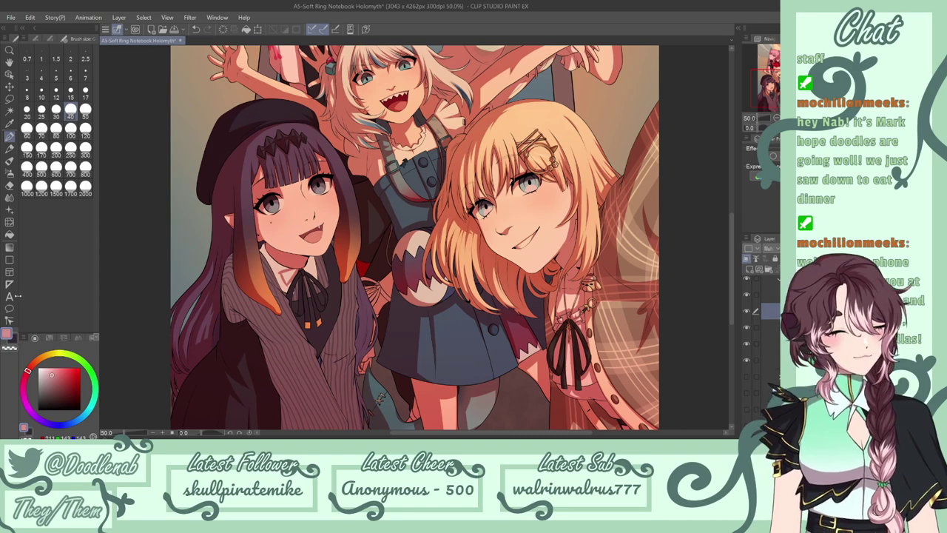
{"action": "left_click", "coordinate": [10, 234]}
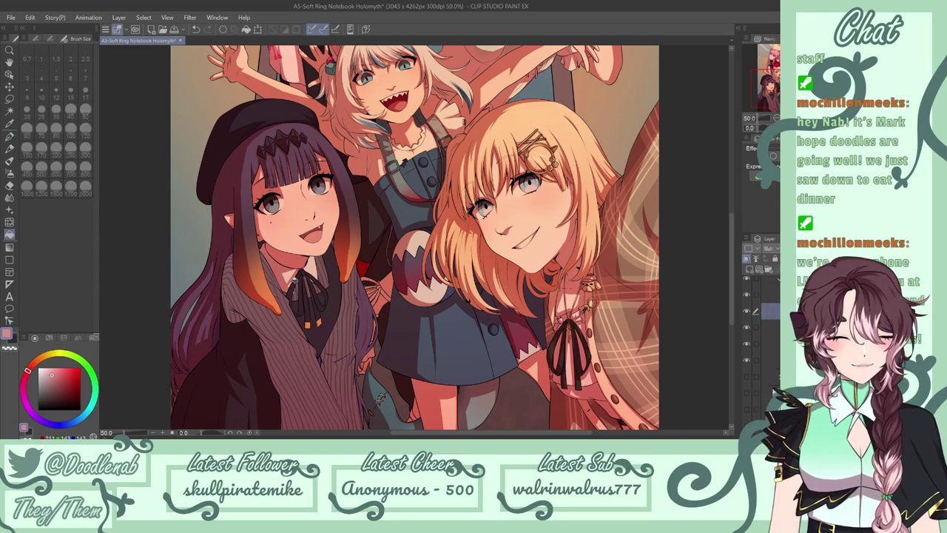
{"action": "left_click", "coordinate": [9, 136]}
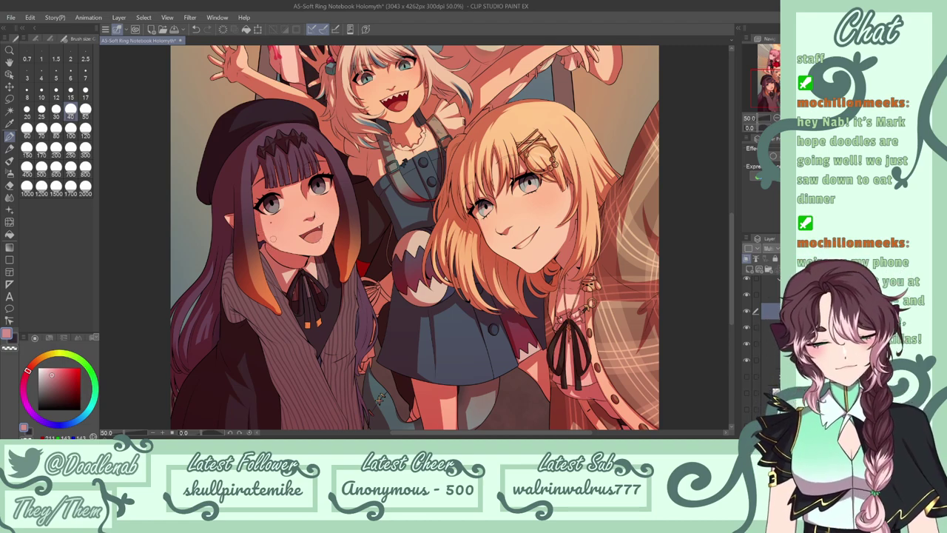
Outline and fill the shadow inside the purple-haired character's open mouth, touch up its edge, and save.
{"action": "mouse_move", "coordinate": [265, 233]}
{"action": "left_mouse_down"}
{"action": "mouse_move", "coordinate": [308, 259]}
{"action": "mouse_move", "coordinate": [311, 239]}
{"action": "left_mouse_up"}
{"action": "key", "text": "ctrl+z"}
{"action": "key", "text": "ctrl+z"}
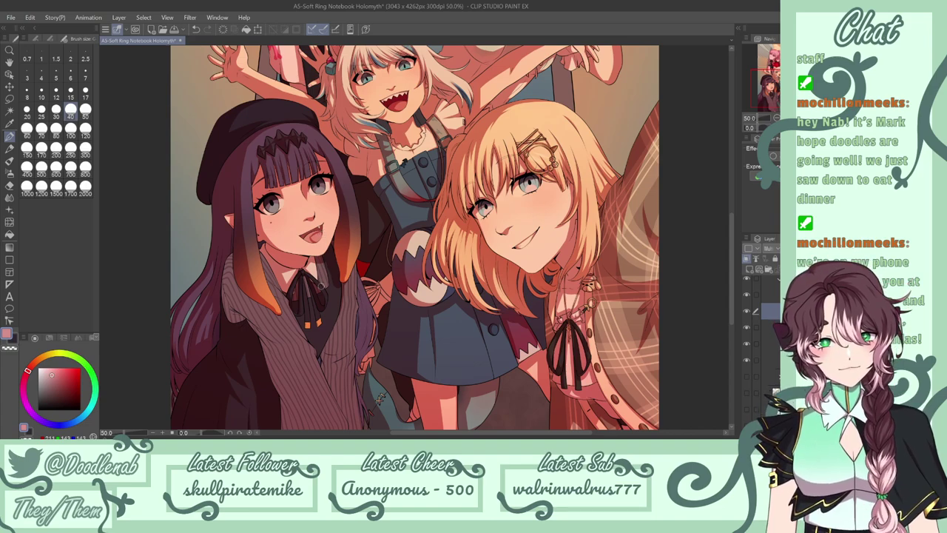
{"action": "left_click", "coordinate": [10, 234]}
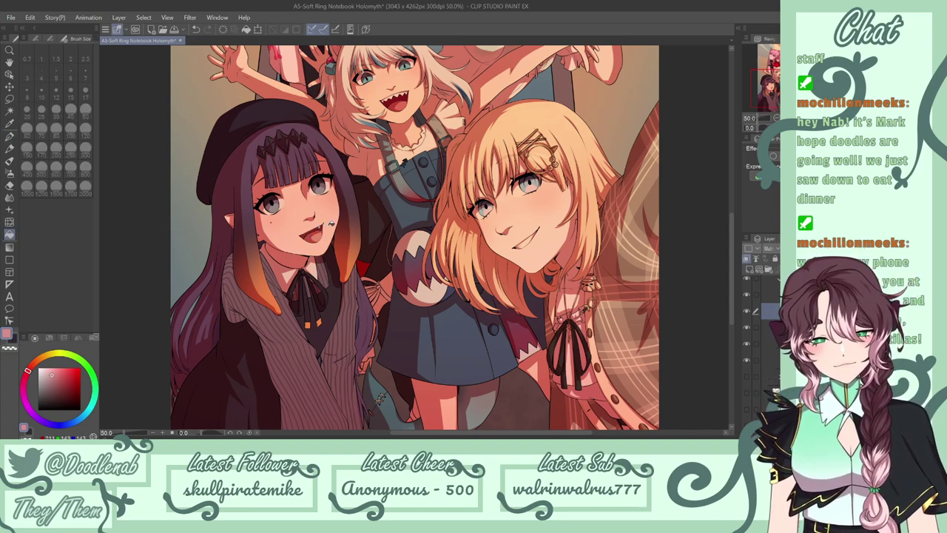
{"action": "left_click", "coordinate": [10, 135]}
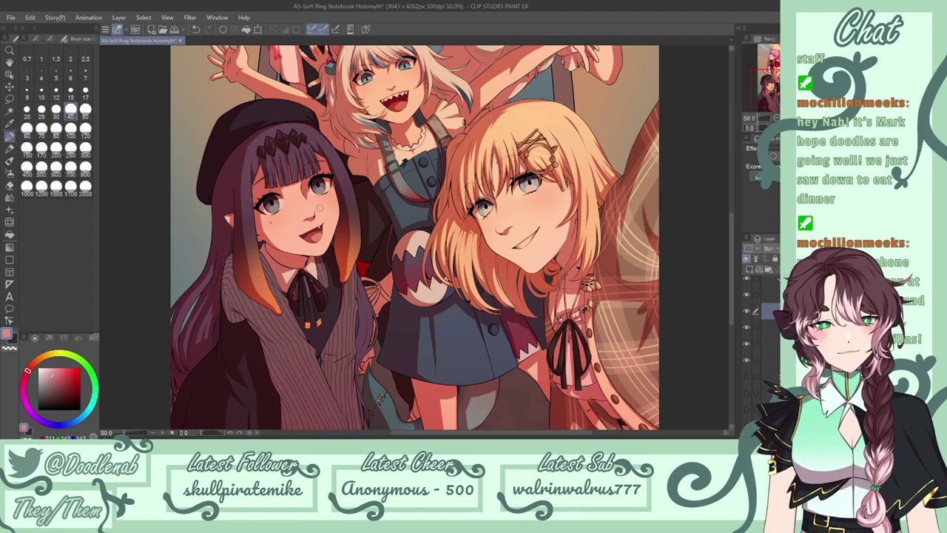
{"action": "key", "text": "ctrl+z"}
{"action": "left_click_drag", "start_coordinate": [320, 228], "coordinate": [321, 226]}
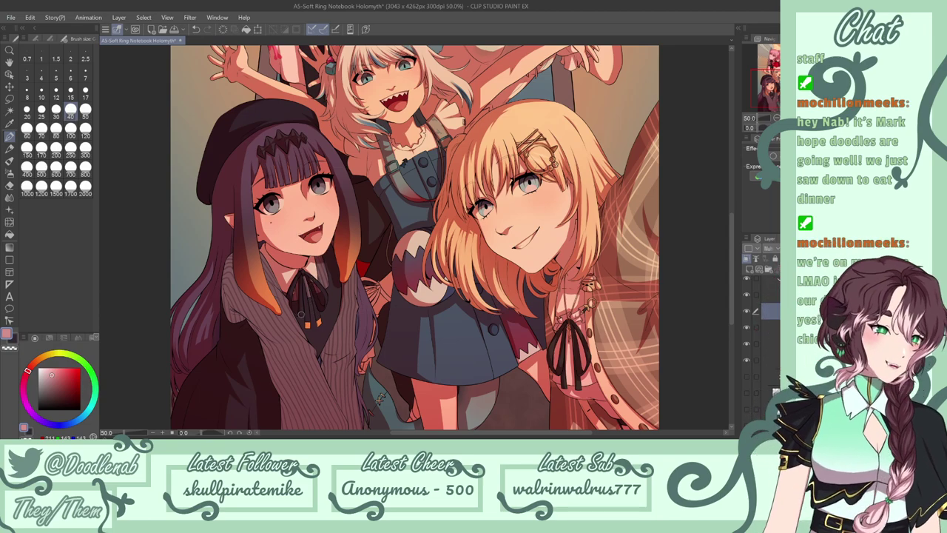
{"action": "key", "text": "ctrl+s"}
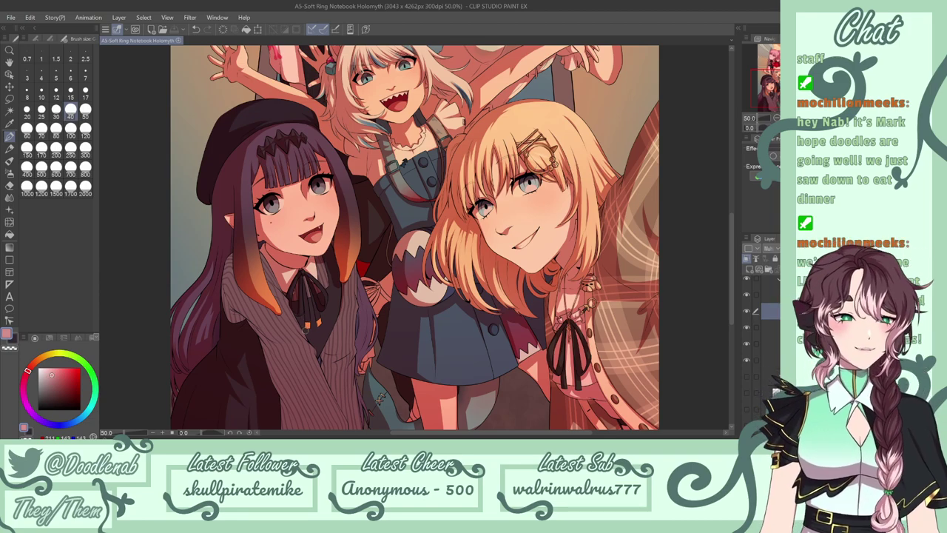
Try shadow strokes along the purple-haired character's jaw and collar and undo them.
{"action": "left_click_drag", "start_coordinate": [270, 241], "coordinate": [291, 252]}
{"action": "key", "text": "ctrl+z"}
{"action": "mouse_move", "coordinate": [259, 215]}
{"action": "left_mouse_down"}
{"action": "mouse_move", "coordinate": [296, 253]}
{"action": "mouse_move", "coordinate": [319, 257]}
{"action": "left_mouse_up"}
{"action": "key", "text": "ctrl+z"}
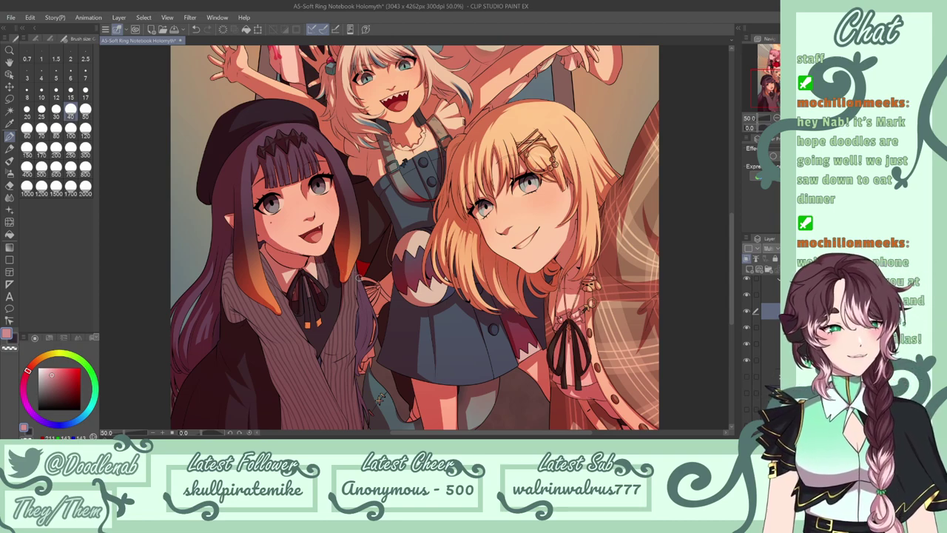
{"action": "left_click_drag", "start_coordinate": [318, 262], "coordinate": [319, 273]}
{"action": "key", "text": "ctrl+z"}
{"action": "key", "text": "ctrl+z"}
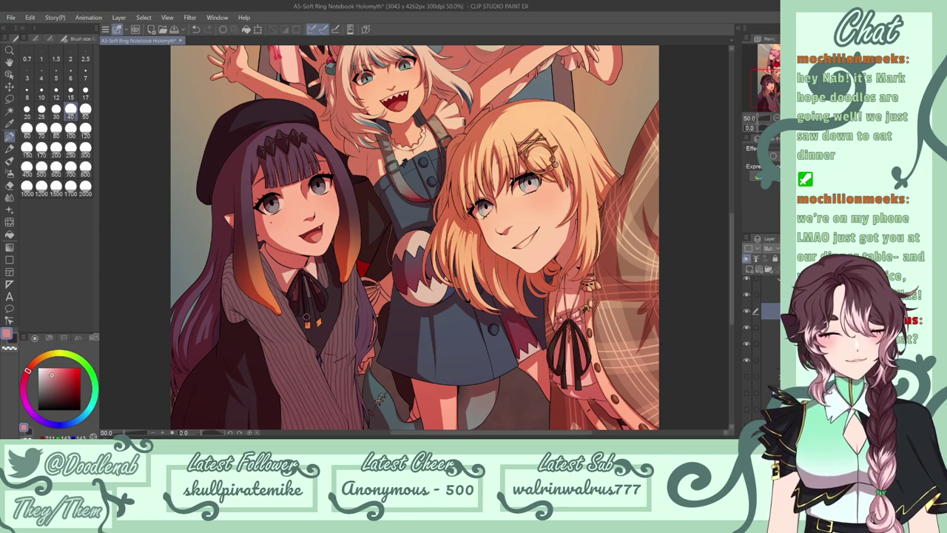
Add shadow to the orange tips of the purple-haired character's black neck ribbon and save the illustration.
{"action": "key", "text": "ctrl+z"}
{"action": "left_click_drag", "start_coordinate": [310, 331], "coordinate": [312, 327]}
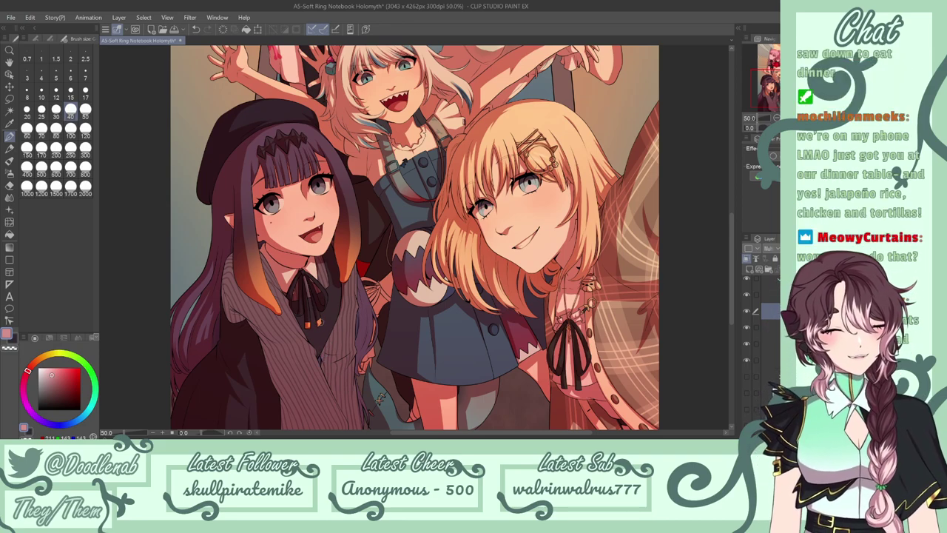
{"action": "key", "text": "ctrl+s"}
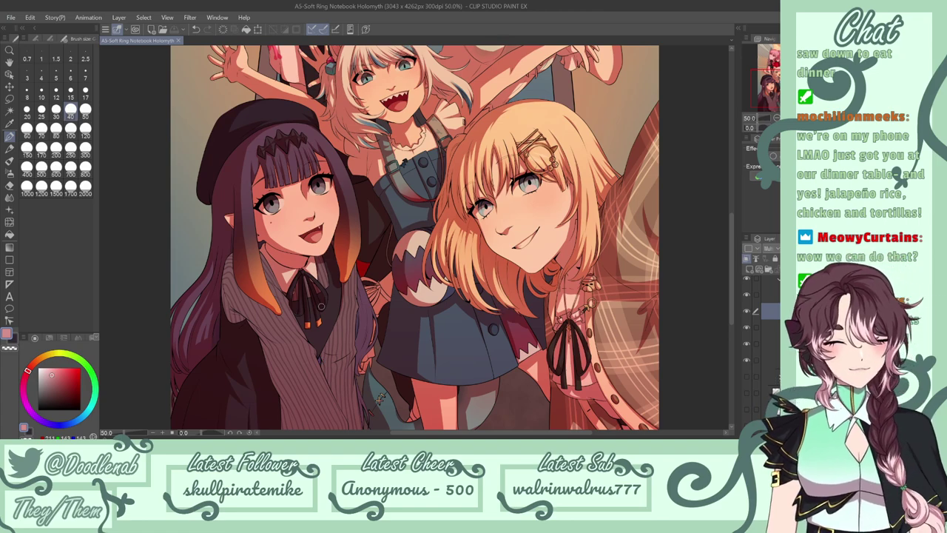
{"action": "left_click_drag", "start_coordinate": [320, 317], "coordinate": [321, 321]}
{"action": "key", "text": "ctrl+z"}
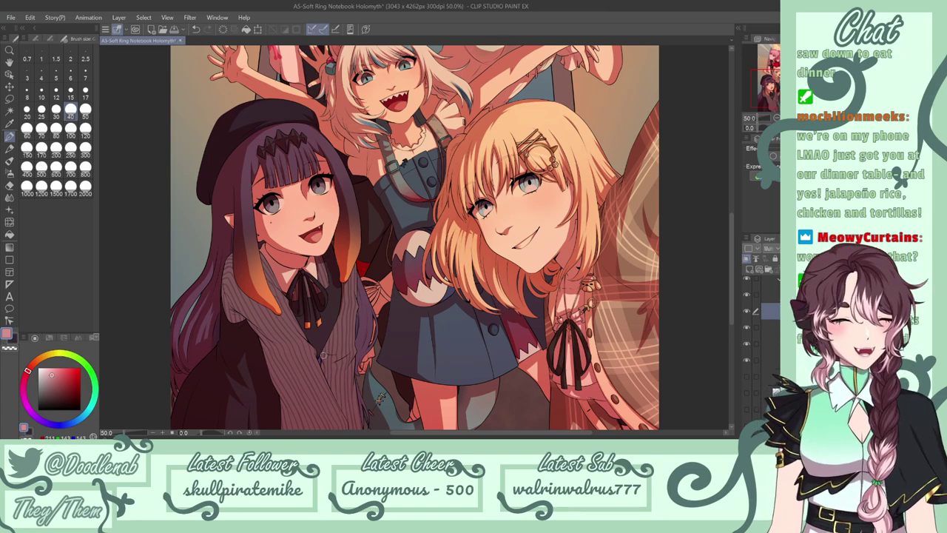
{"action": "key", "text": "ctrl+s"}
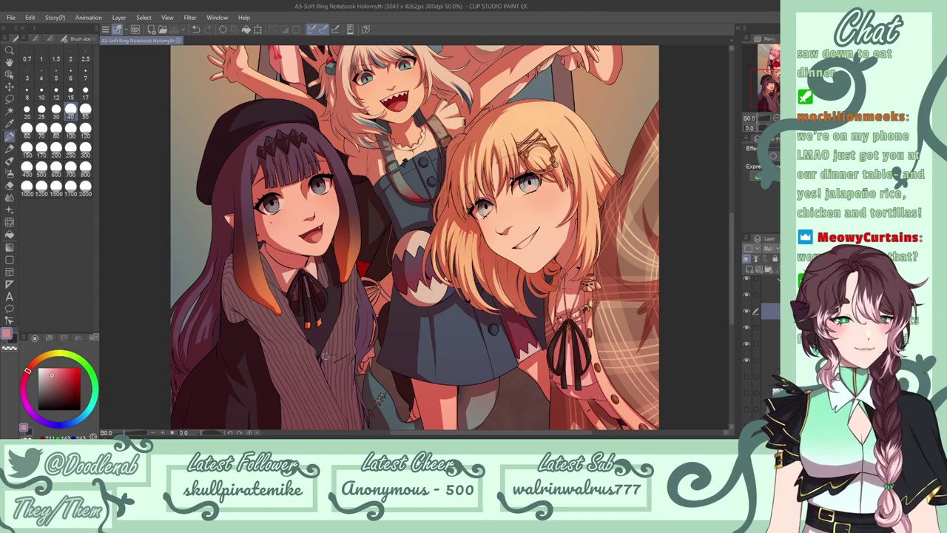
Shade the dark top below the neck ribbon, along the opening of the striped cardigan.
{"action": "left_click_drag", "start_coordinate": [320, 319], "coordinate": [304, 330]}
{"action": "key", "text": "ctrl+z"}
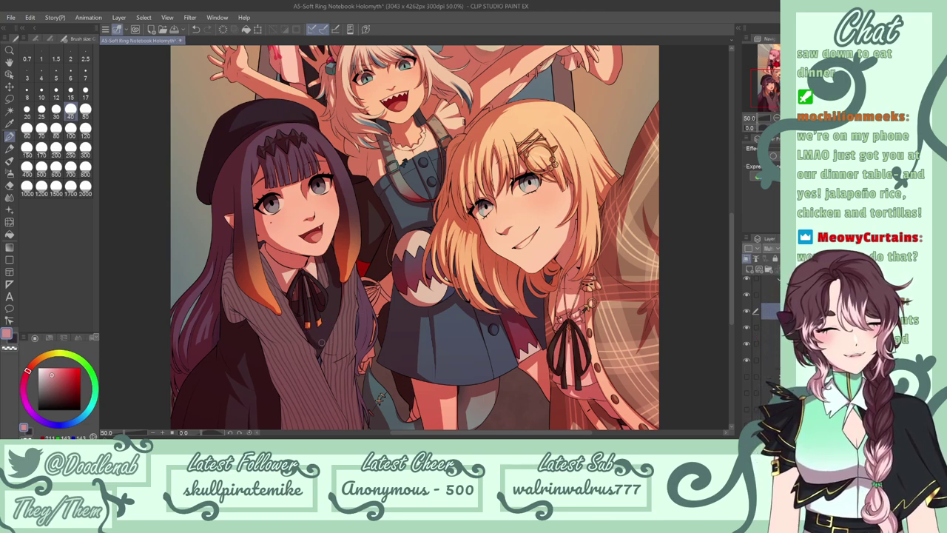
{"action": "key", "text": "ctrl+z"}
{"action": "left_click_drag", "start_coordinate": [330, 334], "coordinate": [333, 325]}
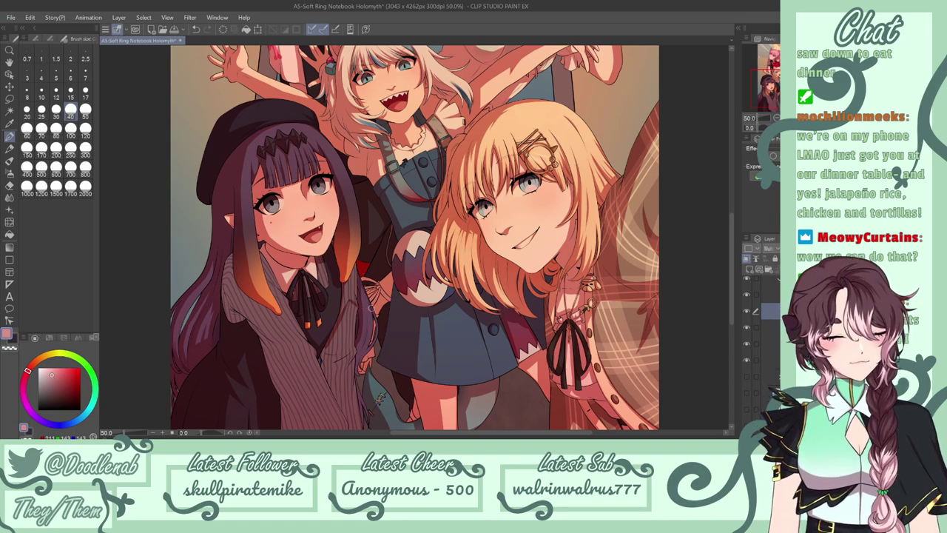
Shade the purple hair strands hanging beside the cardigan on the blue skirt's side, and save the illustration.
{"action": "key", "text": "ctrl+z"}
{"action": "key", "text": "ctrl+z"}
{"action": "mouse_move", "coordinate": [373, 338]}
{"action": "left_mouse_down"}
{"action": "mouse_move", "coordinate": [370, 348]}
{"action": "mouse_move", "coordinate": [374, 333]}
{"action": "left_mouse_up"}
{"action": "key", "text": "ctrl+z"}
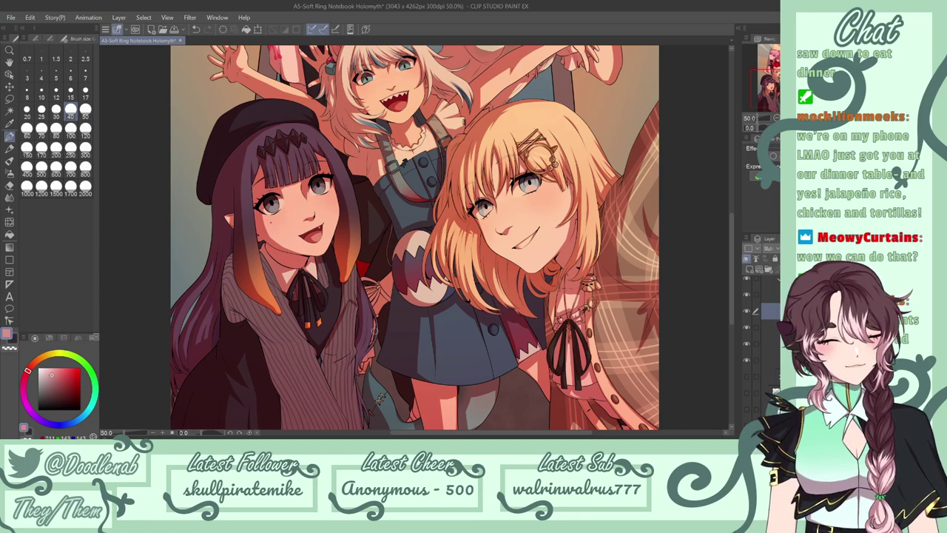
{"action": "key", "text": "ctrl+z"}
{"action": "mouse_move", "coordinate": [361, 365]}
{"action": "left_mouse_down"}
{"action": "mouse_move", "coordinate": [365, 358]}
{"action": "mouse_move", "coordinate": [360, 366]}
{"action": "left_mouse_up"}
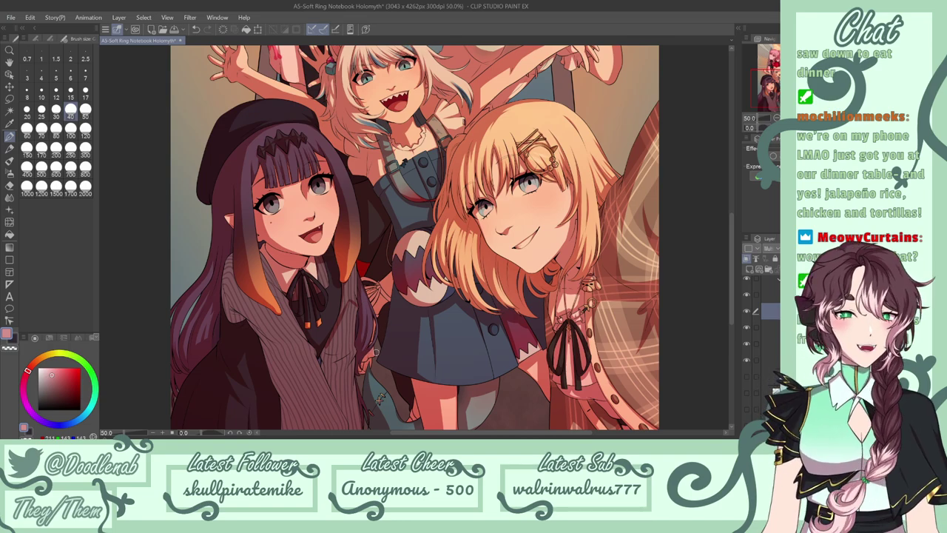
{"action": "key", "text": "ctrl+s"}
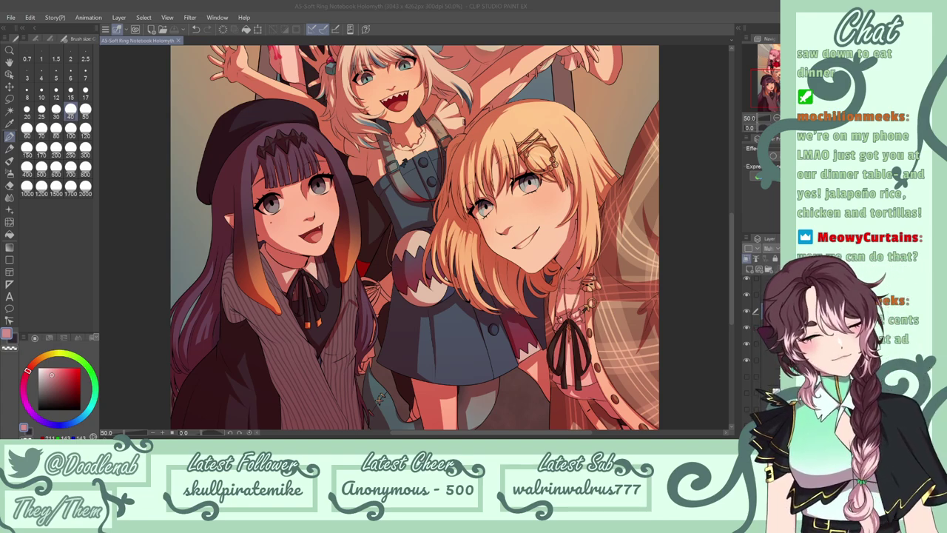
Outline shadow folds on the striped cardigan's front beside the hanging hair, redoing strokes near the collar.
{"action": "mouse_move", "coordinate": [341, 318]}
{"action": "left_mouse_down"}
{"action": "mouse_move", "coordinate": [355, 269]}
{"action": "mouse_move", "coordinate": [355, 303]}
{"action": "mouse_move", "coordinate": [350, 289]}
{"action": "mouse_move", "coordinate": [359, 289]}
{"action": "left_mouse_up"}
{"action": "key", "text": "ctrl+z"}
{"action": "key", "text": "ctrl+z"}
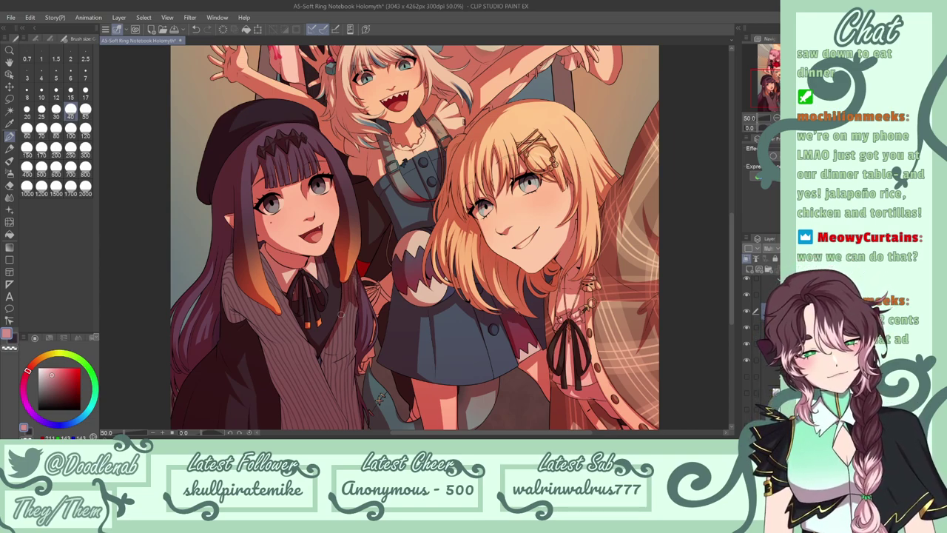
{"action": "left_click_drag", "start_coordinate": [326, 262], "coordinate": [328, 279]}
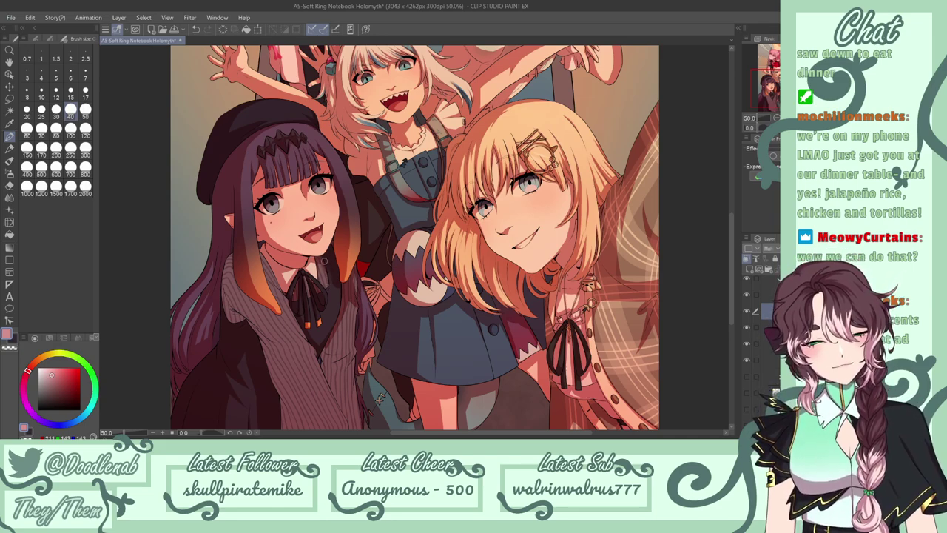
{"action": "key", "text": "ctrl+z"}
{"action": "left_click_drag", "start_coordinate": [323, 267], "coordinate": [326, 278]}
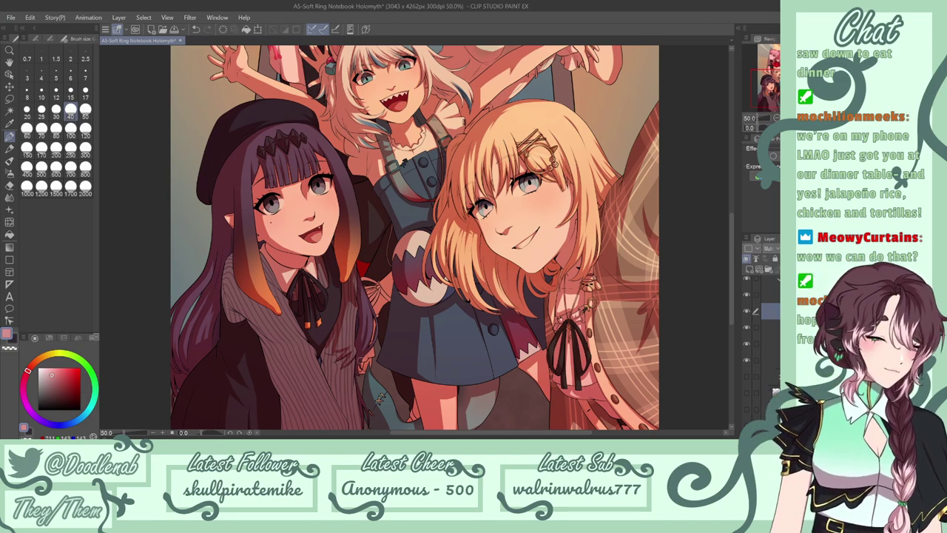
Continue the fold outlines down the striped cardigan's front and fill them with shadow.
{"action": "scroll", "coordinate": [361, 361], "scroll_direction": "down", "scroll_amount": 3}
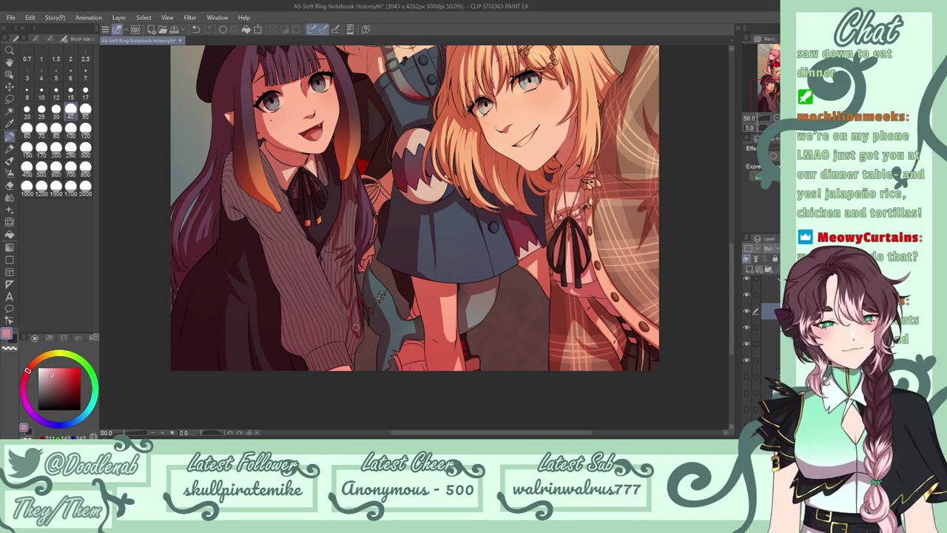
{"action": "key", "text": "g"}
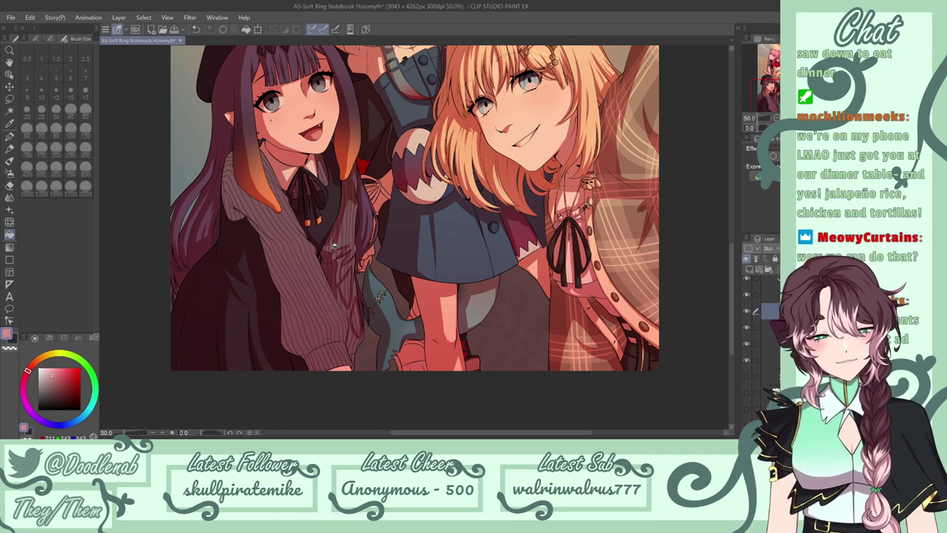
{"action": "left_click", "coordinate": [10, 137]}
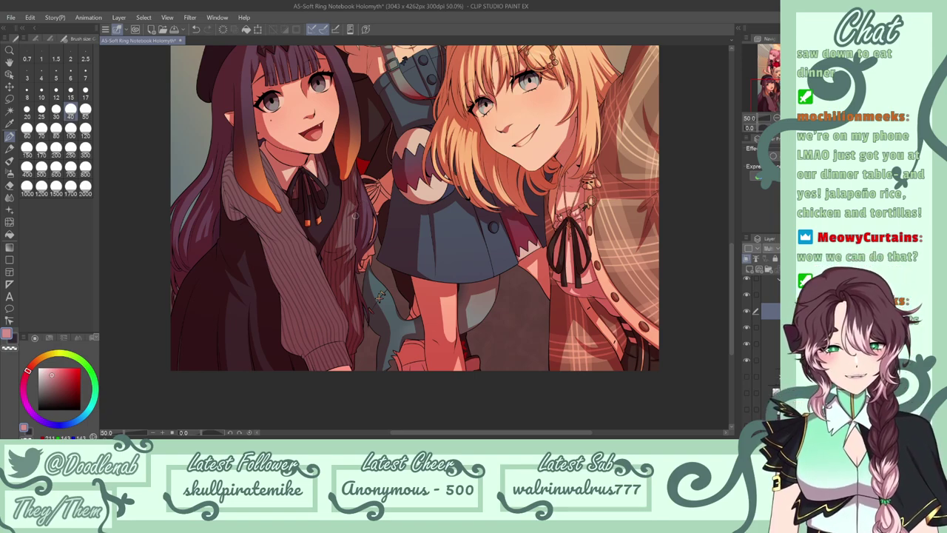
{"action": "key", "text": "ctrl+z"}
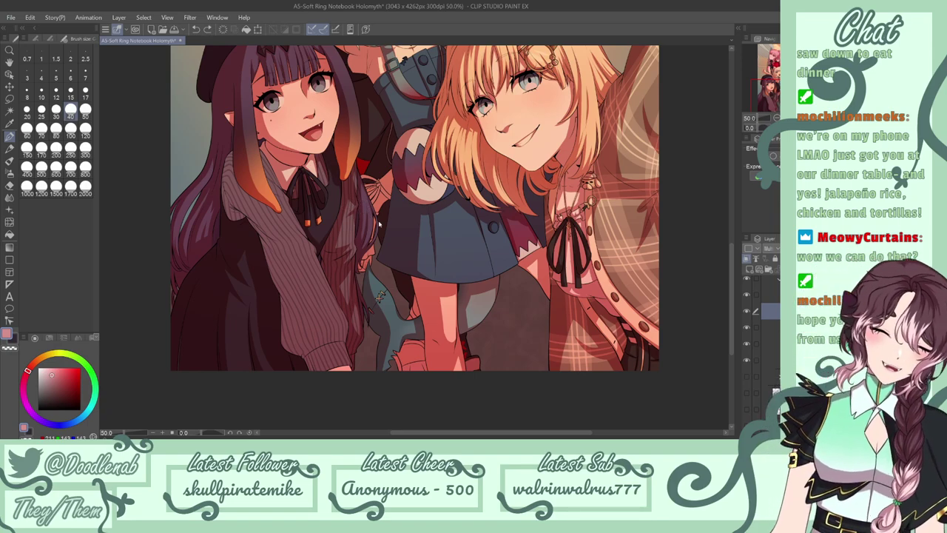
Add small fold shadows to the striped cardigan's front and the middle of its sleeve, saving the illustration along the way.
{"action": "left_click_drag", "start_coordinate": [352, 214], "coordinate": [360, 204]}
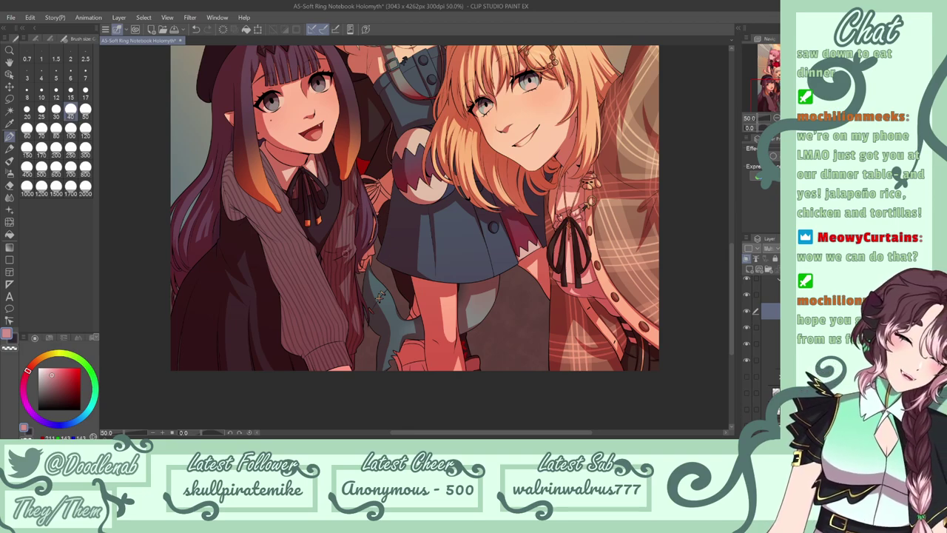
{"action": "key", "text": "ctrl+s"}
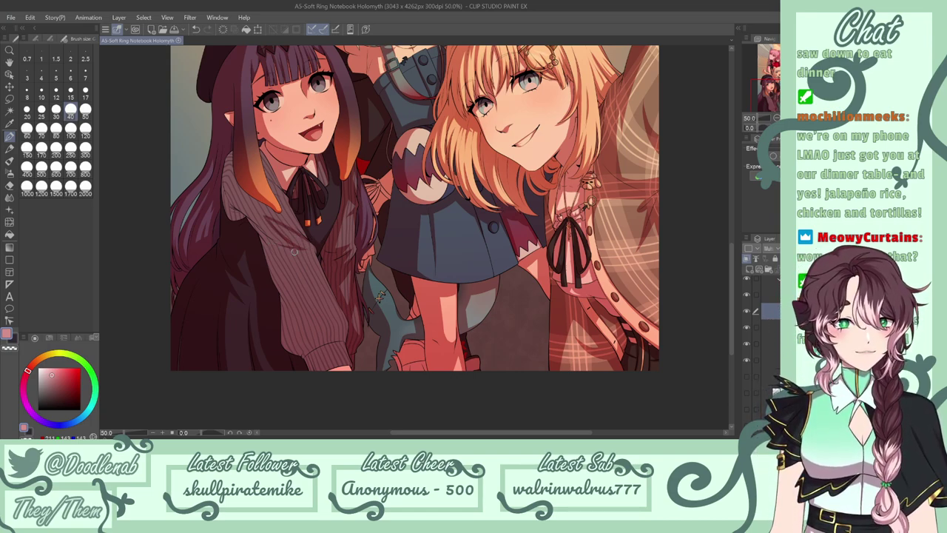
{"action": "left_click_drag", "start_coordinate": [304, 256], "coordinate": [311, 260]}
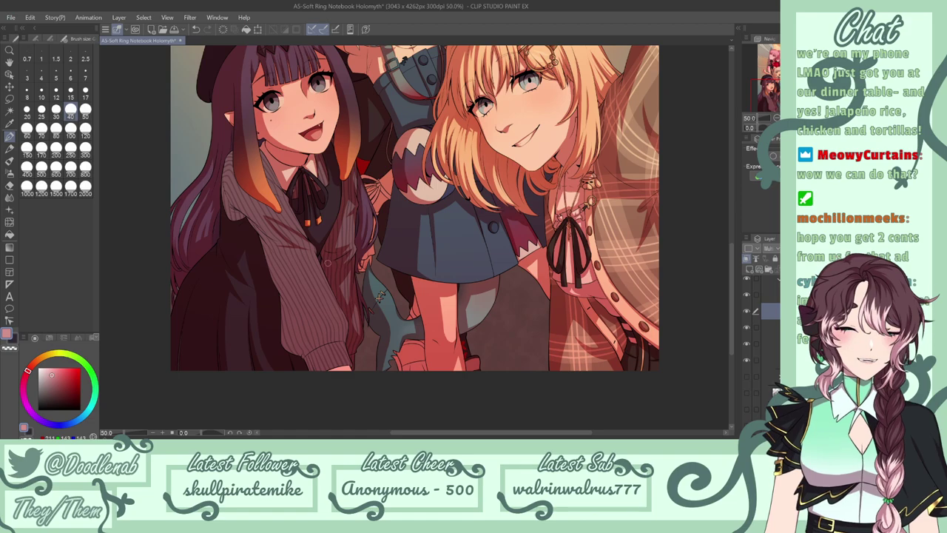
{"action": "key", "text": "ctrl+s"}
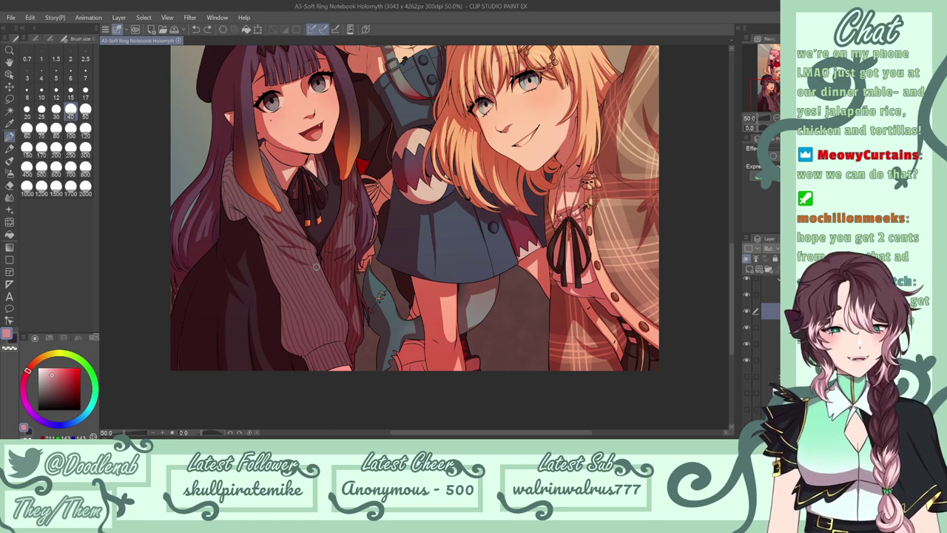
{"action": "left_click", "coordinate": [313, 268]}
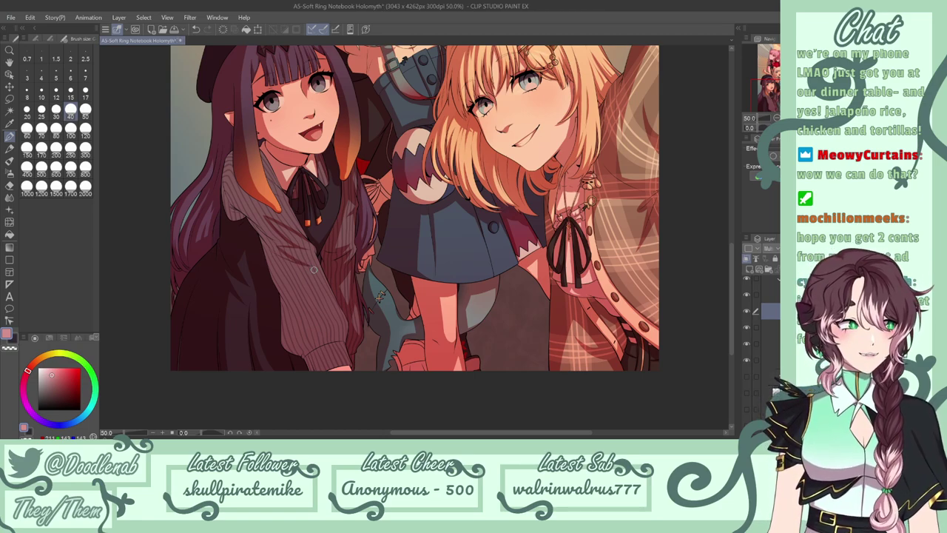
Shade the outer edge and lower folds of the striped cardigan sleeve down to the cuff, redoing unwanted strokes.
{"action": "left_click_drag", "start_coordinate": [281, 259], "coordinate": [292, 298]}
{"action": "key", "text": "ctrl+z"}
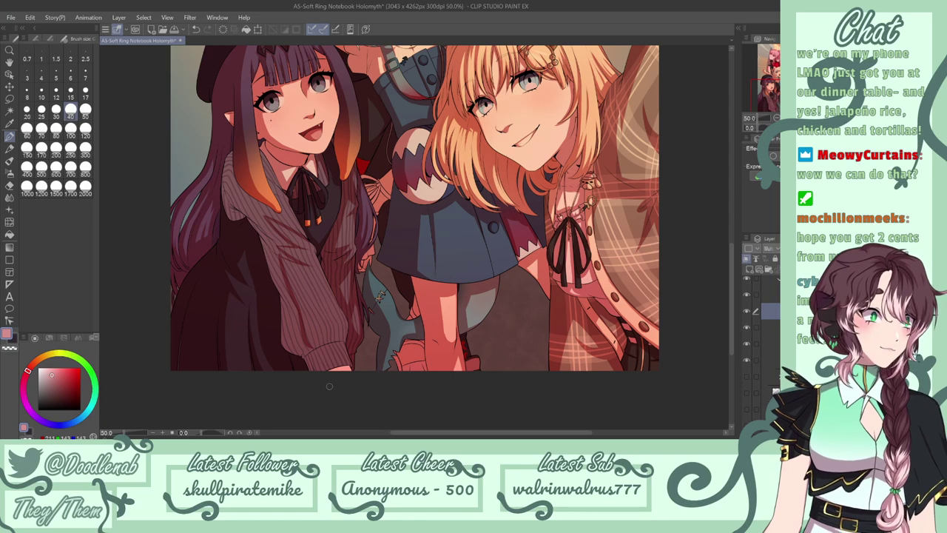
{"action": "key", "text": "ctrl+z"}
{"action": "mouse_move", "coordinate": [301, 315]}
{"action": "left_mouse_down"}
{"action": "mouse_move", "coordinate": [309, 342]}
{"action": "mouse_move", "coordinate": [328, 342]}
{"action": "left_mouse_up"}
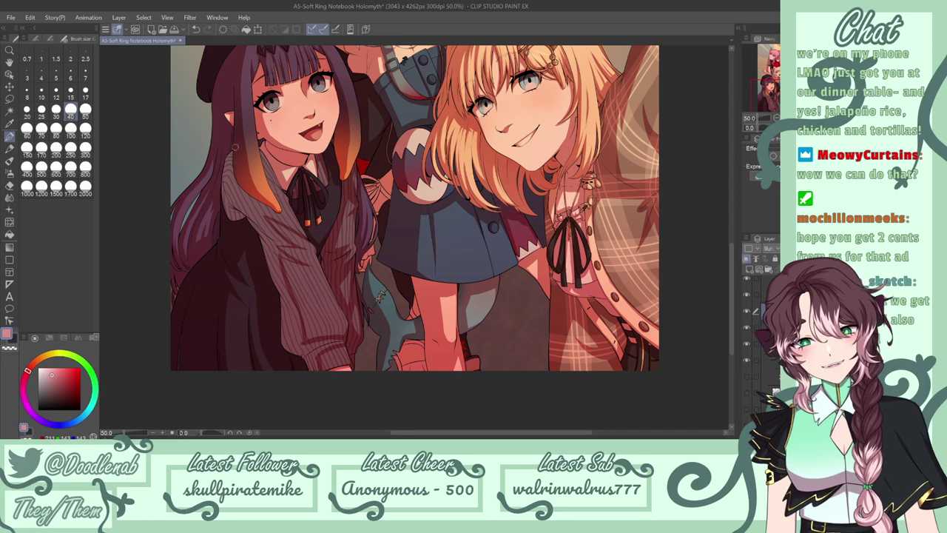
Shade the cardigan's shoulder beside the long purple hair, undoing the stray stroke across the upper sleeve.
{"action": "left_click_drag", "start_coordinate": [237, 149], "coordinate": [232, 218]}
{"action": "mouse_move", "coordinate": [234, 183]}
{"action": "left_mouse_down"}
{"action": "mouse_move", "coordinate": [250, 229]}
{"action": "mouse_move", "coordinate": [281, 220]}
{"action": "mouse_move", "coordinate": [309, 235]}
{"action": "left_mouse_up"}
{"action": "key", "text": "ctrl+z"}
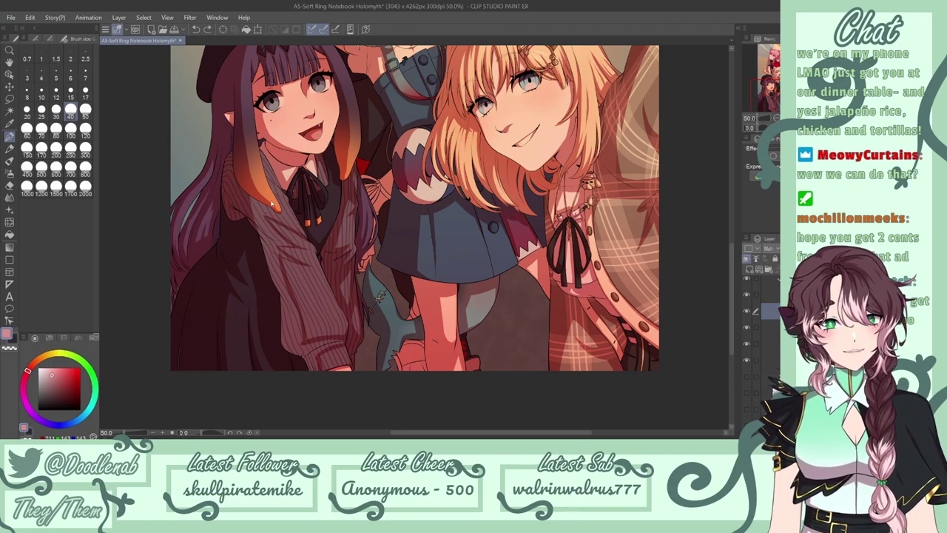
Paint the shadow cast by the orange-tipped hair lock onto the cardigan's shoulder and collar edge, refining its contour.
{"action": "mouse_move", "coordinate": [253, 198]}
{"action": "left_mouse_down"}
{"action": "mouse_move", "coordinate": [302, 234]}
{"action": "mouse_move", "coordinate": [286, 210]}
{"action": "left_mouse_up"}
{"action": "left_click_drag", "start_coordinate": [261, 152], "coordinate": [283, 209]}
{"action": "left_click_drag", "start_coordinate": [268, 168], "coordinate": [285, 213]}
{"action": "key", "text": "e"}
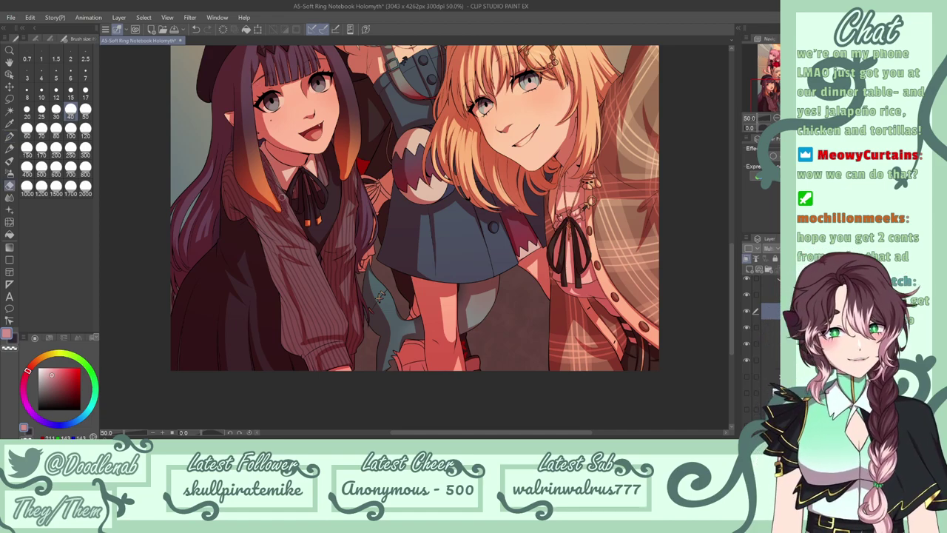
{"action": "key", "text": "p"}
{"action": "left_click_drag", "start_coordinate": [270, 168], "coordinate": [289, 210]}
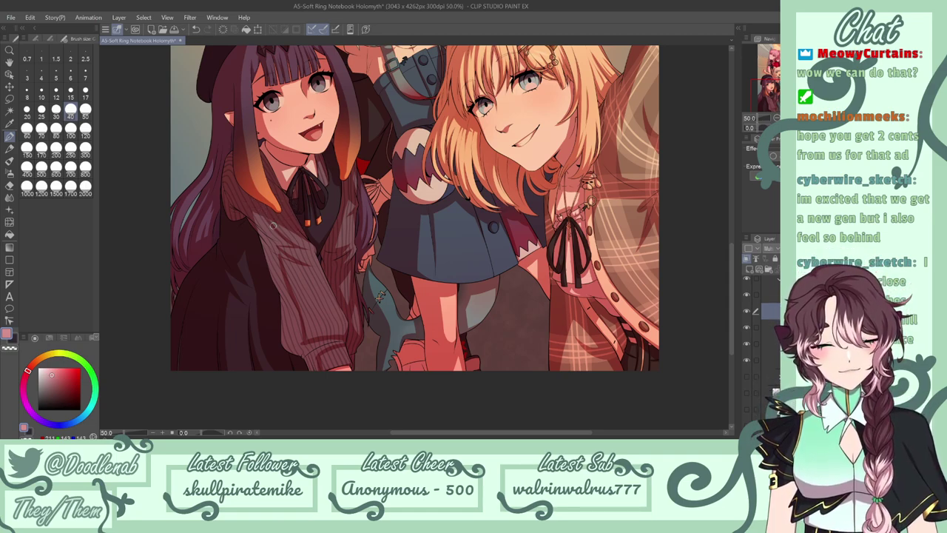
Paint shadow strokes along the folds of the purple-haired character's striped sleeves, cuff and vest, and save the file.
{"action": "left_click_drag", "start_coordinate": [257, 216], "coordinate": [274, 244]}
{"action": "mouse_move", "coordinate": [261, 217]}
{"action": "left_mouse_down"}
{"action": "mouse_move", "coordinate": [278, 245]}
{"action": "mouse_move", "coordinate": [293, 246]}
{"action": "left_mouse_up"}
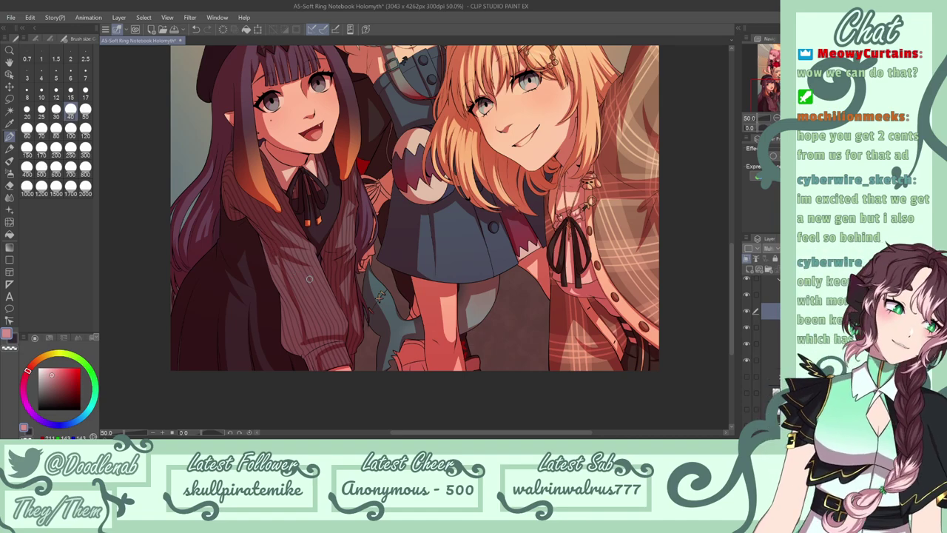
{"action": "left_click_drag", "start_coordinate": [263, 231], "coordinate": [279, 295]}
{"action": "mouse_move", "coordinate": [272, 249]}
{"action": "left_mouse_down"}
{"action": "mouse_move", "coordinate": [282, 302]}
{"action": "mouse_move", "coordinate": [289, 298]}
{"action": "left_mouse_up"}
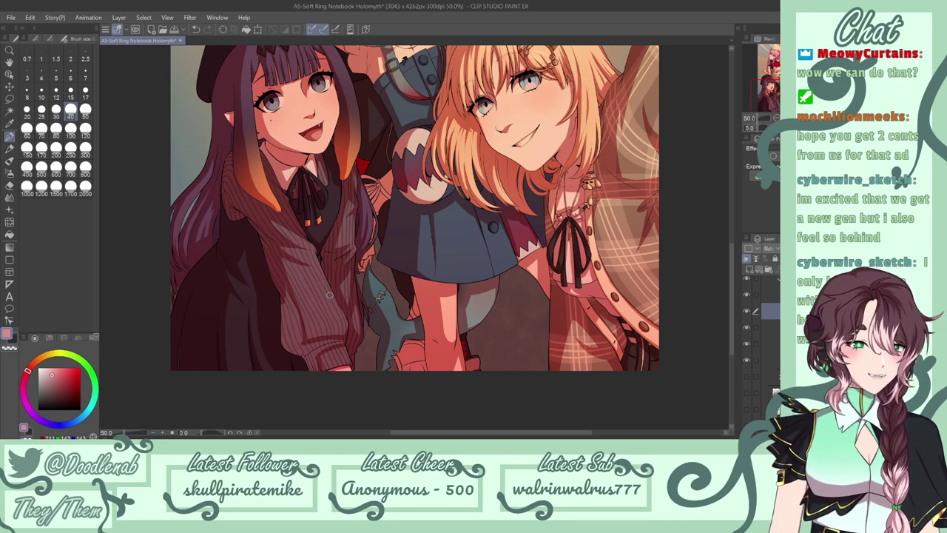
{"action": "mouse_move", "coordinate": [283, 285]}
{"action": "left_mouse_down"}
{"action": "mouse_move", "coordinate": [299, 342]}
{"action": "mouse_move", "coordinate": [294, 332]}
{"action": "mouse_move", "coordinate": [292, 351]}
{"action": "left_mouse_up"}
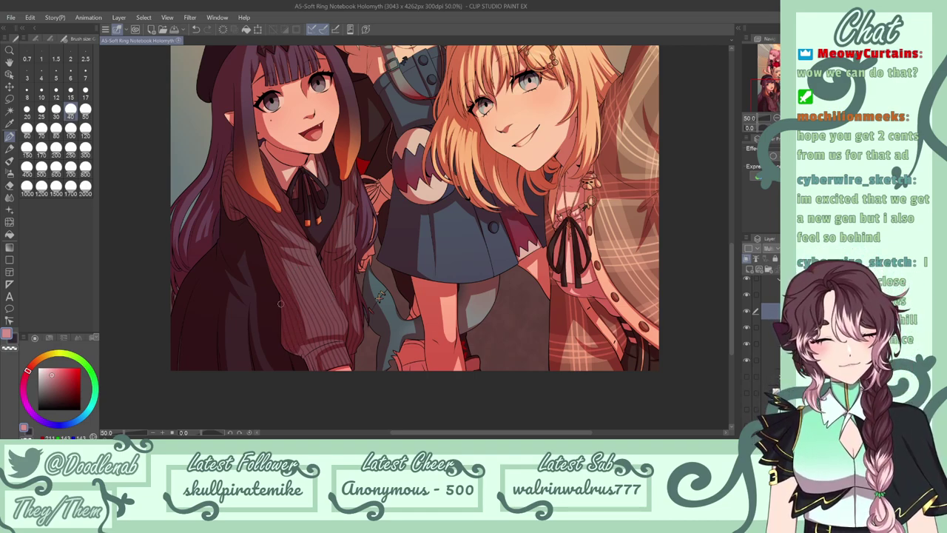
{"action": "left_click_drag", "start_coordinate": [348, 341], "coordinate": [306, 352]}
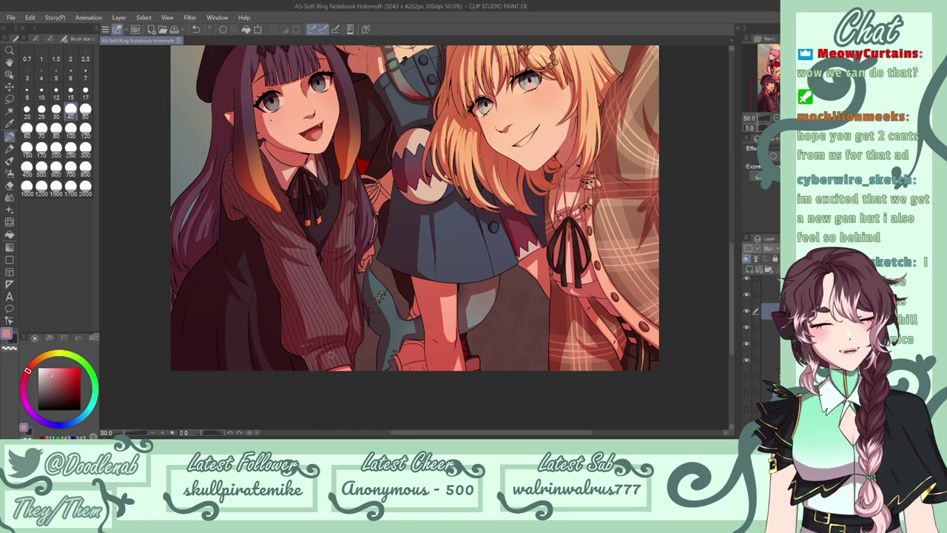
{"action": "left_click_drag", "start_coordinate": [325, 362], "coordinate": [330, 347]}
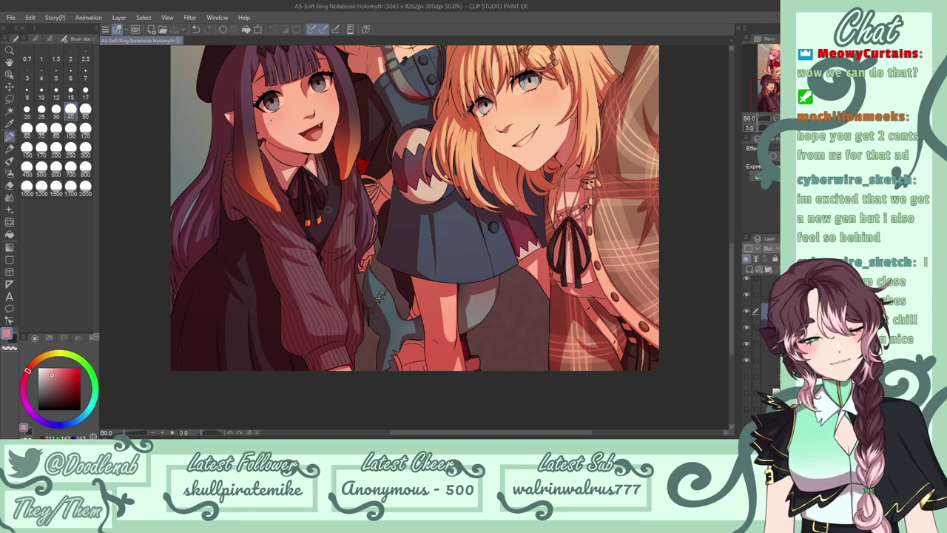
{"action": "left_click_drag", "start_coordinate": [341, 215], "coordinate": [328, 232]}
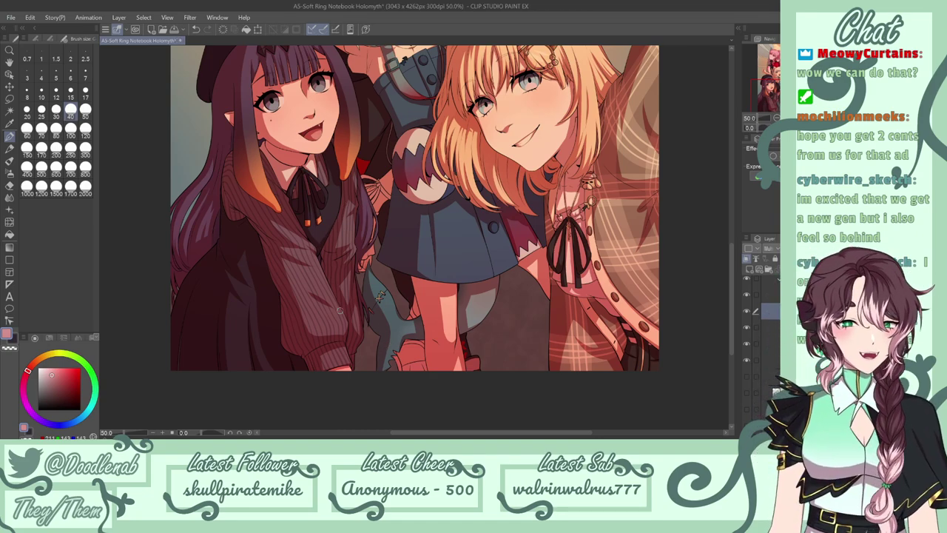
{"action": "key", "text": "ctrl+s"}
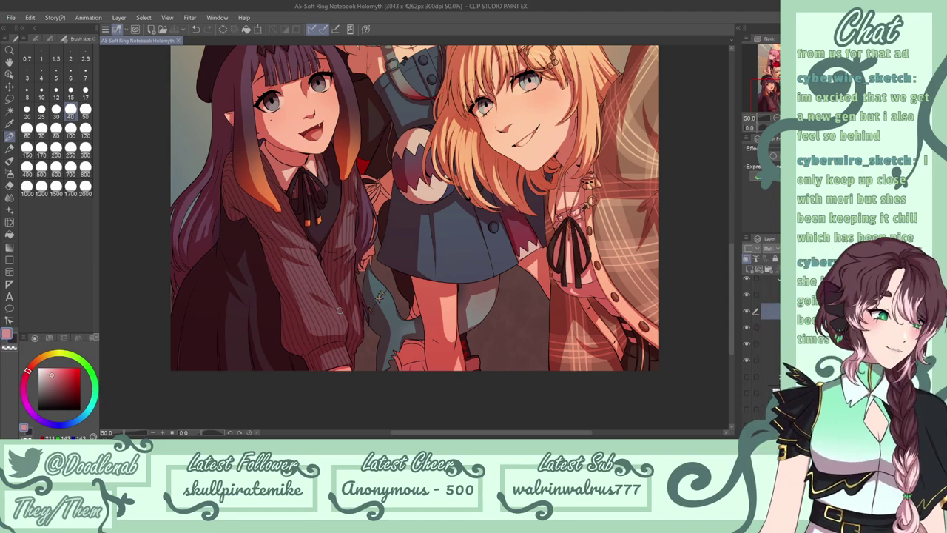
Paint a small shadow on the purple-haired character's face between the eyes, redoing the first attempt, and save the file.
{"action": "left_click_drag", "start_coordinate": [307, 68], "coordinate": [293, 81]}
{"action": "key", "text": "ctrl+z"}
{"action": "key", "text": "ctrl+z"}
{"action": "left_click", "coordinate": [294, 83]}
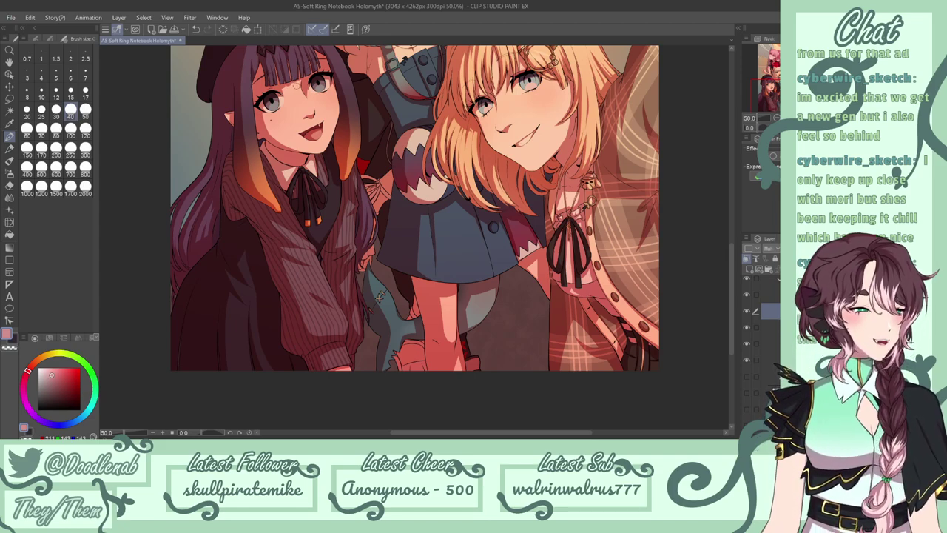
{"action": "left_click", "coordinate": [298, 86]}
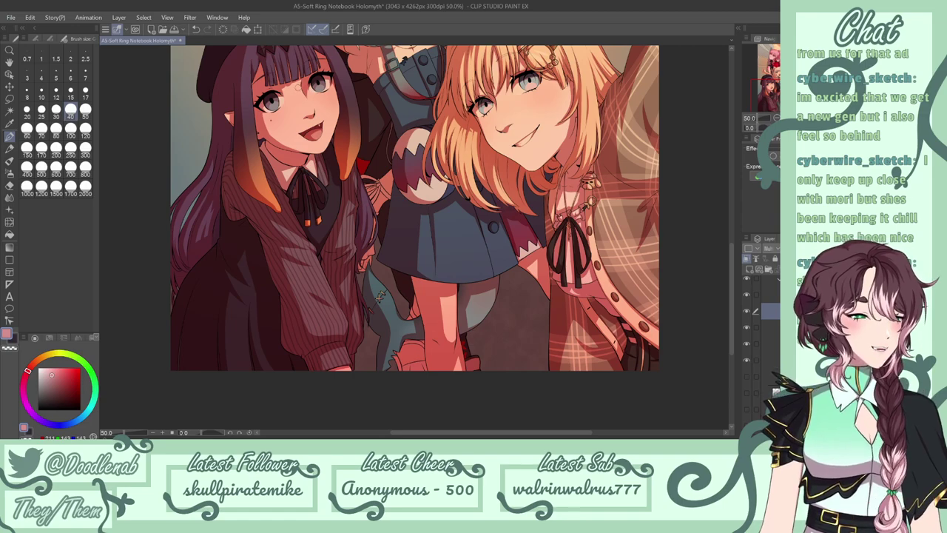
{"action": "left_click_drag", "start_coordinate": [297, 80], "coordinate": [293, 83]}
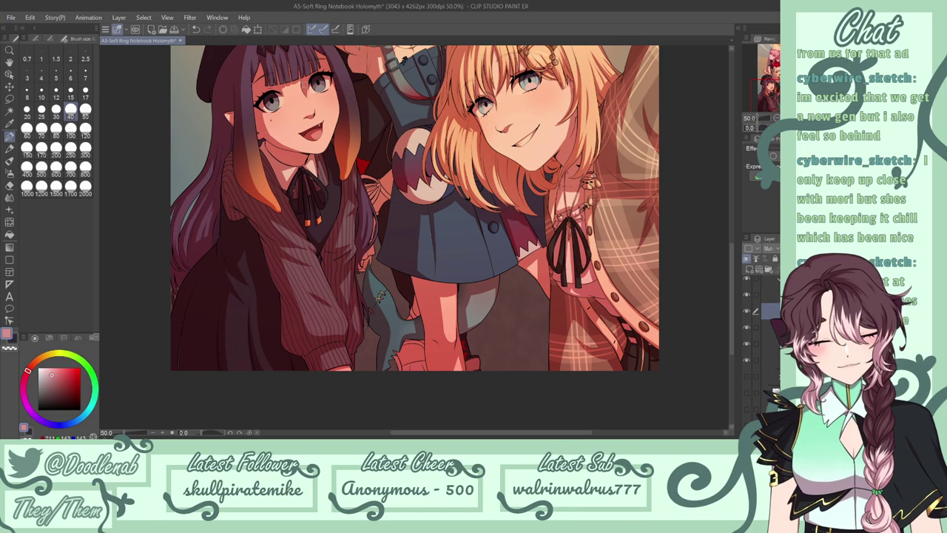
{"action": "key", "text": "ctrl+s"}
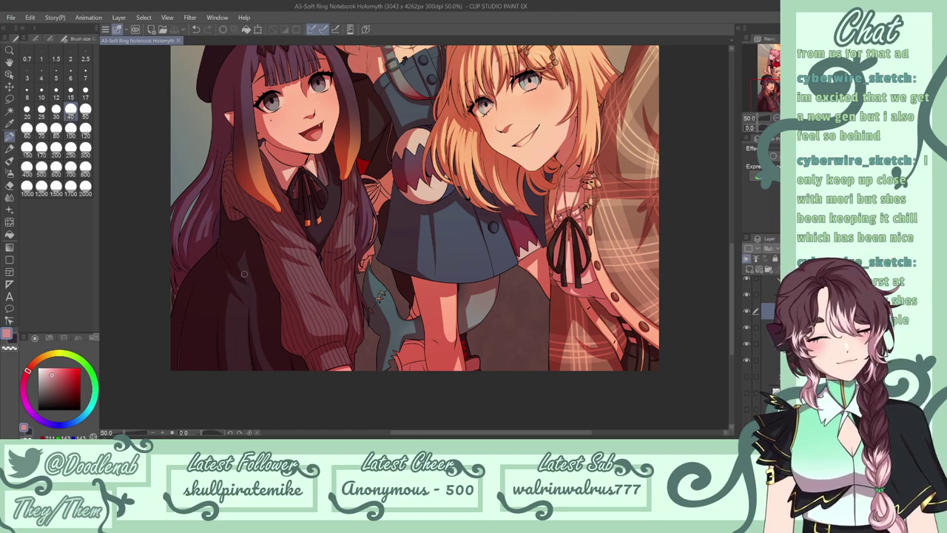
Try shadow strokes on the purple-haired character's beret and the hair beneath it, undo them, and save the file.
{"action": "left_click_drag", "start_coordinate": [731, 296], "coordinate": [738, 239]}
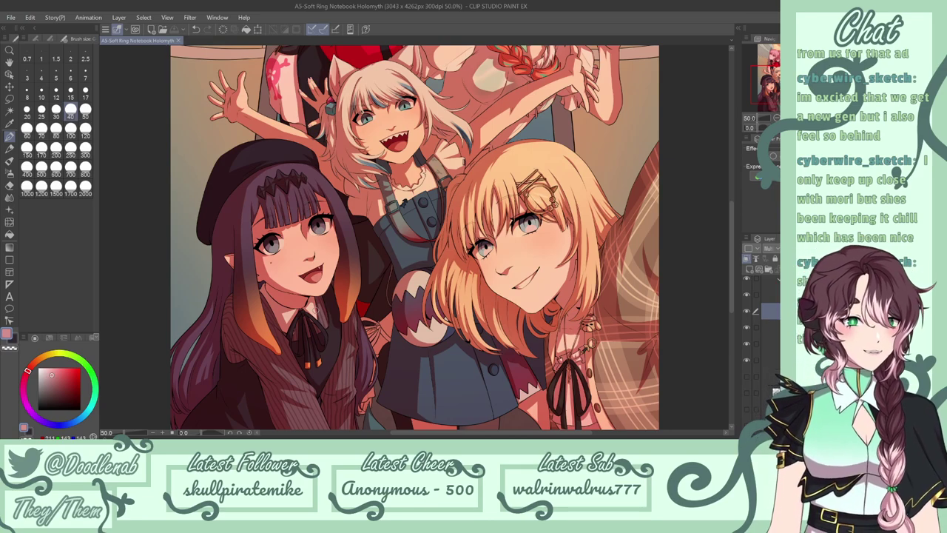
{"action": "mouse_move", "coordinate": [250, 197]}
{"action": "left_mouse_down"}
{"action": "mouse_move", "coordinate": [262, 173]}
{"action": "mouse_move", "coordinate": [256, 198]}
{"action": "left_mouse_up"}
{"action": "key", "text": "ctrl+z"}
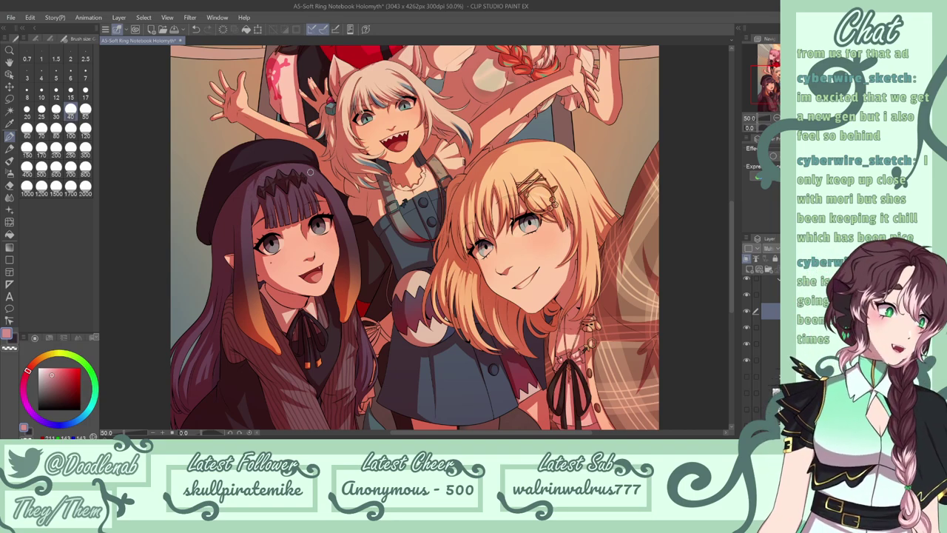
{"action": "key", "text": "ctrl+s"}
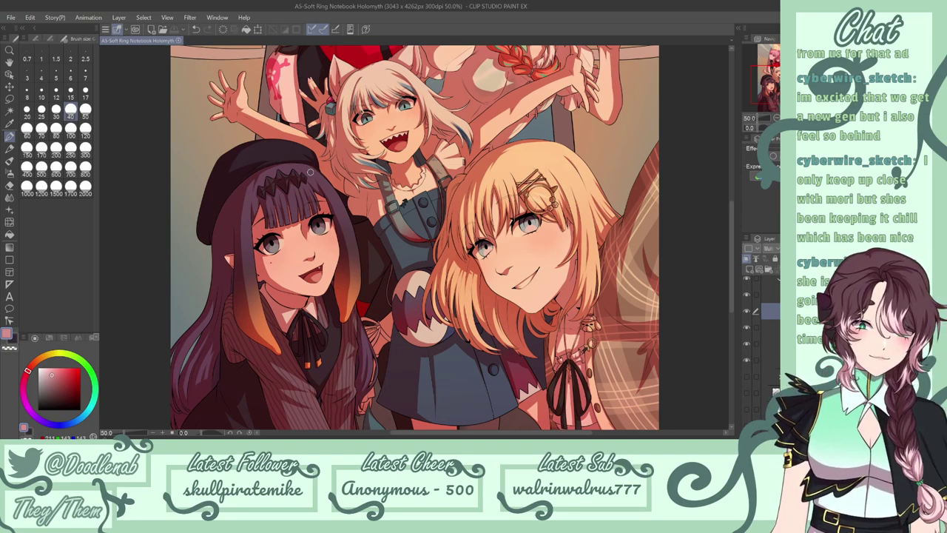
{"action": "left_click_drag", "start_coordinate": [293, 163], "coordinate": [305, 169]}
{"action": "key", "text": "ctrl+z"}
{"action": "key", "text": "ctrl+z"}
{"action": "key", "text": "ctrl+z"}
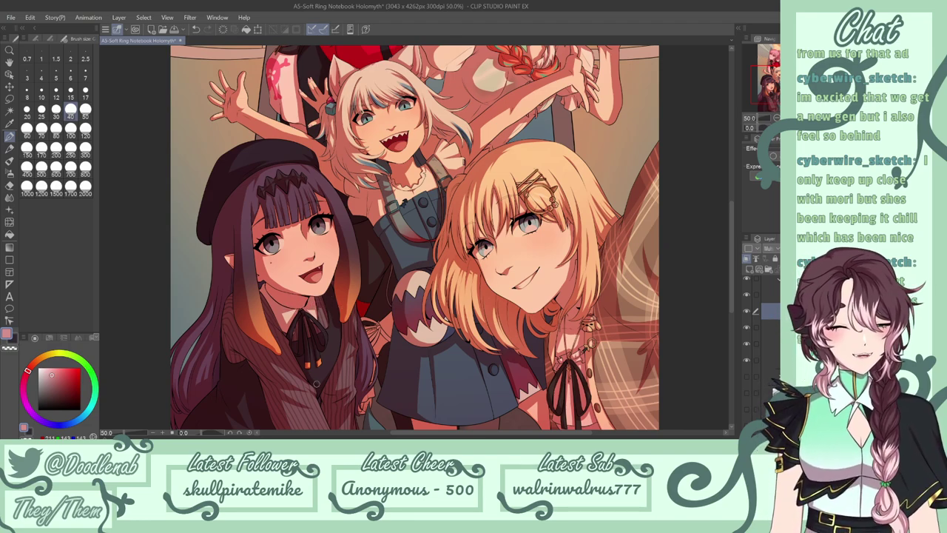
{"action": "key", "text": "ctrl+s"}
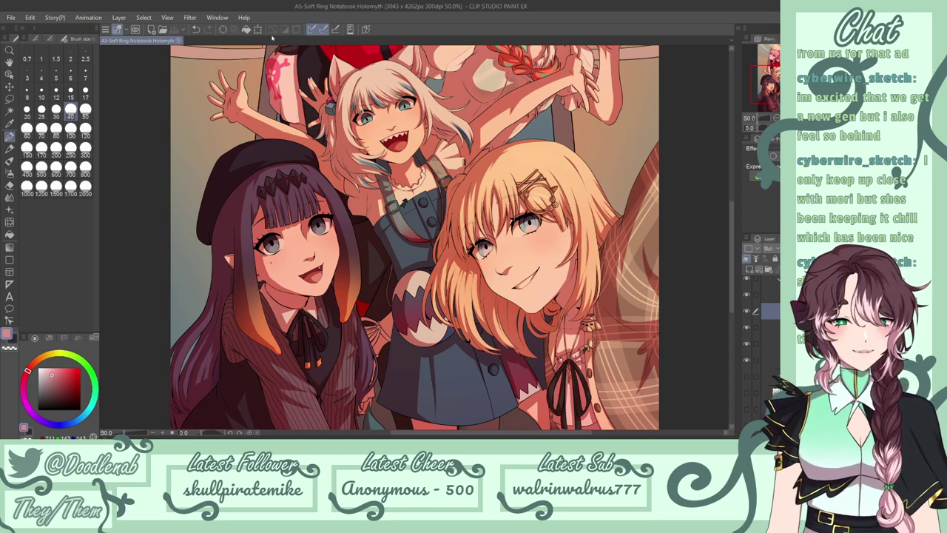
Hide the character artwork in the layer list so that only the background scene shows.
{"action": "left_click", "coordinate": [161, 400]}
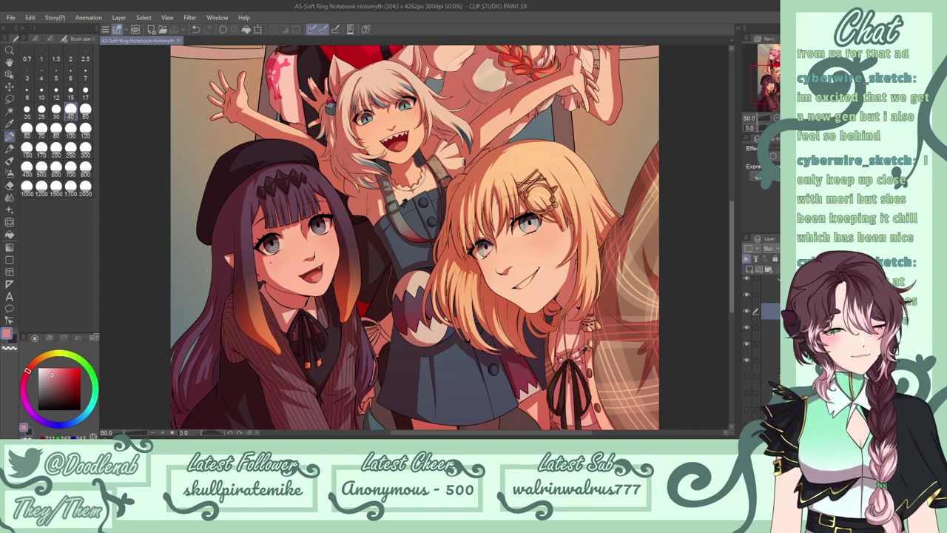
{"action": "scroll", "coordinate": [723, 279], "scroll_direction": "down", "scroll_amount": 3}
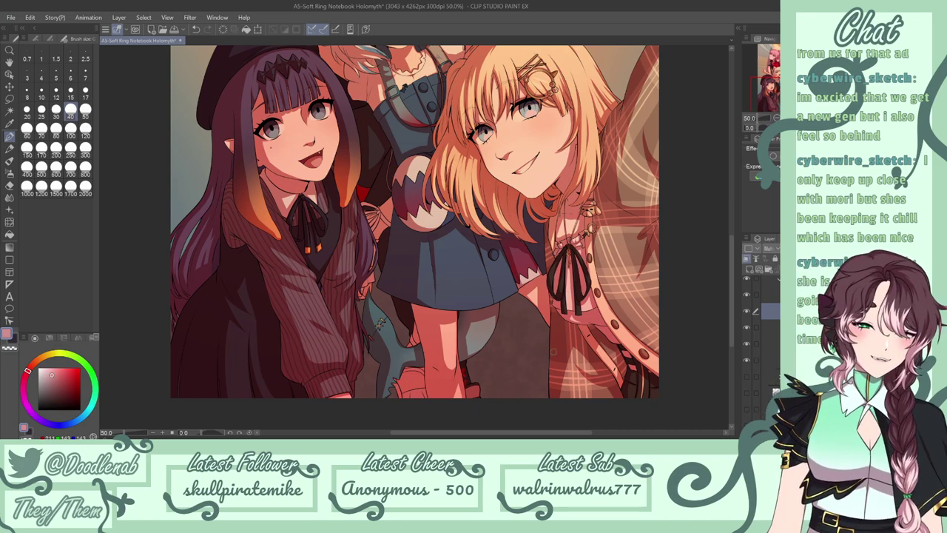
{"action": "key", "text": "ctrl+0"}
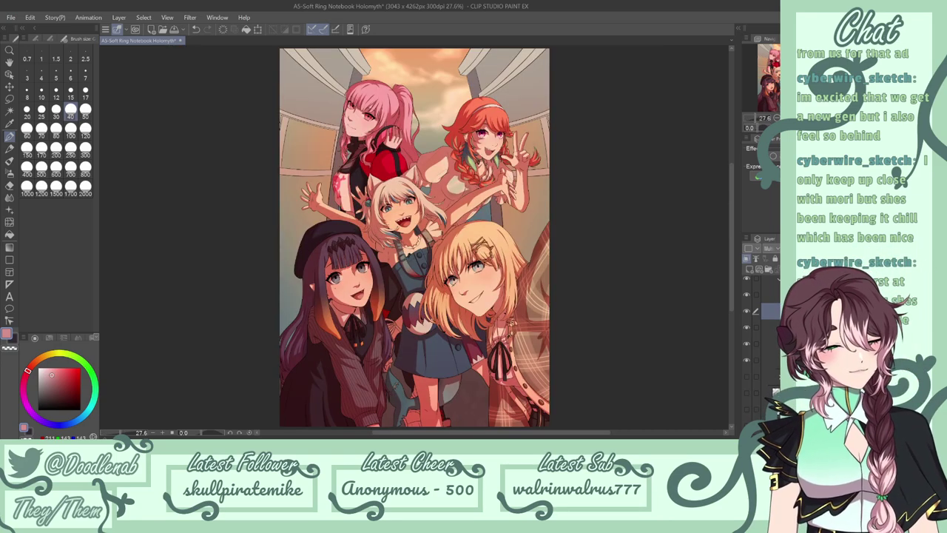
{"action": "scroll", "coordinate": [766, 341], "scroll_direction": "up", "scroll_amount": 2}
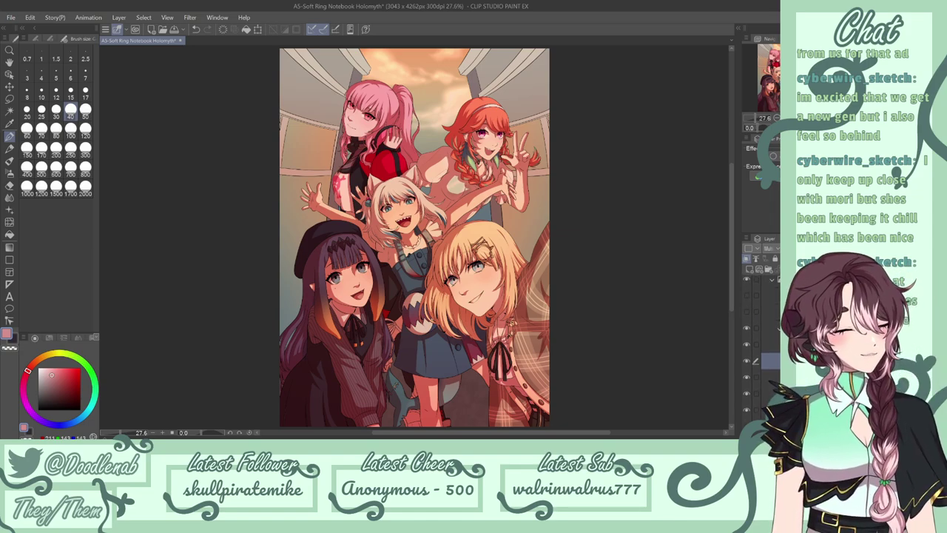
{"action": "scroll", "coordinate": [775, 384], "scroll_direction": "up", "scroll_amount": 1}
{"action": "left_click", "coordinate": [750, 270]}
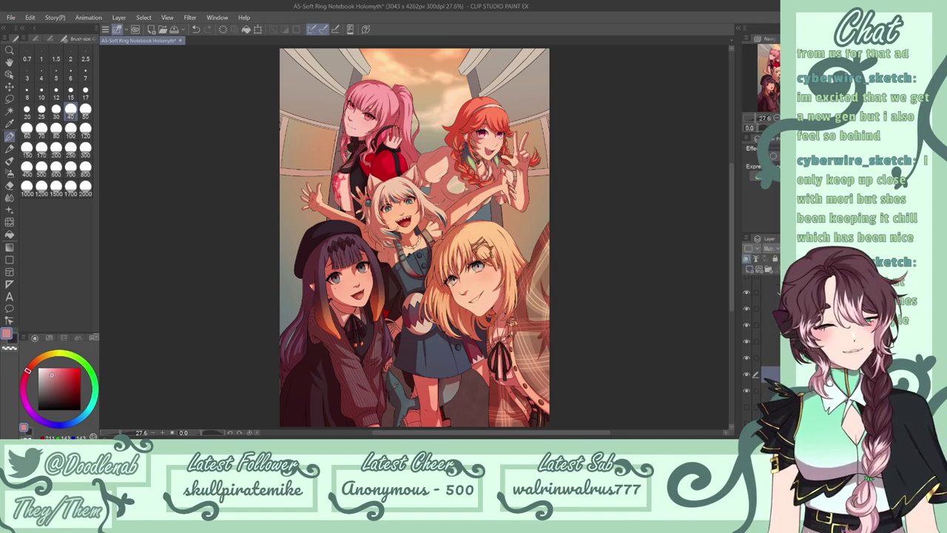
{"action": "left_click", "coordinate": [747, 342]}
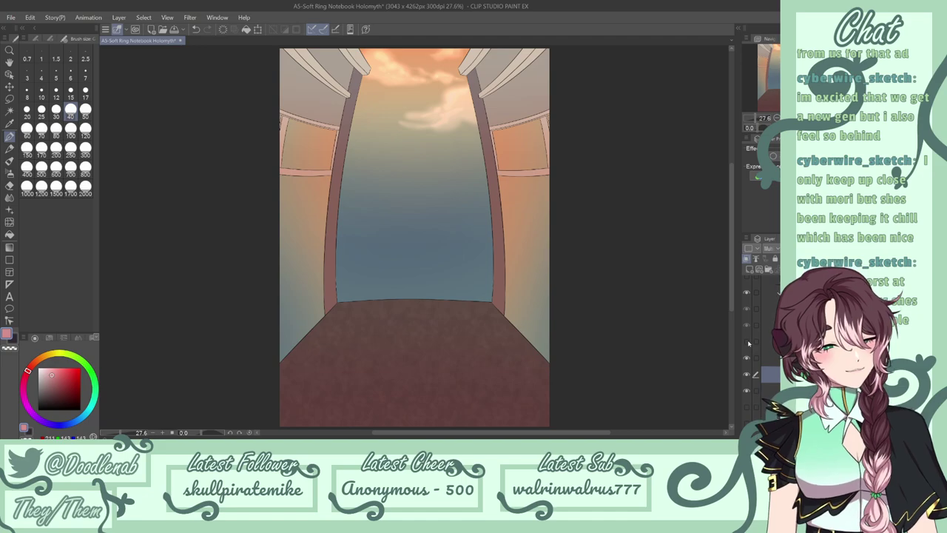
Fill sections of the upper drapes and the window frame edges on both sides with the pink shadow colour.
{"action": "left_click", "coordinate": [10, 235]}
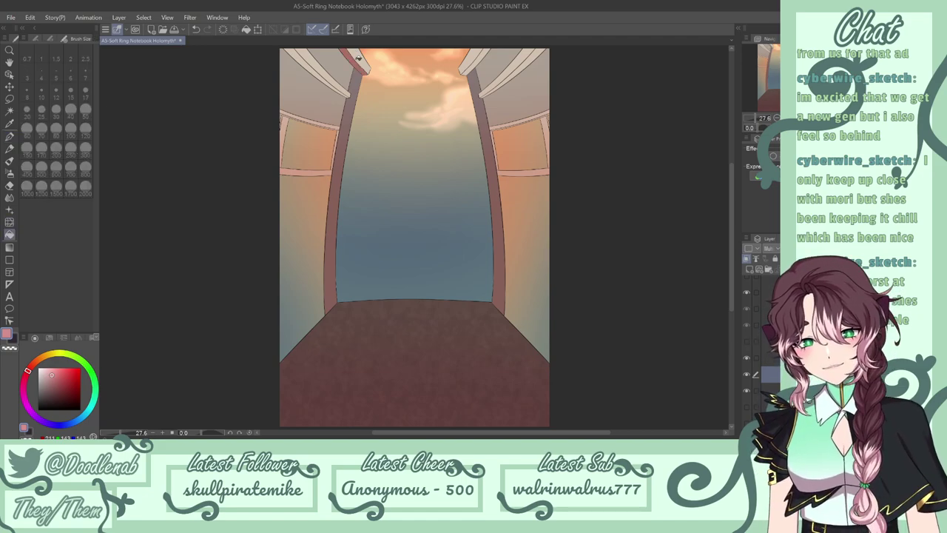
{"action": "left_click", "coordinate": [326, 78]}
{"action": "left_click", "coordinate": [487, 64]}
{"action": "left_click", "coordinate": [477, 60]}
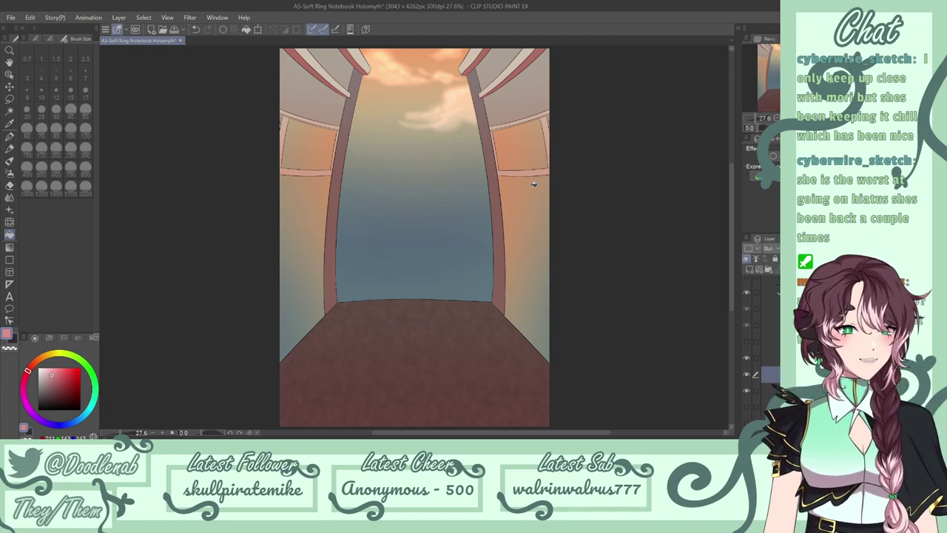
{"action": "left_click", "coordinate": [495, 132]}
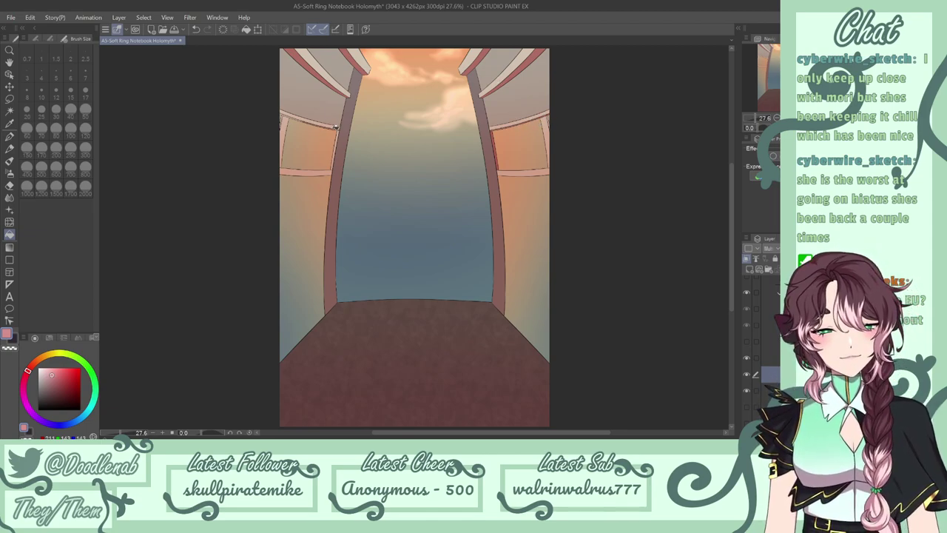
{"action": "left_click", "coordinate": [290, 115]}
{"action": "key", "text": "ctrl+z"}
{"action": "left_click", "coordinate": [299, 117]}
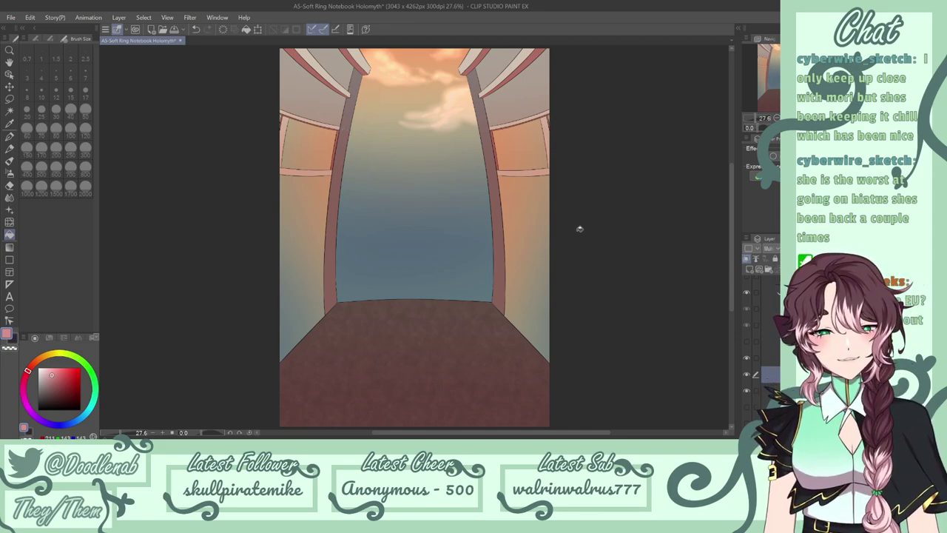
{"action": "key", "text": "p"}
{"action": "left_click_drag", "start_coordinate": [339, 50], "coordinate": [364, 79]}
{"action": "key", "text": "ctrl+z"}
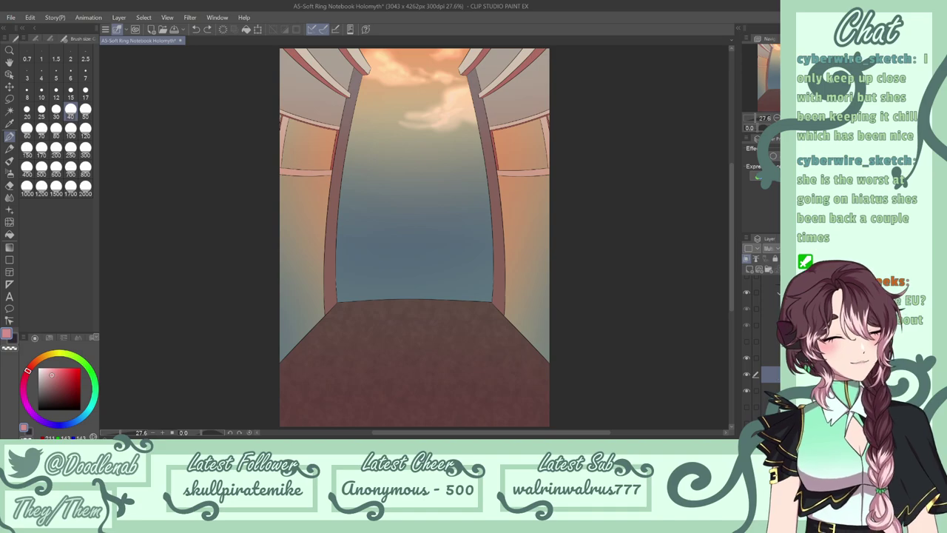
Create a selection from the background layer that covers the drapes, walls and pillars.
{"action": "scroll", "coordinate": [763, 348], "scroll_direction": "down", "scroll_amount": 3}
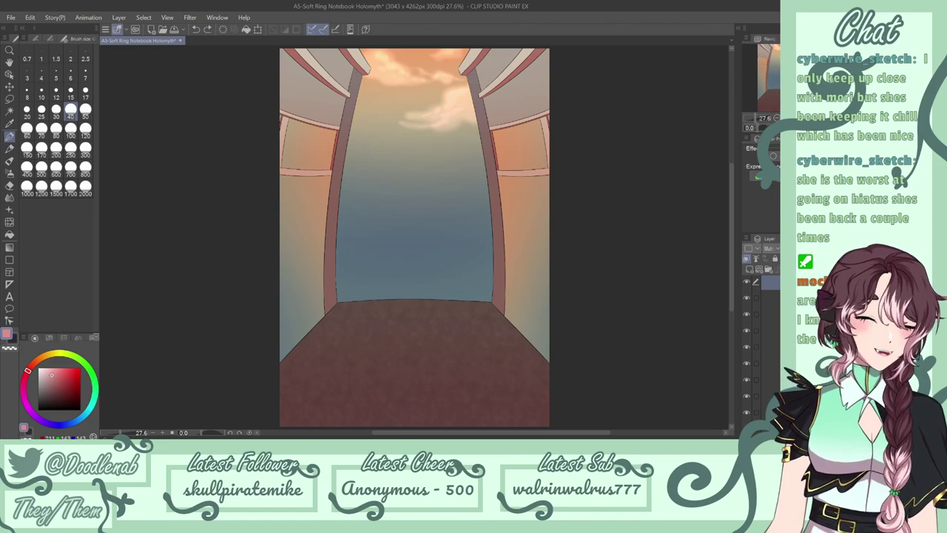
{"action": "left_click", "coordinate": [771, 331]}
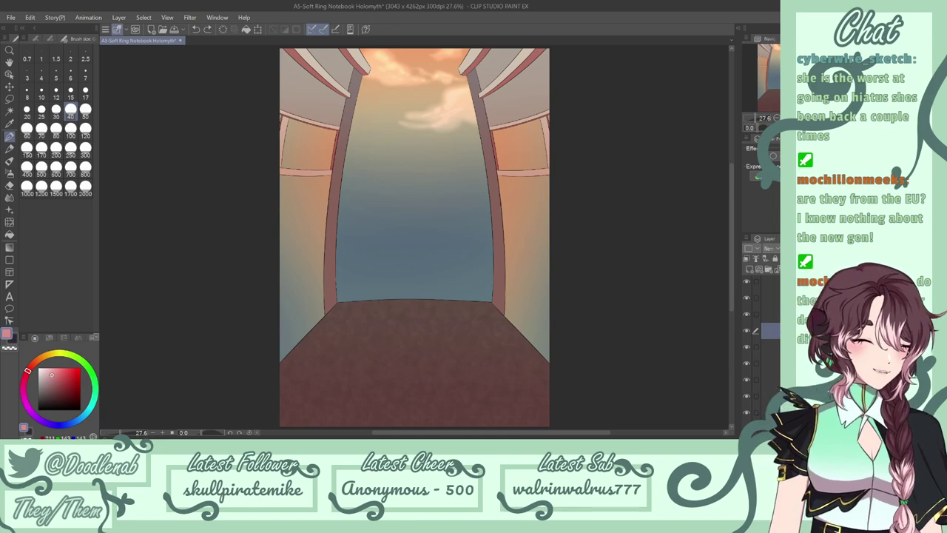
{"action": "scroll", "coordinate": [766, 348], "scroll_direction": "down", "scroll_amount": 3}
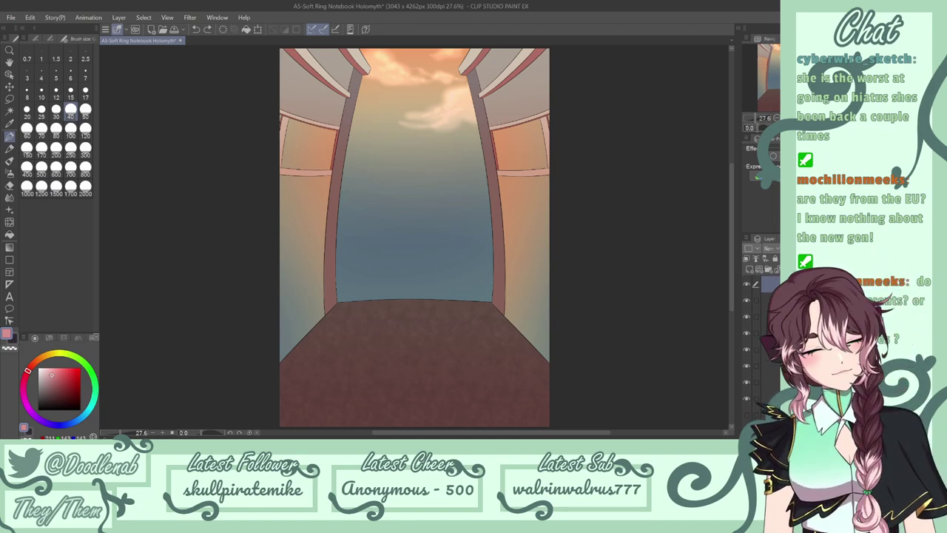
{"action": "left_click", "coordinate": [748, 399]}
{"action": "left_click", "coordinate": [747, 399]}
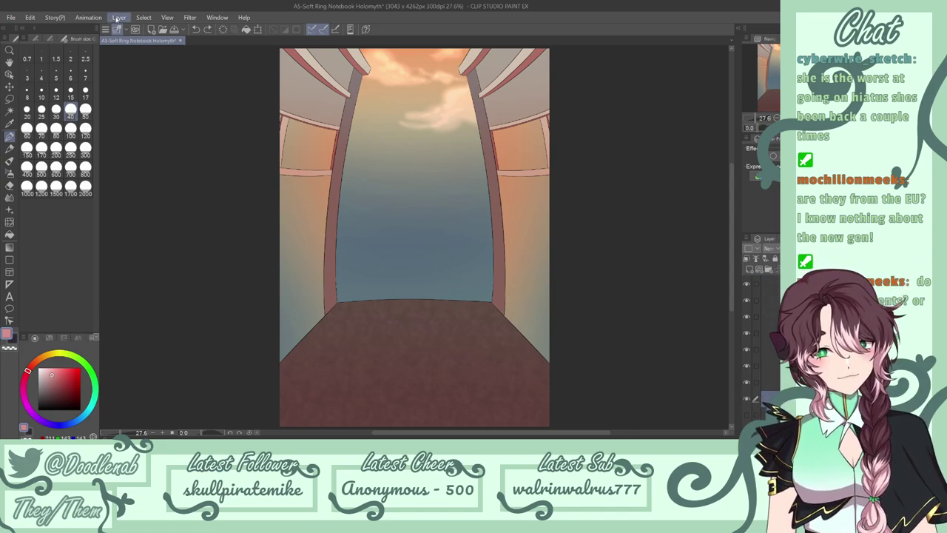
{"action": "left_click", "coordinate": [279, 162]}
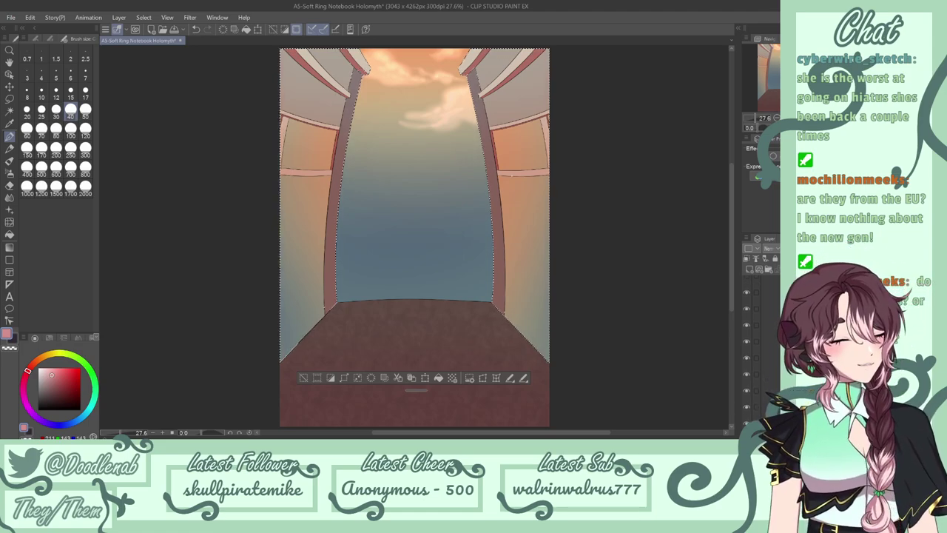
Paint pink shadow strokes beneath the drape trims and window crossbars inside the selection, using the pen at size 100.
{"action": "left_click", "coordinate": [772, 309]}
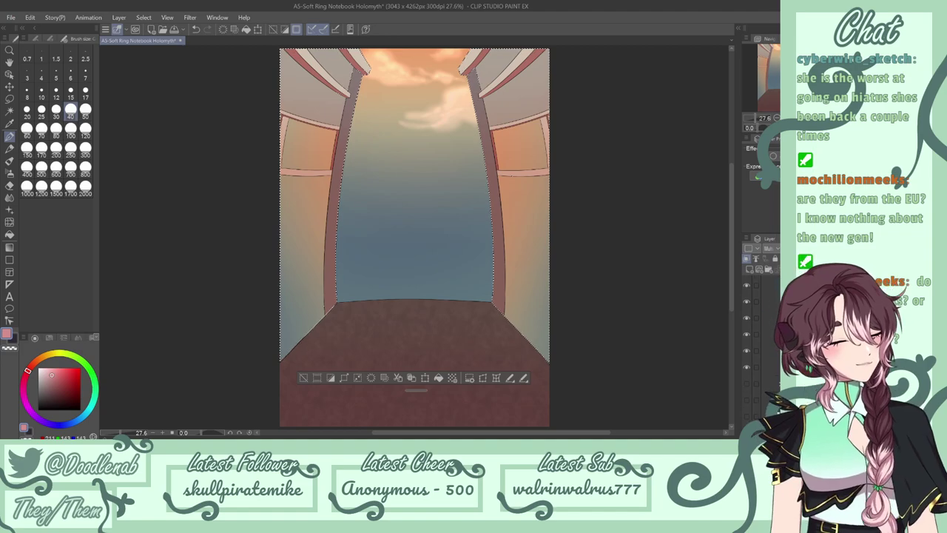
{"action": "left_click", "coordinate": [747, 352]}
{"action": "left_click", "coordinate": [748, 352]}
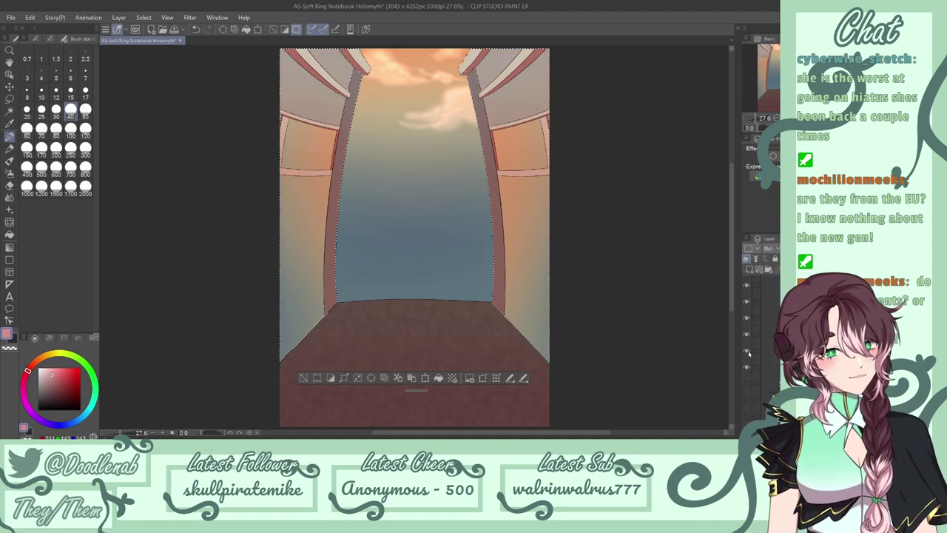
{"action": "left_click", "coordinate": [772, 351]}
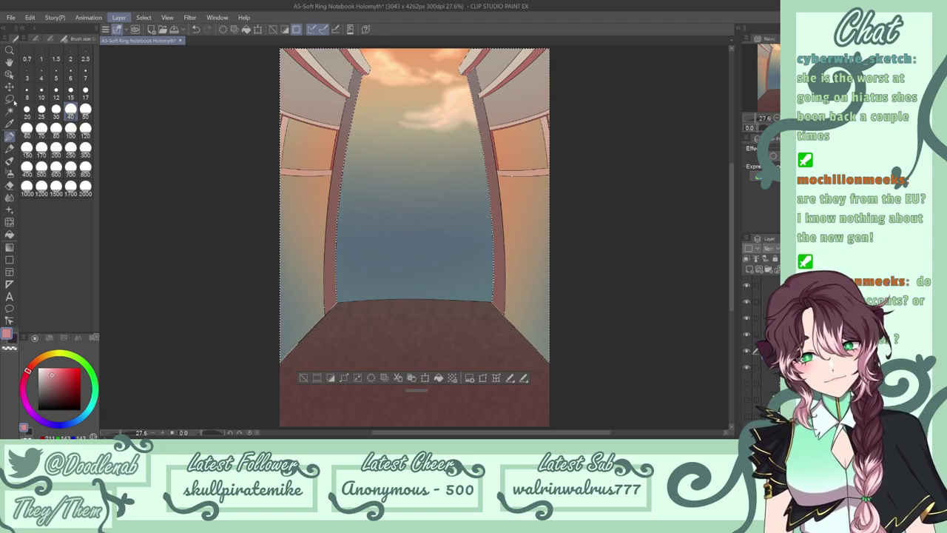
{"action": "left_click", "coordinate": [70, 127]}
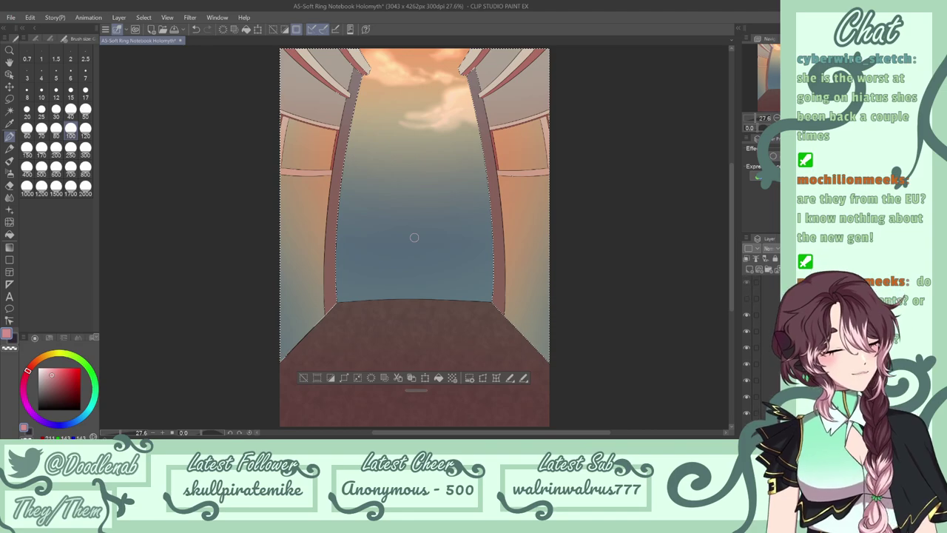
{"action": "key", "text": "ctrl+z"}
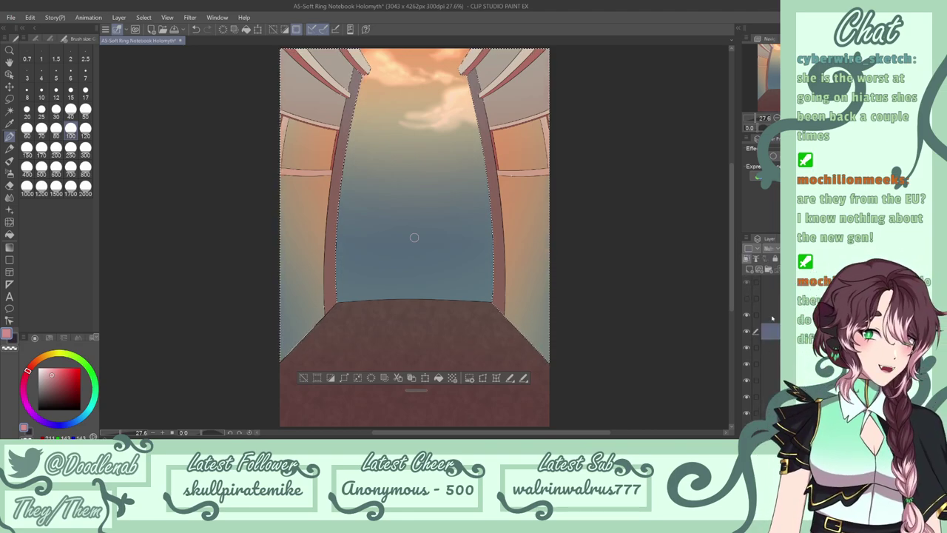
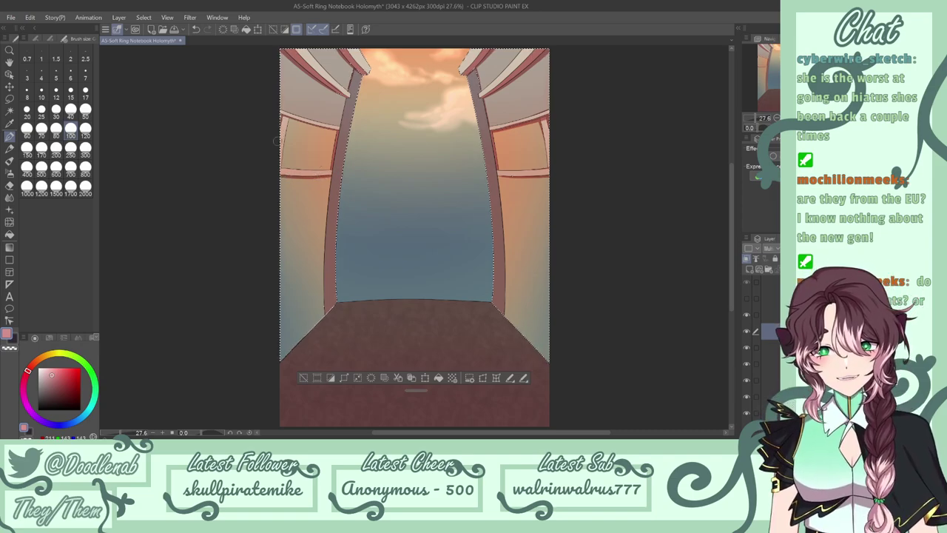
{"action": "key", "text": "e"}
{"action": "key", "text": "p"}
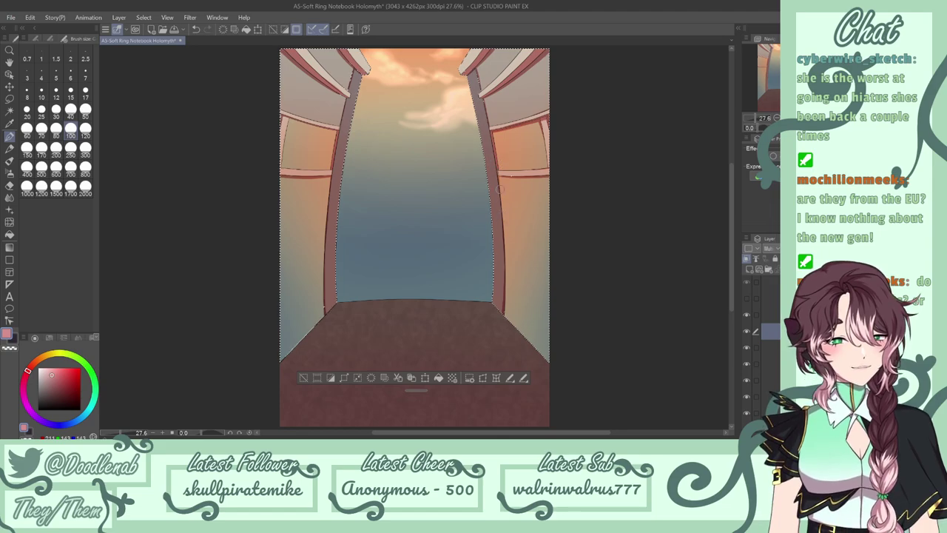
Redraw the shadow strokes along the side pillars and the edges where the walls meet the floor, undoing unwanted strokes.
{"action": "key", "text": "ctrl+z"}
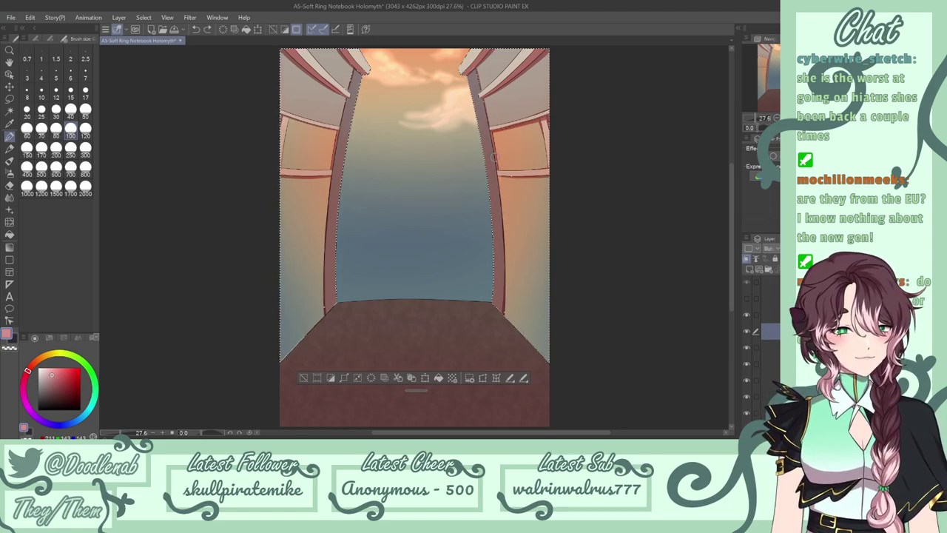
{"action": "left_click_drag", "start_coordinate": [496, 157], "coordinate": [489, 116]}
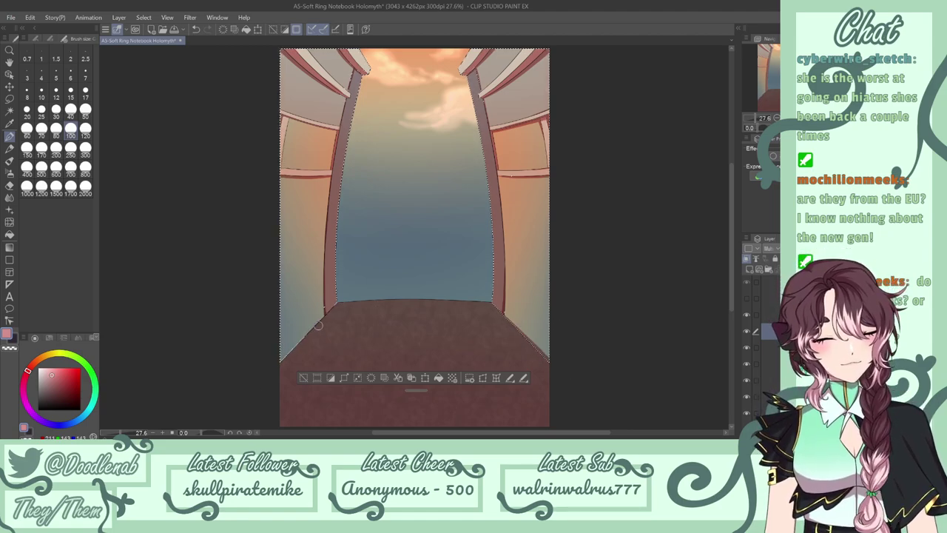
{"action": "key", "text": "ctrl+z"}
{"action": "left_click_drag", "start_coordinate": [345, 301], "coordinate": [339, 303]}
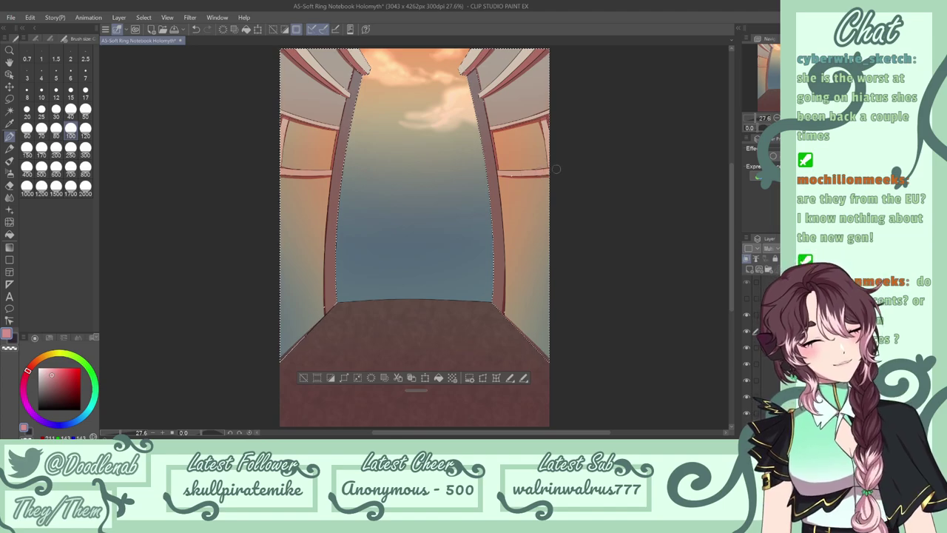
{"action": "key", "text": "ctrl+z"}
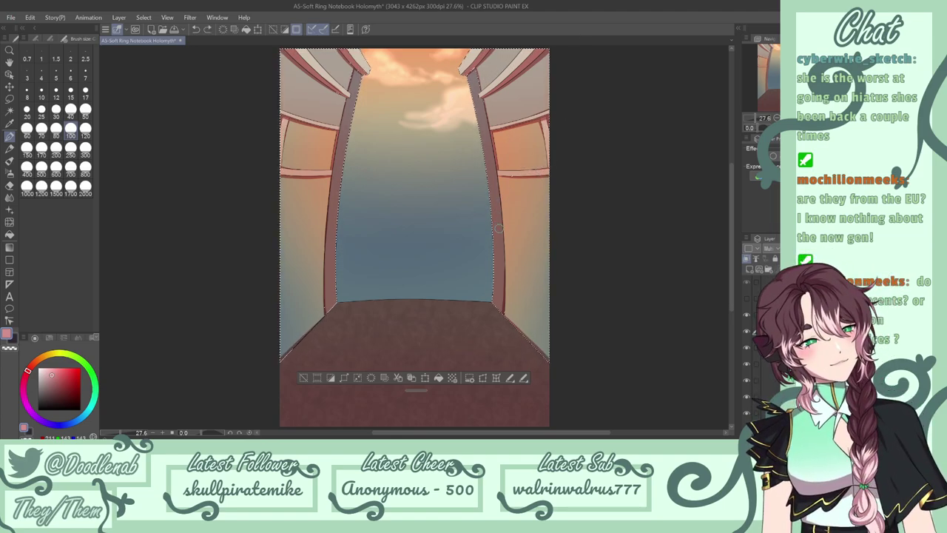
Airbrush soft pink shading over the drapes and frames on a new layer, using brush size 1700.
{"action": "left_click", "coordinate": [750, 269]}
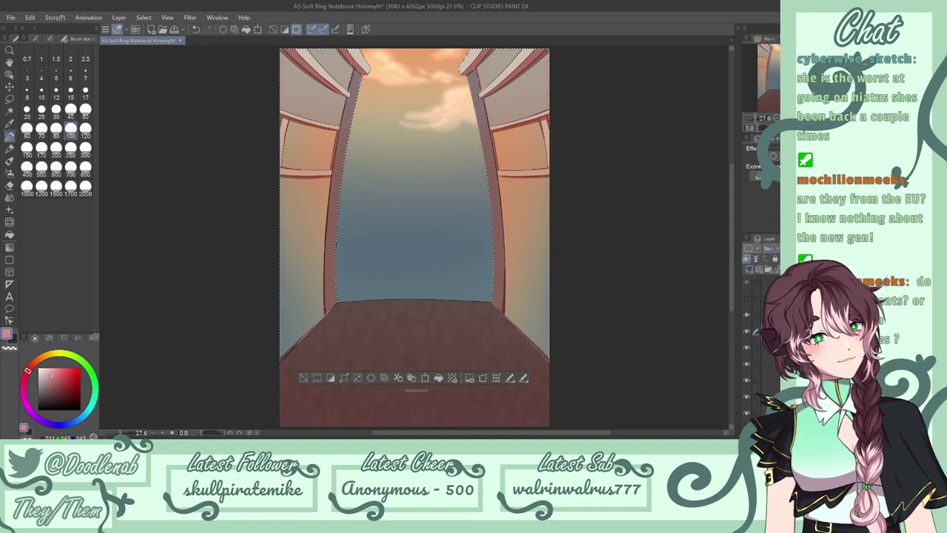
{"action": "left_click", "coordinate": [10, 173]}
{"action": "left_click", "coordinate": [70, 186]}
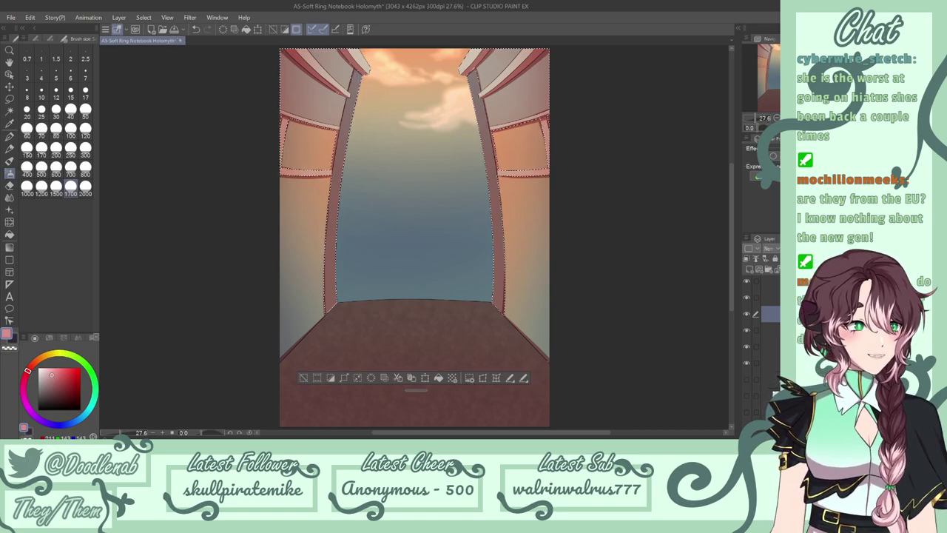
Place the Dappled cloud 1 texture material over the selected drapes and frames.
{"action": "scroll", "coordinate": [766, 340], "scroll_direction": "up", "scroll_amount": 3}
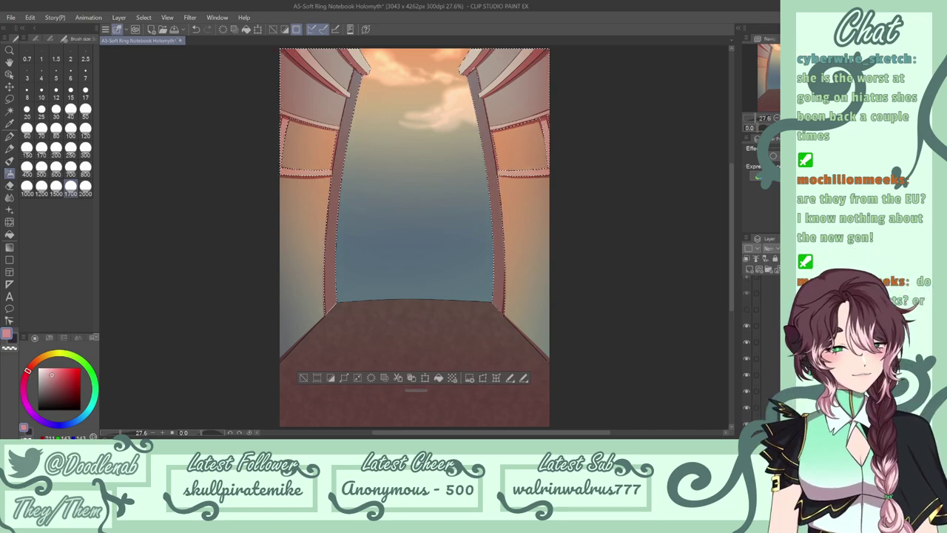
{"action": "scroll", "coordinate": [770, 348], "scroll_direction": "down", "scroll_amount": 1}
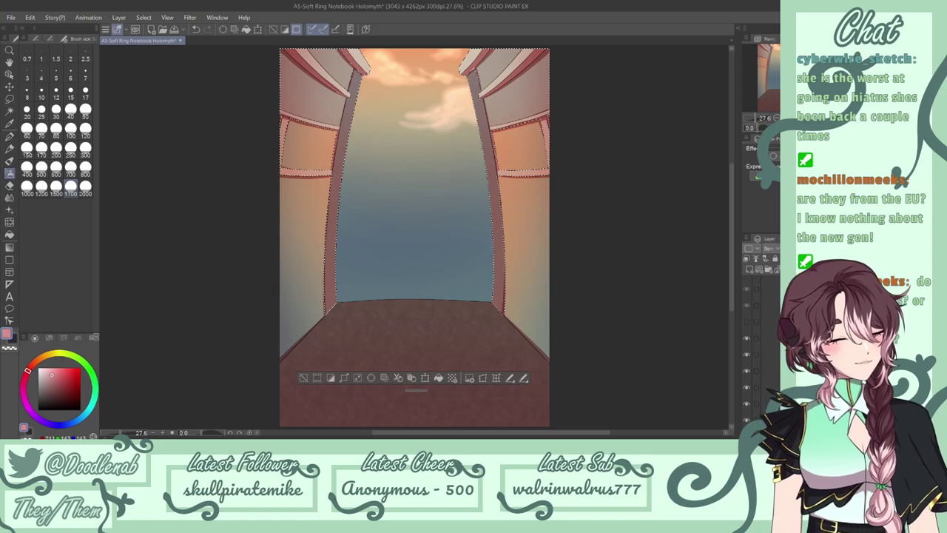
{"action": "left_click", "coordinate": [770, 371]}
{"action": "left_click", "coordinate": [738, 29]}
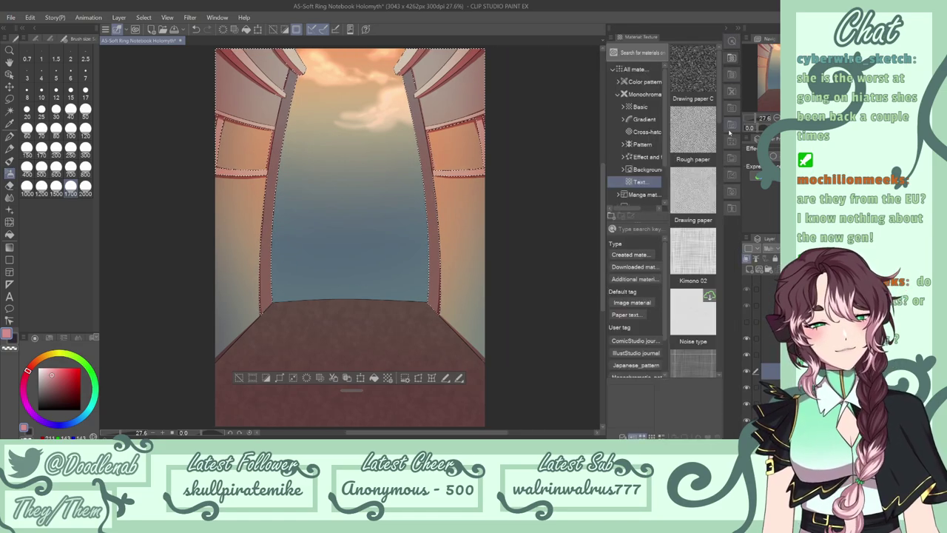
{"action": "left_click_drag", "start_coordinate": [724, 131], "coordinate": [703, 365]}
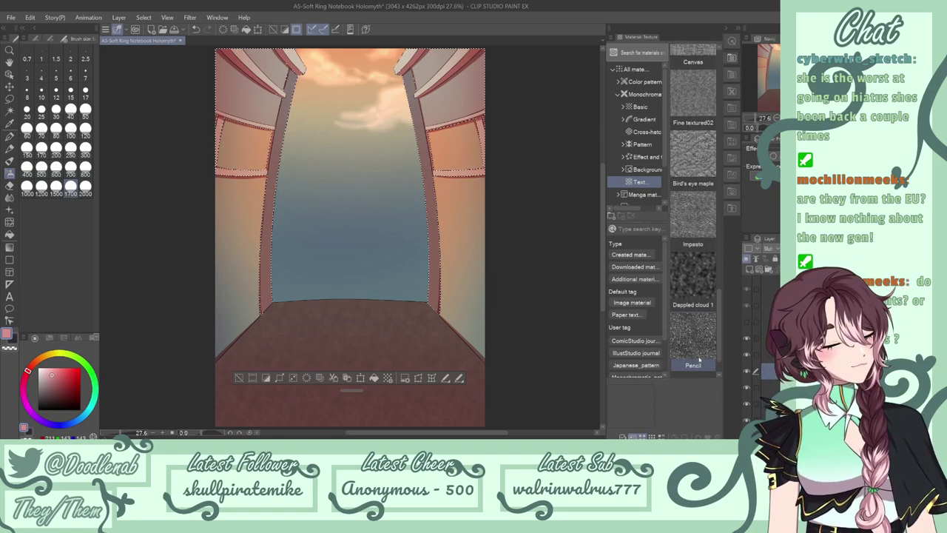
{"action": "left_click", "coordinate": [691, 277]}
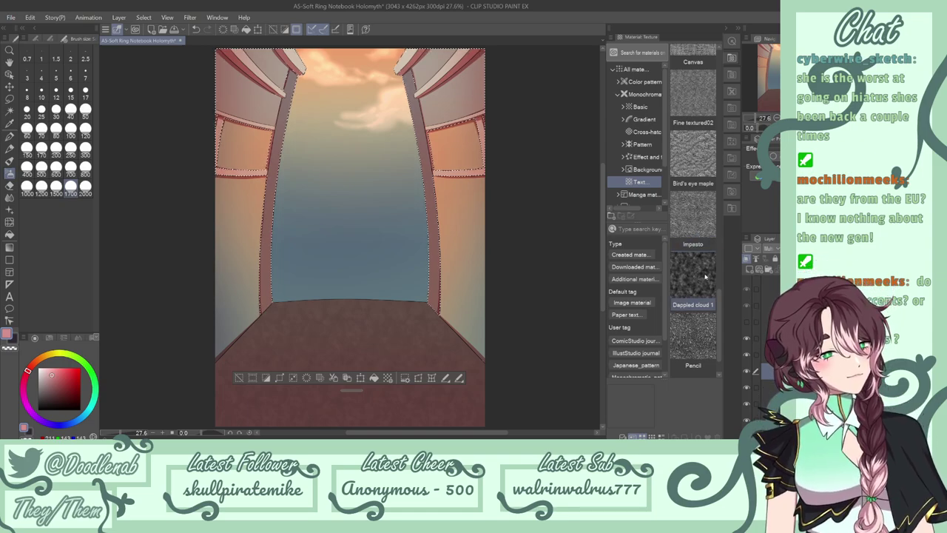
{"action": "left_click_drag", "start_coordinate": [692, 277], "coordinate": [412, 270]}
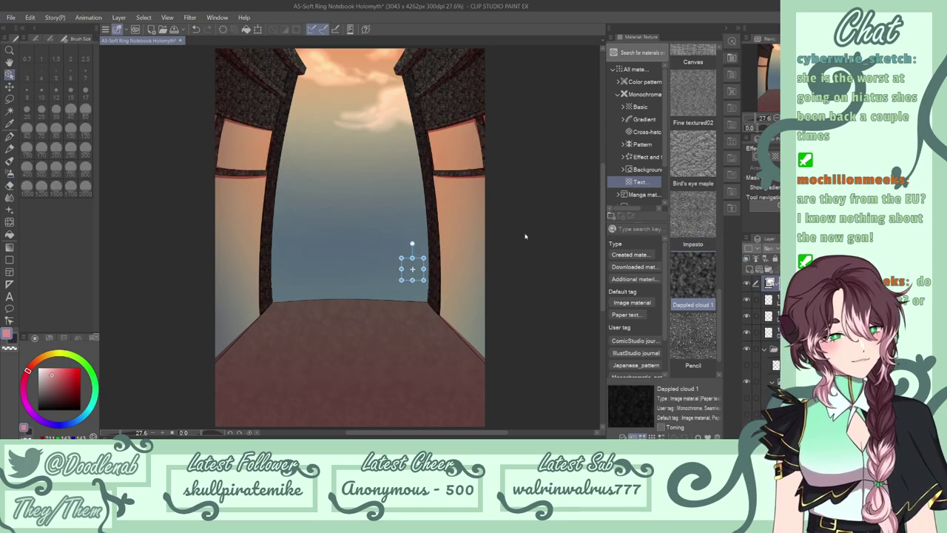
Enlarge the dappled cloud texture's pattern tile and adjust the texture layer so it blends into the drapes and frames.
{"action": "mouse_move", "coordinate": [424, 258]}
{"action": "left_mouse_down"}
{"action": "mouse_move", "coordinate": [467, 236]}
{"action": "mouse_move", "coordinate": [452, 229]}
{"action": "mouse_move", "coordinate": [436, 245]}
{"action": "left_mouse_up"}
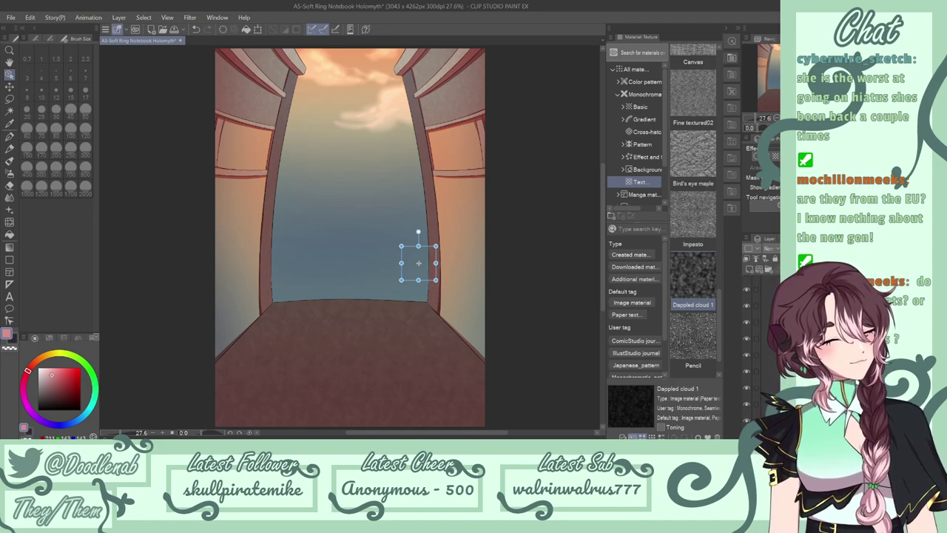
{"action": "left_click_drag", "start_coordinate": [768, 314], "coordinate": [768, 299]}
{"action": "left_click", "coordinate": [747, 258]}
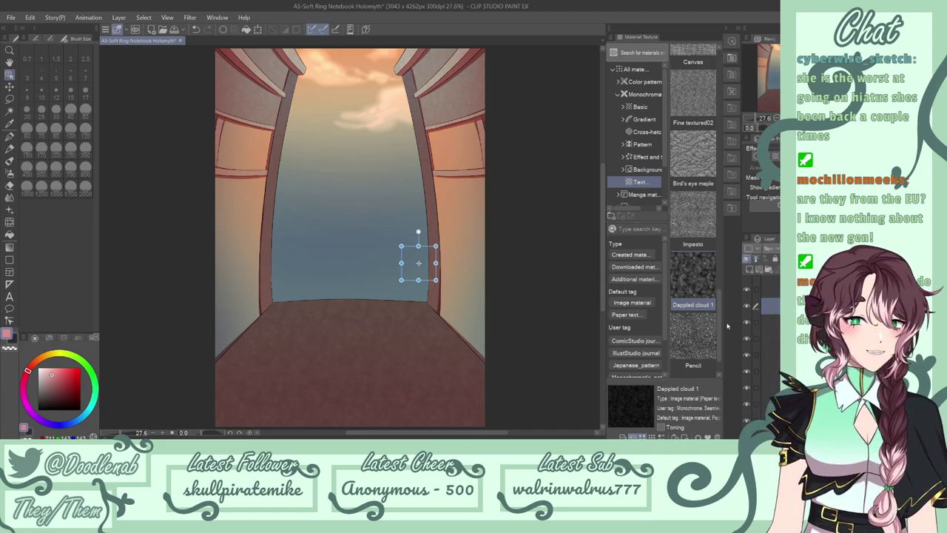
{"action": "left_click_drag", "start_coordinate": [435, 246], "coordinate": [433, 249]}
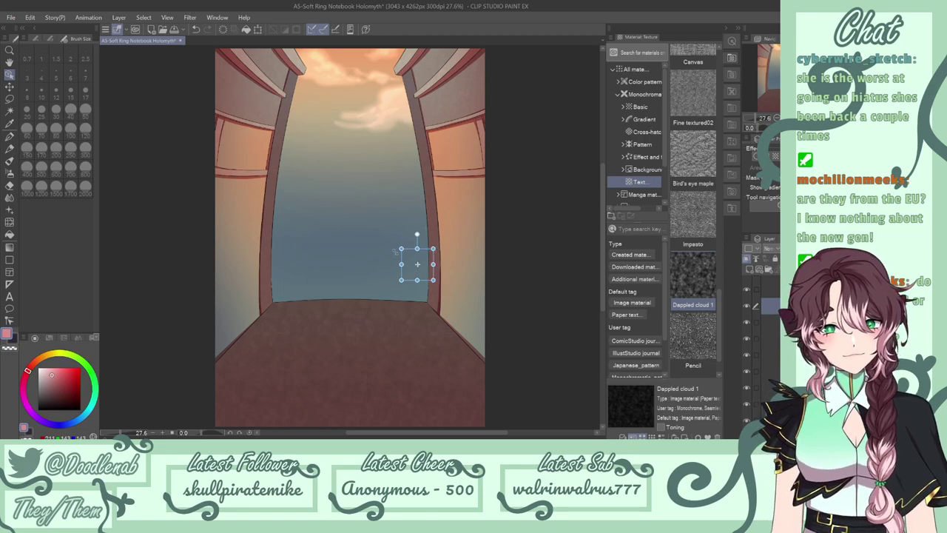
{"action": "key", "text": "m"}
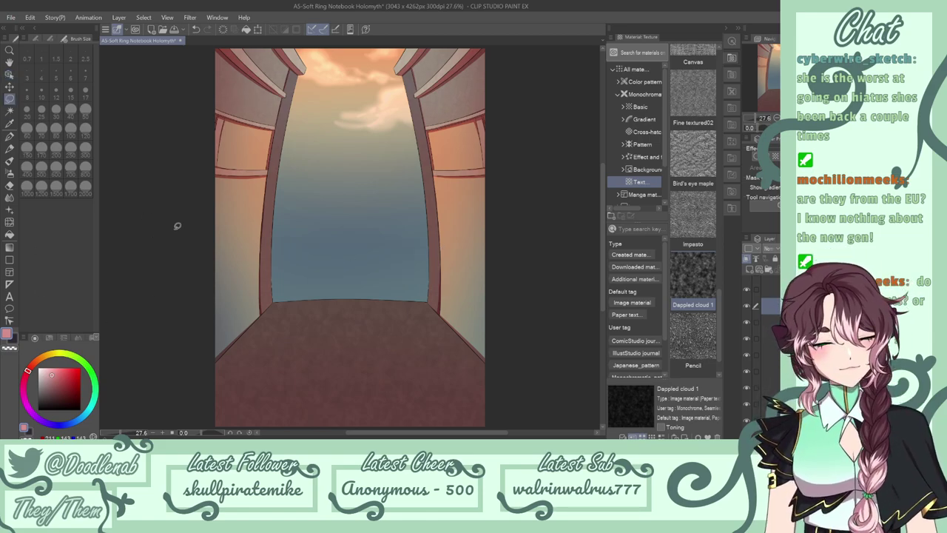
Close the material library and create a selection from the layer holding the window panels on both sides.
{"action": "left_click", "coordinate": [738, 29]}
{"action": "scroll", "coordinate": [763, 348], "scroll_direction": "up", "scroll_amount": 3}
{"action": "left_click", "coordinate": [771, 351]}
{"action": "left_click", "coordinate": [747, 351]}
{"action": "left_click", "coordinate": [747, 351]}
{"action": "left_click", "coordinate": [119, 17]}
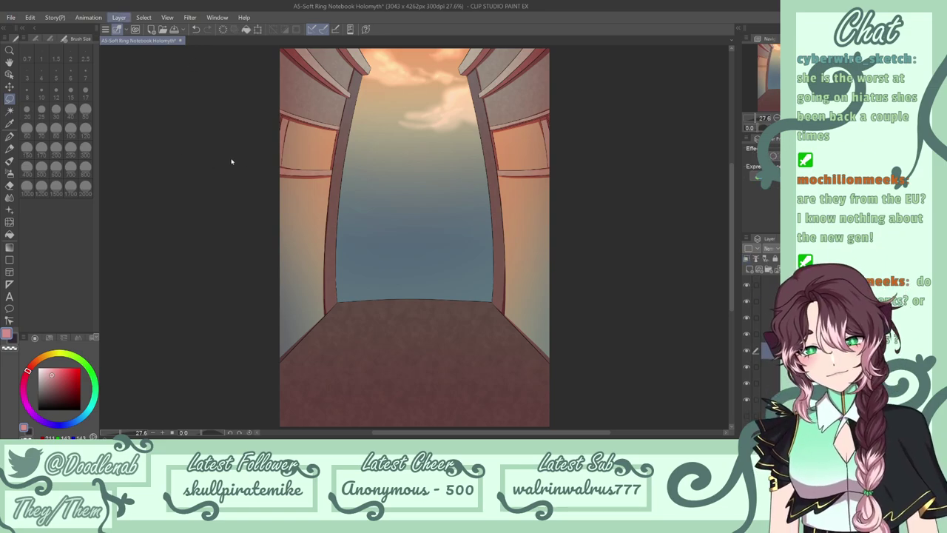
{"action": "left_click", "coordinate": [316, 164]}
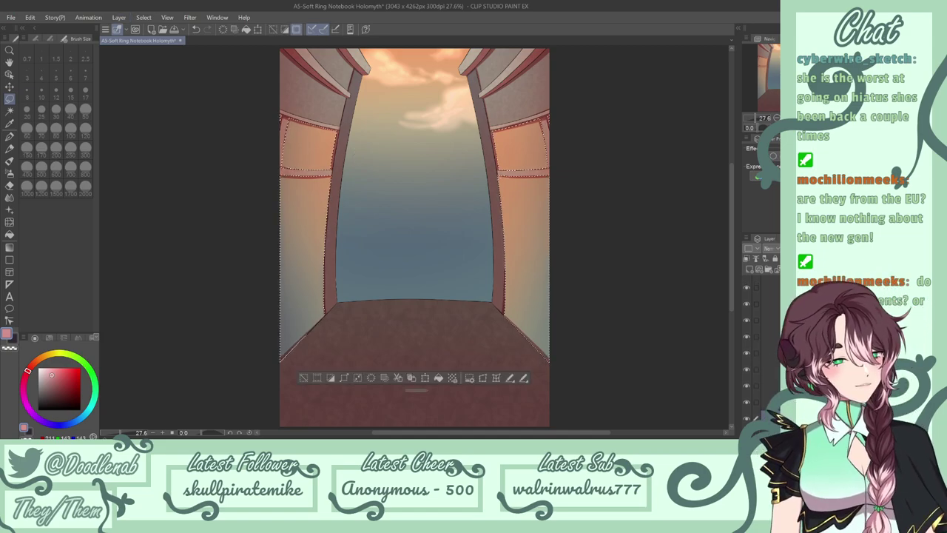
Clear the upper background layer's content outside the window panel selection.
{"action": "key", "text": "ctrl+plus"}
{"action": "key", "text": "ctrl+plus"}
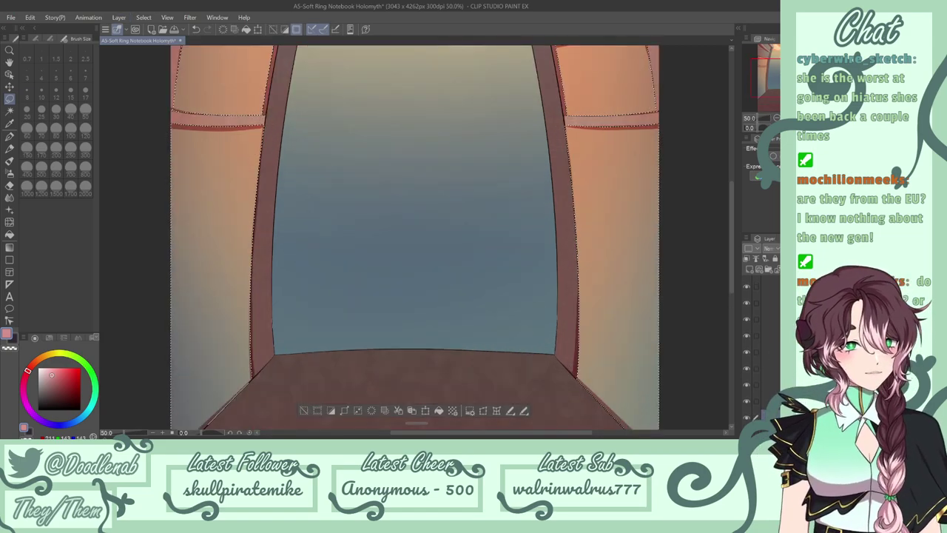
{"action": "left_click", "coordinate": [771, 286]}
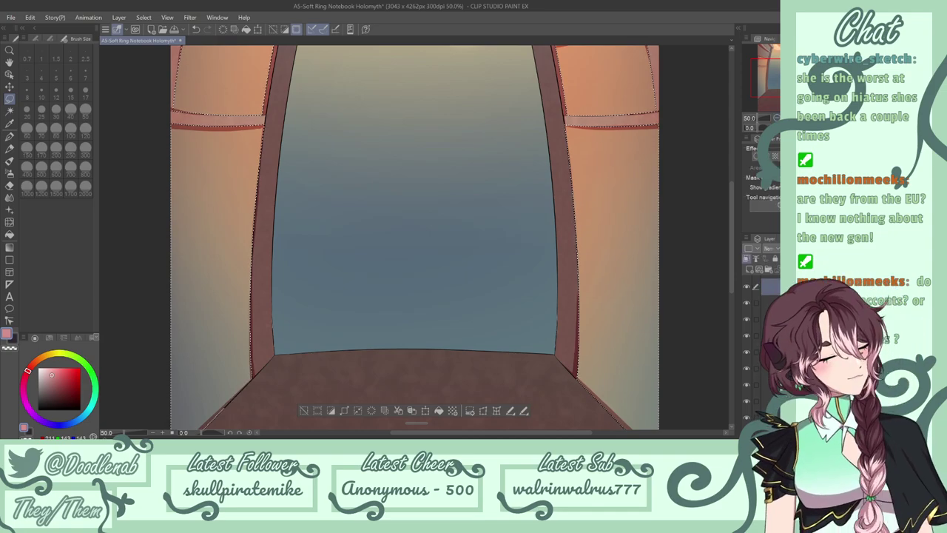
{"action": "key", "text": "shift+Delete"}
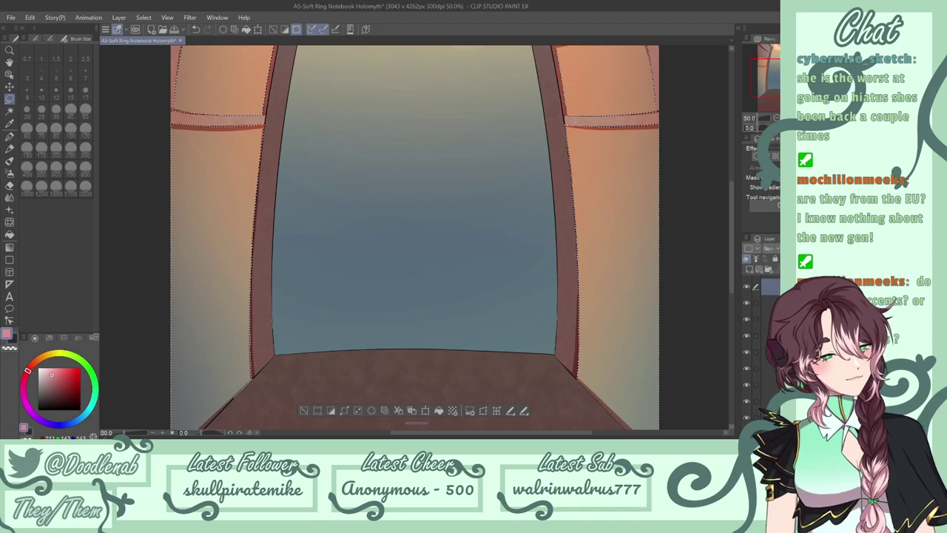
{"action": "key", "text": "ctrl+0"}
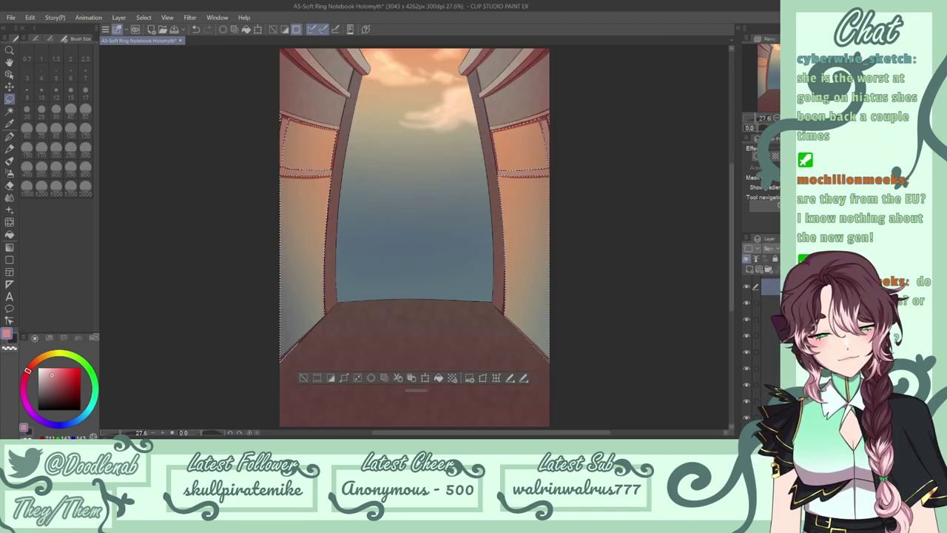
Set the window light layer to an Add blending mode and choose a pale yellow colour, RGB 255, 228, 145.
{"action": "left_click", "coordinate": [771, 303]}
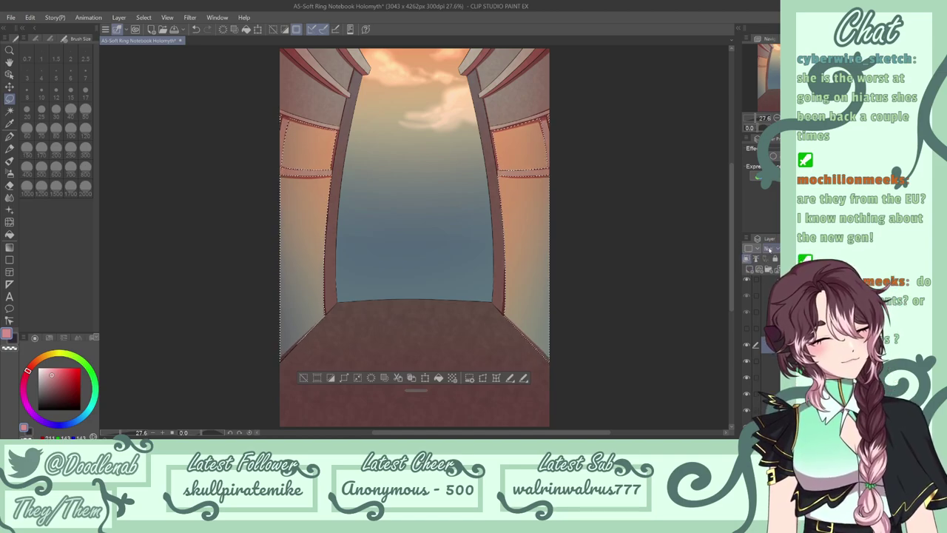
{"action": "left_click", "coordinate": [774, 369]}
{"action": "left_click", "coordinate": [13, 339]}
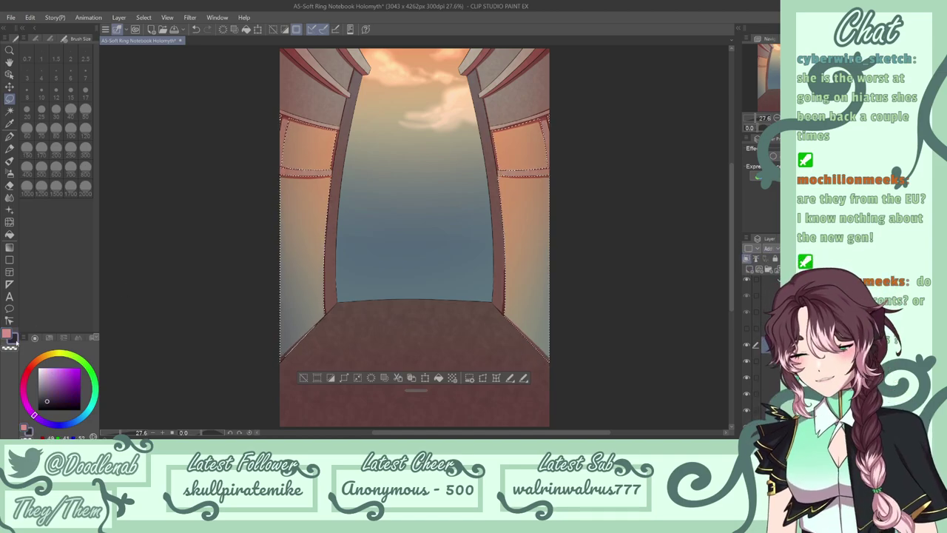
{"action": "left_click", "coordinate": [50, 355]}
{"action": "left_click", "coordinate": [56, 368]}
Paint diagonal pale yellow light rays across the left window panel with the Soft 2 airbrush at size 700.
{"action": "left_click", "coordinate": [10, 174]}
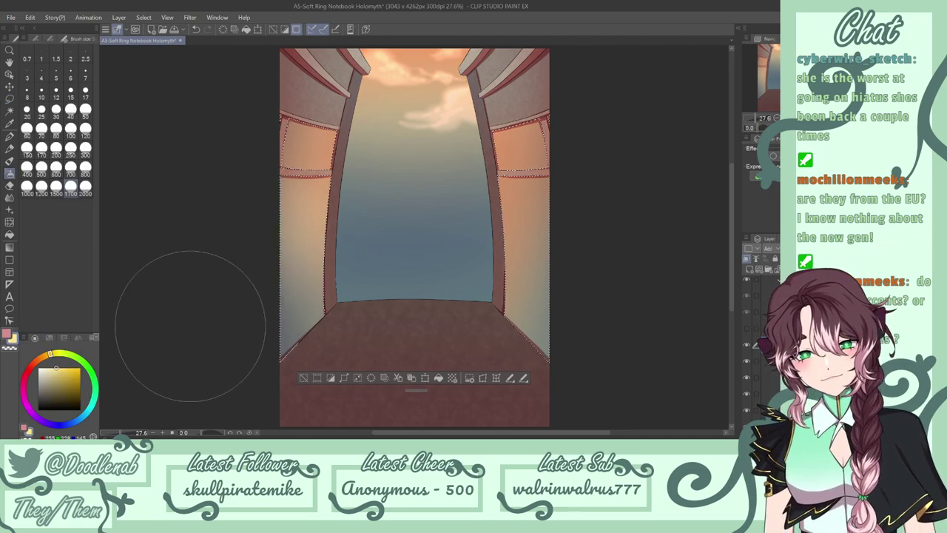
{"action": "left_click", "coordinate": [51, 39]}
{"action": "left_click", "coordinate": [59, 152]}
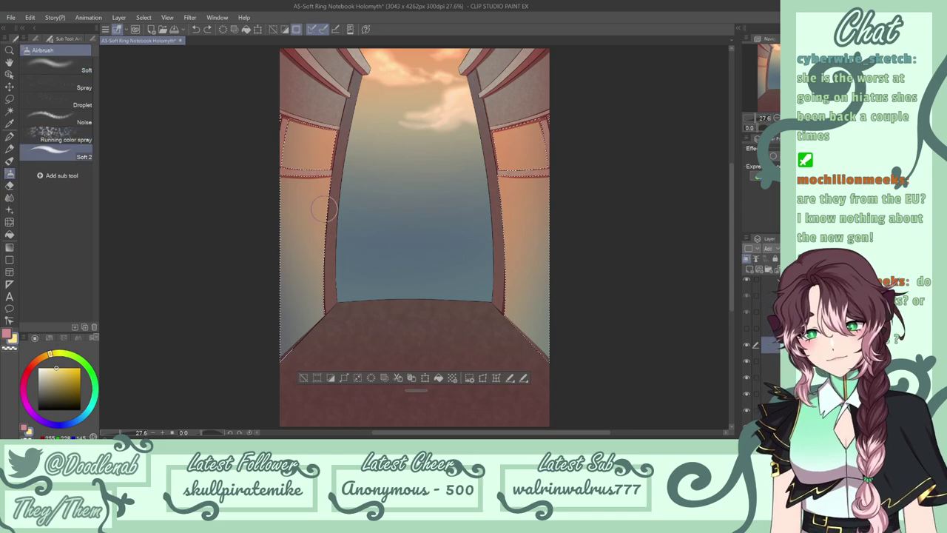
{"action": "left_click", "coordinate": [93, 38]}
{"action": "left_click", "coordinate": [70, 170]}
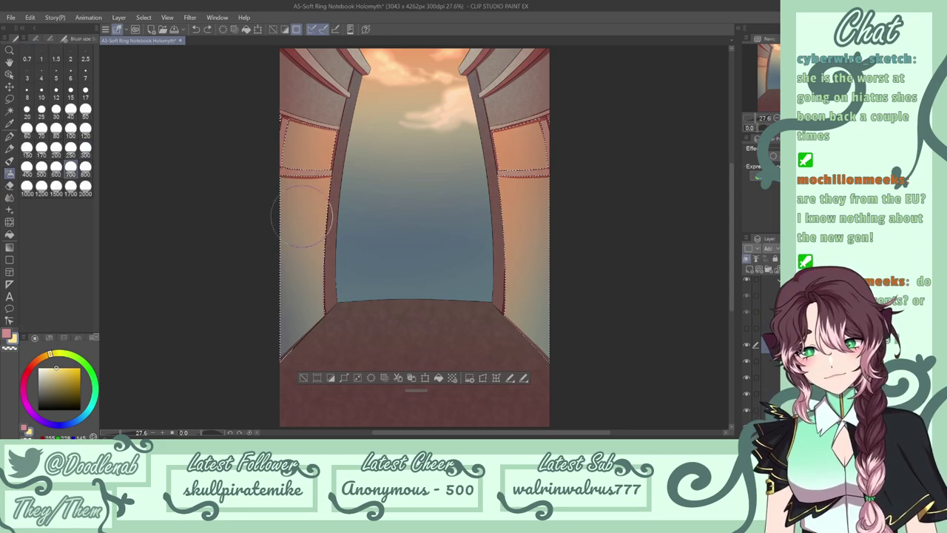
{"action": "left_click_drag", "start_coordinate": [258, 321], "coordinate": [364, 150]}
{"action": "left_click_drag", "start_coordinate": [260, 272], "coordinate": [340, 177]}
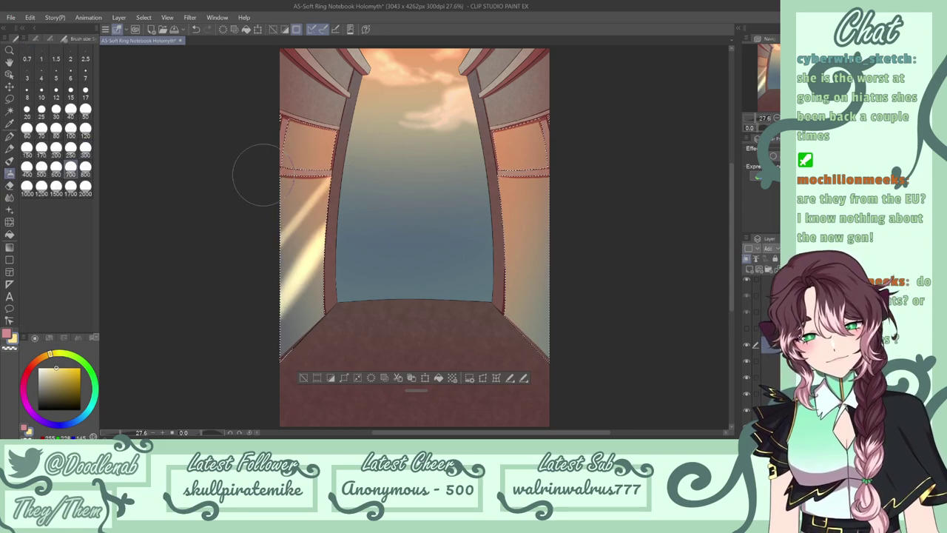
Paint diagonal pale yellow light rays across the upper window panels and the right window panel.
{"action": "left_click_drag", "start_coordinate": [262, 175], "coordinate": [369, 81]}
{"action": "left_click_drag", "start_coordinate": [262, 157], "coordinate": [358, 75]}
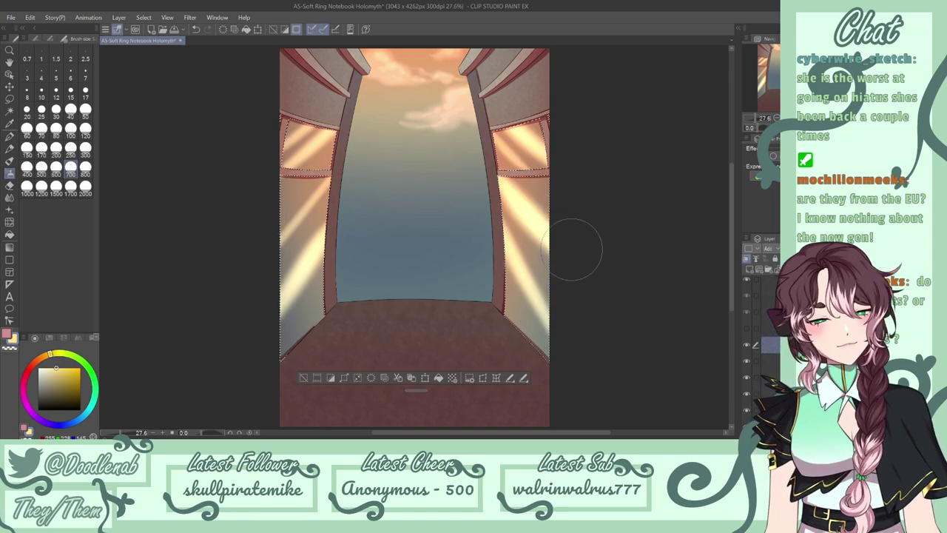
{"action": "mouse_move", "coordinate": [814, 248]}
{"action": "left_mouse_down"}
{"action": "mouse_move", "coordinate": [795, 249]}
{"action": "mouse_move", "coordinate": [808, 249]}
{"action": "left_mouse_up"}
{"action": "key", "text": "ctrl+y"}
Fade the light rays with the Soft eraser at size 1700 and clear the window selection.
{"action": "left_click", "coordinate": [9, 185]}
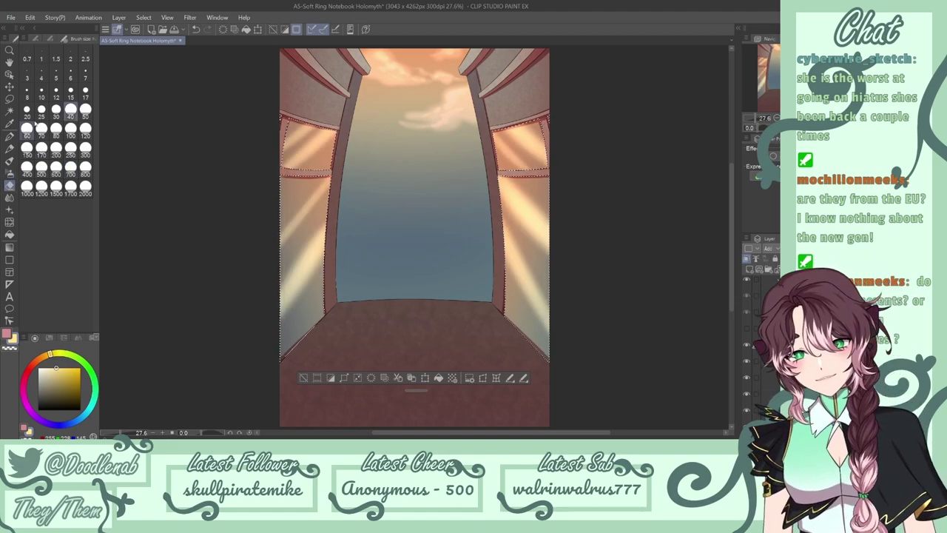
{"action": "left_click", "coordinate": [50, 38]}
{"action": "left_click", "coordinate": [62, 83]}
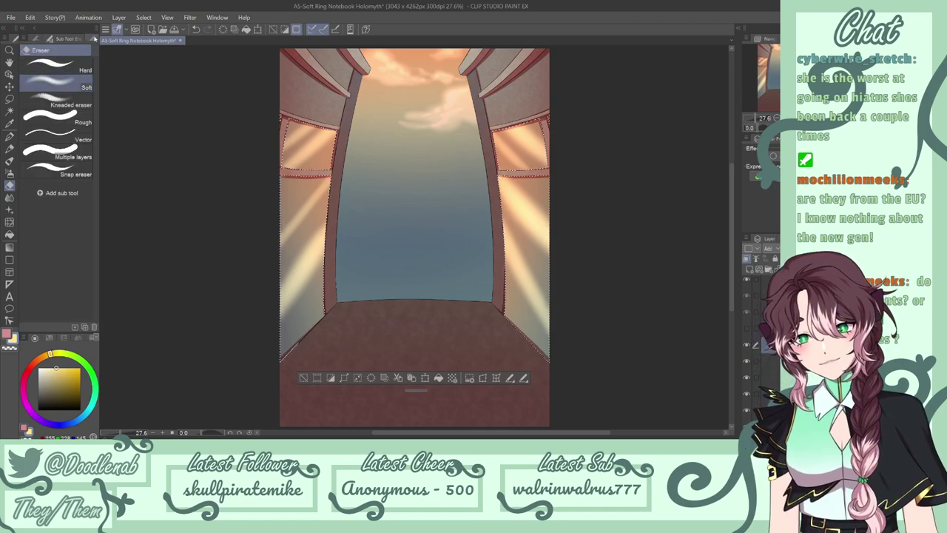
{"action": "left_click", "coordinate": [91, 38]}
{"action": "left_click", "coordinate": [71, 193]}
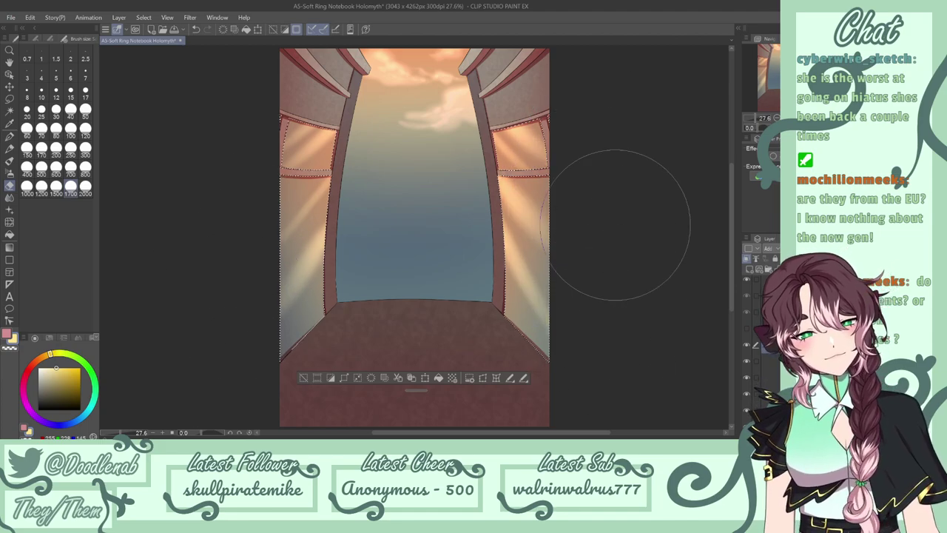
{"action": "left_click", "coordinate": [10, 98]}
{"action": "key", "text": "ctrl+d"}
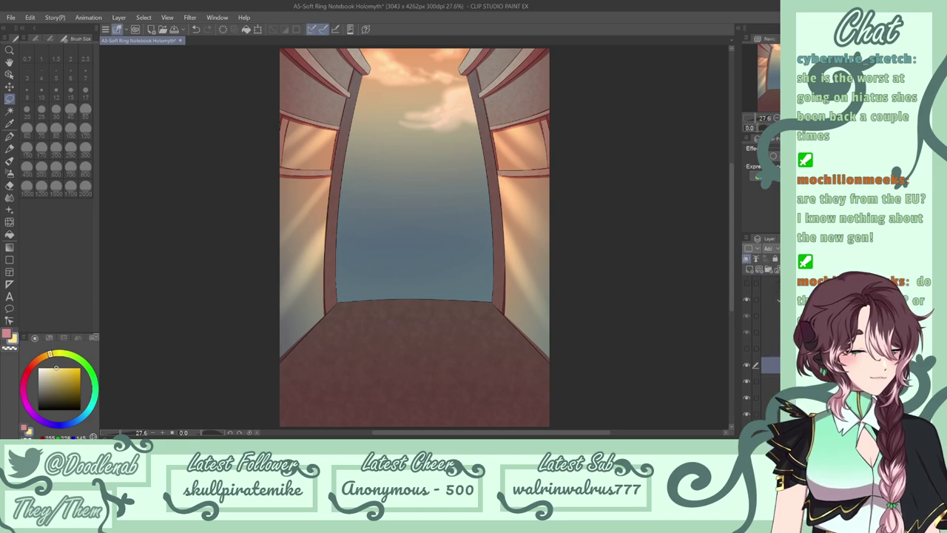
Make the five characters visible over the background again and select the Multiply layer.
{"action": "left_click", "coordinate": [746, 348]}
{"action": "scroll", "coordinate": [766, 353], "scroll_direction": "down", "scroll_amount": 4}
{"action": "left_click", "coordinate": [770, 354]}
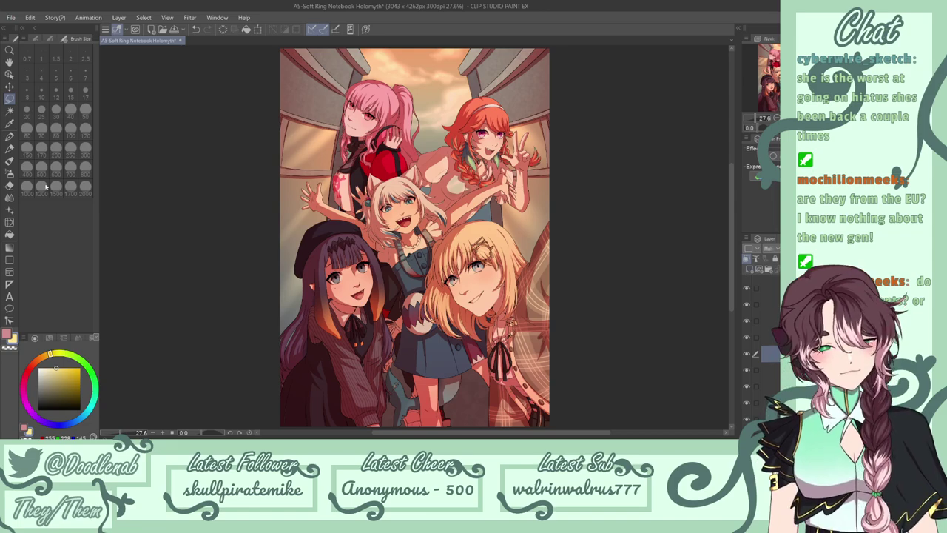
Try a pale yellow glow over the upper part of the illustration with the airbrush at size 2000.
{"action": "left_click", "coordinate": [10, 173]}
{"action": "left_click", "coordinate": [7, 333]}
{"action": "left_click", "coordinate": [776, 118]}
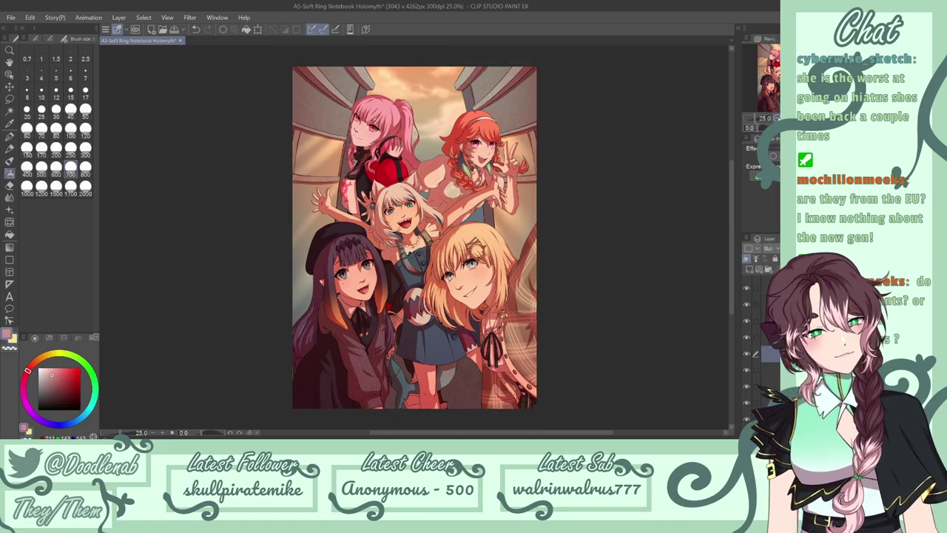
{"action": "key", "text": "ctrl+minus"}
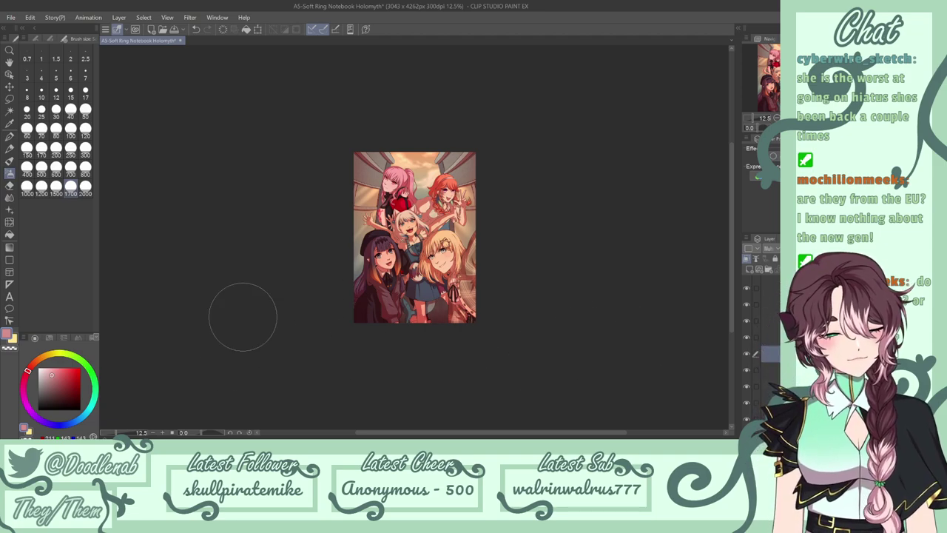
{"action": "left_click", "coordinate": [53, 39]}
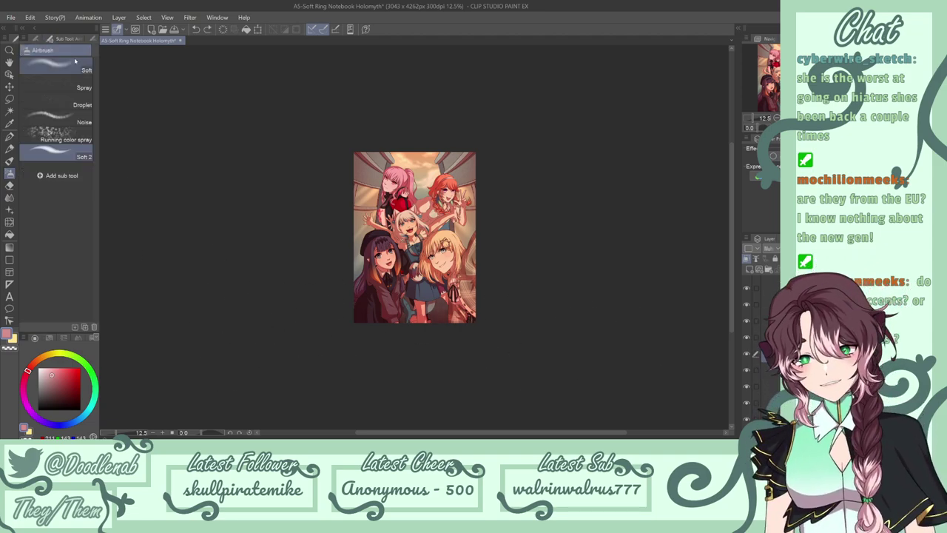
{"action": "left_click", "coordinate": [80, 38]}
{"action": "left_click", "coordinate": [85, 189]}
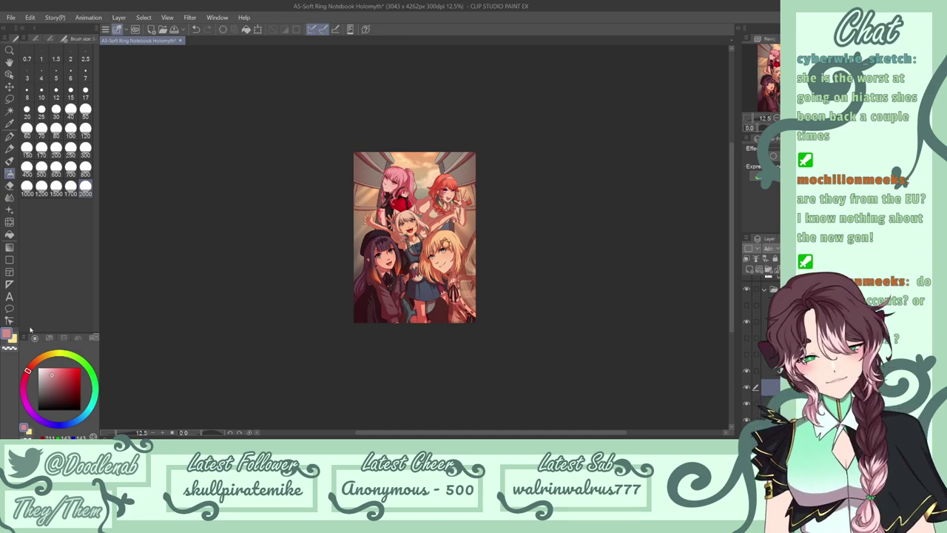
{"action": "key", "text": "x"}
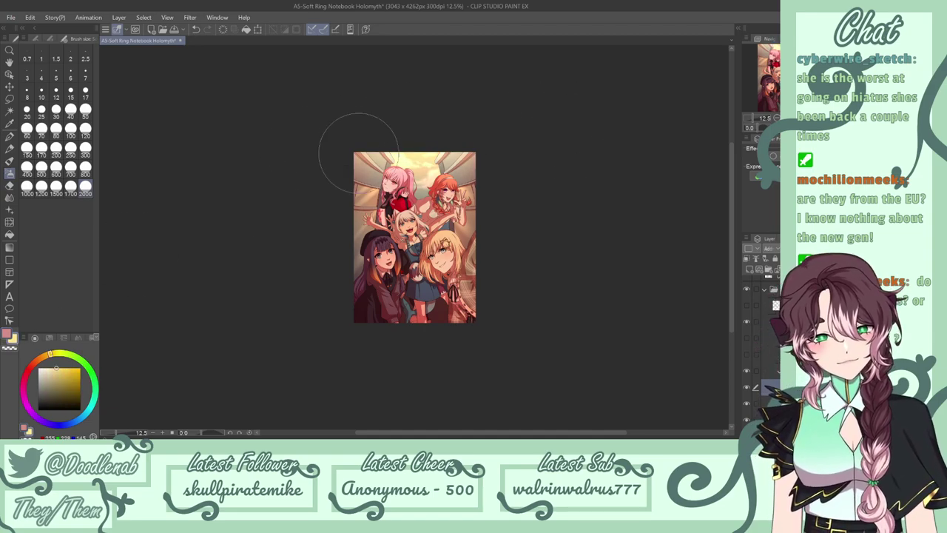
{"action": "key", "text": "ctrl+0"}
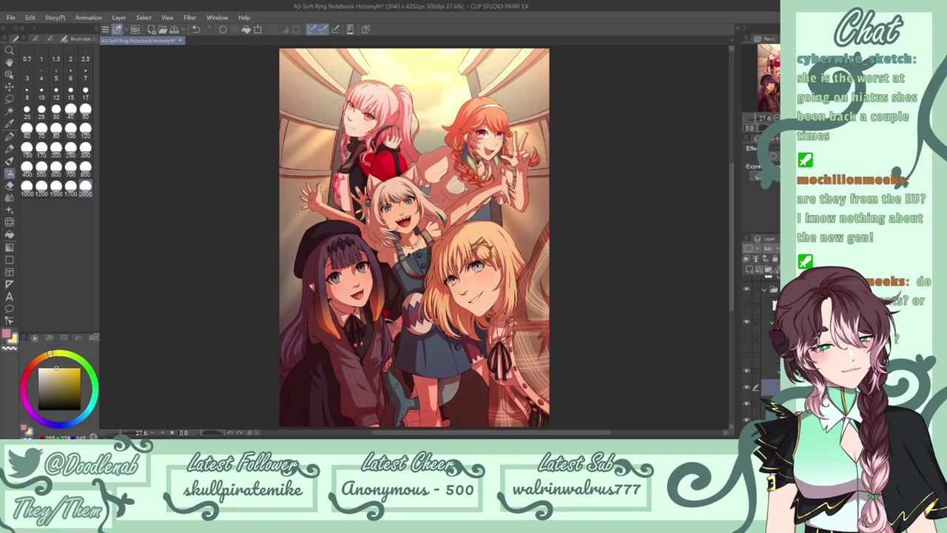
{"action": "key", "text": "ctrl+z"}
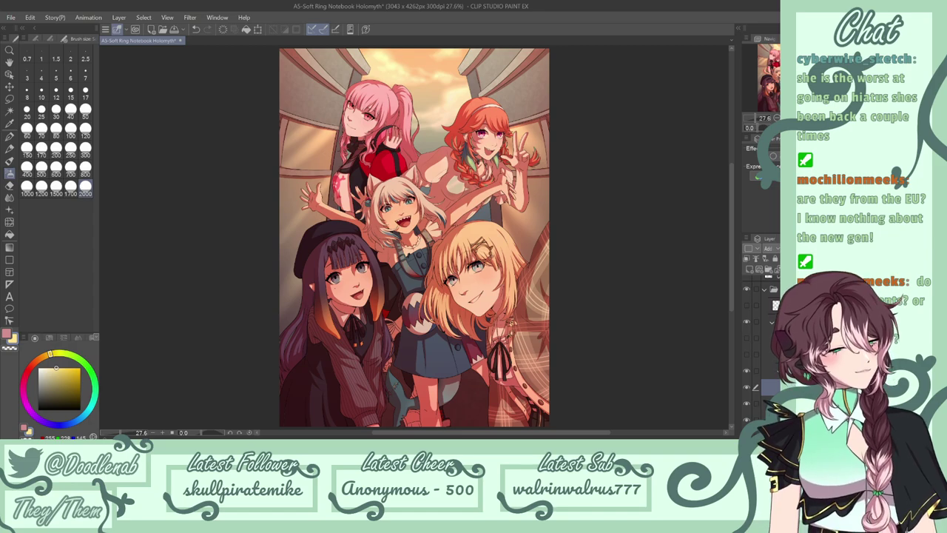
Create a new layer above the Multiply shading layer and set it to an Add blending mode for highlights.
{"action": "left_click", "coordinate": [771, 333]}
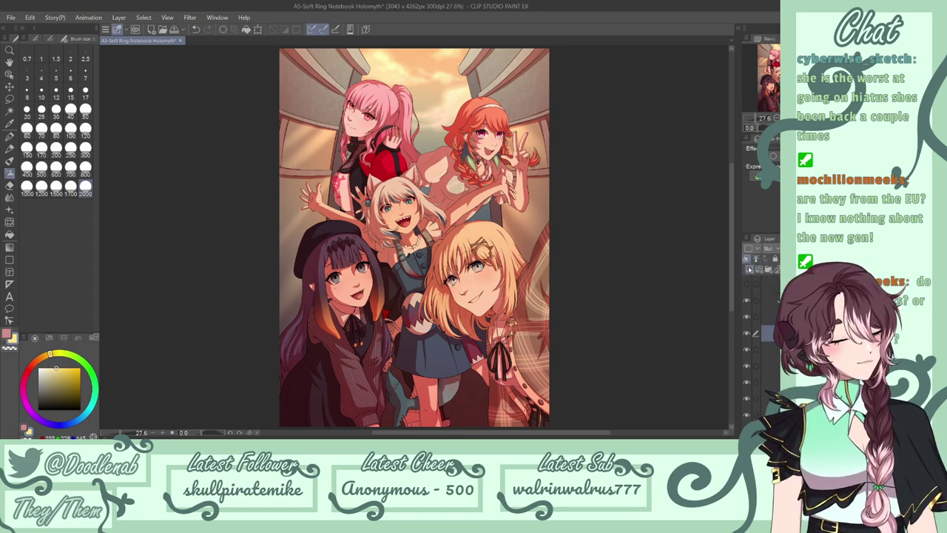
{"action": "left_click", "coordinate": [747, 258]}
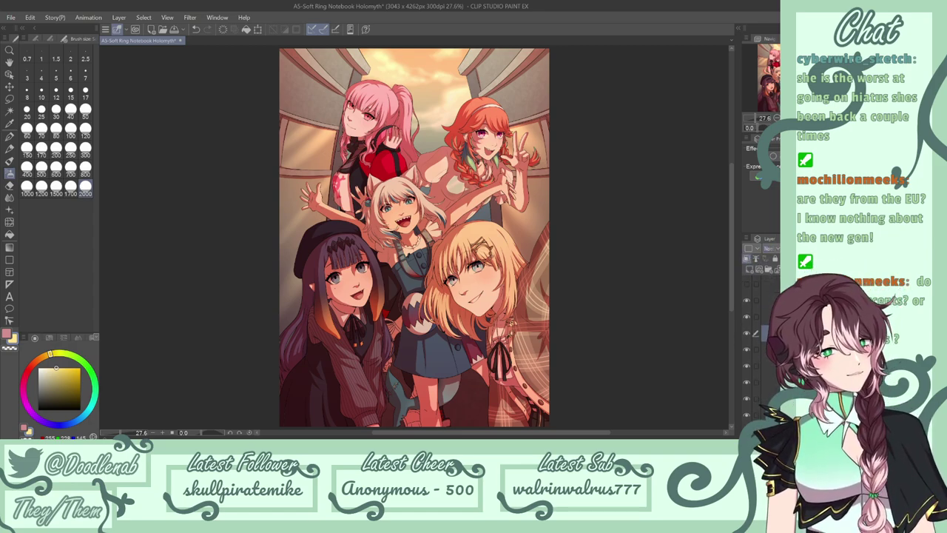
{"action": "left_click", "coordinate": [9, 147]}
{"action": "left_click", "coordinate": [10, 135]}
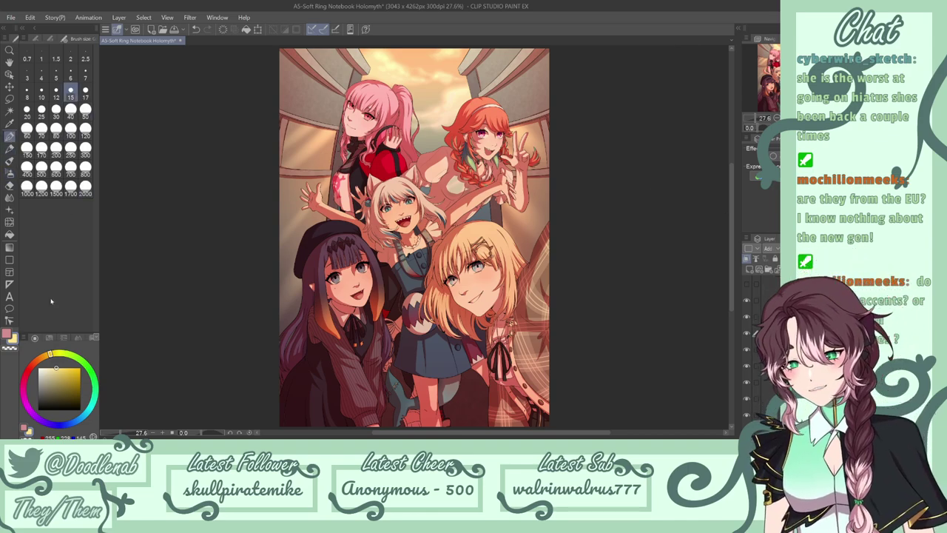
{"action": "left_click_drag", "start_coordinate": [730, 228], "coordinate": [731, 247]}
{"action": "key", "text": "ctrl+plus"}
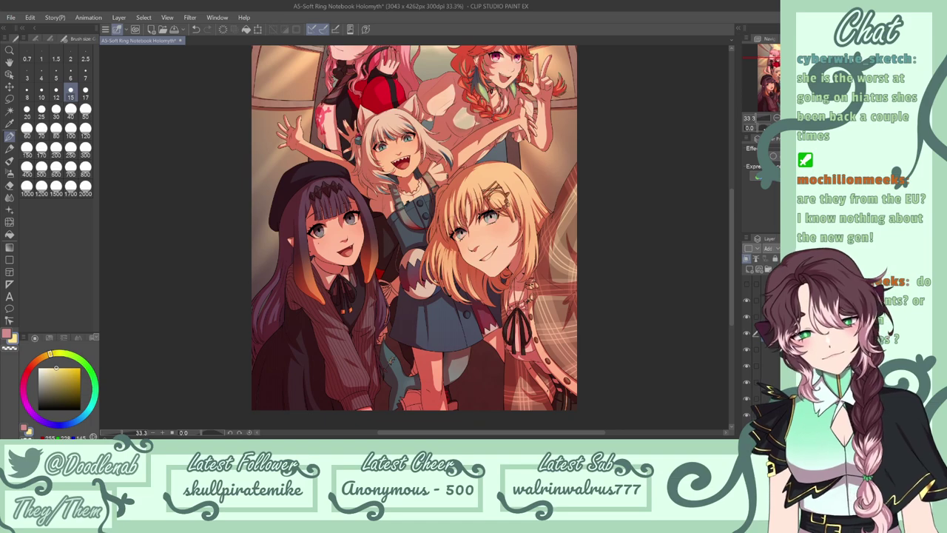
{"action": "scroll", "coordinate": [416, 236], "scroll_direction": "up", "scroll_amount": 2}
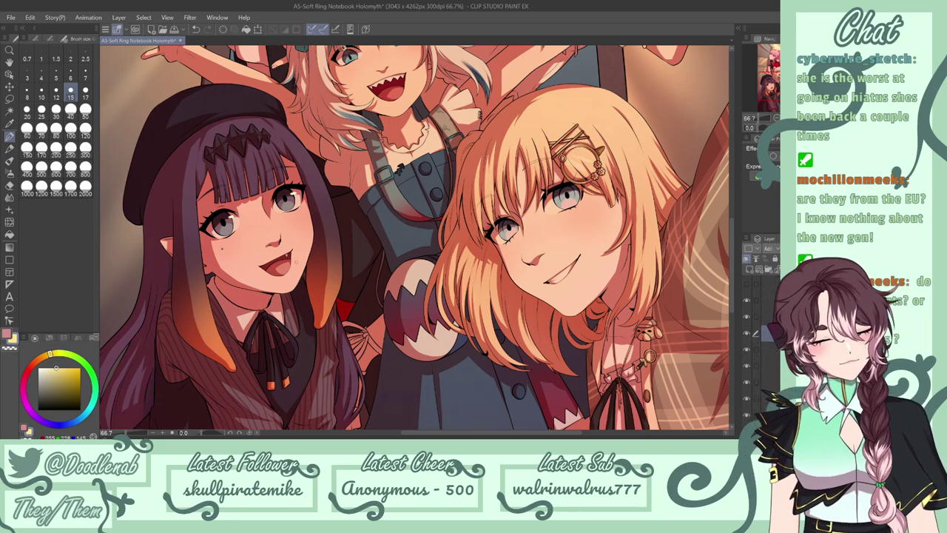
Paint pale yellow highlights with a size 17 brush on the left orange hair tip of the purple-haired character.
{"action": "left_click", "coordinate": [9, 161]}
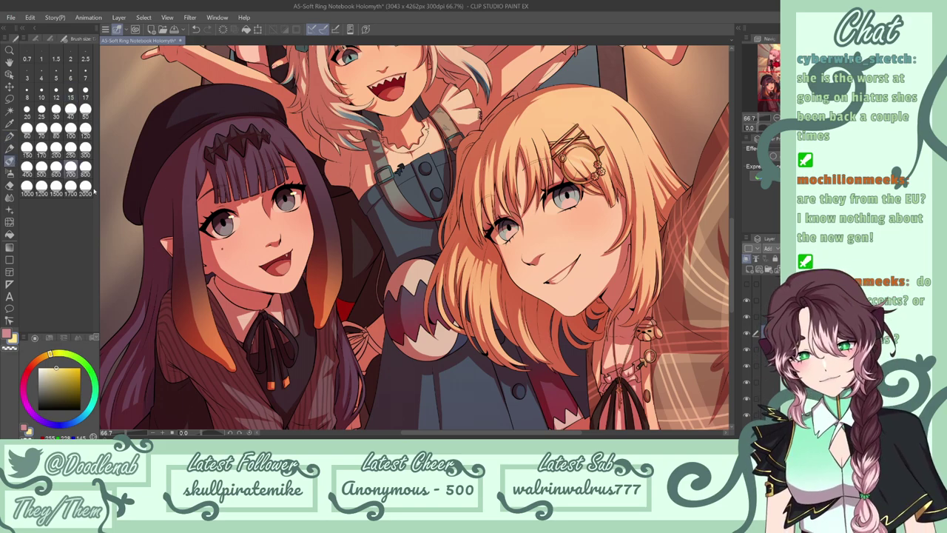
{"action": "left_click", "coordinate": [51, 39]}
{"action": "left_click", "coordinate": [79, 78]}
{"action": "left_click", "coordinate": [89, 39]}
{"action": "left_click", "coordinate": [82, 97]}
{"action": "left_click_drag", "start_coordinate": [202, 297], "coordinate": [212, 332]}
{"action": "key", "text": "ctrl+z"}
{"action": "key", "text": "ctrl+z"}
{"action": "key", "text": "ctrl+z"}
{"action": "left_click_drag", "start_coordinate": [198, 287], "coordinate": [205, 297]}
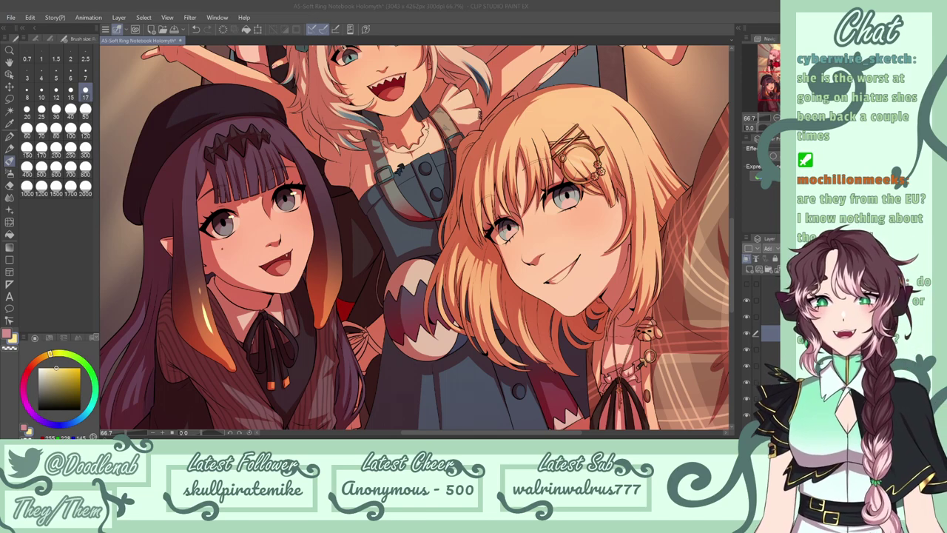
Paint thin pale yellow highlights along the right orange hair lock of the purple-haired character.
{"action": "key", "text": "alt+Tab"}
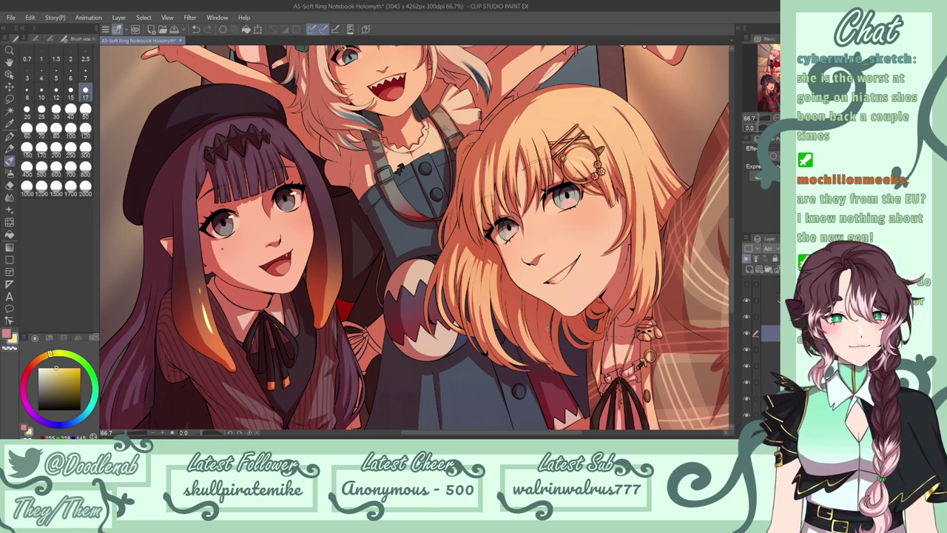
{"action": "mouse_move", "coordinate": [333, 235]}
{"action": "left_mouse_down"}
{"action": "mouse_move", "coordinate": [336, 278]}
{"action": "mouse_move", "coordinate": [334, 228]}
{"action": "left_mouse_up"}
{"action": "key", "text": "ctrl+z"}
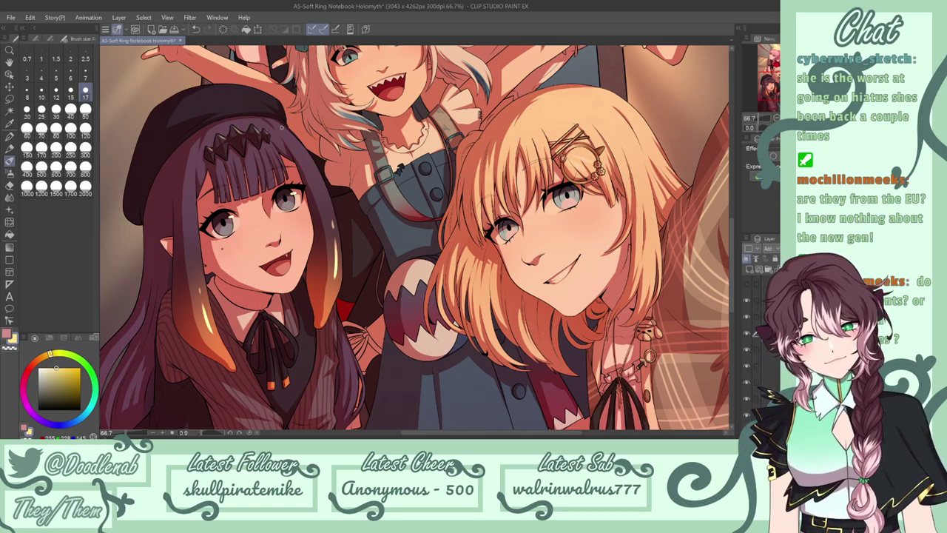
Touch up the characters' shading on the Multiply layer with the Hard eraser at size 40 and a pink size 15 pen.
{"action": "key", "text": "e"}
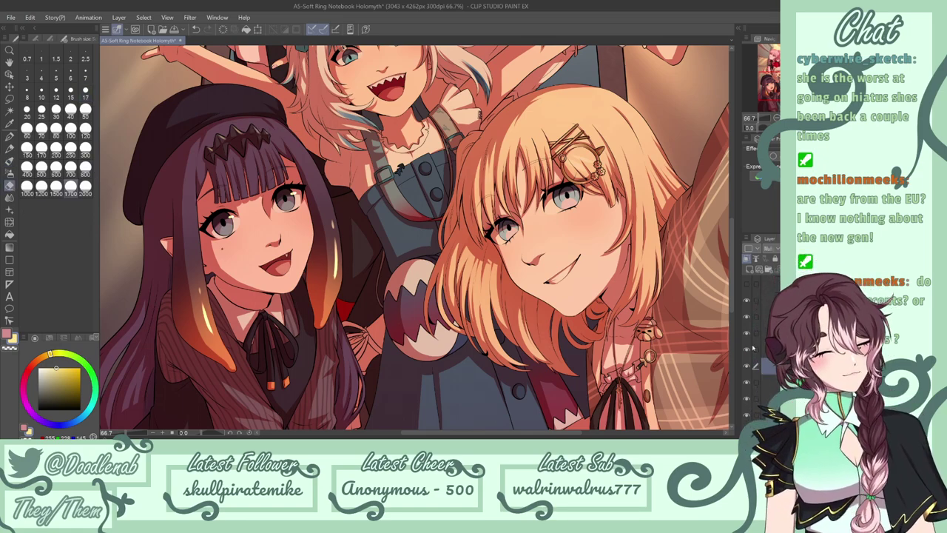
{"action": "left_click", "coordinate": [70, 108]}
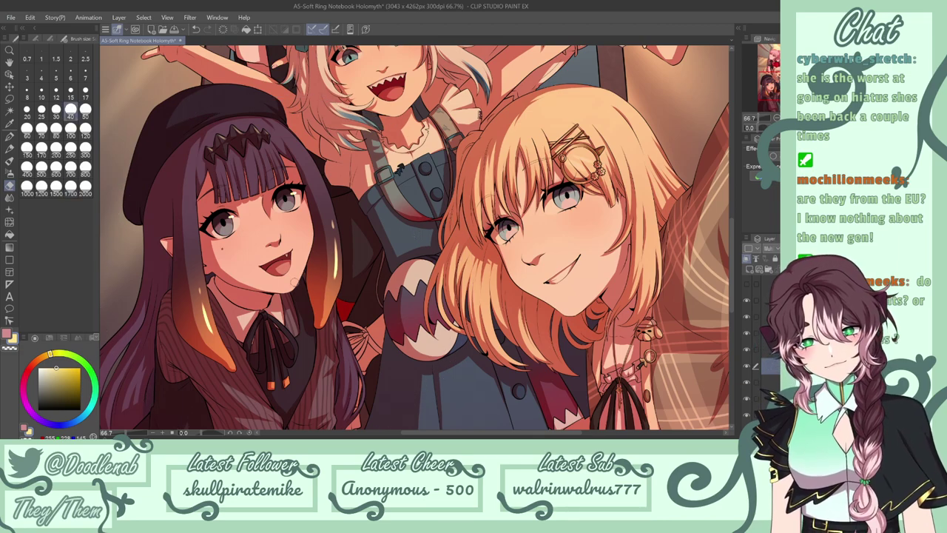
{"action": "left_click", "coordinate": [50, 39]}
{"action": "left_click", "coordinate": [55, 65]}
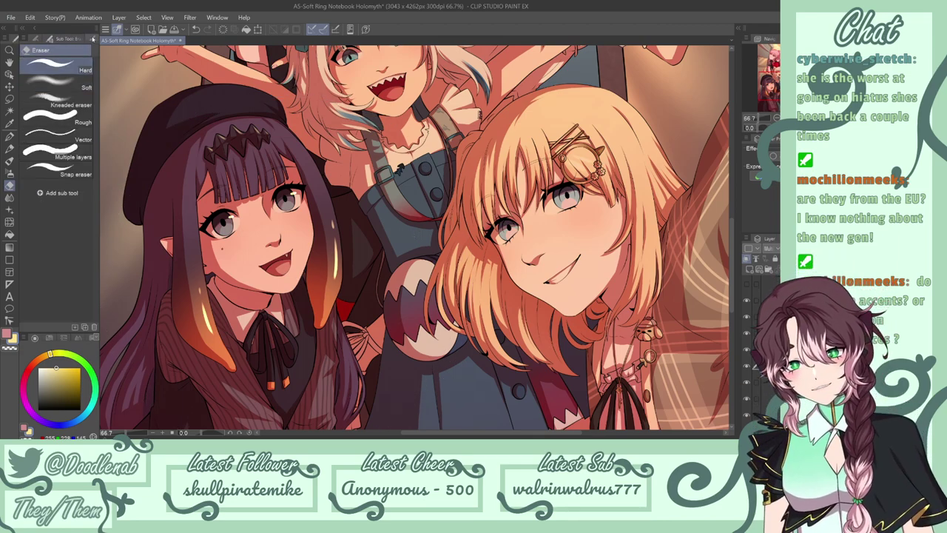
{"action": "left_click", "coordinate": [92, 39]}
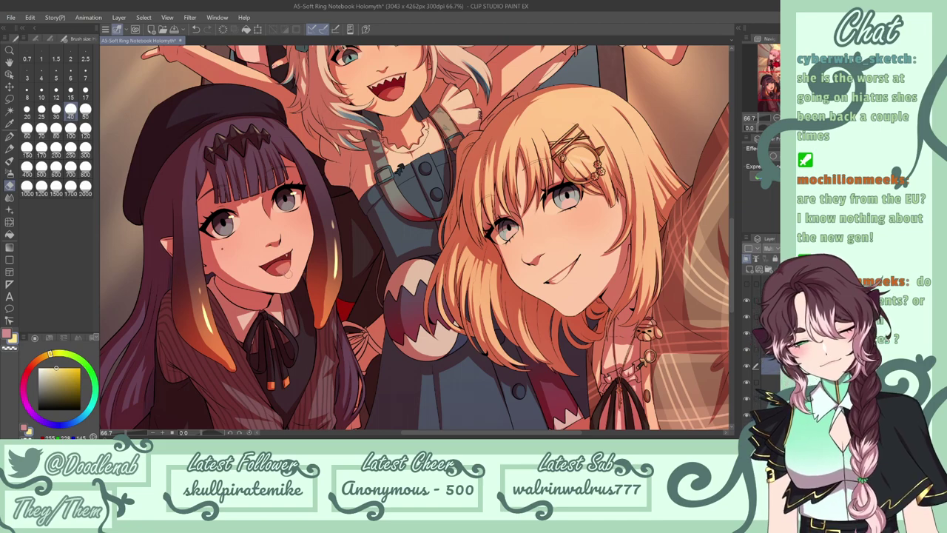
{"action": "left_click", "coordinate": [6, 334]}
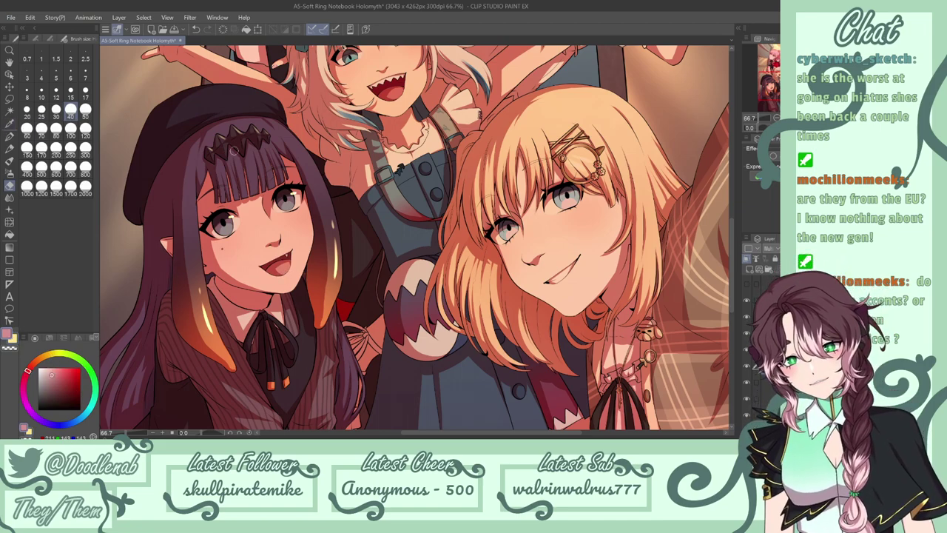
{"action": "key", "text": "p"}
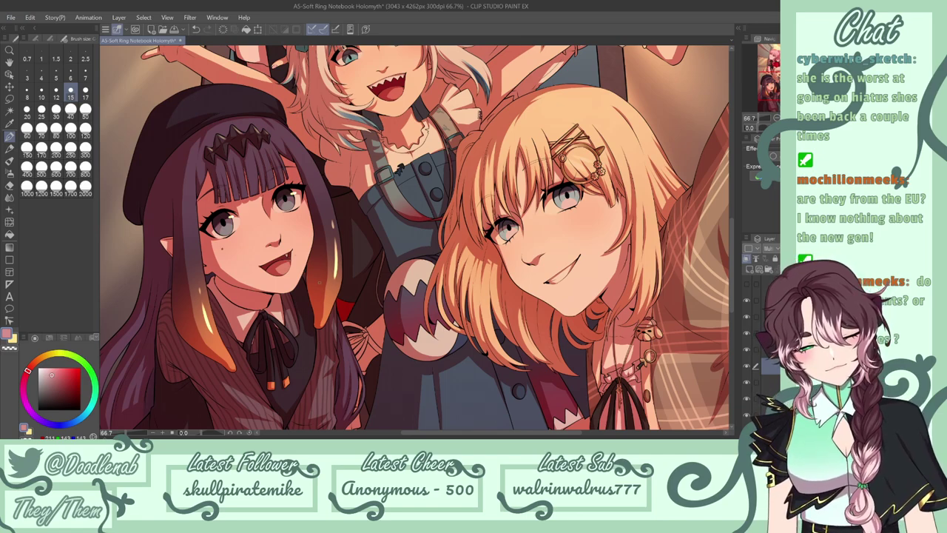
{"action": "left_click", "coordinate": [9, 185]}
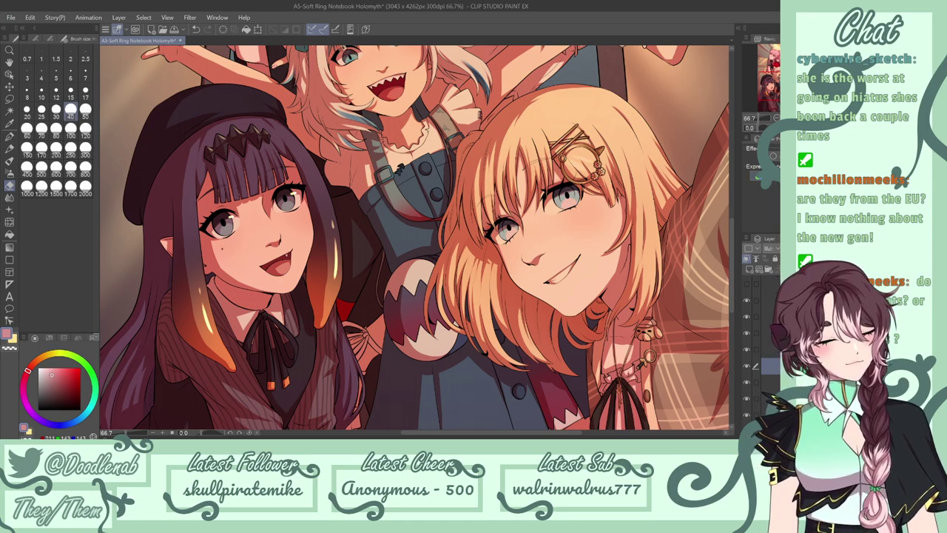
Paint pale yellow glare on the round face of the blonde character's hair clip, using brush sizes 17 and 40 on the Add layer.
{"action": "left_click", "coordinate": [772, 334]}
{"action": "key", "text": "x"}
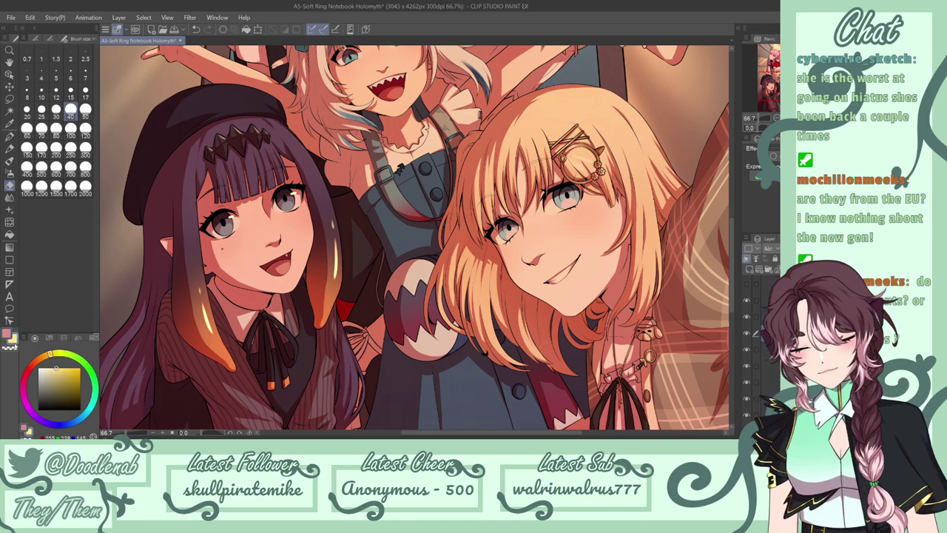
{"action": "key", "text": "p"}
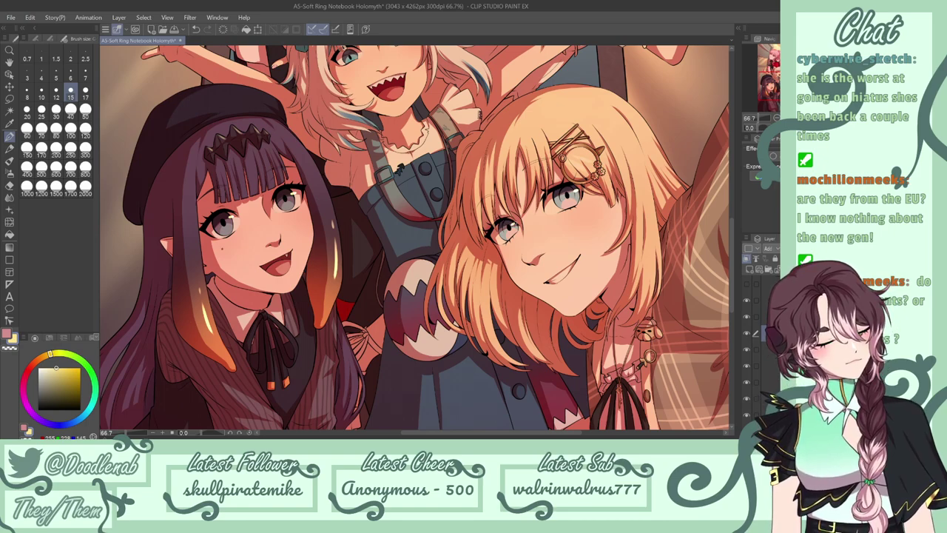
{"action": "left_click", "coordinate": [10, 160]}
{"action": "left_click_drag", "start_coordinate": [571, 154], "coordinate": [594, 160]}
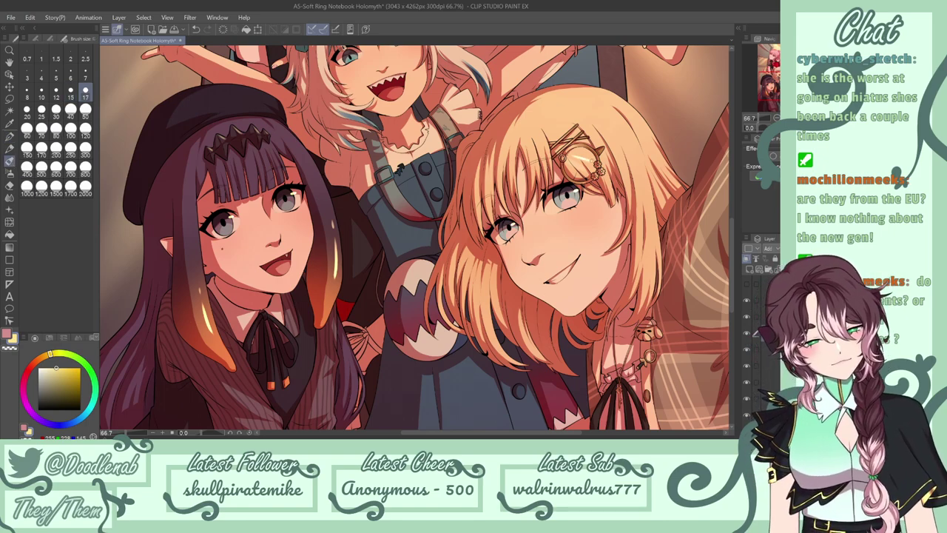
{"action": "left_click", "coordinate": [71, 109]}
{"action": "left_click_drag", "start_coordinate": [571, 162], "coordinate": [593, 170]}
{"action": "key", "text": "ctrl+z"}
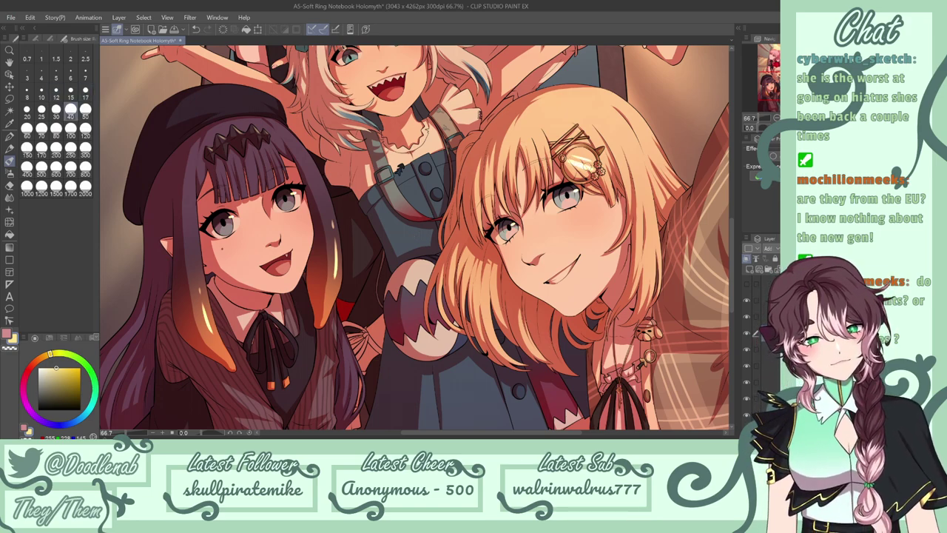
Soften the glare on the blonde character's round hair clip with the Soft eraser at size 250.
{"action": "left_click", "coordinate": [11, 185]}
{"action": "left_click", "coordinate": [49, 39]}
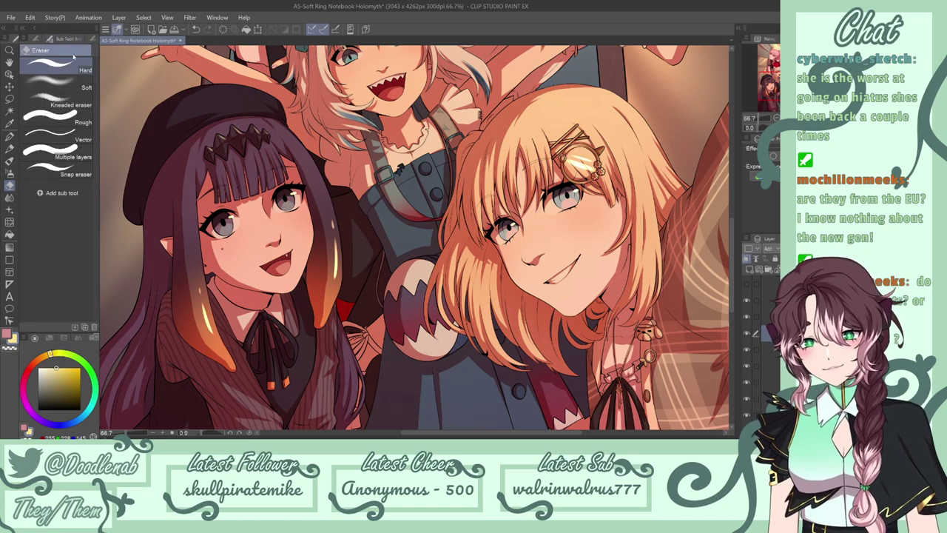
{"action": "left_click", "coordinate": [60, 82]}
{"action": "left_click", "coordinate": [90, 40]}
{"action": "left_click", "coordinate": [70, 148]}
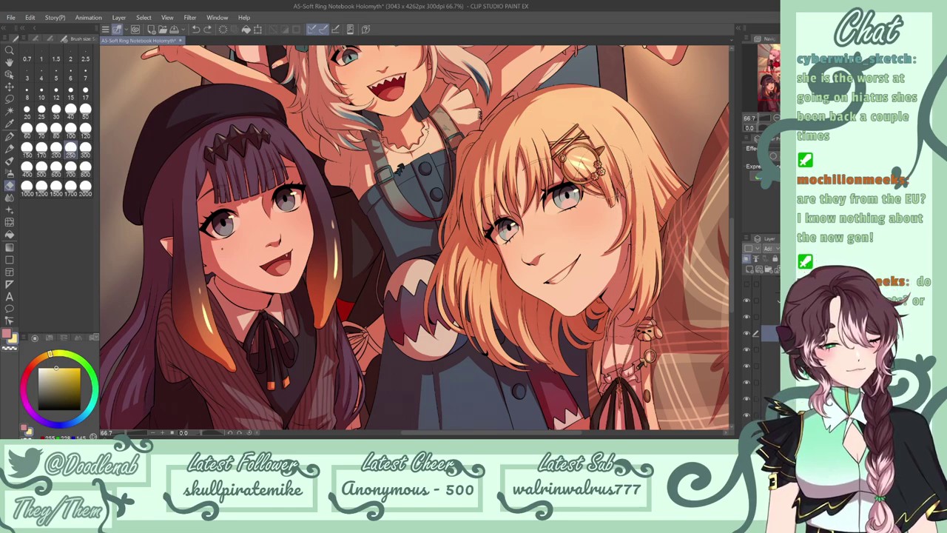
{"action": "left_click", "coordinate": [9, 160]}
{"action": "left_click", "coordinate": [70, 110]}
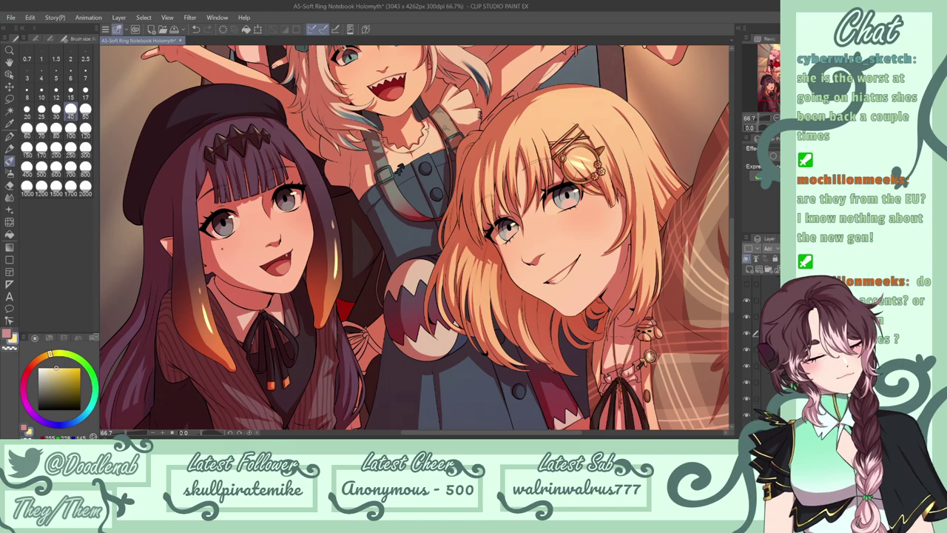
{"action": "mouse_move", "coordinate": [733, 240]}
{"action": "left_mouse_down"}
{"action": "mouse_move", "coordinate": [733, 322]}
{"action": "mouse_move", "coordinate": [735, 228]}
{"action": "left_mouse_up"}
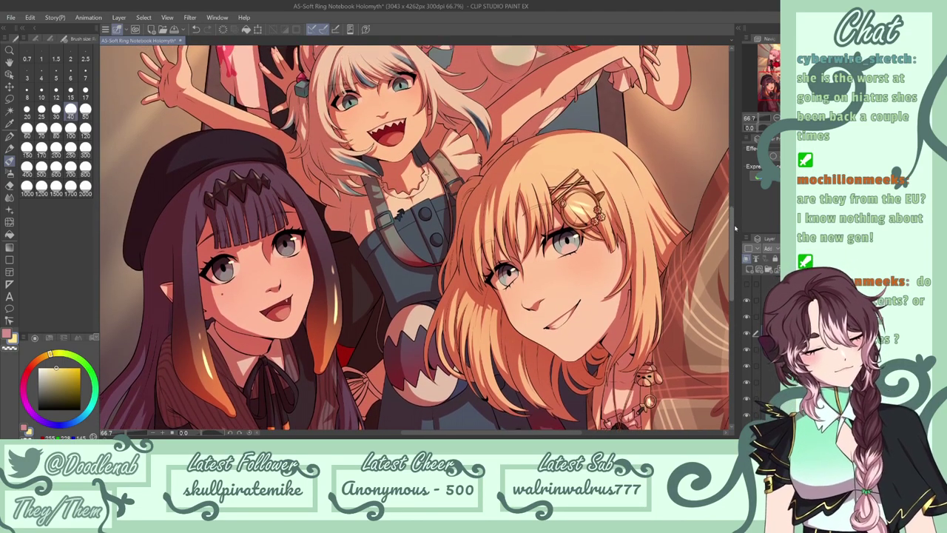
{"action": "scroll", "coordinate": [735, 228], "scroll_direction": "up", "scroll_amount": 2}
{"action": "key", "text": "p"}
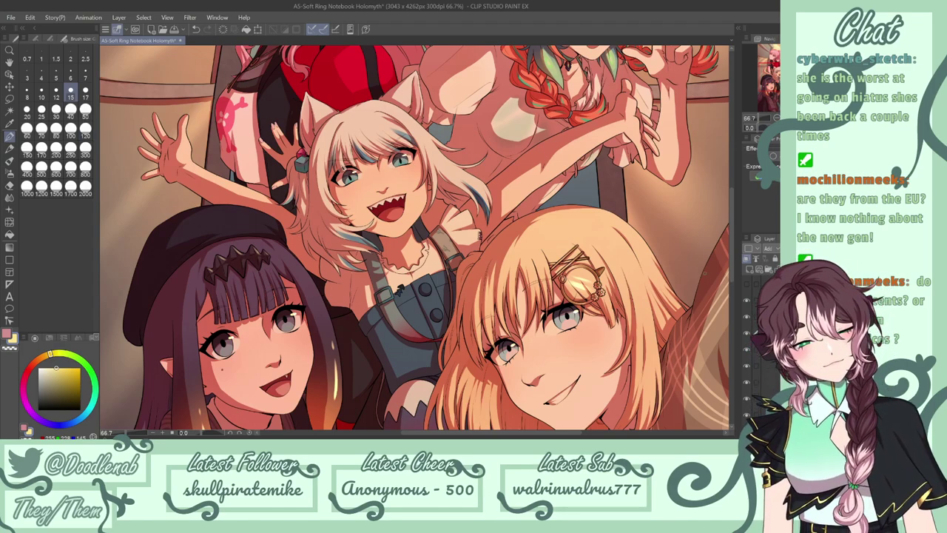
{"action": "scroll", "coordinate": [747, 234], "scroll_direction": "up", "scroll_amount": 4}
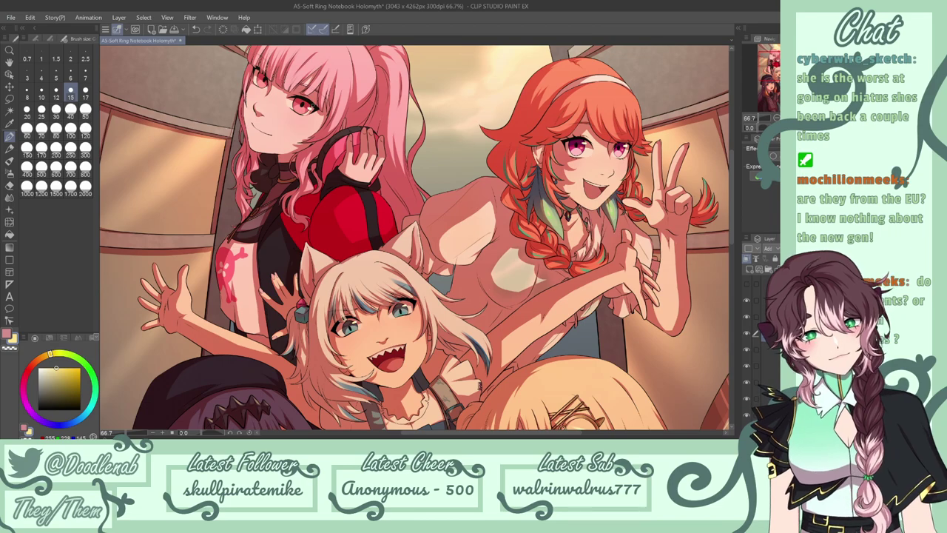
{"action": "left_click", "coordinate": [10, 185]}
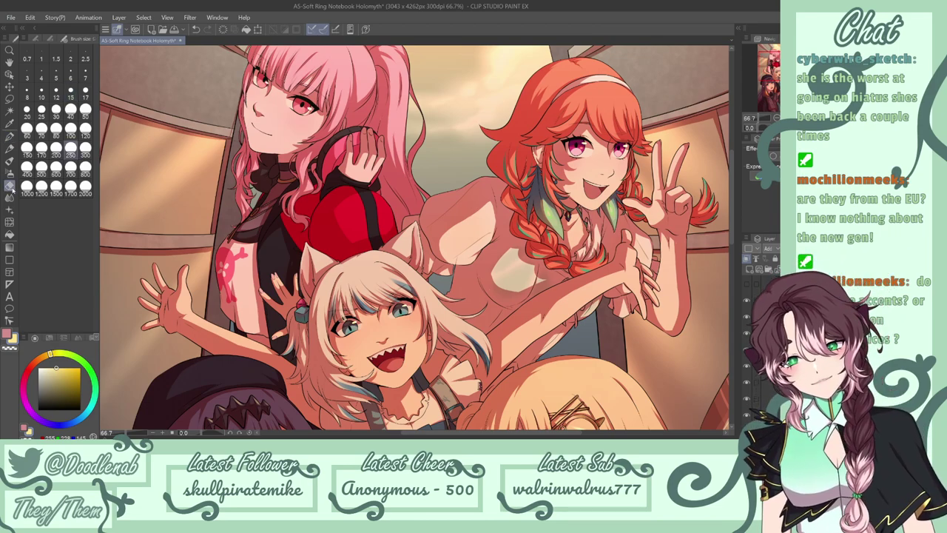
{"action": "left_click", "coordinate": [70, 59]}
{"action": "left_click", "coordinate": [36, 38]}
{"action": "left_click", "coordinate": [63, 57]}
{"action": "left_click", "coordinate": [90, 38]}
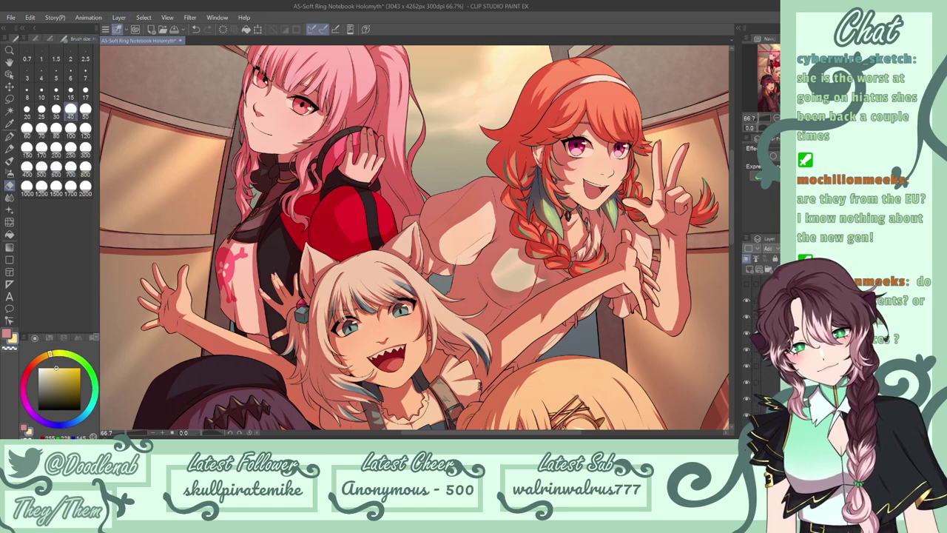
{"action": "key", "text": "ctrl+0"}
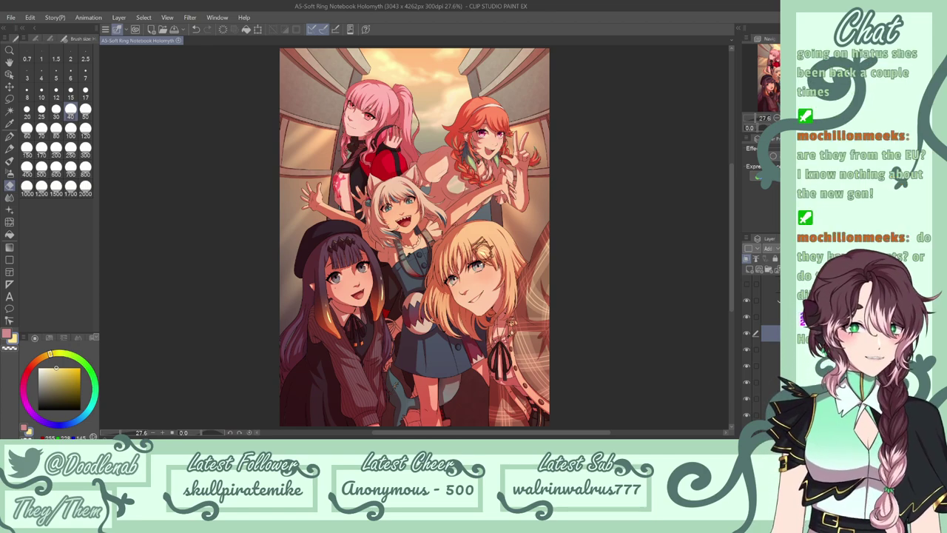
{"action": "key", "text": "ctrl+z"}
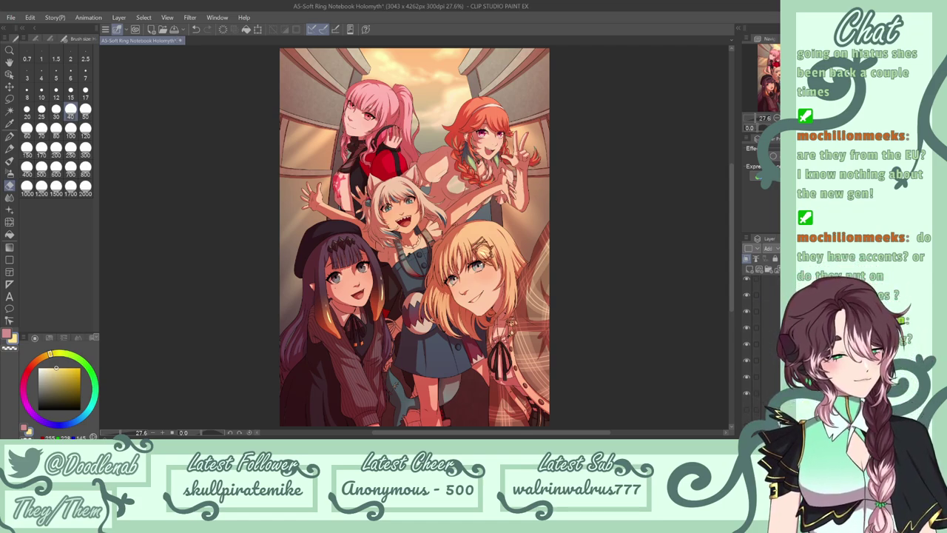
Add a new layer for the background glow and set the Airbrush to size 2000.
{"action": "left_click", "coordinate": [771, 360]}
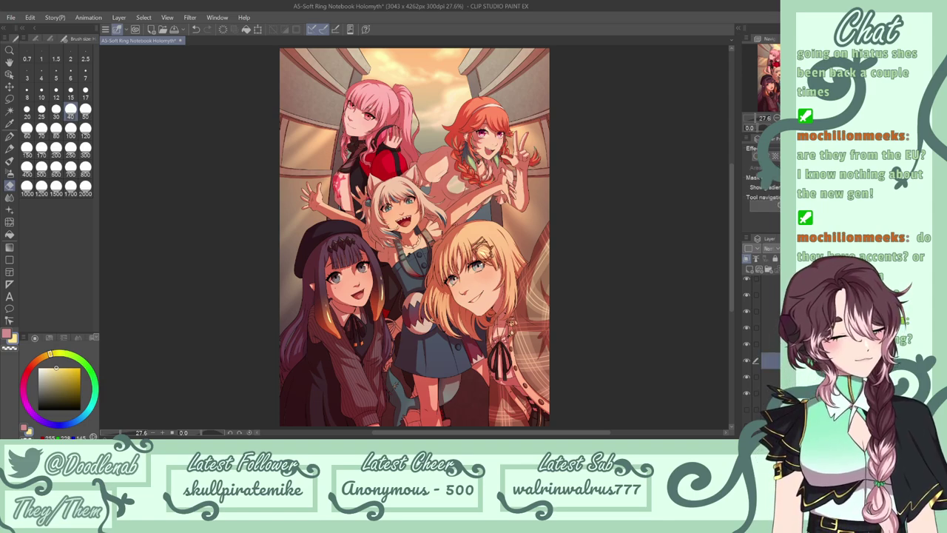
{"action": "left_click", "coordinate": [771, 328]}
{"action": "left_click", "coordinate": [749, 270]}
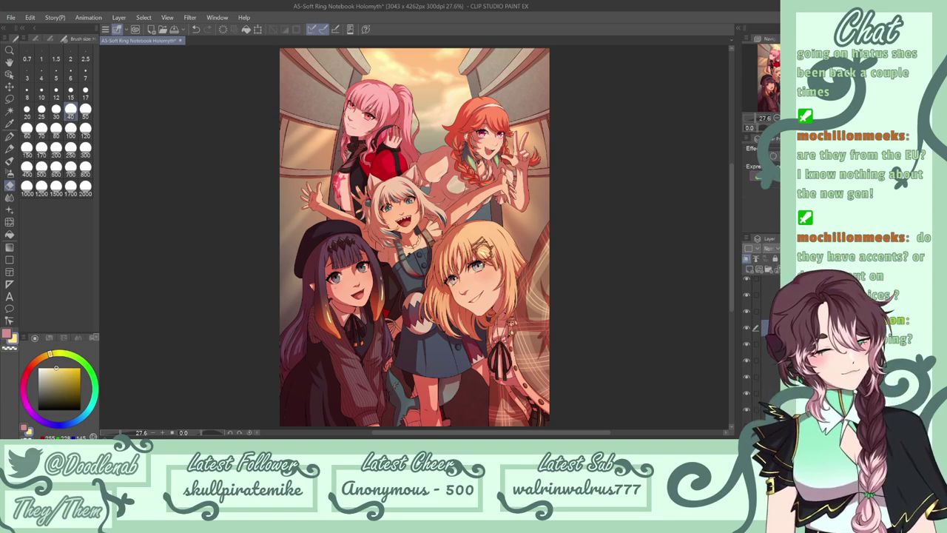
{"action": "left_click", "coordinate": [776, 34]}
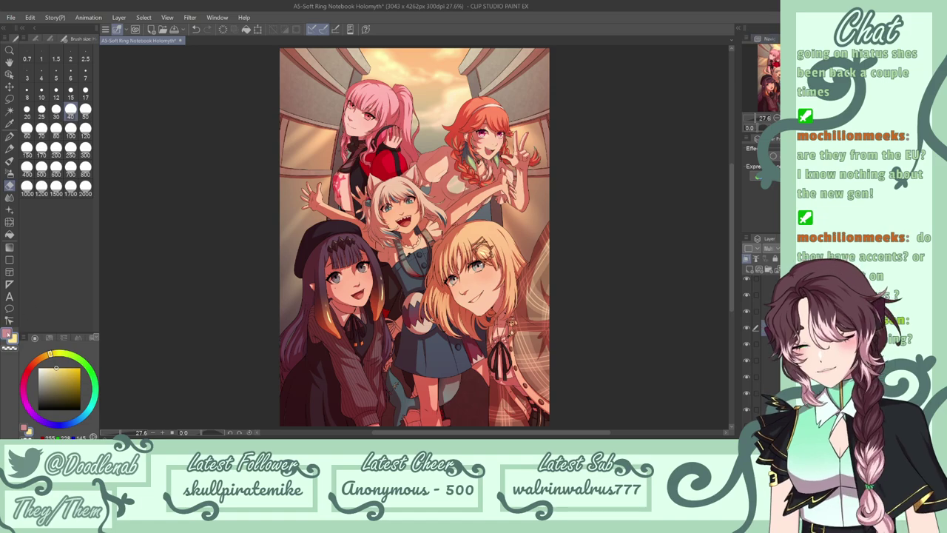
{"action": "left_click", "coordinate": [7, 334]}
{"action": "left_click", "coordinate": [10, 173]}
{"action": "left_click", "coordinate": [86, 189]}
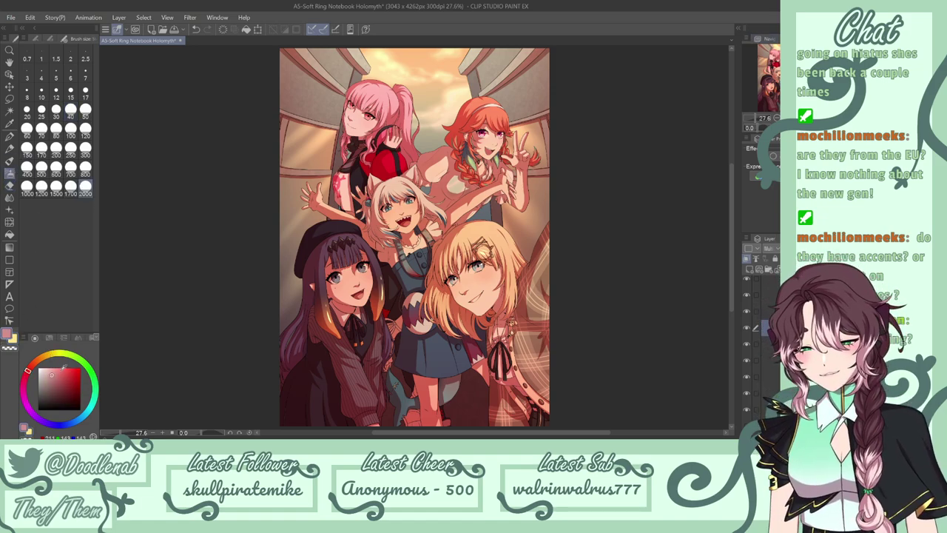
Set the drawing colour to pale yellow, change the glow layer's blending mode, and airbrush light across the sky and upper curtains.
{"action": "left_click", "coordinate": [56, 368]}
{"action": "left_click", "coordinate": [37, 361]}
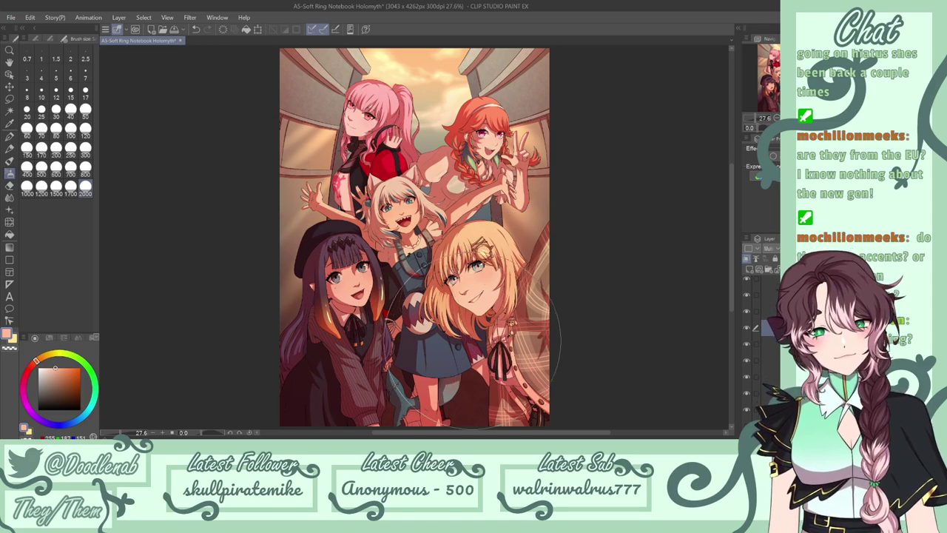
{"action": "left_click", "coordinate": [31, 366]}
{"action": "left_click", "coordinate": [57, 368]}
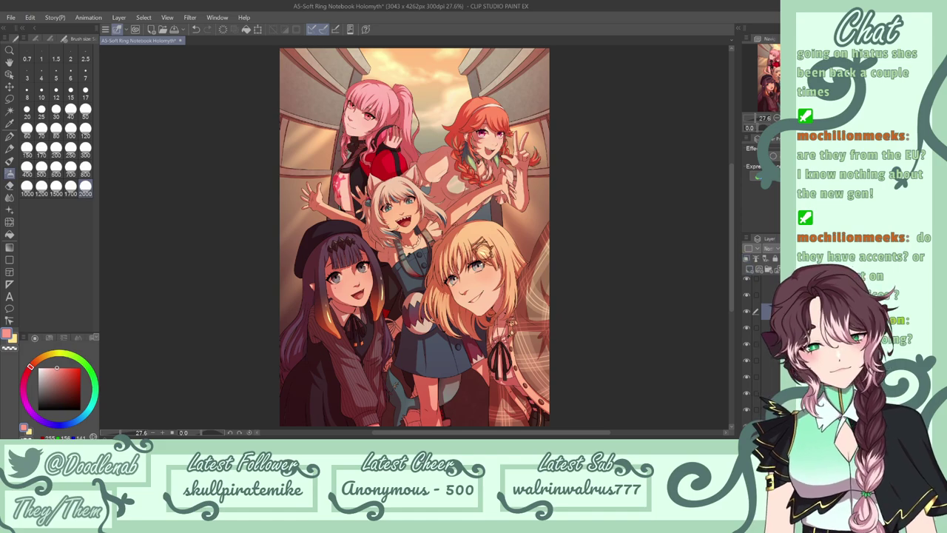
{"action": "left_click", "coordinate": [57, 363]}
{"action": "left_click", "coordinate": [49, 355]}
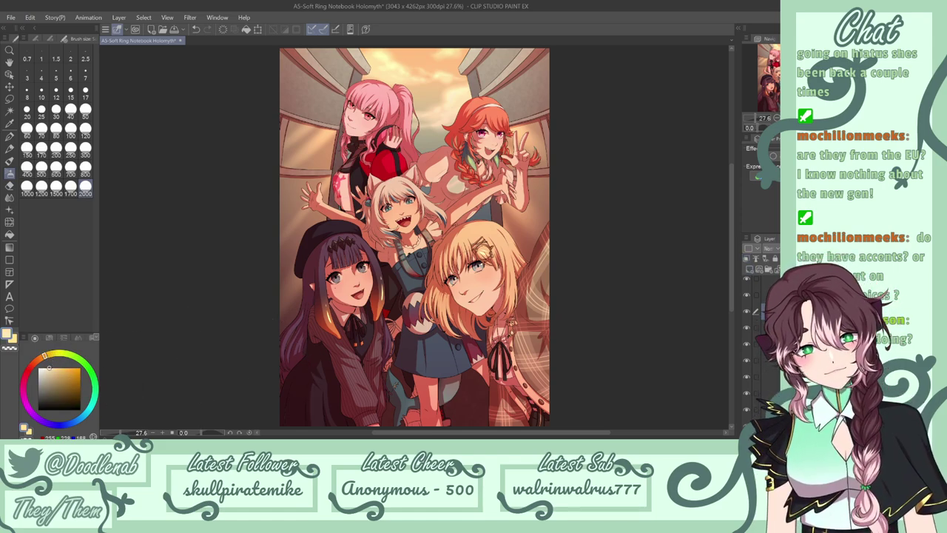
{"action": "left_click", "coordinate": [772, 248]}
{"action": "mouse_move", "coordinate": [354, 39]}
{"action": "left_mouse_down"}
{"action": "mouse_move", "coordinate": [370, 45]}
{"action": "mouse_move", "coordinate": [377, 64]}
{"action": "mouse_move", "coordinate": [353, 52]}
{"action": "mouse_move", "coordinate": [478, 49]}
{"action": "left_mouse_up"}
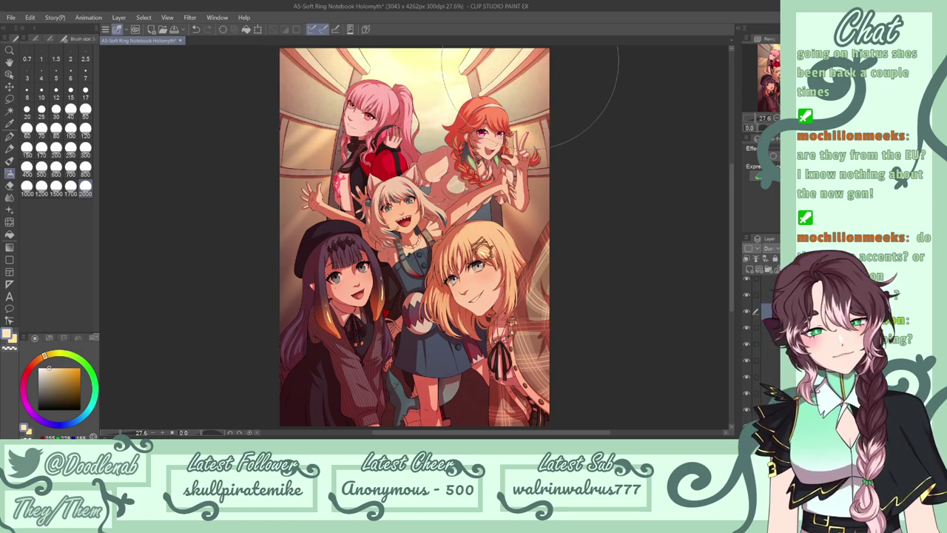
Adjust the strength of the background glow behind the characters, undoing and redoing the change to compare versions.
{"action": "key", "text": "ctrl+z"}
{"action": "left_click_drag", "start_coordinate": [794, 249], "coordinate": [801, 249]}
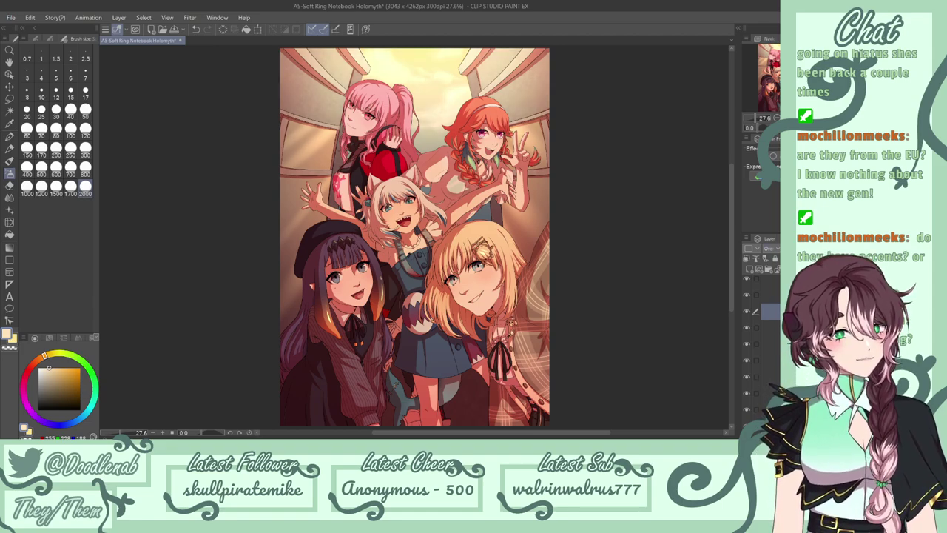
{"action": "key", "text": "ctrl+y"}
{"action": "key", "text": "ctrl+z"}
{"action": "key", "text": "ctrl+z"}
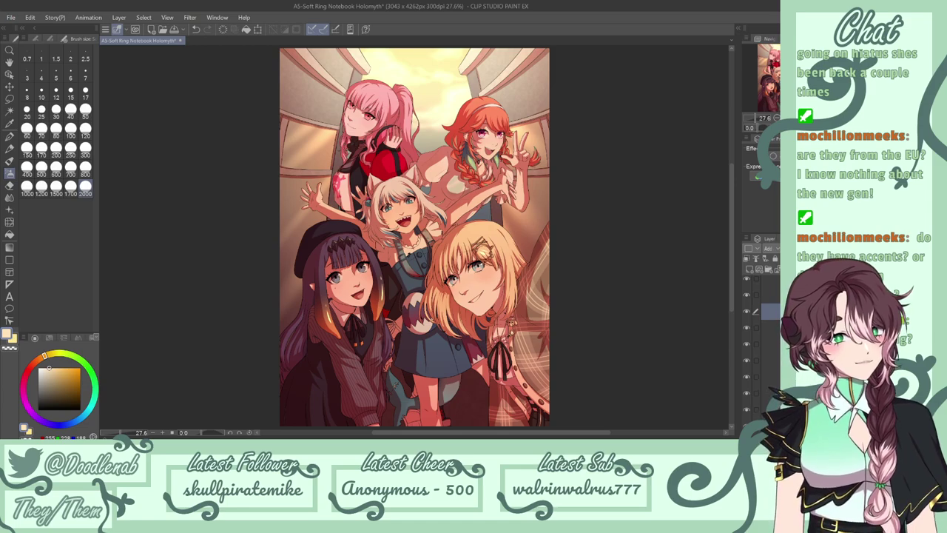
{"action": "key", "text": "ctrl+z"}
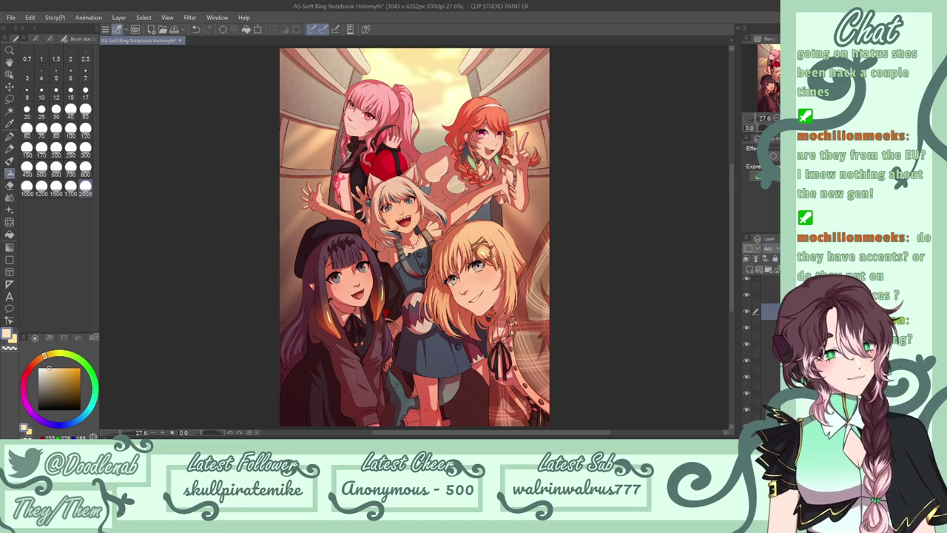
{"action": "key", "text": "ctrl+z"}
{"action": "key", "text": "ctrl+y"}
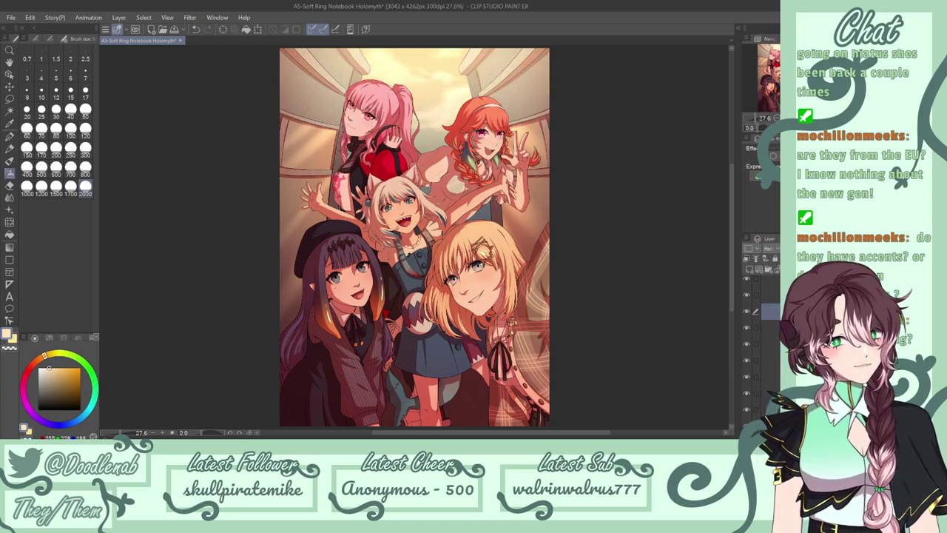
{"action": "key", "text": "ctrl+z"}
{"action": "key", "text": "ctrl+y"}
{"action": "key", "text": "ctrl+z"}
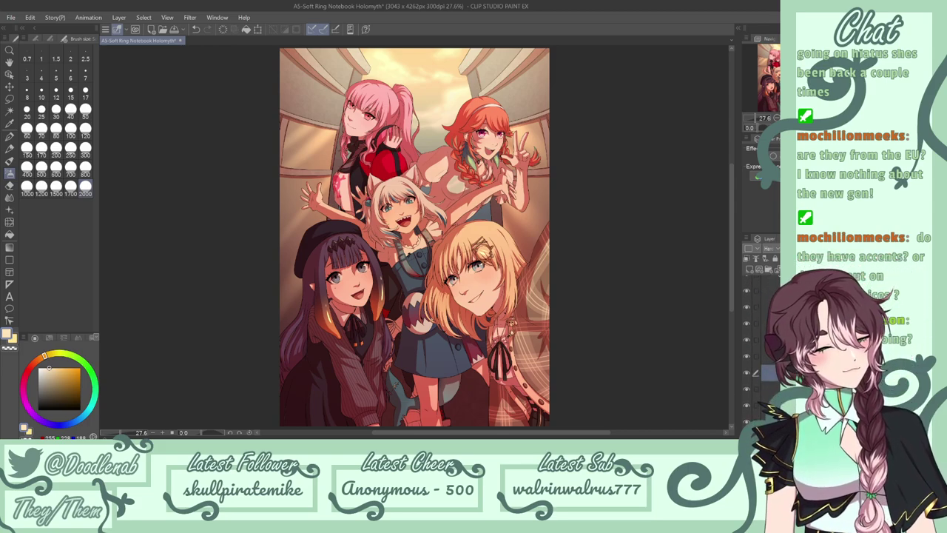
Try to airbrush a pale yellow glow across all the characters at once.
{"action": "left_click", "coordinate": [769, 308]}
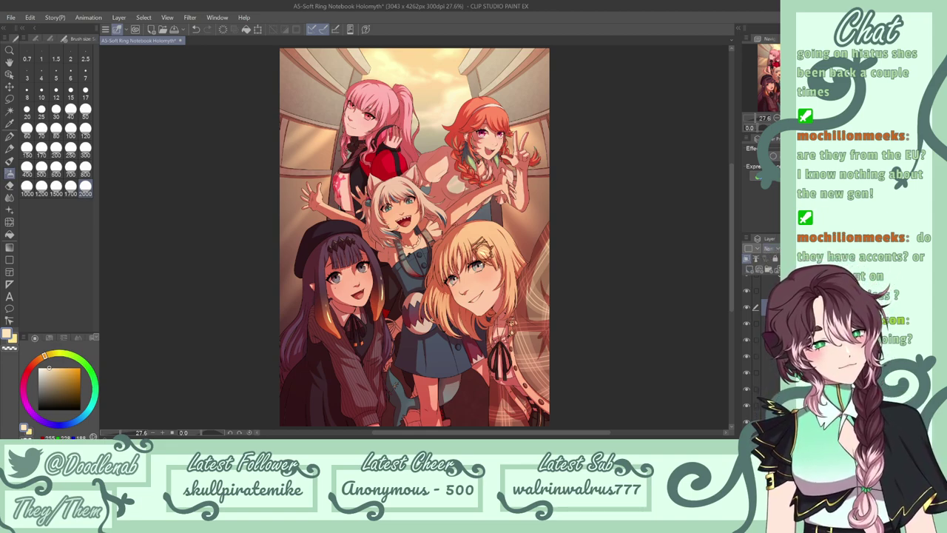
{"action": "left_click_drag", "start_coordinate": [245, 118], "coordinate": [593, 102]}
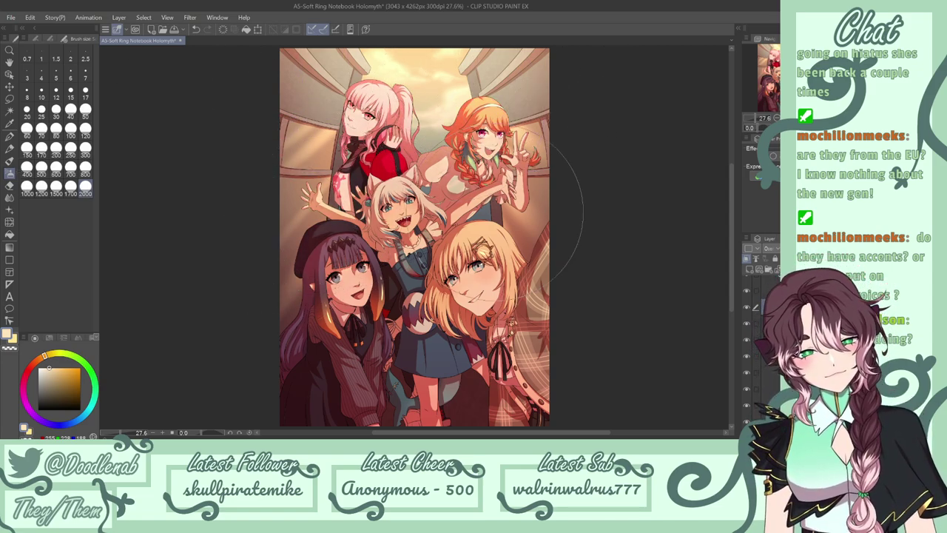
{"action": "key", "text": "ctrl+z"}
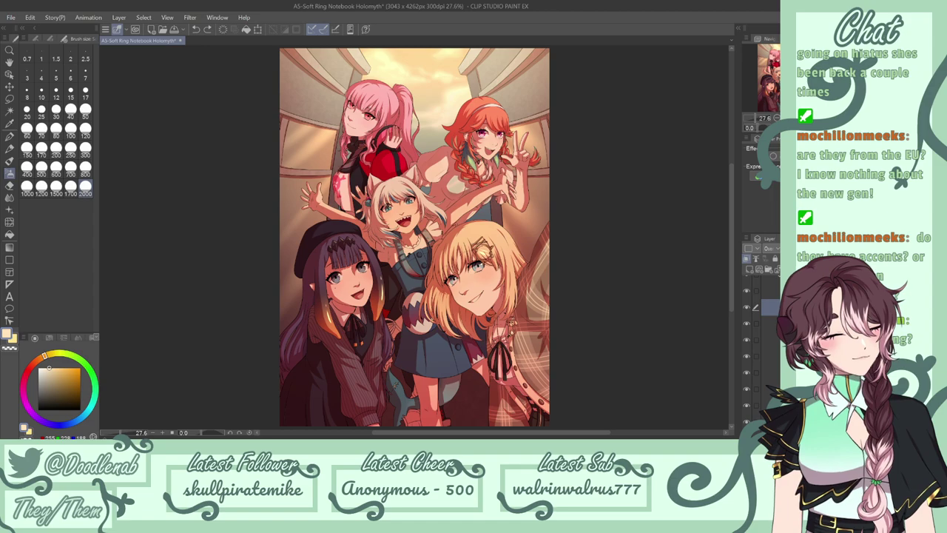
Airbrush a pale yellow glow over the blonde and the purple-haired characters, each within a selection made from its own layer.
{"action": "left_click", "coordinate": [274, 164]}
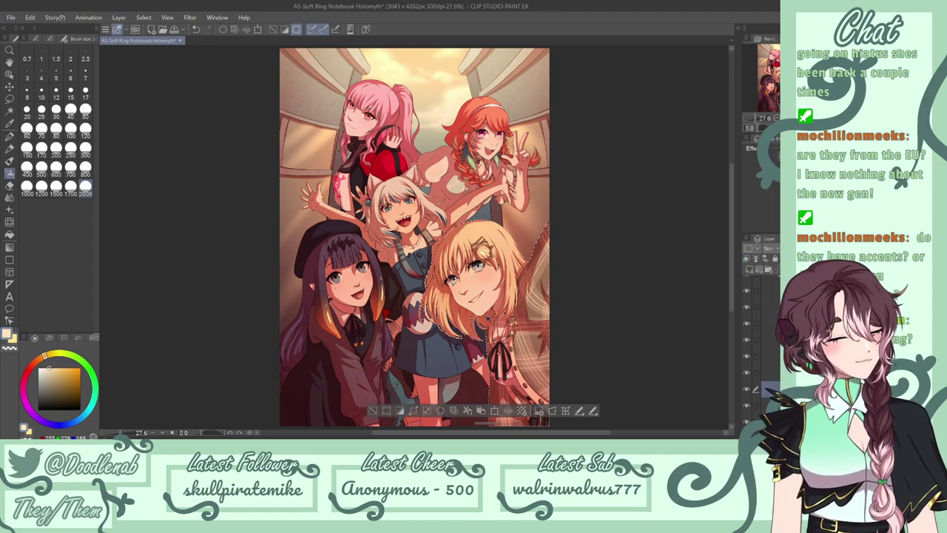
{"action": "left_click", "coordinate": [785, 356]}
{"action": "left_click_drag", "start_coordinate": [406, 259], "coordinate": [480, 200]}
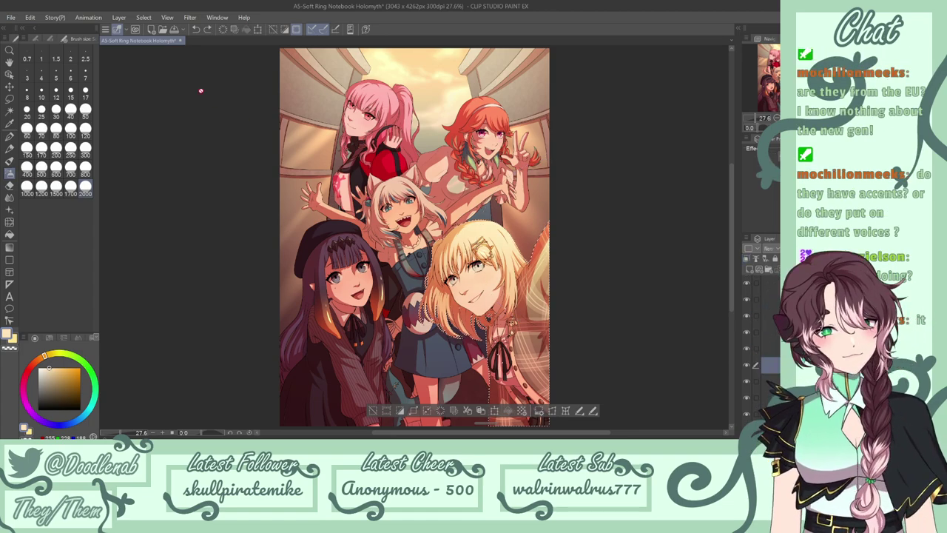
{"action": "key", "text": "ctrl+y"}
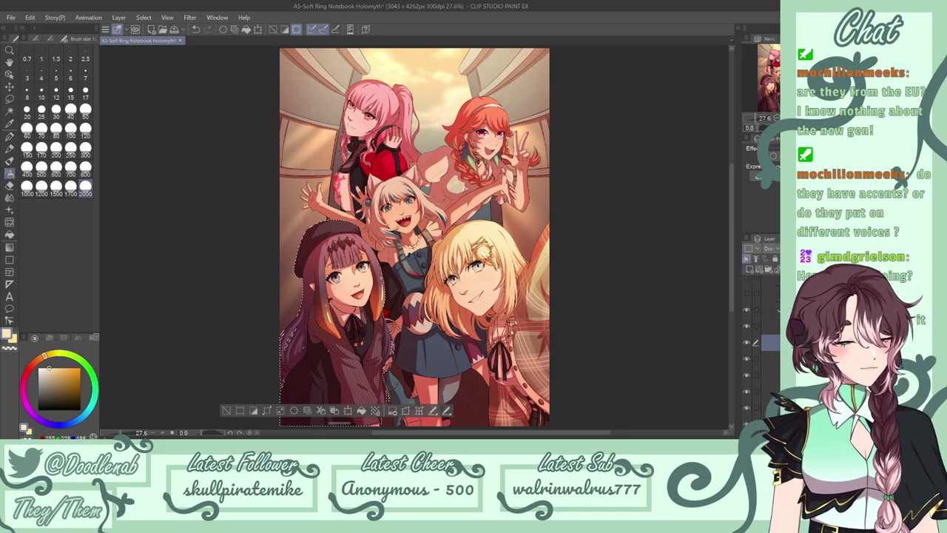
Select the white-haired character's area from its layer and airbrush a pale yellow glow over the hair and upper body.
{"action": "scroll", "coordinate": [769, 344], "scroll_direction": "down", "scroll_amount": 3}
{"action": "left_click", "coordinate": [770, 365]}
{"action": "left_click", "coordinate": [117, 19]}
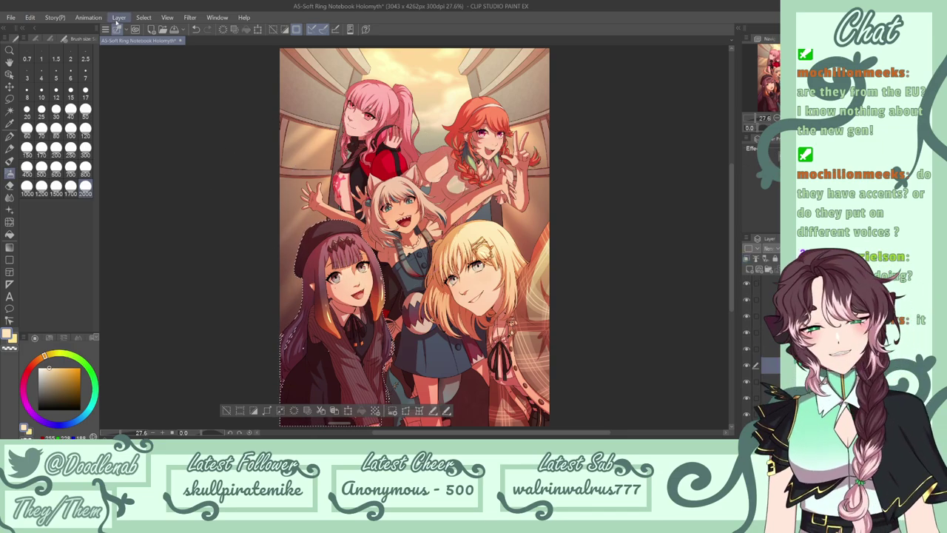
{"action": "left_click", "coordinate": [278, 164]}
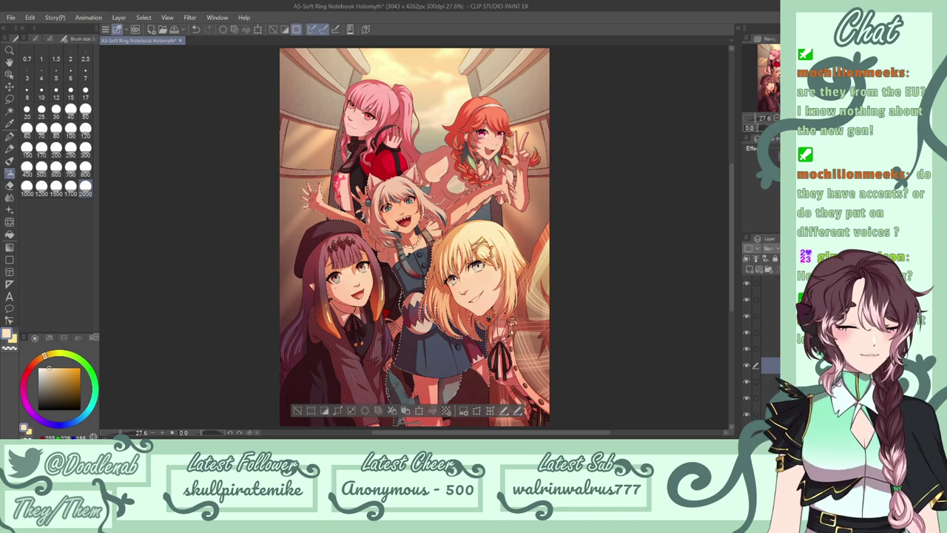
{"action": "scroll", "coordinate": [770, 340], "scroll_direction": "up", "scroll_amount": 3}
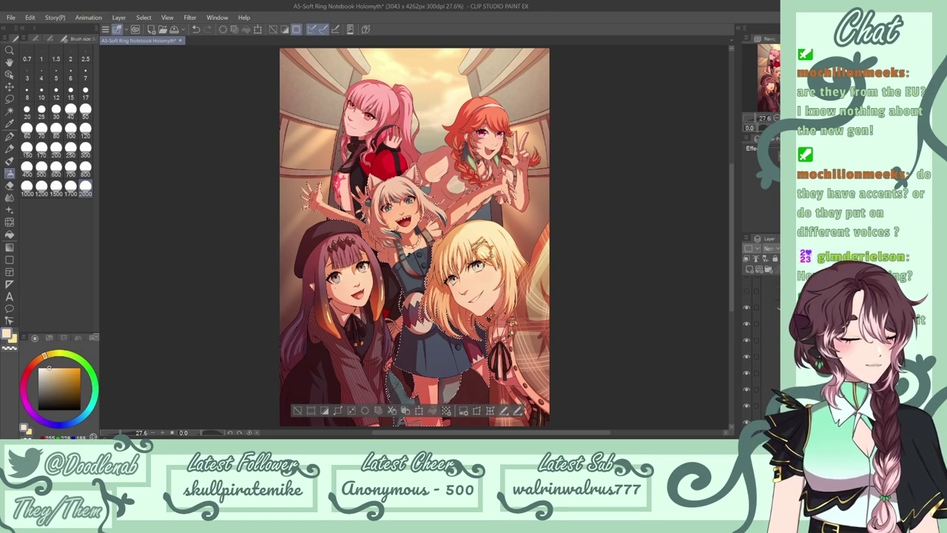
{"action": "left_click", "coordinate": [770, 341]}
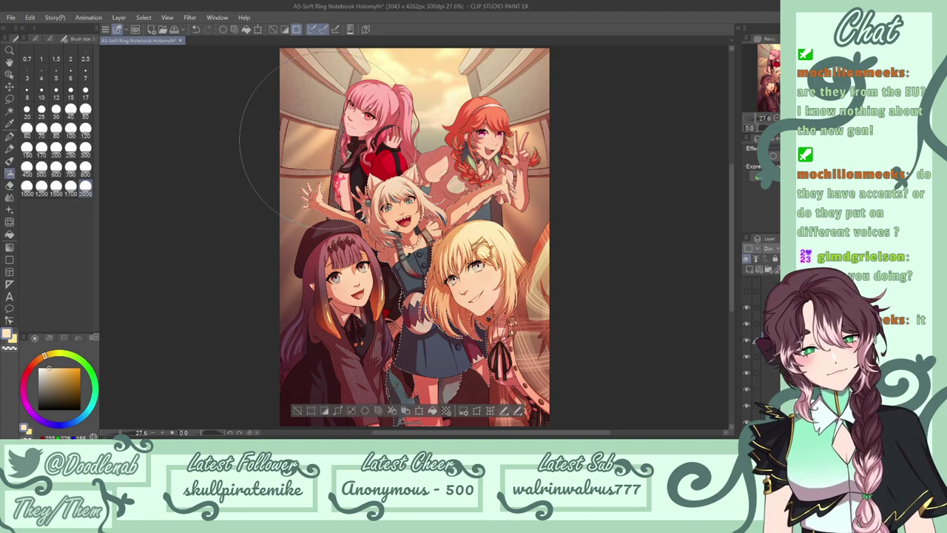
{"action": "scroll", "coordinate": [769, 340], "scroll_direction": "up", "scroll_amount": 5}
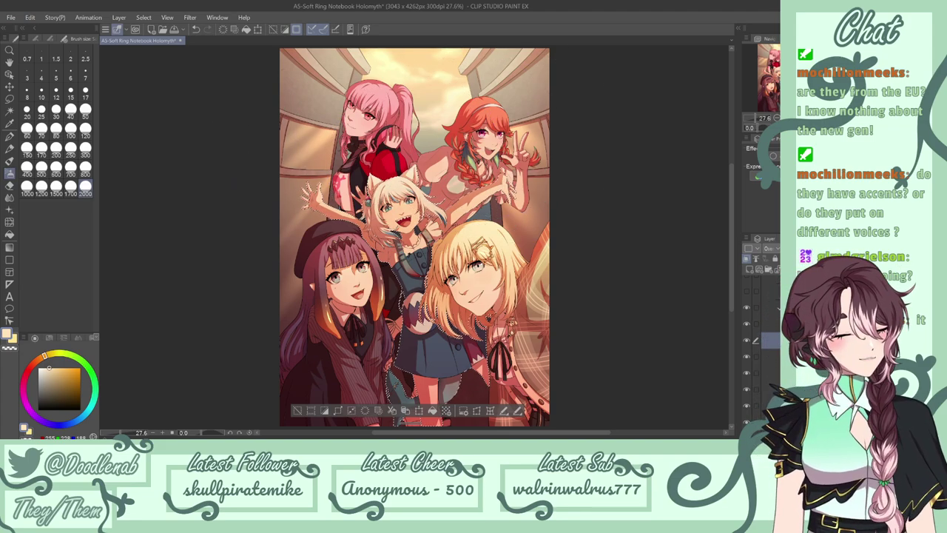
Select the orange-haired character's area from its layer and airbrush a pale yellow glow over the head and hair.
{"action": "left_click", "coordinate": [771, 282]}
{"action": "left_click", "coordinate": [770, 319]}
{"action": "left_click", "coordinate": [771, 345]}
{"action": "left_click", "coordinate": [118, 17]}
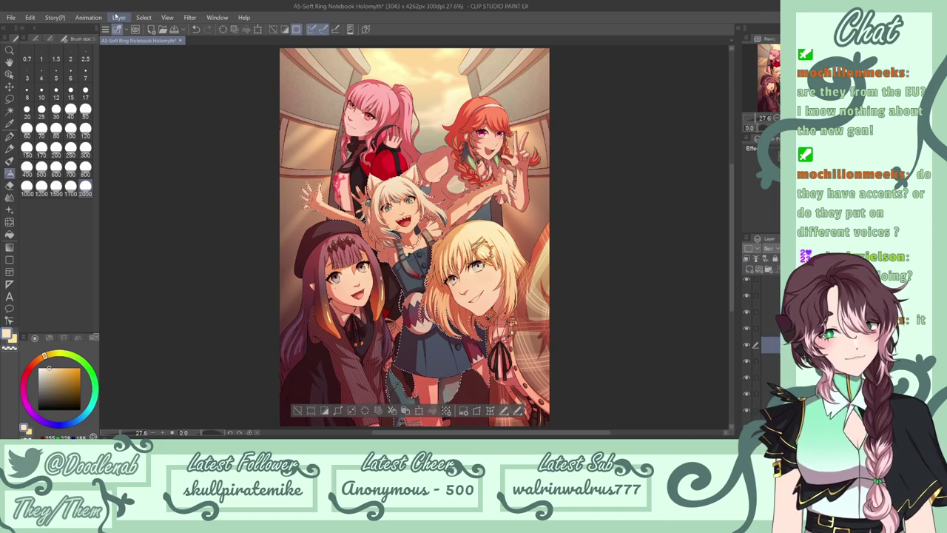
{"action": "left_click", "coordinate": [275, 162]}
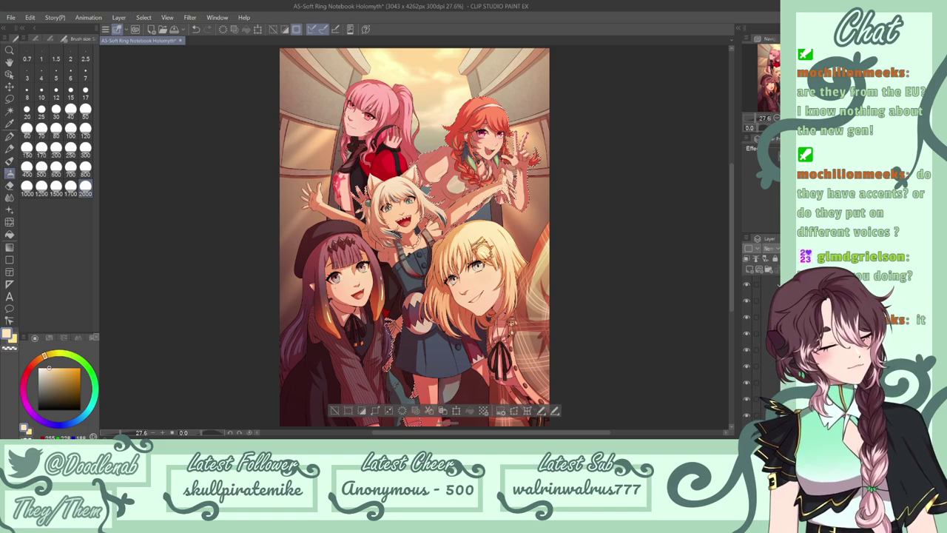
{"action": "left_click", "coordinate": [771, 317]}
{"action": "mouse_move", "coordinate": [516, 75]}
{"action": "left_mouse_down"}
{"action": "mouse_move", "coordinate": [460, 74]}
{"action": "mouse_move", "coordinate": [520, 61]}
{"action": "mouse_move", "coordinate": [441, 92]}
{"action": "left_mouse_up"}
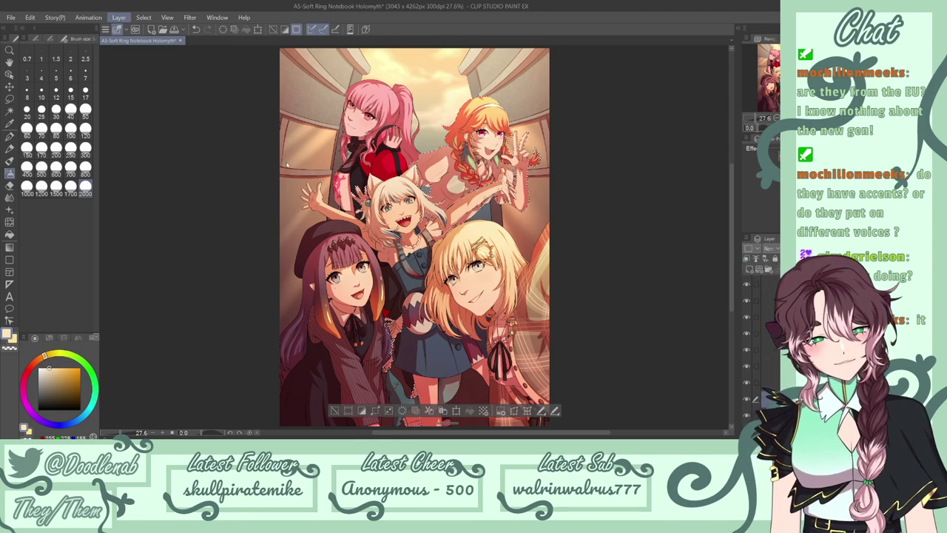
Airbrush a pale yellow glow over the pink-haired character's hair and upper body within a selection made from its layer, and deselect.
{"action": "scroll", "coordinate": [773, 333], "scroll_direction": "down", "scroll_amount": 5}
{"action": "left_click", "coordinate": [778, 303], "text": "ctrl"}
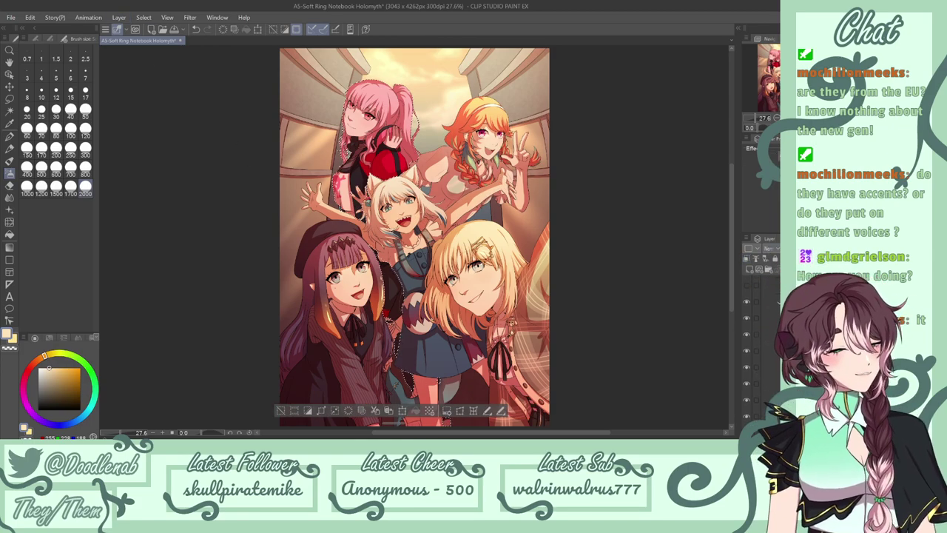
{"action": "left_click", "coordinate": [770, 335]}
{"action": "left_click_drag", "start_coordinate": [403, 72], "coordinate": [455, 48]}
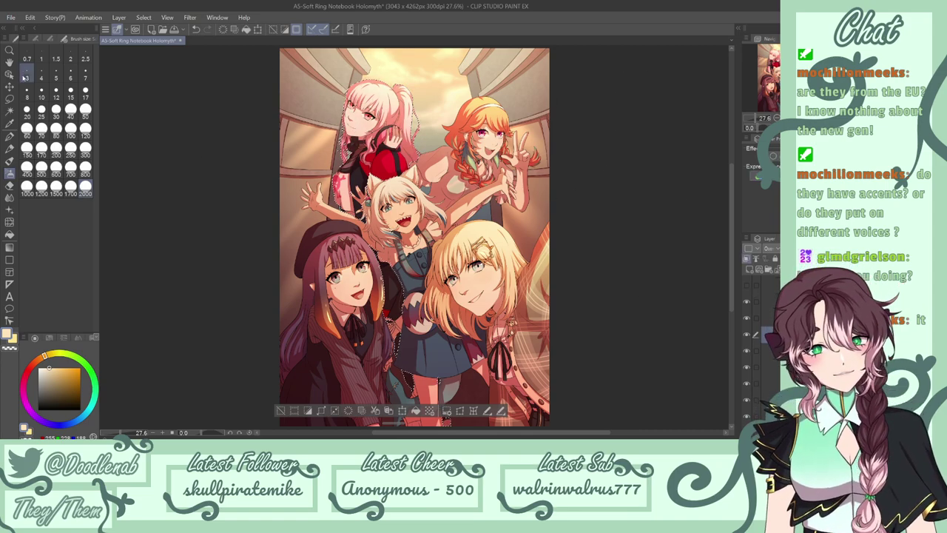
{"action": "key", "text": "m"}
{"action": "key", "text": "ctrl+d"}
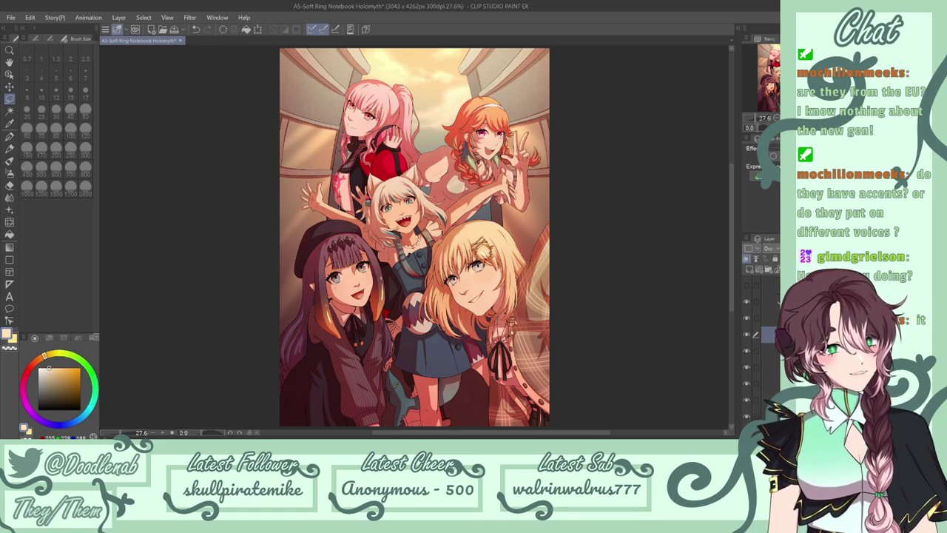
Try a more saturated blending mode on the glow layer, undo it, and save the illustration.
{"action": "left_click", "coordinate": [771, 248]}
{"action": "key", "text": "ctrl+y"}
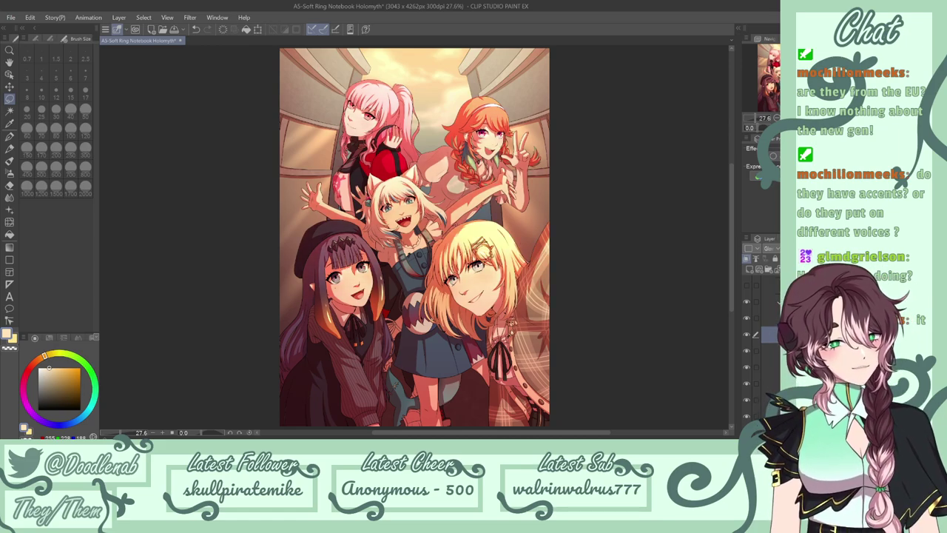
{"action": "key", "text": "ctrl+z"}
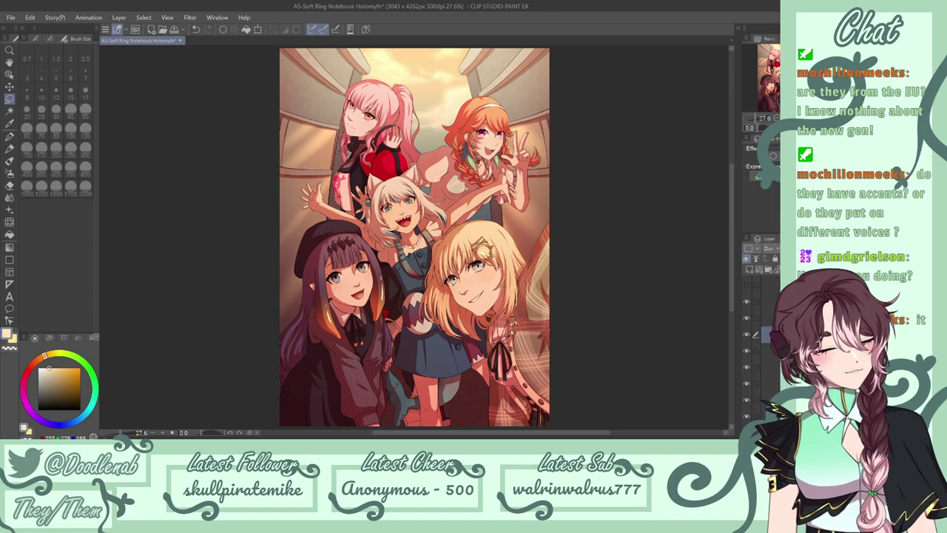
{"action": "key", "text": "ctrl+s"}
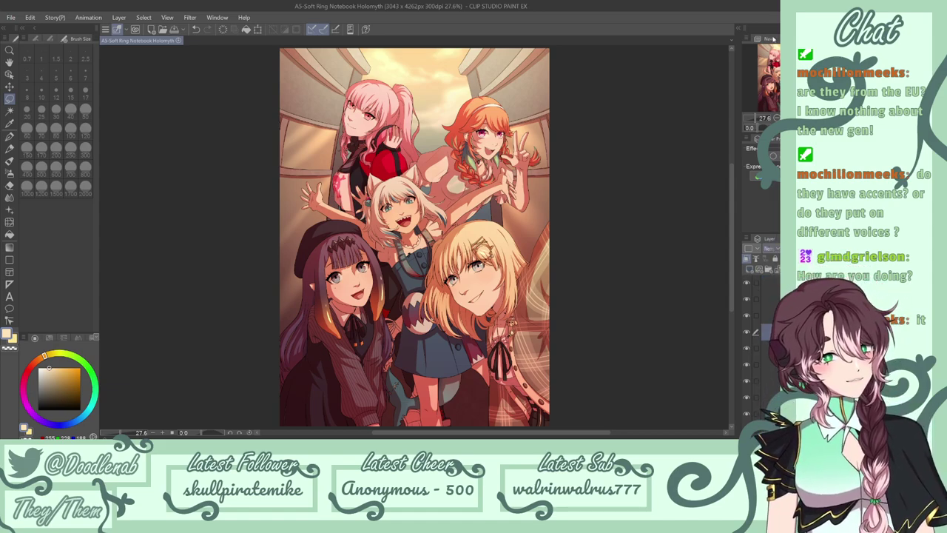
Select the pink-haired character's area from its layer and airbrush a dusty pink-red shadow over the lower body.
{"action": "left_click", "coordinate": [785, 359]}
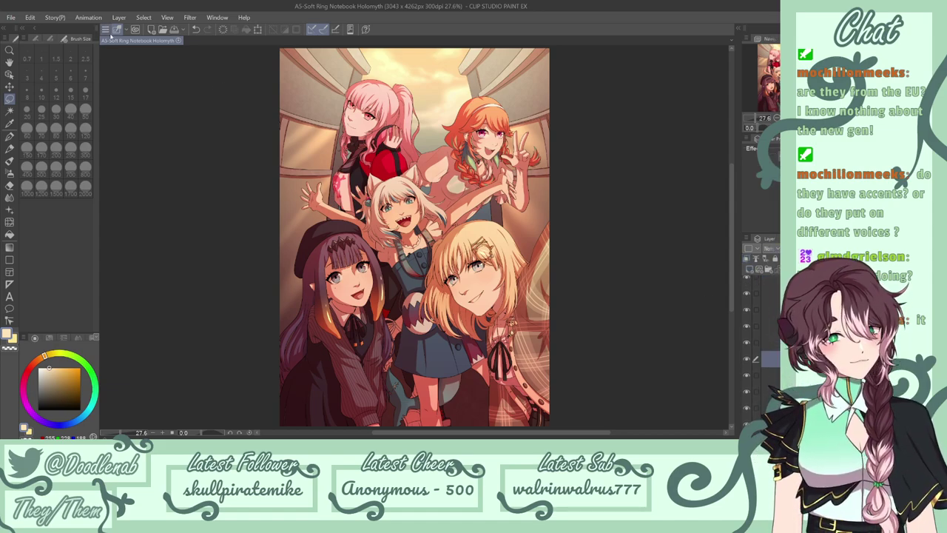
{"action": "left_click", "coordinate": [118, 18]}
{"action": "left_click", "coordinate": [268, 161]}
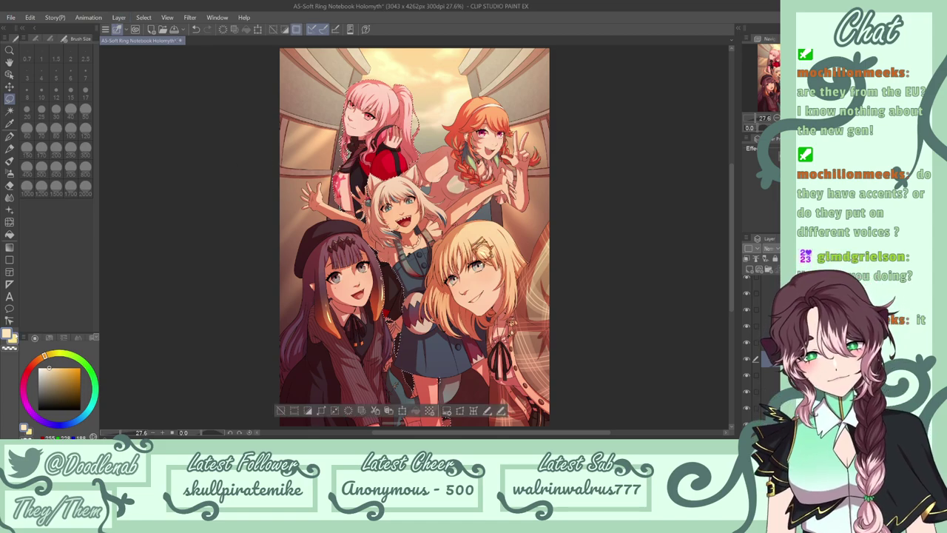
{"action": "left_click", "coordinate": [13, 340]}
{"action": "left_click", "coordinate": [30, 367]}
{"action": "left_click_drag", "start_coordinate": [67, 375], "coordinate": [60, 373]}
{"action": "left_click", "coordinate": [26, 375]}
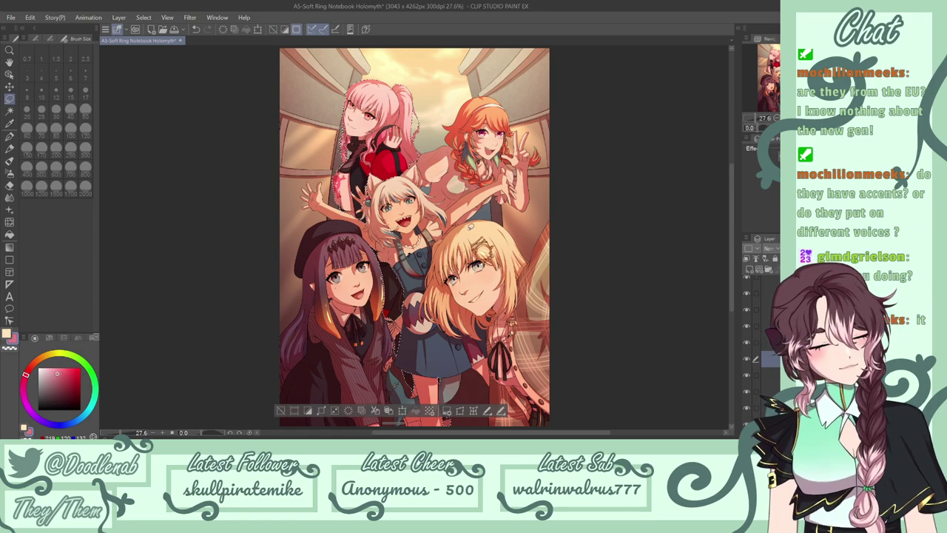
{"action": "left_click", "coordinate": [784, 326]}
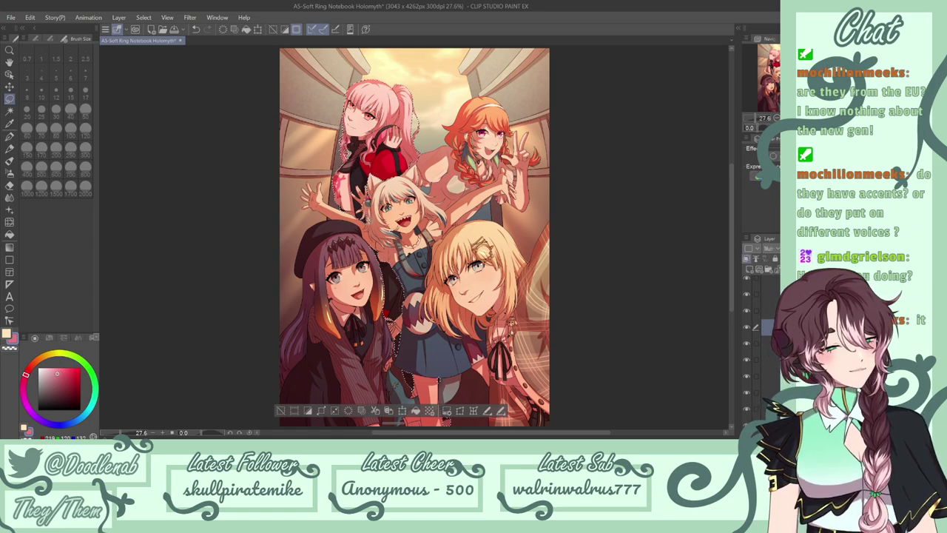
{"action": "left_click", "coordinate": [11, 174]}
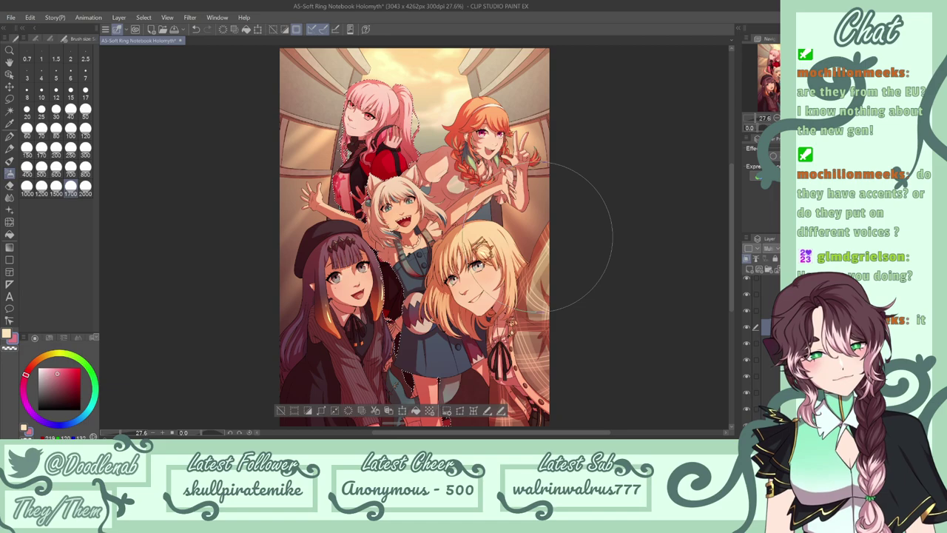
Select the orange-haired character's area from its layer and airbrush the pink-red shadow over the body.
{"action": "left_click", "coordinate": [784, 352]}
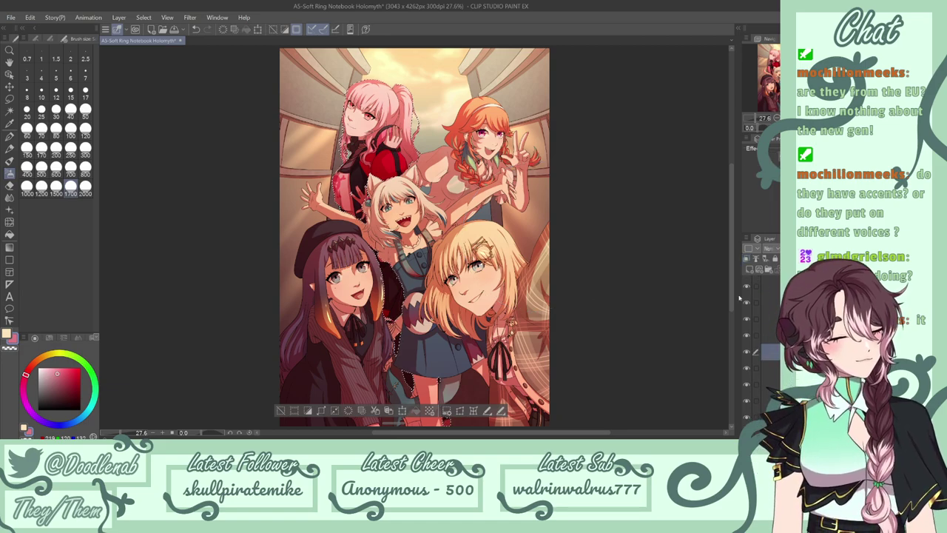
{"action": "left_click", "coordinate": [119, 17]}
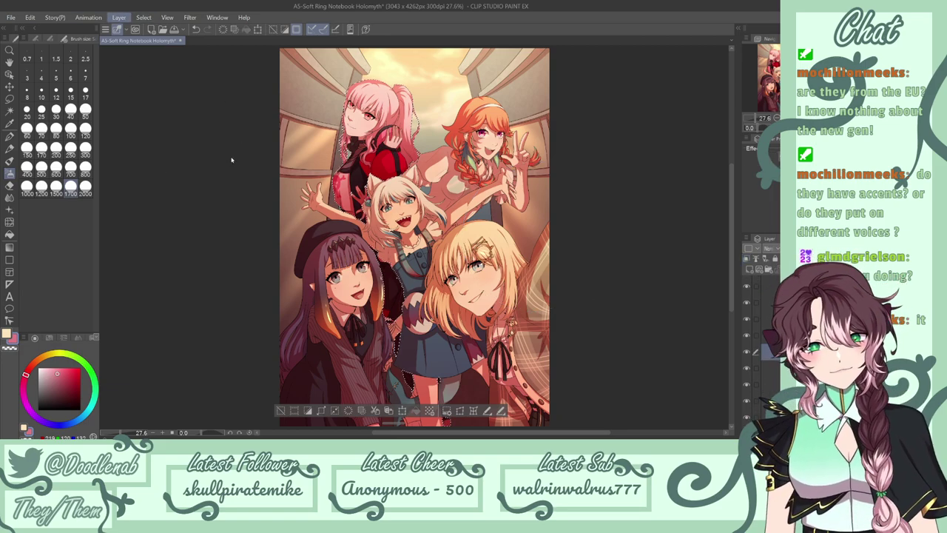
{"action": "left_click", "coordinate": [276, 162]}
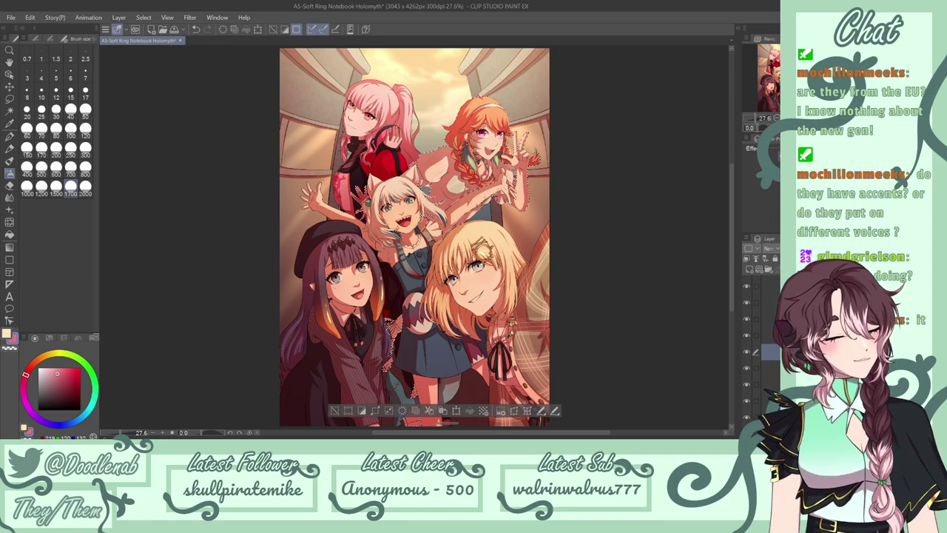
{"action": "left_click", "coordinate": [770, 318]}
{"action": "left_click", "coordinate": [770, 319], "text": "ctrl+shift"}
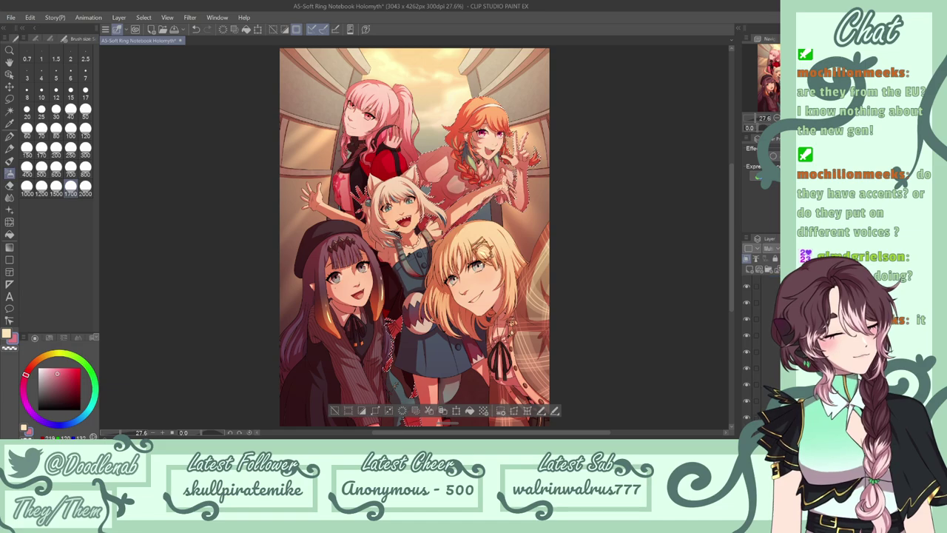
Select the white-haired character's area from its layer and airbrush the pink-red shadow over the skirt and legs.
{"action": "left_click", "coordinate": [788, 335]}
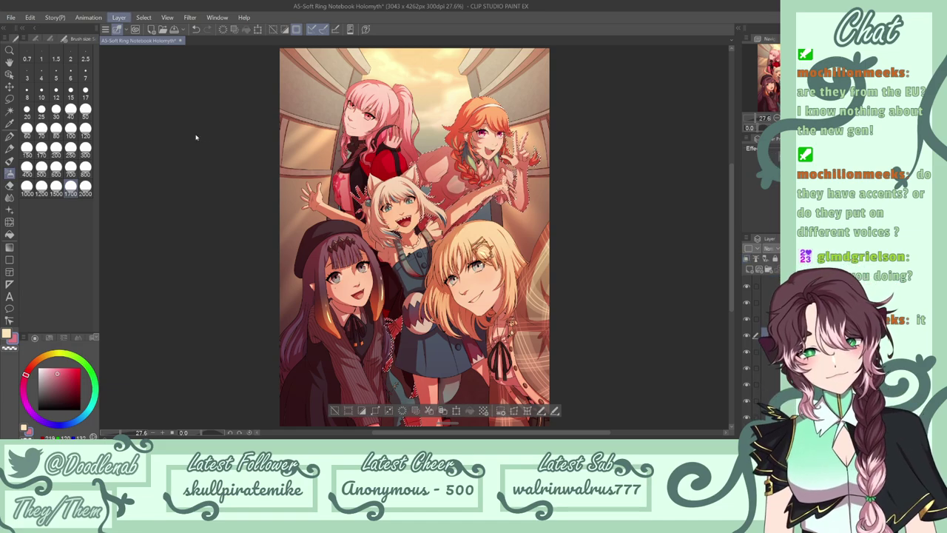
{"action": "left_click", "coordinate": [274, 161]}
{"action": "left_click", "coordinate": [789, 417]}
{"action": "left_click", "coordinate": [788, 334]}
{"action": "mouse_move", "coordinate": [509, 327]}
{"action": "left_mouse_down"}
{"action": "mouse_move", "coordinate": [373, 321]}
{"action": "mouse_move", "coordinate": [433, 400]}
{"action": "mouse_move", "coordinate": [520, 393]}
{"action": "left_mouse_up"}
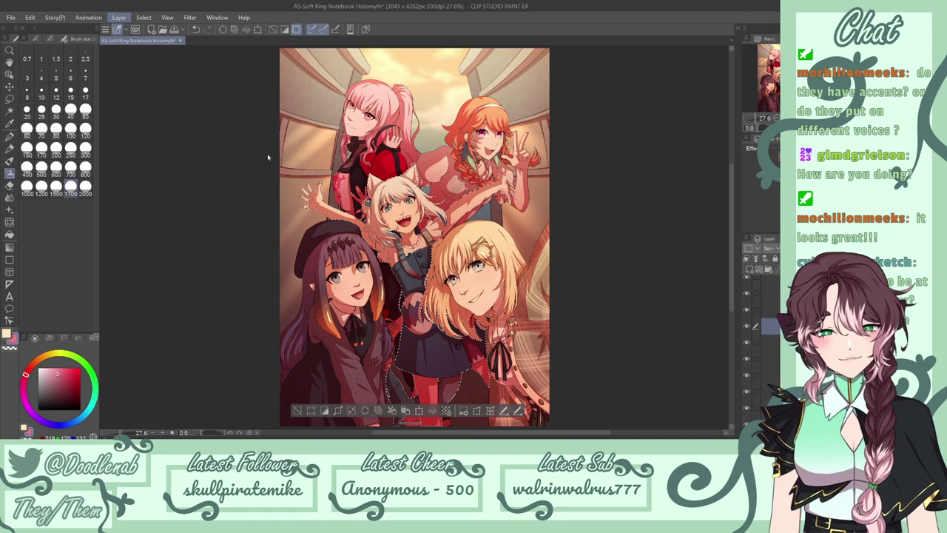
Select the purple-haired character's area from its layer and airbrush the pink-red shadow over the jacket and lower body.
{"action": "left_click", "coordinate": [787, 343], "text": "ctrl"}
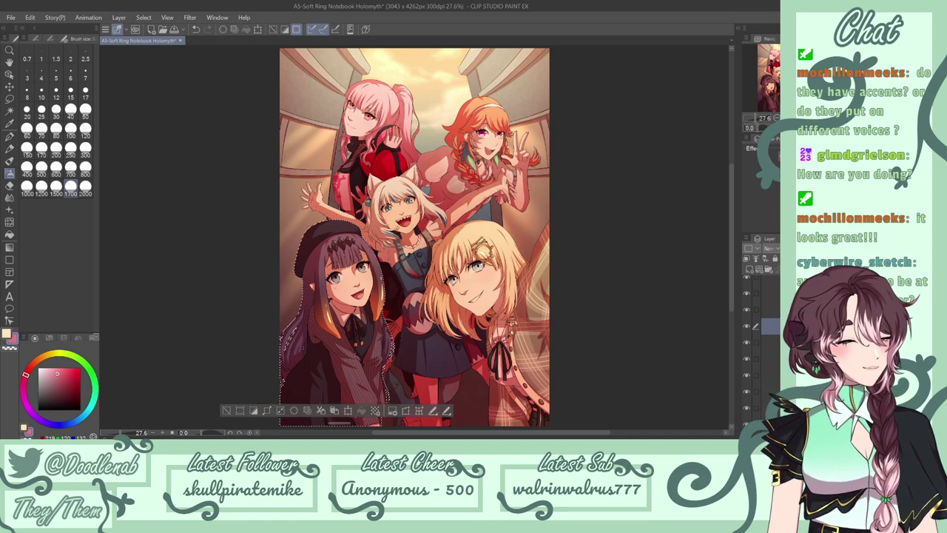
{"action": "left_click", "coordinate": [788, 279]}
{"action": "scroll", "coordinate": [769, 341], "scroll_direction": "up", "scroll_amount": 3}
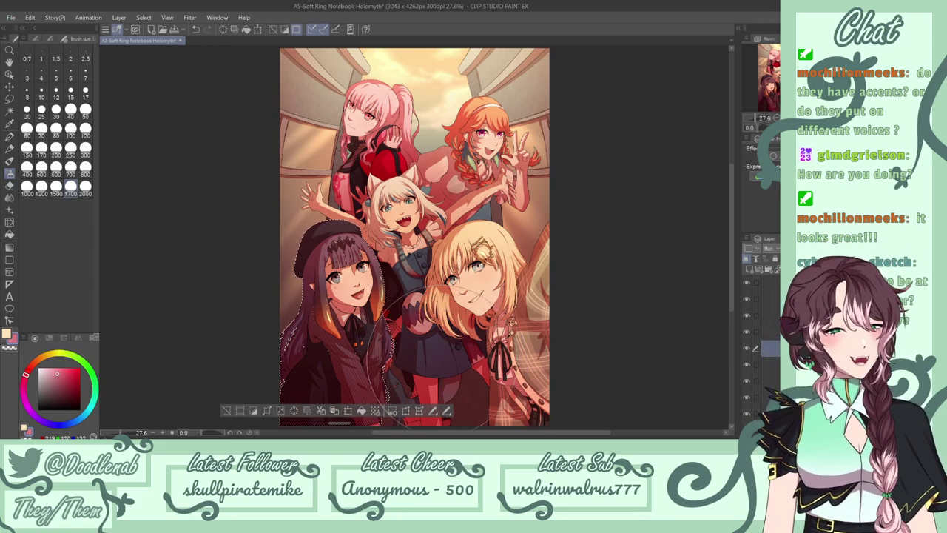
Select the blonde character's area from its layer and airbrush the pink-red shadow over the lower body and cape.
{"action": "scroll", "coordinate": [762, 348], "scroll_direction": "down", "scroll_amount": 3}
{"action": "left_click", "coordinate": [771, 323]}
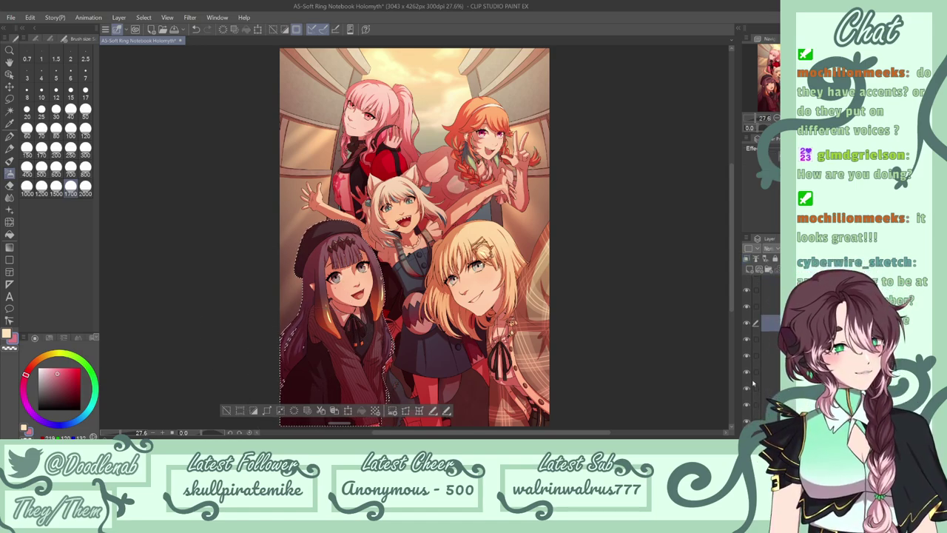
{"action": "left_click", "coordinate": [119, 19]}
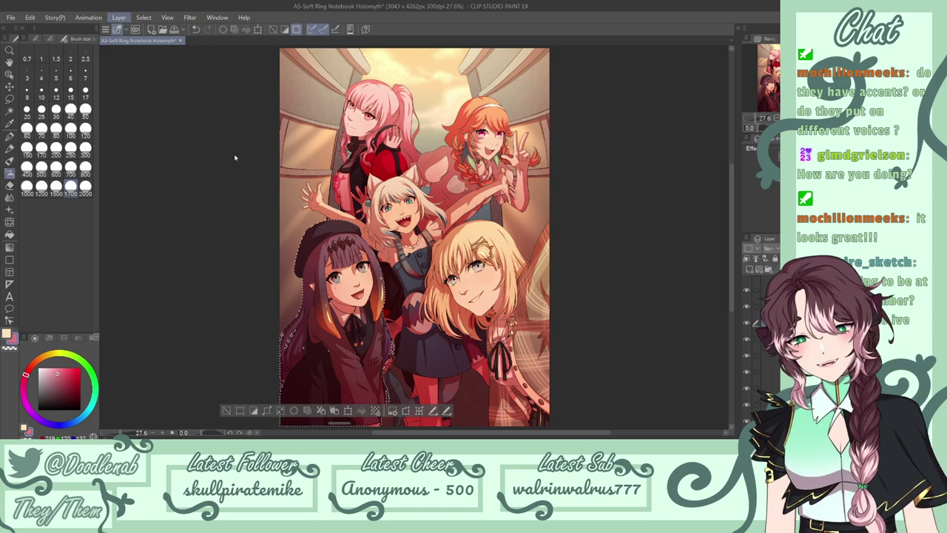
{"action": "left_click", "coordinate": [288, 161]}
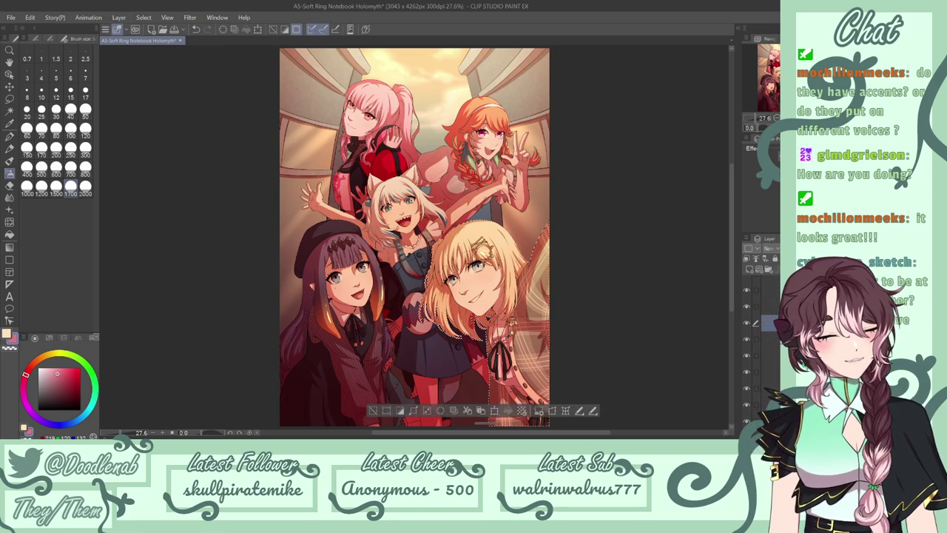
{"action": "scroll", "coordinate": [766, 348], "scroll_direction": "up", "scroll_amount": 1}
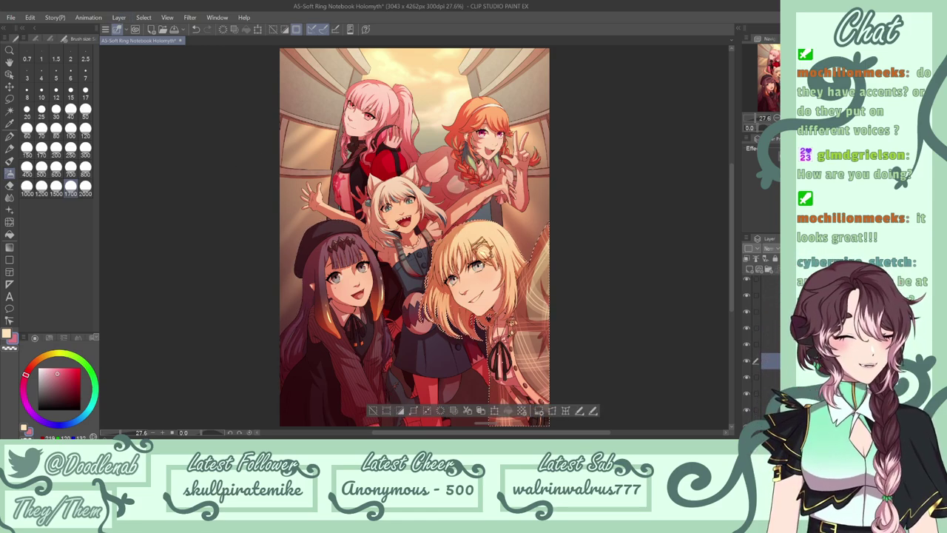
{"action": "left_click", "coordinate": [770, 312]}
{"action": "left_click_drag", "start_coordinate": [598, 348], "coordinate": [558, 416]}
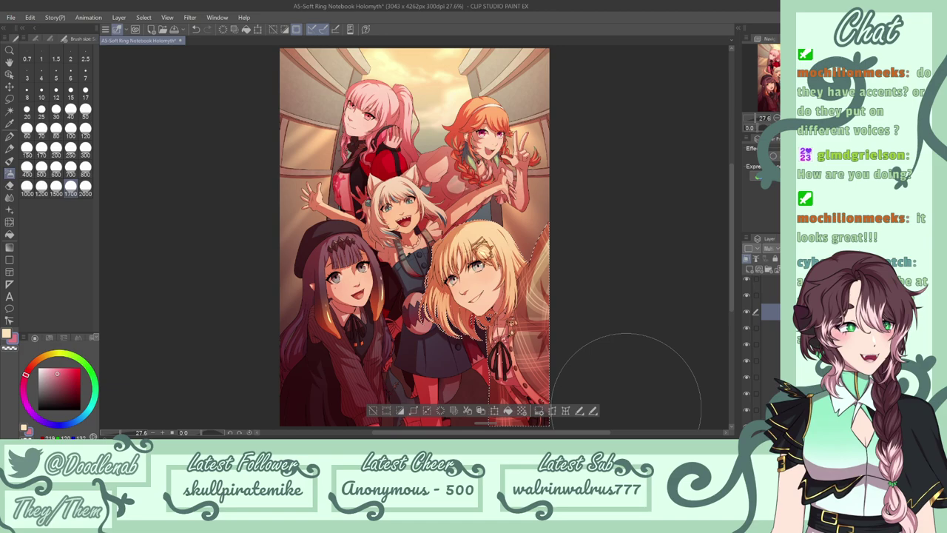
Clear the selection around the blonde character and save the illustration.
{"action": "key", "text": "m"}
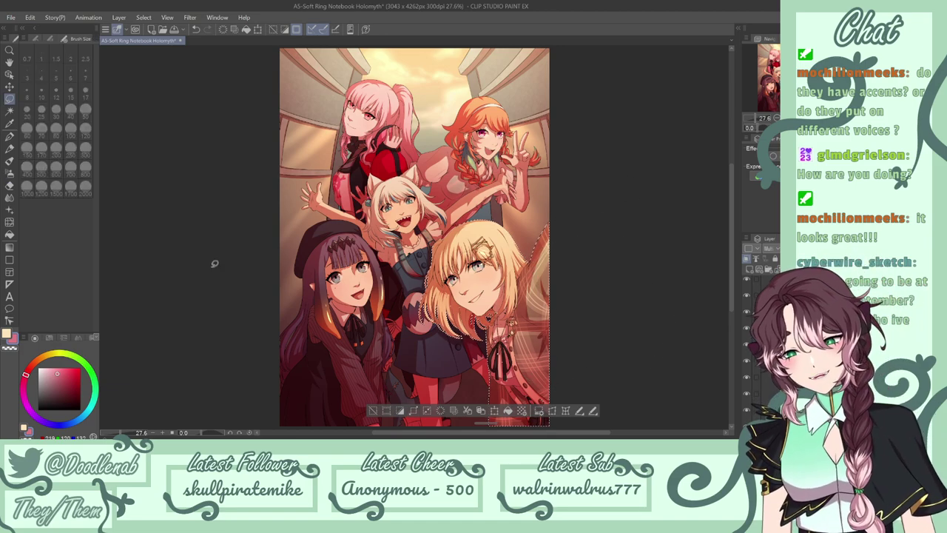
{"action": "key", "text": "ctrl+d"}
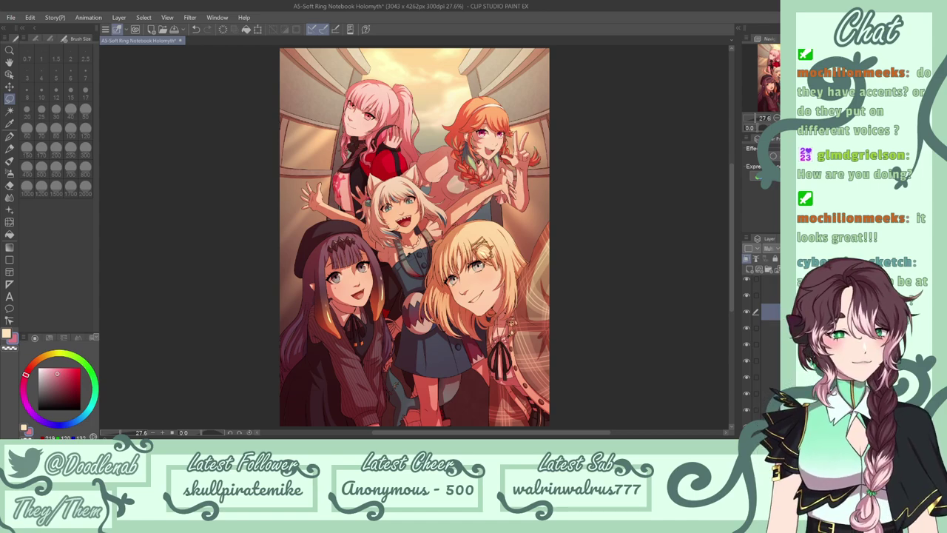
{"action": "key", "text": "ctrl+s"}
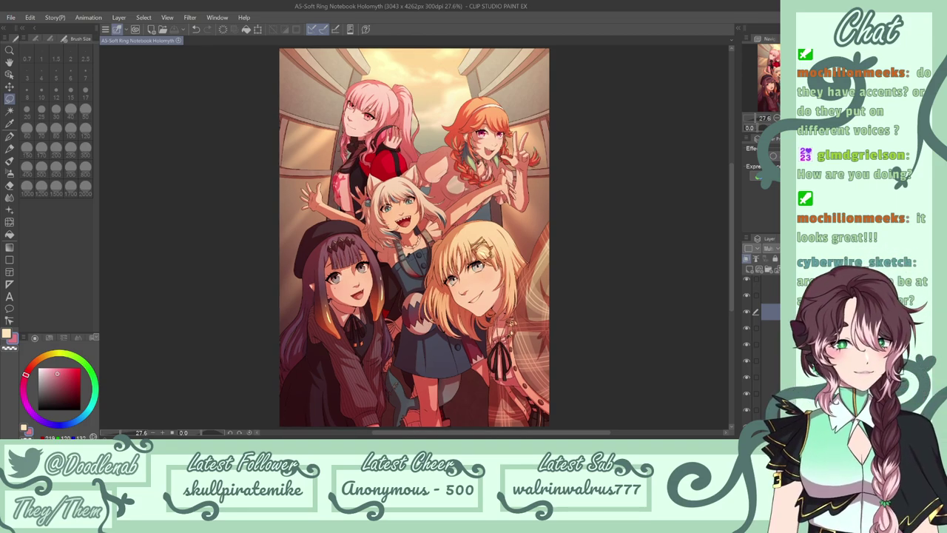
Add a new layer above the characters and airbrush a light orange glow across the upper scene at brush size 2000.
{"action": "scroll", "coordinate": [764, 344], "scroll_direction": "up", "scroll_amount": 5}
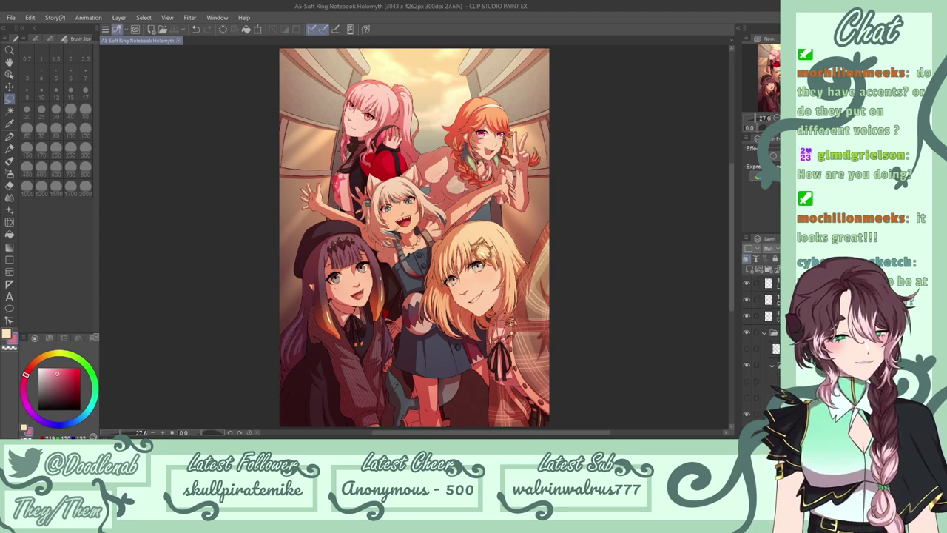
{"action": "left_click", "coordinate": [771, 339]}
{"action": "left_click", "coordinate": [750, 270]}
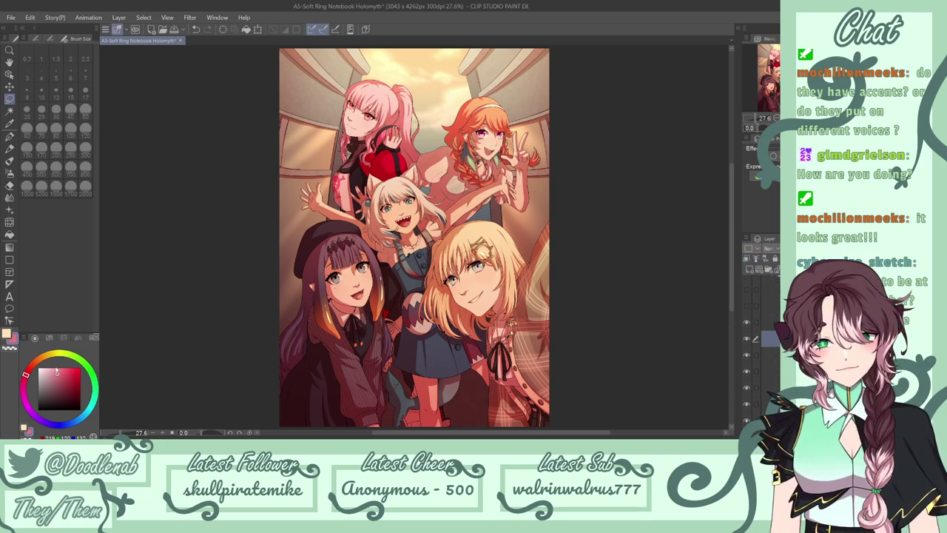
{"action": "left_click", "coordinate": [51, 354]}
{"action": "left_click", "coordinate": [38, 360]}
{"action": "left_click_drag", "start_coordinate": [58, 372], "coordinate": [62, 355]}
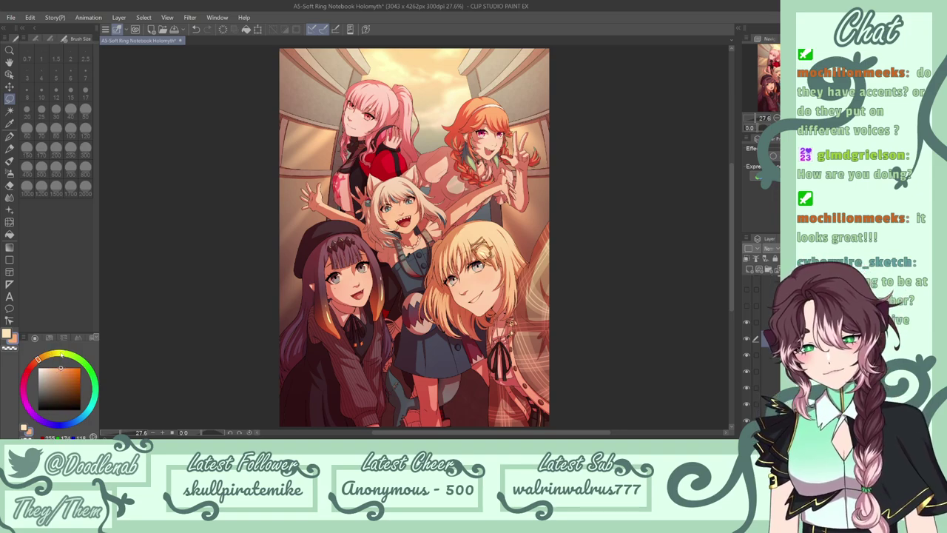
{"action": "left_click", "coordinate": [9, 173]}
{"action": "left_click", "coordinate": [87, 187]}
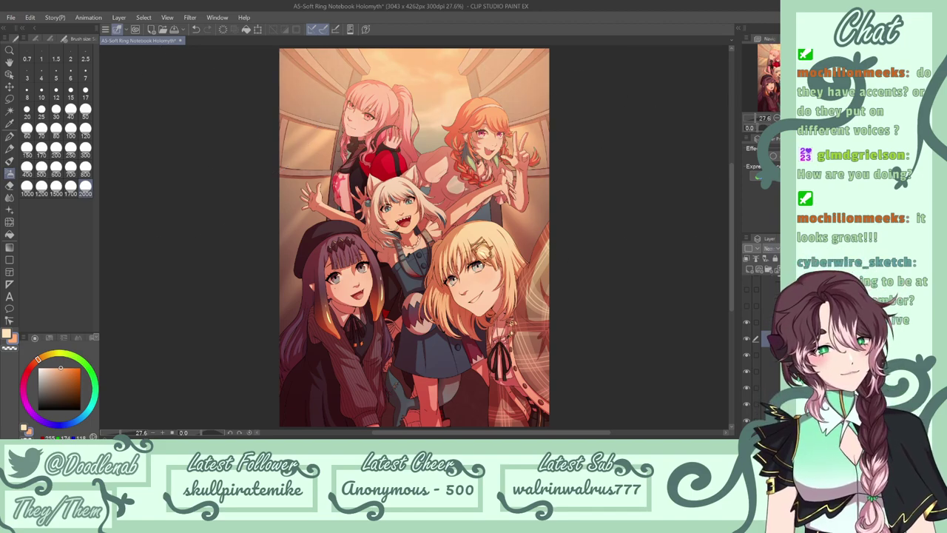
Test additive blending on the orange glow layer and settle on a subtler blending mode that softly warms the upper scene.
{"action": "left_click", "coordinate": [771, 362]}
{"action": "key", "text": "ctrl+z"}
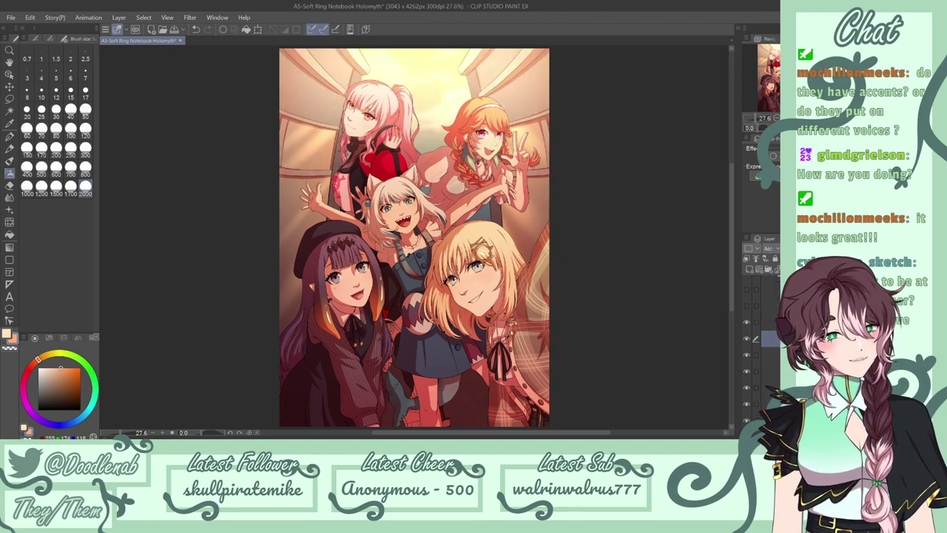
{"action": "key", "text": "ctrl+z"}
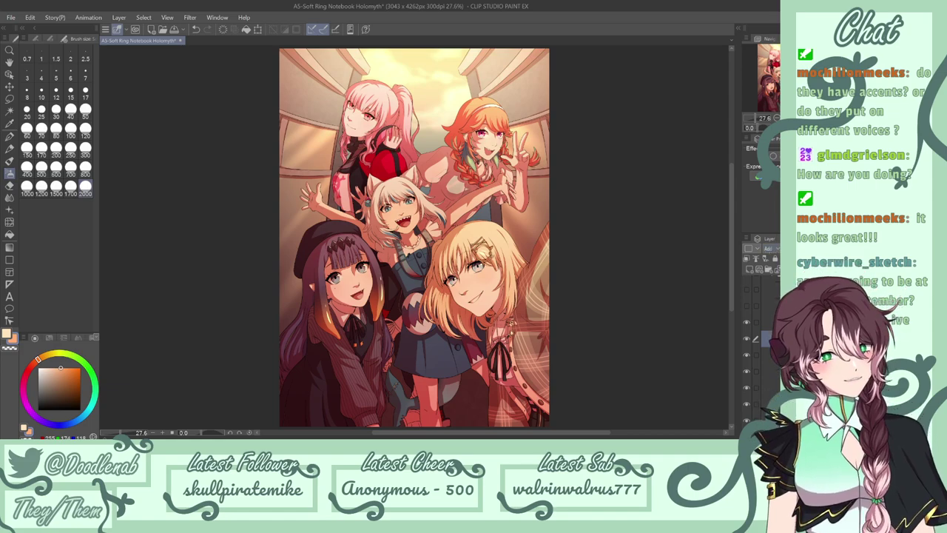
{"action": "key", "text": "ctrl+z"}
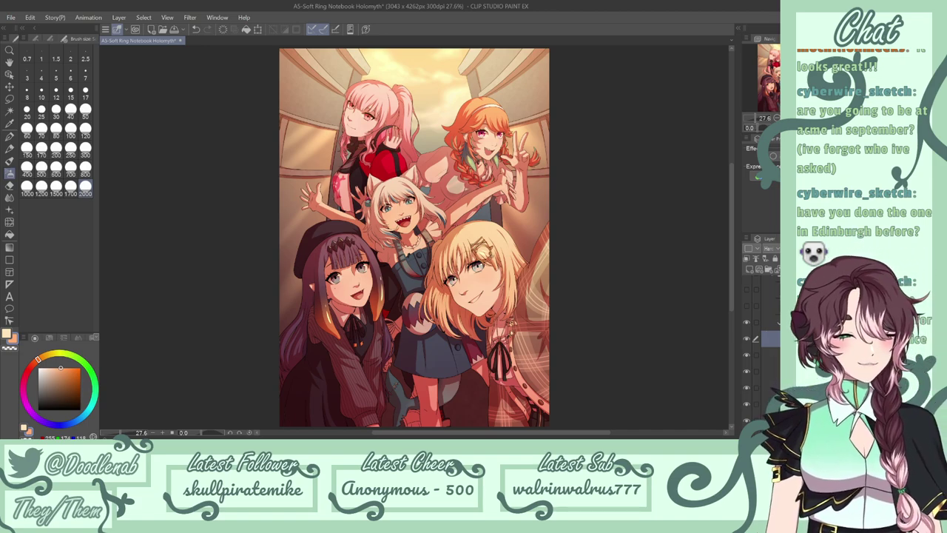
{"action": "left_click", "coordinate": [779, 324]}
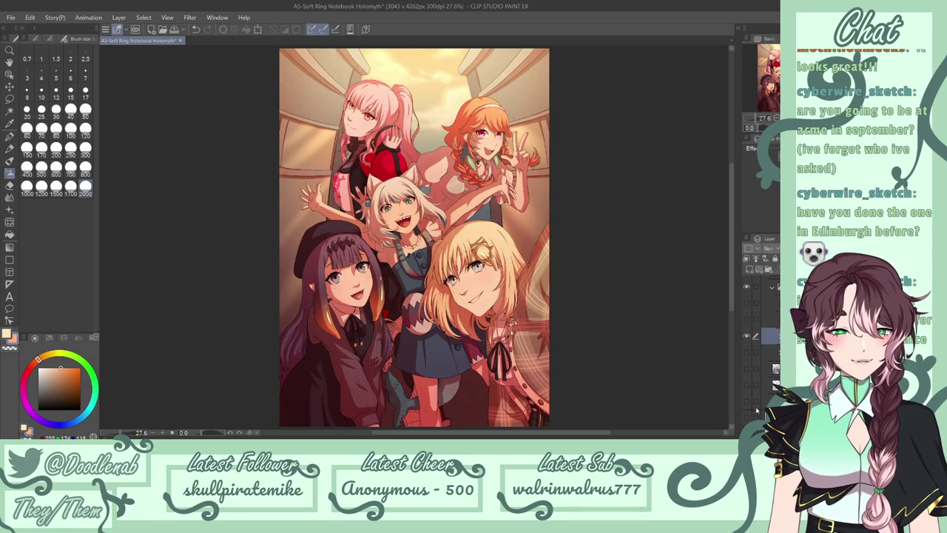
Compare the coloured group illustration with its greyscale sketch by toggling layer visibility, and save the file.
{"action": "key", "text": "ctrl+s"}
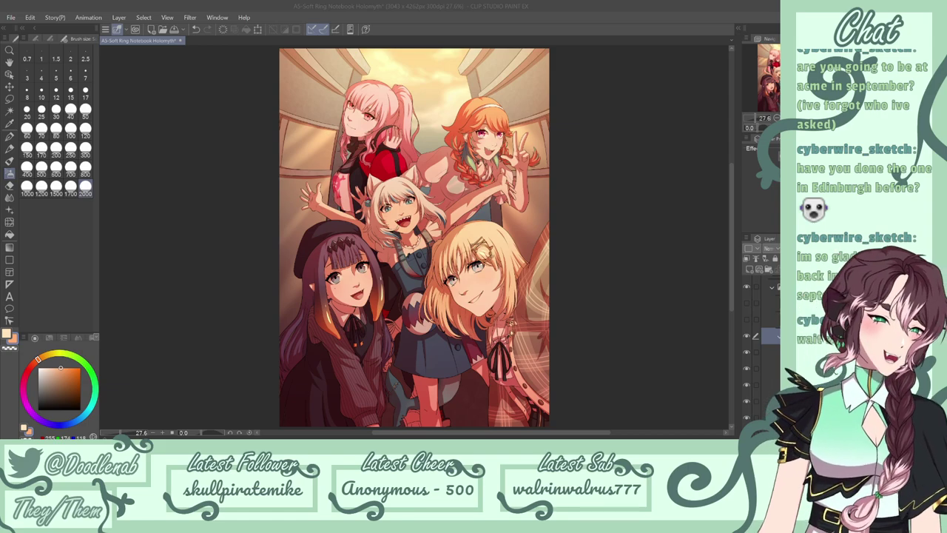
{"action": "left_click", "coordinate": [778, 337]}
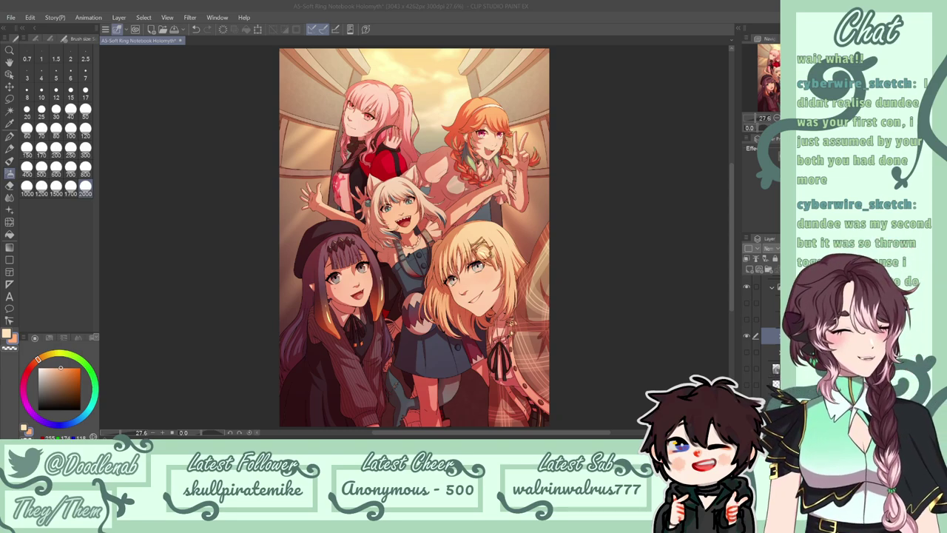
{"action": "left_click", "coordinate": [746, 354]}
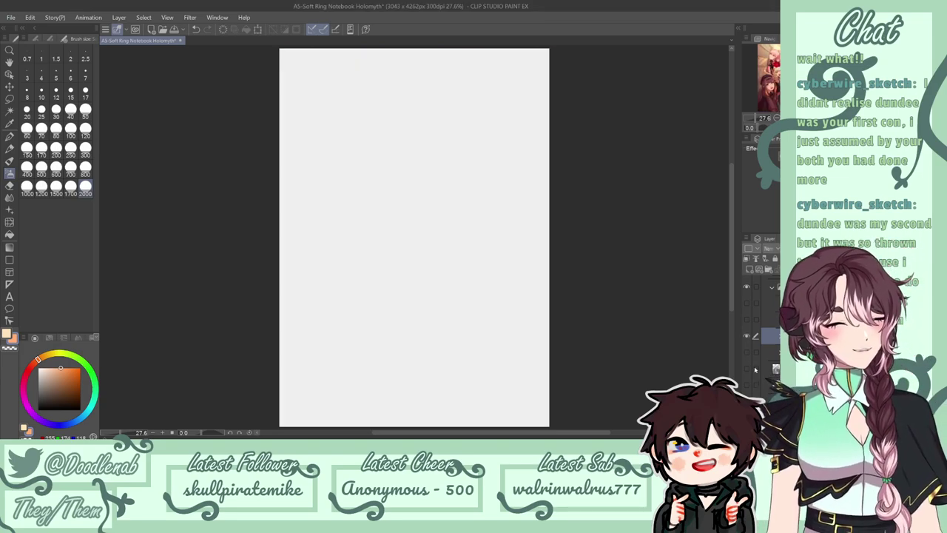
{"action": "left_click", "coordinate": [752, 357]}
{"action": "left_click", "coordinate": [748, 338]}
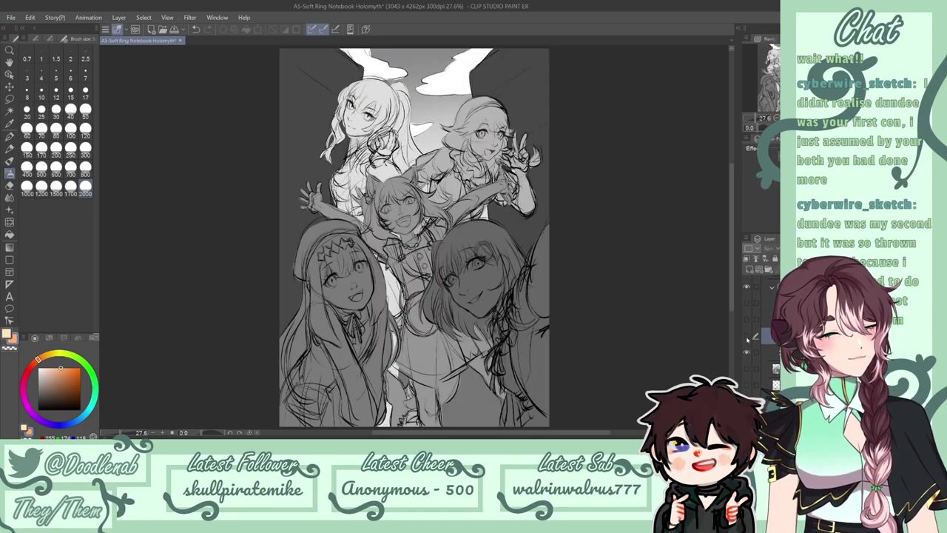
{"action": "left_click", "coordinate": [747, 356]}
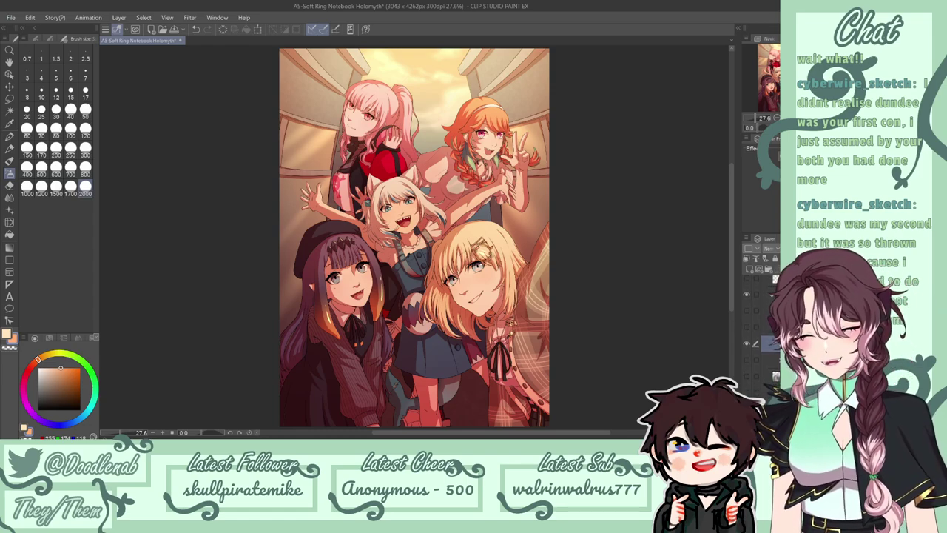
{"action": "key", "text": "ctrl+s"}
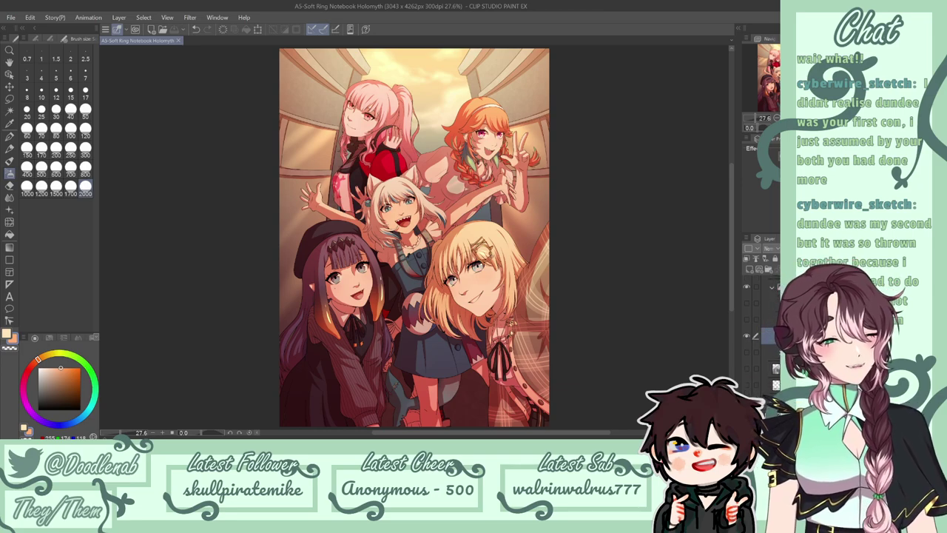
Hide the group illustration and show the sketch of five chibi characters on the notebook page template.
{"action": "left_click", "coordinate": [747, 336]}
{"action": "left_click", "coordinate": [747, 336]}
{"action": "left_click", "coordinate": [747, 336]}
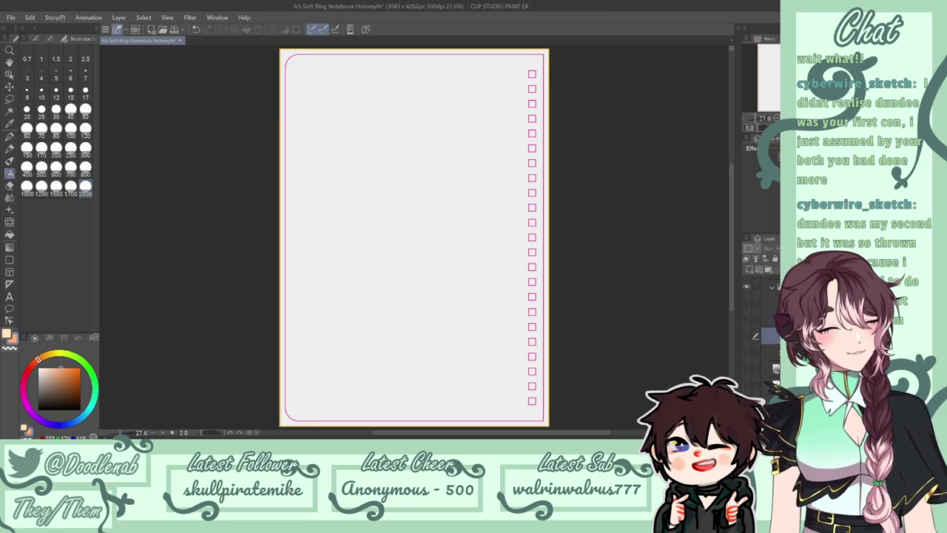
{"action": "key", "text": "ctrl+y"}
{"action": "left_click", "coordinate": [772, 386]}
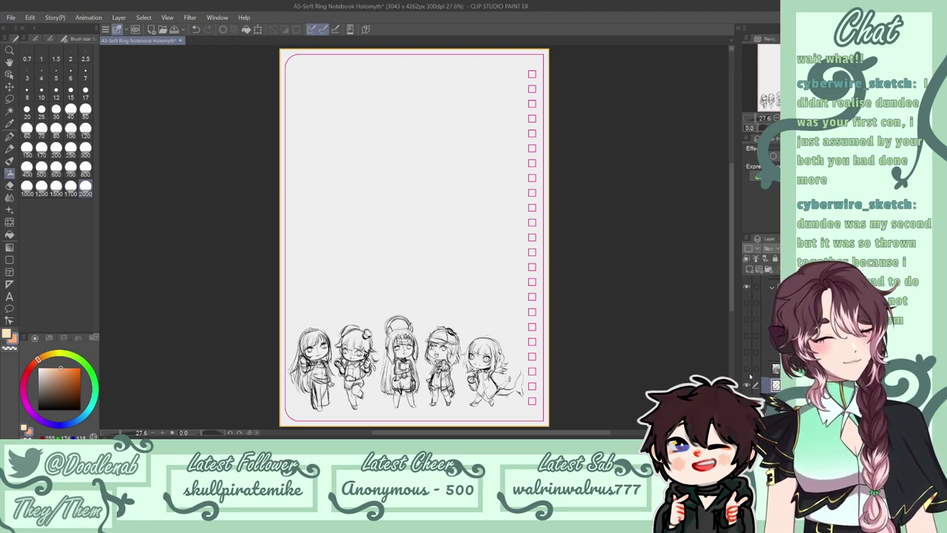
Set up a new line-art layer for the chibis with a black pen and lower the sketch layer's opacity.
{"action": "left_click", "coordinate": [749, 270]}
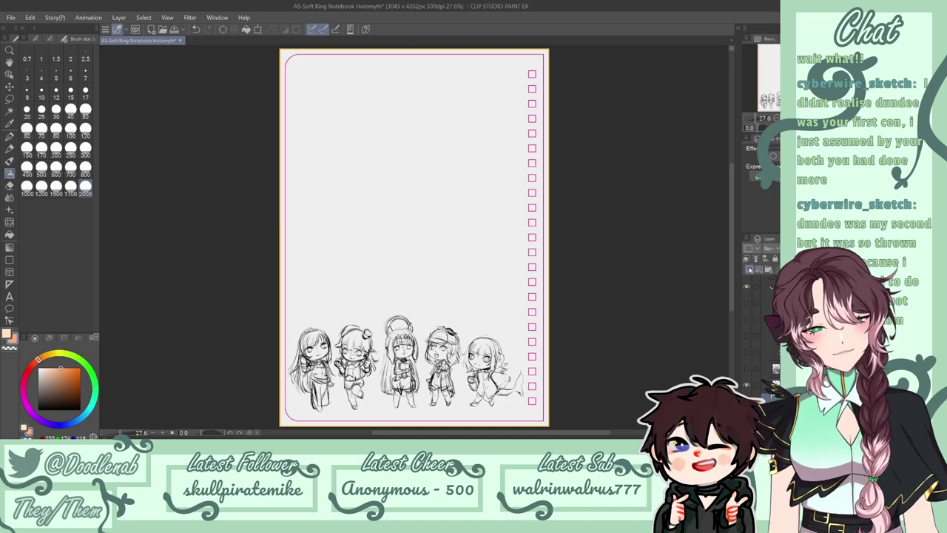
{"action": "left_click", "coordinate": [10, 136]}
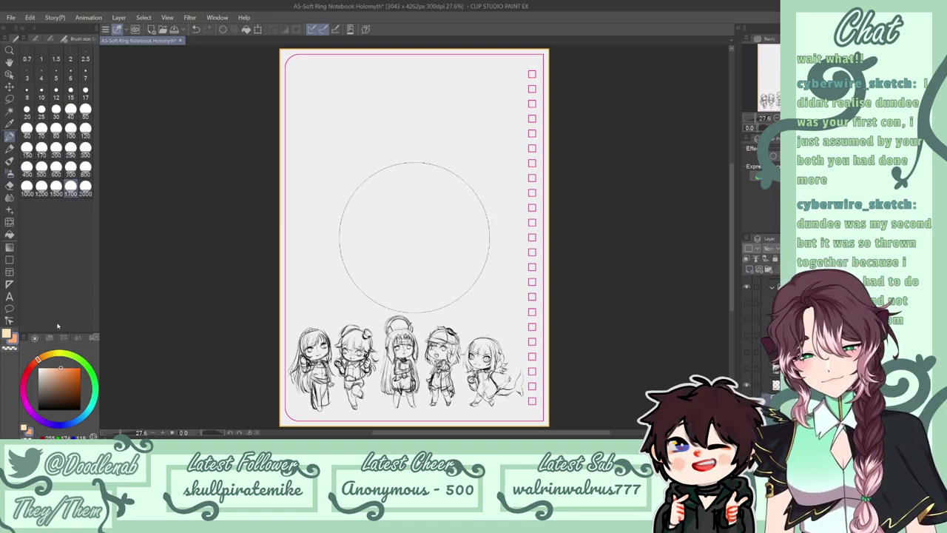
{"action": "left_click_drag", "start_coordinate": [43, 404], "coordinate": [24, 409]}
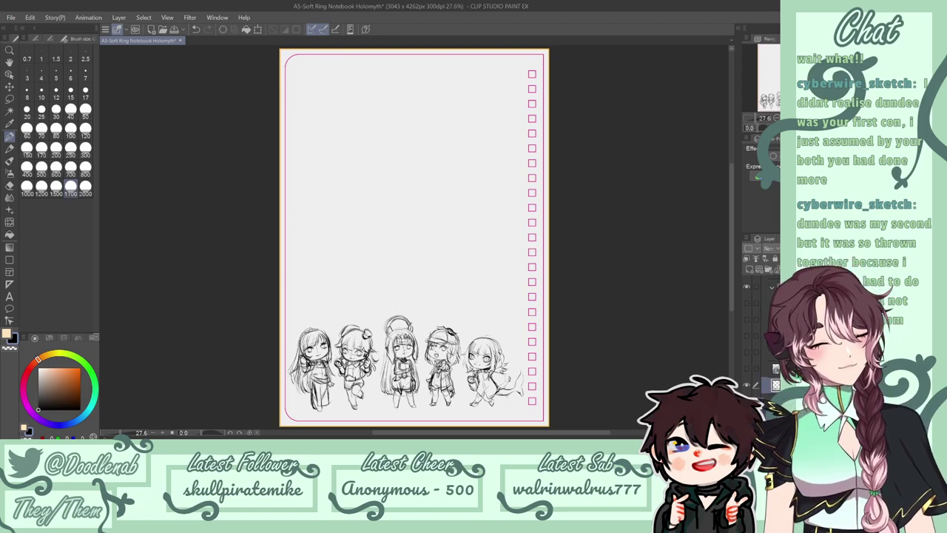
{"action": "left_click", "coordinate": [803, 248]}
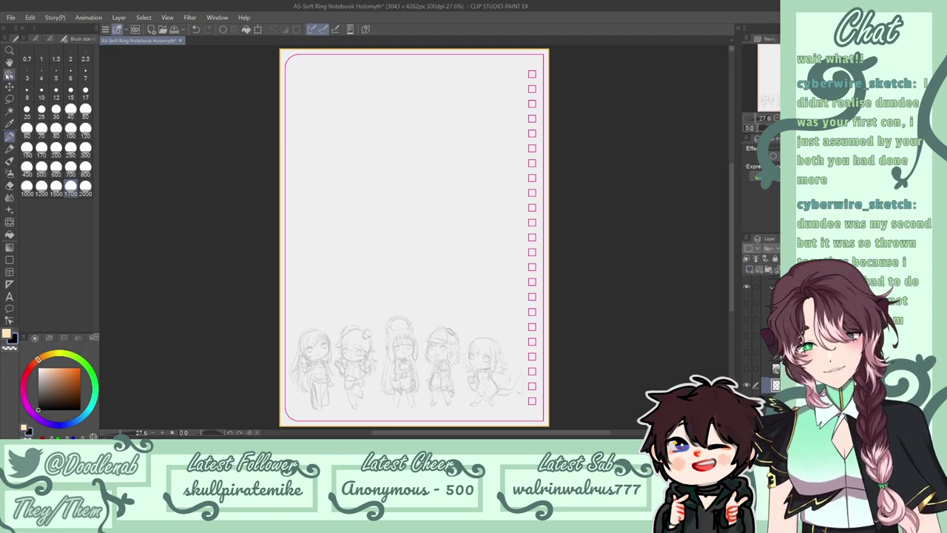
Try inking the central fringe strand of the leftmost chibi at 100% zoom with brush size 17.
{"action": "left_click", "coordinate": [10, 63]}
{"action": "mouse_move", "coordinate": [566, 307]}
{"action": "left_mouse_down"}
{"action": "mouse_move", "coordinate": [497, 229]}
{"action": "mouse_move", "coordinate": [542, 177]}
{"action": "left_mouse_up"}
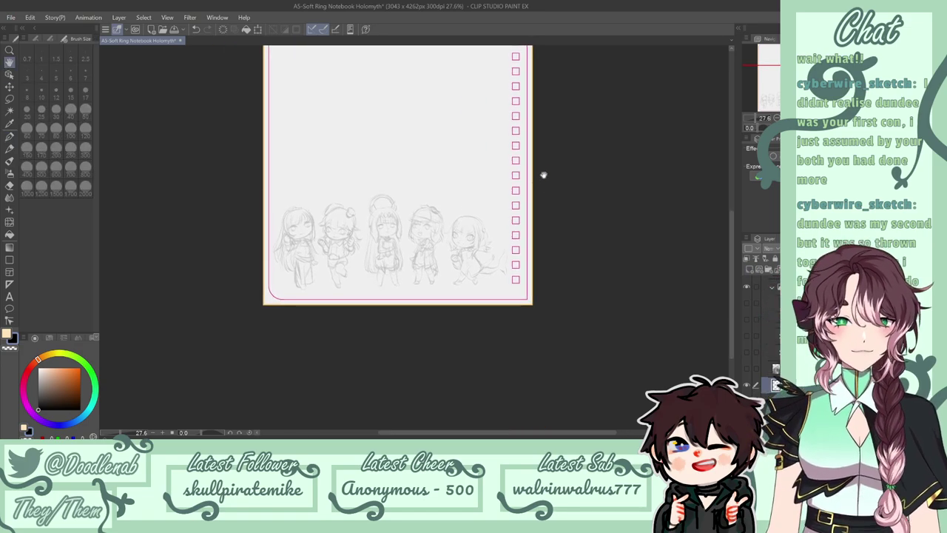
{"action": "left_click_drag", "start_coordinate": [558, 233], "coordinate": [575, 233]}
{"action": "key", "text": "ctrl+plus"}
{"action": "key", "text": "ctrl+plus"}
{"action": "key", "text": "ctrl+plus"}
{"action": "key", "text": "ctrl+plus"}
{"action": "left_click_drag", "start_coordinate": [430, 200], "coordinate": [630, 195]}
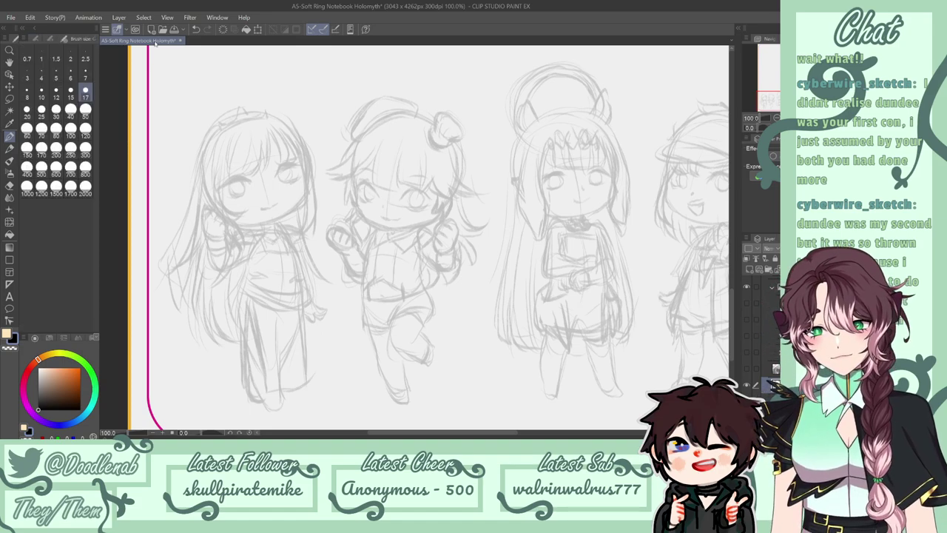
{"action": "left_click_drag", "start_coordinate": [269, 127], "coordinate": [265, 162]}
{"action": "key", "text": "ctrl+z"}
{"action": "left_click_drag", "start_coordinate": [269, 128], "coordinate": [264, 168]}
{"action": "left_click_drag", "start_coordinate": [265, 169], "coordinate": [263, 142]}
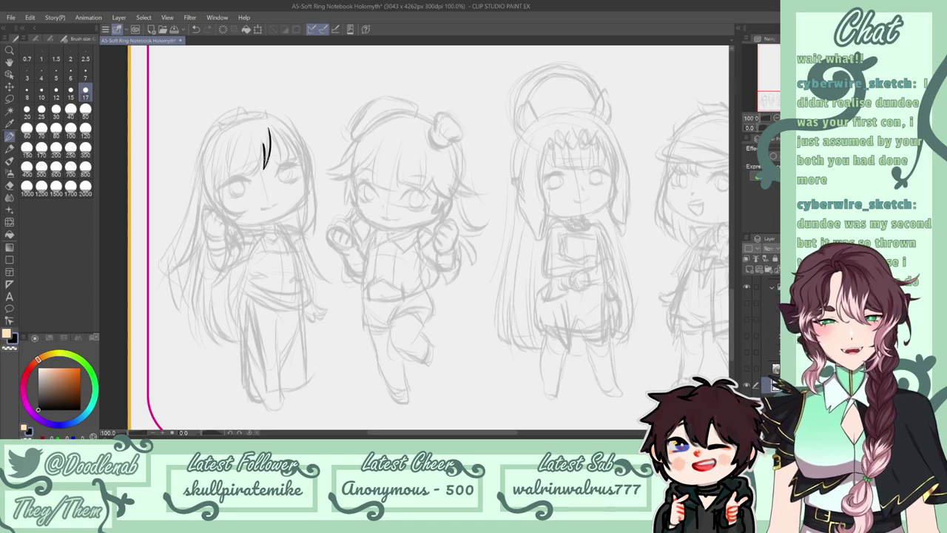
Replace the thick fringe strokes on the leftmost chibi with thinner central strands at brush size 7.
{"action": "left_click", "coordinate": [86, 72]}
{"action": "key", "text": "ctrl+z"}
{"action": "key", "text": "ctrl+z"}
{"action": "mouse_move", "coordinate": [270, 129]}
{"action": "left_mouse_down"}
{"action": "mouse_move", "coordinate": [269, 160]}
{"action": "mouse_move", "coordinate": [255, 172]}
{"action": "mouse_move", "coordinate": [262, 151]}
{"action": "mouse_move", "coordinate": [252, 172]}
{"action": "mouse_move", "coordinate": [260, 167]}
{"action": "mouse_move", "coordinate": [244, 171]}
{"action": "mouse_move", "coordinate": [250, 161]}
{"action": "mouse_move", "coordinate": [243, 172]}
{"action": "mouse_move", "coordinate": [245, 165]}
{"action": "left_mouse_up"}
{"action": "key", "text": "ctrl+z"}
{"action": "key", "text": "ctrl+z"}
{"action": "key", "text": "ctrl+z"}
{"action": "key", "text": "ctrl+z"}
{"action": "key", "text": "ctrl+z"}
{"action": "key", "text": "ctrl+z"}
{"action": "key", "text": "ctrl+z"}
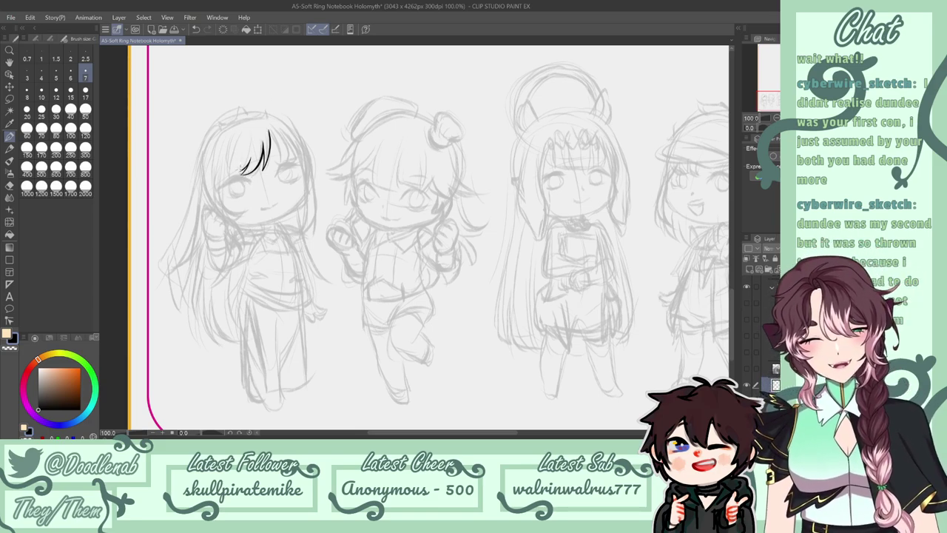
Ink short curved fringe strands leftward from the central strand above the leftmost chibi's eye.
{"action": "left_click_drag", "start_coordinate": [239, 175], "coordinate": [250, 138]}
{"action": "key", "text": "ctrl+z"}
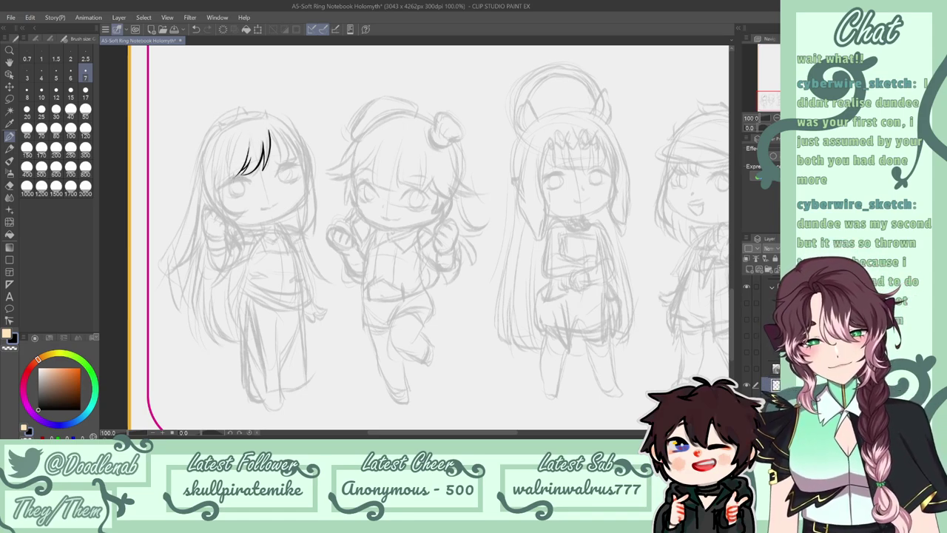
{"action": "key", "text": "ctrl+z"}
{"action": "mouse_move", "coordinate": [238, 175]}
{"action": "left_mouse_down"}
{"action": "mouse_move", "coordinate": [251, 145]}
{"action": "mouse_move", "coordinate": [229, 191]}
{"action": "left_mouse_up"}
{"action": "key", "text": "ctrl+z"}
{"action": "key", "text": "ctrl+z"}
{"action": "key", "text": "ctrl+z"}
{"action": "key", "text": "ctrl+z"}
{"action": "left_click_drag", "start_coordinate": [239, 143], "coordinate": [229, 183]}
{"action": "key", "text": "ctrl+z"}
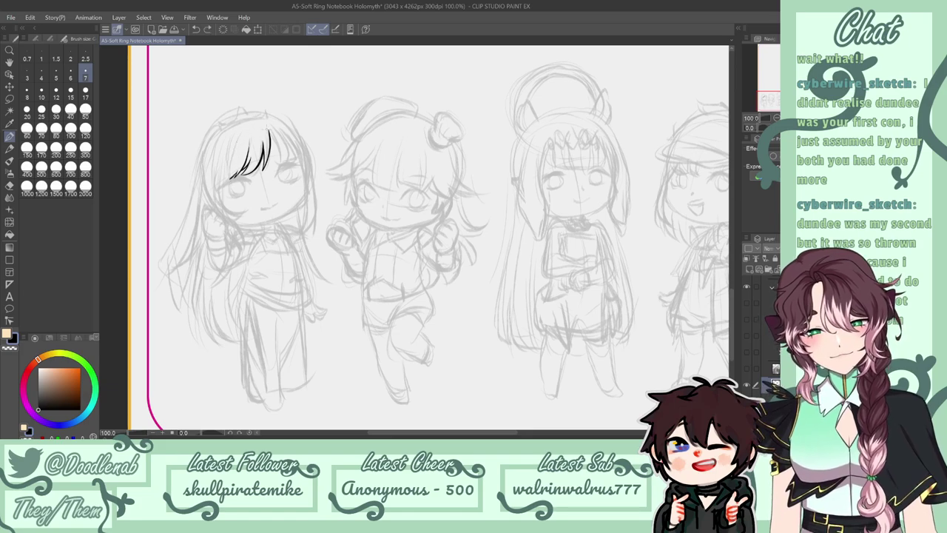
{"action": "key", "text": "ctrl+z"}
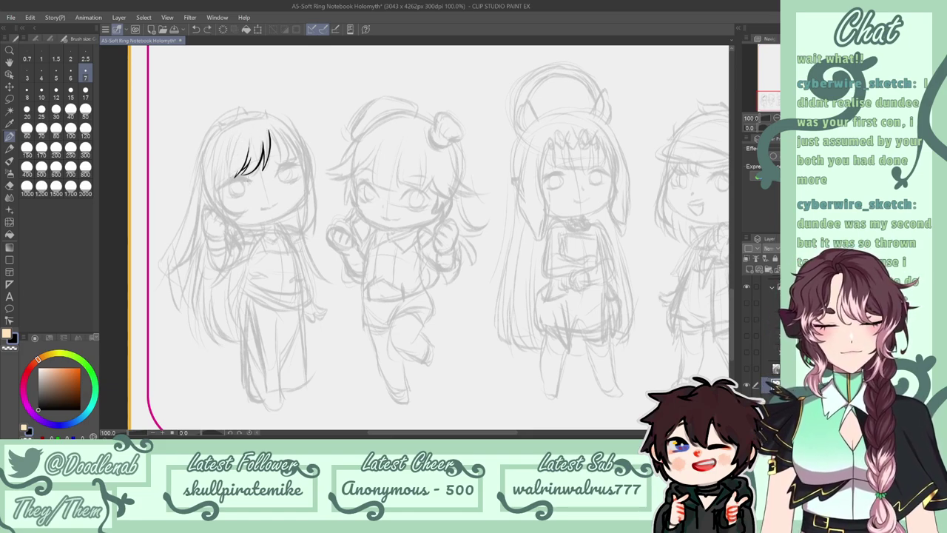
{"action": "key", "text": "ctrl+z"}
Ink a longer curved fringe strand running down to the inner edge of the leftmost chibi's left-hand eye.
{"action": "left_click_drag", "start_coordinate": [252, 139], "coordinate": [227, 186]}
{"action": "key", "text": "ctrl+z"}
{"action": "key", "text": "ctrl+z"}
{"action": "key", "text": "ctrl+z"}
{"action": "key", "text": "ctrl+z"}
{"action": "key", "text": "ctrl+z"}
{"action": "key", "text": "ctrl+z"}
{"action": "key", "text": "ctrl+z"}
{"action": "key", "text": "ctrl+z"}
Try inking the long side hair beside the leftmost chibi's face and down past the raised hand.
{"action": "left_click_drag", "start_coordinate": [220, 142], "coordinate": [204, 203]}
{"action": "key", "text": "ctrl+z"}
{"action": "key", "text": "ctrl+z"}
{"action": "left_click_drag", "start_coordinate": [207, 164], "coordinate": [210, 211]}
{"action": "key", "text": "ctrl+z"}
{"action": "key", "text": "ctrl+z"}
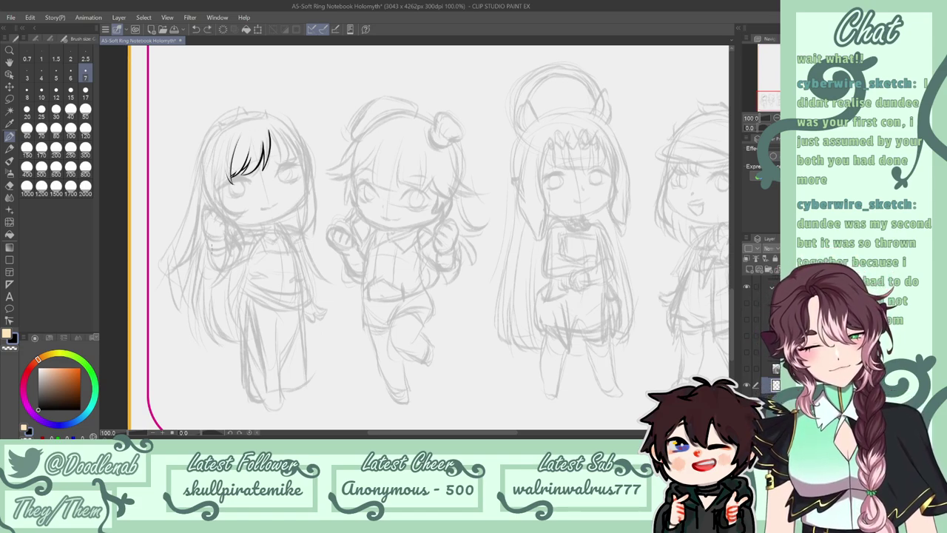
{"action": "left_click_drag", "start_coordinate": [207, 235], "coordinate": [224, 268]}
{"action": "key", "text": "ctrl+z"}
{"action": "key", "text": "ctrl+z"}
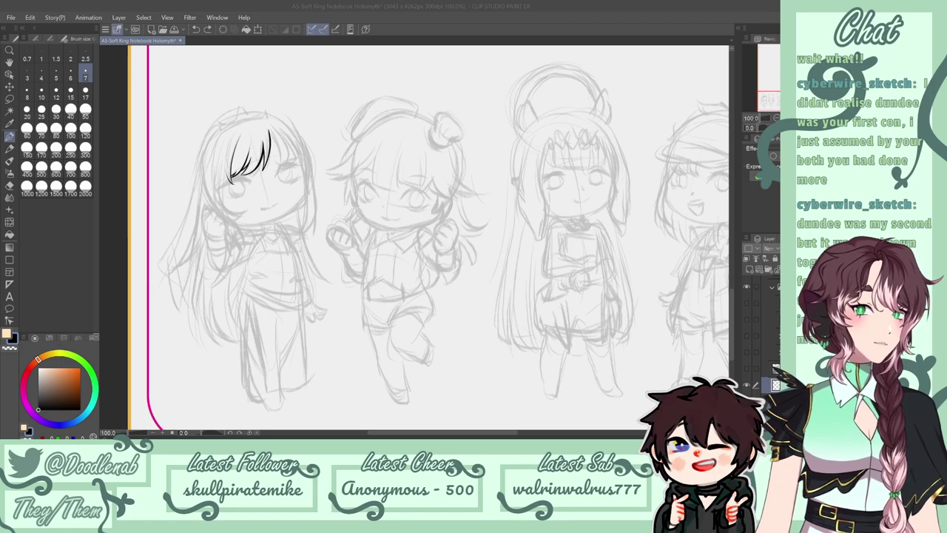
Ink the outermost left fringe strands of the leftmost chibi down to eye level.
{"action": "key", "text": "ctrl+z"}
{"action": "left_click_drag", "start_coordinate": [230, 168], "coordinate": [231, 185]}
{"action": "key", "text": "ctrl+z"}
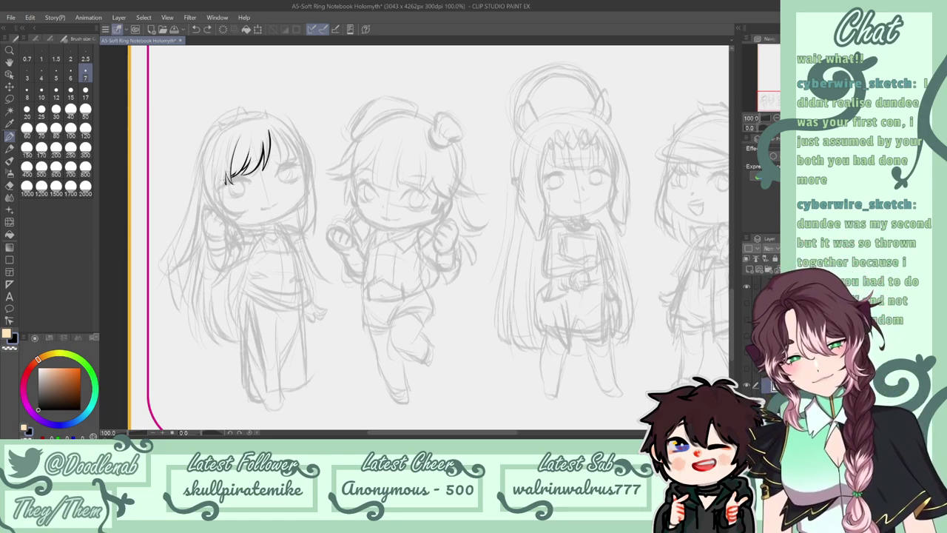
{"action": "left_click_drag", "start_coordinate": [222, 139], "coordinate": [217, 184]}
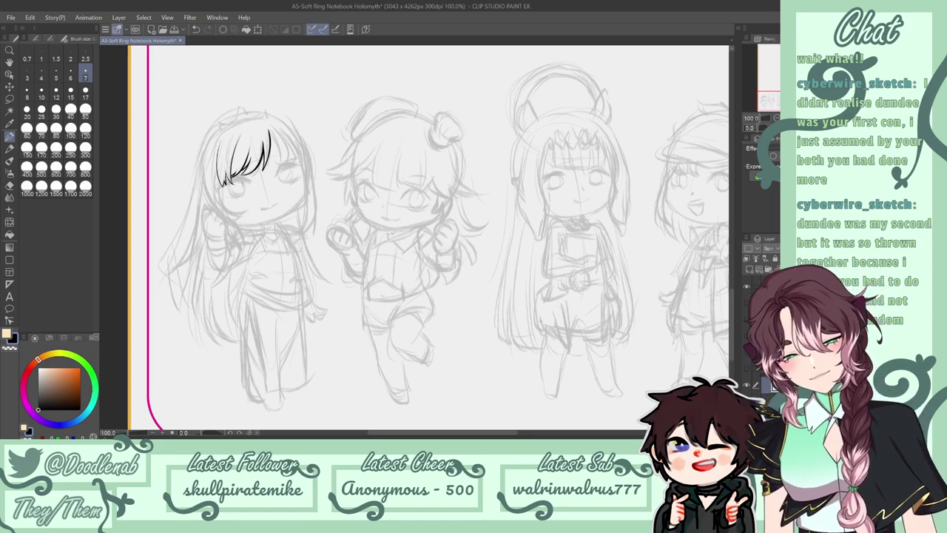
Clean up the left fringe tips of the leftmost chibi with the eraser and pen, and save the file.
{"action": "key", "text": "e"}
{"action": "key", "text": "ctrl+z"}
{"action": "left_click_drag", "start_coordinate": [237, 184], "coordinate": [236, 188]}
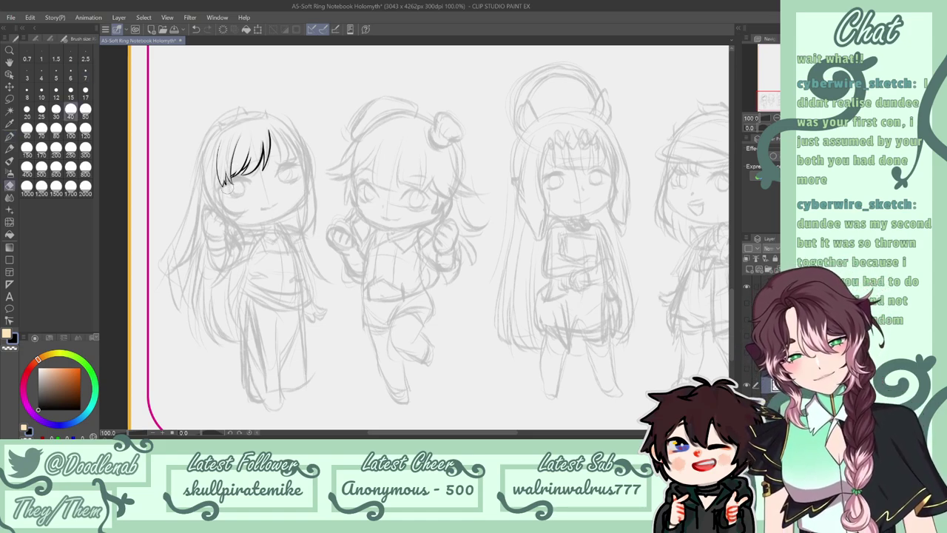
{"action": "key", "text": "p"}
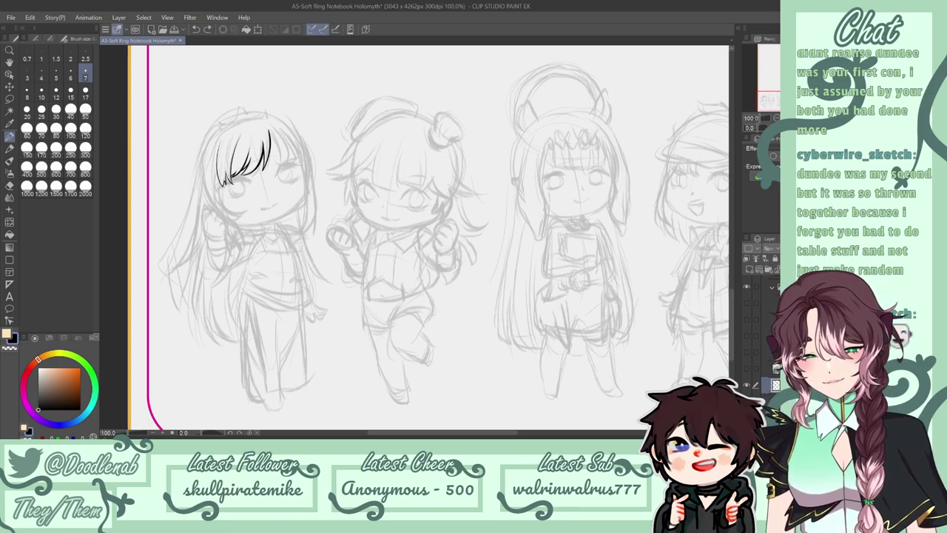
{"action": "key", "text": "e"}
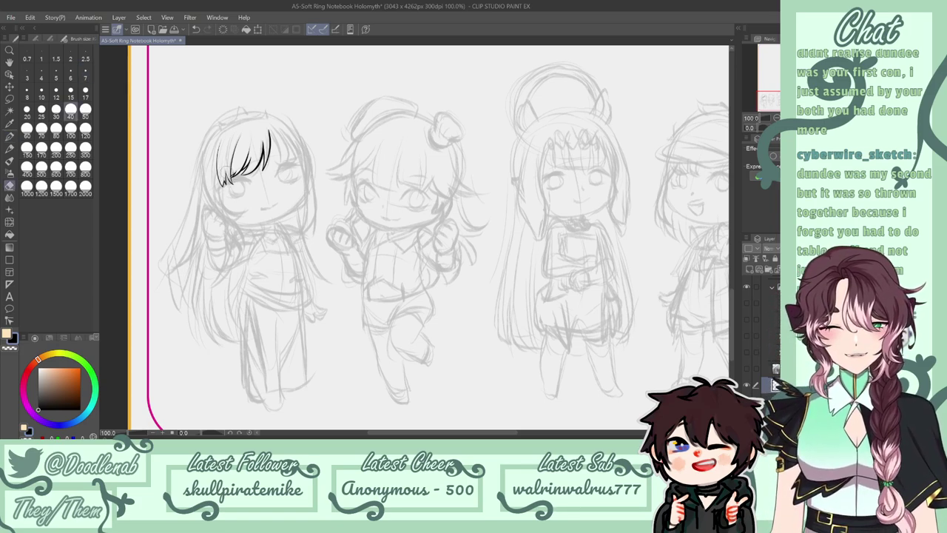
{"action": "key", "text": "p"}
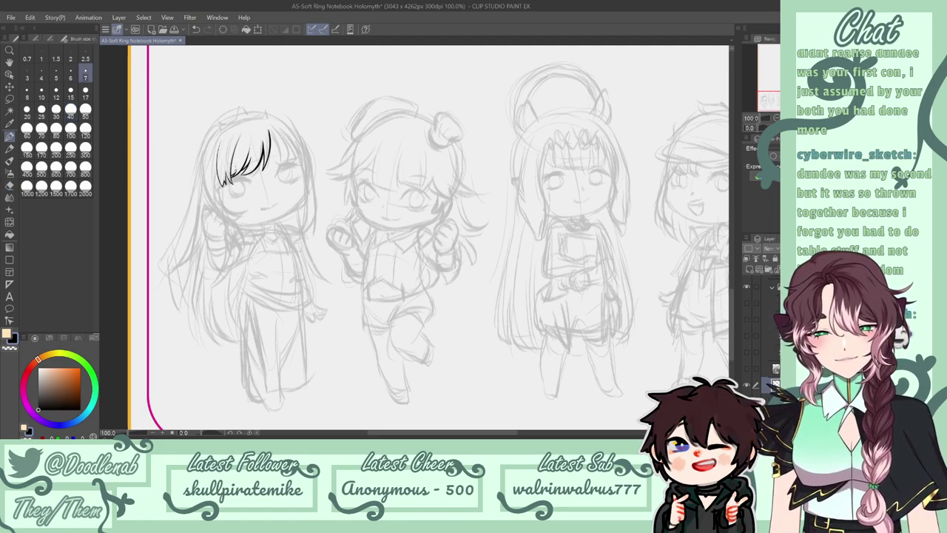
{"action": "key", "text": "ctrl+s"}
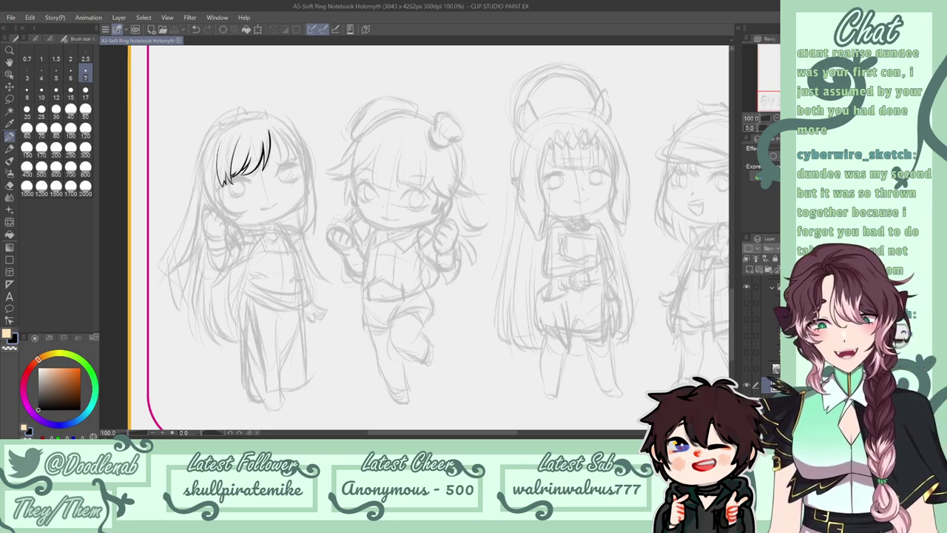
Ink the outer line of the leftmost chibi's side lock and its lower continuation beneath the raised hand.
{"action": "left_click_drag", "start_coordinate": [232, 166], "coordinate": [239, 144]}
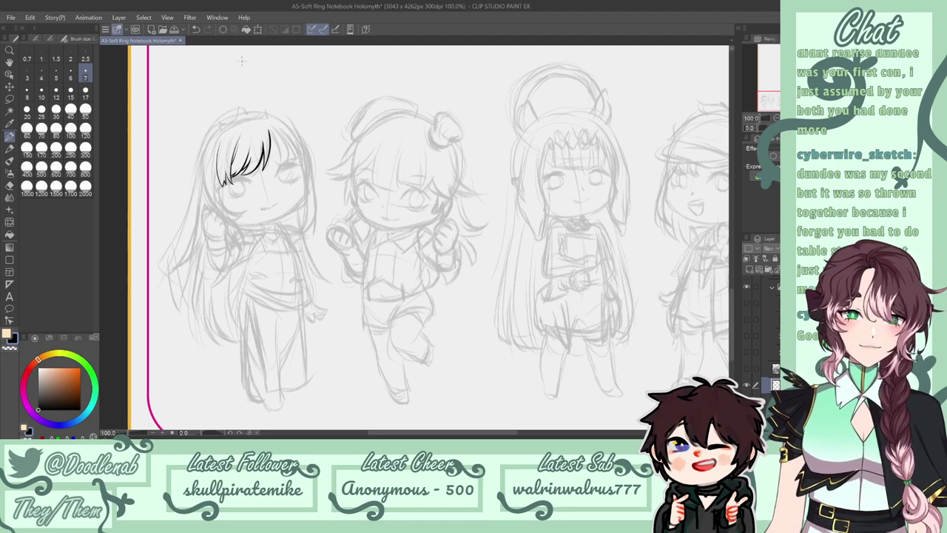
{"action": "key", "text": "ctrl+z"}
{"action": "mouse_move", "coordinate": [210, 156]}
{"action": "left_mouse_down"}
{"action": "mouse_move", "coordinate": [207, 211]}
{"action": "mouse_move", "coordinate": [238, 258]}
{"action": "left_mouse_up"}
{"action": "key", "text": "ctrl+z"}
{"action": "key", "text": "ctrl+z"}
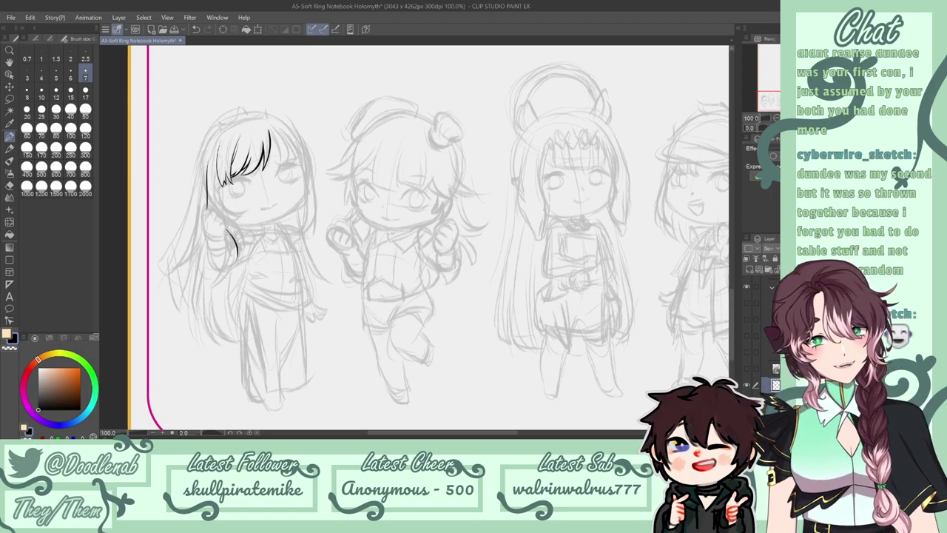
{"action": "key", "text": "ctrl+z"}
Ink the inner edge and curled tips of the side lock along the leftmost chibi's cheek and below the hand.
{"action": "mouse_move", "coordinate": [224, 230]}
{"action": "left_mouse_down"}
{"action": "mouse_move", "coordinate": [231, 261]}
{"action": "mouse_move", "coordinate": [242, 246]}
{"action": "mouse_move", "coordinate": [237, 225]}
{"action": "left_mouse_up"}
{"action": "key", "text": "ctrl+z"}
{"action": "key", "text": "ctrl+z"}
{"action": "mouse_move", "coordinate": [217, 179]}
{"action": "left_mouse_down"}
{"action": "mouse_move", "coordinate": [219, 213]}
{"action": "mouse_move", "coordinate": [244, 213]}
{"action": "left_mouse_up"}
{"action": "key", "text": "ctrl+z"}
{"action": "key", "text": "ctrl+z"}
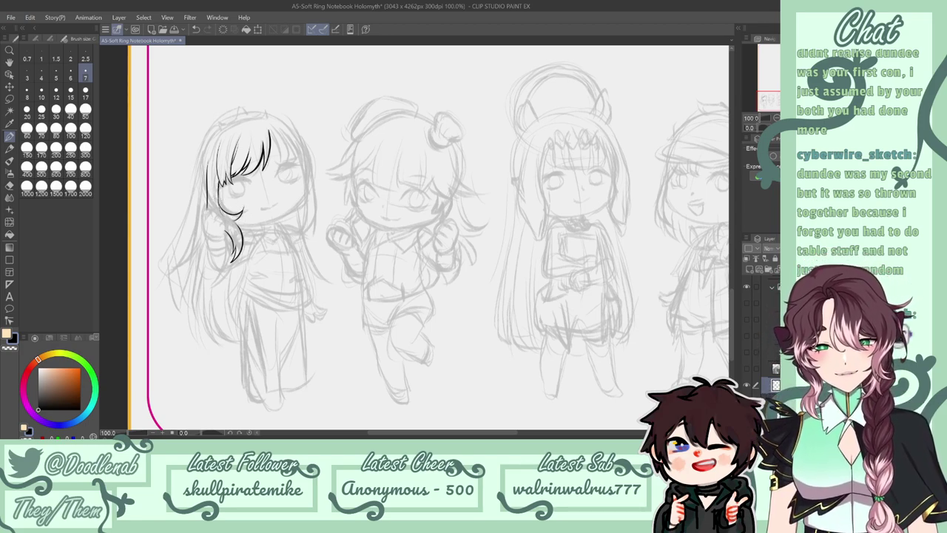
{"action": "key", "text": "e"}
{"action": "key", "text": "p"}
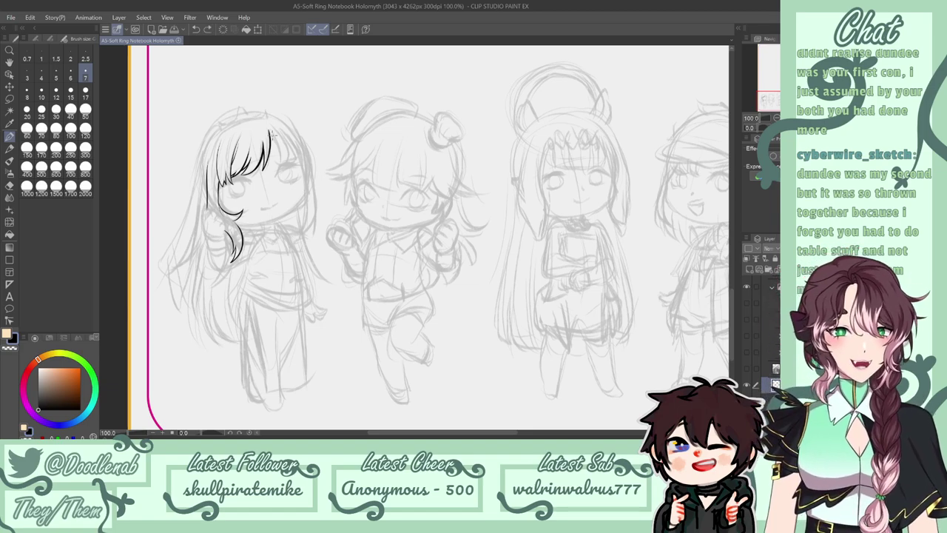
Ink the pointed fringe strands to the right of the central strand over the leftmost chibi's other eye.
{"action": "key", "text": "ctrl+z"}
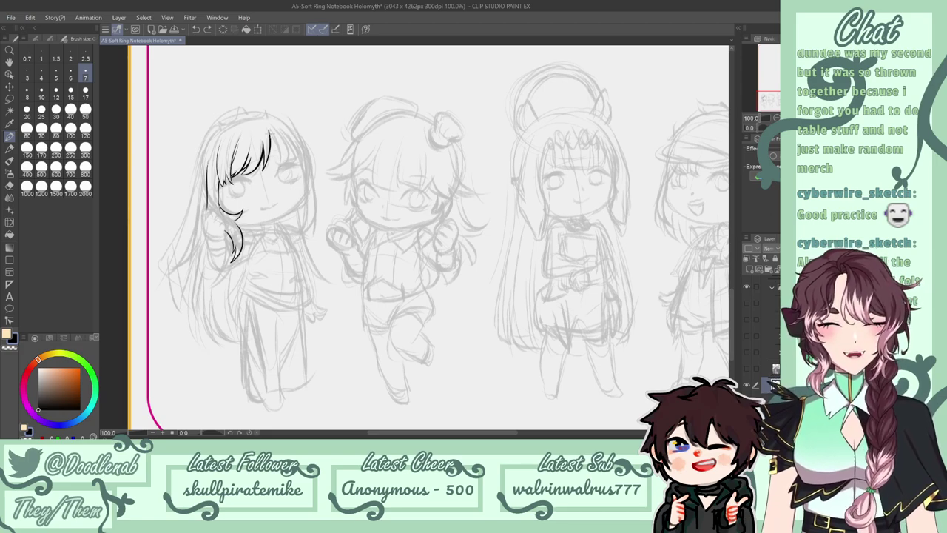
{"action": "left_click_drag", "start_coordinate": [271, 133], "coordinate": [280, 160]}
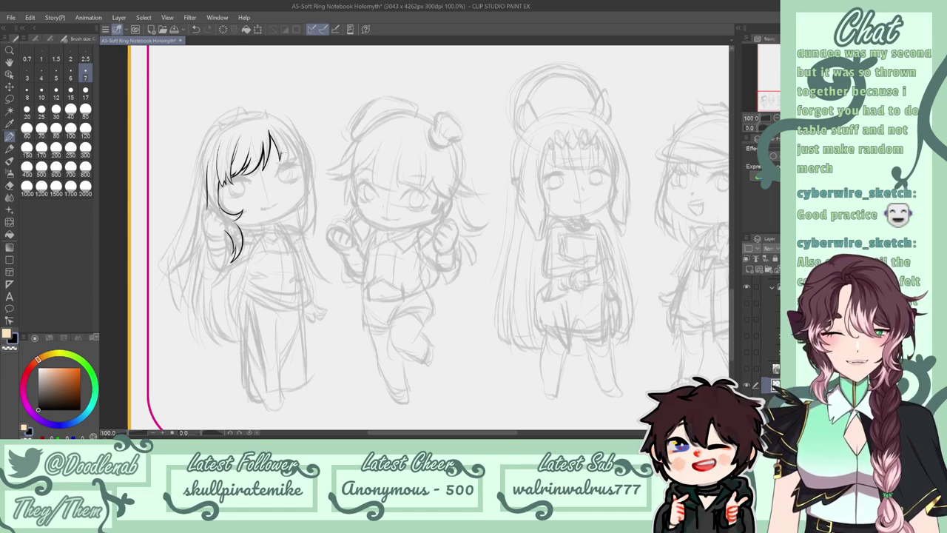
{"action": "mouse_move", "coordinate": [284, 154]}
{"action": "left_mouse_down"}
{"action": "mouse_move", "coordinate": [289, 163]}
{"action": "mouse_move", "coordinate": [282, 131]}
{"action": "mouse_move", "coordinate": [296, 158]}
{"action": "left_mouse_up"}
{"action": "key", "text": "ctrl+z"}
{"action": "key", "text": "ctrl+z"}
{"action": "key", "text": "ctrl+z"}
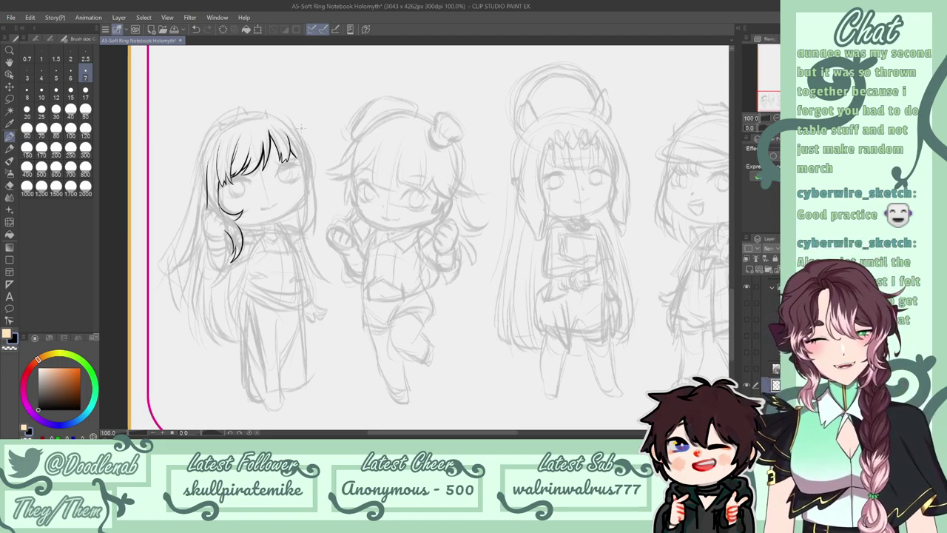
Ink the inner edge of the leftmost chibi's right side lock, running from the fringe down along the cheek to jaw level.
{"action": "key", "text": "ctrl+z"}
{"action": "left_click_drag", "start_coordinate": [297, 151], "coordinate": [305, 189]}
{"action": "key", "text": "ctrl+z"}
{"action": "left_click_drag", "start_coordinate": [297, 151], "coordinate": [305, 206]}
{"action": "key", "text": "ctrl+z"}
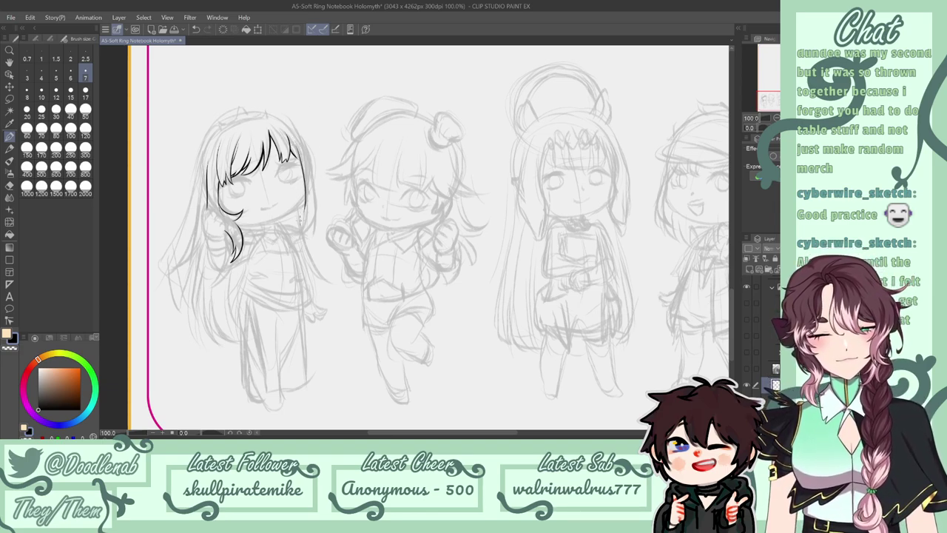
{"action": "key", "text": "ctrl+z"}
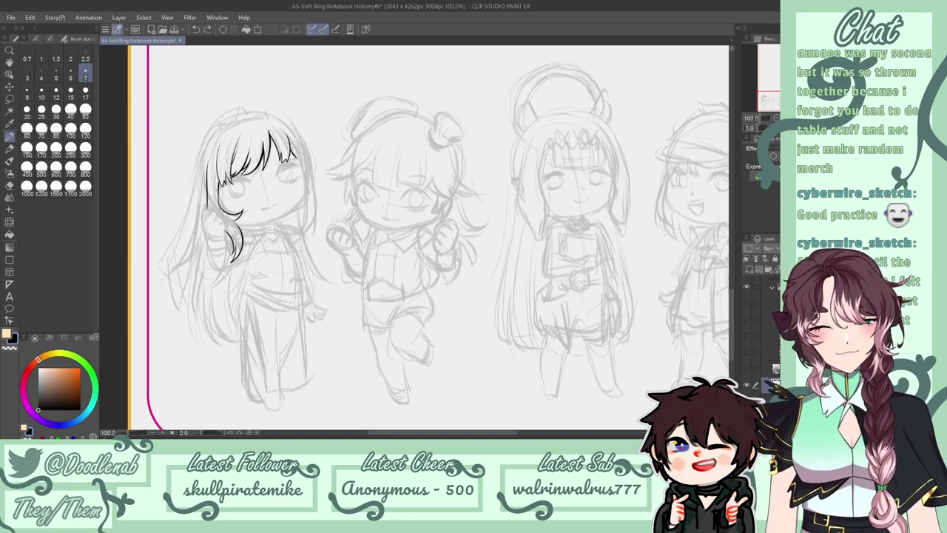
{"action": "left_click_drag", "start_coordinate": [290, 131], "coordinate": [303, 219]}
{"action": "key", "text": "ctrl+z"}
{"action": "key", "text": "ctrl+z"}
{"action": "key", "text": "ctrl+z"}
{"action": "key", "text": "ctrl+z"}
{"action": "left_click_drag", "start_coordinate": [293, 137], "coordinate": [303, 222]}
{"action": "key", "text": "ctrl+z"}
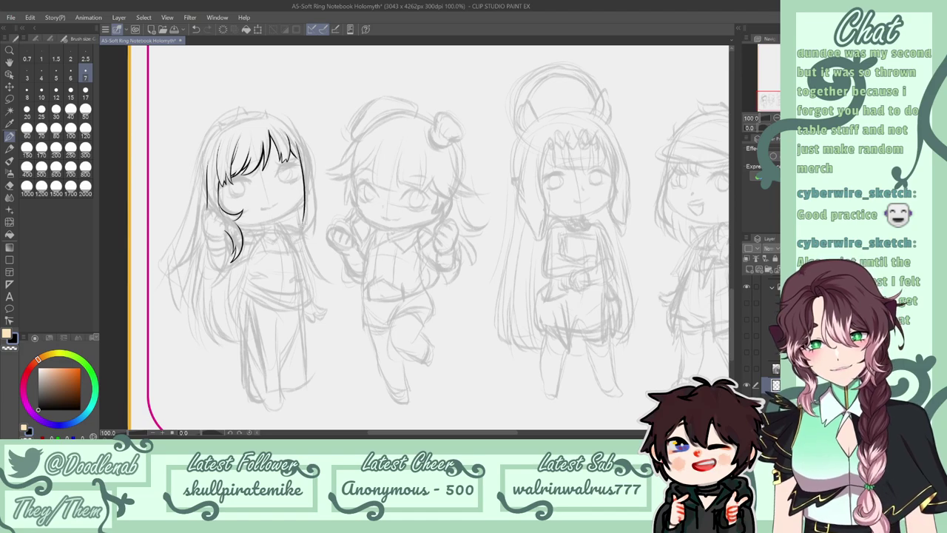
Ink the outer contour of the leftmost chibi's right side lock from the crown down past the cheek, working on the mirrored canvas.
{"action": "key", "text": "h"}
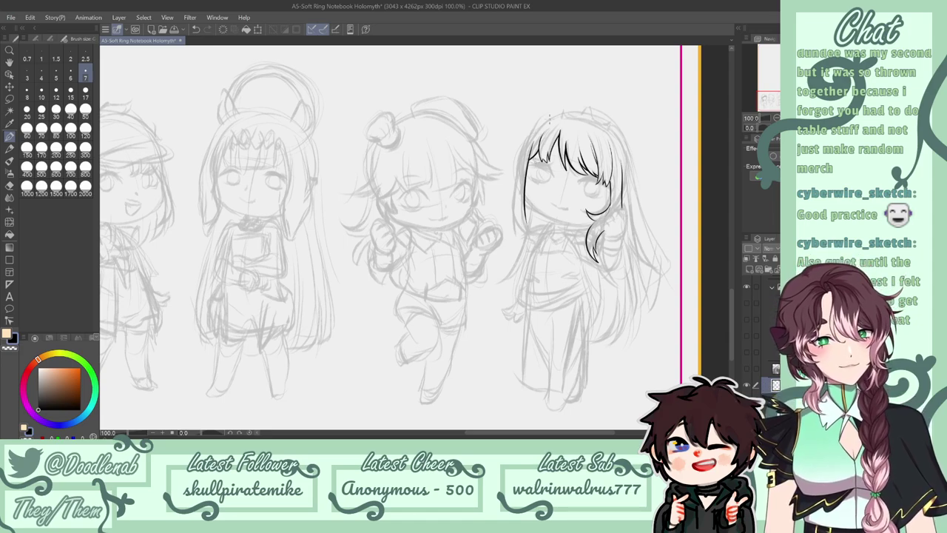
{"action": "mouse_move", "coordinate": [558, 114]}
{"action": "left_mouse_down"}
{"action": "mouse_move", "coordinate": [525, 142]}
{"action": "mouse_move", "coordinate": [516, 205]}
{"action": "left_mouse_up"}
{"action": "key", "text": "ctrl+z"}
{"action": "key", "text": "ctrl+z"}
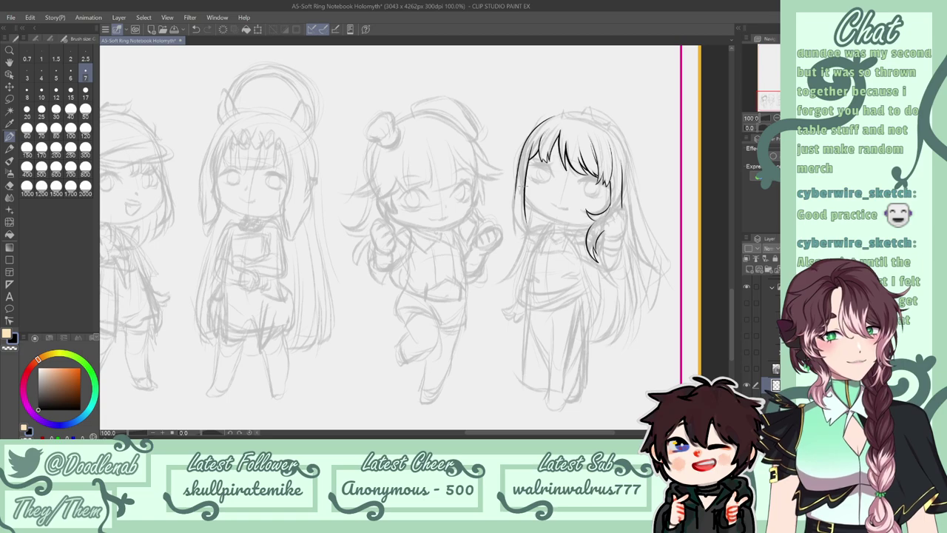
{"action": "key", "text": "h"}
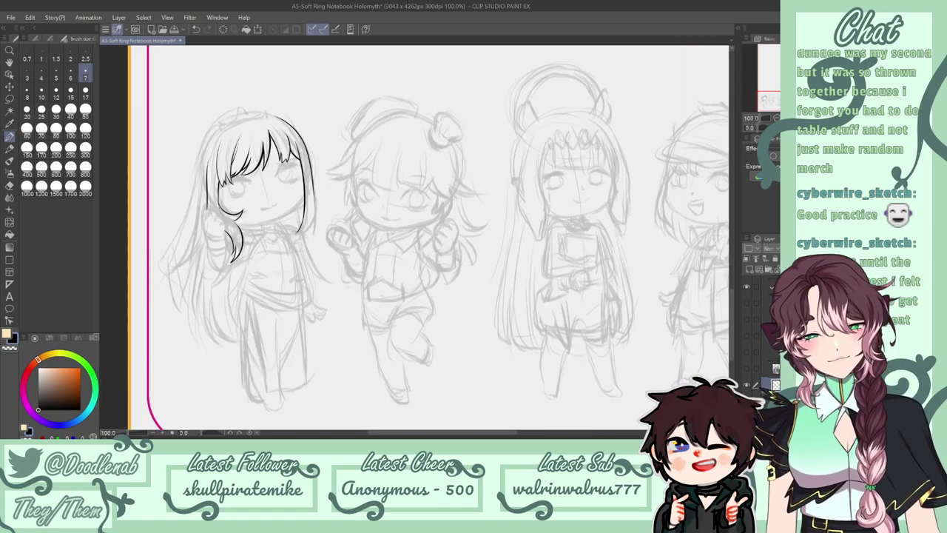
Ink the pointed tips closing the lower end of the leftmost chibi's right side lock and extend its outer edge to meet them.
{"action": "left_click_drag", "start_coordinate": [303, 221], "coordinate": [300, 232]}
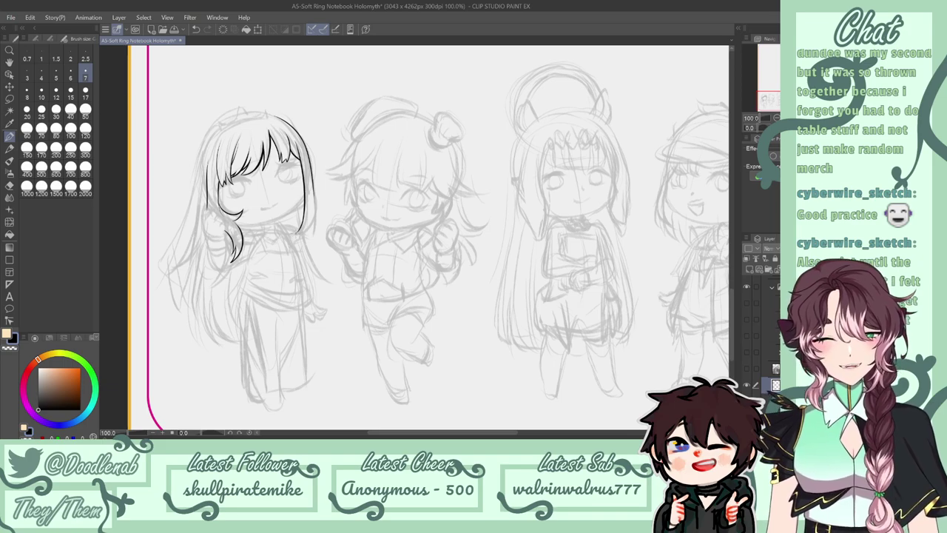
{"action": "left_click_drag", "start_coordinate": [303, 222], "coordinate": [310, 232]}
{"action": "key", "text": "ctrl+z"}
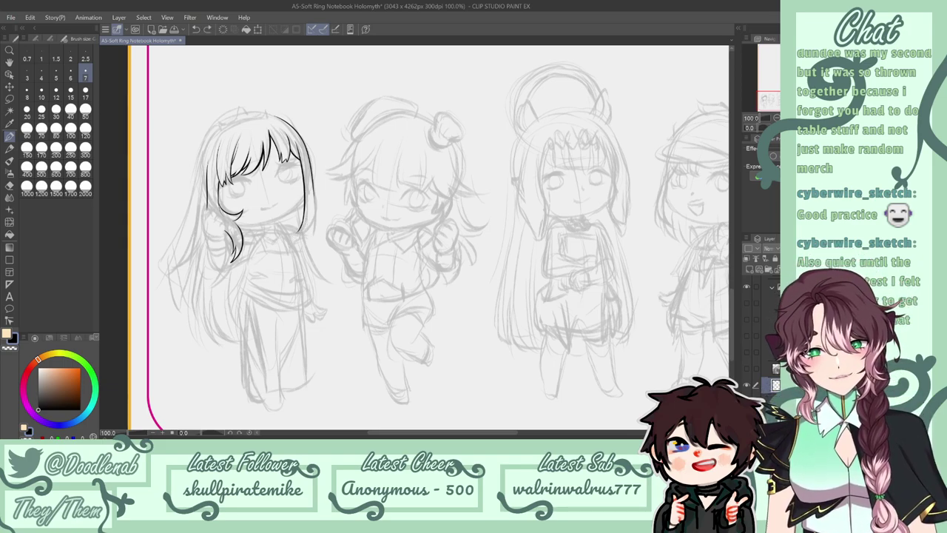
{"action": "mouse_move", "coordinate": [302, 231]}
{"action": "left_mouse_down"}
{"action": "mouse_move", "coordinate": [312, 213]}
{"action": "mouse_move", "coordinate": [312, 228]}
{"action": "left_mouse_up"}
{"action": "key", "text": "ctrl+z"}
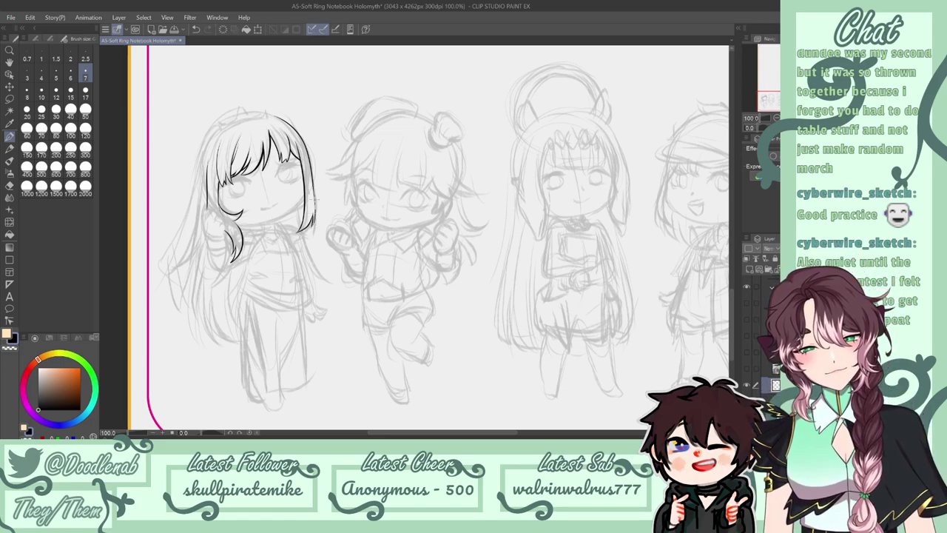
{"action": "left_click_drag", "start_coordinate": [314, 191], "coordinate": [314, 211]}
{"action": "key", "text": "ctrl+z"}
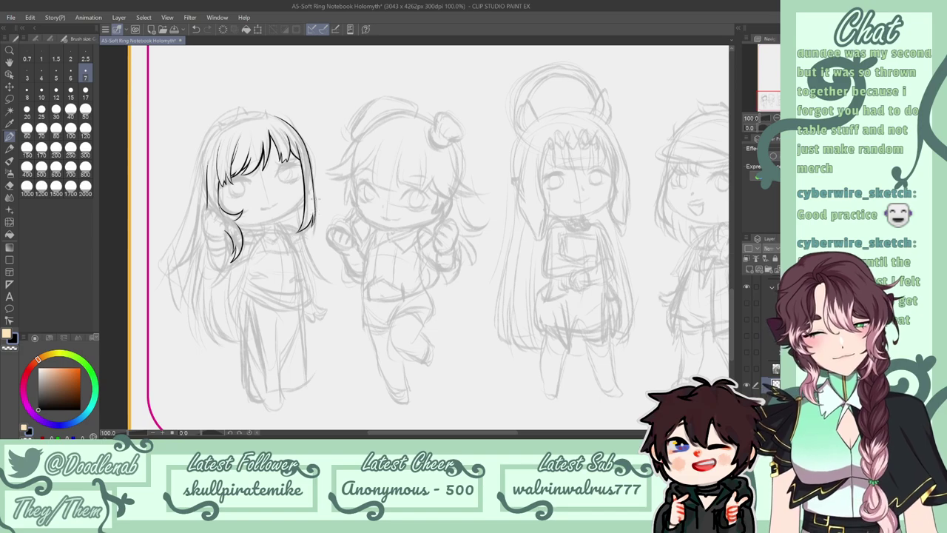
{"action": "key", "text": "e"}
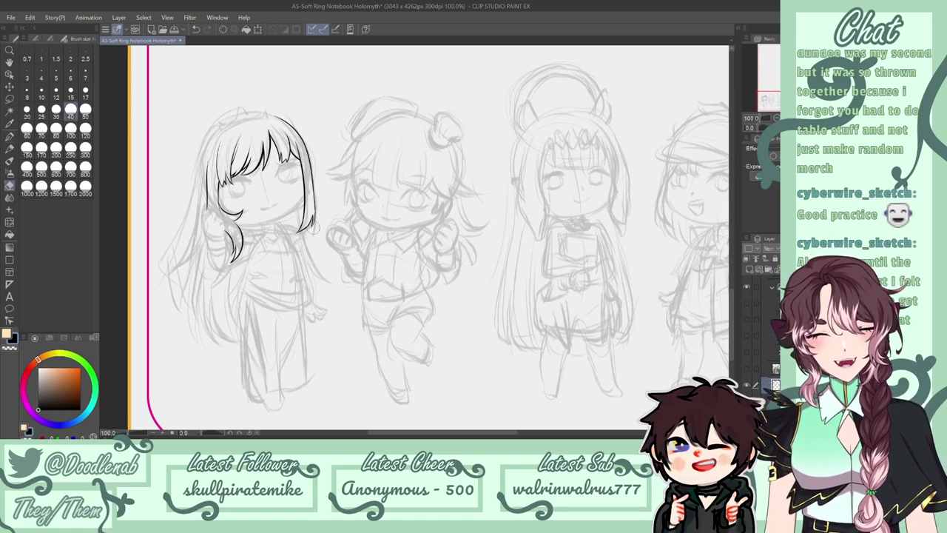
{"action": "key", "text": "p"}
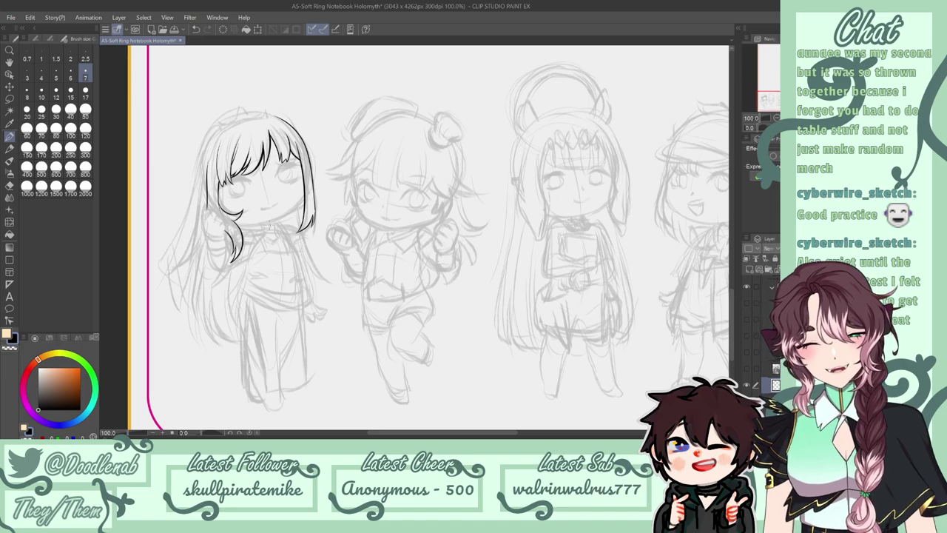
{"action": "key", "text": "h"}
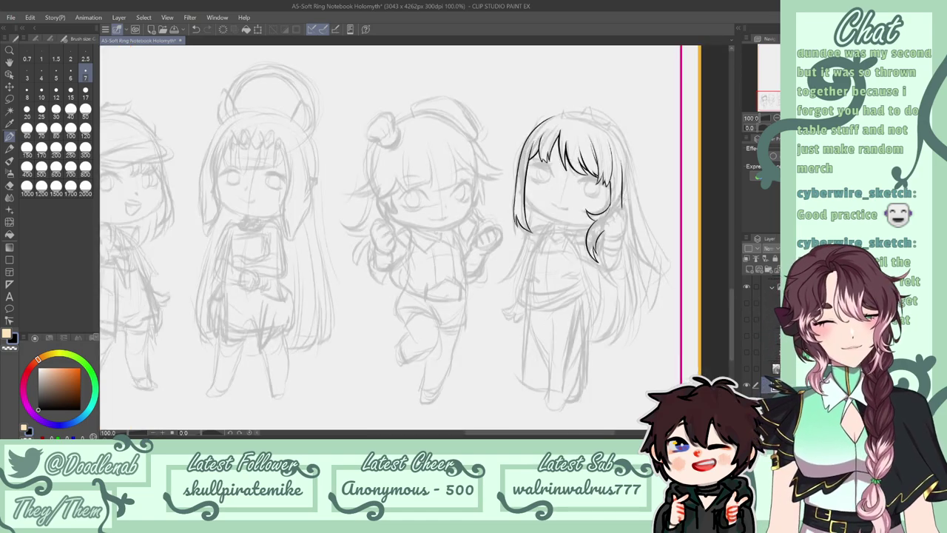
{"action": "key", "text": "h"}
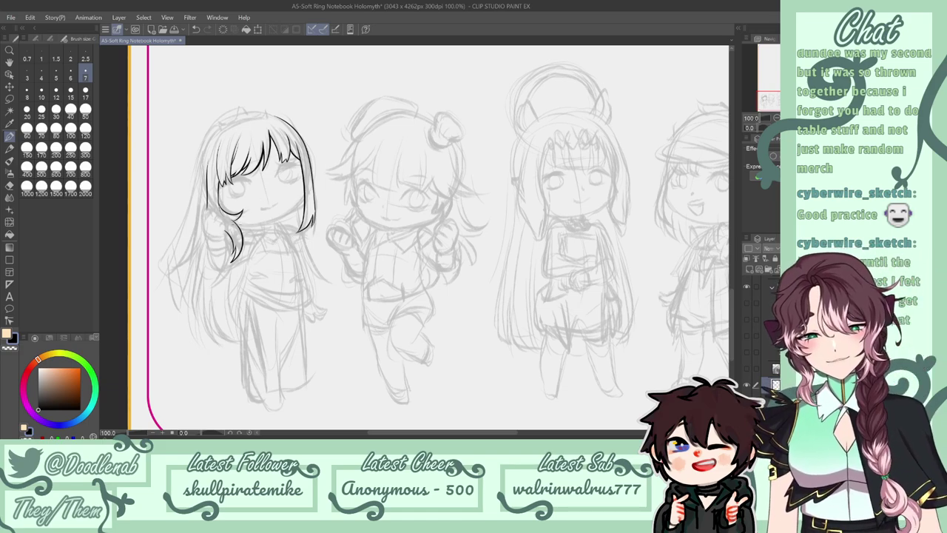
{"action": "left_click_drag", "start_coordinate": [237, 223], "coordinate": [281, 219]}
{"action": "key", "text": "ctrl+z"}
{"action": "key", "text": "ctrl+z"}
{"action": "key", "text": "ctrl+z"}
{"action": "key", "text": "ctrl+z"}
{"action": "key", "text": "ctrl+z"}
{"action": "key", "text": "ctrl+z"}
{"action": "key", "text": "ctrl+z"}
{"action": "key", "text": "ctrl+z"}
{"action": "key", "text": "ctrl+z"}
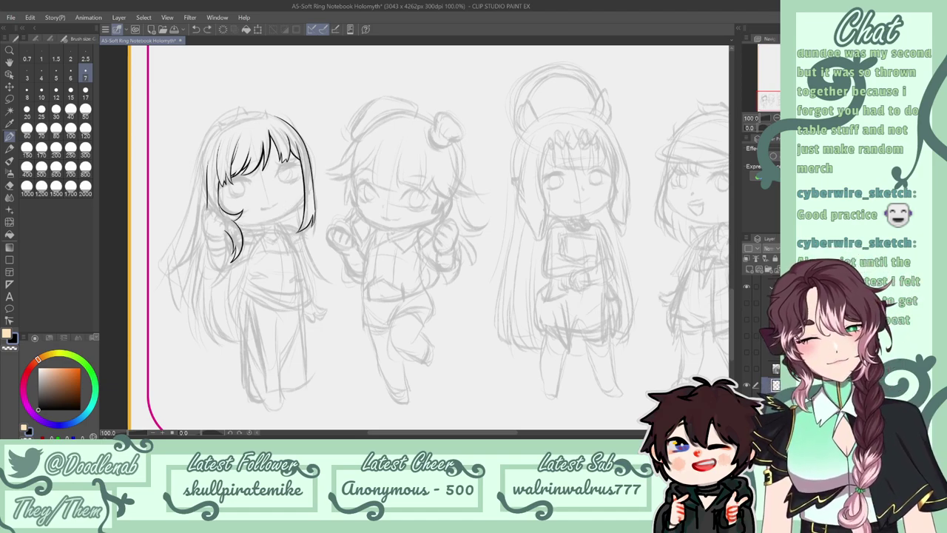
Ink the leftmost chibi's cheek and jaw curve from the right side lock to the chin, working on the mirrored canvas.
{"action": "key", "text": "h"}
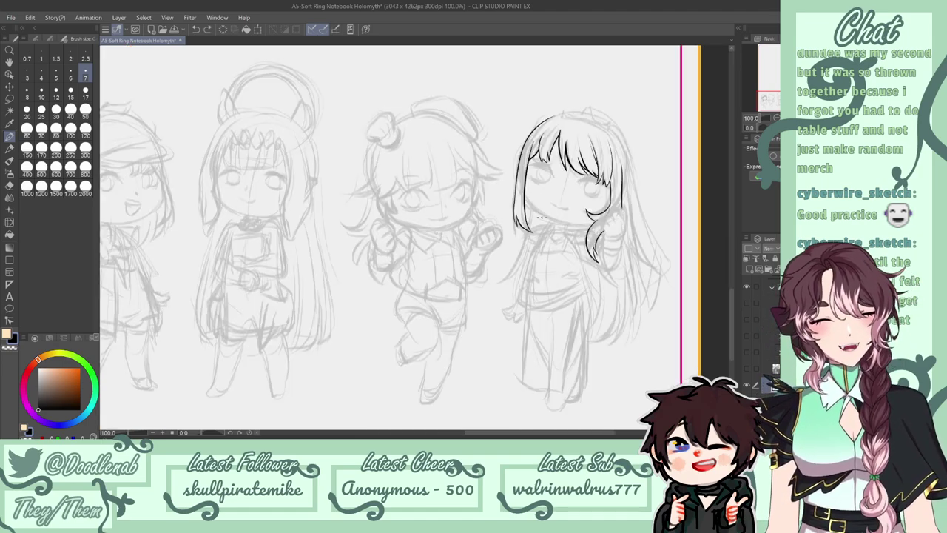
{"action": "left_click_drag", "start_coordinate": [524, 198], "coordinate": [559, 224]}
{"action": "key", "text": "ctrl+z"}
{"action": "key", "text": "ctrl+z"}
{"action": "key", "text": "ctrl+z"}
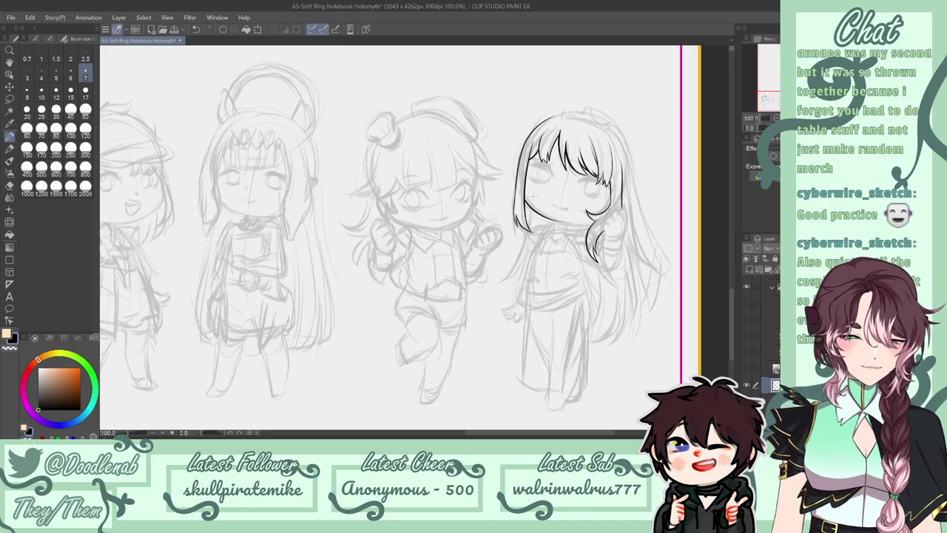
{"action": "key", "text": "ctrl+z"}
{"action": "mouse_move", "coordinate": [525, 198]}
{"action": "left_mouse_down"}
{"action": "mouse_move", "coordinate": [567, 225]}
{"action": "mouse_move", "coordinate": [579, 221]}
{"action": "mouse_move", "coordinate": [528, 203]}
{"action": "mouse_move", "coordinate": [559, 222]}
{"action": "mouse_move", "coordinate": [594, 217]}
{"action": "left_mouse_up"}
{"action": "key", "text": "ctrl+z"}
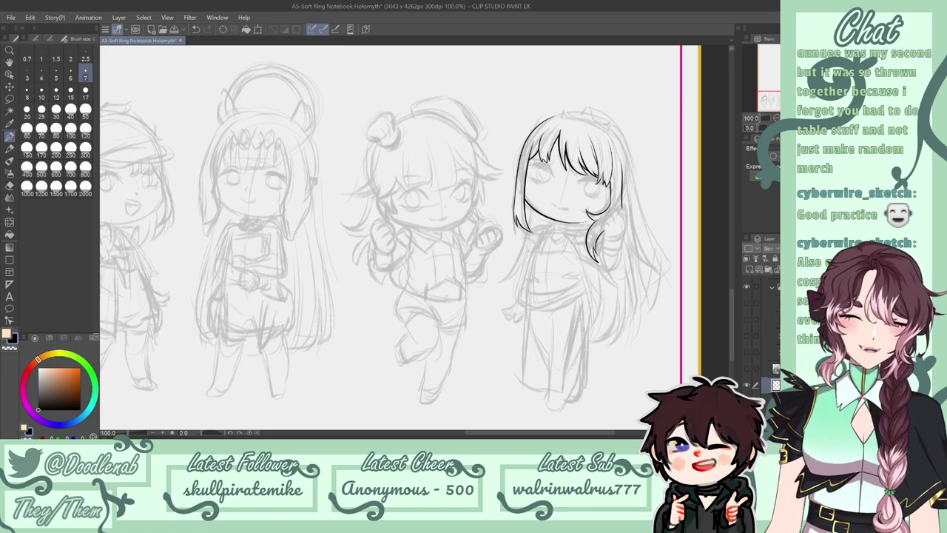
{"action": "key", "text": "h"}
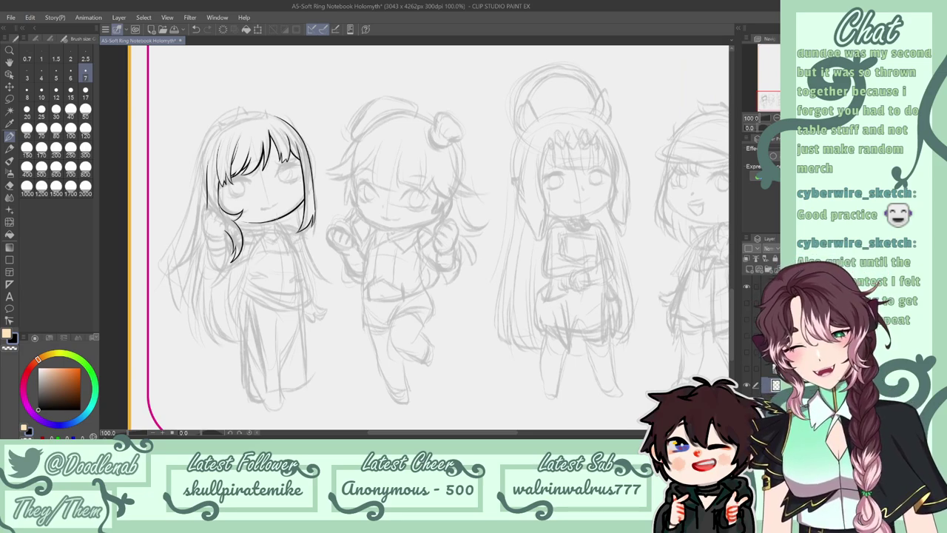
Join the leftmost chibi's chin line to the left side lock's curled tip and ink a small nose dot.
{"action": "left_click_drag", "start_coordinate": [234, 219], "coordinate": [261, 223]}
{"action": "key", "text": "ctrl+z"}
{"action": "key", "text": "ctrl+z"}
{"action": "key", "text": "ctrl+z"}
{"action": "key", "text": "ctrl+z"}
{"action": "key", "text": "ctrl+z"}
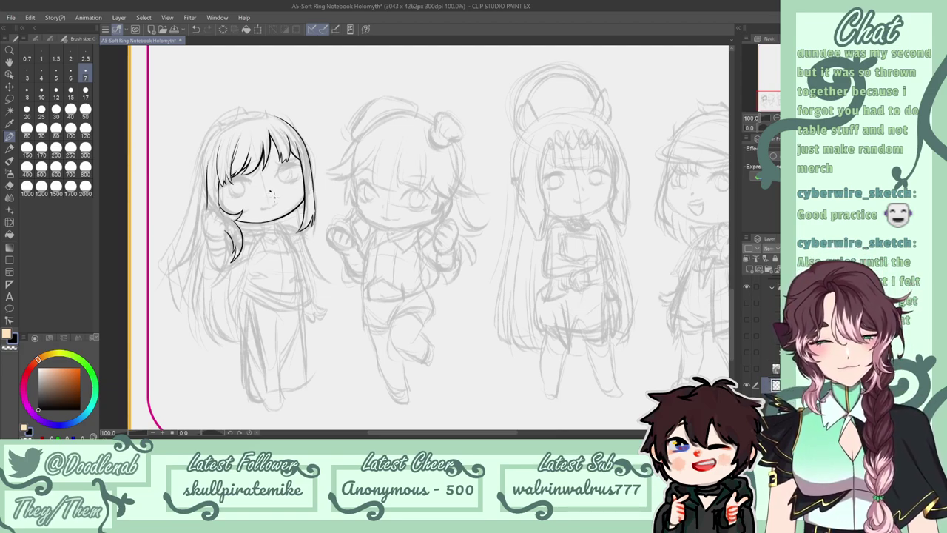
Ink a small smiling mouth below the leftmost chibi's nose.
{"action": "left_click_drag", "start_coordinate": [263, 205], "coordinate": [270, 205]}
{"action": "key", "text": "ctrl+z"}
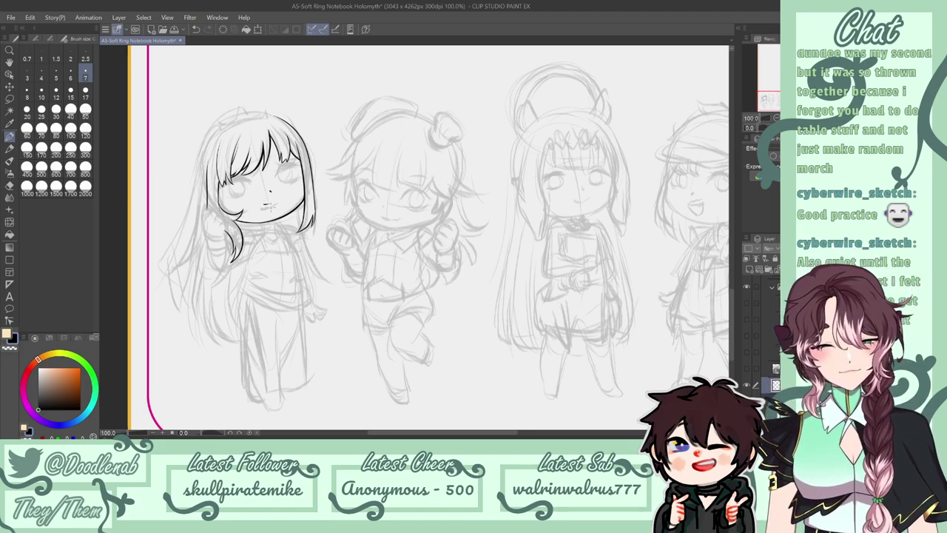
{"action": "key", "text": "ctrl+z"}
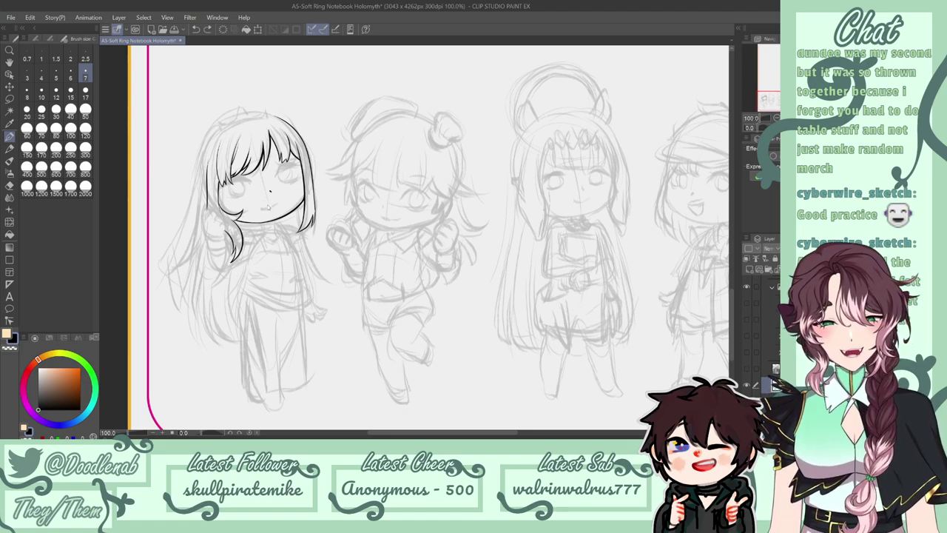
{"action": "left_click_drag", "start_coordinate": [262, 202], "coordinate": [280, 198]}
{"action": "key", "text": "ctrl+z"}
{"action": "key", "text": "ctrl+z"}
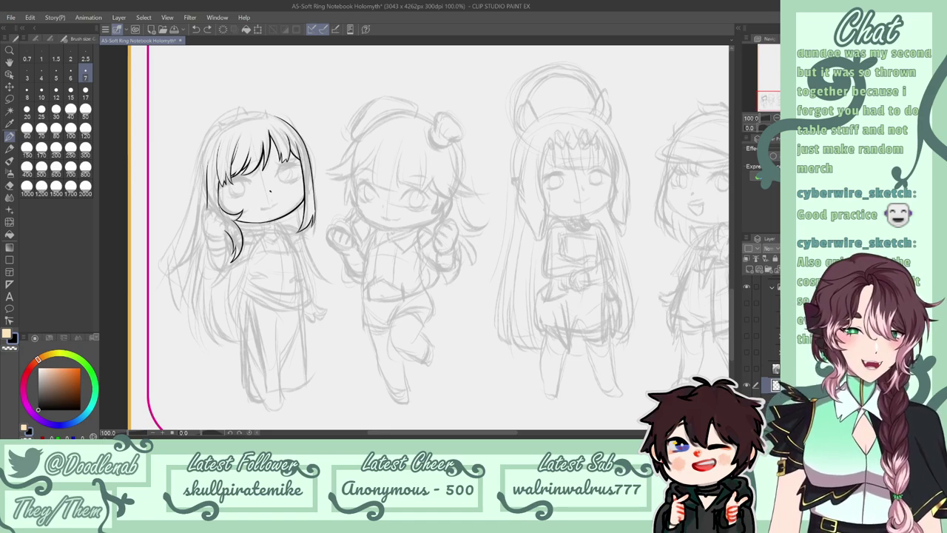
{"action": "left_click_drag", "start_coordinate": [274, 203], "coordinate": [278, 198]}
{"action": "key", "text": "ctrl+z"}
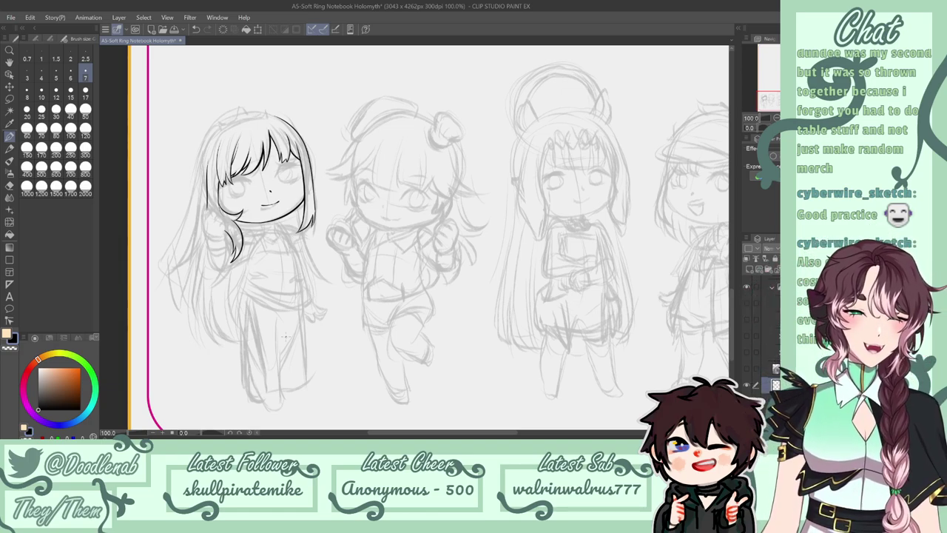
Ink the small rounded ear curve on the outside of the leftmost chibi's left side lock, above the raised hand.
{"action": "left_click_drag", "start_coordinate": [208, 183], "coordinate": [207, 207]}
{"action": "key", "text": "ctrl+z"}
{"action": "key", "text": "ctrl+z"}
{"action": "key", "text": "ctrl+z"}
{"action": "key", "text": "ctrl+z"}
{"action": "key", "text": "ctrl+z"}
{"action": "key", "text": "ctrl+z"}
{"action": "key", "text": "ctrl+z"}
{"action": "key", "text": "ctrl+z"}
{"action": "key", "text": "ctrl+z"}
{"action": "key", "text": "ctrl+z"}
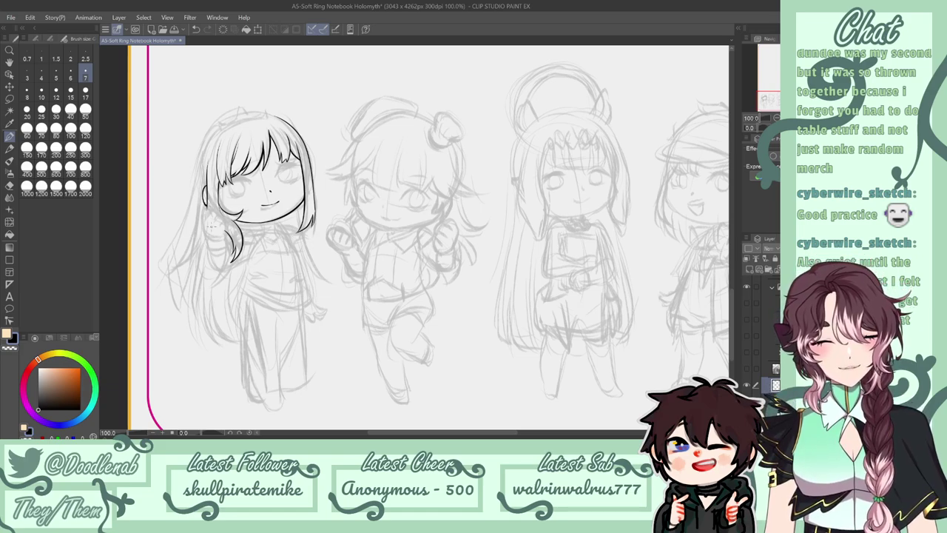
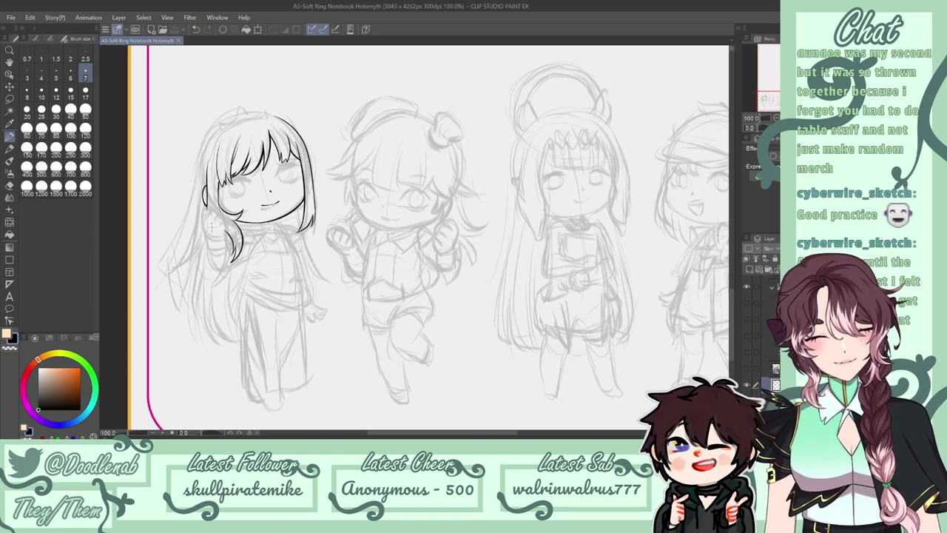
Ink the back and top outline of the leftmost chibi's raised hand and erase the overlapping line at the fingers.
{"action": "left_click_drag", "start_coordinate": [207, 235], "coordinate": [205, 213]}
{"action": "key", "text": "ctrl+z"}
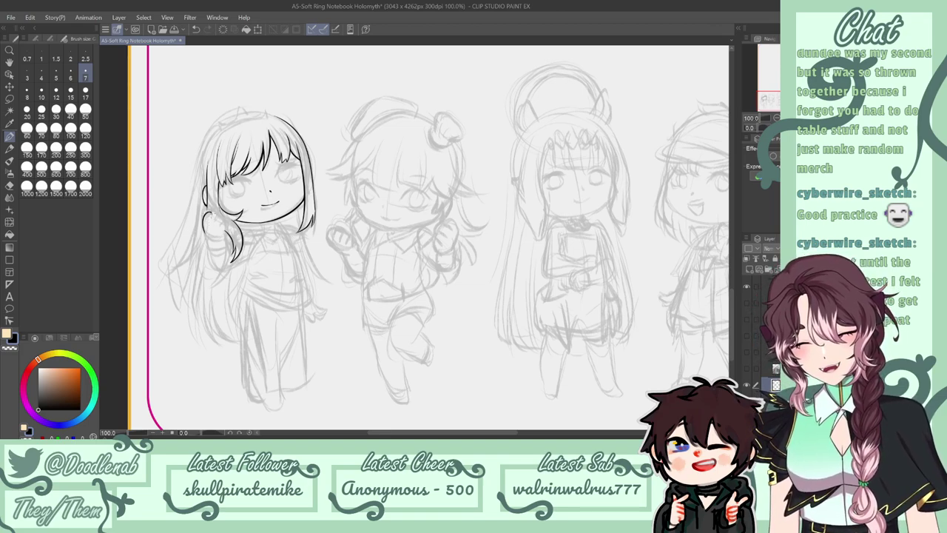
{"action": "key", "text": "e"}
{"action": "mouse_move", "coordinate": [215, 220]}
{"action": "left_mouse_down"}
{"action": "mouse_move", "coordinate": [207, 225]}
{"action": "mouse_move", "coordinate": [221, 224]}
{"action": "left_mouse_up"}
{"action": "key", "text": "p"}
Ink the curled fingers of the leftmost chibi's raised hand beside the side lock.
{"action": "key", "text": "ctrl+z"}
{"action": "key", "text": "ctrl+z"}
{"action": "key", "text": "ctrl+z"}
{"action": "key", "text": "ctrl+z"}
{"action": "key", "text": "ctrl+z"}
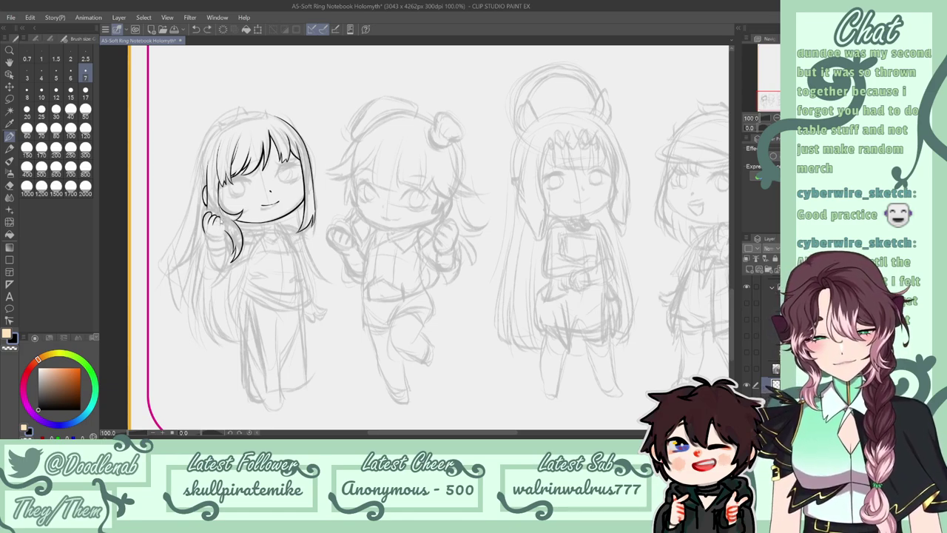
{"action": "key", "text": "ctrl+y"}
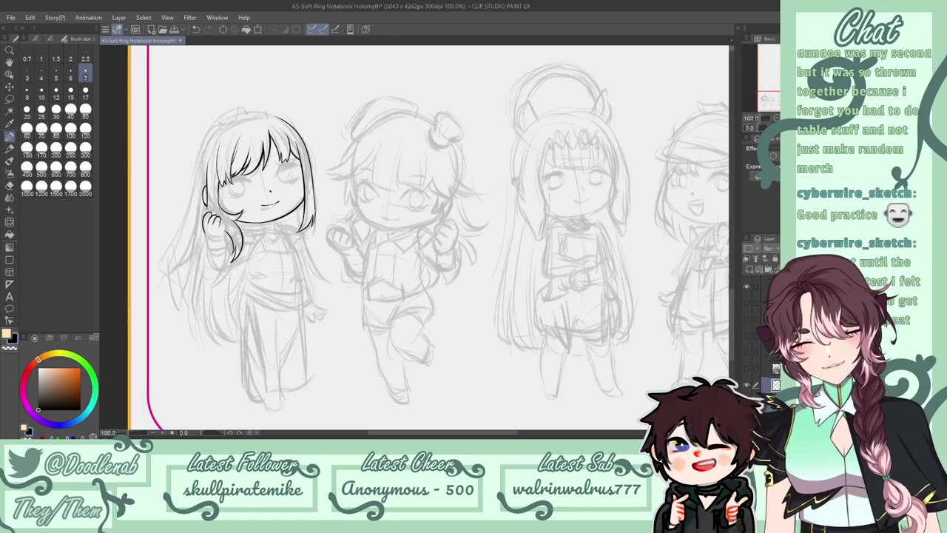
{"action": "key", "text": "ctrl+z"}
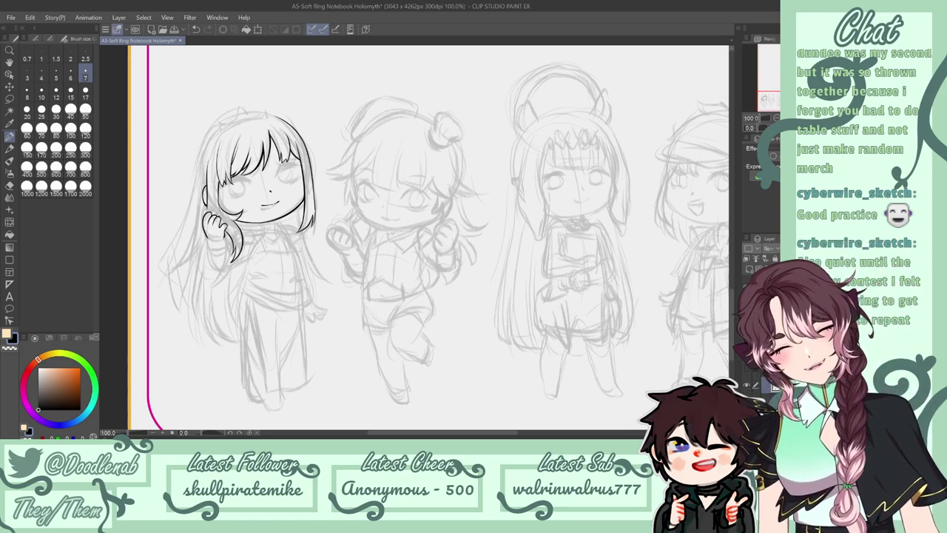
Ink the forearm of the leftmost chibi's raised arm and the open sleeve falling around it.
{"action": "left_click_drag", "start_coordinate": [209, 241], "coordinate": [220, 268]}
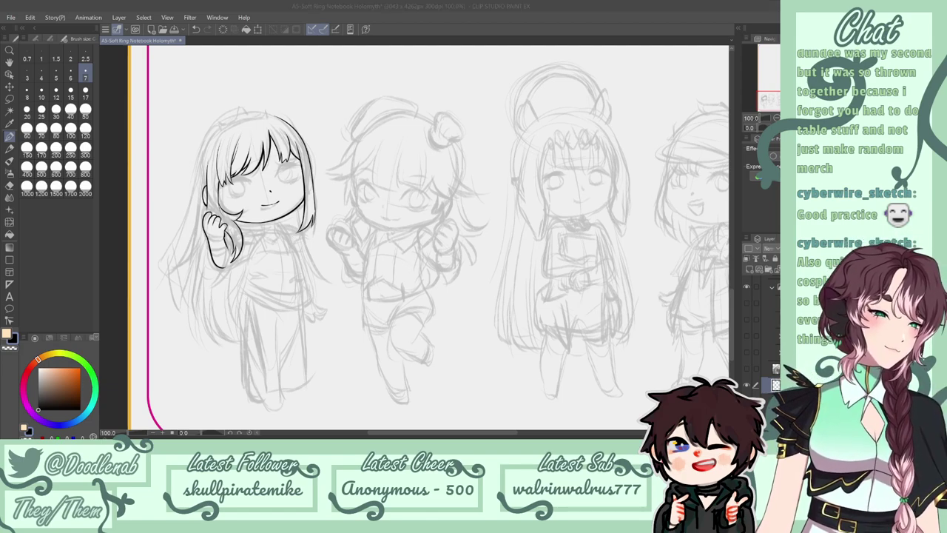
{"action": "mouse_move", "coordinate": [224, 239]}
{"action": "left_mouse_down"}
{"action": "mouse_move", "coordinate": [203, 261]}
{"action": "mouse_move", "coordinate": [228, 271]}
{"action": "left_mouse_up"}
{"action": "key", "text": "ctrl+z"}
{"action": "key", "text": "ctrl+z"}
{"action": "key", "text": "ctrl+z"}
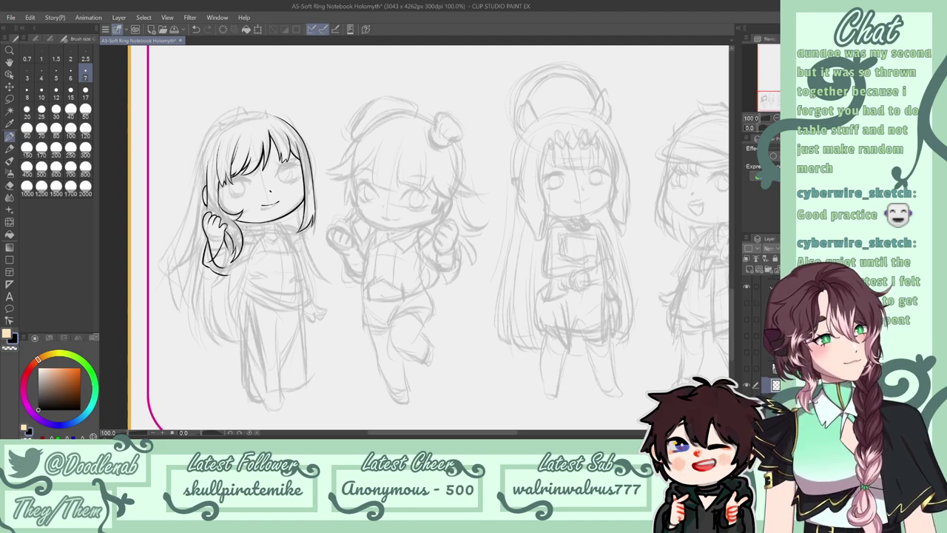
Try to extend the lower hem of the raised arm's sleeve toward the chest.
{"action": "key", "text": "e"}
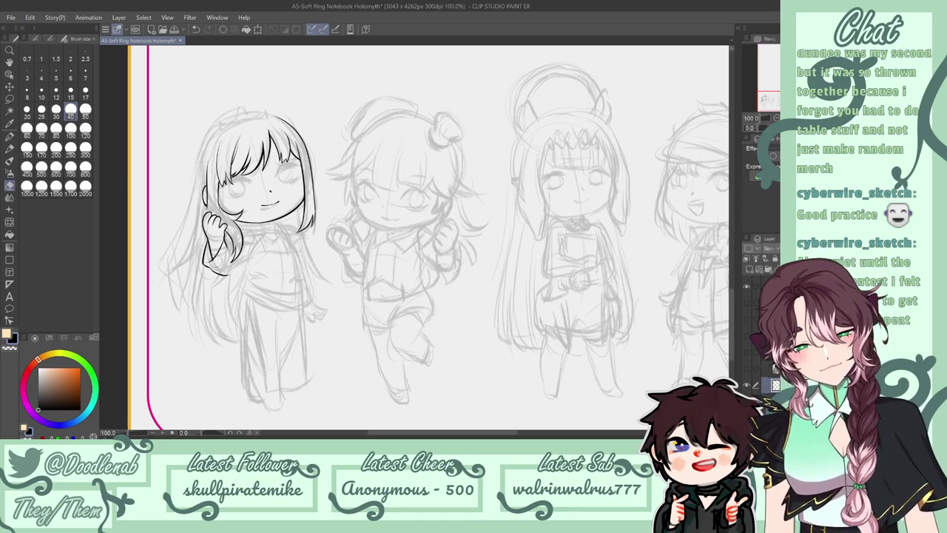
{"action": "key", "text": "p"}
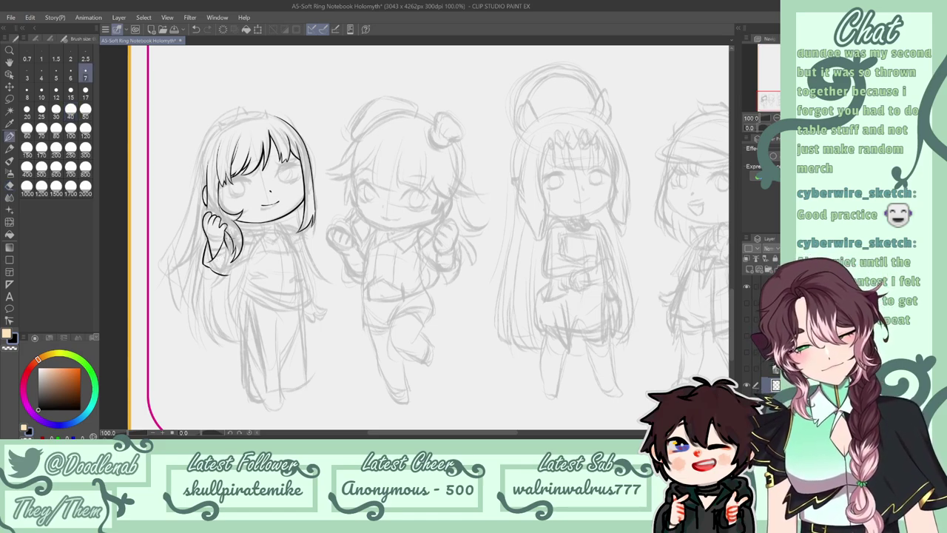
{"action": "key", "text": "e"}
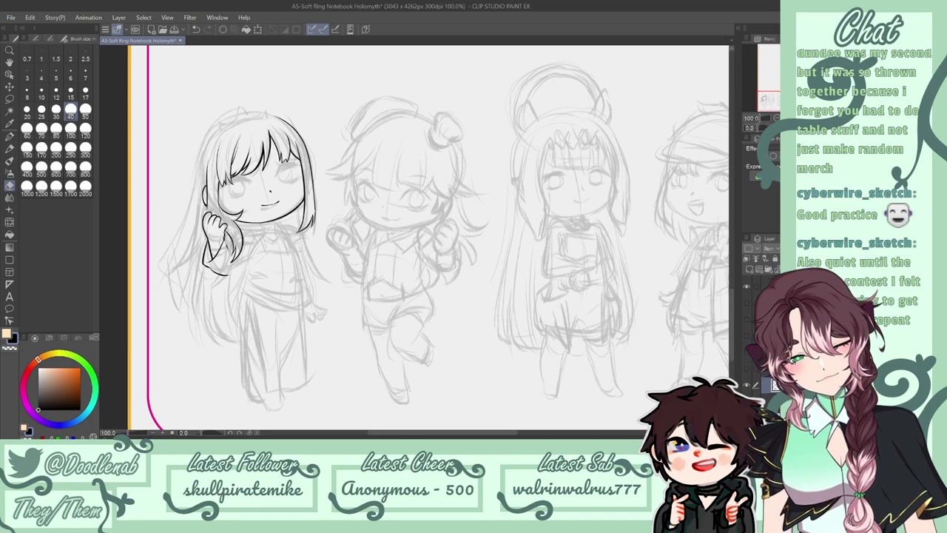
{"action": "key", "text": "p"}
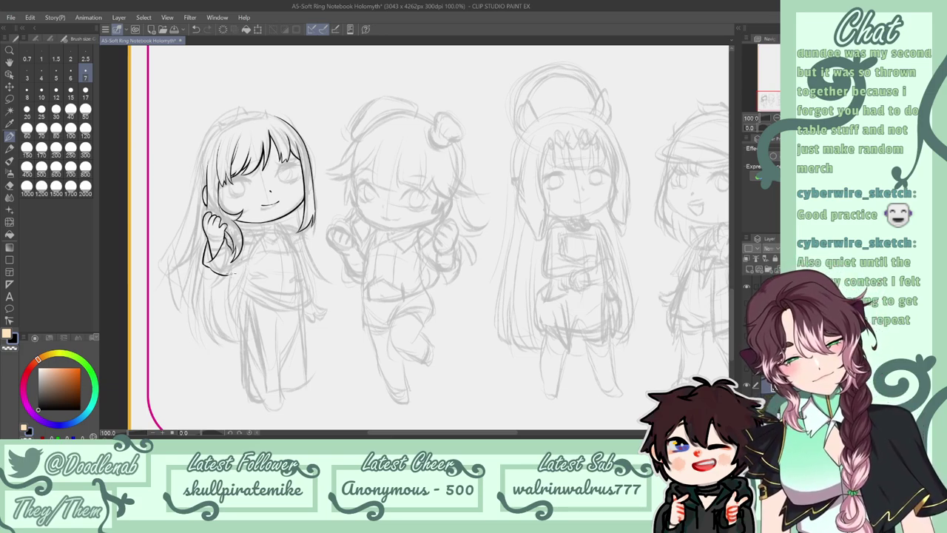
{"action": "key", "text": "ctrl+z"}
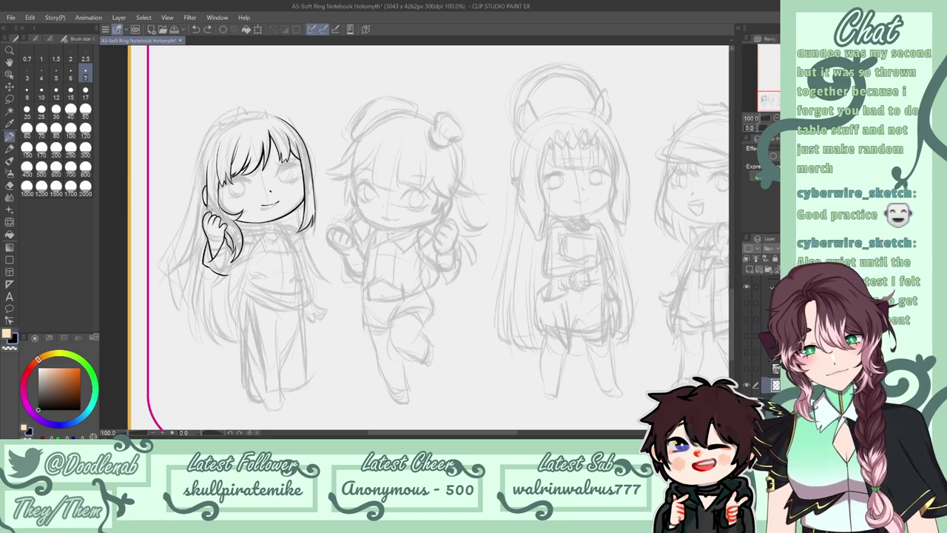
{"action": "key", "text": "ctrl+z"}
Ink a short connecting line between the leftmost chibi's ear and raised hand.
{"action": "left_click_drag", "start_coordinate": [205, 207], "coordinate": [208, 213]}
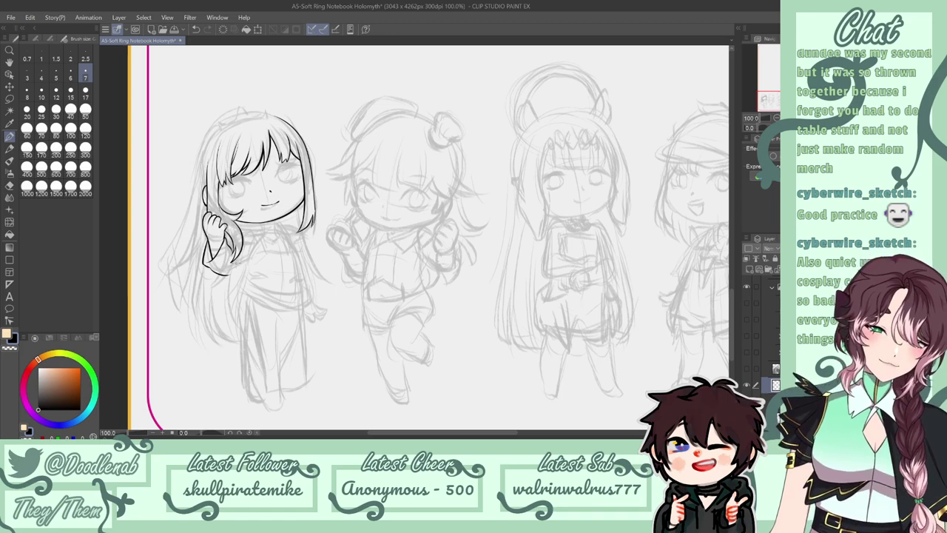
{"action": "key", "text": "h"}
{"action": "key", "text": "h"}
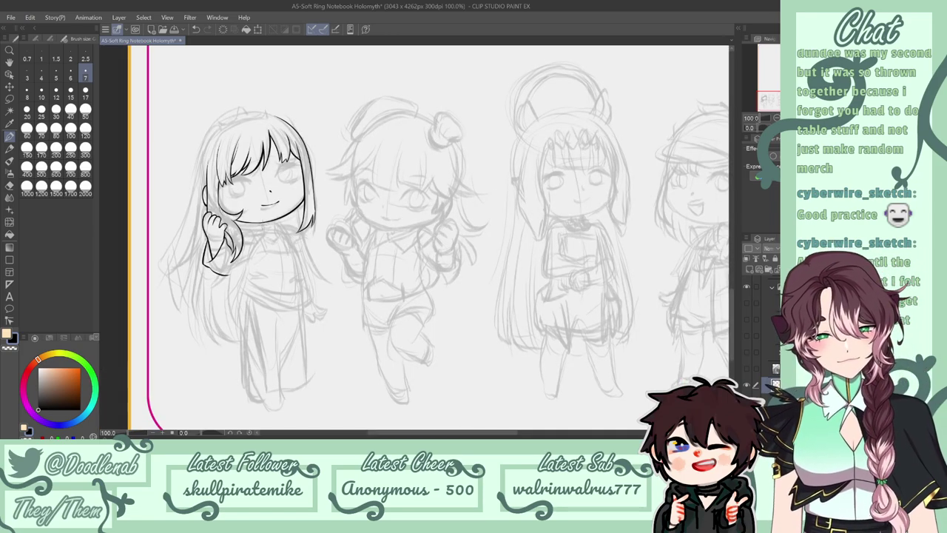
Ink the two short neck lines beneath the leftmost chibi's chin.
{"action": "left_click_drag", "start_coordinate": [263, 223], "coordinate": [273, 227]}
{"action": "key", "text": "ctrl+z"}
{"action": "key", "text": "ctrl+z"}
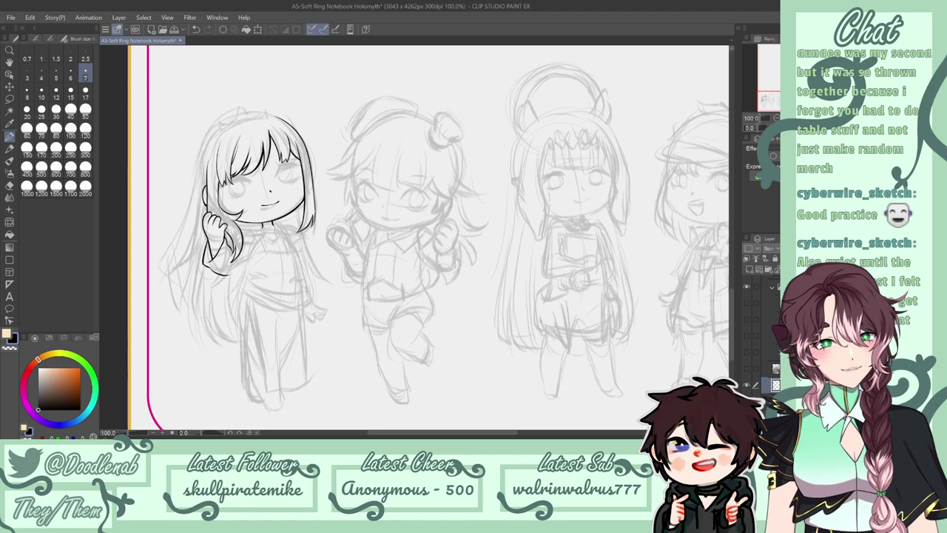
{"action": "key", "text": "ctrl+z"}
{"action": "left_click_drag", "start_coordinate": [273, 221], "coordinate": [275, 227]}
{"action": "key", "text": "ctrl+z"}
{"action": "key", "text": "ctrl+z"}
{"action": "key", "text": "ctrl+z"}
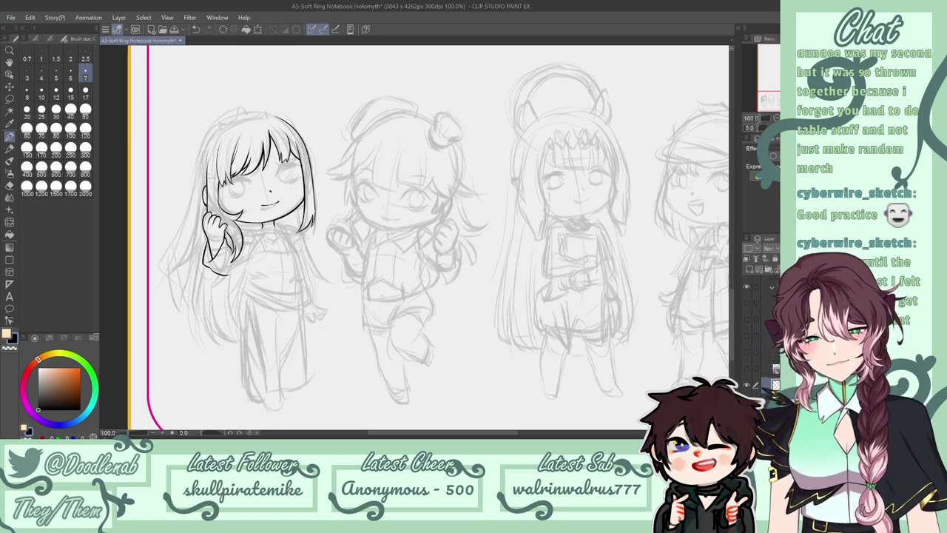
{"action": "key", "text": "ctrl+z"}
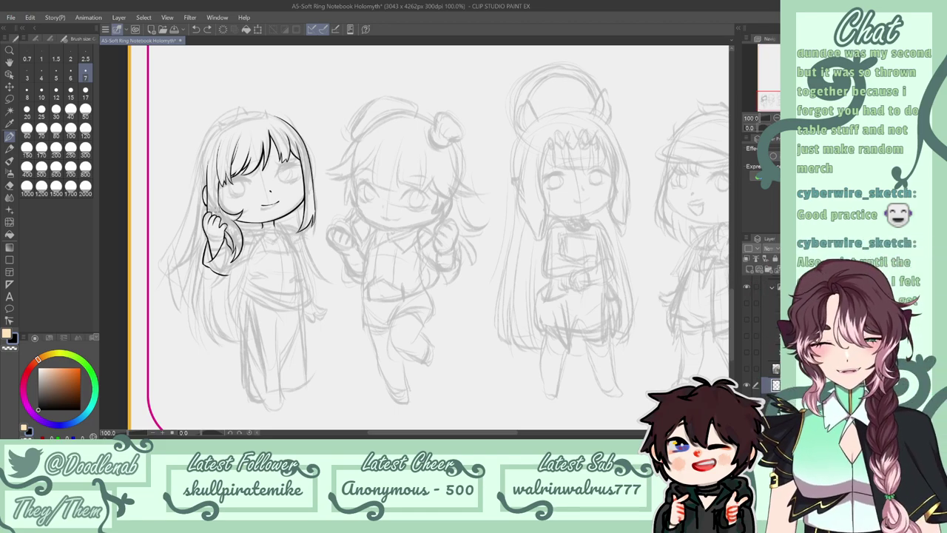
Ink the long outer hair line from the side of the leftmost chibi's head to a flicked tip beyond the raised sleeve.
{"action": "left_click_drag", "start_coordinate": [211, 137], "coordinate": [195, 169]}
{"action": "key", "text": "ctrl+z"}
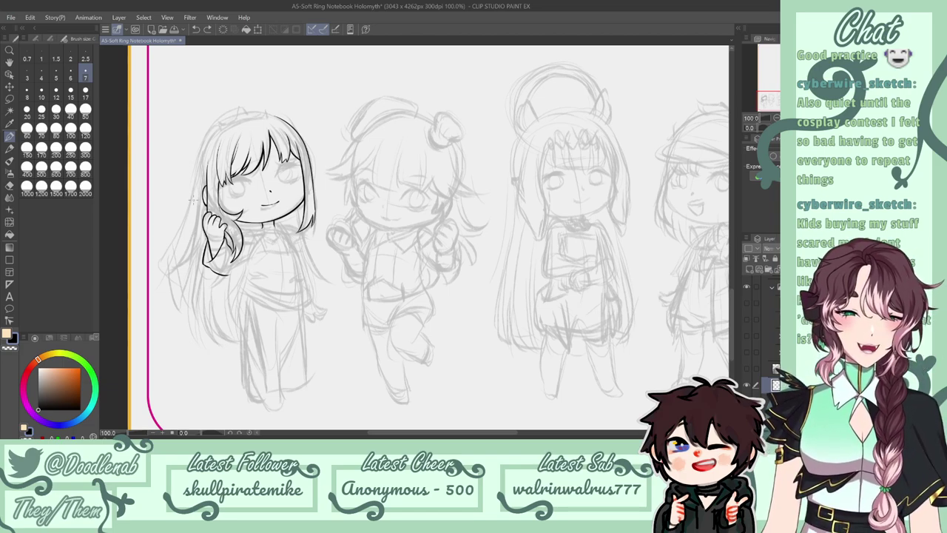
{"action": "left_click_drag", "start_coordinate": [204, 146], "coordinate": [200, 185]}
{"action": "key", "text": "ctrl+z"}
{"action": "left_click_drag", "start_coordinate": [216, 132], "coordinate": [186, 242]}
{"action": "key", "text": "ctrl+z"}
{"action": "left_click_drag", "start_coordinate": [198, 191], "coordinate": [184, 261]}
{"action": "key", "text": "ctrl+z"}
{"action": "left_click_drag", "start_coordinate": [196, 188], "coordinate": [170, 271]}
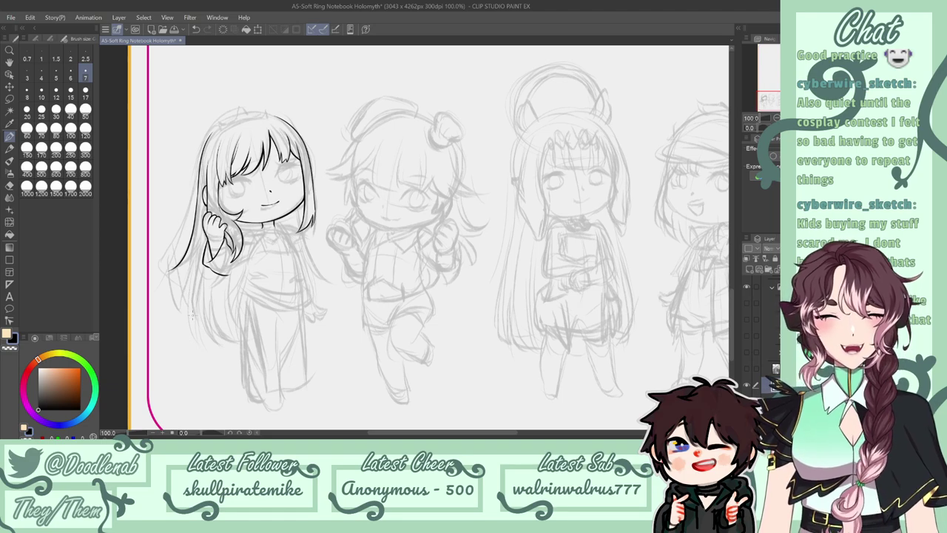
{"action": "key", "text": "ctrl+z"}
{"action": "mouse_move", "coordinate": [169, 272]}
{"action": "left_mouse_down"}
{"action": "mouse_move", "coordinate": [201, 251]}
{"action": "mouse_move", "coordinate": [169, 272]}
{"action": "left_mouse_up"}
{"action": "key", "text": "ctrl+z"}
{"action": "key", "text": "ctrl+z"}
{"action": "key", "text": "e"}
{"action": "key", "text": "p"}
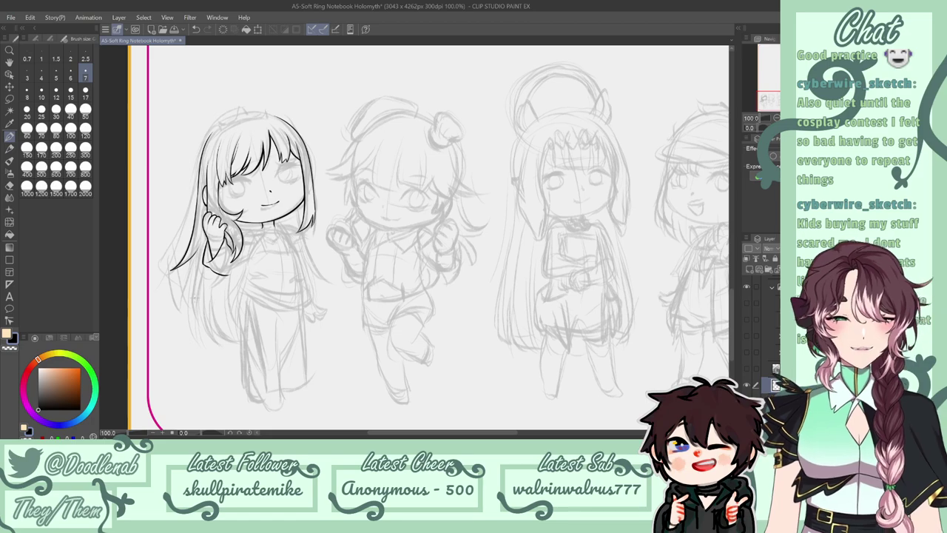
{"action": "key", "text": "ctrl+z"}
{"action": "mouse_move", "coordinate": [213, 134]}
{"action": "left_mouse_down"}
{"action": "mouse_move", "coordinate": [244, 114]}
{"action": "mouse_move", "coordinate": [268, 115]}
{"action": "left_mouse_up"}
{"action": "key", "text": "ctrl+z"}
{"action": "mouse_move", "coordinate": [210, 136]}
{"action": "left_mouse_down"}
{"action": "mouse_move", "coordinate": [242, 111]}
{"action": "mouse_move", "coordinate": [272, 109]}
{"action": "left_mouse_up"}
{"action": "key", "text": "ctrl+z"}
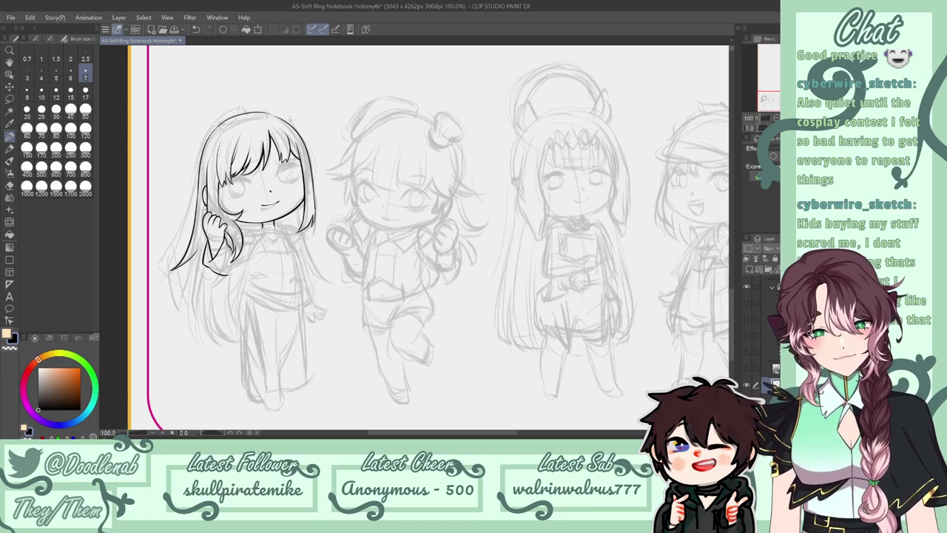
{"action": "key", "text": "ctrl+z"}
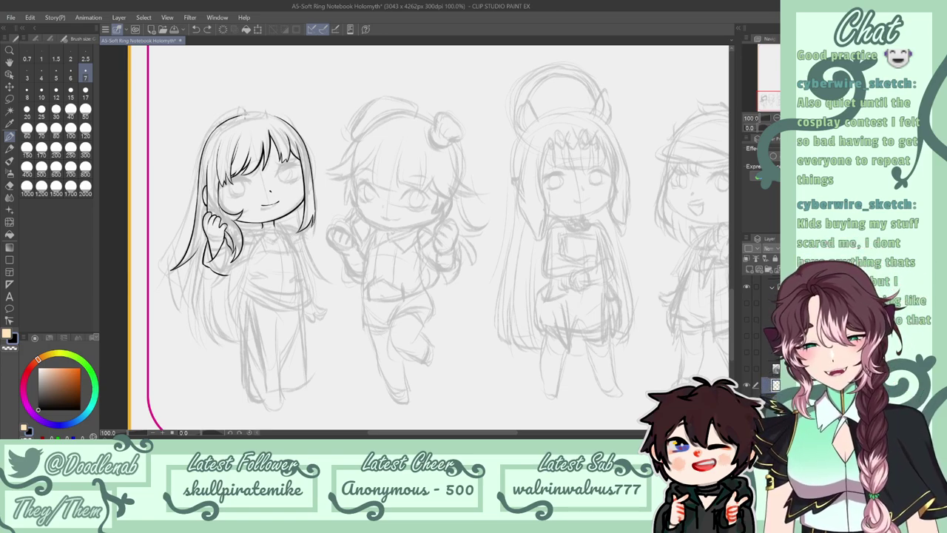
{"action": "key", "text": "ctrl+z"}
{"action": "left_click_drag", "start_coordinate": [215, 131], "coordinate": [273, 119]}
{"action": "key", "text": "ctrl+z"}
{"action": "left_click_drag", "start_coordinate": [214, 132], "coordinate": [273, 119]}
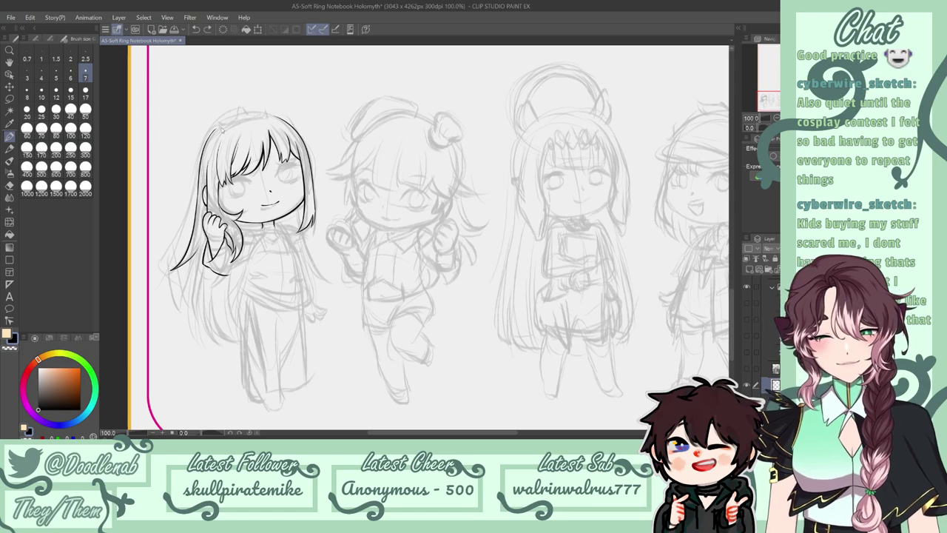
{"action": "key", "text": "ctrl+z"}
Ink the rounded top outline of the leftmost chibi's head, joining the outer hair line to the opposite side of the hair.
{"action": "left_click_drag", "start_coordinate": [216, 128], "coordinate": [277, 117]}
{"action": "key", "text": "e"}
{"action": "key", "text": "p"}
{"action": "key", "text": "ctrl+z"}
{"action": "key", "text": "ctrl+z"}
{"action": "key", "text": "ctrl+z"}
{"action": "key", "text": "ctrl+z"}
{"action": "key", "text": "ctrl+z"}
{"action": "key", "text": "ctrl+z"}
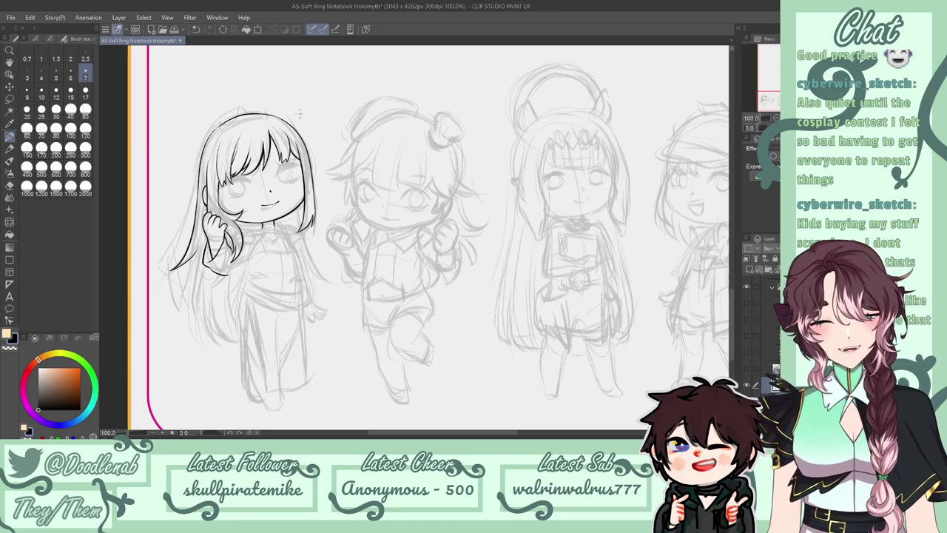
{"action": "key", "text": "ctrl+z"}
{"action": "left_click_drag", "start_coordinate": [226, 122], "coordinate": [215, 136]}
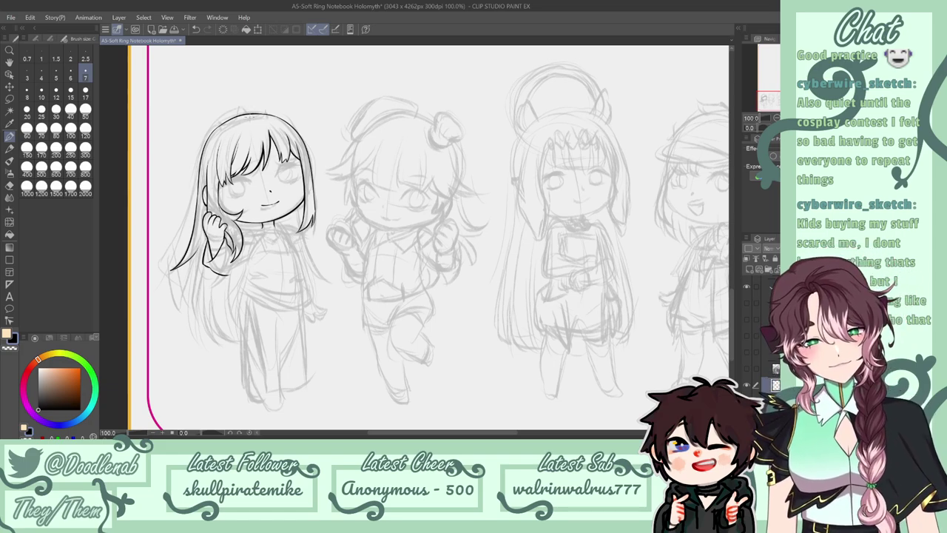
Ink the central spikes of the small tiara on top of the leftmost chibi's head, erasing overlapping lines.
{"action": "mouse_move", "coordinate": [250, 120]}
{"action": "left_mouse_down"}
{"action": "mouse_move", "coordinate": [255, 108]}
{"action": "mouse_move", "coordinate": [264, 119]}
{"action": "left_mouse_up"}
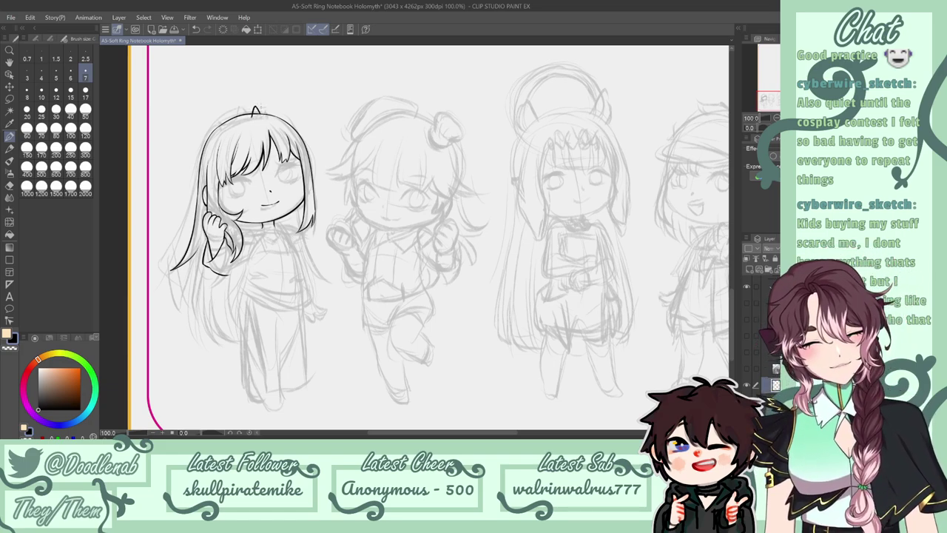
{"action": "key", "text": "e"}
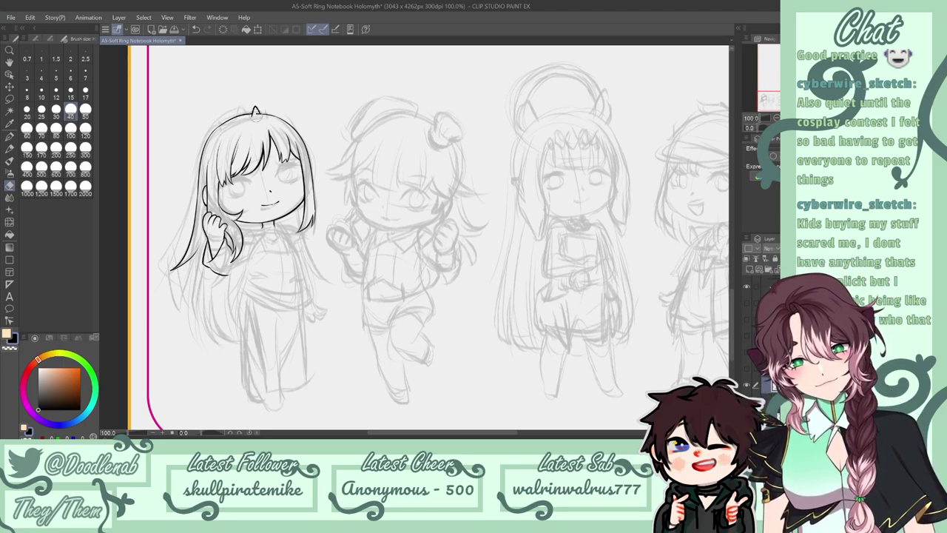
{"action": "key", "text": "p"}
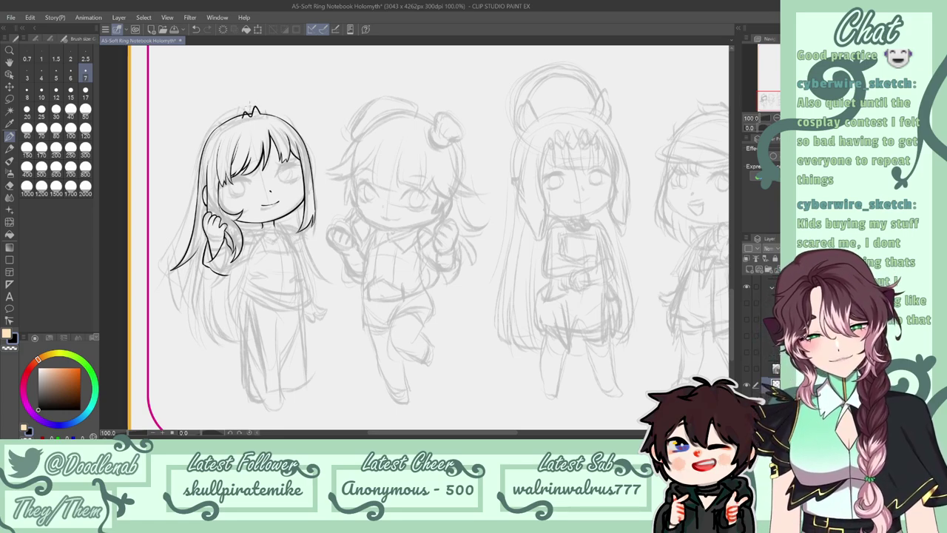
{"action": "key", "text": "e"}
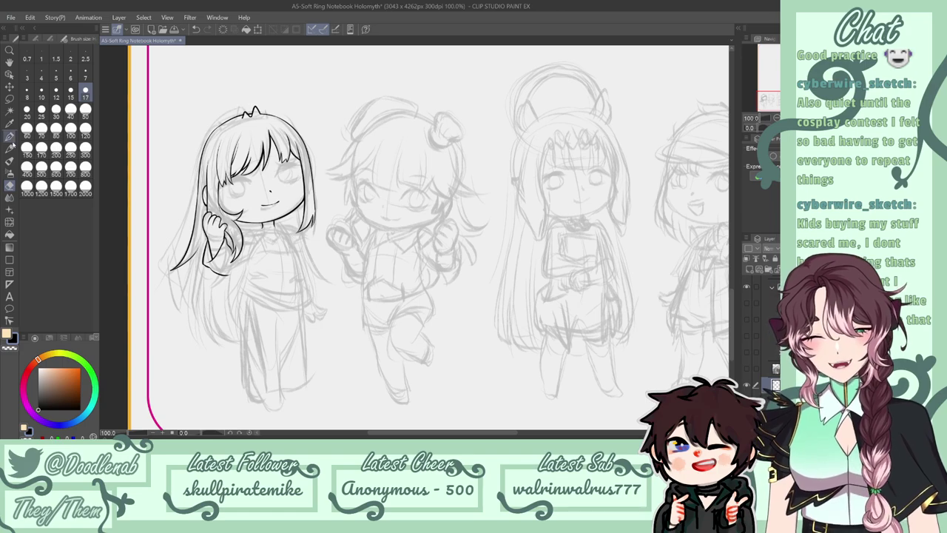
{"action": "key", "text": "p"}
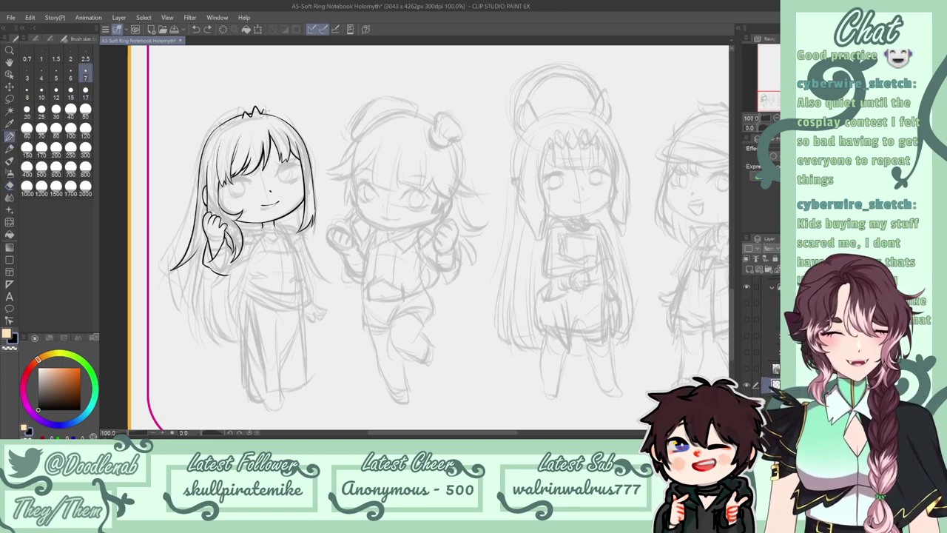
{"action": "key", "text": "e"}
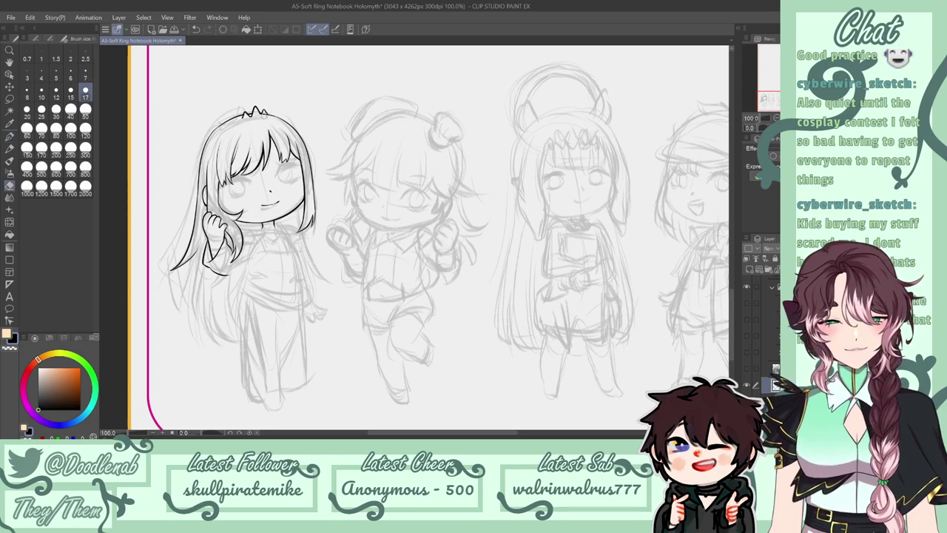
{"action": "key", "text": "p"}
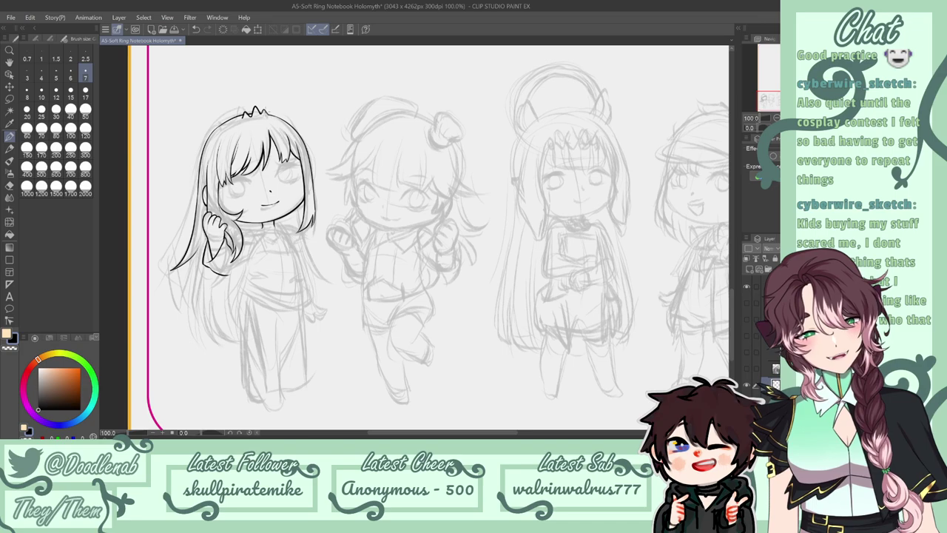
Ink the remaining outer spikes at both ends of the leftmost chibi's tiara.
{"action": "key", "text": "ctrl+z"}
{"action": "mouse_move", "coordinate": [268, 107]}
{"action": "left_mouse_down"}
{"action": "mouse_move", "coordinate": [274, 116]}
{"action": "mouse_move", "coordinate": [240, 116]}
{"action": "left_mouse_up"}
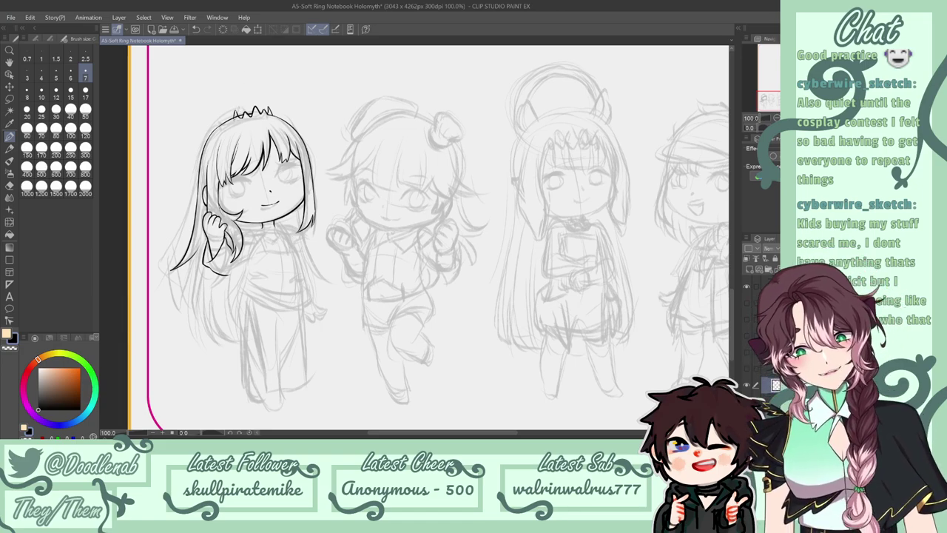
{"action": "key", "text": "ctrl+z"}
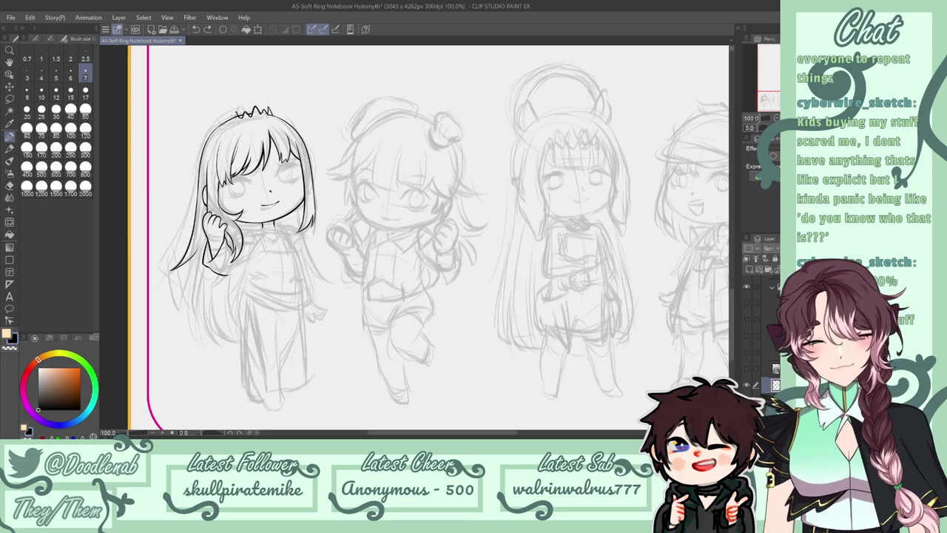
{"action": "left_click_drag", "start_coordinate": [237, 113], "coordinate": [233, 117]}
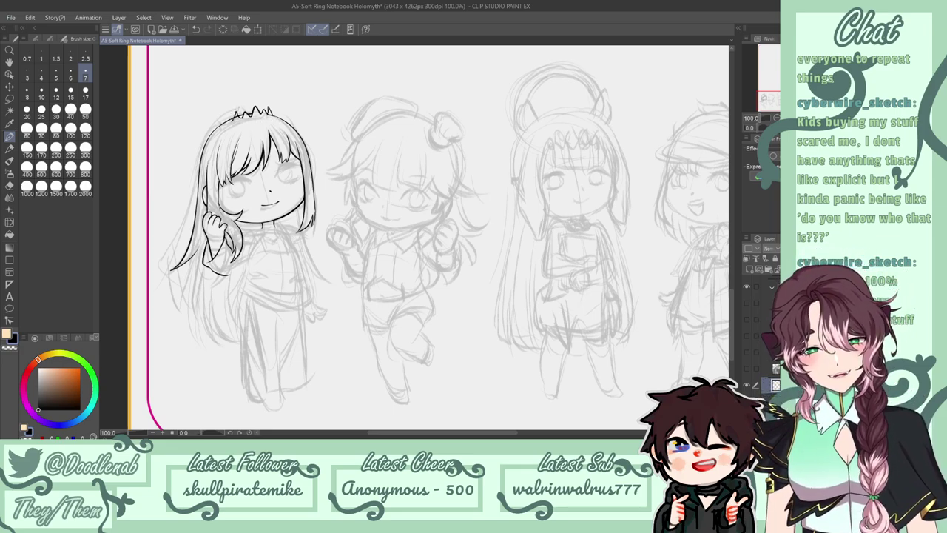
Ink the curved base line of the tiara across the leftmost chibi's hair and clean up the overlapping lines.
{"action": "key", "text": "ctrl+z"}
{"action": "left_click_drag", "start_coordinate": [227, 125], "coordinate": [277, 114]}
{"action": "key", "text": "ctrl+z"}
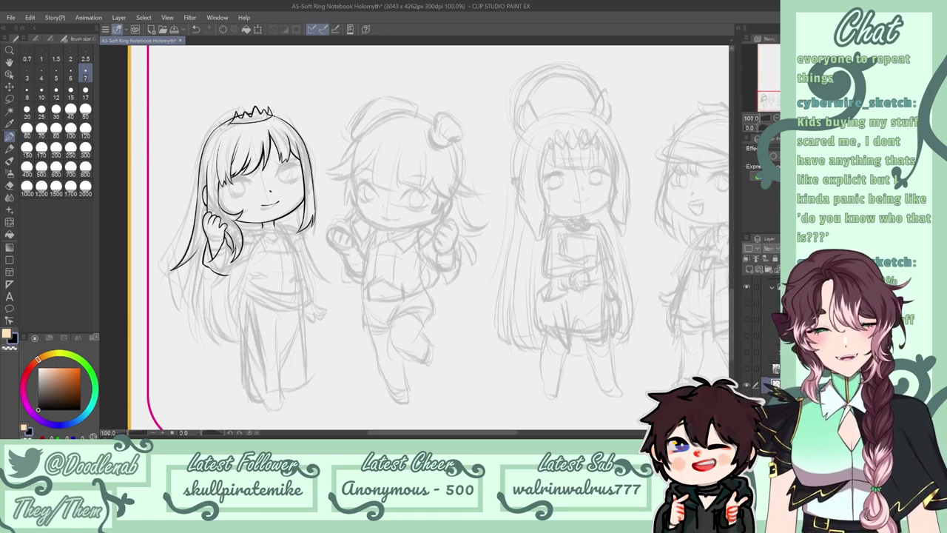
{"action": "key", "text": "e"}
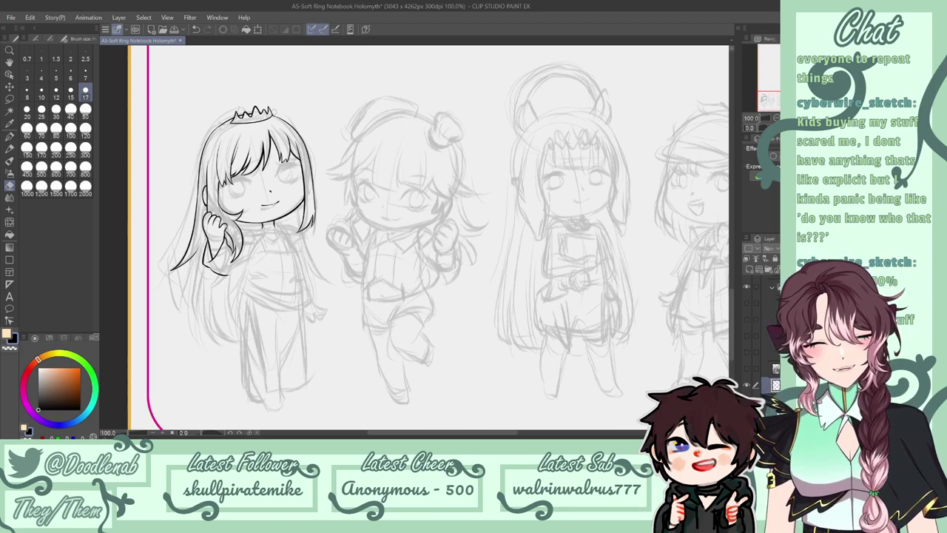
{"action": "key", "text": "p"}
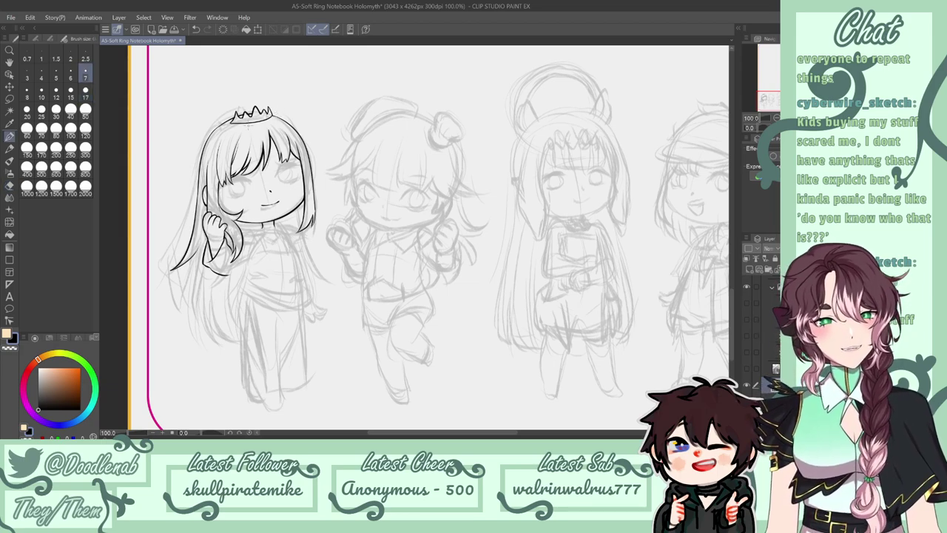
{"action": "key", "text": "e"}
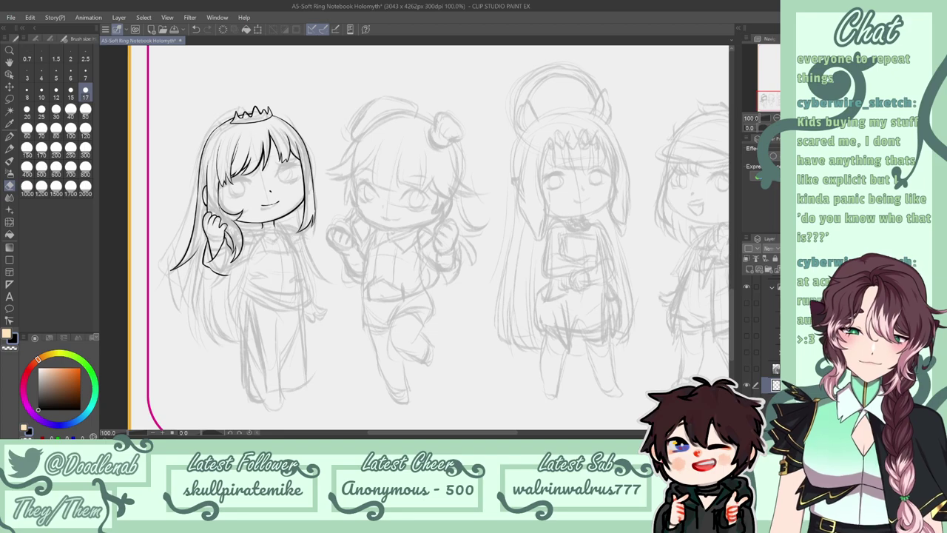
{"action": "key", "text": "p"}
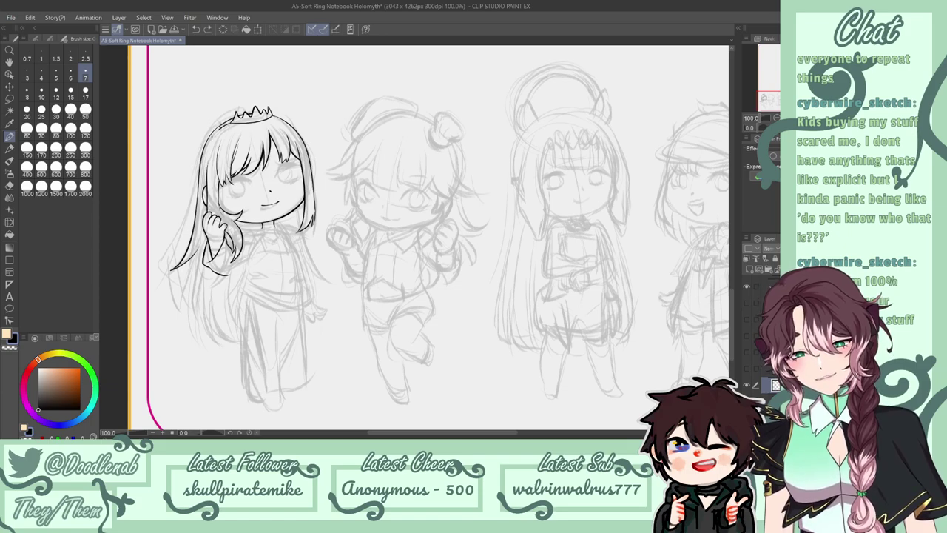
Extend the leftmost chibi's long outer hair line to a tapered end below the raised hand and retry strokes near the tiara.
{"action": "left_click_drag", "start_coordinate": [170, 267], "coordinate": [165, 290]}
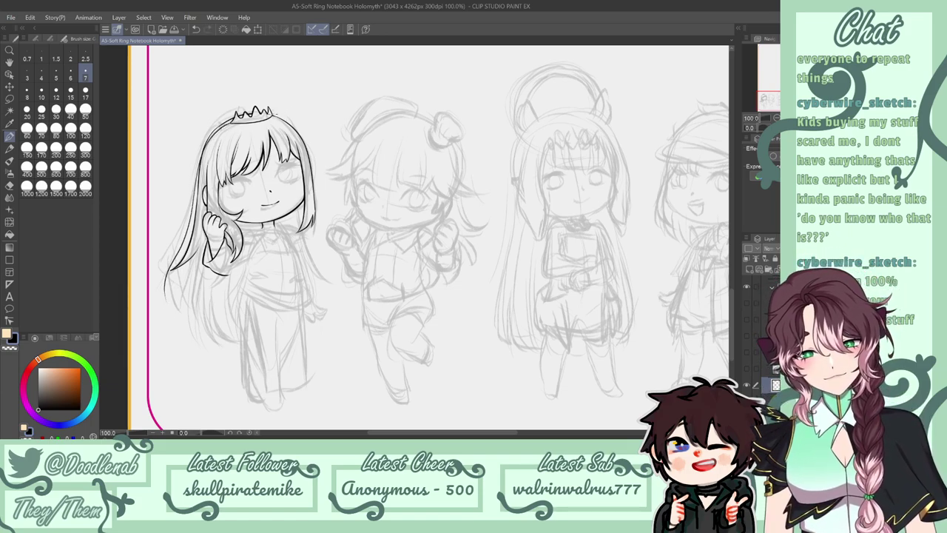
{"action": "key", "text": "ctrl+z"}
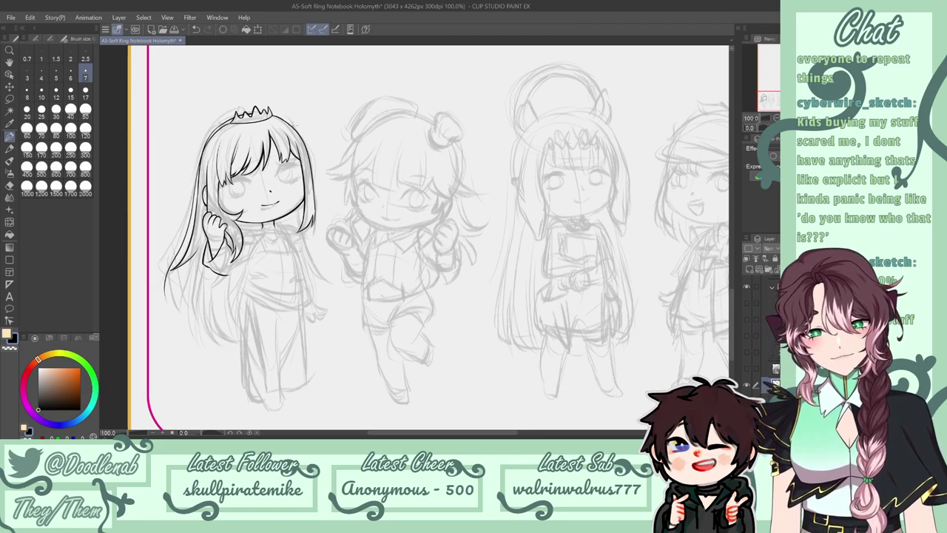
{"action": "key", "text": "ctrl+z"}
{"action": "left_click_drag", "start_coordinate": [278, 113], "coordinate": [291, 124]}
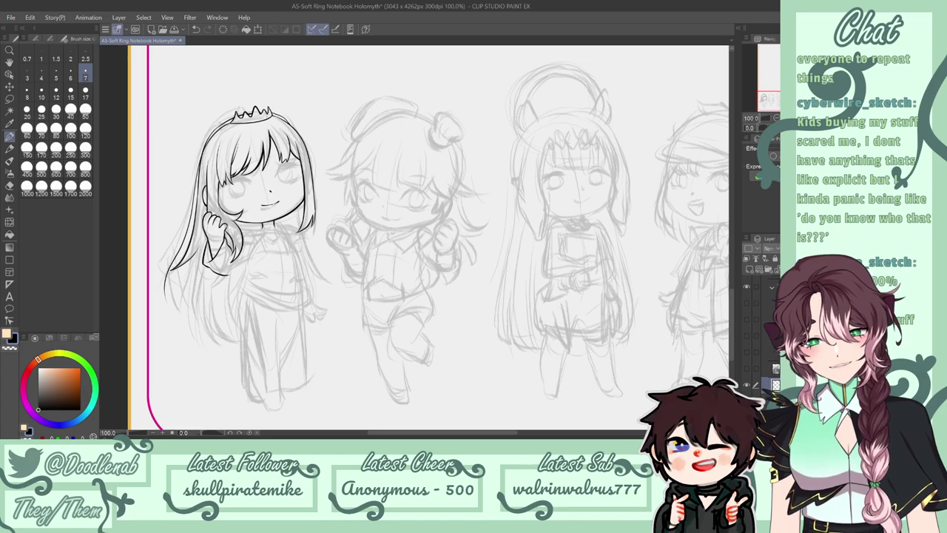
{"action": "key", "text": "ctrl+z"}
{"action": "left_click_drag", "start_coordinate": [260, 107], "coordinate": [273, 115]}
{"action": "key", "text": "ctrl+z"}
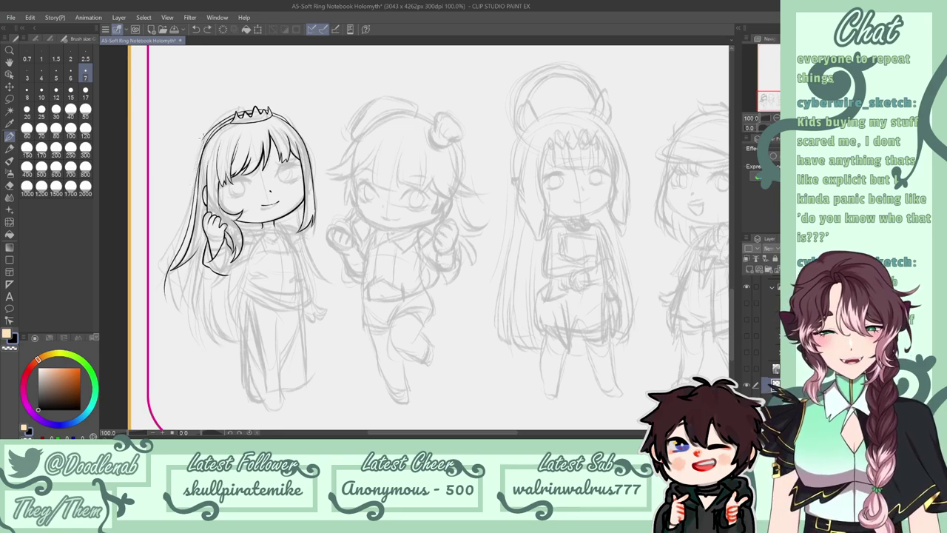
Ink the outermost long hair lock of the leftmost chibi down to a pointed curved tip, refine its edge, and save the document.
{"action": "left_click_drag", "start_coordinate": [194, 171], "coordinate": [164, 291]}
{"action": "key", "text": "e"}
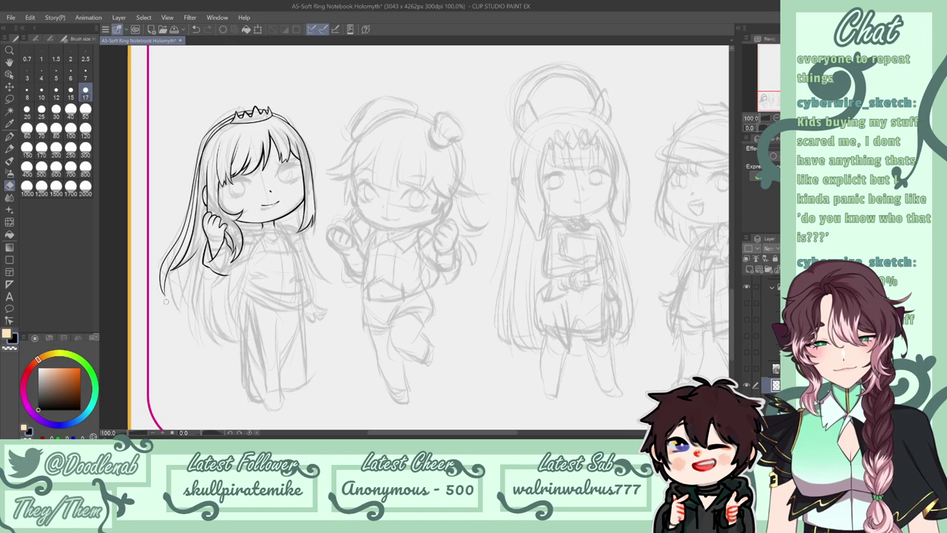
{"action": "key", "text": "p"}
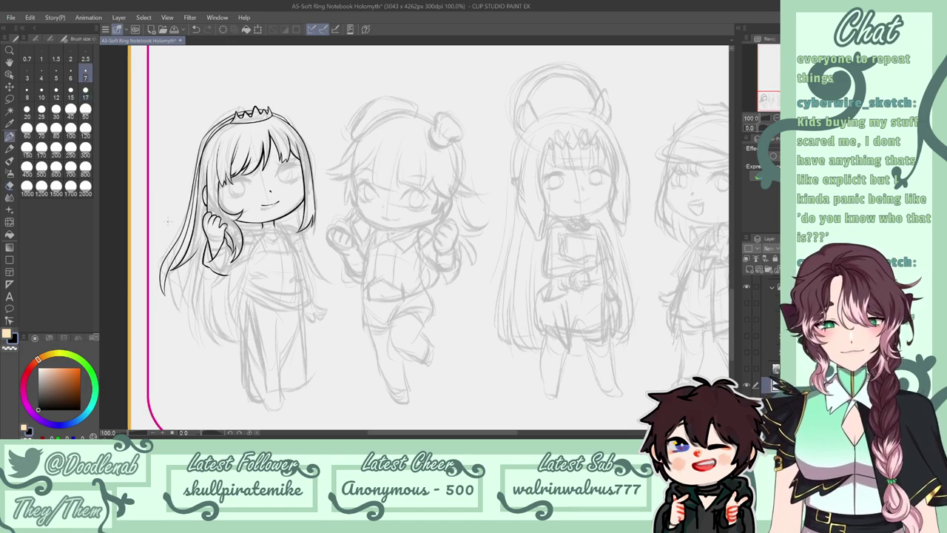
{"action": "key", "text": "e"}
{"action": "left_click_drag", "start_coordinate": [163, 268], "coordinate": [163, 294]}
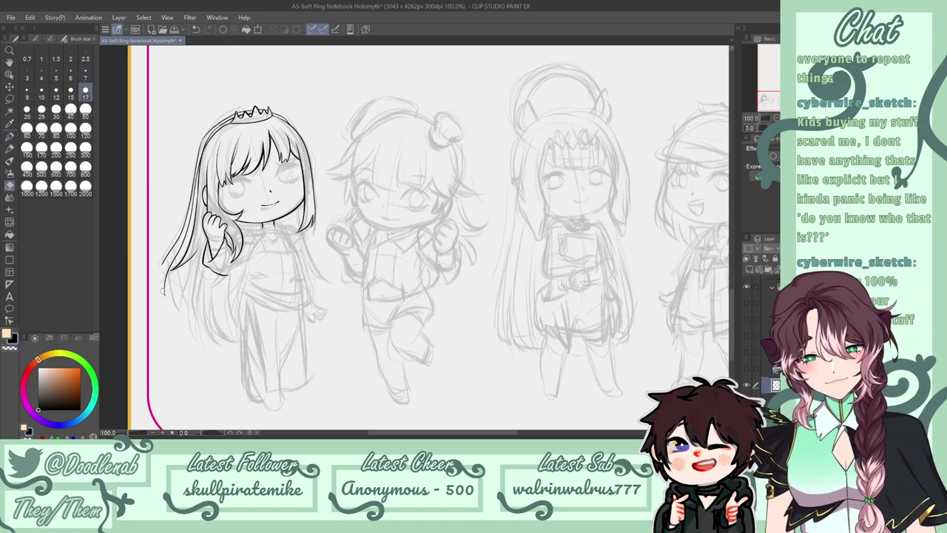
{"action": "key", "text": "p"}
{"action": "mouse_move", "coordinate": [171, 252]}
{"action": "left_mouse_down"}
{"action": "mouse_move", "coordinate": [157, 278]}
{"action": "mouse_move", "coordinate": [167, 302]}
{"action": "left_mouse_up"}
{"action": "key", "text": "ctrl+z"}
{"action": "key", "text": "ctrl+z"}
{"action": "key", "text": "e"}
{"action": "key", "text": "p"}
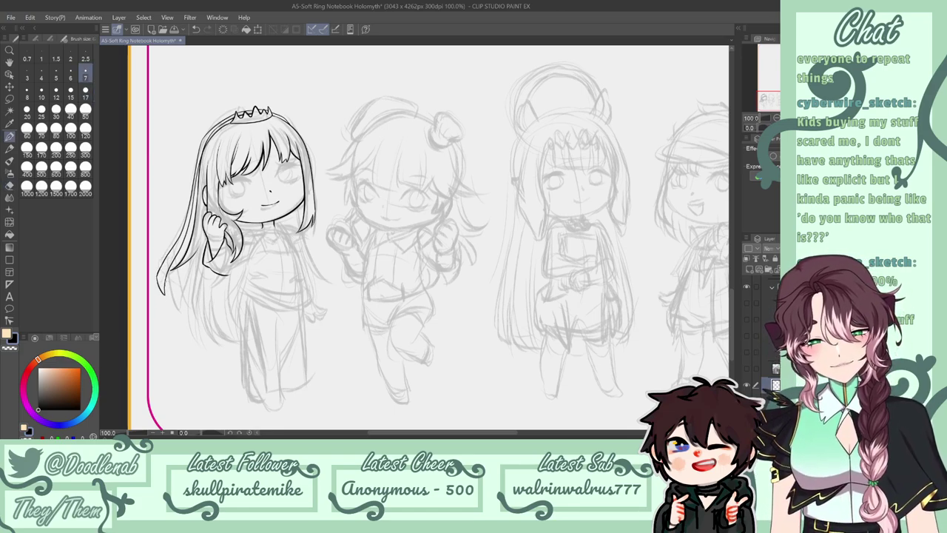
{"action": "key", "text": "ctrl+s"}
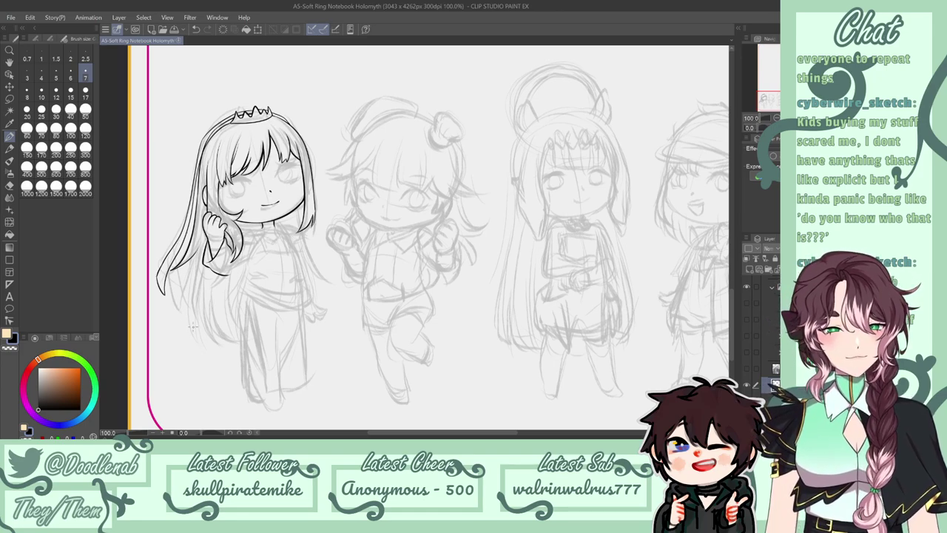
Ink the inner strand lines of the leftmost chibi's long hair beside the raised sleeve, separating it from the outermost lock.
{"action": "left_click_drag", "start_coordinate": [163, 279], "coordinate": [196, 296]}
{"action": "key", "text": "ctrl+z"}
{"action": "key", "text": "ctrl+z"}
{"action": "key", "text": "ctrl+z"}
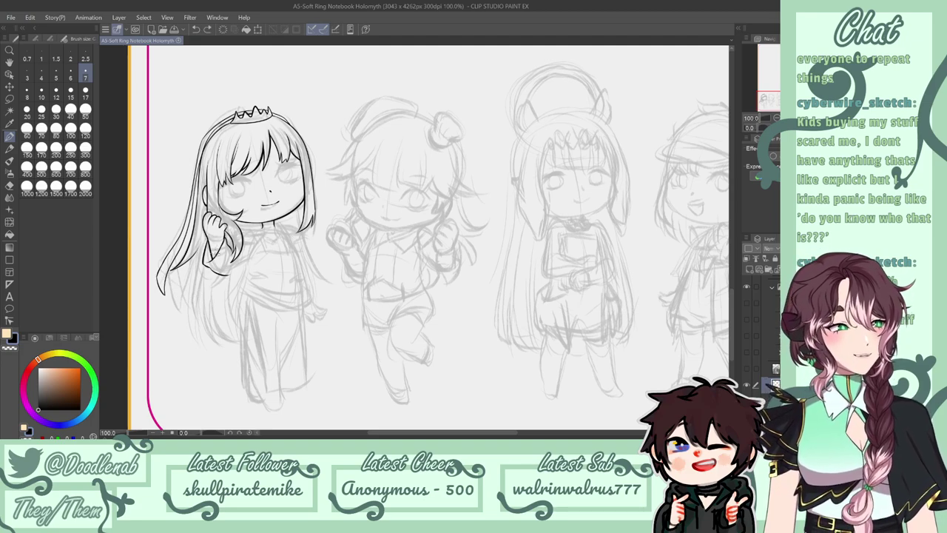
{"action": "key", "text": "e"}
{"action": "left_click_drag", "start_coordinate": [178, 263], "coordinate": [173, 272]}
{"action": "mouse_move", "coordinate": [191, 223]}
{"action": "left_mouse_down"}
{"action": "mouse_move", "coordinate": [177, 274]}
{"action": "mouse_move", "coordinate": [193, 253]}
{"action": "left_mouse_up"}
{"action": "left_click_drag", "start_coordinate": [193, 217], "coordinate": [188, 260]}
{"action": "key", "text": "p"}
{"action": "key", "text": "ctrl+z"}
{"action": "mouse_move", "coordinate": [194, 216]}
{"action": "left_mouse_down"}
{"action": "mouse_move", "coordinate": [187, 257]}
{"action": "mouse_move", "coordinate": [194, 223]}
{"action": "left_mouse_up"}
{"action": "key", "text": "ctrl+z"}
{"action": "key", "text": "ctrl+z"}
{"action": "mouse_move", "coordinate": [182, 271]}
{"action": "left_mouse_down"}
{"action": "mouse_move", "coordinate": [192, 222]}
{"action": "mouse_move", "coordinate": [189, 307]}
{"action": "mouse_move", "coordinate": [194, 257]}
{"action": "left_mouse_up"}
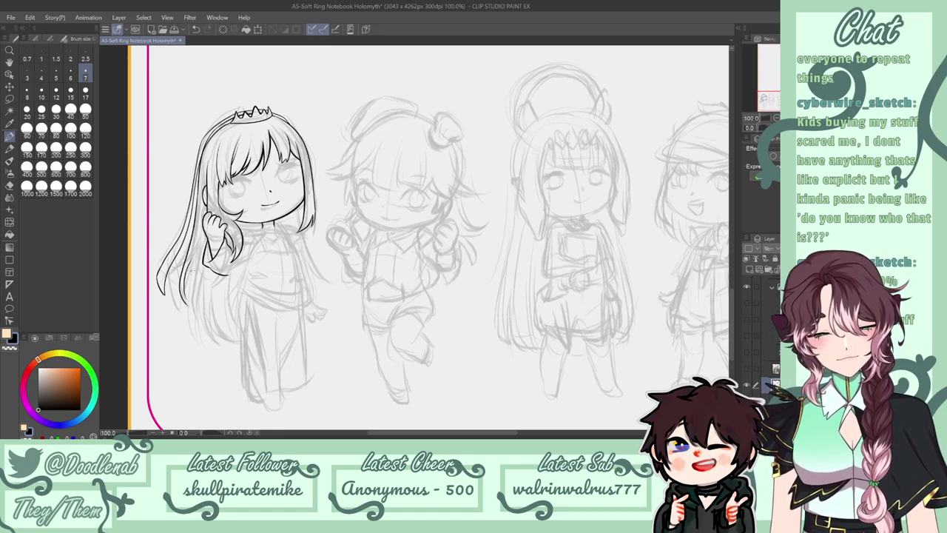
{"action": "key", "text": "ctrl+z"}
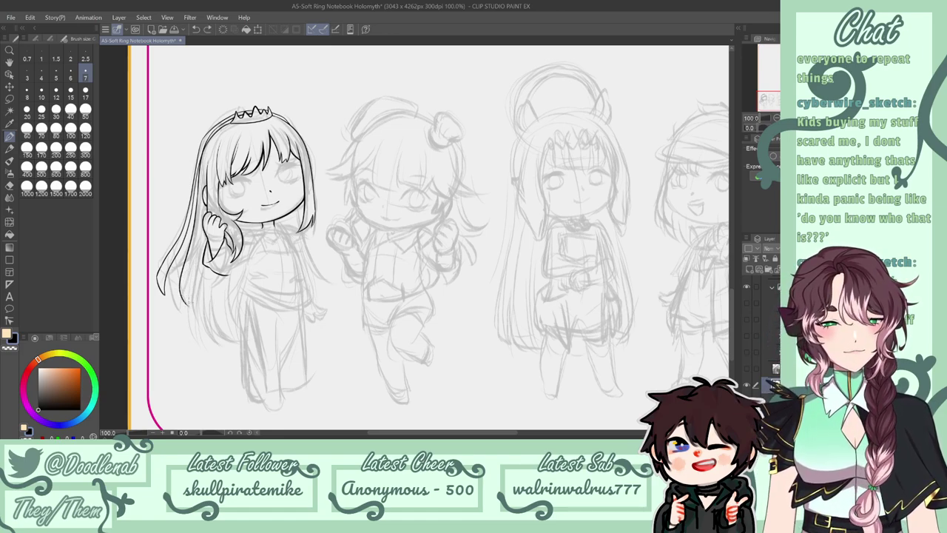
Lengthen the inner hair strand of the leftmost chibi downward past the raised sleeve.
{"action": "mouse_move", "coordinate": [186, 300]}
{"action": "left_mouse_down"}
{"action": "mouse_move", "coordinate": [194, 260]}
{"action": "mouse_move", "coordinate": [188, 300]}
{"action": "left_mouse_up"}
{"action": "key", "text": "ctrl+z"}
{"action": "key", "text": "ctrl+z"}
{"action": "key", "text": "ctrl+z"}
{"action": "mouse_move", "coordinate": [194, 259]}
{"action": "left_mouse_down"}
{"action": "mouse_move", "coordinate": [195, 323]}
{"action": "mouse_move", "coordinate": [192, 312]}
{"action": "left_mouse_up"}
{"action": "key", "text": "ctrl+z"}
{"action": "key", "text": "e"}
{"action": "key", "text": "p"}
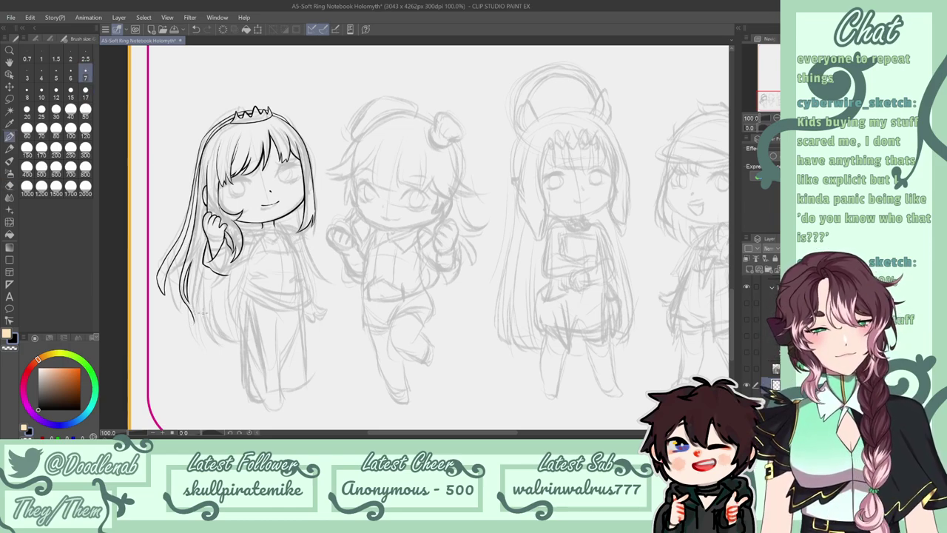
Ink the pointed lower tip of the inner hair lock and add small joining lines between the long locks.
{"action": "mouse_move", "coordinate": [195, 323]}
{"action": "left_mouse_down"}
{"action": "mouse_move", "coordinate": [198, 305]}
{"action": "mouse_move", "coordinate": [202, 325]}
{"action": "left_mouse_up"}
{"action": "key", "text": "ctrl+z"}
{"action": "key", "text": "ctrl+z"}
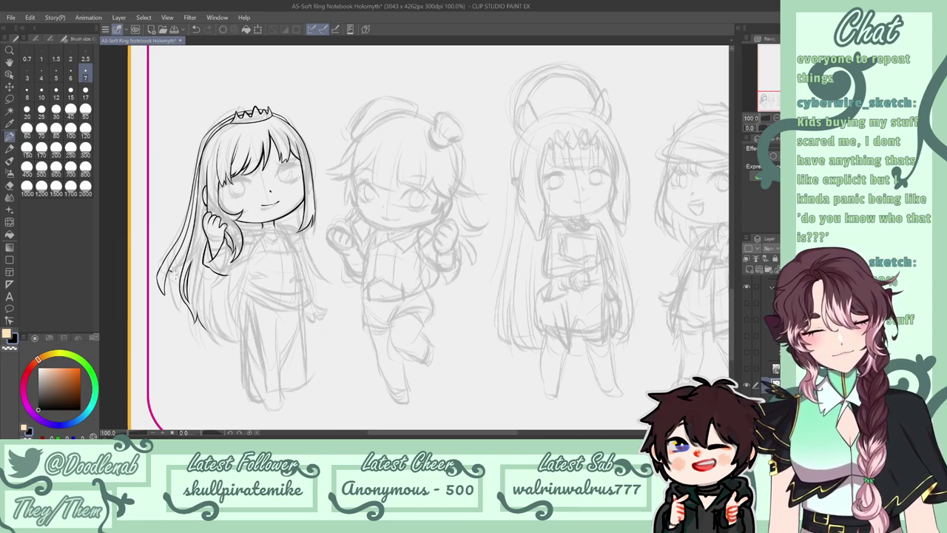
{"action": "key", "text": "ctrl+z"}
{"action": "left_click_drag", "start_coordinate": [164, 274], "coordinate": [190, 288]}
{"action": "key", "text": "ctrl+z"}
{"action": "key", "text": "ctrl+z"}
{"action": "key", "text": "ctrl+z"}
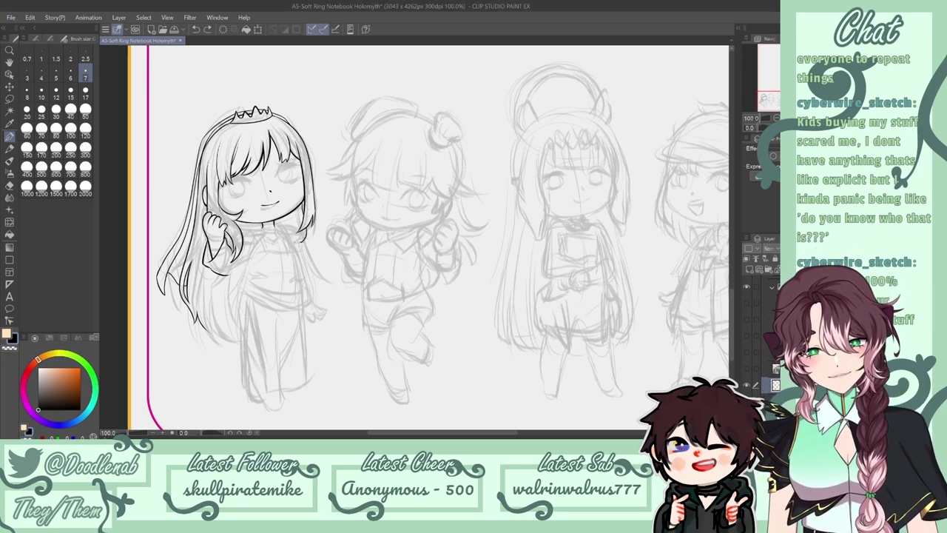
Ink the curved lower end of the leftmost chibi's short side lock, on the side of the face away from the raised hand.
{"action": "mouse_move", "coordinate": [305, 239]}
{"action": "left_mouse_down"}
{"action": "mouse_move", "coordinate": [317, 222]}
{"action": "mouse_move", "coordinate": [317, 232]}
{"action": "mouse_move", "coordinate": [316, 217]}
{"action": "left_mouse_up"}
{"action": "key", "text": "ctrl+z"}
{"action": "key", "text": "e"}
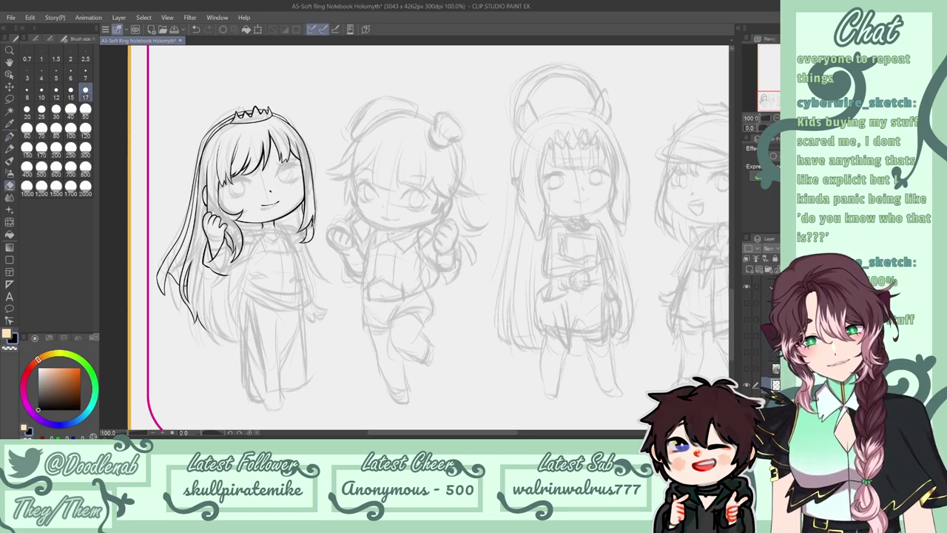
Ink the ruffled collar edge beside the leftmost chibi's raised hand and close the bottom outline of the sleeve.
{"action": "key", "text": "p"}
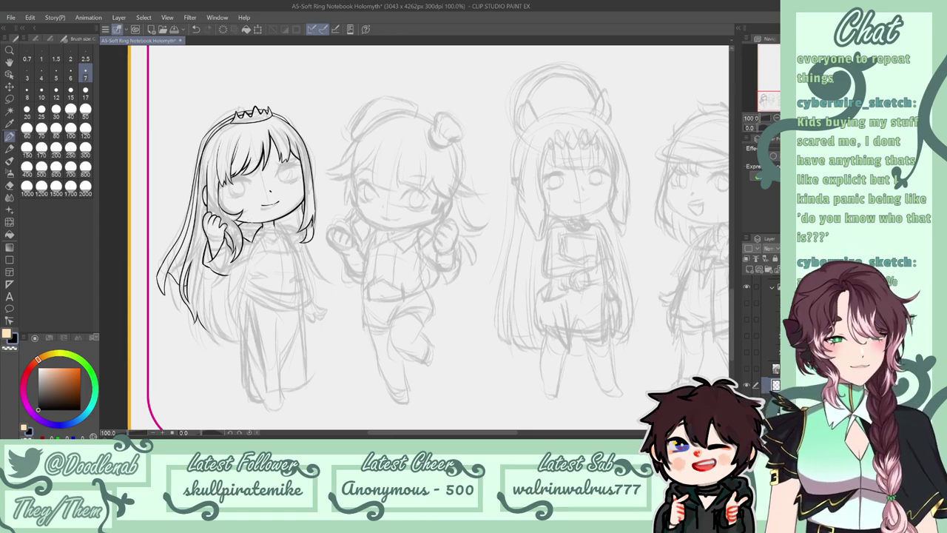
{"action": "key", "text": "ctrl+z"}
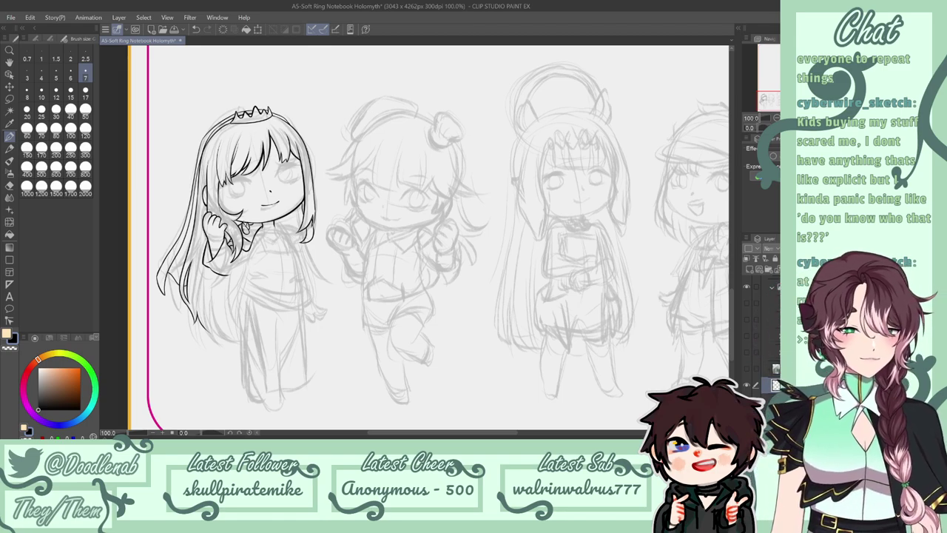
{"action": "left_click_drag", "start_coordinate": [228, 276], "coordinate": [238, 273]}
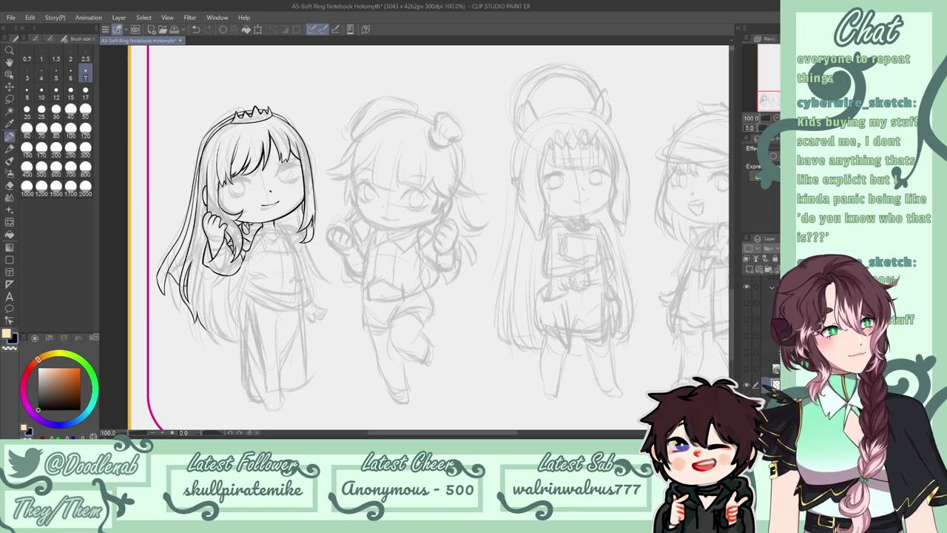
Ink the pointed collar shape below the leftmost chibi's chin, on the side away from the raised hand.
{"action": "mouse_move", "coordinate": [272, 223]}
{"action": "left_mouse_down"}
{"action": "mouse_move", "coordinate": [293, 248]}
{"action": "mouse_move", "coordinate": [305, 230]}
{"action": "mouse_move", "coordinate": [291, 249]}
{"action": "left_mouse_up"}
{"action": "key", "text": "ctrl+z"}
{"action": "key", "text": "ctrl+z"}
{"action": "key", "text": "ctrl+z"}
{"action": "key", "text": "ctrl+z"}
{"action": "key", "text": "ctrl+z"}
{"action": "key", "text": "ctrl+z"}
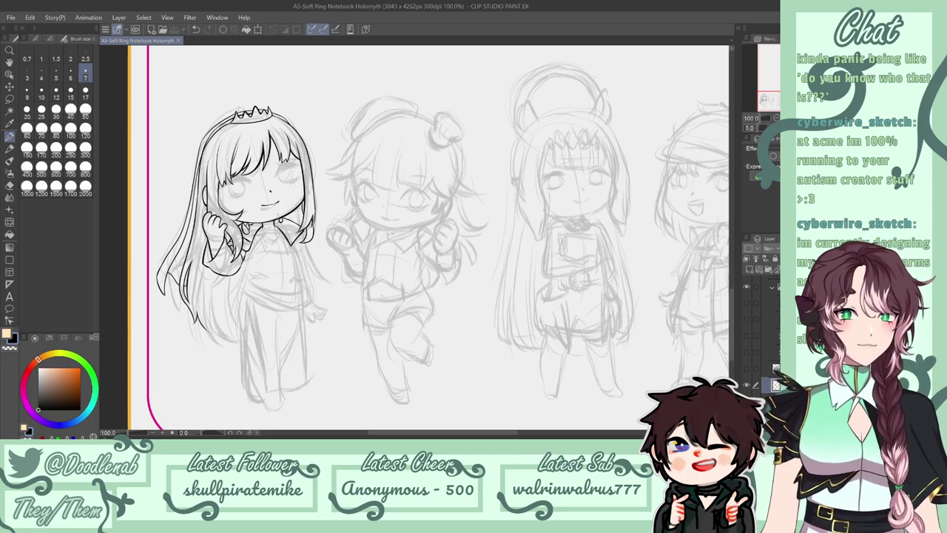
Ink the small ruffle trim along the collar beneath the leftmost chibi's short side lock, clean it up, and save the document.
{"action": "left_click_drag", "start_coordinate": [293, 214], "coordinate": [297, 224]}
{"action": "key", "text": "ctrl+z"}
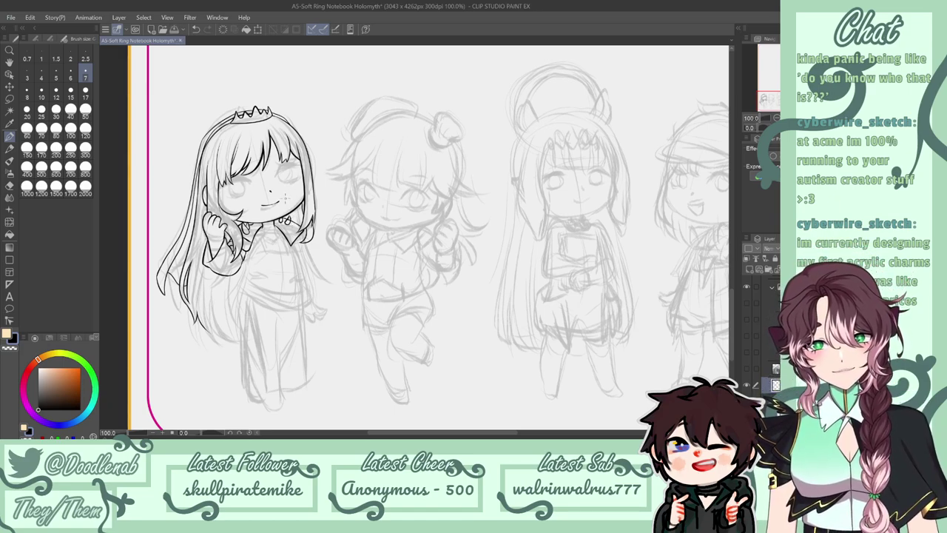
{"action": "key", "text": "e"}
{"action": "key", "text": "p"}
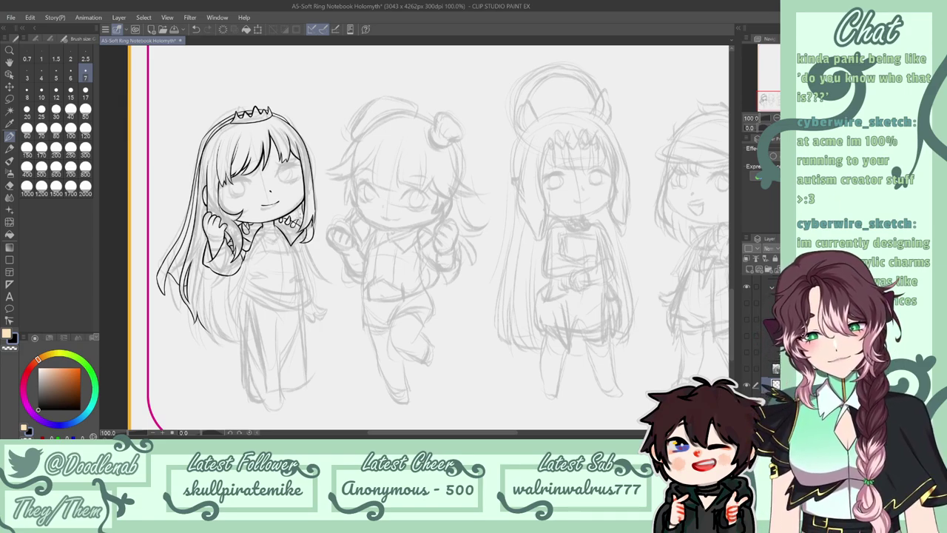
{"action": "key", "text": "e"}
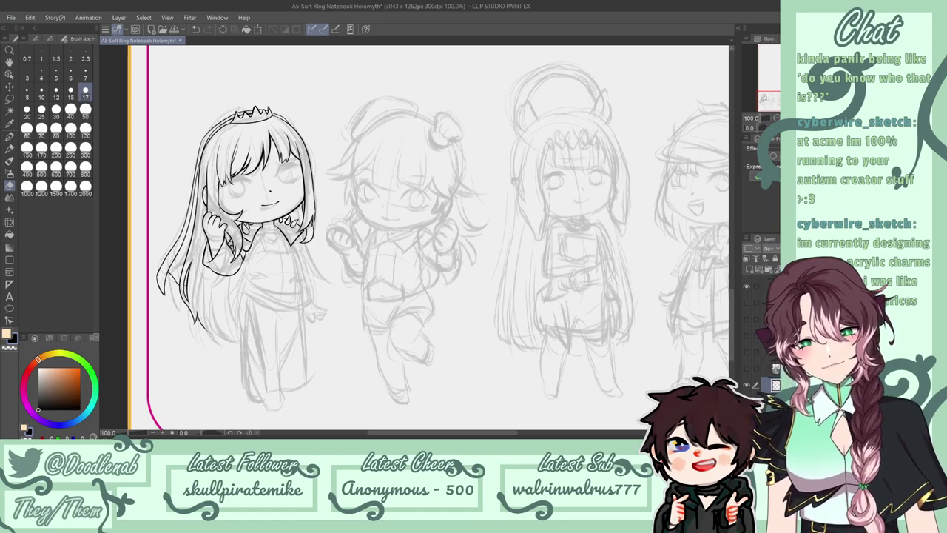
{"action": "key", "text": "p"}
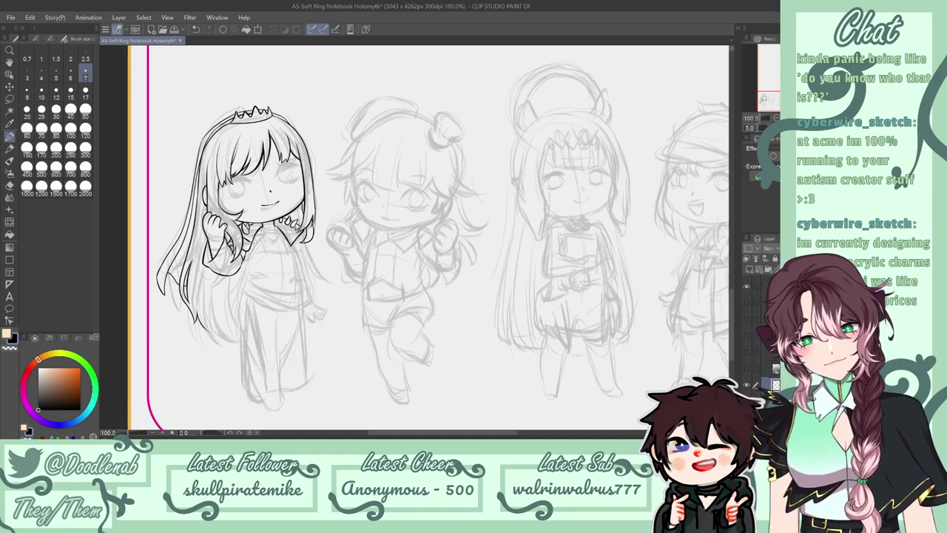
{"action": "key", "text": "ctrl+z"}
{"action": "key", "text": "ctrl+z"}
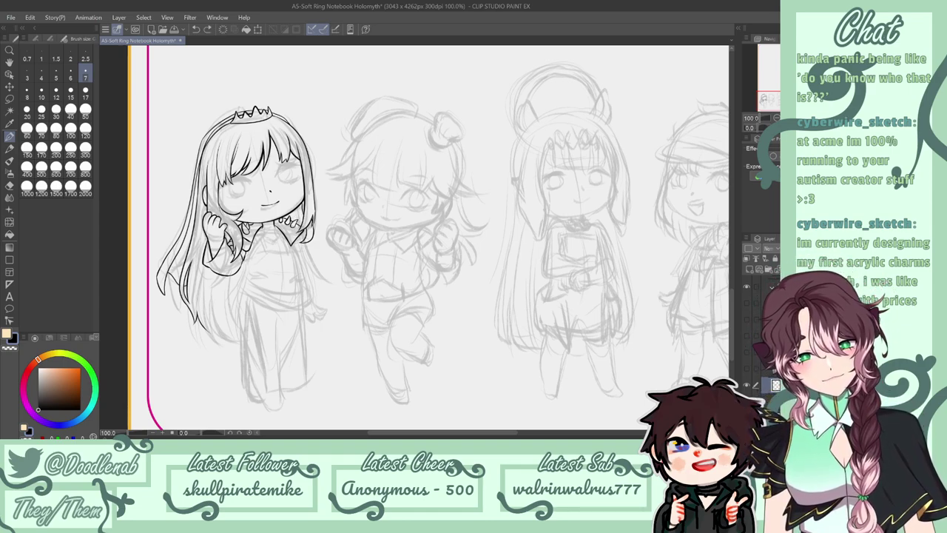
{"action": "left_click_drag", "start_coordinate": [297, 222], "coordinate": [301, 228]}
{"action": "key", "text": "ctrl+z"}
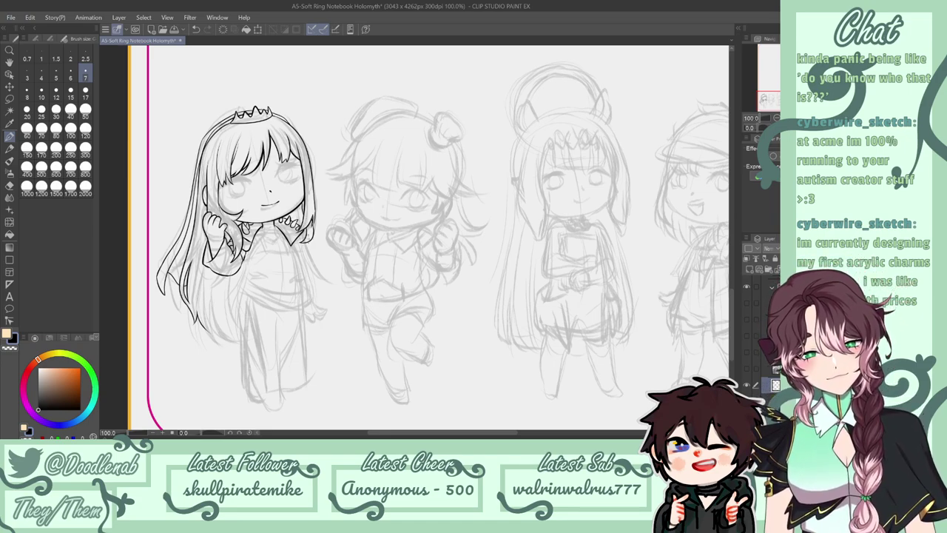
{"action": "key", "text": "ctrl+s"}
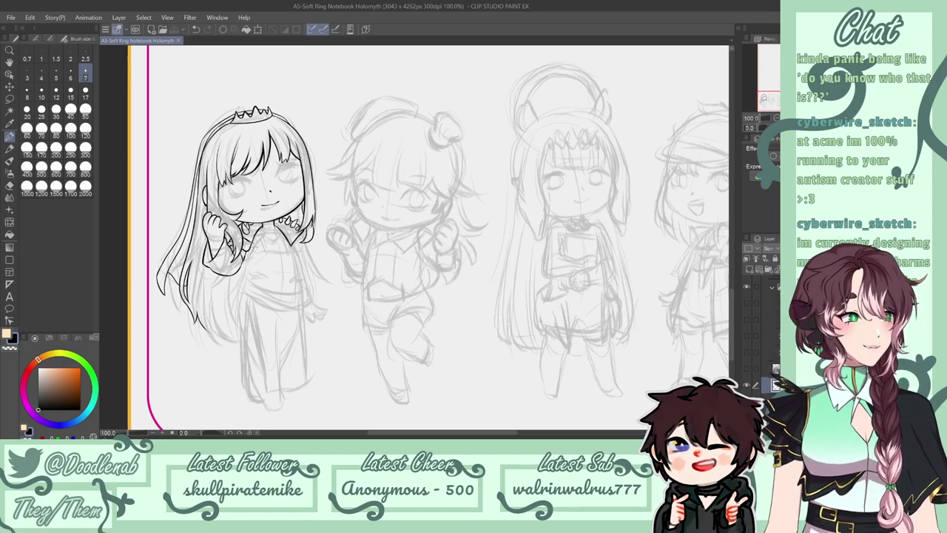
Ink the shoulder and upper arm line of the leftmost chibi's lowered arm, extending down from the collar point.
{"action": "mouse_move", "coordinate": [252, 237]}
{"action": "left_mouse_down"}
{"action": "mouse_move", "coordinate": [247, 246]}
{"action": "mouse_move", "coordinate": [307, 256]}
{"action": "mouse_move", "coordinate": [310, 268]}
{"action": "left_mouse_up"}
{"action": "key", "text": "ctrl+z"}
{"action": "key", "text": "ctrl+z"}
{"action": "key", "text": "ctrl+z"}
{"action": "left_click_drag", "start_coordinate": [309, 258], "coordinate": [312, 284]}
{"action": "key", "text": "ctrl+z"}
{"action": "key", "text": "ctrl+z"}
{"action": "mouse_move", "coordinate": [296, 239]}
{"action": "left_mouse_down"}
{"action": "mouse_move", "coordinate": [310, 280]}
{"action": "mouse_move", "coordinate": [313, 264]}
{"action": "left_mouse_up"}
{"action": "key", "text": "e"}
{"action": "key", "text": "p"}
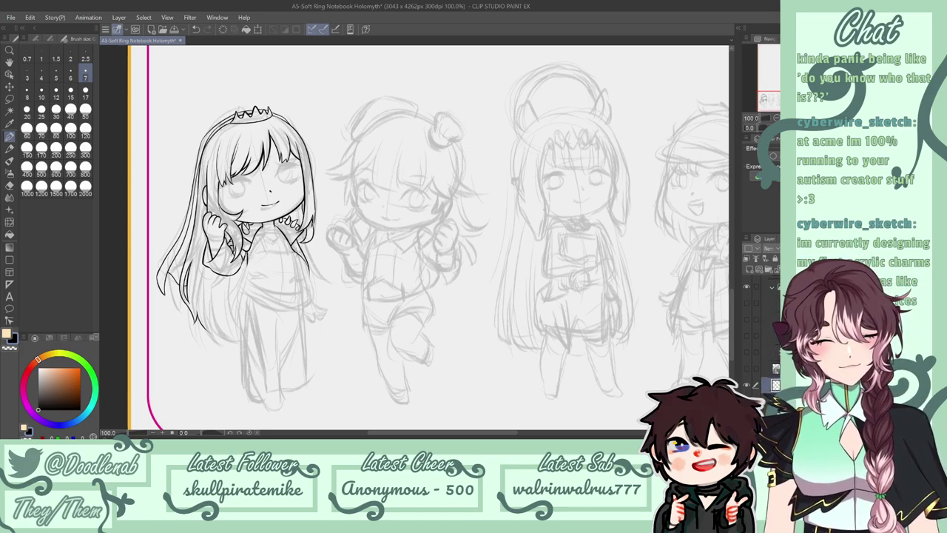
Ink the side outlines of the leftmost chibi's torso from below the arms down to the waist.
{"action": "left_click_drag", "start_coordinate": [297, 251], "coordinate": [301, 288]}
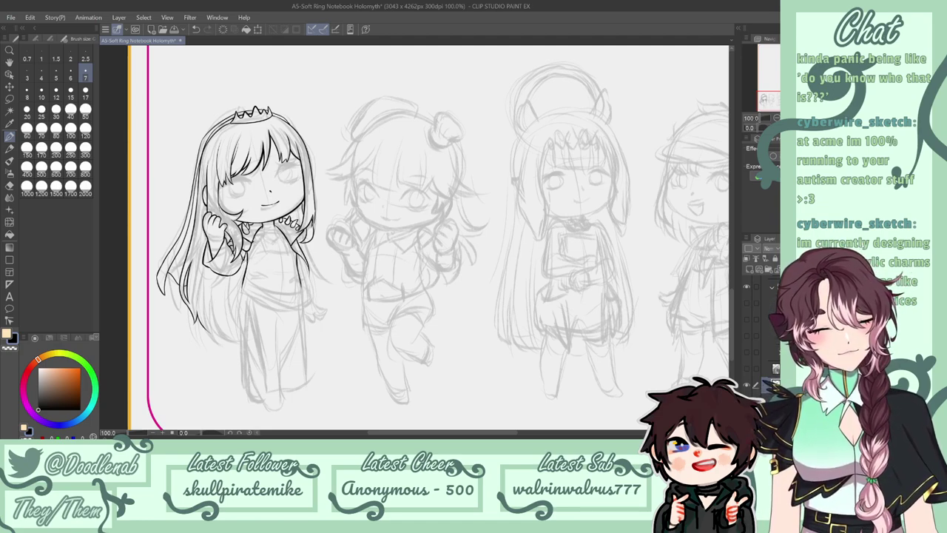
{"action": "key", "text": "ctrl+z"}
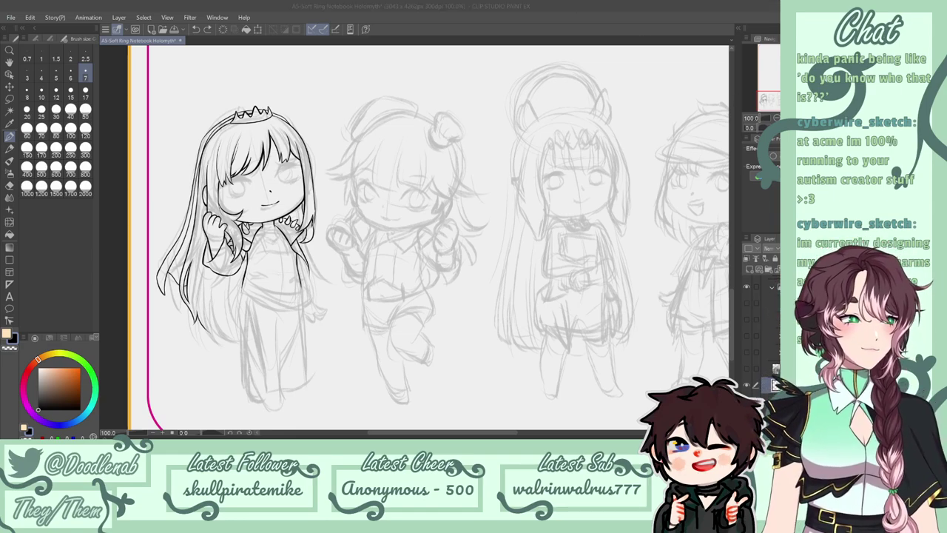
{"action": "key", "text": "ctrl+z"}
Ink the curved top edge of the leftmost chibi's dress across the chest between the two collar sides.
{"action": "left_click_drag", "start_coordinate": [248, 249], "coordinate": [280, 246]}
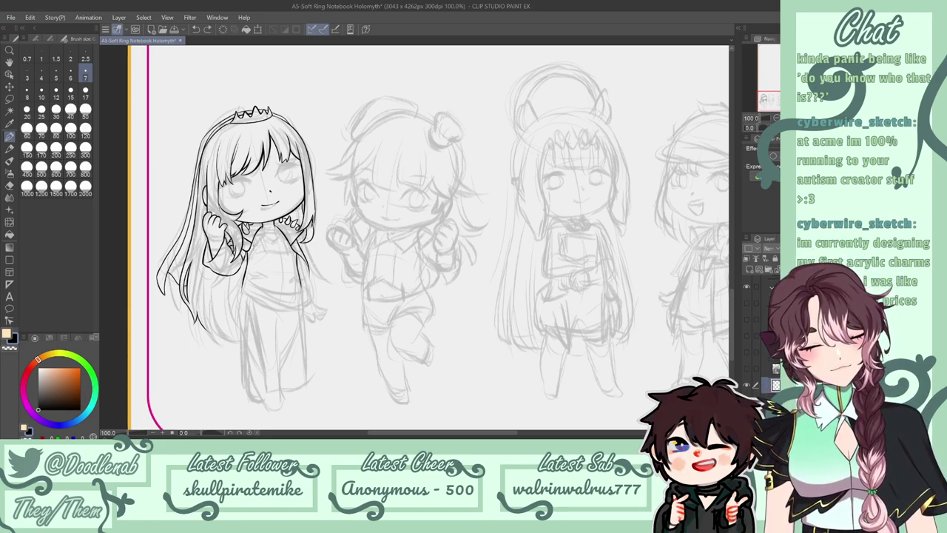
{"action": "left_click_drag", "start_coordinate": [275, 242], "coordinate": [290, 244]}
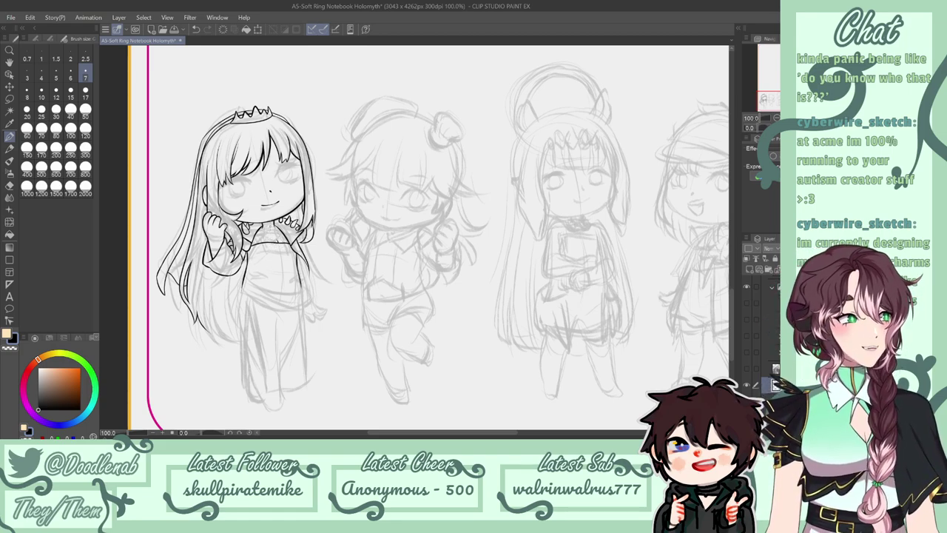
{"action": "key", "text": "ctrl+z"}
Ink the small pendant at the leftmost chibi's neck and the detail lines beside it above the dress edge.
{"action": "mouse_move", "coordinate": [279, 227]}
{"action": "left_mouse_down"}
{"action": "mouse_move", "coordinate": [291, 241]}
{"action": "mouse_move", "coordinate": [284, 234]}
{"action": "left_mouse_up"}
{"action": "key", "text": "ctrl+z"}
{"action": "key", "text": "ctrl+z"}
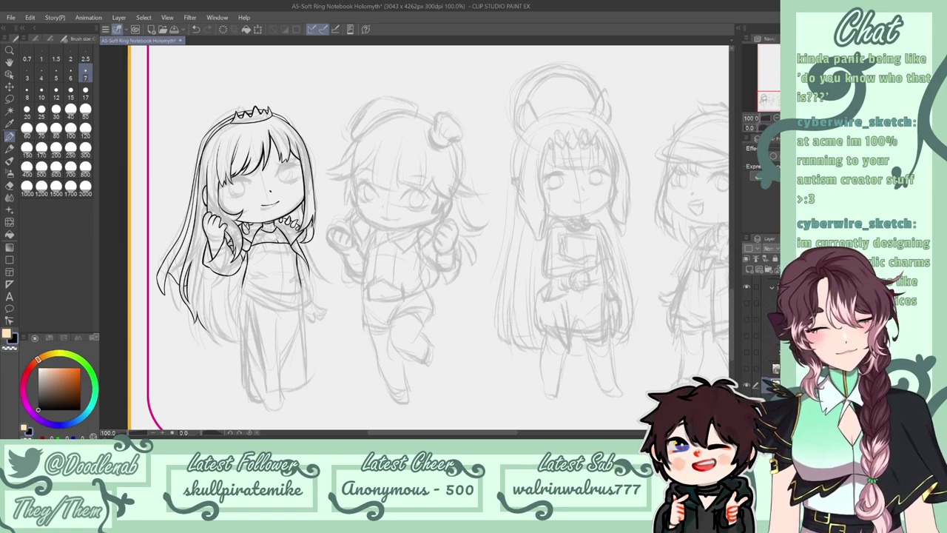
{"action": "key", "text": "ctrl+z"}
{"action": "left_click_drag", "start_coordinate": [277, 222], "coordinate": [279, 231]}
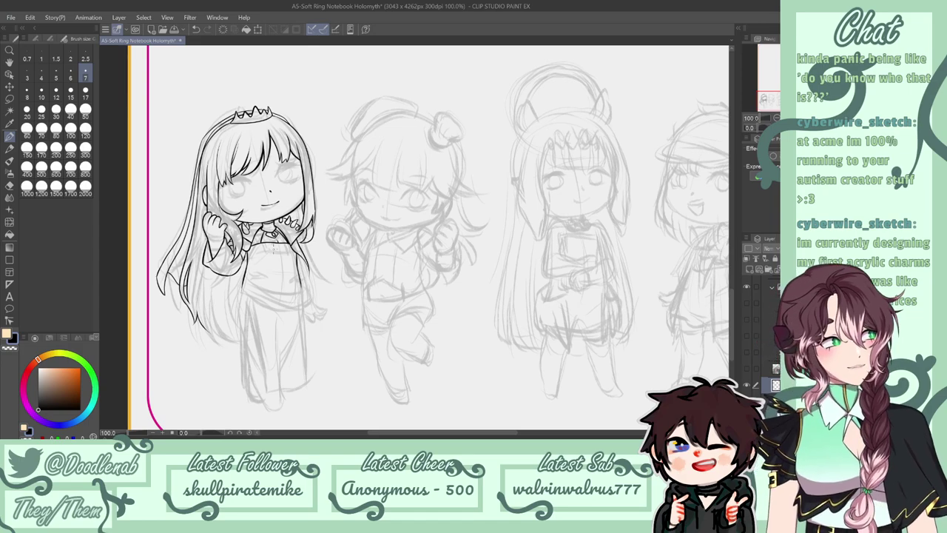
{"action": "left_click_drag", "start_coordinate": [262, 233], "coordinate": [252, 241]}
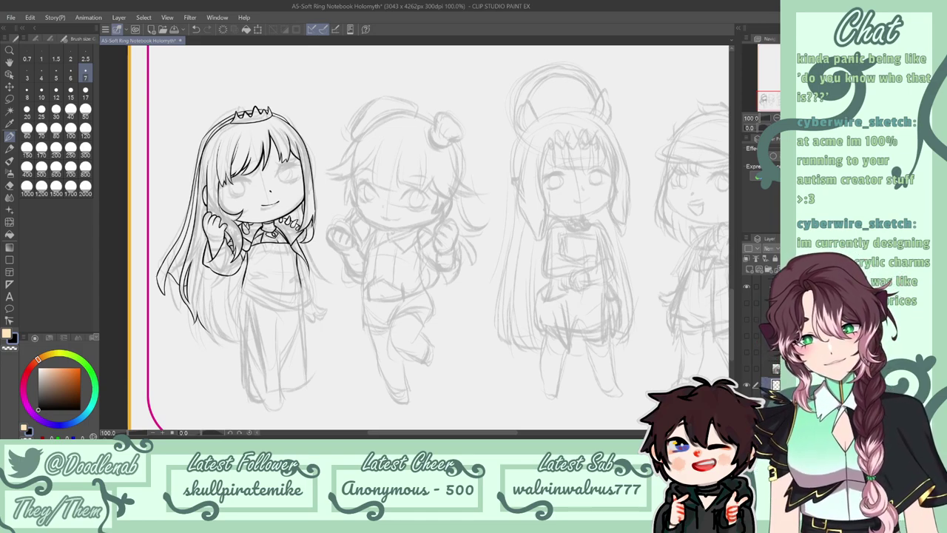
Rework the small pendant and collar detail lines at the leftmost chibi's neck with pen and eraser.
{"action": "key", "text": "ctrl+z"}
{"action": "mouse_move", "coordinate": [263, 225]}
{"action": "left_mouse_down"}
{"action": "mouse_move", "coordinate": [280, 222]}
{"action": "mouse_move", "coordinate": [252, 242]}
{"action": "left_mouse_up"}
{"action": "key", "text": "ctrl+z"}
{"action": "key", "text": "ctrl+z"}
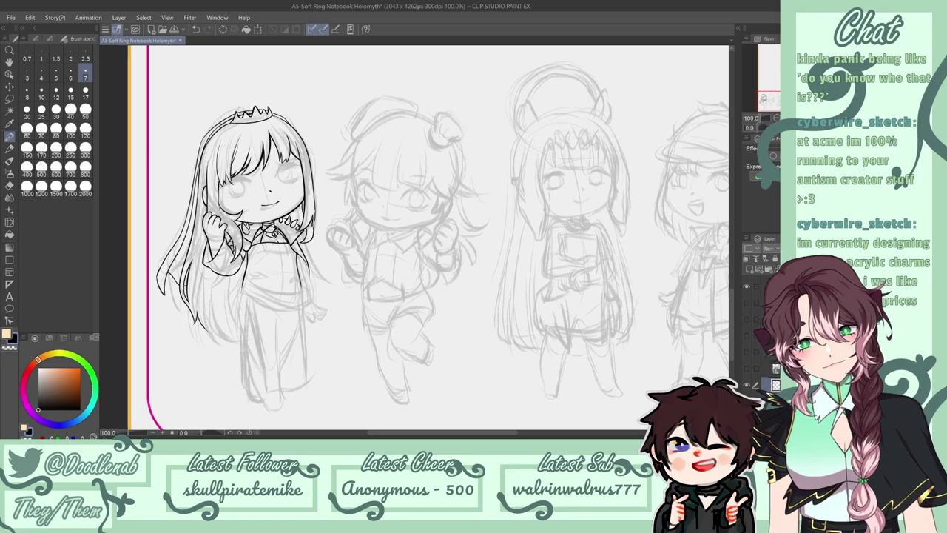
{"action": "key", "text": "e"}
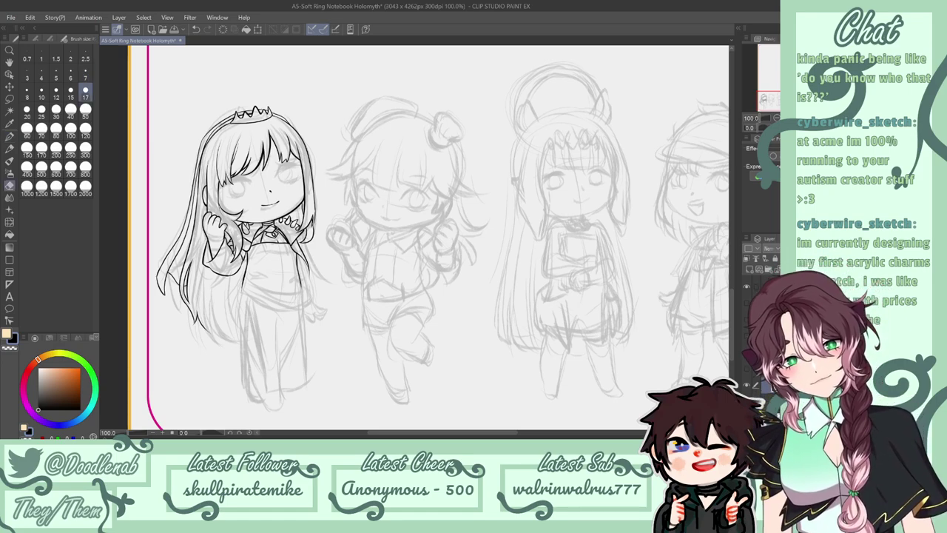
{"action": "key", "text": "p"}
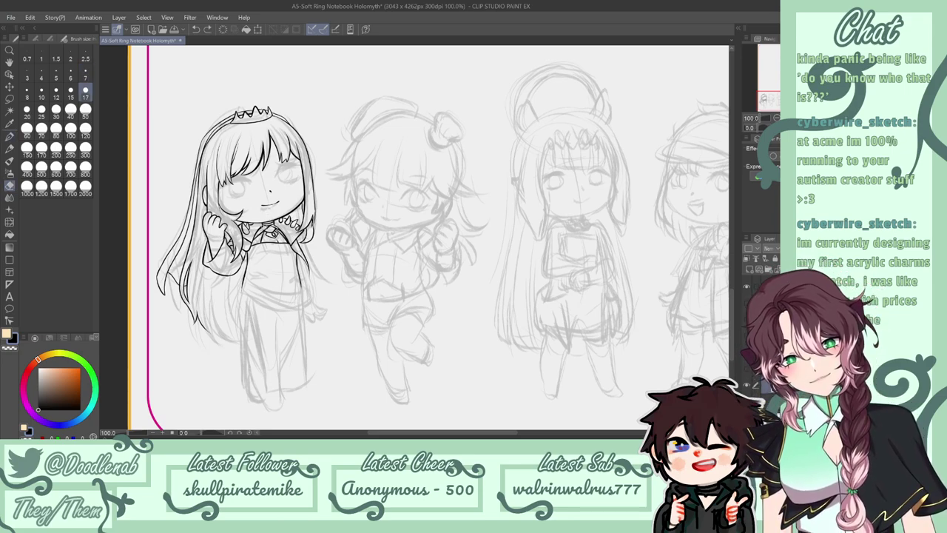
Ink a short crease line across the middle of the leftmost chibi's bodice.
{"action": "key", "text": "p"}
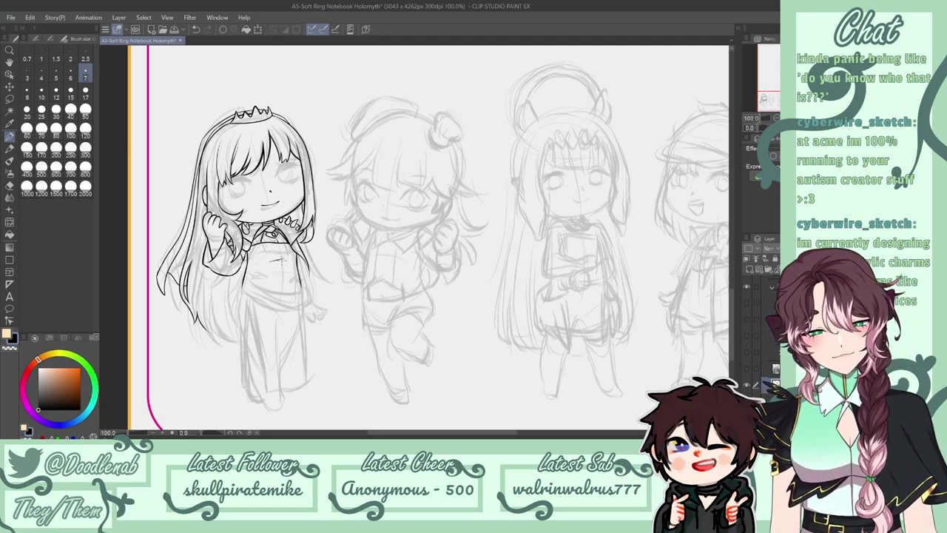
{"action": "key", "text": "ctrl+z"}
{"action": "left_click_drag", "start_coordinate": [277, 261], "coordinate": [286, 263]}
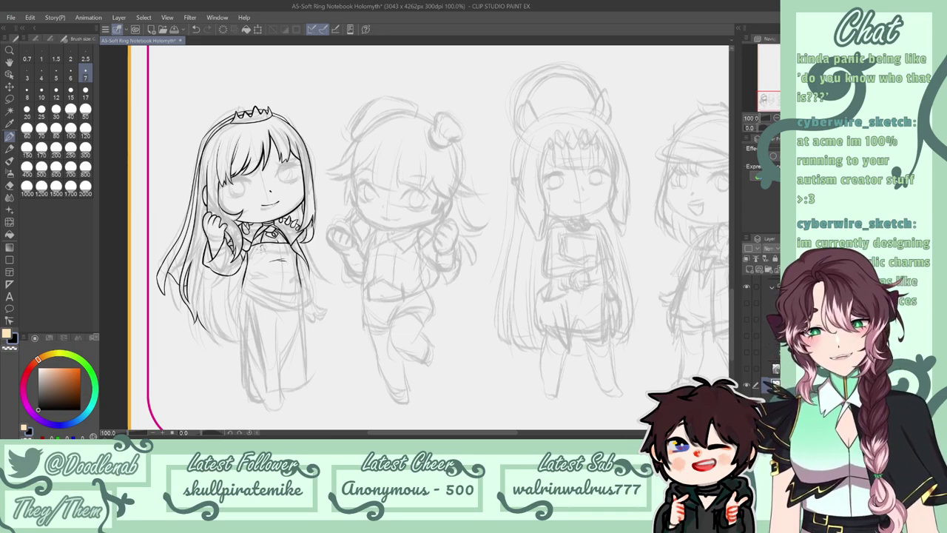
Ink two columns of two small round buttons on the leftmost chibi's bodice and clean up their outlines.
{"action": "left_click_drag", "start_coordinate": [265, 244], "coordinate": [264, 256]}
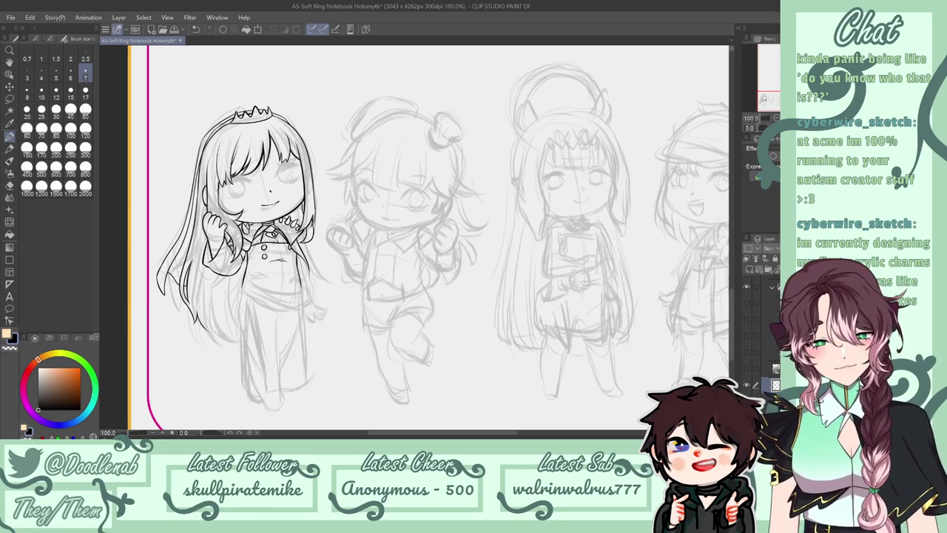
{"action": "left_click_drag", "start_coordinate": [289, 244], "coordinate": [290, 255]}
{"action": "key", "text": "ctrl+z"}
{"action": "key", "text": "ctrl+z"}
{"action": "key", "text": "ctrl+z"}
{"action": "key", "text": "e"}
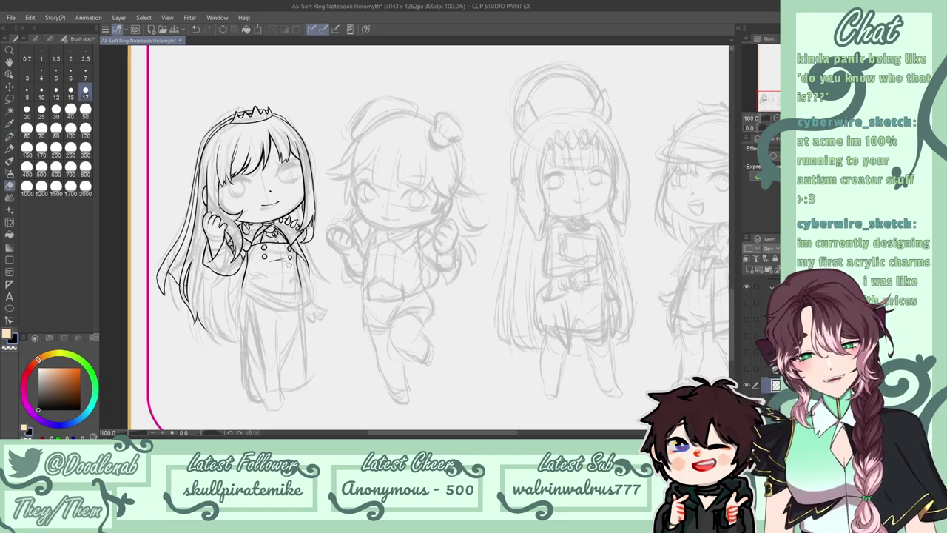
{"action": "key", "text": "p"}
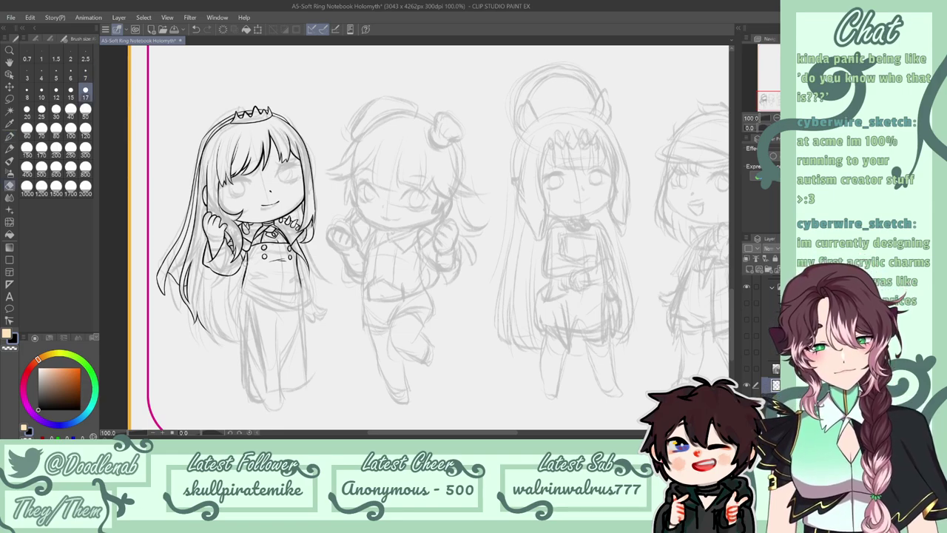
Ink the leftmost chibi's hip curve on the raised-arm side and the long straight skirt edge on the lowered-arm side.
{"action": "left_click_drag", "start_coordinate": [247, 265], "coordinate": [237, 326]}
{"action": "left_click_drag", "start_coordinate": [299, 283], "coordinate": [304, 362]}
{"action": "key", "text": "ctrl+z"}
{"action": "key", "text": "ctrl+z"}
{"action": "left_click_drag", "start_coordinate": [303, 307], "coordinate": [303, 367]}
{"action": "key", "text": "ctrl+z"}
{"action": "key", "text": "ctrl+z"}
{"action": "left_click_drag", "start_coordinate": [303, 311], "coordinate": [302, 356]}
{"action": "key", "text": "ctrl+z"}
{"action": "left_click_drag", "start_coordinate": [303, 313], "coordinate": [305, 379]}
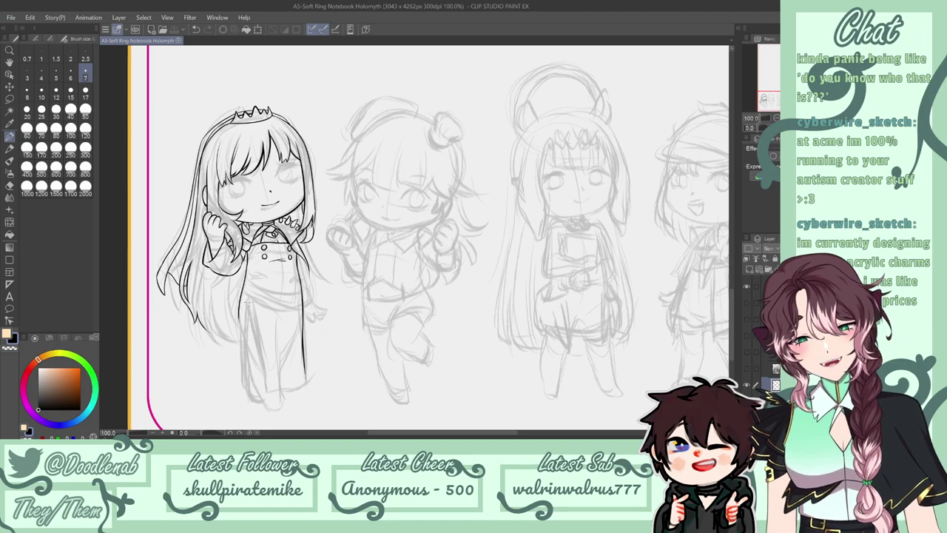
Ink the leftmost chibi's skirt edge on the raised-arm side from the hip down to the hem.
{"action": "left_click_drag", "start_coordinate": [239, 303], "coordinate": [240, 364]}
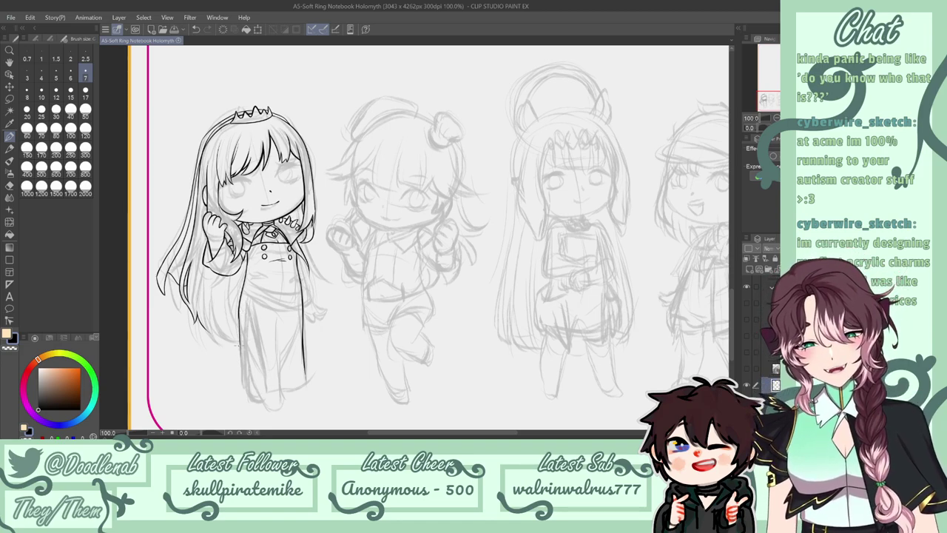
{"action": "key", "text": "ctrl+z"}
{"action": "left_click_drag", "start_coordinate": [239, 314], "coordinate": [236, 390]}
{"action": "key", "text": "ctrl+z"}
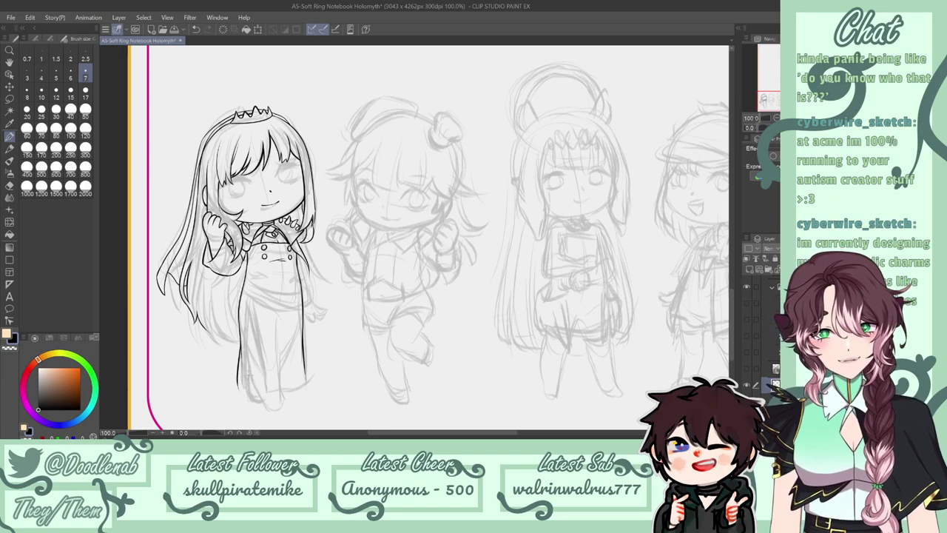
{"action": "key", "text": "ctrl+z"}
{"action": "mouse_move", "coordinate": [237, 383]}
{"action": "left_mouse_down"}
{"action": "mouse_move", "coordinate": [248, 399]}
{"action": "mouse_move", "coordinate": [246, 333]}
{"action": "left_mouse_up"}
{"action": "key", "text": "ctrl+z"}
Ink the two lines of the leftmost chibi's skirt slit, running from below the waist down to the hem.
{"action": "left_click_drag", "start_coordinate": [245, 395], "coordinate": [250, 305]}
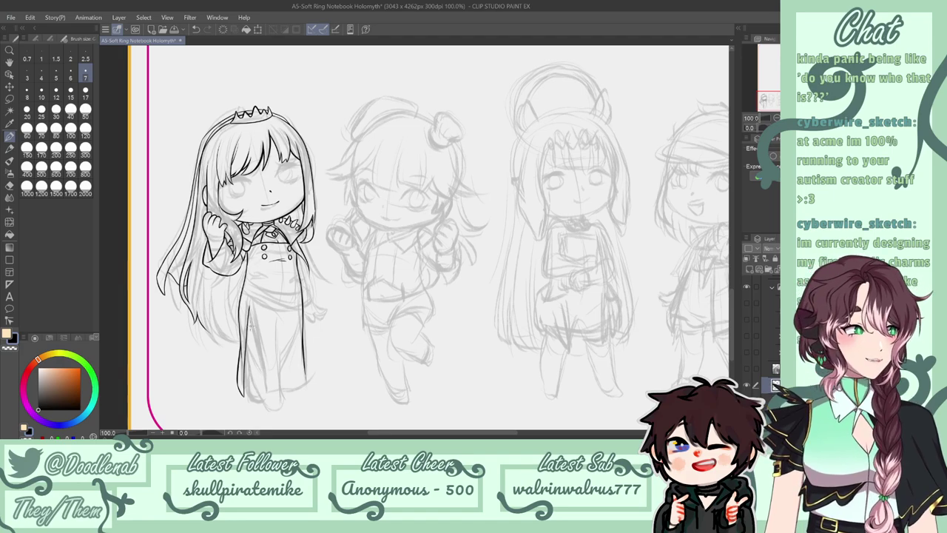
{"action": "left_click_drag", "start_coordinate": [250, 305], "coordinate": [268, 394]}
{"action": "key", "text": "ctrl+z"}
{"action": "key", "text": "ctrl+z"}
{"action": "left_click_drag", "start_coordinate": [250, 305], "coordinate": [268, 397]}
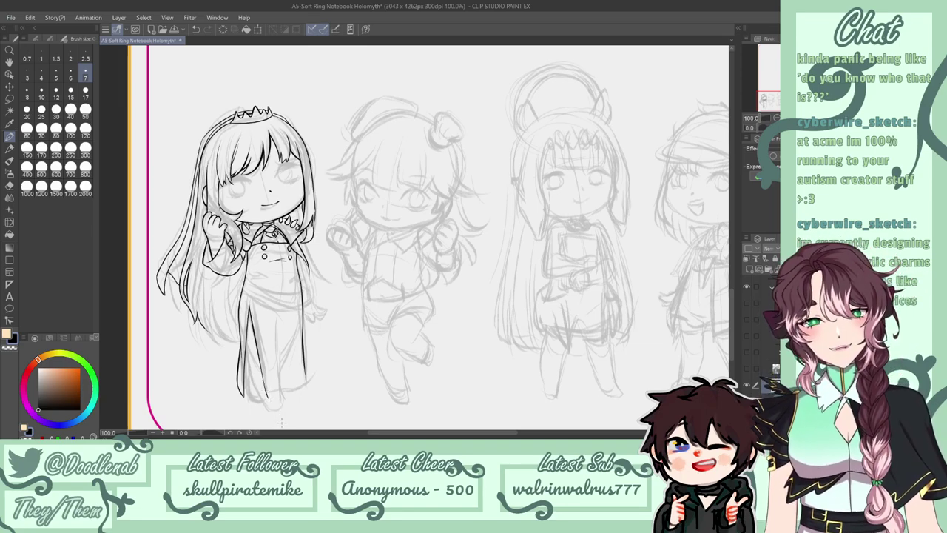
Ink the curved bottom hem of the leftmost chibi's skirt from the slit to the outer edge.
{"action": "left_click_drag", "start_coordinate": [267, 399], "coordinate": [305, 384]}
{"action": "key", "text": "ctrl+z"}
{"action": "key", "text": "ctrl+z"}
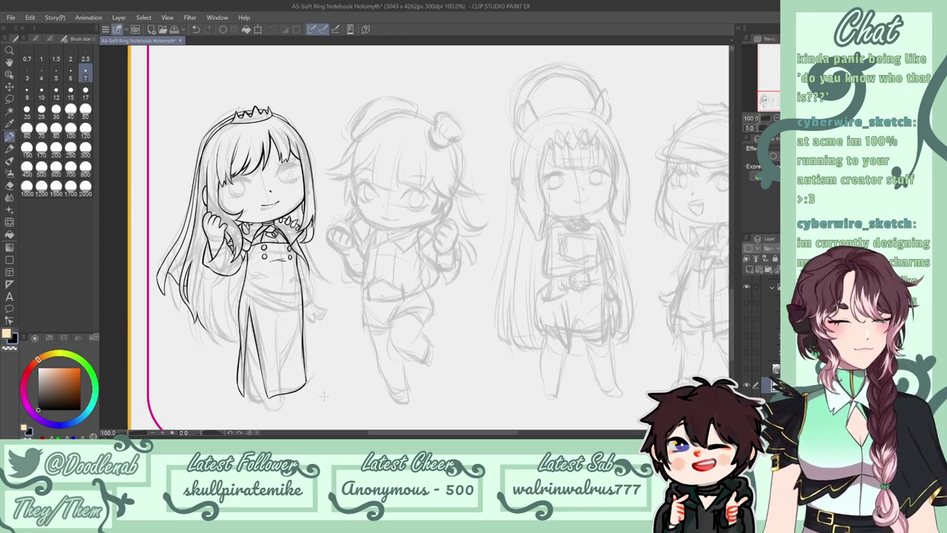
Ink the two curved sash lines wrapping around the leftmost chibi's waist above the skirt.
{"action": "left_click_drag", "start_coordinate": [245, 277], "coordinate": [302, 298]}
{"action": "key", "text": "ctrl+z"}
{"action": "left_click_drag", "start_coordinate": [245, 274], "coordinate": [302, 297]}
{"action": "left_click_drag", "start_coordinate": [247, 293], "coordinate": [279, 308]}
{"action": "key", "text": "ctrl+z"}
{"action": "key", "text": "ctrl+z"}
{"action": "left_click_drag", "start_coordinate": [244, 277], "coordinate": [303, 288]}
{"action": "mouse_move", "coordinate": [242, 287]}
{"action": "left_mouse_down"}
{"action": "mouse_move", "coordinate": [288, 305]}
{"action": "mouse_move", "coordinate": [301, 300]}
{"action": "mouse_move", "coordinate": [251, 296]}
{"action": "mouse_move", "coordinate": [300, 299]}
{"action": "left_mouse_up"}
{"action": "key", "text": "ctrl+z"}
{"action": "key", "text": "ctrl+z"}
{"action": "left_click_drag", "start_coordinate": [243, 283], "coordinate": [303, 301]}
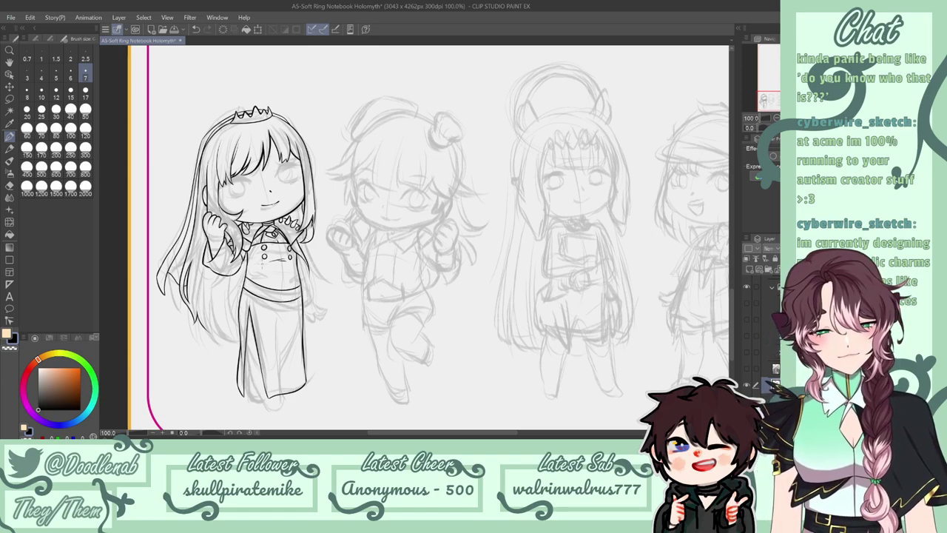
Tidy the ends of the leftmost chibi's waist sash where they meet the dress sides, erasing stray ink and redrawing the joins.
{"action": "key", "text": "e"}
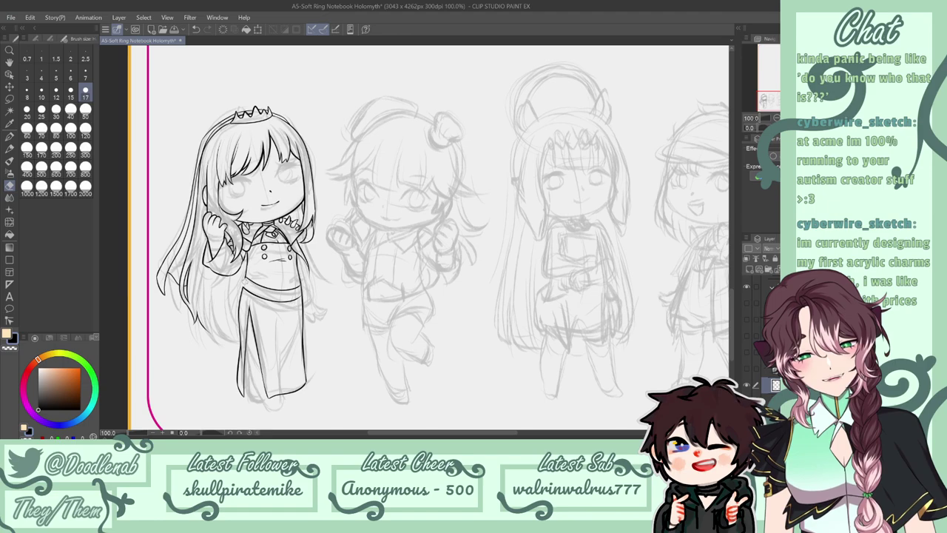
{"action": "key", "text": "p"}
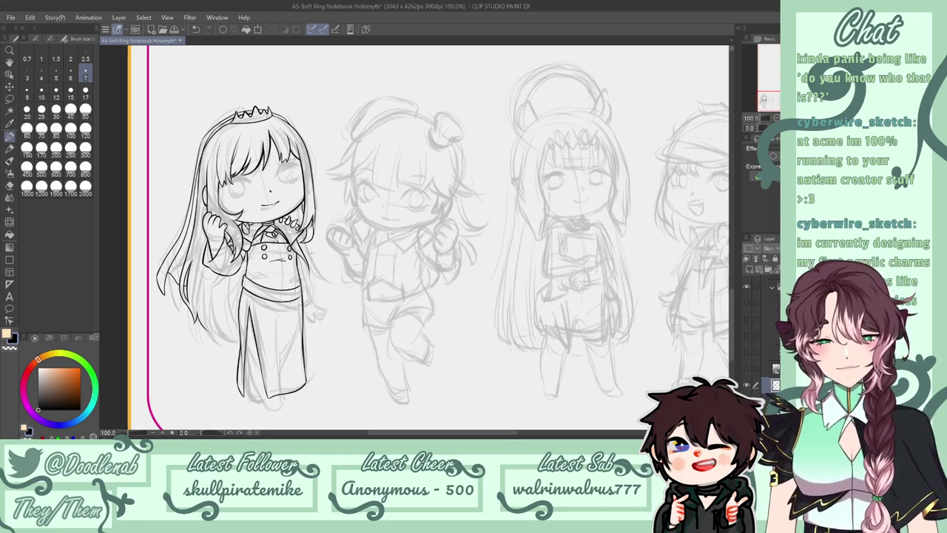
{"action": "key", "text": "e"}
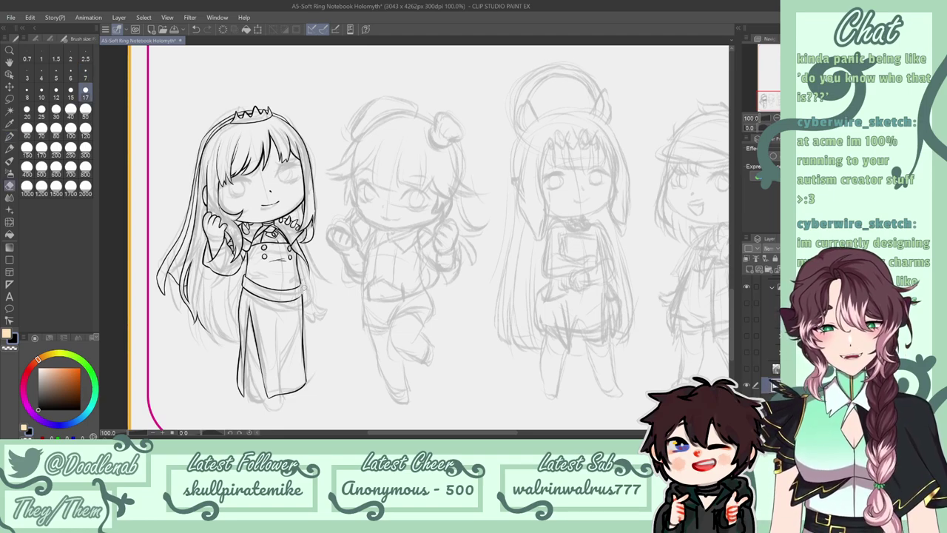
{"action": "key", "text": "p"}
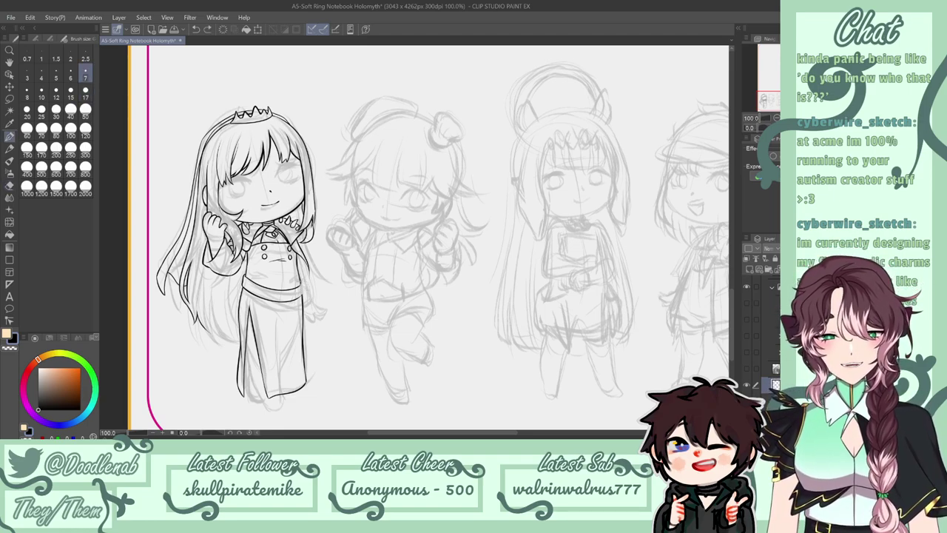
{"action": "key", "text": "ctrl+z"}
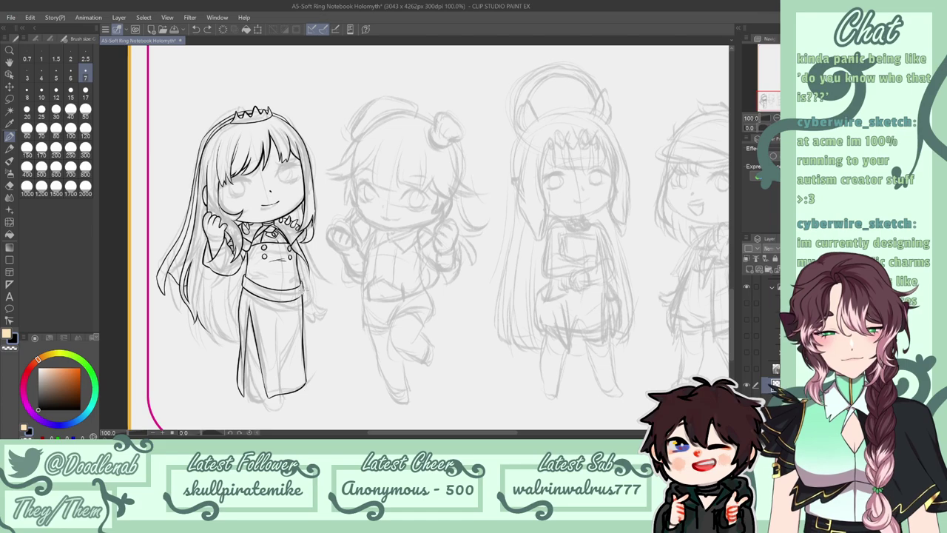
{"action": "left_click_drag", "start_coordinate": [302, 288], "coordinate": [303, 291]}
{"action": "key", "text": "e"}
{"action": "key", "text": "p"}
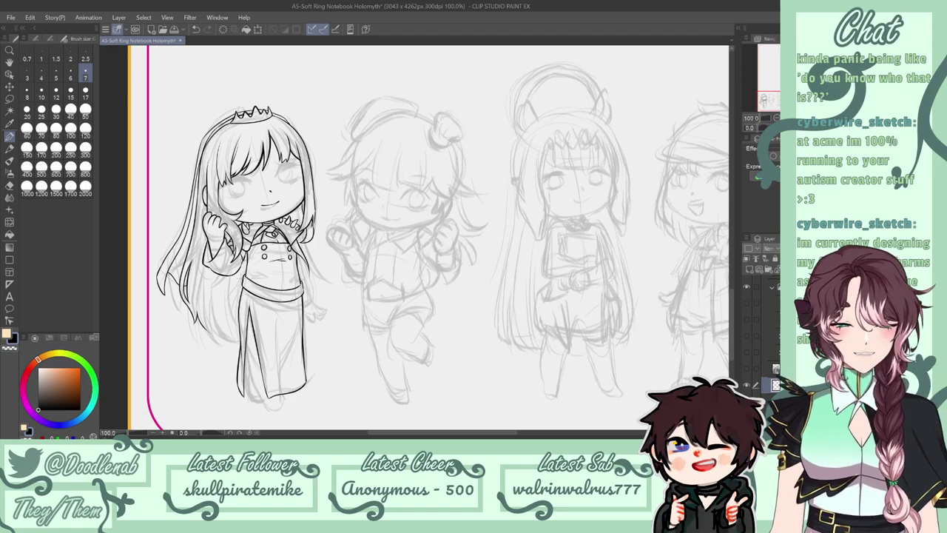
{"action": "key", "text": "e"}
{"action": "left_click_drag", "start_coordinate": [244, 273], "coordinate": [244, 282]}
{"action": "key", "text": "p"}
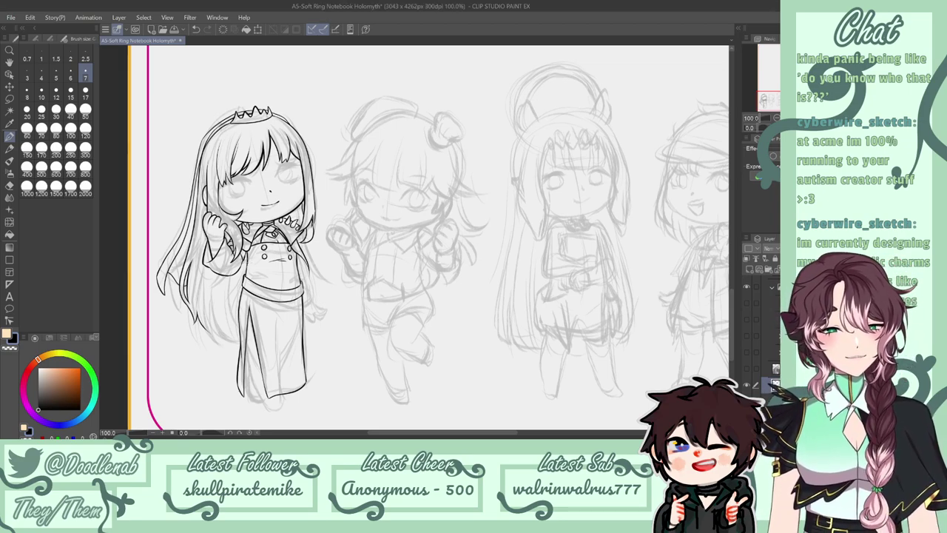
Ink a small scalloped frill line on each side of the leftmost chibi's bodice just above the waist sash.
{"action": "mouse_move", "coordinate": [249, 261]}
{"action": "left_mouse_down"}
{"action": "mouse_move", "coordinate": [265, 271]}
{"action": "mouse_move", "coordinate": [244, 269]}
{"action": "left_mouse_up"}
{"action": "key", "text": "ctrl+z"}
{"action": "key", "text": "ctrl+z"}
{"action": "key", "text": "e"}
{"action": "key", "text": "p"}
{"action": "key", "text": "ctrl+z"}
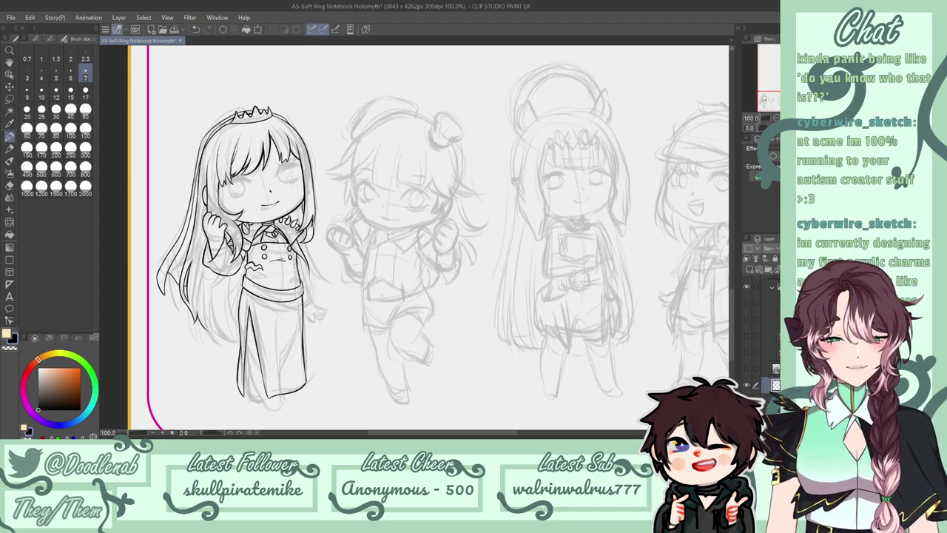
{"action": "left_click_drag", "start_coordinate": [293, 270], "coordinate": [301, 272]}
{"action": "key", "text": "e"}
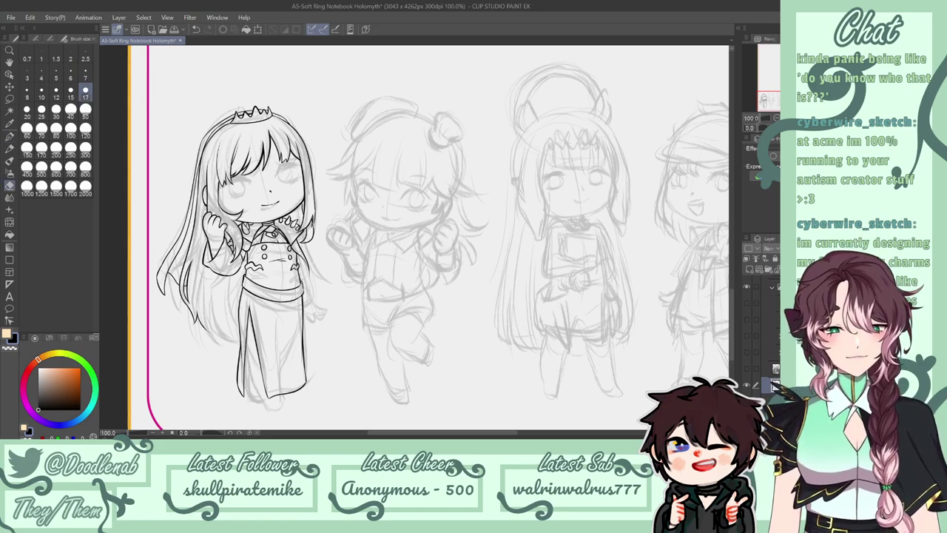
{"action": "key", "text": "p"}
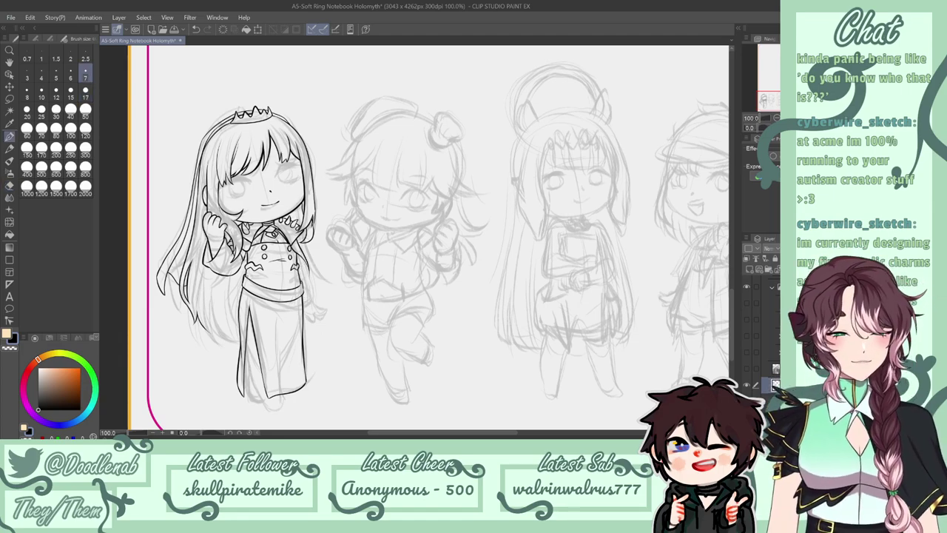
Add a second scalloped line under the frill on both sides of the leftmost chibi's waist, clean it up and save the file.
{"action": "left_click_drag", "start_coordinate": [244, 269], "coordinate": [246, 276]}
{"action": "key", "text": "e"}
{"action": "key", "text": "p"}
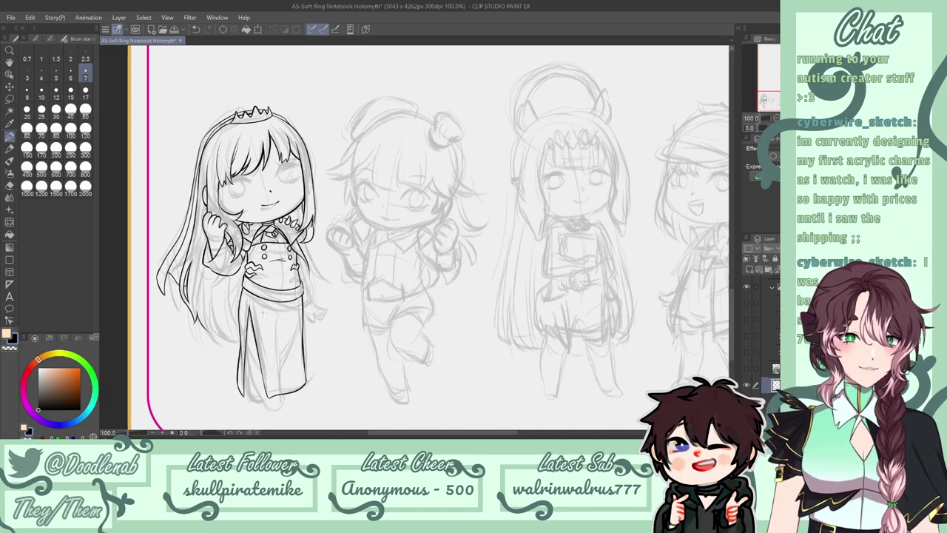
{"action": "key", "text": "ctrl+z"}
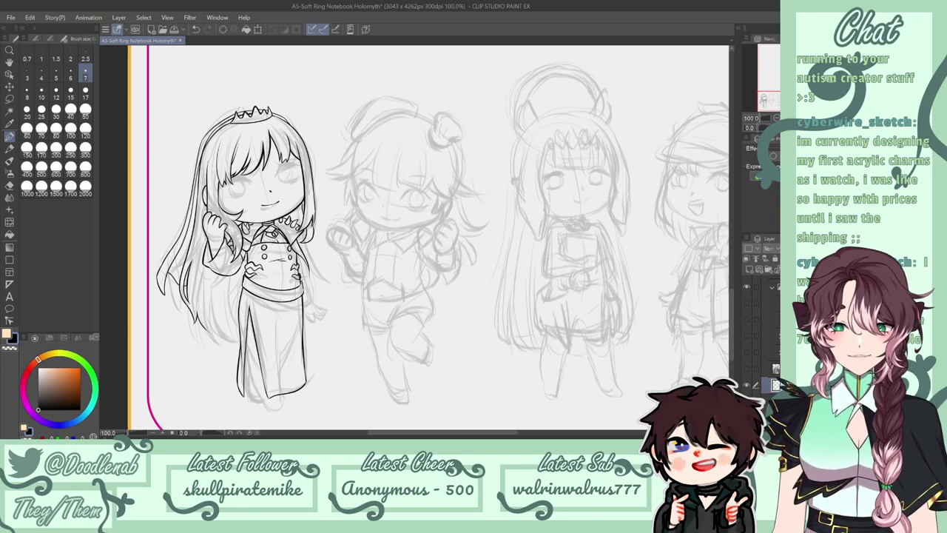
{"action": "key", "text": "e"}
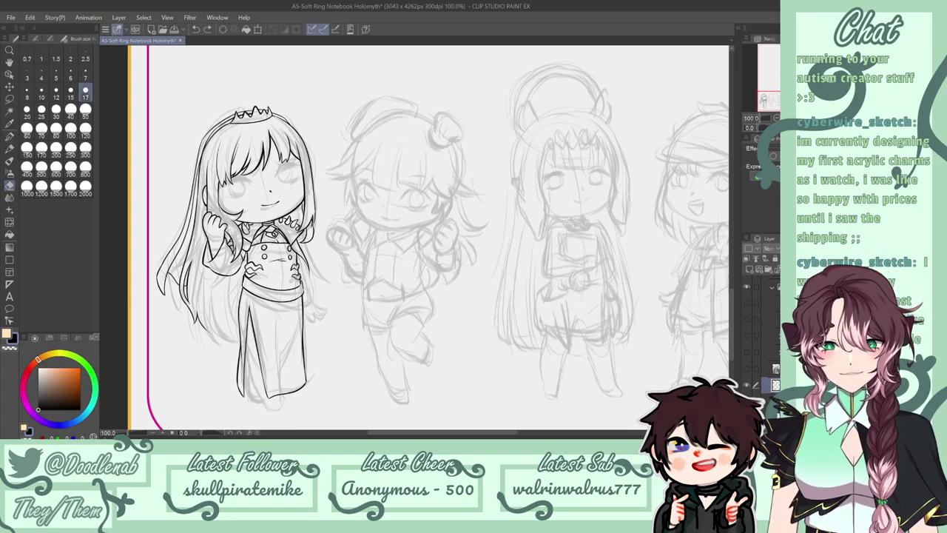
{"action": "key", "text": "p"}
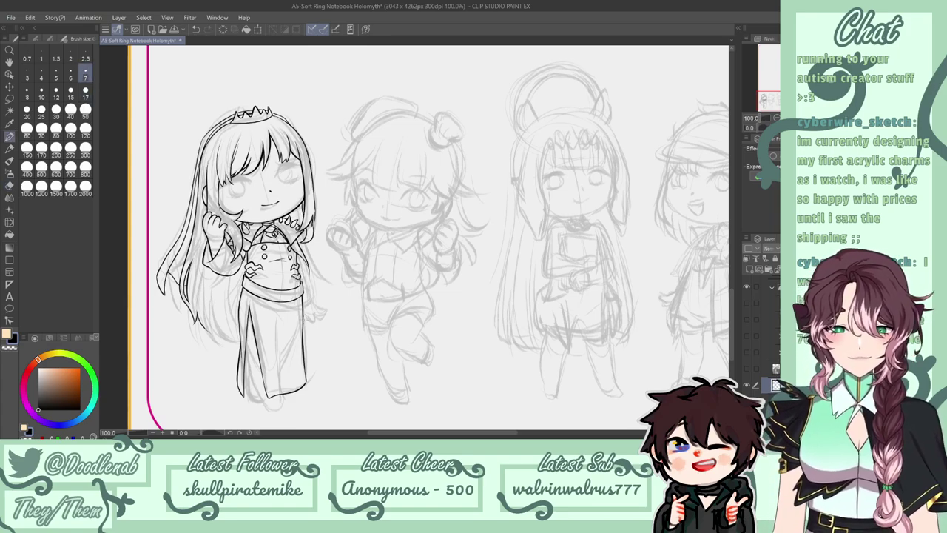
{"action": "key", "text": "ctrl+s"}
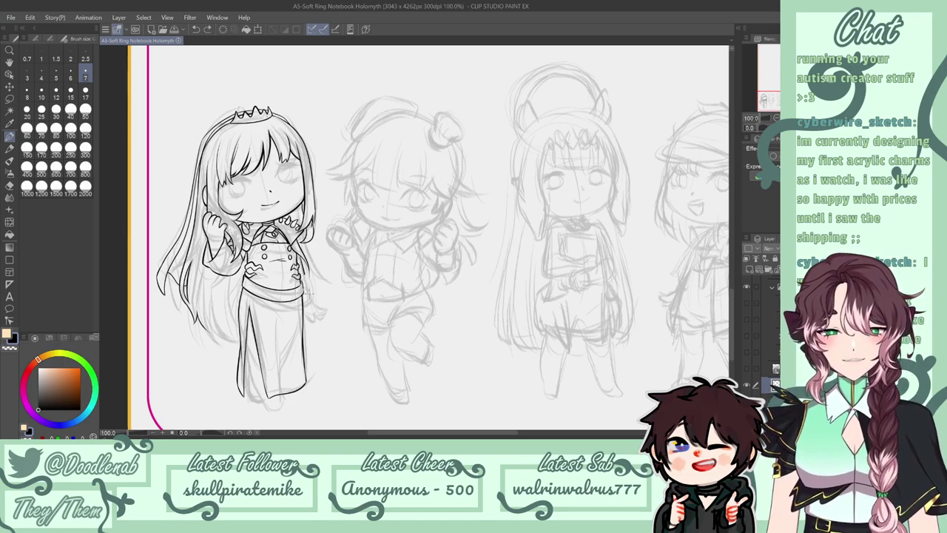
Ink the leftmost chibi's lowered forearm and the outline of the outstretched hand beside the skirt.
{"action": "key", "text": "ctrl+z"}
{"action": "mouse_move", "coordinate": [301, 258]}
{"action": "left_mouse_down"}
{"action": "mouse_move", "coordinate": [314, 302]}
{"action": "mouse_move", "coordinate": [311, 290]}
{"action": "left_mouse_up"}
{"action": "key", "text": "ctrl+z"}
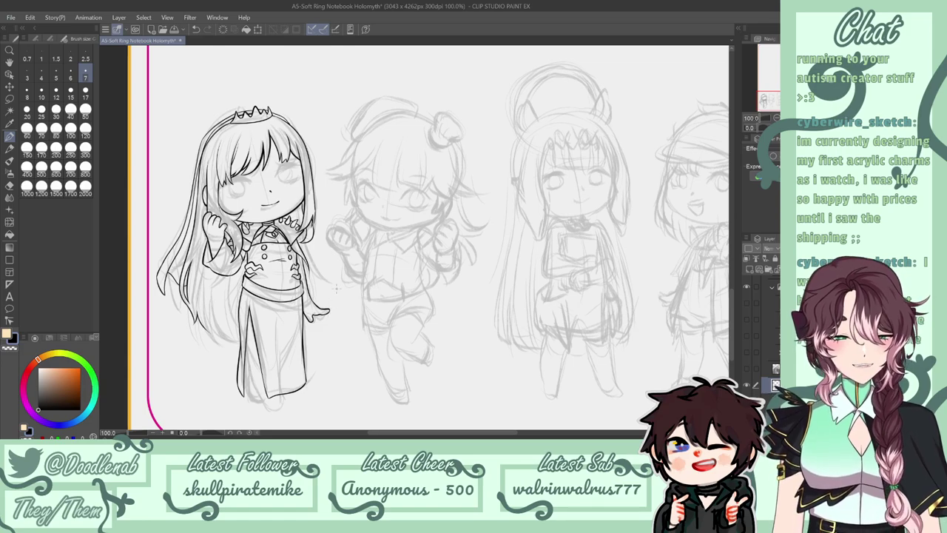
Refine the fingers of the leftmost chibi's lowered hand by erasing stray ink and redrawing their lower outline.
{"action": "key", "text": "e"}
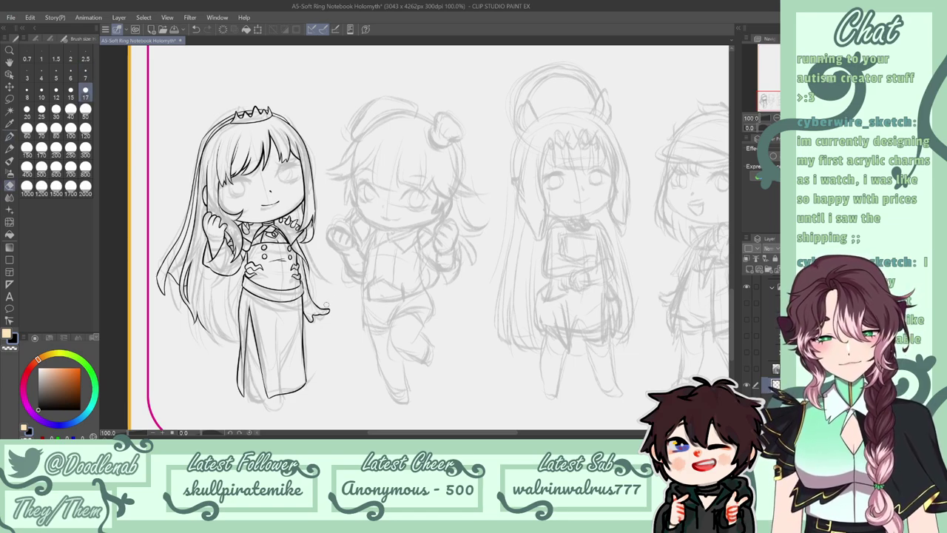
{"action": "key", "text": "p"}
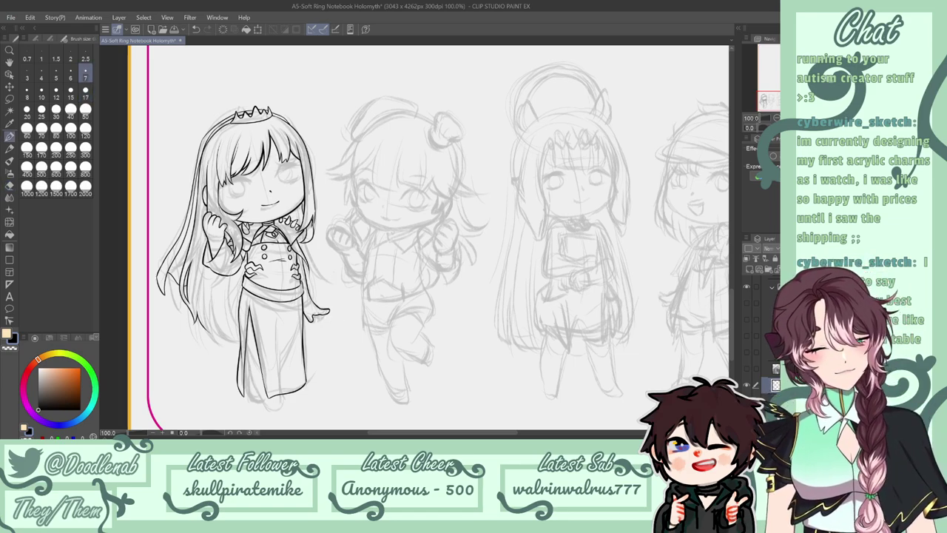
{"action": "key", "text": "ctrl+z"}
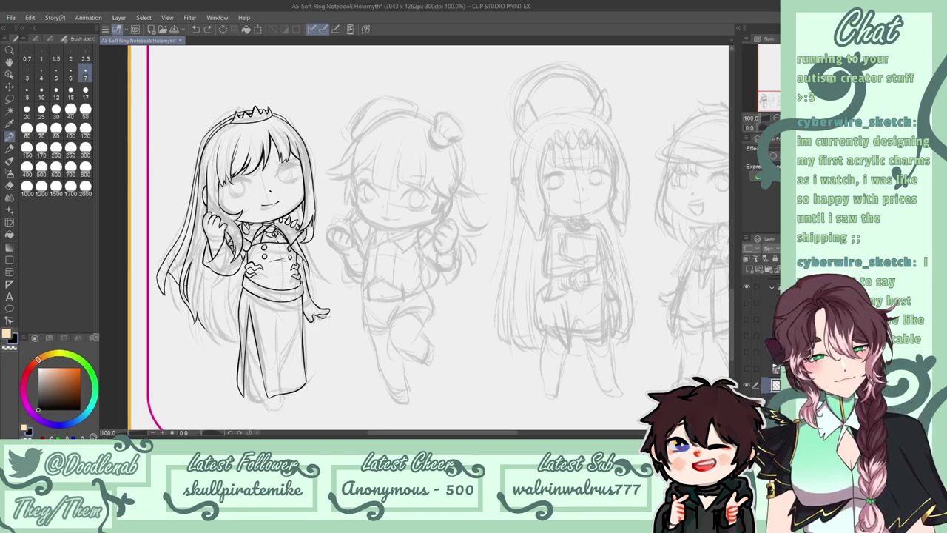
{"action": "left_click_drag", "start_coordinate": [317, 319], "coordinate": [328, 316]}
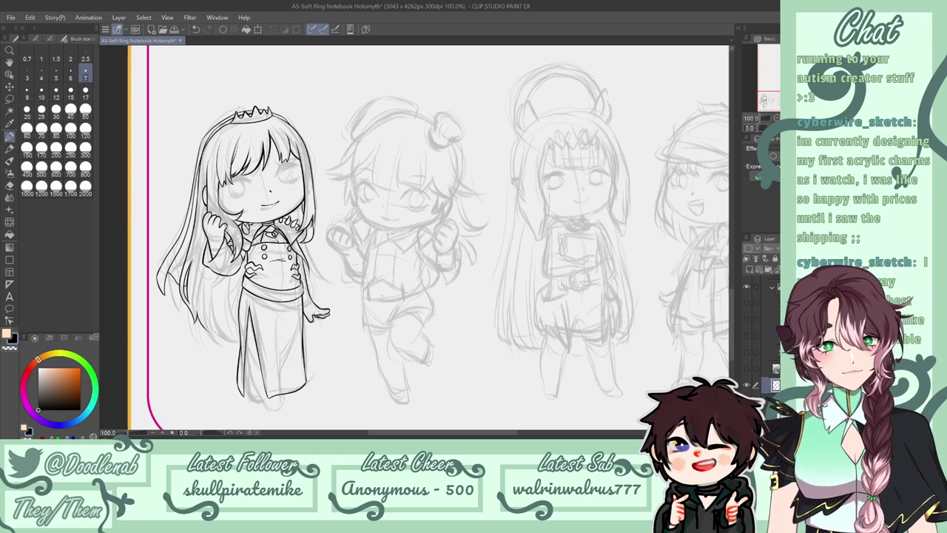
Redraw the short ink line along the underside of the leftmost chibi's outstretched lowered hand.
{"action": "key", "text": "ctrl+z"}
{"action": "left_click_drag", "start_coordinate": [313, 319], "coordinate": [320, 314]}
{"action": "key", "text": "ctrl+z"}
{"action": "key", "text": "ctrl+y"}
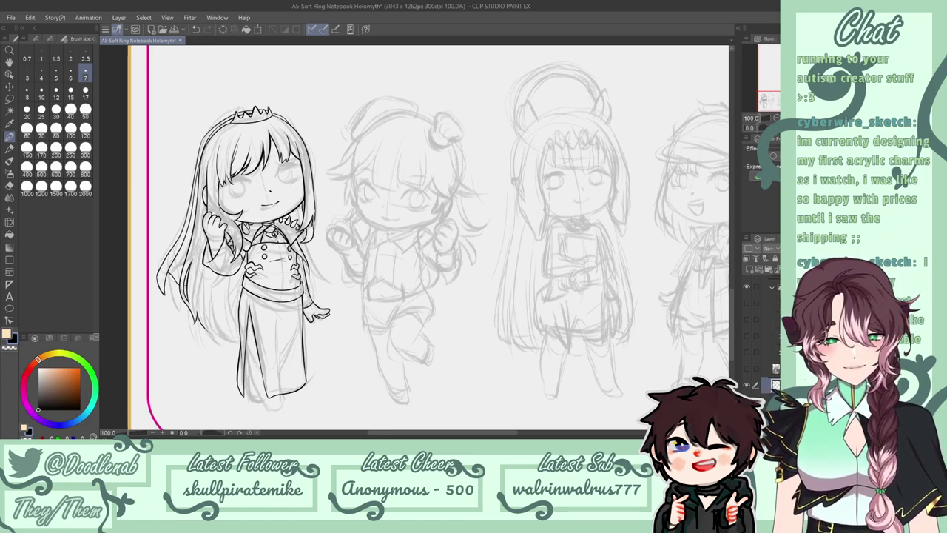
Rework the ink line of the leftmost chibi's lowered forearm beside the waist frill.
{"action": "mouse_move", "coordinate": [300, 285]}
{"action": "left_mouse_down"}
{"action": "mouse_move", "coordinate": [311, 289]}
{"action": "mouse_move", "coordinate": [304, 299]}
{"action": "left_mouse_up"}
{"action": "key", "text": "ctrl+z"}
{"action": "key", "text": "ctrl+z"}
{"action": "key", "text": "ctrl+z"}
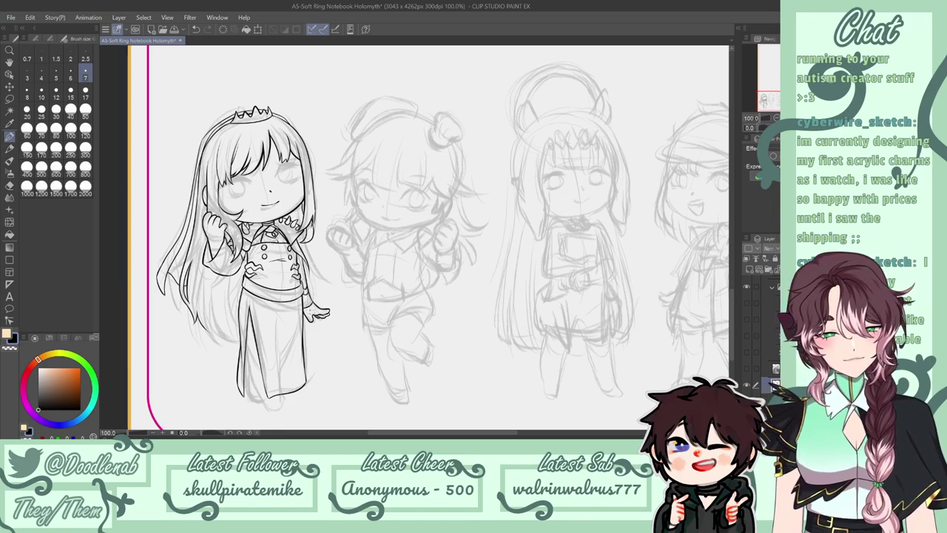
{"action": "key", "text": "ctrl+z"}
{"action": "left_click_drag", "start_coordinate": [306, 272], "coordinate": [309, 281]}
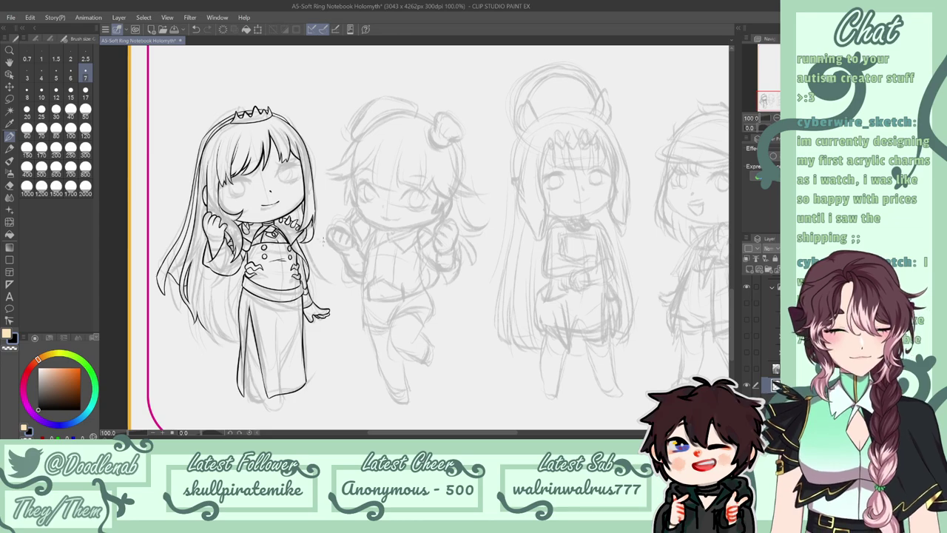
Ink the long drape with a ragged hem hanging behind the leftmost chibi's skirt, below the raised arm, and clean up its line.
{"action": "left_click_drag", "start_coordinate": [220, 276], "coordinate": [200, 346]}
{"action": "key", "text": "ctrl+z"}
{"action": "mouse_move", "coordinate": [217, 284]}
{"action": "left_mouse_down"}
{"action": "mouse_move", "coordinate": [196, 373]}
{"action": "mouse_move", "coordinate": [196, 355]}
{"action": "mouse_move", "coordinate": [212, 387]}
{"action": "mouse_move", "coordinate": [212, 378]}
{"action": "mouse_move", "coordinate": [228, 388]}
{"action": "mouse_move", "coordinate": [235, 366]}
{"action": "left_mouse_up"}
{"action": "key", "text": "e"}
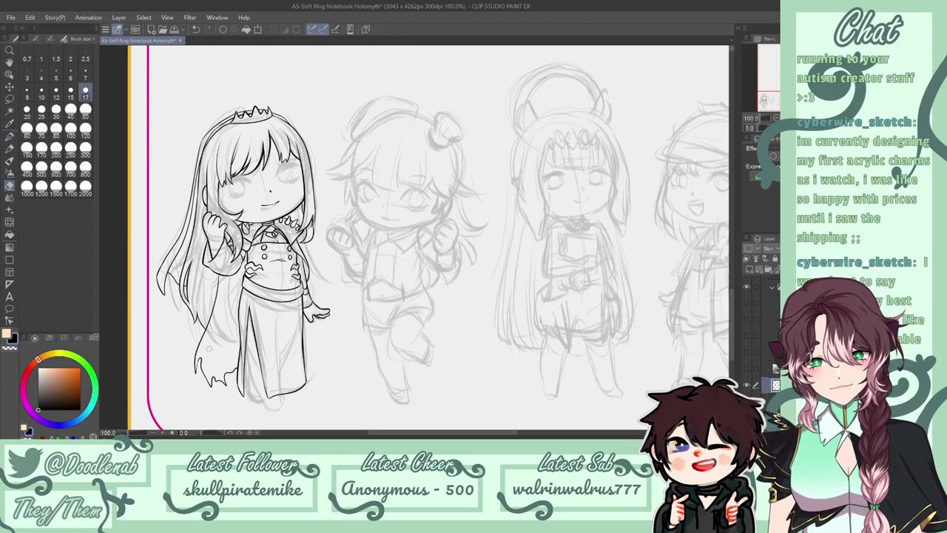
{"action": "key", "text": "p"}
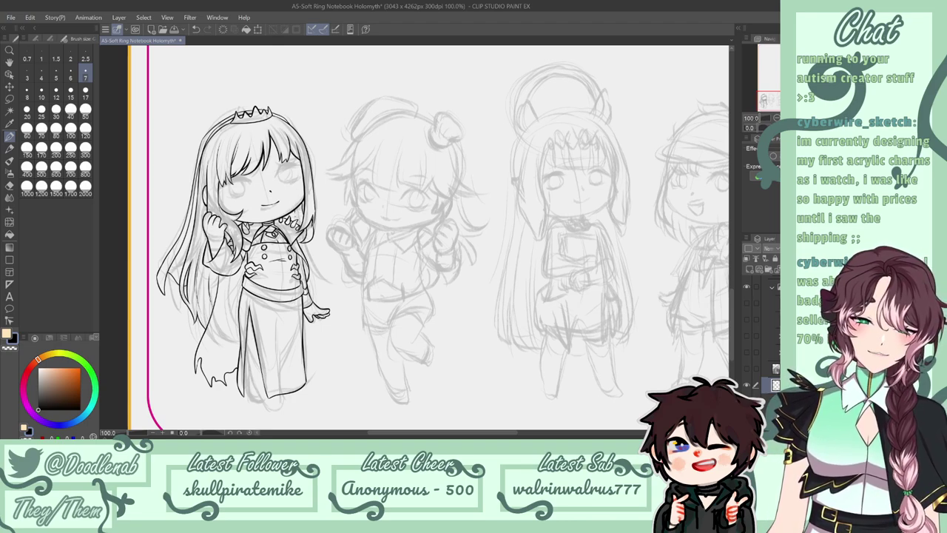
Ink the hair lock falling from the leftmost chibi's shoulder along the outer side of the lowered arm.
{"action": "left_click_drag", "start_coordinate": [304, 203], "coordinate": [317, 279]}
{"action": "key", "text": "ctrl+z"}
{"action": "key", "text": "ctrl+z"}
{"action": "key", "text": "ctrl+z"}
{"action": "left_click_drag", "start_coordinate": [307, 243], "coordinate": [316, 265]}
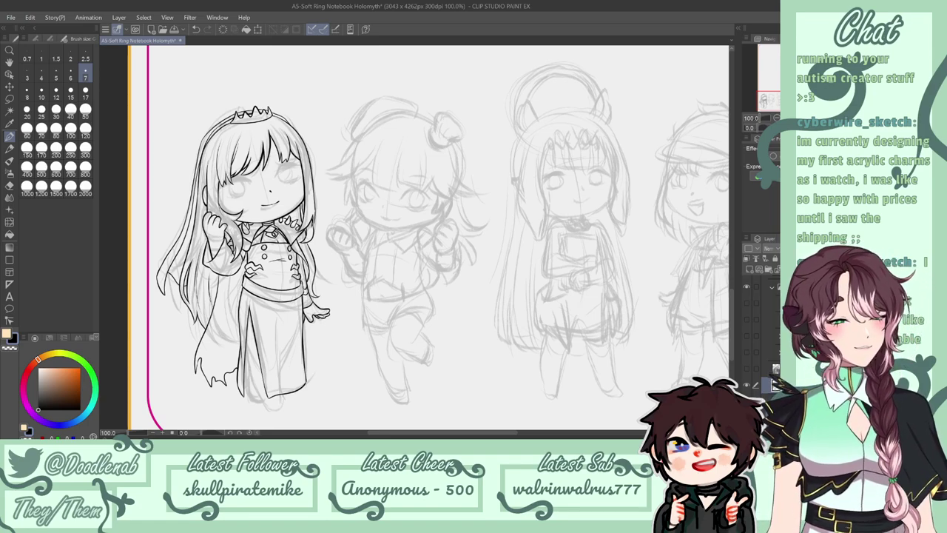
Ink the upper fold line of the skirt slit just below the belt on the crowned chibi character.
{"action": "left_click_drag", "start_coordinate": [247, 292], "coordinate": [262, 347]}
{"action": "key", "text": "ctrl+z"}
{"action": "key", "text": "ctrl+z"}
{"action": "key", "text": "ctrl+z"}
{"action": "left_click_drag", "start_coordinate": [250, 305], "coordinate": [258, 342]}
{"action": "key", "text": "ctrl+z"}
{"action": "left_click_drag", "start_coordinate": [250, 304], "coordinate": [264, 355]}
{"action": "key", "text": "ctrl+z"}
{"action": "key", "text": "e"}
{"action": "key", "text": "p"}
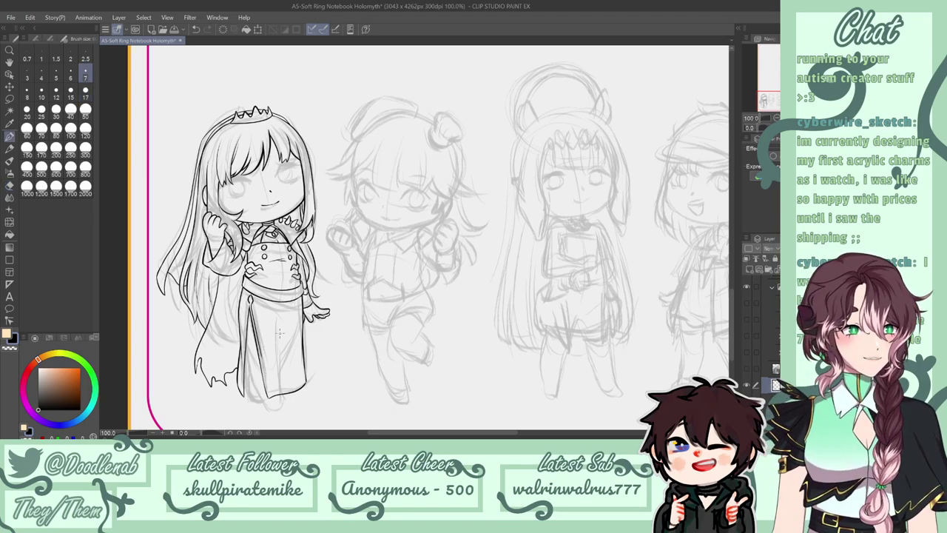
Ink the curved hem of the skirt's front panel, sweeping from the slit down to the lower right edge.
{"action": "left_click_drag", "start_coordinate": [262, 346], "coordinate": [284, 390]}
{"action": "key", "text": "ctrl+z"}
{"action": "left_click_drag", "start_coordinate": [261, 353], "coordinate": [284, 389]}
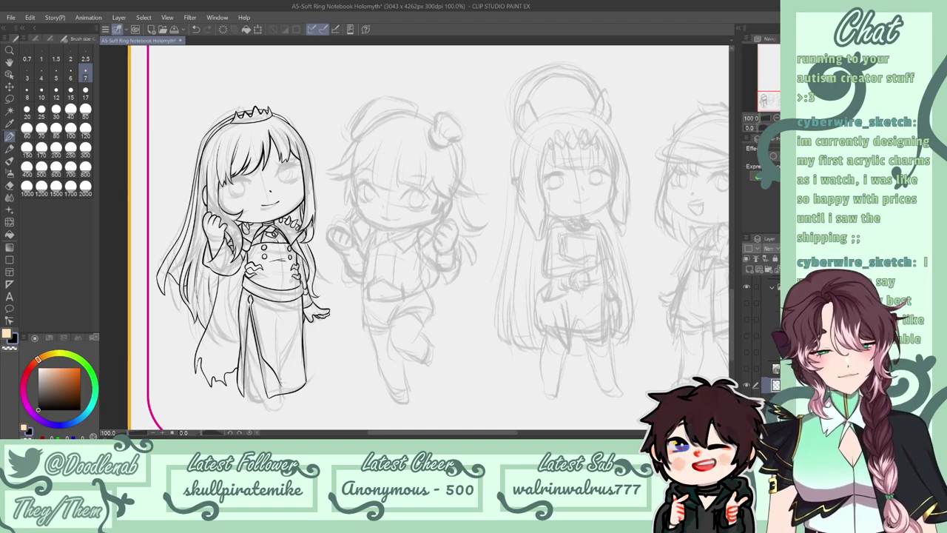
{"action": "left_click_drag", "start_coordinate": [286, 386], "coordinate": [310, 361]}
{"action": "key", "text": "ctrl+z"}
{"action": "left_click_drag", "start_coordinate": [282, 391], "coordinate": [305, 358]}
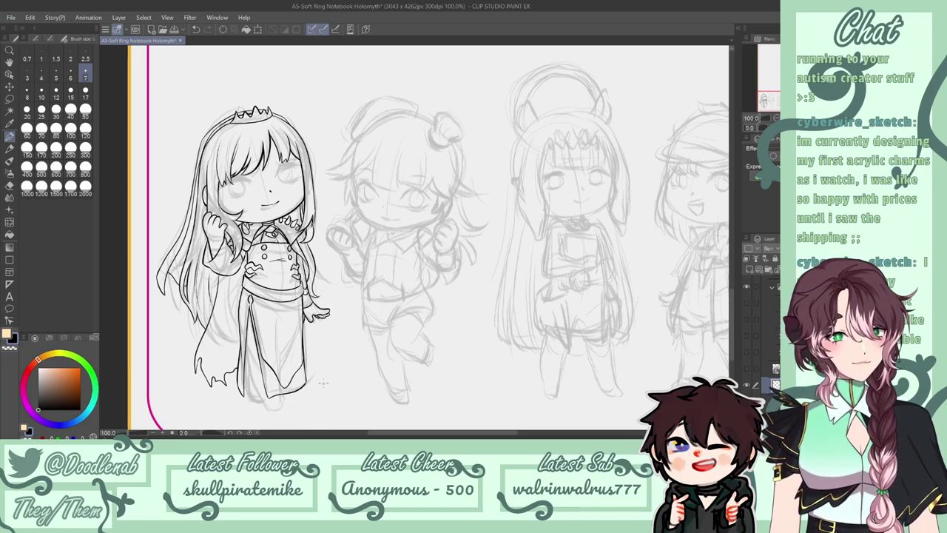
Refine the inner lines of the skirt slit along the leg and save the drawing.
{"action": "key", "text": "ctrl+z"}
{"action": "left_click_drag", "start_coordinate": [251, 302], "coordinate": [245, 338]}
{"action": "key", "text": "ctrl+z"}
{"action": "key", "text": "ctrl+z"}
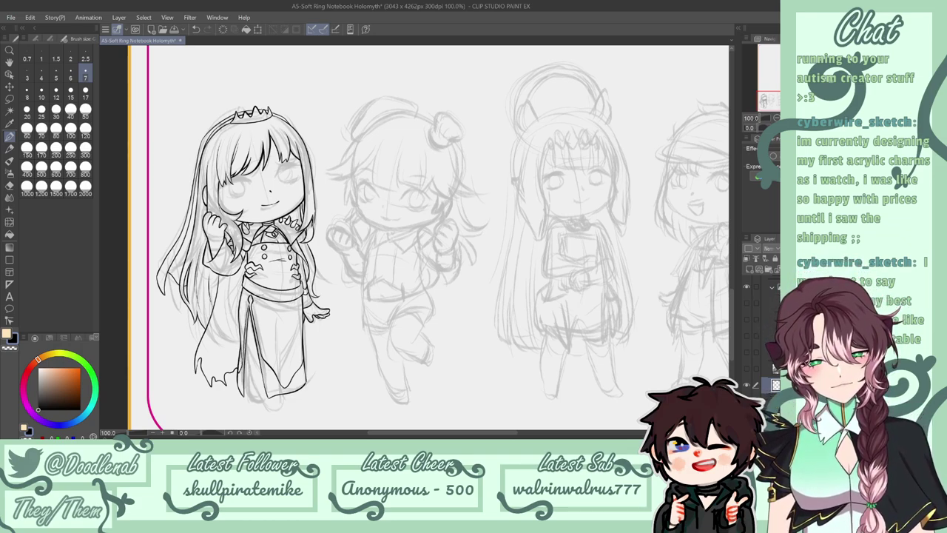
{"action": "key", "text": "e"}
{"action": "key", "text": "p"}
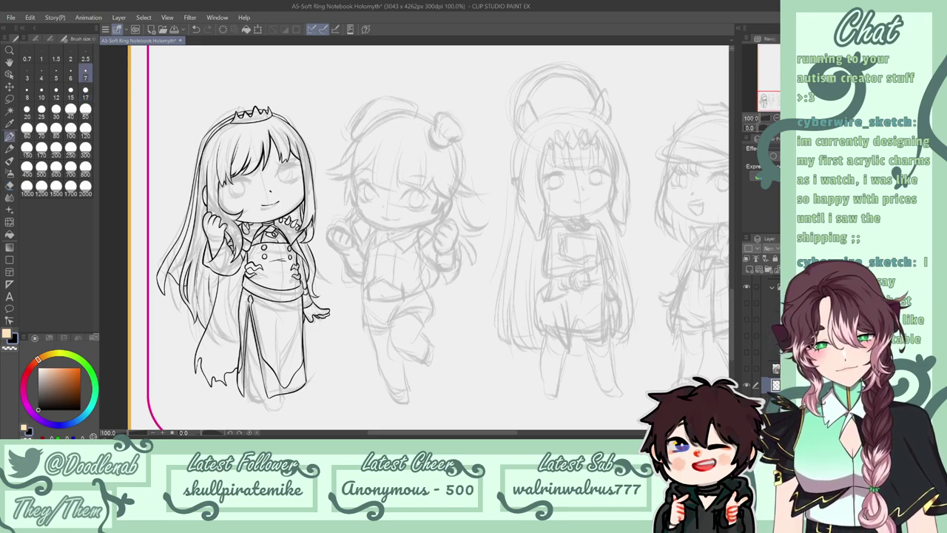
{"action": "key", "text": "ctrl+z"}
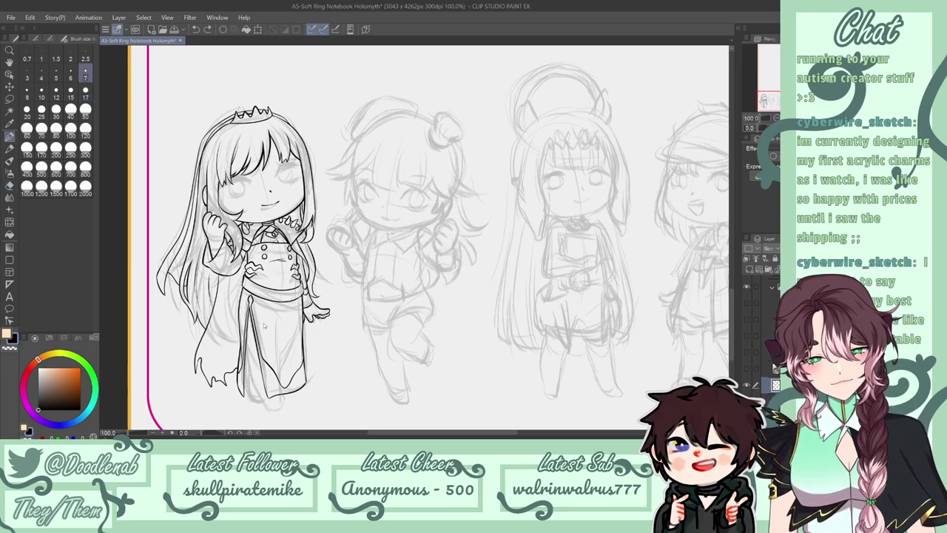
{"action": "key", "text": "ctrl+s"}
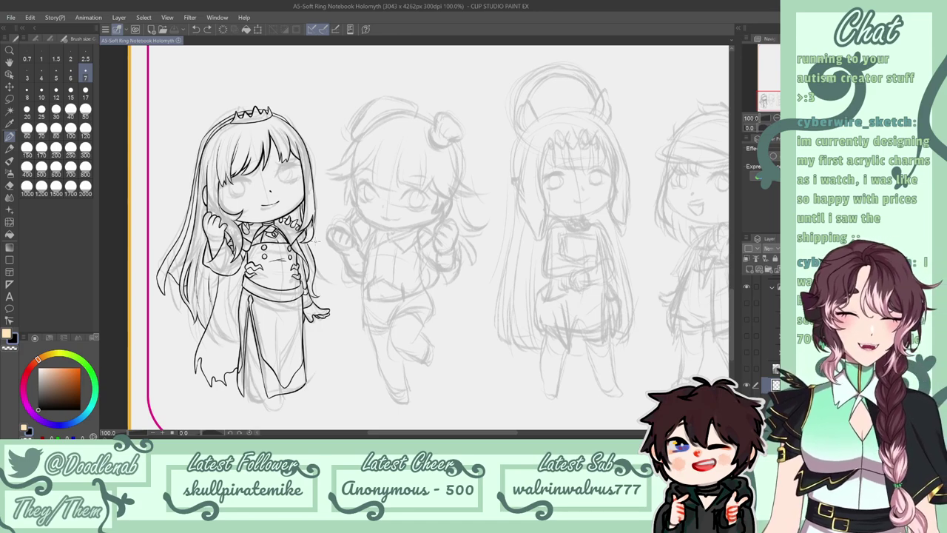
Refine the line art of the belt's right end at the crowned character's hip.
{"action": "left_click_drag", "start_coordinate": [299, 287], "coordinate": [291, 301]}
{"action": "key", "text": "ctrl+z"}
{"action": "key", "text": "ctrl+z"}
{"action": "left_click_drag", "start_coordinate": [299, 283], "coordinate": [301, 296]}
{"action": "key", "text": "ctrl+z"}
{"action": "key", "text": "ctrl+z"}
{"action": "key", "text": "e"}
{"action": "key", "text": "p"}
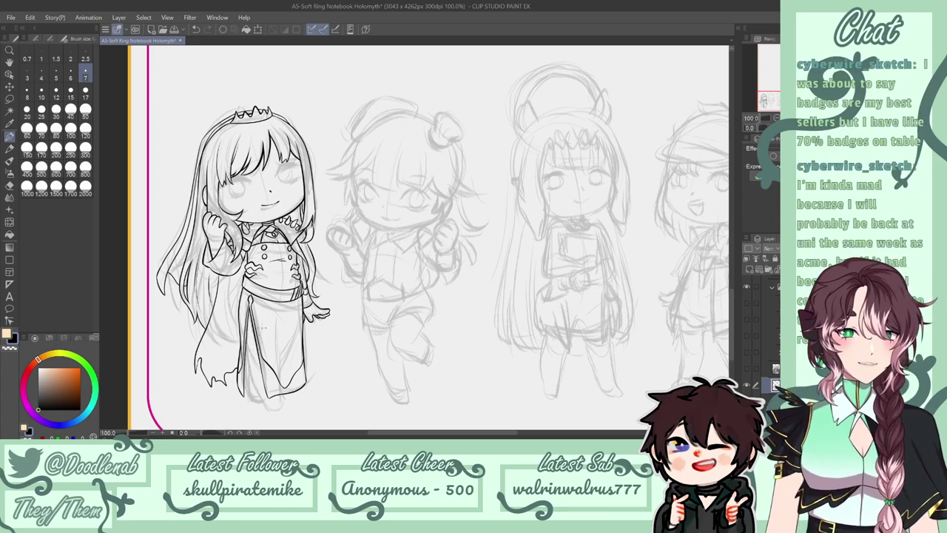
Ink the crowned character's leg down to the rounded shoe below the hem, and try a band line across the thigh.
{"action": "mouse_move", "coordinate": [245, 340]}
{"action": "left_mouse_down"}
{"action": "mouse_move", "coordinate": [263, 404]}
{"action": "mouse_move", "coordinate": [277, 412]}
{"action": "left_mouse_up"}
{"action": "key", "text": "ctrl+z"}
{"action": "left_click_drag", "start_coordinate": [282, 395], "coordinate": [284, 406]}
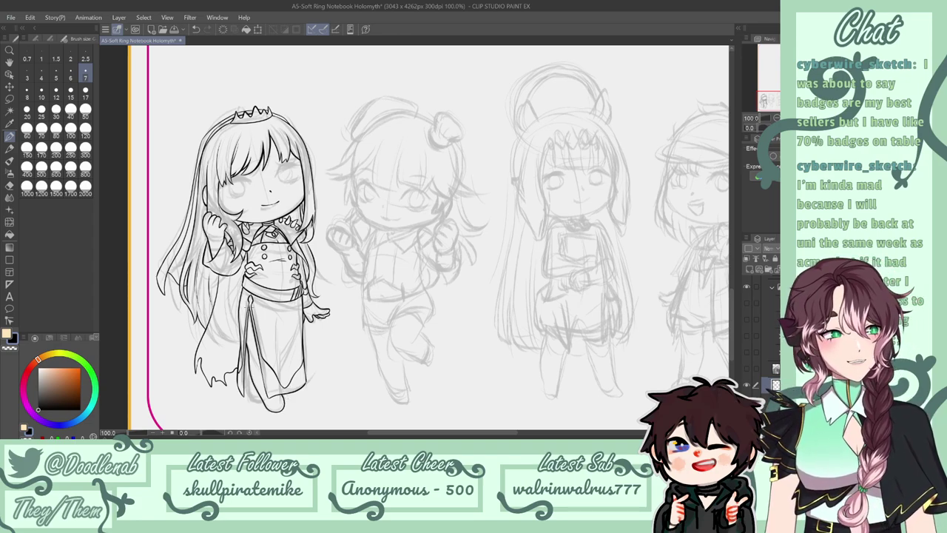
{"action": "left_click_drag", "start_coordinate": [247, 327], "coordinate": [257, 338]}
{"action": "key", "text": "ctrl+z"}
{"action": "key", "text": "ctrl+z"}
{"action": "key", "text": "ctrl+z"}
{"action": "key", "text": "ctrl+z"}
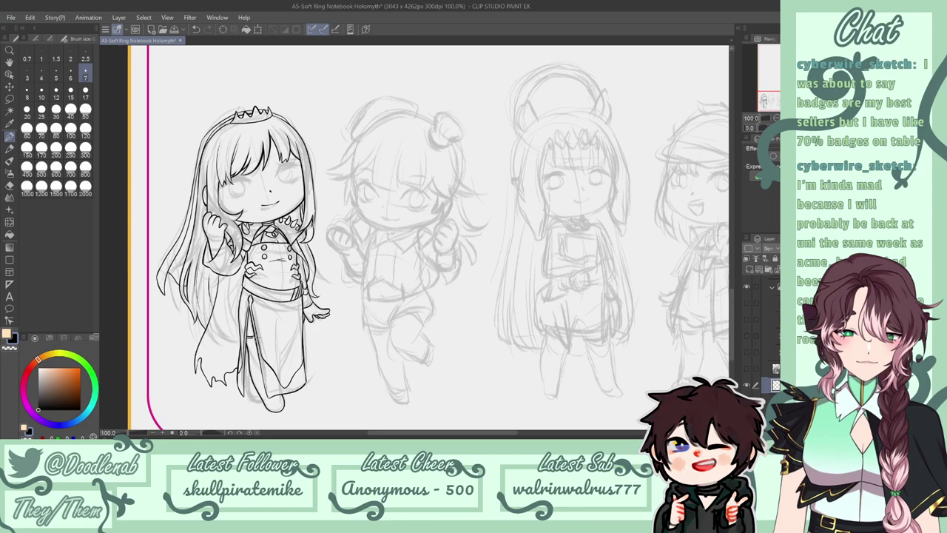
Ink the top of the ornament hanging from the right side of the belt with short strokes and a small bead.
{"action": "key", "text": "ctrl+z"}
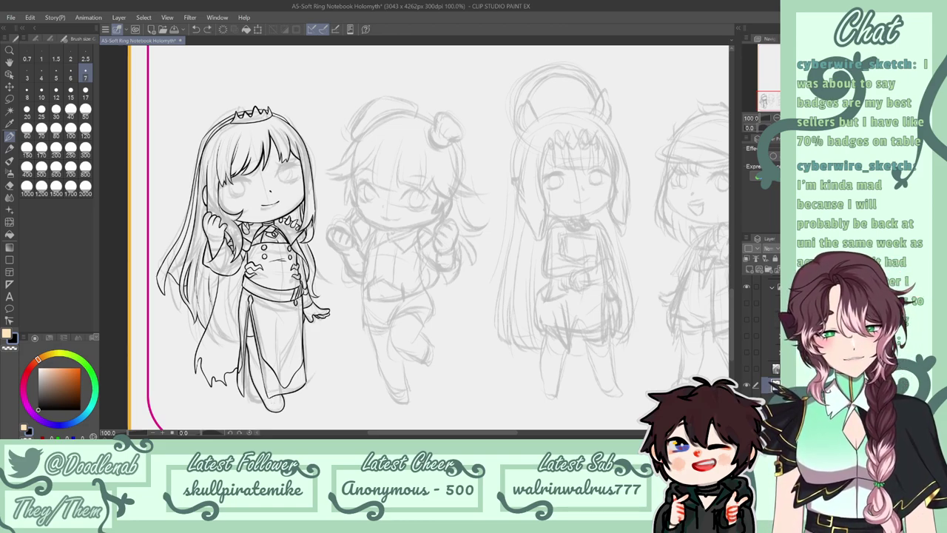
{"action": "left_click_drag", "start_coordinate": [296, 300], "coordinate": [298, 319]}
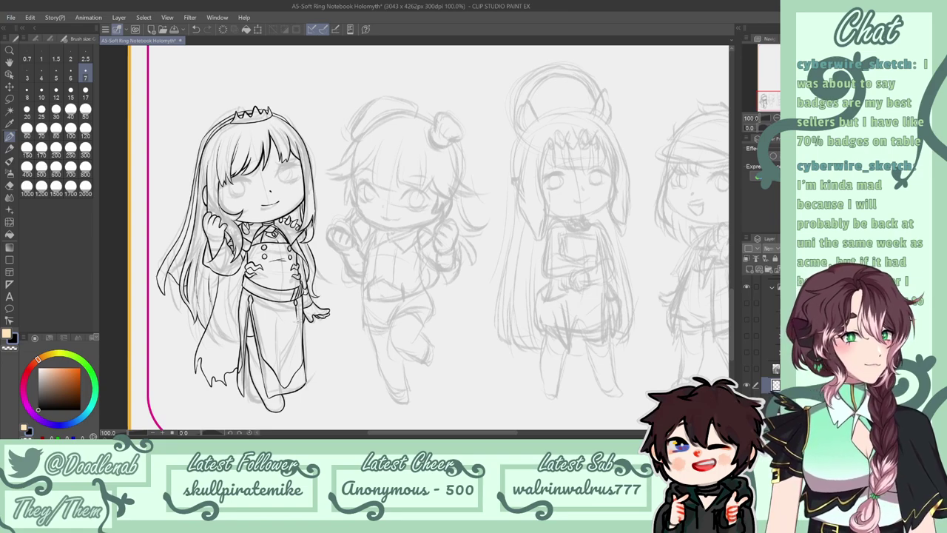
{"action": "key", "text": "ctrl+z"}
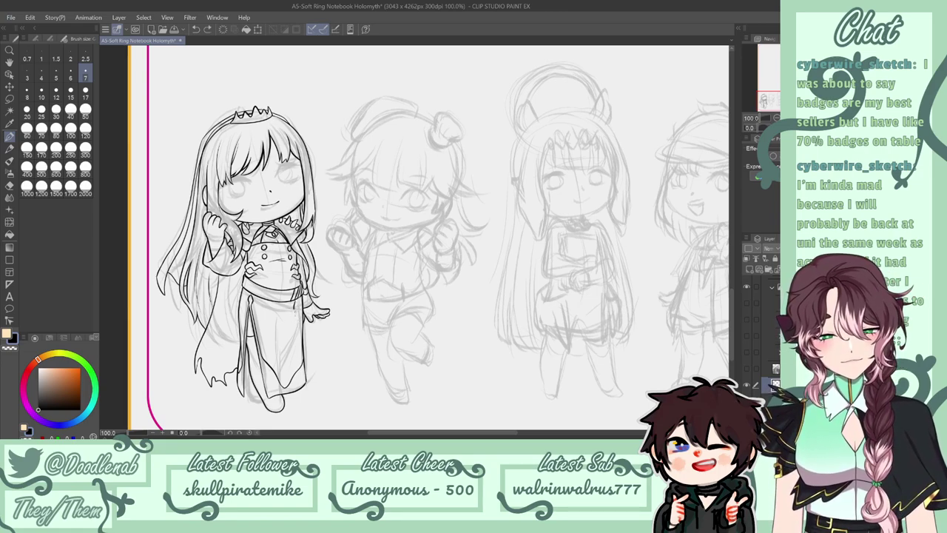
{"action": "left_click_drag", "start_coordinate": [298, 300], "coordinate": [299, 316]}
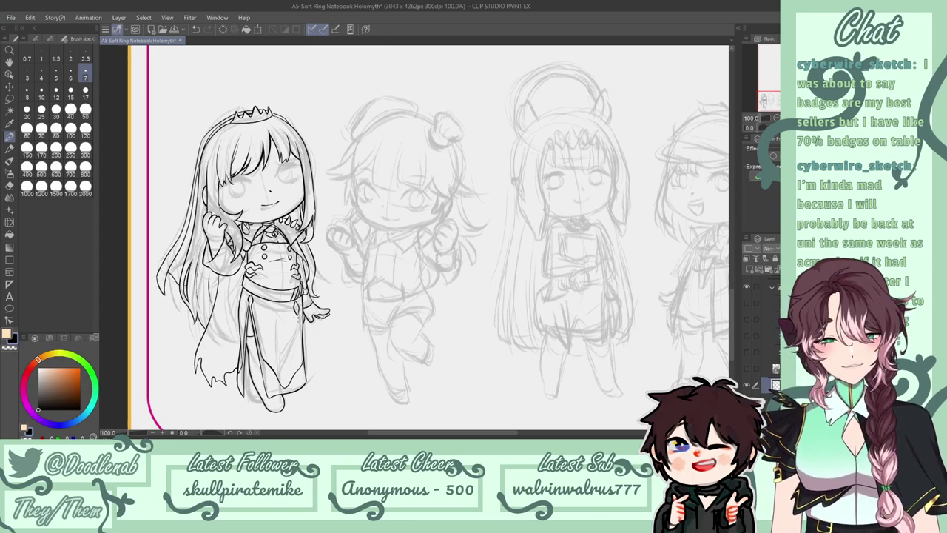
{"action": "key", "text": "ctrl+z"}
{"action": "left_click_drag", "start_coordinate": [298, 306], "coordinate": [299, 317]}
{"action": "key", "text": "ctrl+z"}
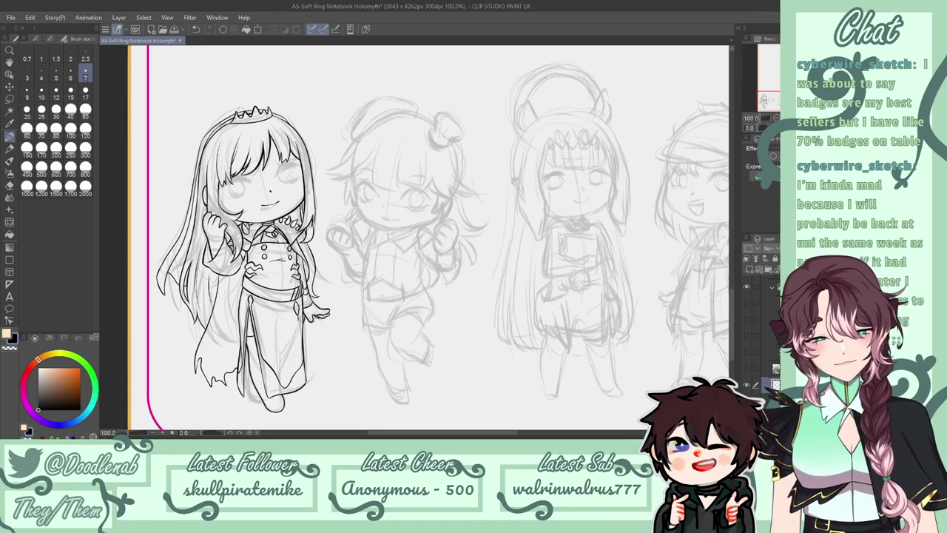
{"action": "key", "text": "ctrl+z"}
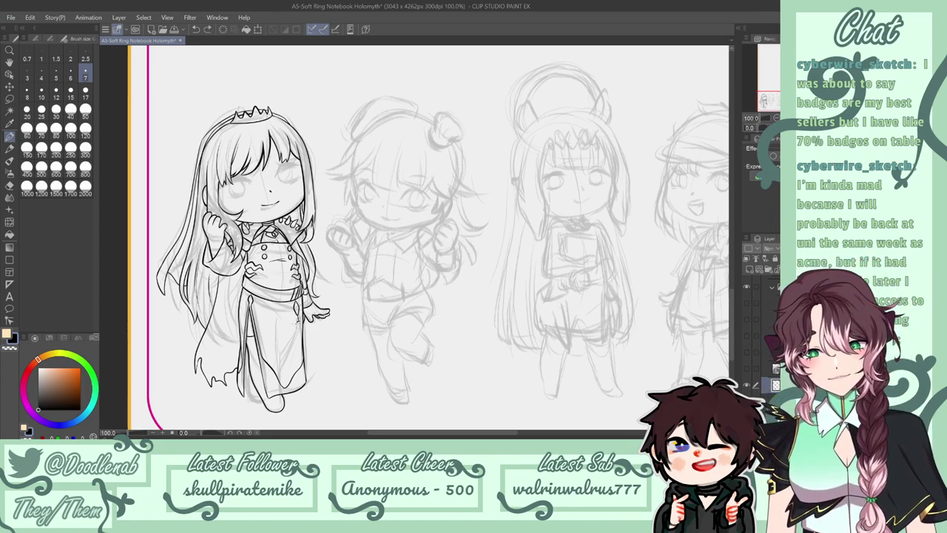
{"action": "left_click_drag", "start_coordinate": [297, 311], "coordinate": [299, 323]}
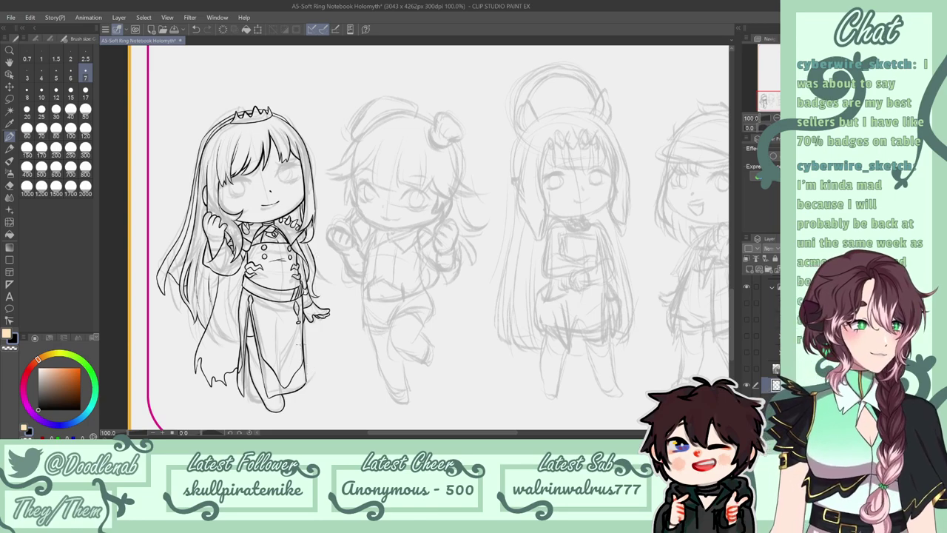
{"action": "key", "text": "ctrl+z"}
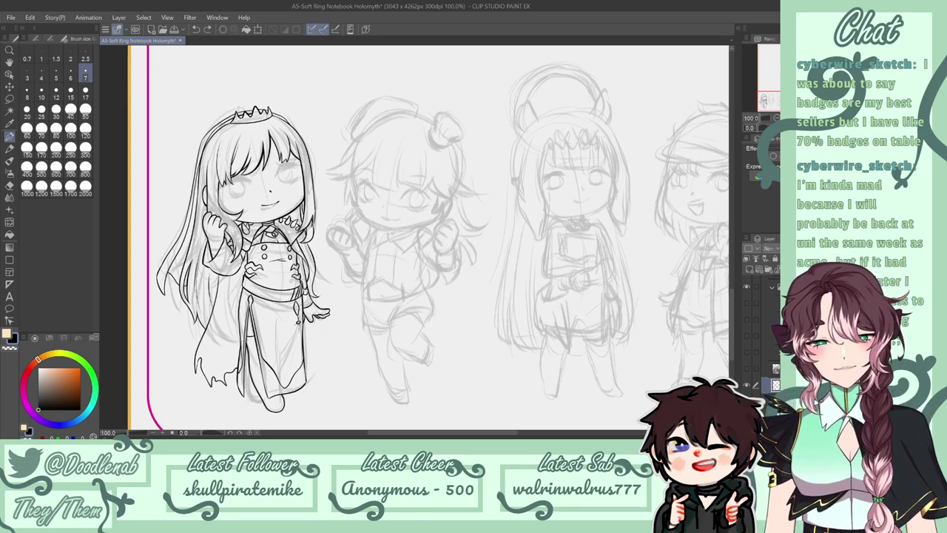
Extend the hanging belt ornament downward to its tassel end over the skirt and save the drawing.
{"action": "left_click_drag", "start_coordinate": [298, 319], "coordinate": [300, 348]}
{"action": "key", "text": "ctrl+z"}
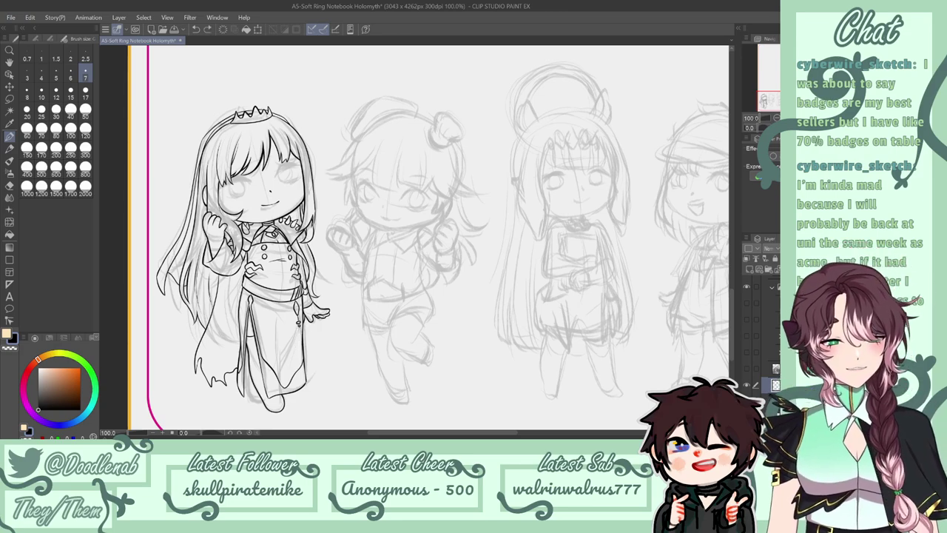
{"action": "left_click_drag", "start_coordinate": [299, 329], "coordinate": [299, 341]}
{"action": "key", "text": "ctrl+z"}
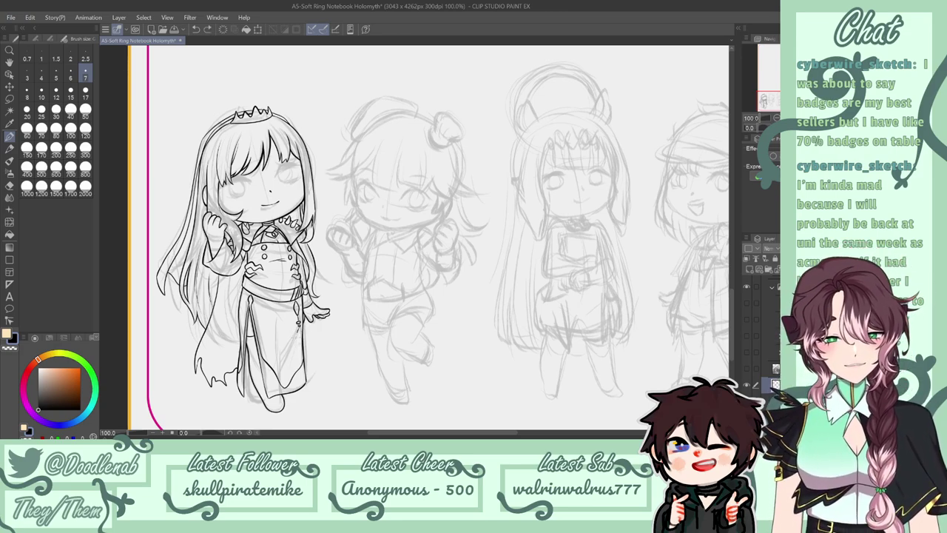
{"action": "key", "text": "ctrl+y"}
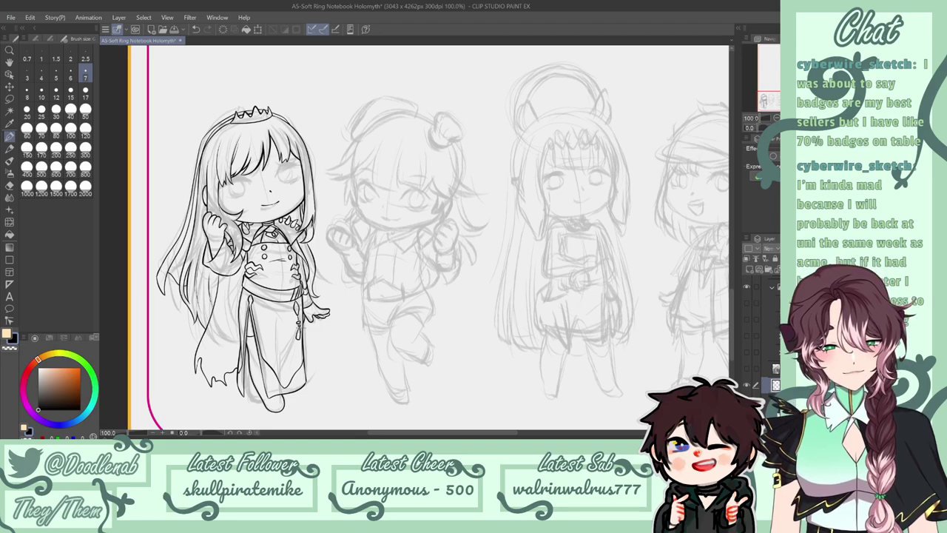
{"action": "key", "text": "ctrl+z"}
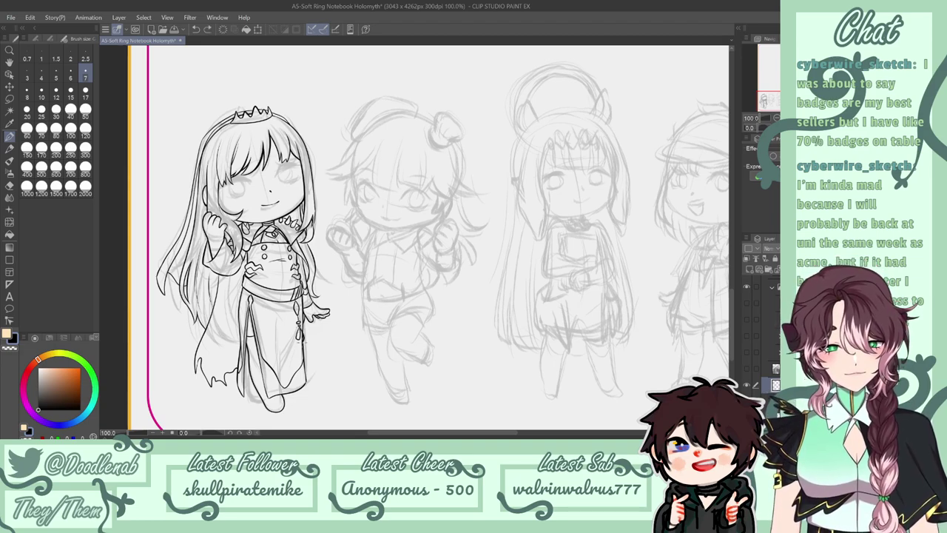
{"action": "key", "text": "ctrl+y"}
{"action": "key", "text": "e"}
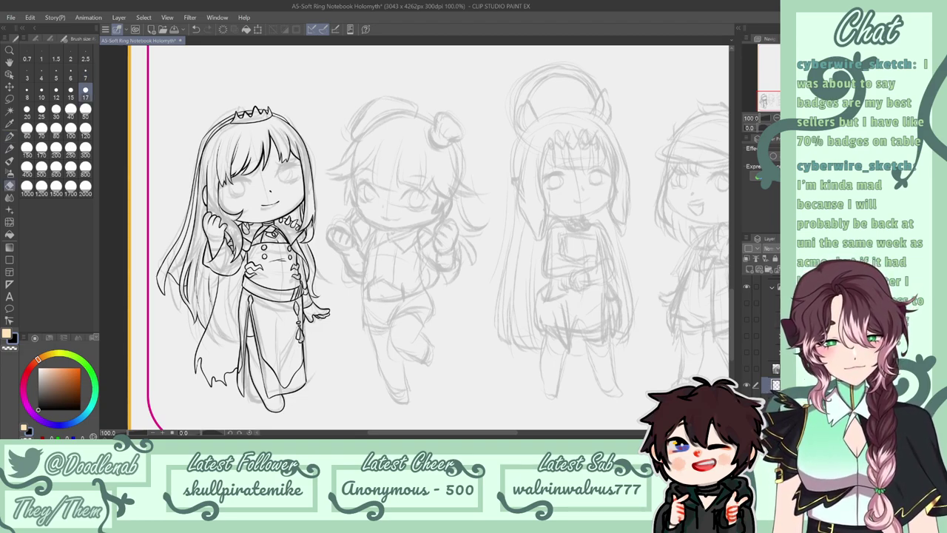
{"action": "key", "text": "p"}
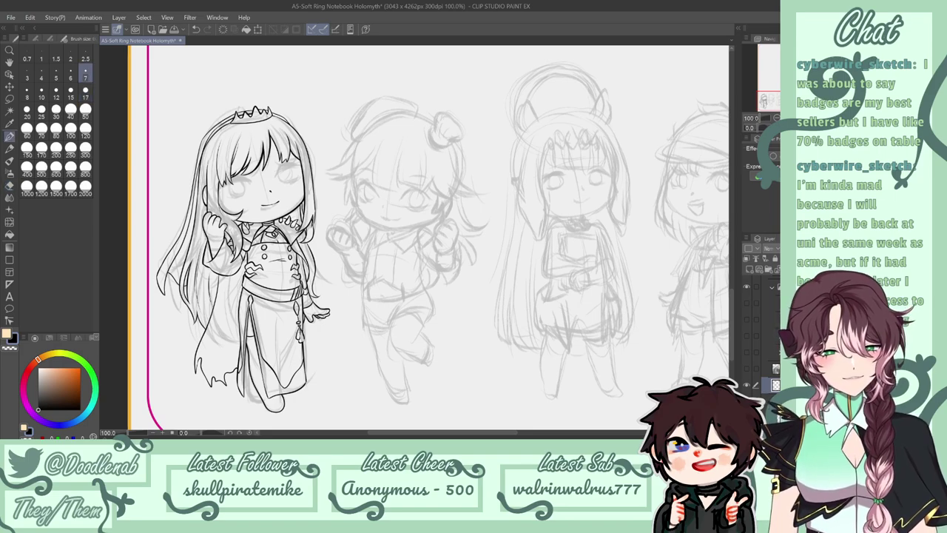
{"action": "key", "text": "ctrl+z"}
{"action": "key", "text": "ctrl+y"}
{"action": "key", "text": "ctrl+z"}
{"action": "key", "text": "ctrl+y"}
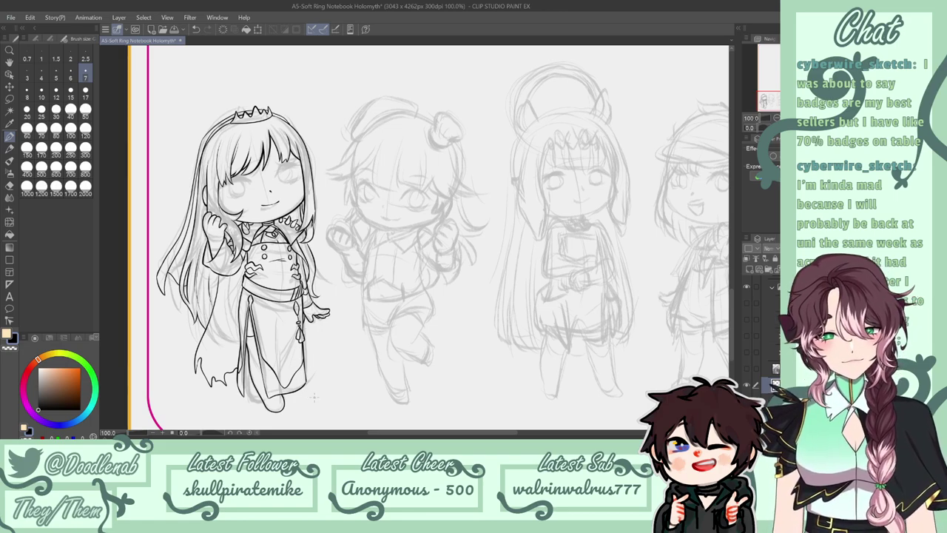
{"action": "key", "text": "ctrl+s"}
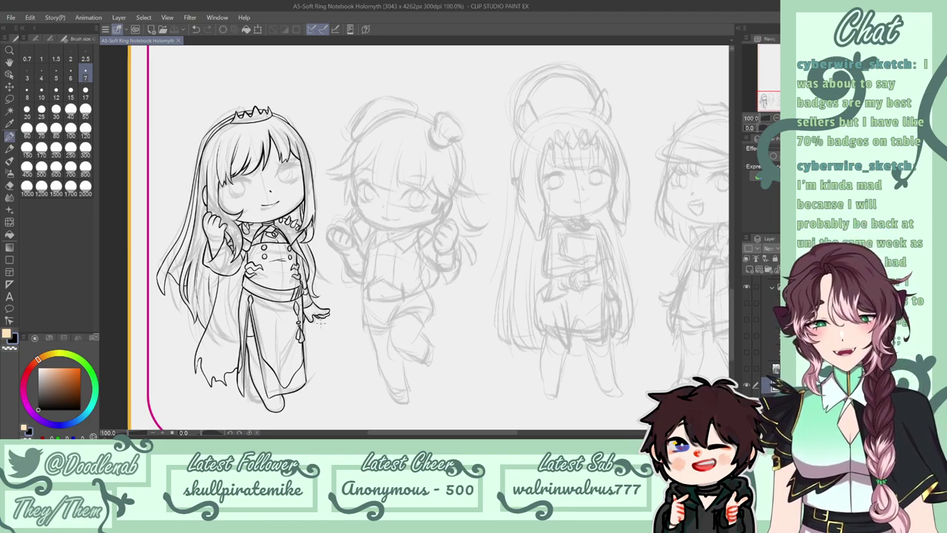
Ink the ragged cloth edge showing behind the right side of the skirt down to the hem.
{"action": "left_click_drag", "start_coordinate": [308, 375], "coordinate": [313, 382]}
{"action": "key", "text": "ctrl+z"}
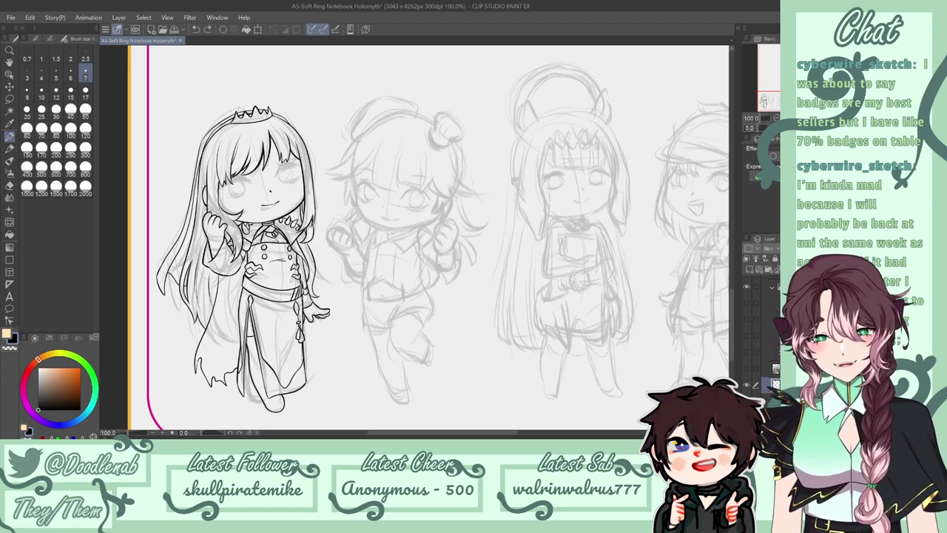
{"action": "key", "text": "e"}
{"action": "mouse_move", "coordinate": [295, 248]}
{"action": "left_mouse_down"}
{"action": "mouse_move", "coordinate": [310, 285]}
{"action": "mouse_move", "coordinate": [300, 254]}
{"action": "mouse_move", "coordinate": [312, 276]}
{"action": "mouse_move", "coordinate": [304, 286]}
{"action": "mouse_move", "coordinate": [289, 255]}
{"action": "mouse_move", "coordinate": [307, 268]}
{"action": "left_mouse_up"}
{"action": "key", "text": "p"}
{"action": "key", "text": "ctrl+z"}
{"action": "key", "text": "ctrl+z"}
{"action": "key", "text": "ctrl+z"}
{"action": "key", "text": "ctrl+z"}
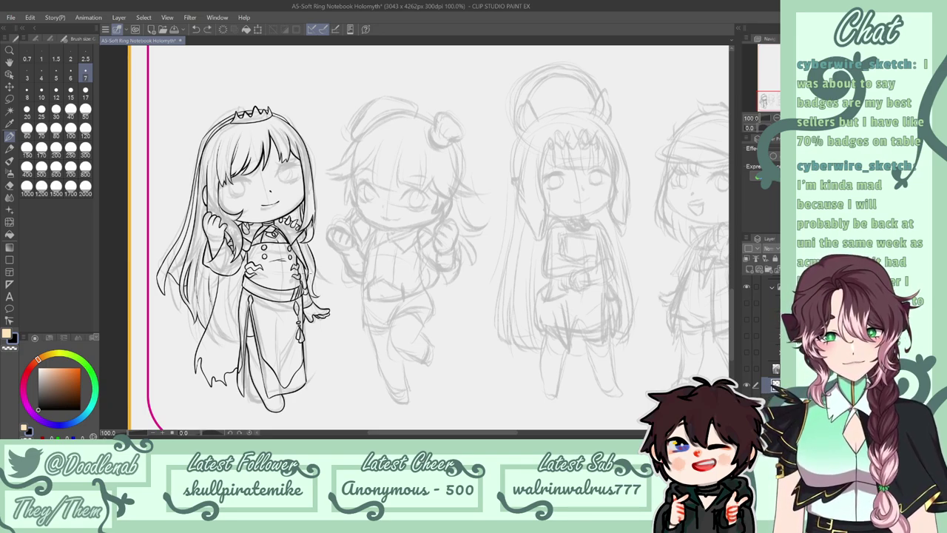
{"action": "mouse_move", "coordinate": [300, 313]}
{"action": "left_mouse_down"}
{"action": "mouse_move", "coordinate": [317, 382]}
{"action": "mouse_move", "coordinate": [302, 398]}
{"action": "mouse_move", "coordinate": [302, 381]}
{"action": "left_mouse_up"}
{"action": "key", "text": "ctrl+z"}
{"action": "key", "text": "e"}
{"action": "key", "text": "p"}
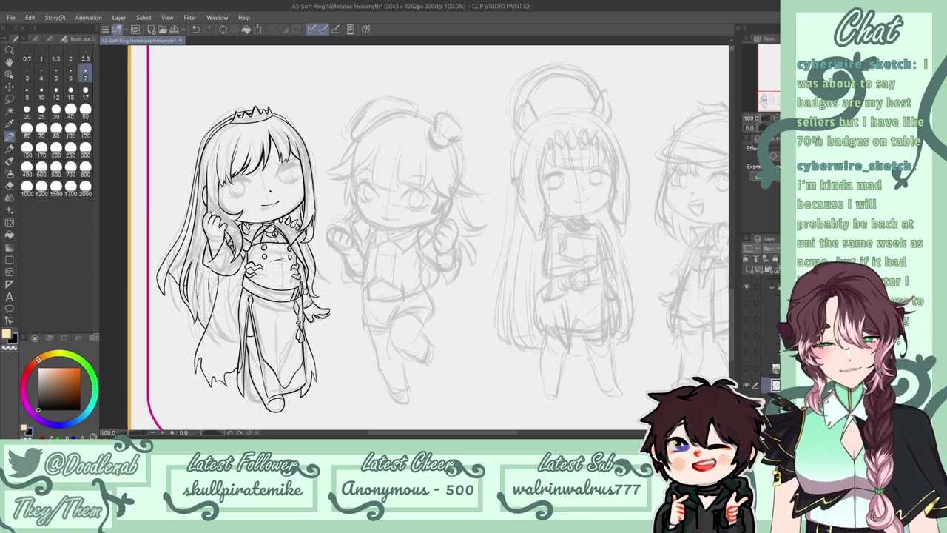
Ink the detail line on the shoe, touch up the lower slit lines beside the leg, and save the drawing.
{"action": "left_click_drag", "start_coordinate": [263, 401], "coordinate": [271, 407]}
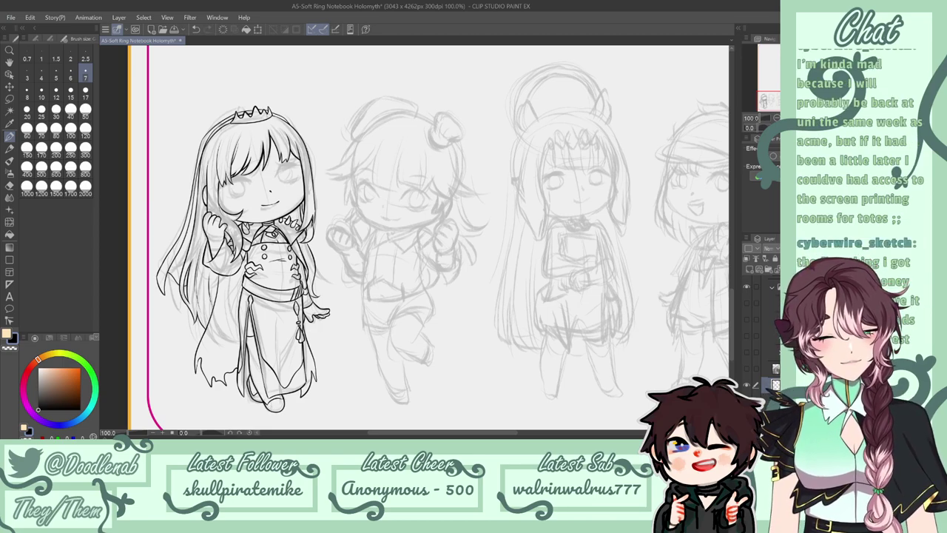
{"action": "key", "text": "ctrl+s"}
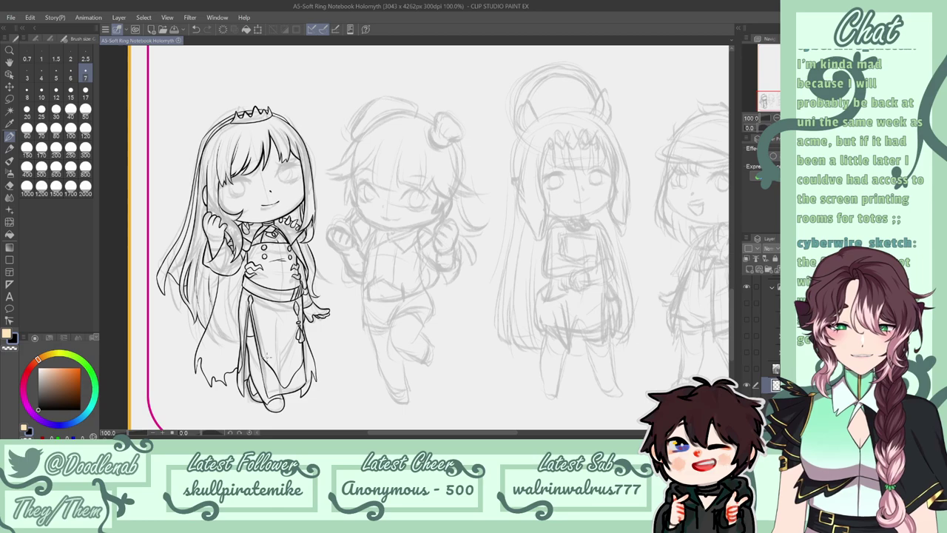
{"action": "left_click_drag", "start_coordinate": [249, 367], "coordinate": [245, 377]}
{"action": "key", "text": "ctrl+z"}
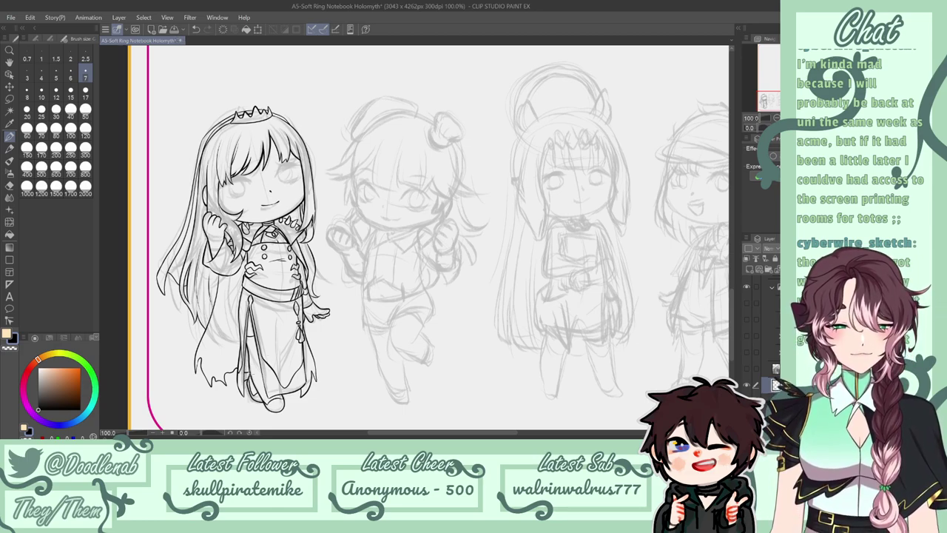
{"action": "key", "text": "ctrl+s"}
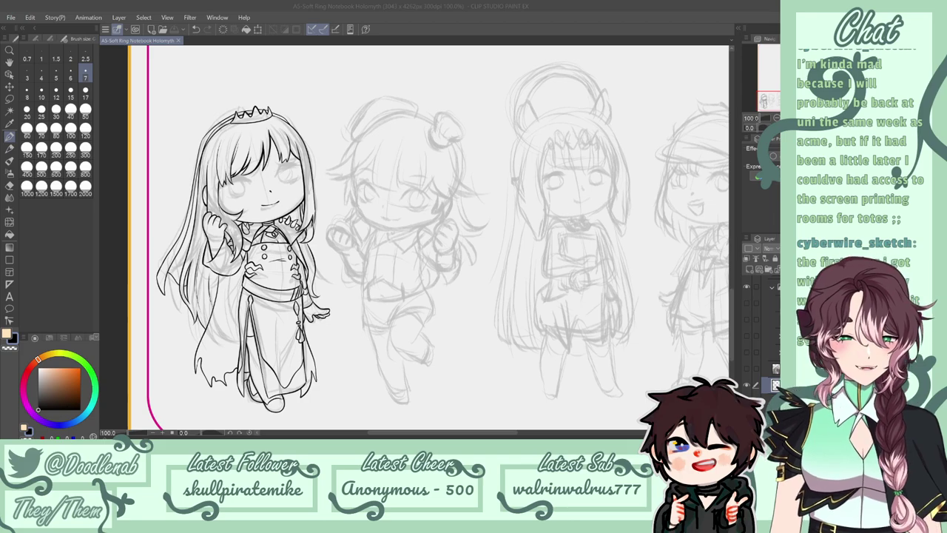
Toggle the visibility of the selected line-art layer to check the drawing.
{"action": "left_click", "coordinate": [746, 384]}
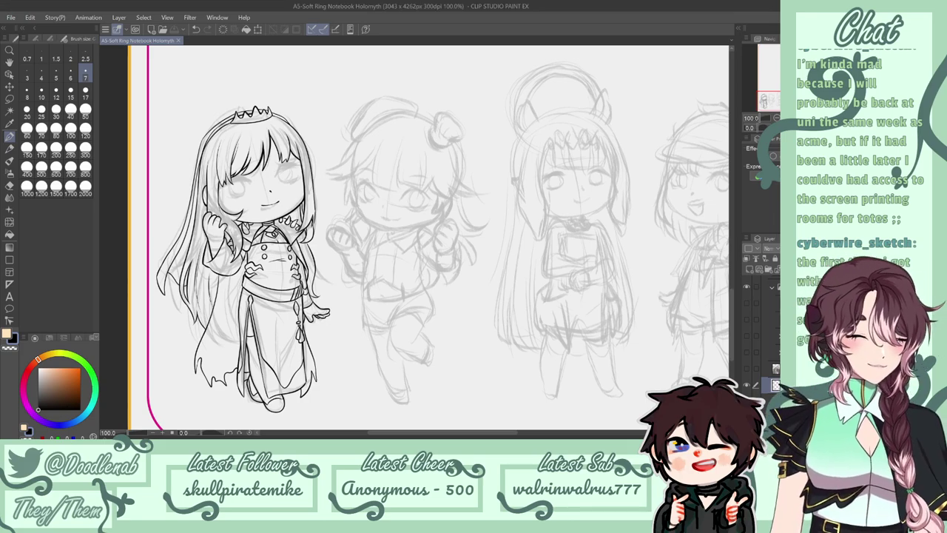
{"action": "left_click", "coordinate": [747, 385]}
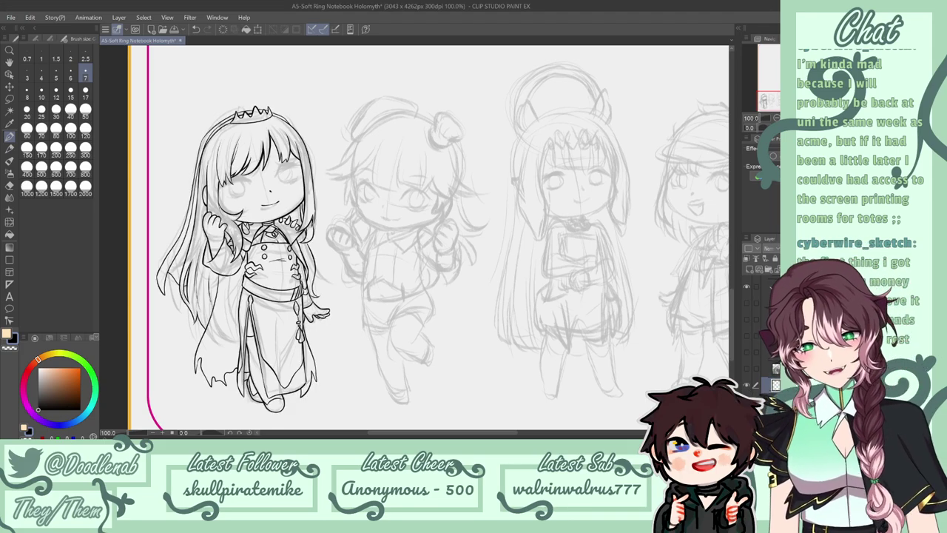
At 150% zoom, ink a thin upper lash line over the crowned character's right-hand sketched eye, redoing unsatisfactory strokes.
{"action": "left_click_drag", "start_coordinate": [588, 157], "coordinate": [647, 224]}
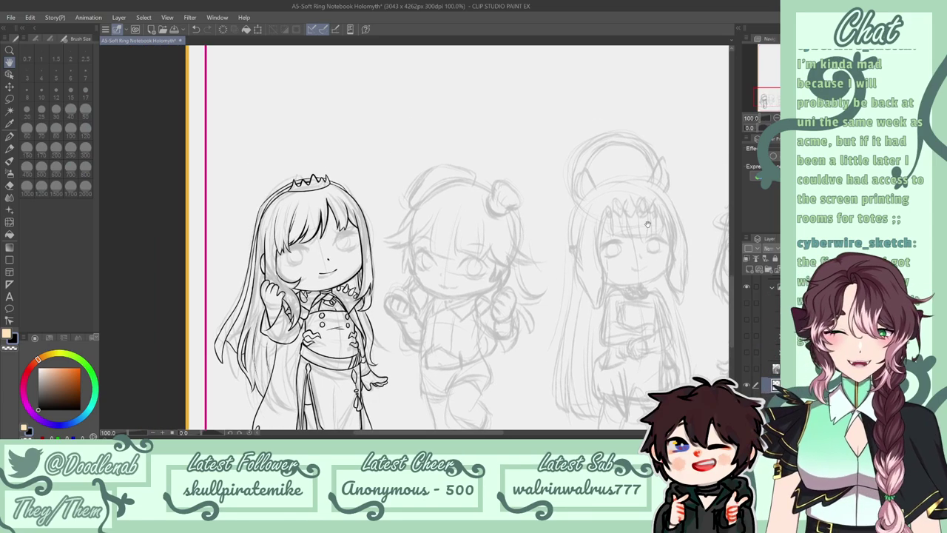
{"action": "left_click", "coordinate": [9, 138]}
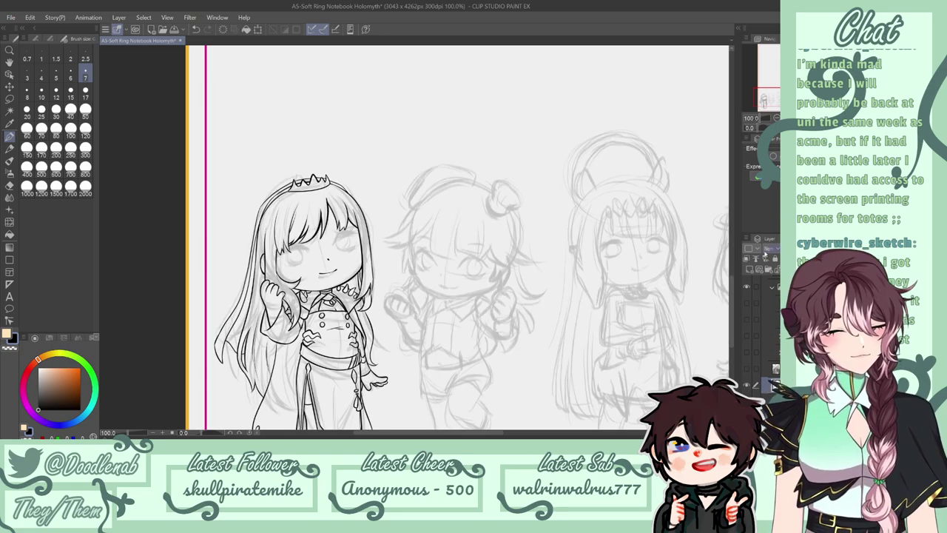
{"action": "left_click", "coordinate": [787, 117]}
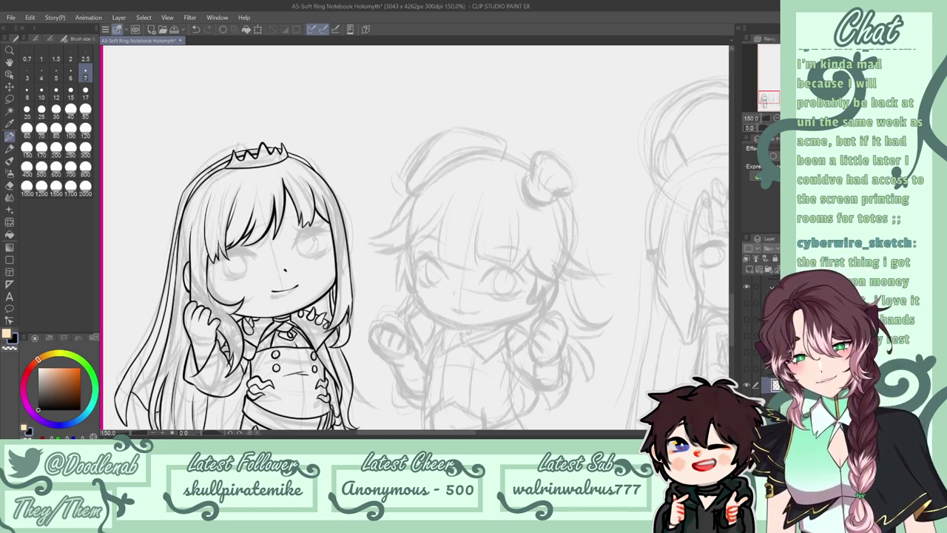
{"action": "left_click_drag", "start_coordinate": [291, 248], "coordinate": [331, 230]}
{"action": "key", "text": "ctrl+z"}
{"action": "key", "text": "ctrl+z"}
{"action": "key", "text": "ctrl+z"}
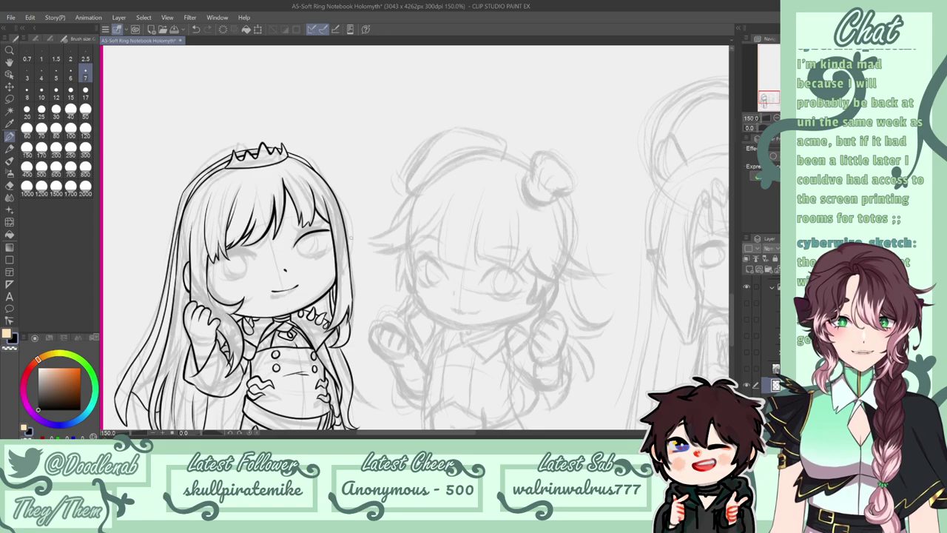
{"action": "key", "text": "ctrl+z"}
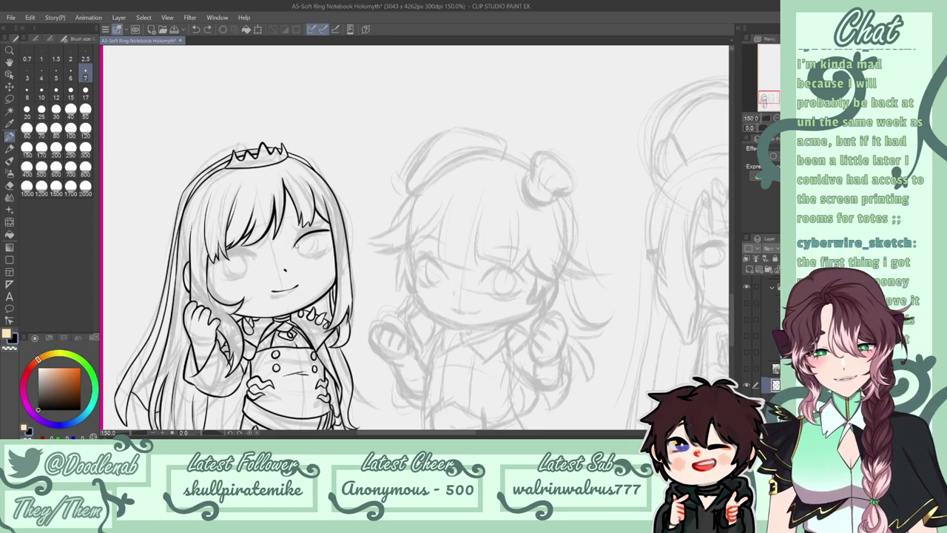
Thicken the right-hand eye's upper lash into a dark wing and clean up its outer tip with the Eraser.
{"action": "mouse_move", "coordinate": [295, 243]}
{"action": "left_mouse_down"}
{"action": "mouse_move", "coordinate": [338, 226]}
{"action": "mouse_move", "coordinate": [332, 235]}
{"action": "left_mouse_up"}
{"action": "key", "text": "ctrl+z"}
{"action": "key", "text": "ctrl+z"}
{"action": "key", "text": "ctrl+z"}
{"action": "key", "text": "ctrl+z"}
{"action": "key", "text": "ctrl+z"}
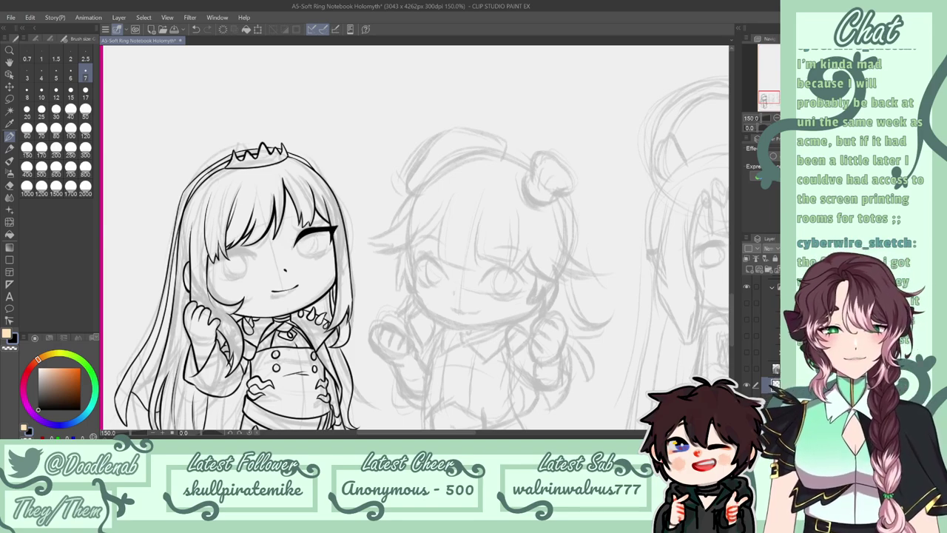
{"action": "key", "text": "e"}
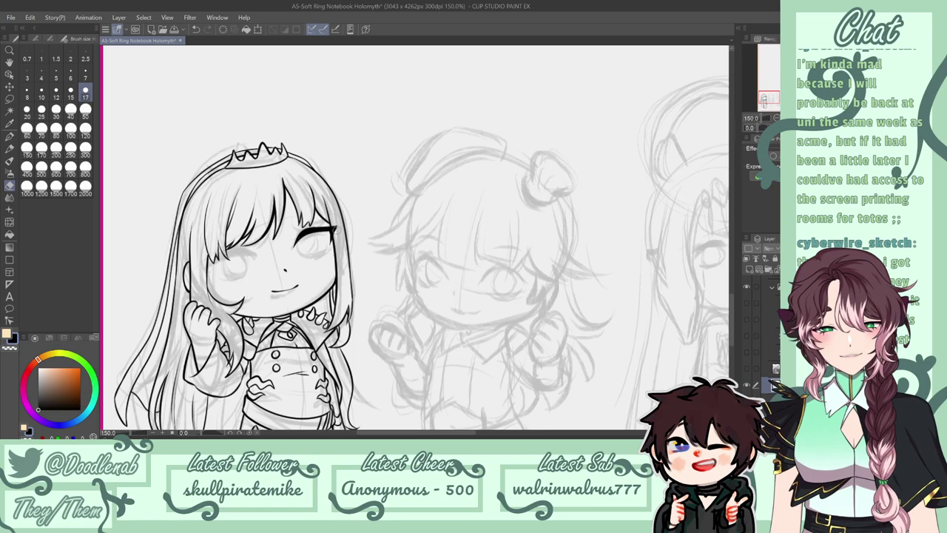
{"action": "left_click_drag", "start_coordinate": [338, 232], "coordinate": [339, 228]}
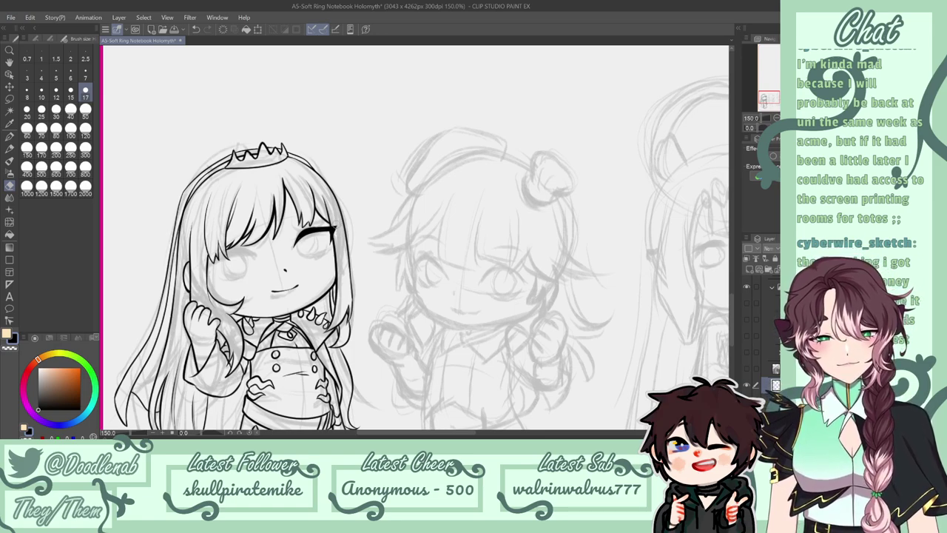
{"action": "key", "text": "p"}
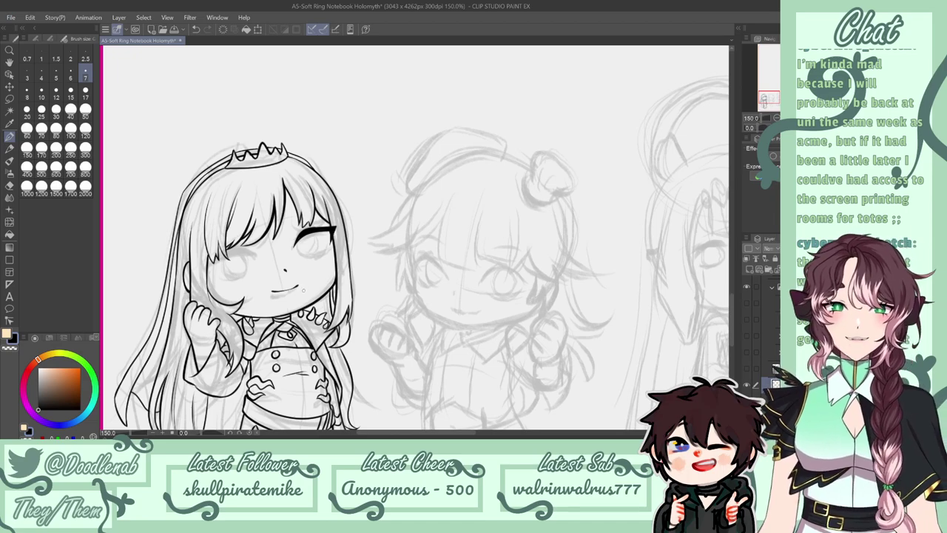
Ink the short eyebrow among the bangs above the right-hand eye and save the drawing.
{"action": "mouse_move", "coordinate": [332, 230]}
{"action": "left_mouse_down"}
{"action": "mouse_move", "coordinate": [316, 233]}
{"action": "mouse_move", "coordinate": [330, 230]}
{"action": "mouse_move", "coordinate": [318, 213]}
{"action": "left_mouse_up"}
{"action": "key", "text": "ctrl+z"}
{"action": "key", "text": "ctrl+z"}
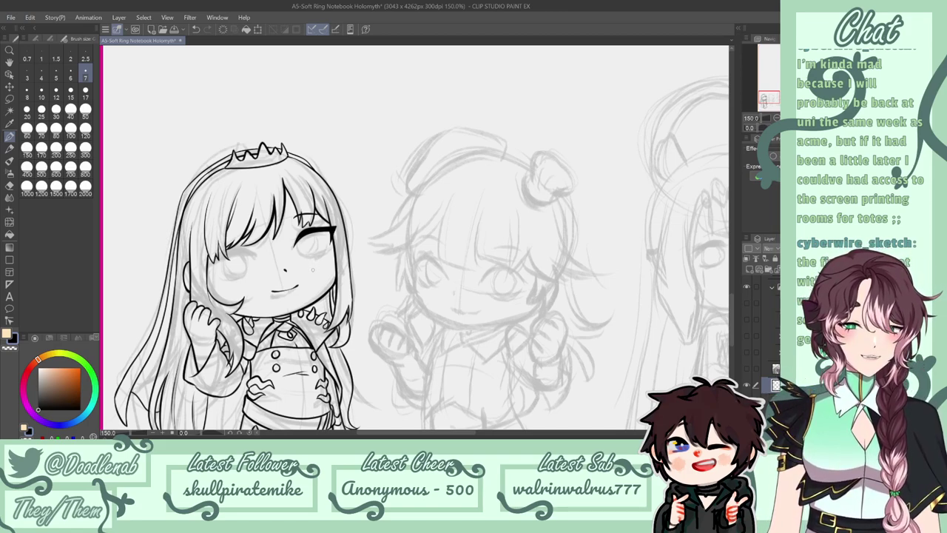
{"action": "key", "text": "ctrl+s"}
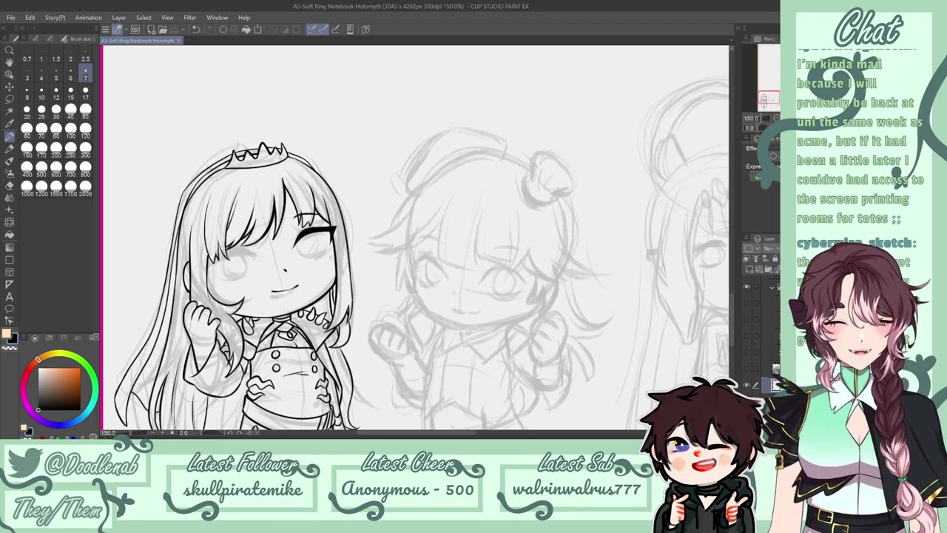
Ink the curved lower lid line under the right-hand eye, comparing the drawing with and without it.
{"action": "left_click_drag", "start_coordinate": [305, 257], "coordinate": [326, 253]}
{"action": "key", "text": "ctrl+z"}
{"action": "key", "text": "ctrl+z"}
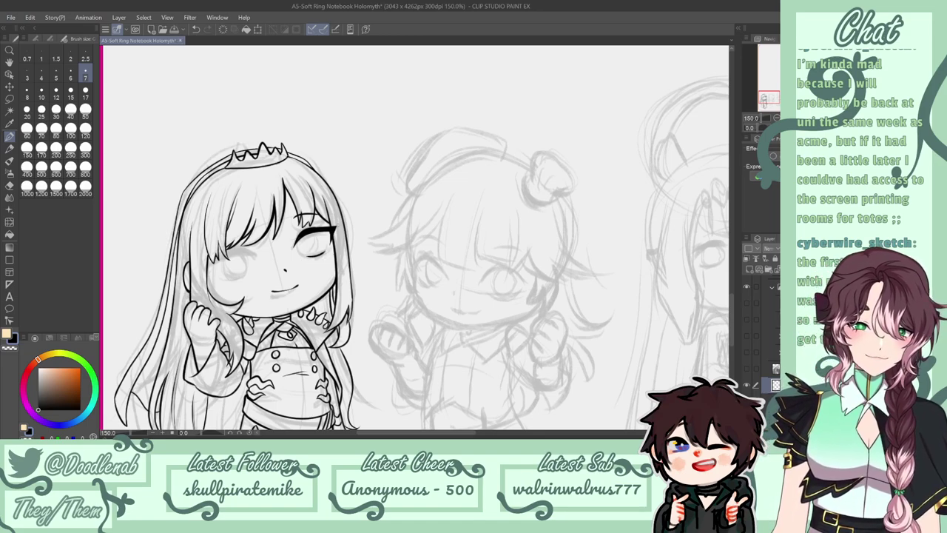
{"action": "key", "text": "ctrl+z"}
{"action": "key", "text": "ctrl+y"}
{"action": "key", "text": "ctrl+z"}
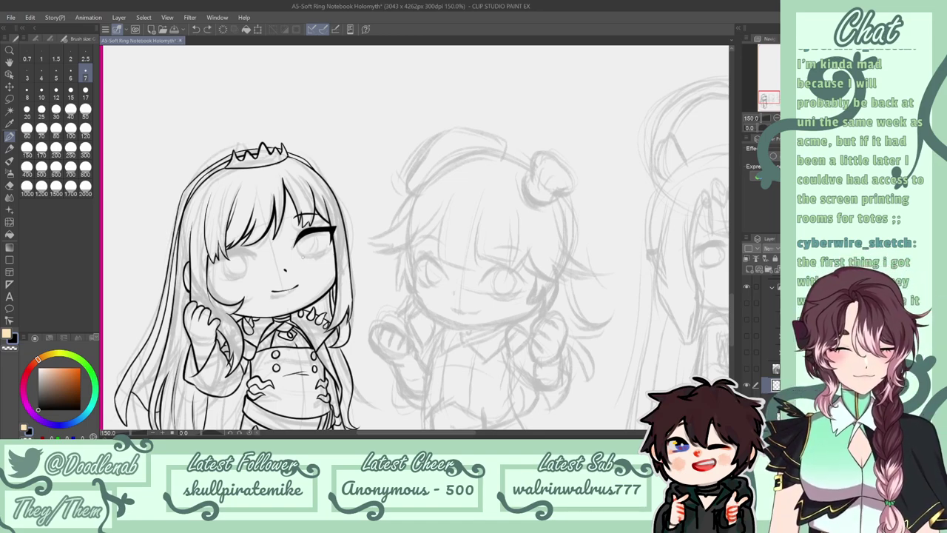
{"action": "key", "text": "ctrl+y"}
{"action": "key", "text": "ctrl+z"}
{"action": "key", "text": "ctrl+y"}
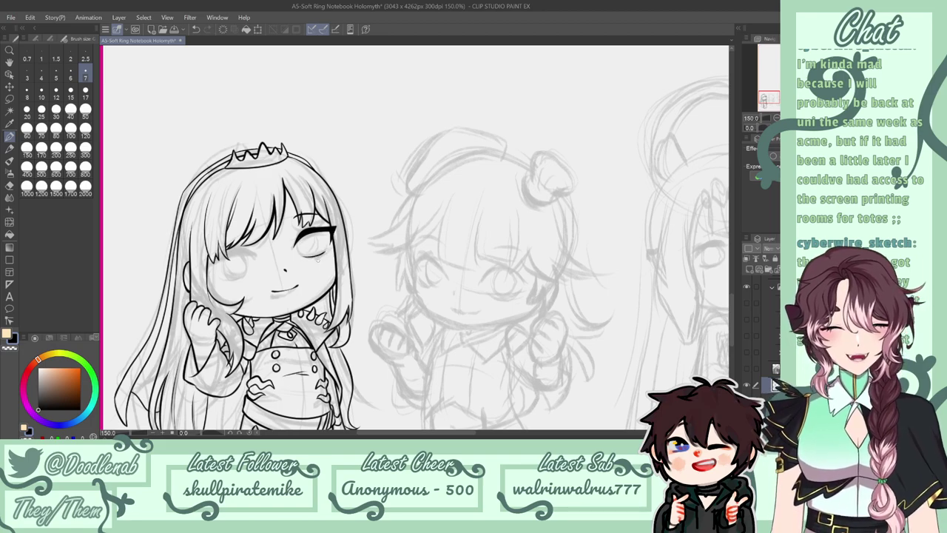
Ink the round iris outline and the dark pupil of the right-hand eye.
{"action": "key", "text": "ctrl+z"}
{"action": "key", "text": "ctrl+y"}
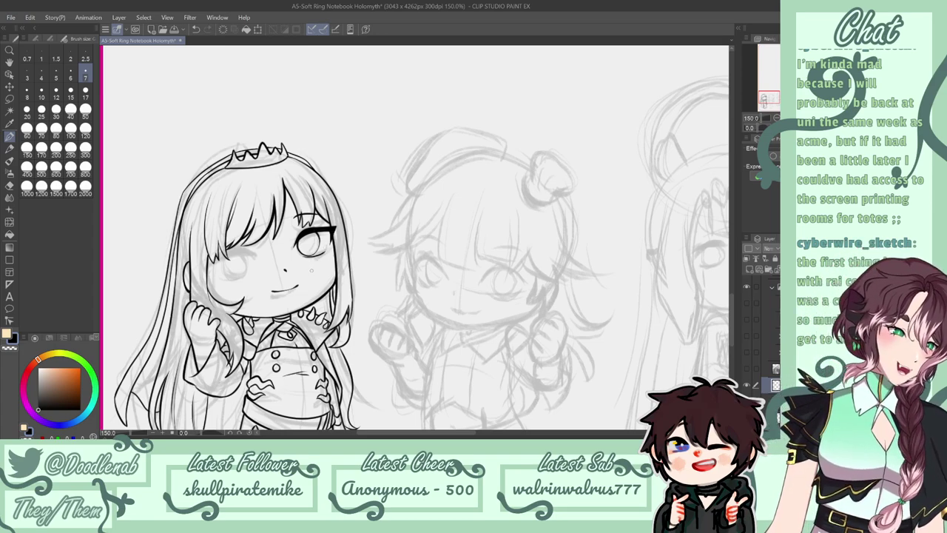
{"action": "left_click_drag", "start_coordinate": [307, 238], "coordinate": [307, 243]}
{"action": "key", "text": "ctrl+z"}
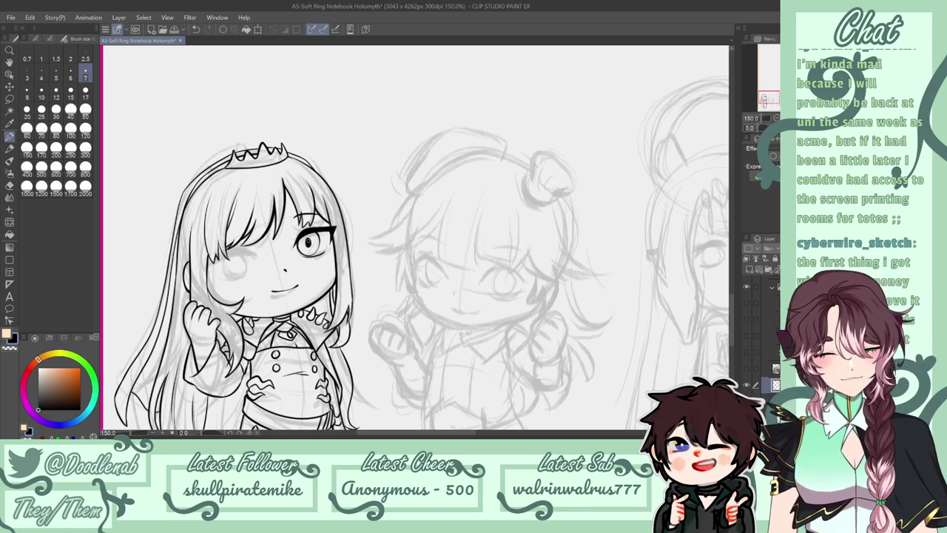
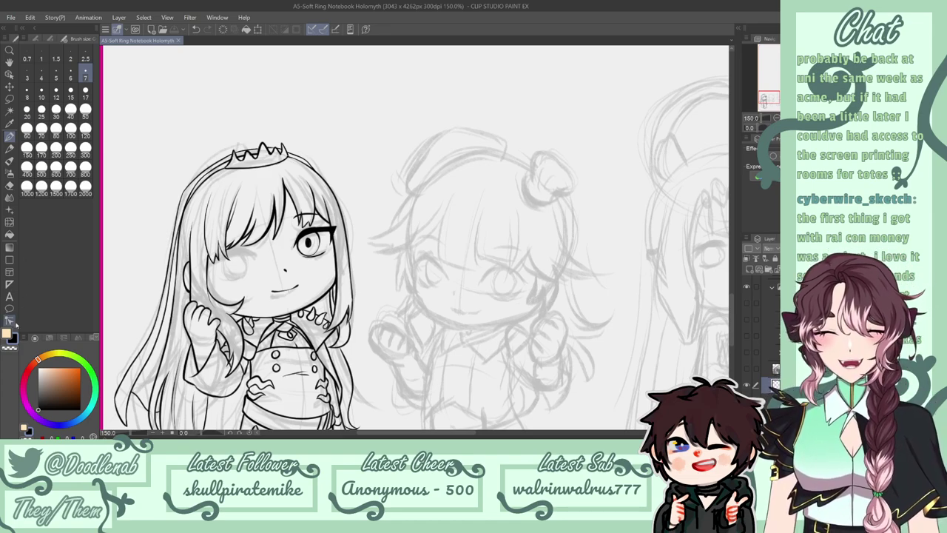
Mirror the canvas horizontally and ink the upper lash line and outer lashes of the character's other eye.
{"action": "key", "text": "h"}
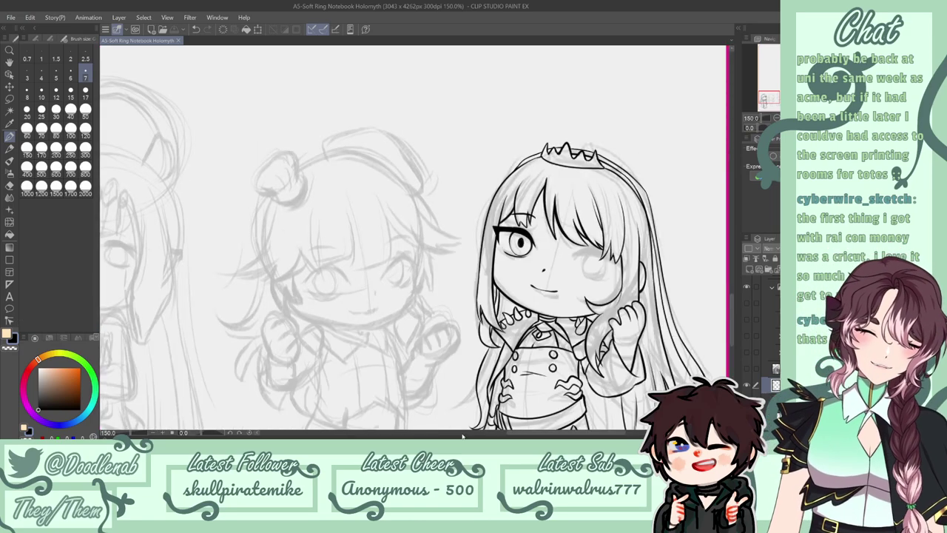
{"action": "left_click_drag", "start_coordinate": [530, 433], "coordinate": [574, 433]}
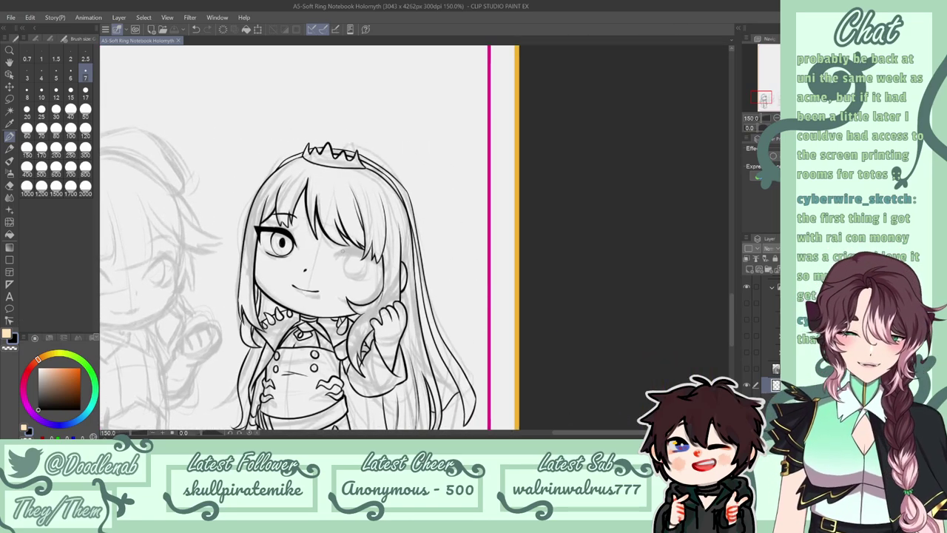
{"action": "left_click_drag", "start_coordinate": [335, 256], "coordinate": [375, 262]}
{"action": "key", "text": "ctrl+z"}
{"action": "key", "text": "ctrl+z"}
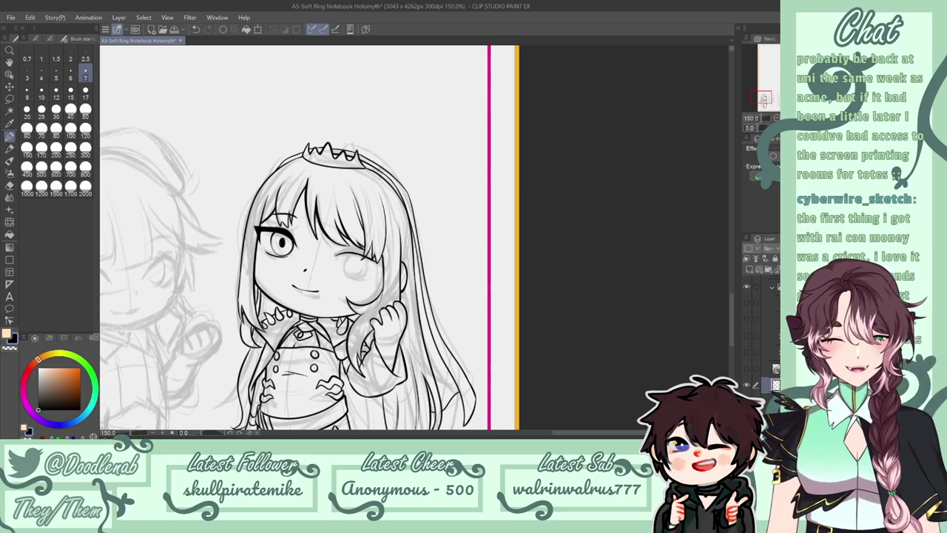
{"action": "key", "text": "ctrl+z"}
{"action": "left_click_drag", "start_coordinate": [335, 256], "coordinate": [351, 248]}
{"action": "key", "text": "ctrl+z"}
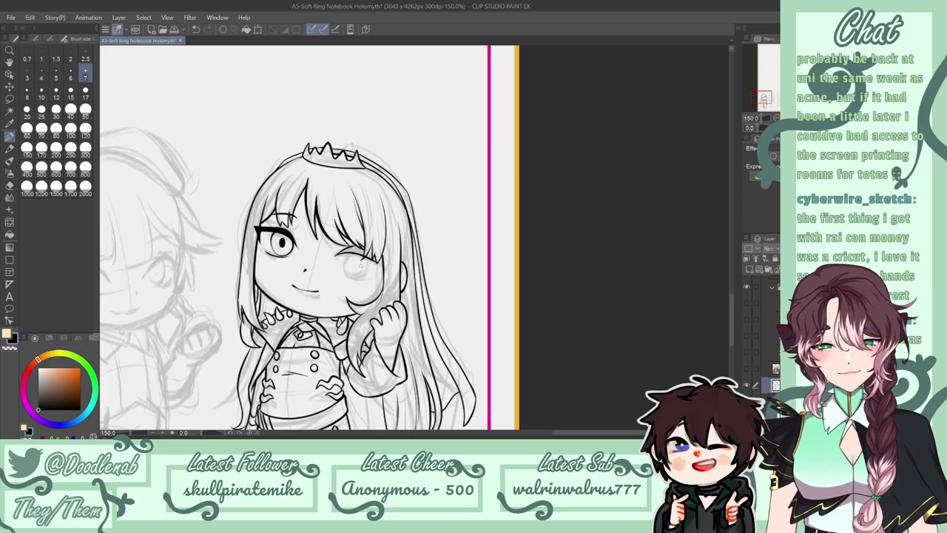
{"action": "key", "text": "ctrl+z"}
{"action": "left_click_drag", "start_coordinate": [350, 247], "coordinate": [385, 262]}
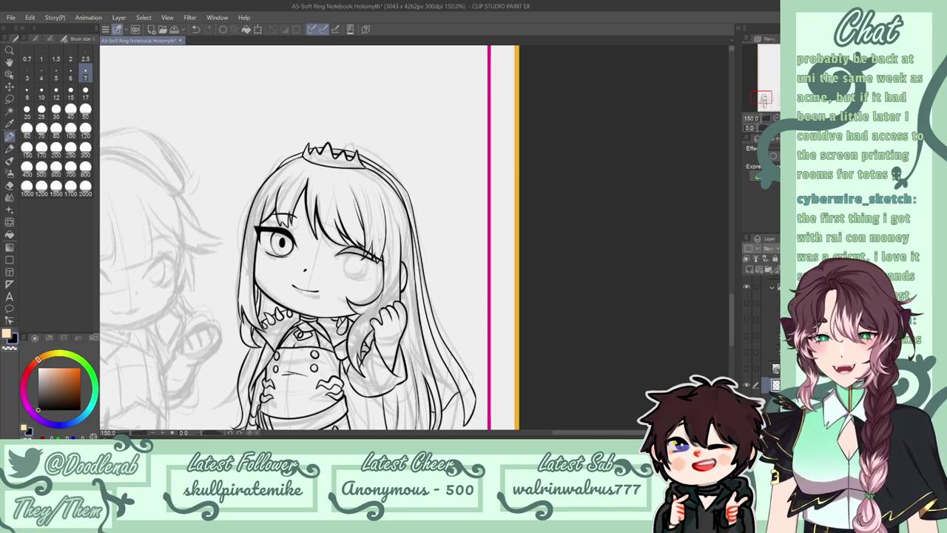
Flip the canvas back and thicken the left-hand eye's upper lash line and outer corner into a solid dark lash.
{"action": "key", "text": "h"}
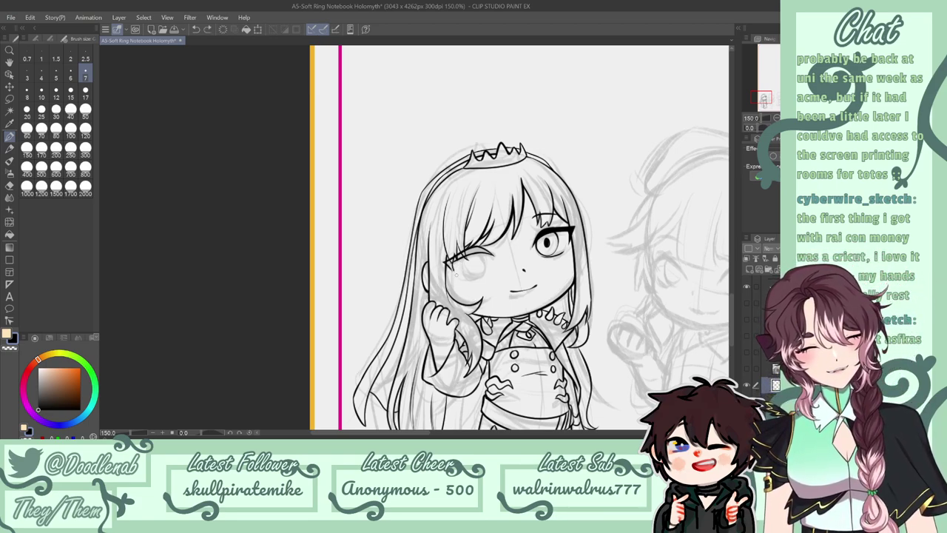
{"action": "mouse_move", "coordinate": [447, 266]}
{"action": "left_mouse_down"}
{"action": "mouse_move", "coordinate": [457, 275]}
{"action": "mouse_move", "coordinate": [453, 268]}
{"action": "left_mouse_up"}
{"action": "key", "text": "ctrl+z"}
{"action": "mouse_move", "coordinate": [446, 261]}
{"action": "left_mouse_down"}
{"action": "mouse_move", "coordinate": [479, 249]}
{"action": "mouse_move", "coordinate": [468, 250]}
{"action": "left_mouse_up"}
{"action": "mouse_move", "coordinate": [465, 252]}
{"action": "left_mouse_down"}
{"action": "mouse_move", "coordinate": [481, 246]}
{"action": "mouse_move", "coordinate": [495, 261]}
{"action": "mouse_move", "coordinate": [491, 254]}
{"action": "left_mouse_up"}
{"action": "key", "text": "ctrl+z"}
{"action": "left_click_drag", "start_coordinate": [469, 254], "coordinate": [491, 254]}
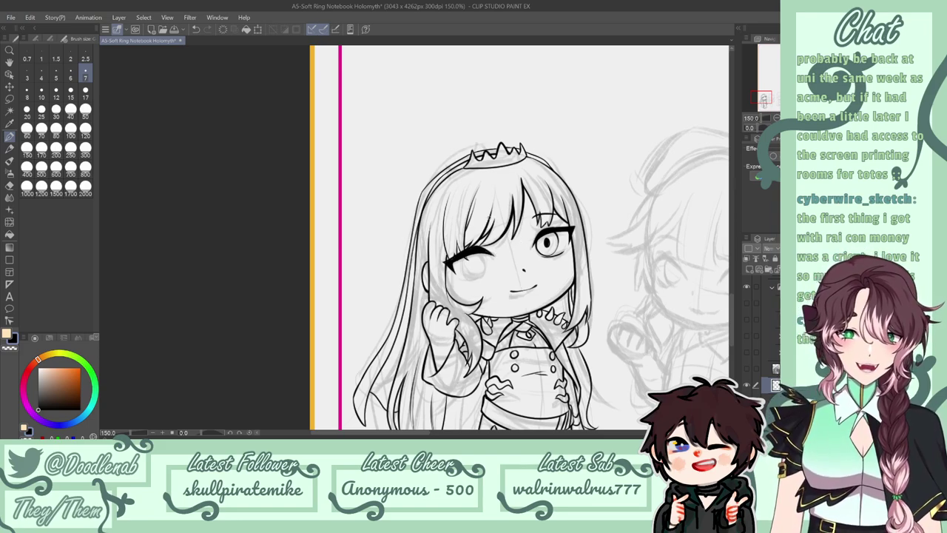
Ink the thin curved eyebrow across the bangs above the left-hand eye.
{"action": "left_click_drag", "start_coordinate": [491, 221], "coordinate": [455, 234]}
{"action": "key", "text": "ctrl+z"}
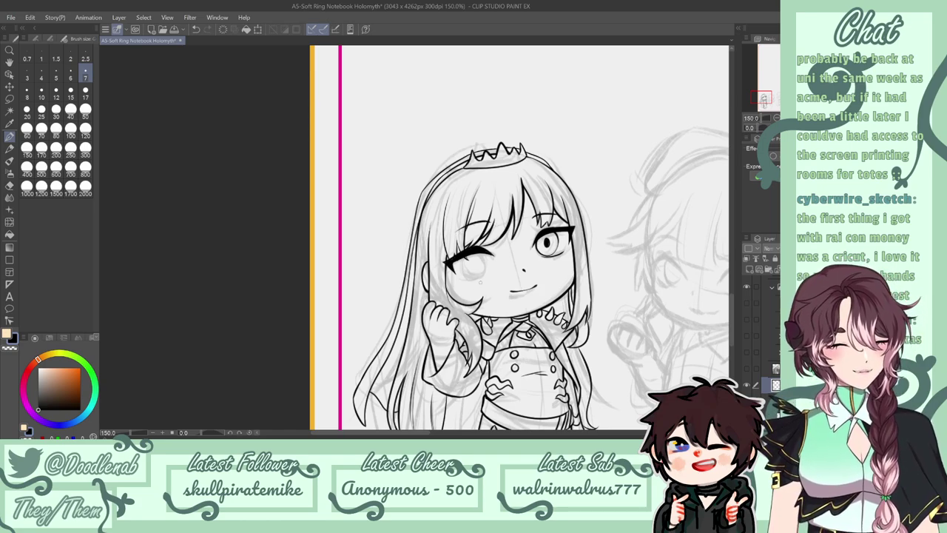
{"action": "key", "text": "ctrl+z"}
Ink the lower lid line and the round iris outline of the left-hand eye.
{"action": "left_click_drag", "start_coordinate": [462, 278], "coordinate": [489, 271]}
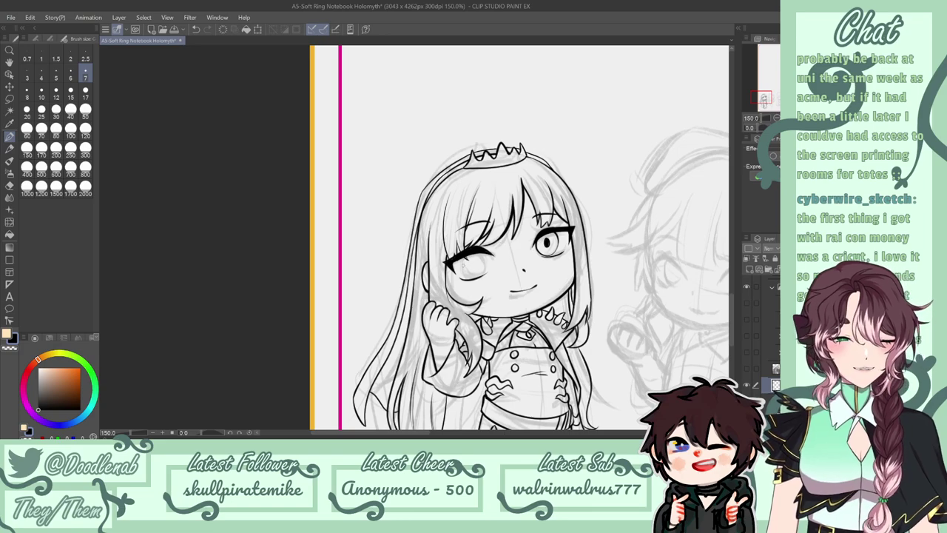
{"action": "mouse_move", "coordinate": [461, 257]}
{"action": "left_mouse_down"}
{"action": "mouse_move", "coordinate": [476, 279]}
{"action": "mouse_move", "coordinate": [484, 258]}
{"action": "mouse_move", "coordinate": [476, 250]}
{"action": "mouse_move", "coordinate": [461, 269]}
{"action": "mouse_move", "coordinate": [482, 279]}
{"action": "mouse_move", "coordinate": [481, 250]}
{"action": "left_mouse_up"}
{"action": "key", "text": "ctrl+z"}
{"action": "key", "text": "ctrl+z"}
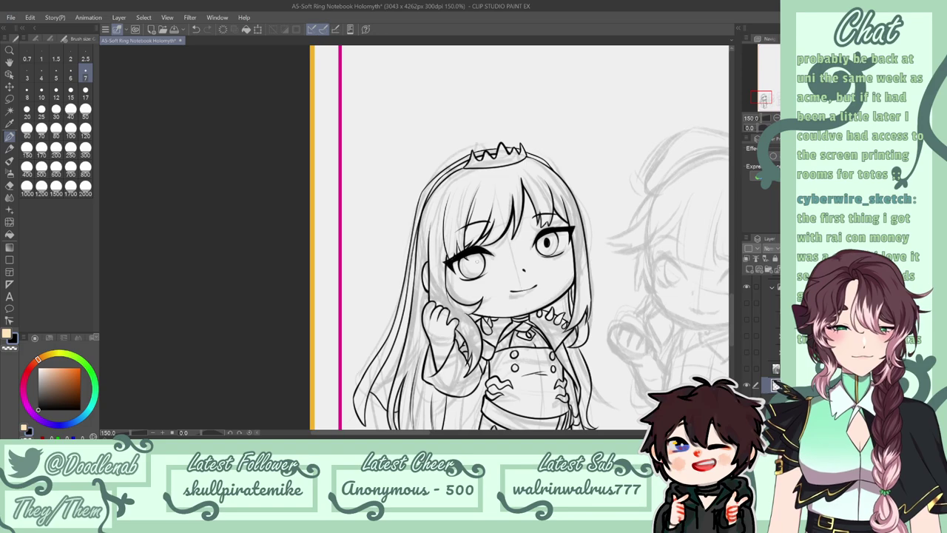
Ink the dark pupil in the left-hand eye, mirror the canvas to check the face, and save the drawing.
{"action": "left_click_drag", "start_coordinate": [471, 260], "coordinate": [474, 262]}
{"action": "key", "text": "ctrl+z"}
{"action": "key", "text": "ctrl+z"}
{"action": "key", "text": "ctrl+z"}
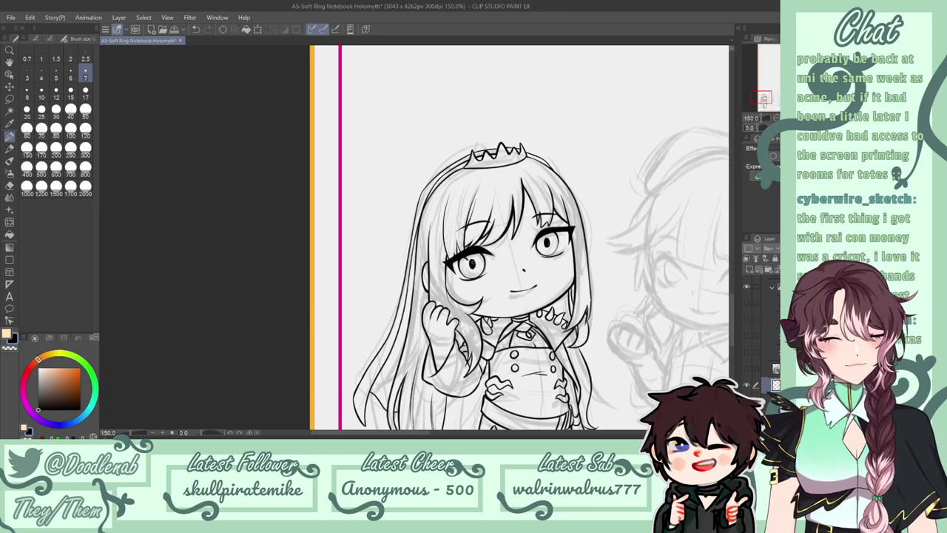
{"action": "key", "text": "h"}
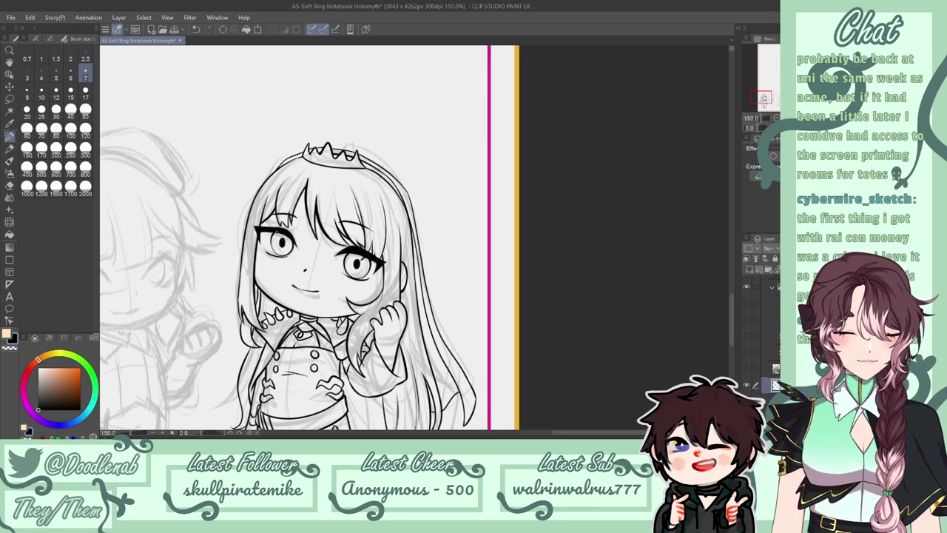
{"action": "key", "text": "ctrl+s"}
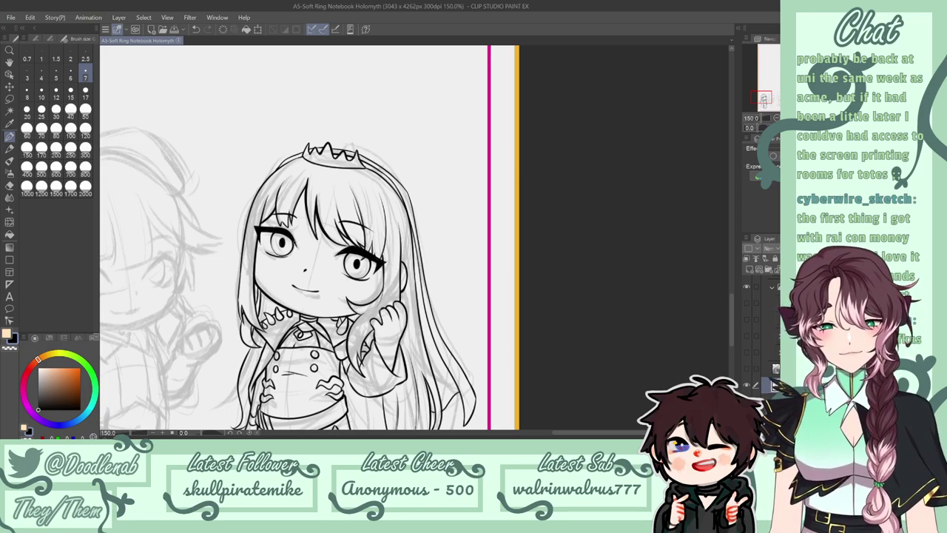
{"action": "key", "text": "ctrl+z"}
{"action": "left_click_drag", "start_coordinate": [262, 248], "coordinate": [273, 256]}
{"action": "key", "text": "ctrl+z"}
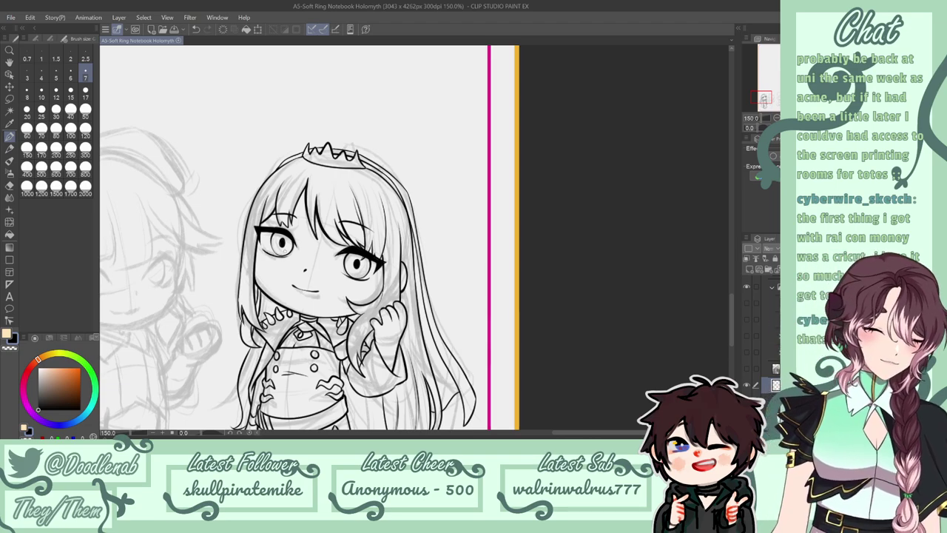
Flip the canvas back and adjust the crowned character's lower face with the Liquify tool, reducing its brush size to 120.
{"action": "key", "text": "h"}
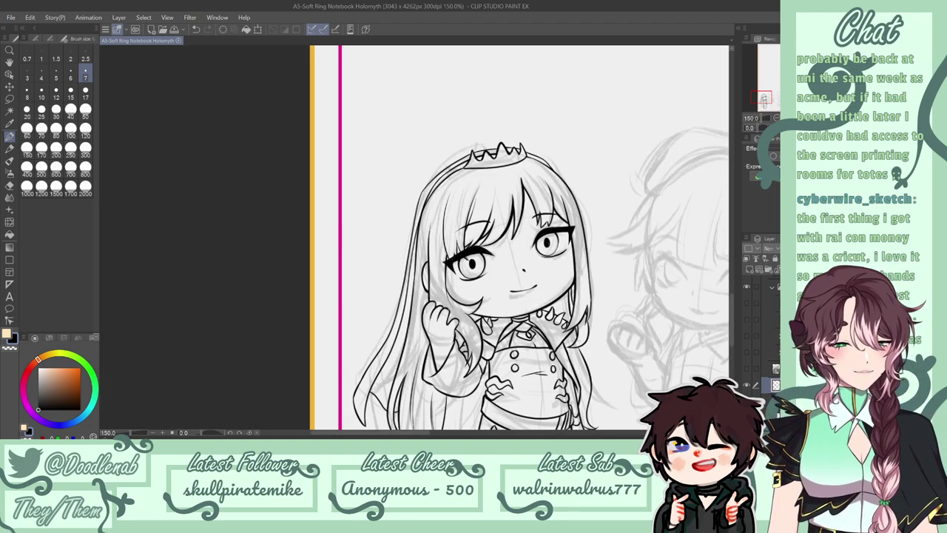
{"action": "left_click", "coordinate": [10, 88]}
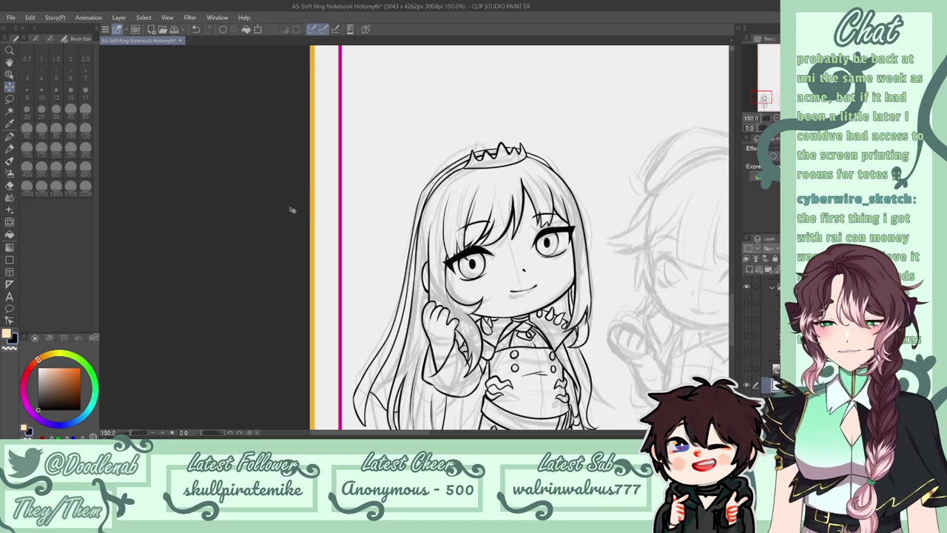
{"action": "key", "text": "e"}
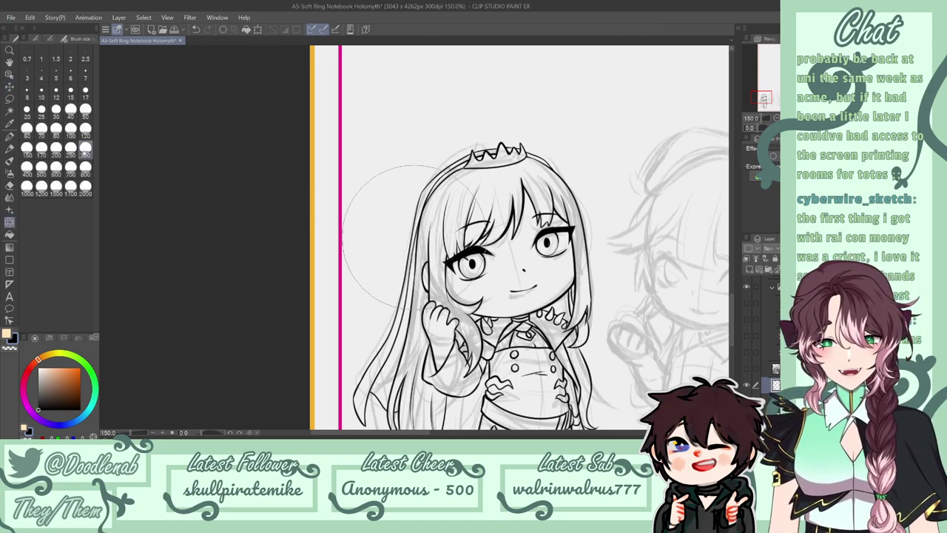
{"action": "left_click_drag", "start_coordinate": [435, 278], "coordinate": [438, 270]}
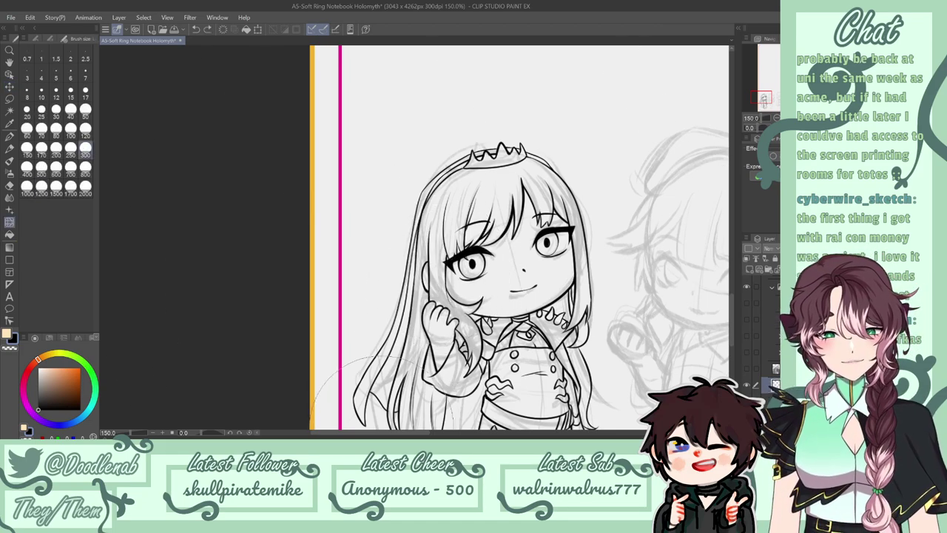
{"action": "left_click", "coordinate": [748, 384]}
{"action": "left_click", "coordinate": [749, 384]}
{"action": "left_click", "coordinate": [71, 150]}
{"action": "left_click", "coordinate": [85, 130]}
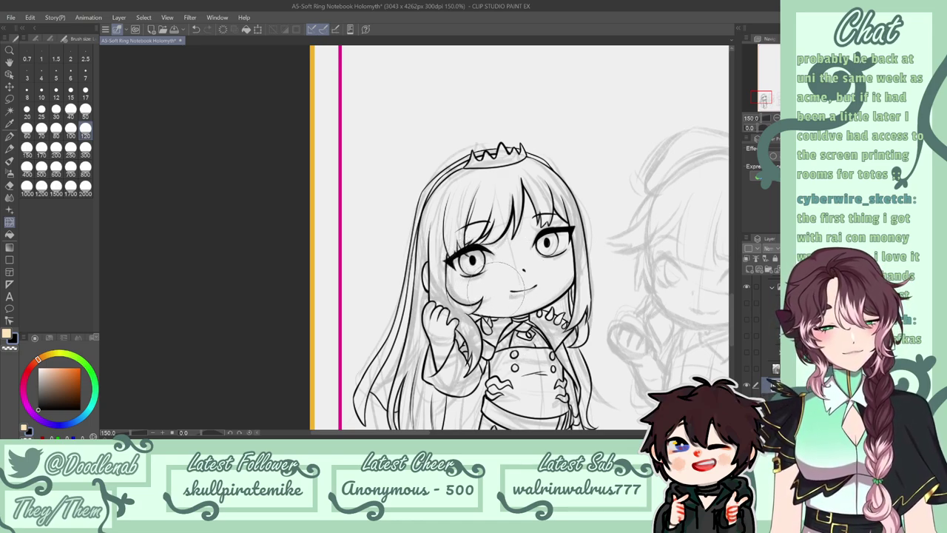
Check the inked crowned character against the whole page and the row of remaining chibi sketches.
{"action": "key", "text": "ctrl+0"}
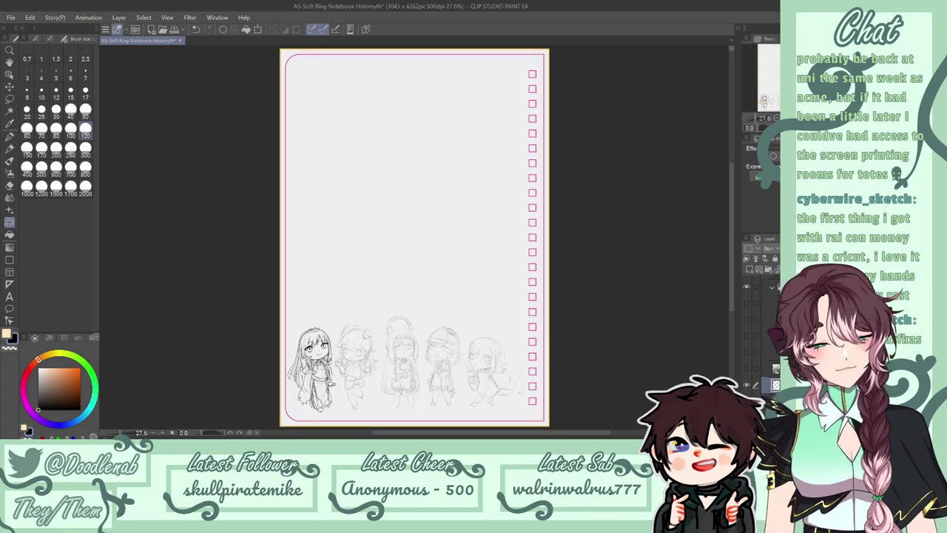
{"action": "left_click", "coordinate": [747, 401]}
{"action": "left_click", "coordinate": [747, 402]}
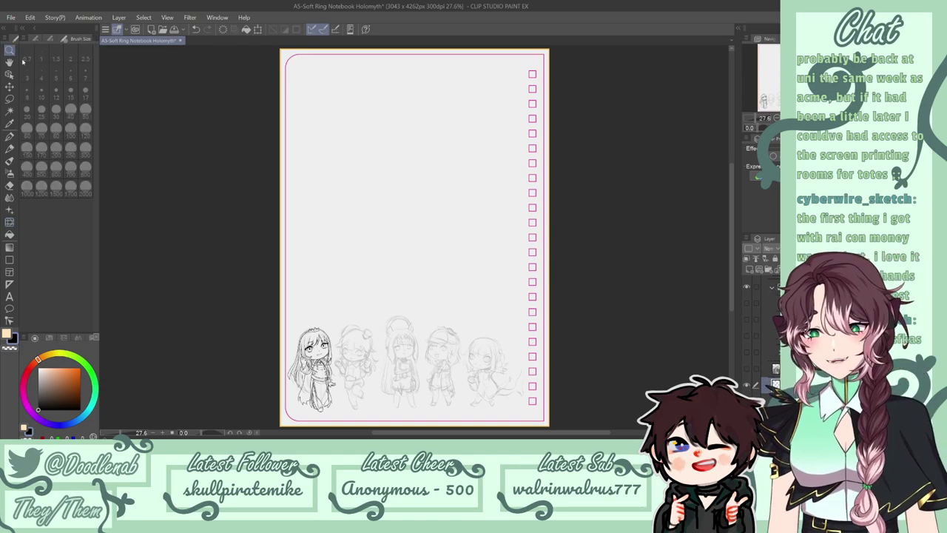
{"action": "mouse_move", "coordinate": [571, 268]}
{"action": "left_mouse_down"}
{"action": "mouse_move", "coordinate": [599, 209]}
{"action": "mouse_move", "coordinate": [590, 184]}
{"action": "left_mouse_up"}
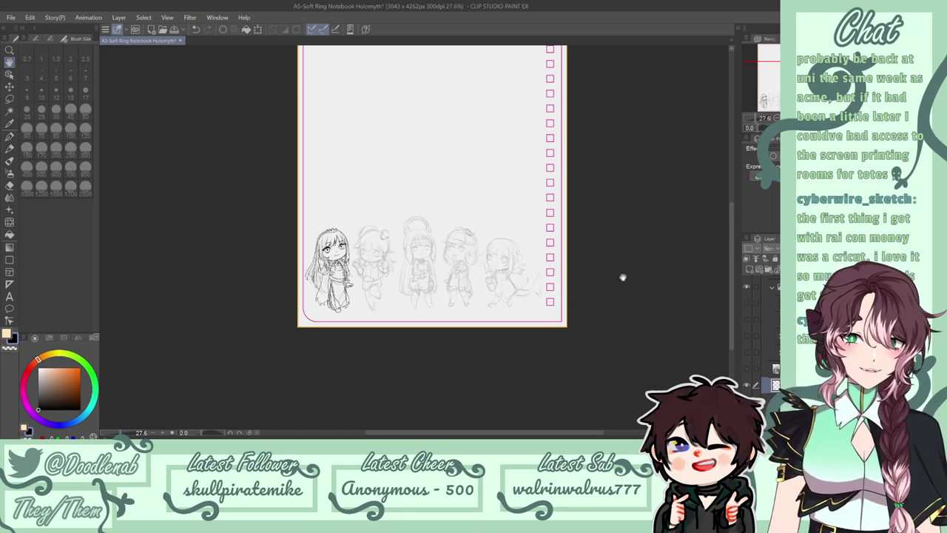
{"action": "key", "text": "ctrl+plus"}
{"action": "key", "text": "ctrl+plus"}
{"action": "key", "text": "ctrl+plus"}
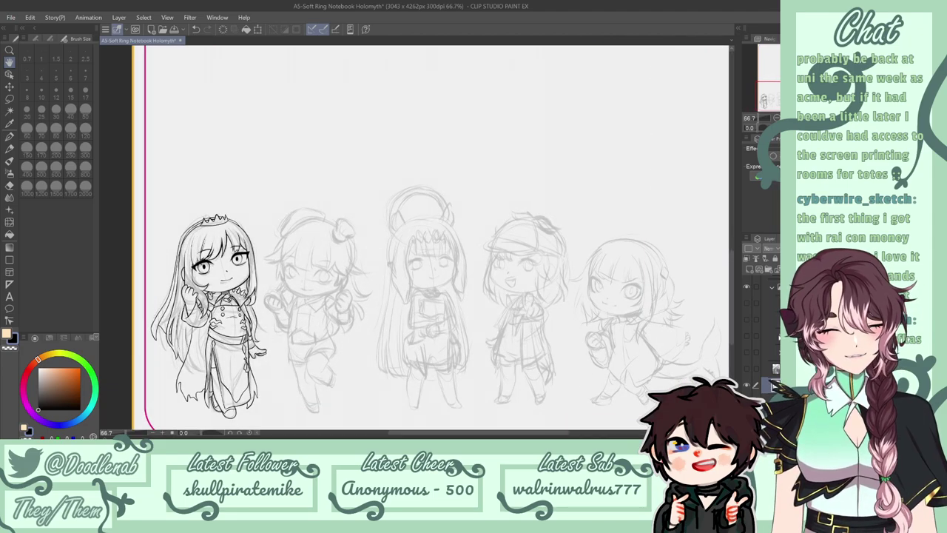
{"action": "left_click", "coordinate": [748, 388]}
{"action": "left_click", "coordinate": [748, 388]}
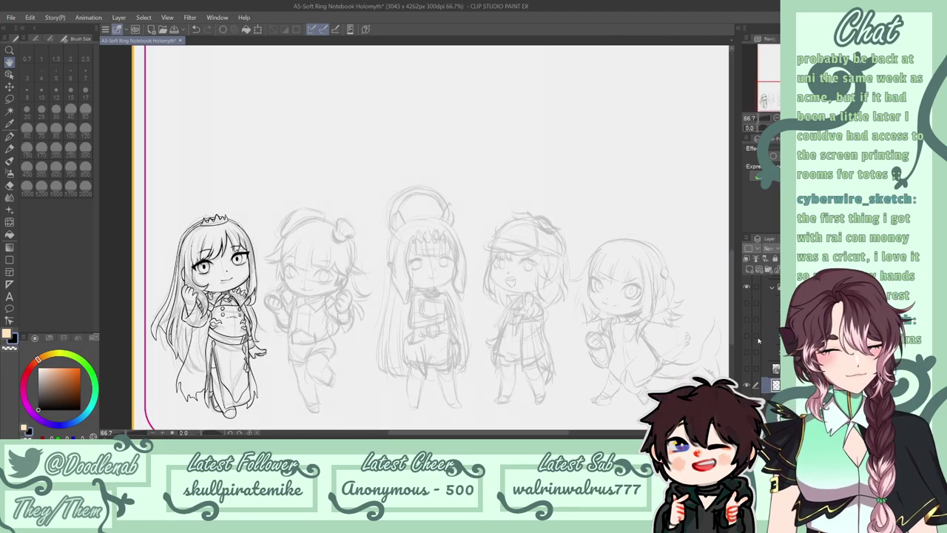
Ink the first bang lock of the beret character with the size 7 pen, curving down the forehead and along its blunt lower edge.
{"action": "mouse_move", "coordinate": [424, 180]}
{"action": "left_mouse_down"}
{"action": "mouse_move", "coordinate": [565, 194]}
{"action": "mouse_move", "coordinate": [582, 165]}
{"action": "left_mouse_up"}
{"action": "key", "text": "ctrl+plus"}
{"action": "key", "text": "ctrl+plus"}
{"action": "key", "text": "p"}
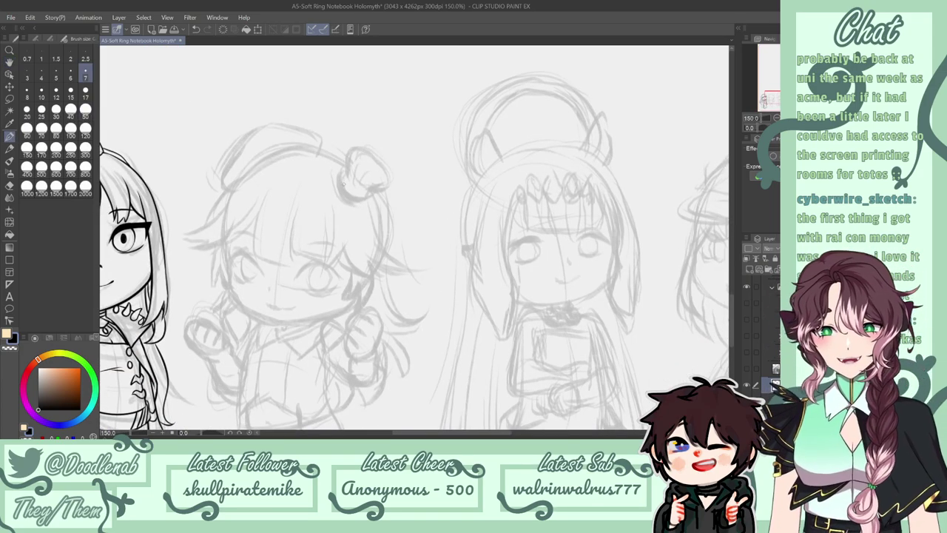
{"action": "left_click_drag", "start_coordinate": [264, 196], "coordinate": [254, 241]}
{"action": "key", "text": "ctrl+z"}
{"action": "mouse_move", "coordinate": [265, 196]}
{"action": "left_mouse_down"}
{"action": "mouse_move", "coordinate": [252, 255]}
{"action": "mouse_move", "coordinate": [268, 262]}
{"action": "mouse_move", "coordinate": [297, 266]}
{"action": "mouse_move", "coordinate": [297, 205]}
{"action": "left_mouse_up"}
{"action": "key", "text": "ctrl+z"}
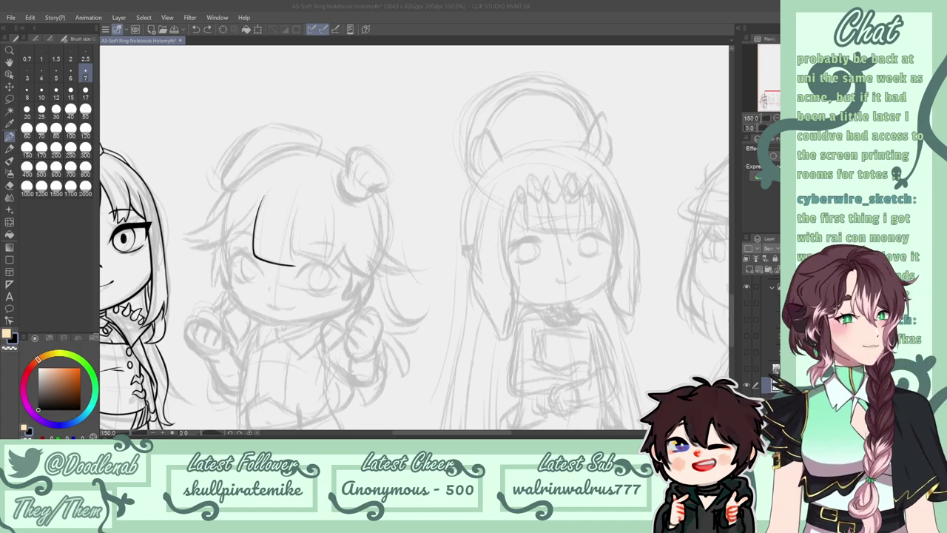
Ink a short notch in the lower edge of the beret character's first bang lock and clean up the line around it.
{"action": "left_click", "coordinate": [283, 244]}
{"action": "key", "text": "e"}
{"action": "mouse_move", "coordinate": [299, 267]}
{"action": "left_mouse_down"}
{"action": "mouse_move", "coordinate": [276, 259]}
{"action": "mouse_move", "coordinate": [278, 250]}
{"action": "mouse_move", "coordinate": [278, 263]}
{"action": "mouse_move", "coordinate": [279, 252]}
{"action": "left_mouse_up"}
{"action": "key", "text": "p"}
{"action": "key", "text": "ctrl+z"}
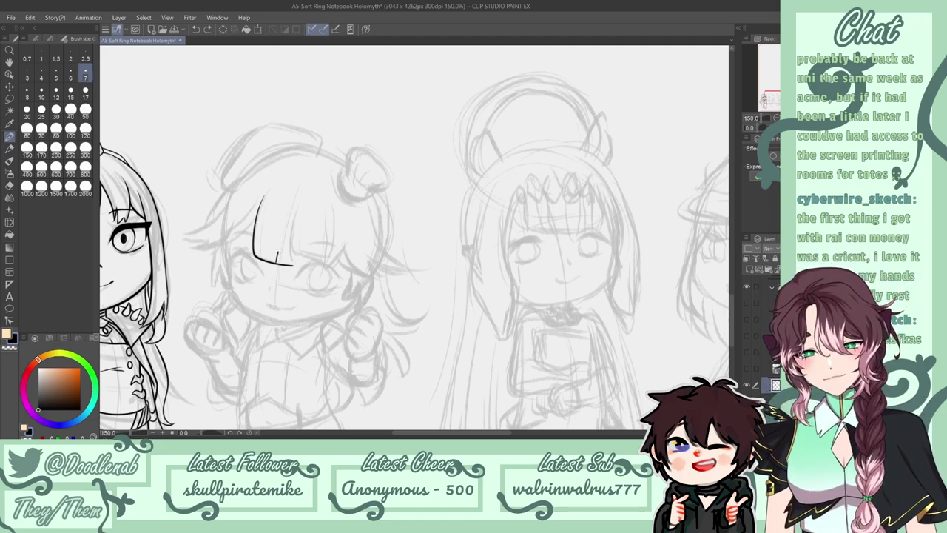
{"action": "key", "text": "e"}
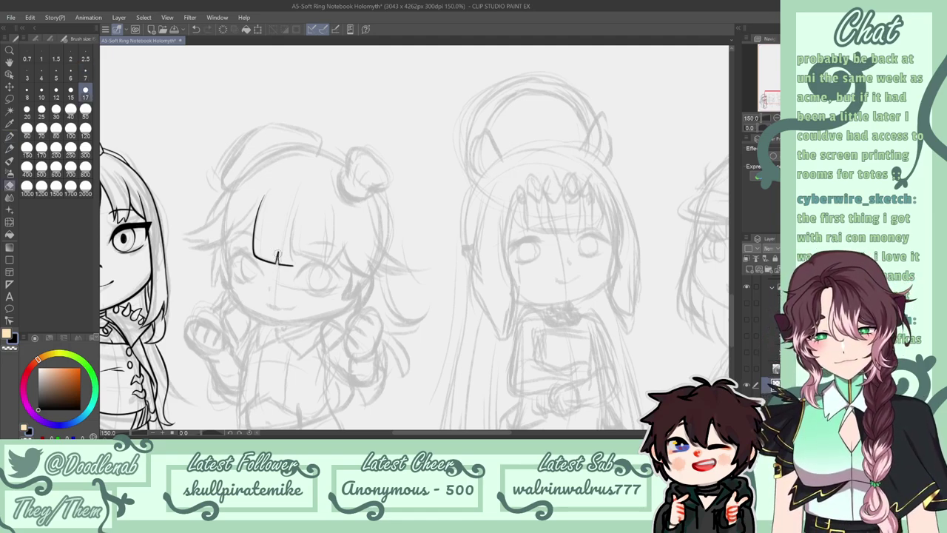
{"action": "key", "text": "p"}
{"action": "key", "text": "ctrl+z"}
{"action": "mouse_move", "coordinate": [280, 264]}
{"action": "left_mouse_down"}
{"action": "mouse_move", "coordinate": [281, 251]}
{"action": "mouse_move", "coordinate": [283, 264]}
{"action": "left_mouse_up"}
{"action": "key", "text": "ctrl+z"}
{"action": "key", "text": "e"}
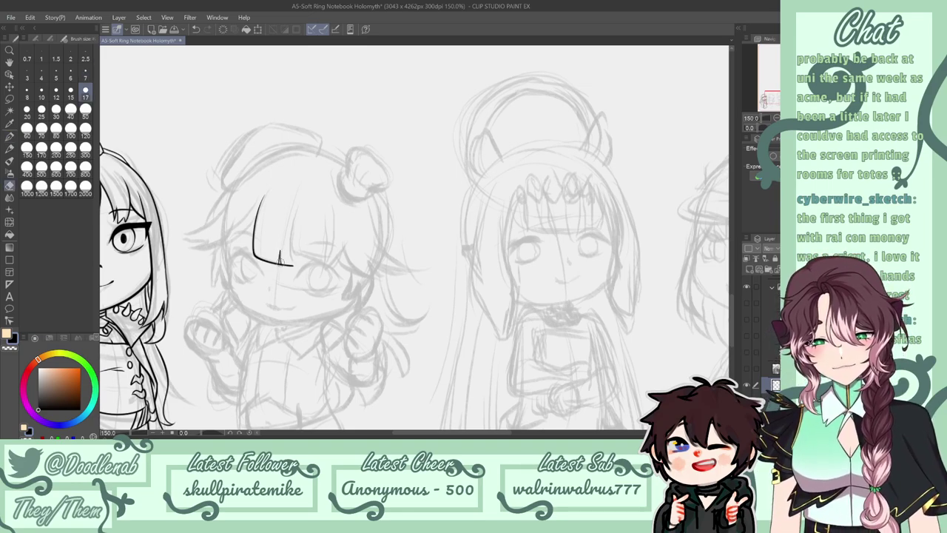
{"action": "key", "text": "p"}
{"action": "key", "text": "ctrl+z"}
{"action": "left_click_drag", "start_coordinate": [279, 250], "coordinate": [281, 263]}
{"action": "key", "text": "e"}
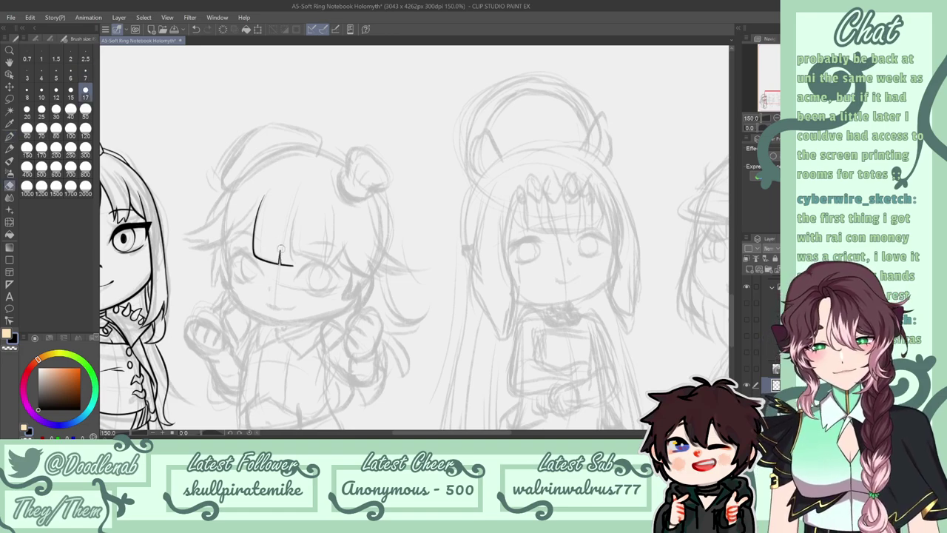
{"action": "key", "text": "p"}
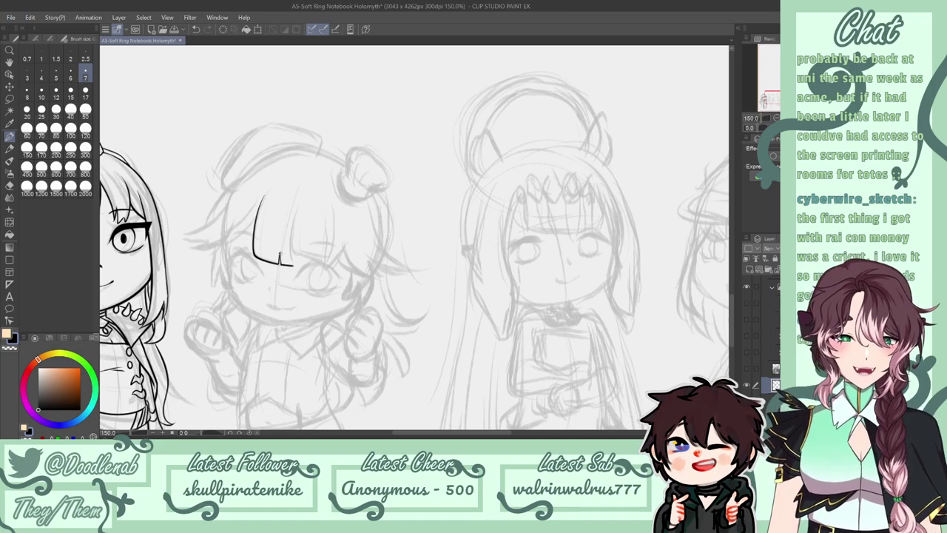
Ink the strand closing the first bang lock's inner side and the lower edge of the central lock beside it.
{"action": "left_click_drag", "start_coordinate": [292, 265], "coordinate": [294, 205]}
{"action": "key", "text": "ctrl+z"}
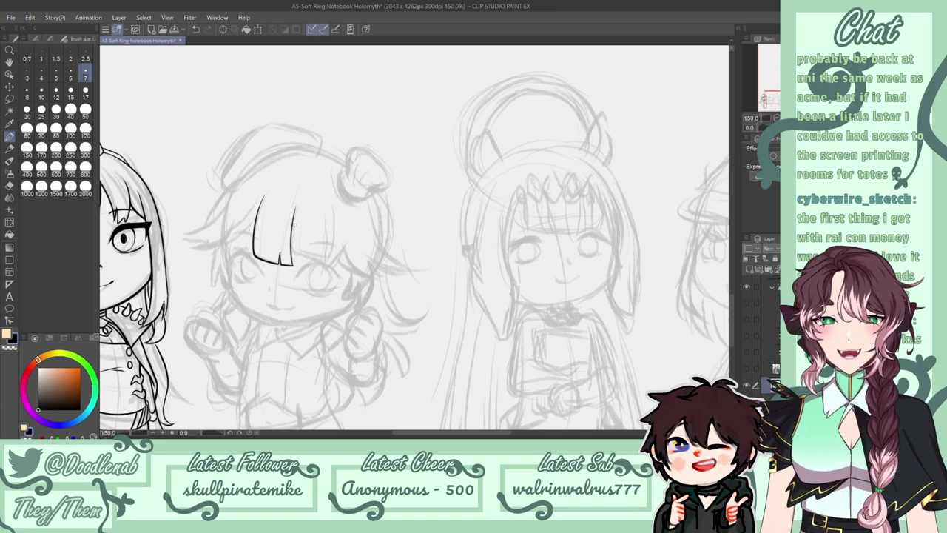
{"action": "mouse_move", "coordinate": [295, 209]}
{"action": "left_mouse_down"}
{"action": "mouse_move", "coordinate": [293, 254]}
{"action": "mouse_move", "coordinate": [292, 236]}
{"action": "mouse_move", "coordinate": [294, 256]}
{"action": "mouse_move", "coordinate": [321, 255]}
{"action": "left_mouse_up"}
{"action": "key", "text": "ctrl+z"}
{"action": "key", "text": "ctrl+z"}
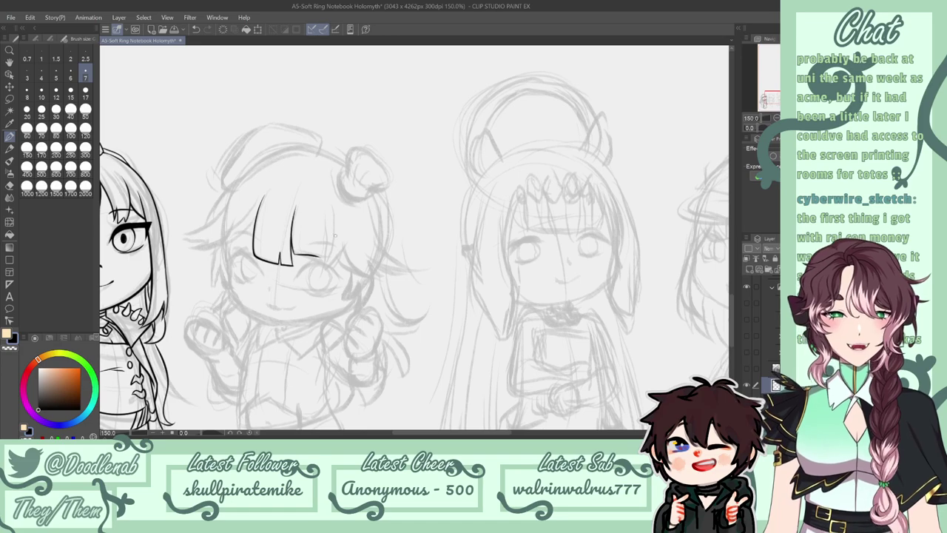
{"action": "key", "text": "ctrl+z"}
{"action": "mouse_move", "coordinate": [292, 238]}
{"action": "left_mouse_down"}
{"action": "mouse_move", "coordinate": [294, 256]}
{"action": "mouse_move", "coordinate": [324, 256]}
{"action": "left_mouse_up"}
{"action": "key", "text": "ctrl+z"}
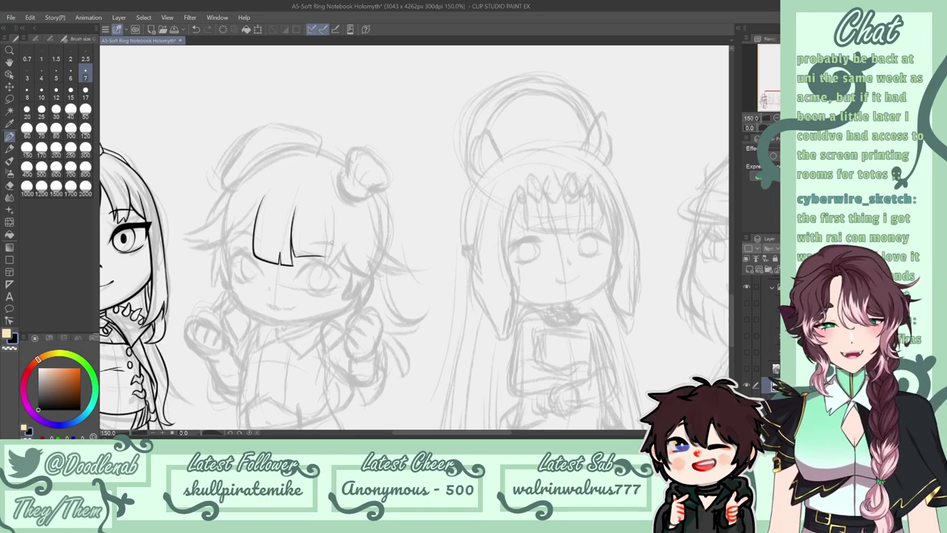
{"action": "key", "text": "ctrl+z"}
{"action": "key", "text": "ctrl+z"}
{"action": "left_click_drag", "start_coordinate": [294, 254], "coordinate": [324, 255]}
{"action": "key", "text": "ctrl+z"}
Ink the far side of the central bang lock and the narrow lock next to it, trimming the overlap at the tips.
{"action": "left_click_drag", "start_coordinate": [326, 213], "coordinate": [321, 262]}
{"action": "key", "text": "ctrl+z"}
{"action": "left_click_drag", "start_coordinate": [326, 211], "coordinate": [325, 259]}
{"action": "key", "text": "ctrl+z"}
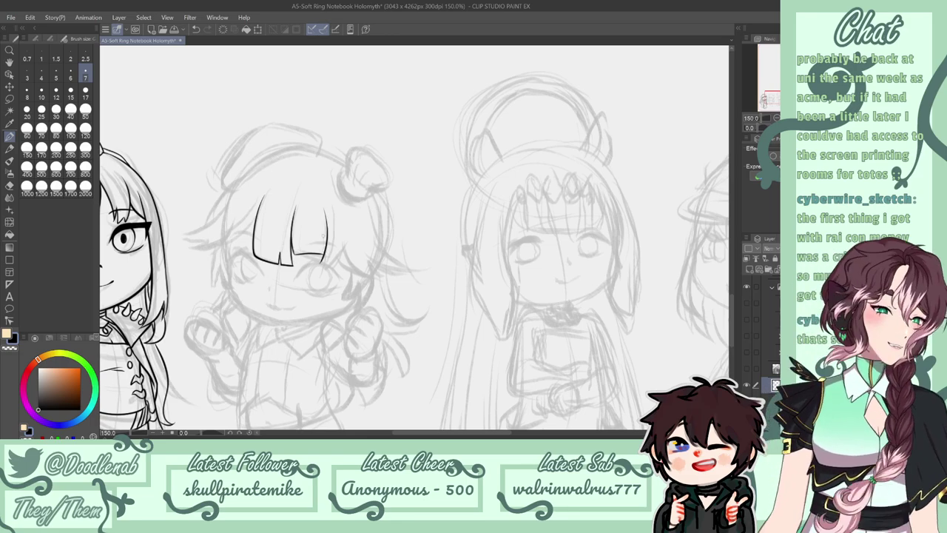
{"action": "key", "text": "ctrl+z"}
{"action": "mouse_move", "coordinate": [324, 208]}
{"action": "left_mouse_down"}
{"action": "mouse_move", "coordinate": [324, 262]}
{"action": "mouse_move", "coordinate": [339, 265]}
{"action": "mouse_move", "coordinate": [346, 224]}
{"action": "left_mouse_up"}
{"action": "key", "text": "ctrl+z"}
{"action": "key", "text": "e"}
{"action": "left_click_drag", "start_coordinate": [326, 256], "coordinate": [327, 250]}
{"action": "key", "text": "p"}
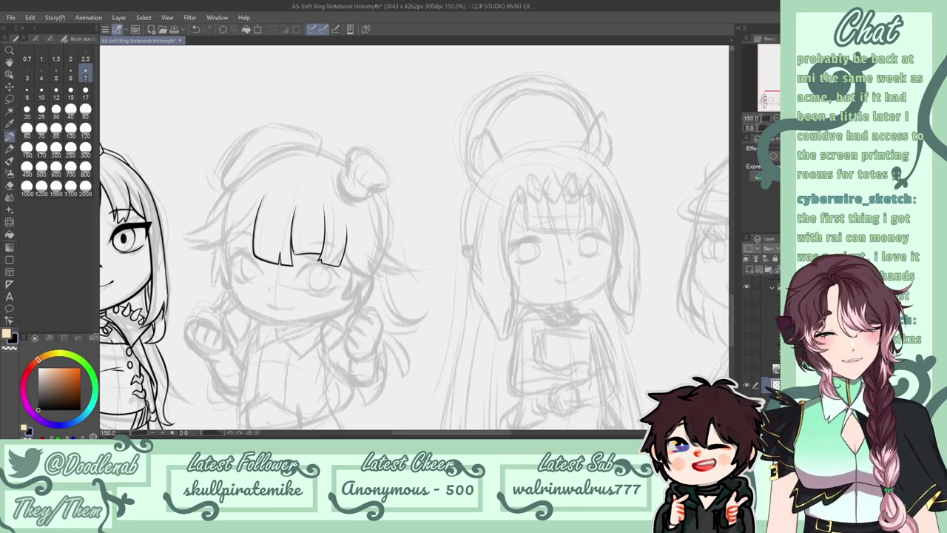
Ink the outward-flicking side lock at the right-hand end of the bangs, with its pointed tips.
{"action": "mouse_move", "coordinate": [368, 203]}
{"action": "left_mouse_down"}
{"action": "mouse_move", "coordinate": [383, 251]}
{"action": "mouse_move", "coordinate": [406, 264]}
{"action": "left_mouse_up"}
{"action": "key", "text": "ctrl+z"}
{"action": "mouse_move", "coordinate": [344, 250]}
{"action": "left_mouse_down"}
{"action": "mouse_move", "coordinate": [362, 276]}
{"action": "mouse_move", "coordinate": [413, 263]}
{"action": "left_mouse_up"}
{"action": "key", "text": "ctrl+z"}
{"action": "key", "text": "ctrl+z"}
{"action": "key", "text": "ctrl+z"}
{"action": "key", "text": "ctrl+z"}
{"action": "key", "text": "e"}
{"action": "key", "text": "p"}
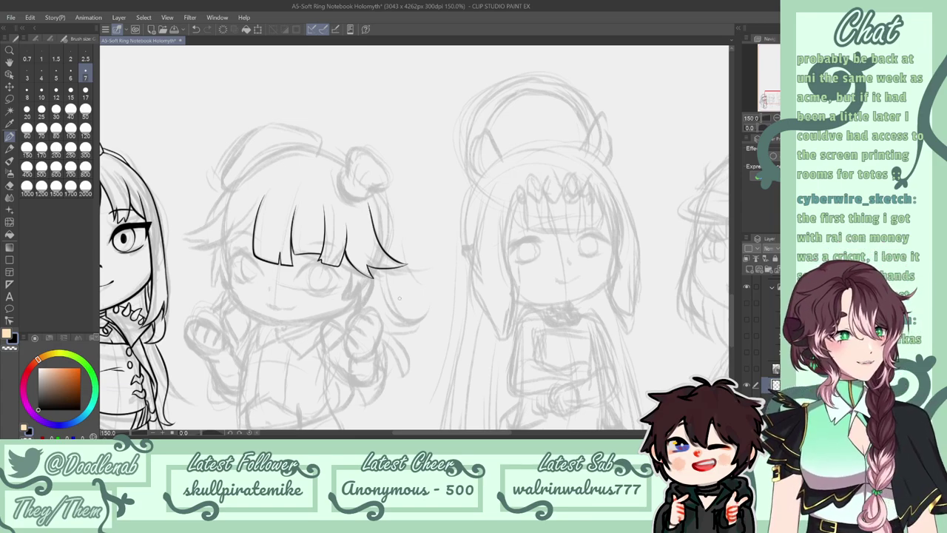
Refine the inner strand of the right-hand side lock and add a thin hair line inside the central bangs.
{"action": "key", "text": "ctrl+z"}
{"action": "left_click_drag", "start_coordinate": [348, 230], "coordinate": [360, 263]}
{"action": "key", "text": "ctrl+z"}
{"action": "key", "text": "ctrl+z"}
{"action": "key", "text": "ctrl+z"}
{"action": "left_click_drag", "start_coordinate": [350, 215], "coordinate": [362, 253]}
{"action": "key", "text": "ctrl+z"}
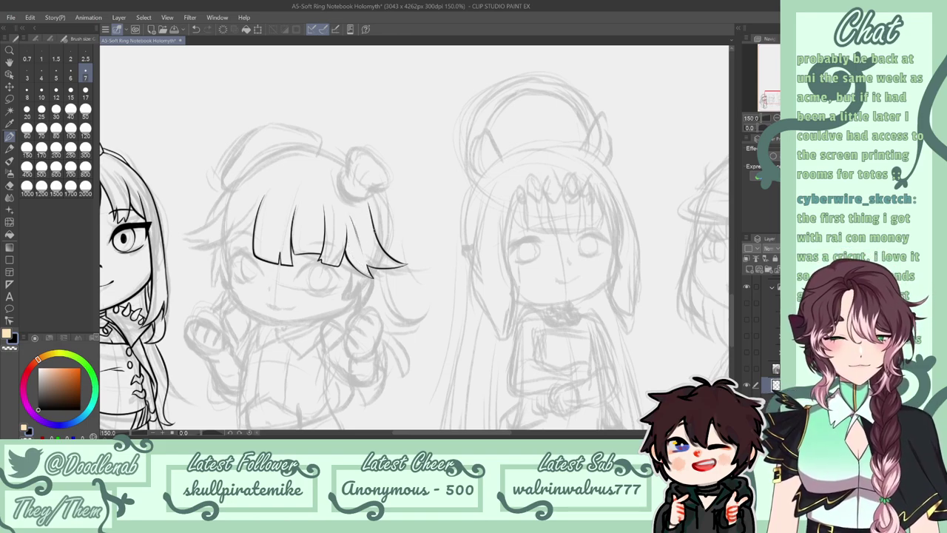
{"action": "key", "text": "ctrl+z"}
{"action": "left_click_drag", "start_coordinate": [316, 215], "coordinate": [323, 249]}
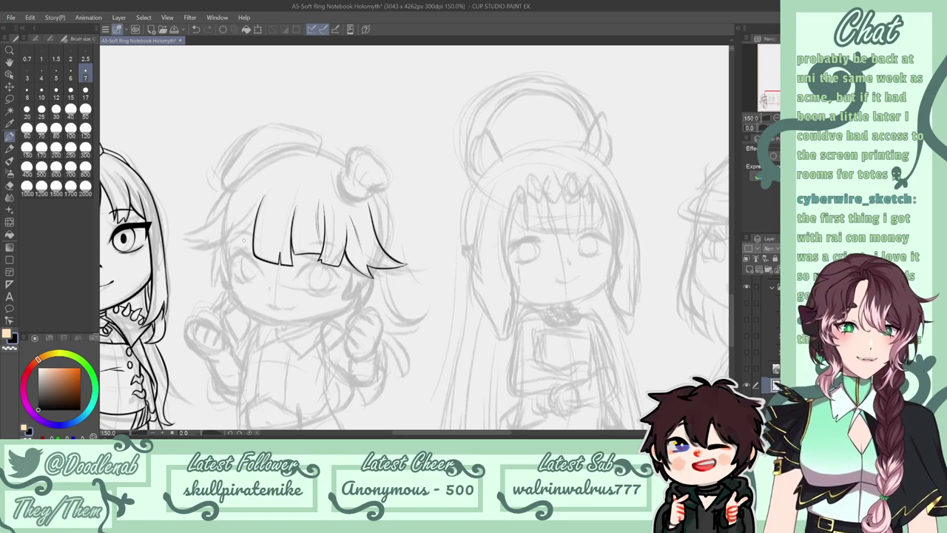
Ink the short blunt locks that finish the left-hand end of the beret character's bangs.
{"action": "mouse_move", "coordinate": [245, 196]}
{"action": "left_mouse_down"}
{"action": "mouse_move", "coordinate": [230, 239]}
{"action": "mouse_move", "coordinate": [231, 226]}
{"action": "mouse_move", "coordinate": [230, 242]}
{"action": "mouse_move", "coordinate": [240, 245]}
{"action": "mouse_move", "coordinate": [228, 245]}
{"action": "mouse_move", "coordinate": [242, 248]}
{"action": "mouse_move", "coordinate": [245, 238]}
{"action": "mouse_move", "coordinate": [252, 250]}
{"action": "mouse_move", "coordinate": [254, 230]}
{"action": "left_mouse_up"}
{"action": "key", "text": "ctrl+z"}
{"action": "key", "text": "ctrl+z"}
{"action": "key", "text": "ctrl+z"}
{"action": "key", "text": "ctrl+y"}
{"action": "key", "text": "ctrl+z"}
{"action": "key", "text": "ctrl+z"}
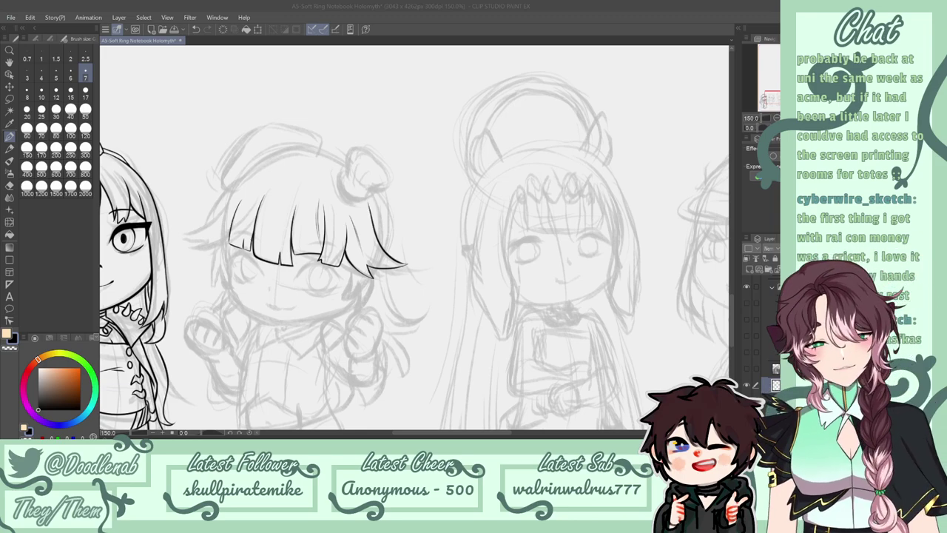
Ink the outward-flicking left-hand side lock, drawing its underside and the outer curve down from the beret.
{"action": "key", "text": "ctrl+z"}
{"action": "left_click_drag", "start_coordinate": [220, 243], "coordinate": [201, 245]}
{"action": "key", "text": "ctrl+z"}
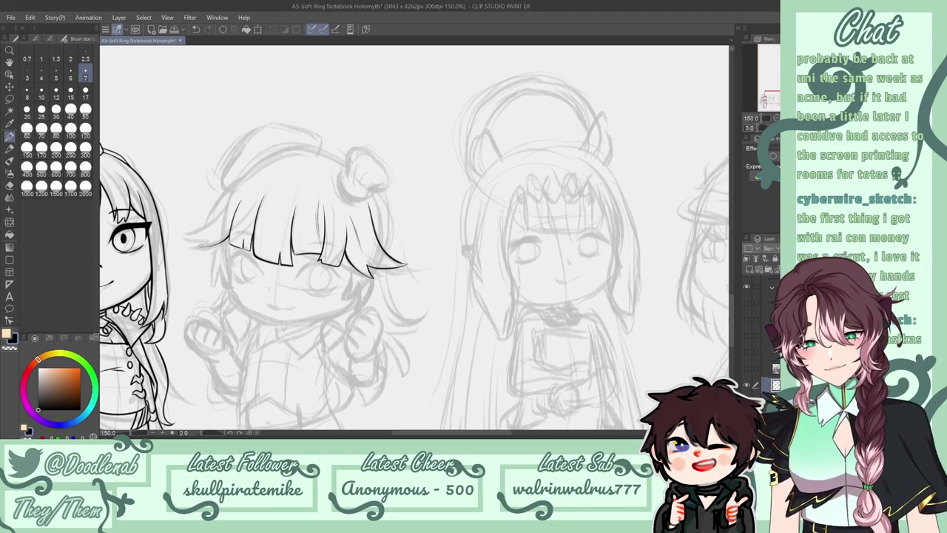
{"action": "left_click_drag", "start_coordinate": [247, 174], "coordinate": [200, 228]}
{"action": "key", "text": "ctrl+z"}
{"action": "key", "text": "ctrl+z"}
{"action": "mouse_move", "coordinate": [242, 177]}
{"action": "left_mouse_down"}
{"action": "mouse_move", "coordinate": [190, 231]}
{"action": "mouse_move", "coordinate": [207, 239]}
{"action": "mouse_move", "coordinate": [188, 241]}
{"action": "mouse_move", "coordinate": [224, 238]}
{"action": "left_mouse_up"}
{"action": "key", "text": "ctrl+z"}
{"action": "key", "text": "ctrl+z"}
{"action": "key", "text": "ctrl+z"}
{"action": "key", "text": "ctrl+z"}
{"action": "key", "text": "ctrl+z"}
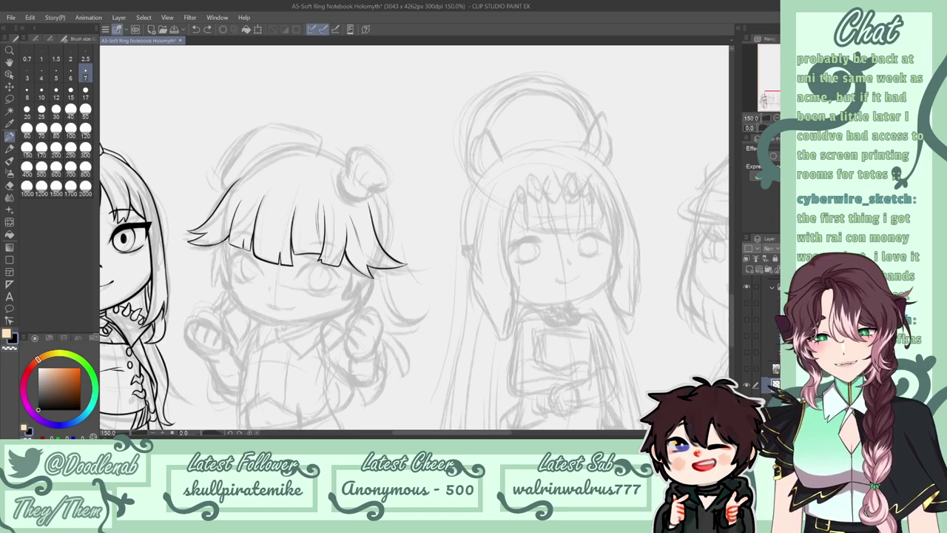
Try to touch up the underside of the left-hand flicked lock.
{"action": "key", "text": "e"}
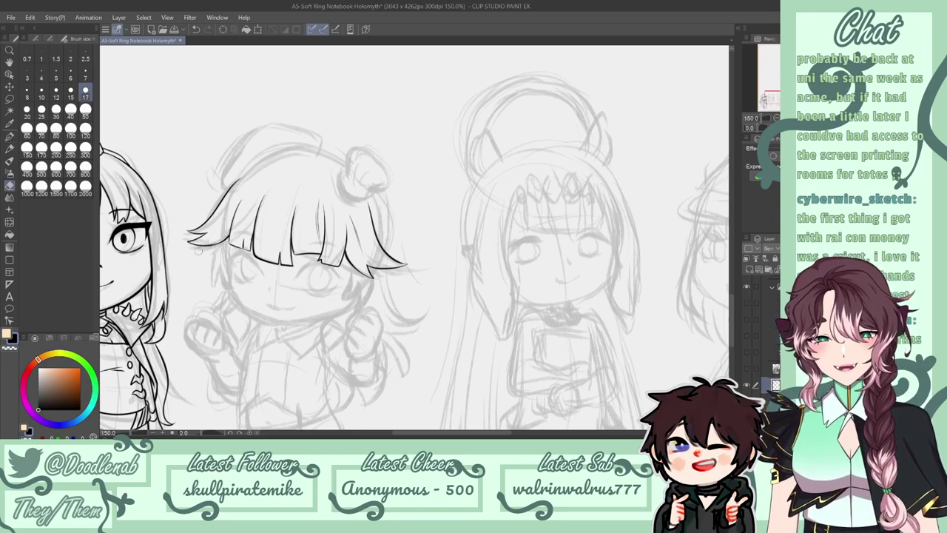
{"action": "key", "text": "p"}
{"action": "left_click_drag", "start_coordinate": [208, 246], "coordinate": [220, 242]}
{"action": "key", "text": "ctrl+z"}
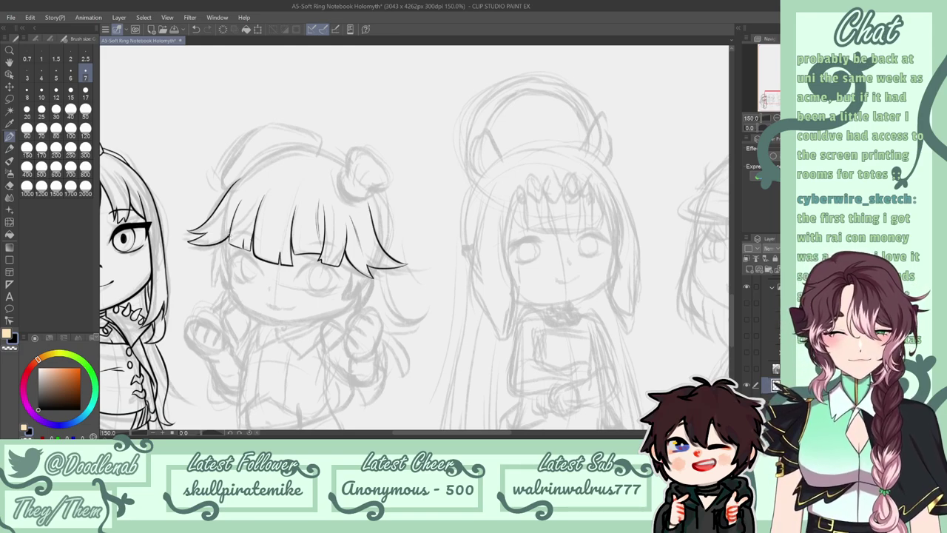
{"action": "key", "text": "ctrl+z"}
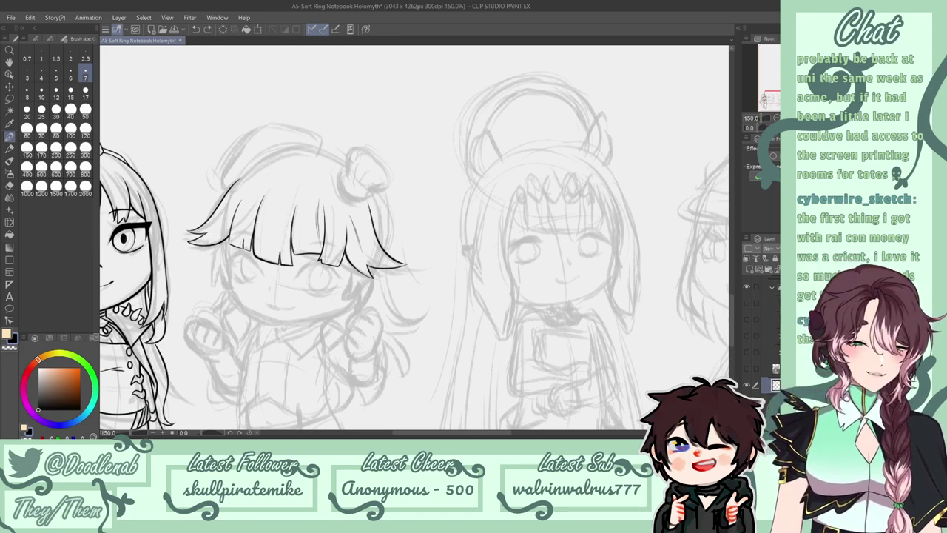
Ink the pointed lock of hair hanging down the left-hand side of the beret character's face.
{"action": "left_click_drag", "start_coordinate": [224, 237], "coordinate": [244, 317]}
{"action": "key", "text": "ctrl+z"}
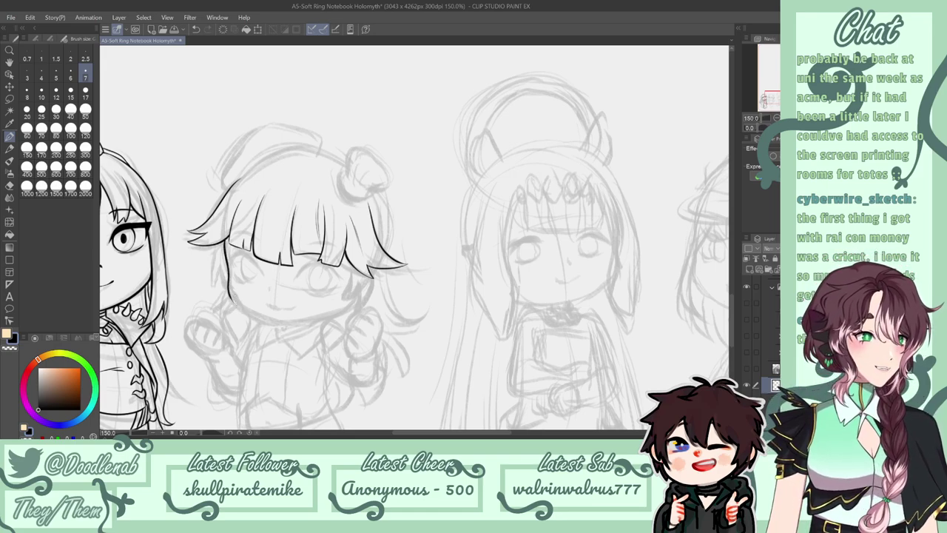
{"action": "left_click_drag", "start_coordinate": [221, 247], "coordinate": [218, 292]}
{"action": "key", "text": "ctrl+z"}
{"action": "mouse_move", "coordinate": [220, 247]}
{"action": "left_mouse_down"}
{"action": "mouse_move", "coordinate": [216, 282]}
{"action": "mouse_move", "coordinate": [228, 298]}
{"action": "left_mouse_up"}
{"action": "key", "text": "ctrl+z"}
{"action": "mouse_move", "coordinate": [217, 264]}
{"action": "left_mouse_down"}
{"action": "mouse_move", "coordinate": [227, 301]}
{"action": "mouse_move", "coordinate": [228, 280]}
{"action": "mouse_move", "coordinate": [229, 289]}
{"action": "left_mouse_up"}
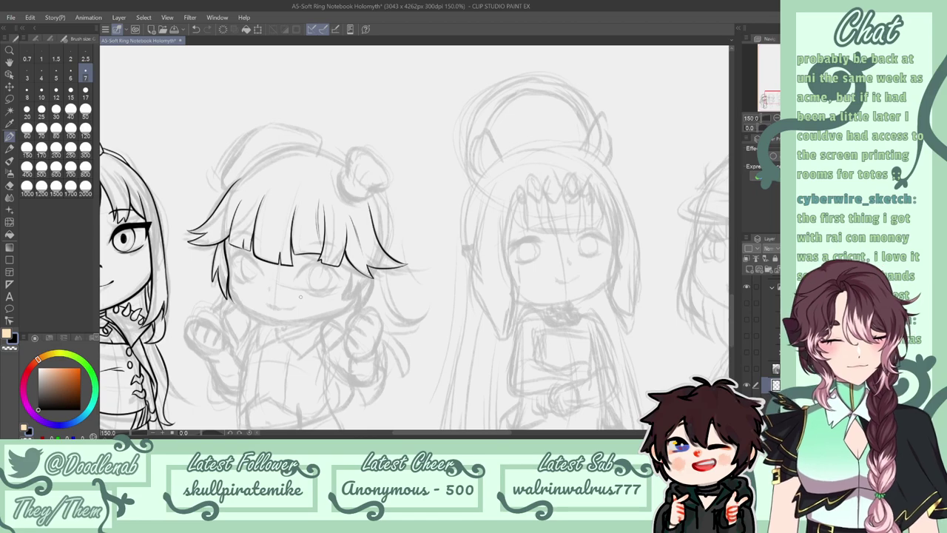
{"action": "left_click_drag", "start_coordinate": [228, 237], "coordinate": [225, 274]}
{"action": "key", "text": "ctrl+z"}
{"action": "key", "text": "e"}
{"action": "key", "text": "p"}
{"action": "key", "text": "ctrl+z"}
{"action": "key", "text": "ctrl+z"}
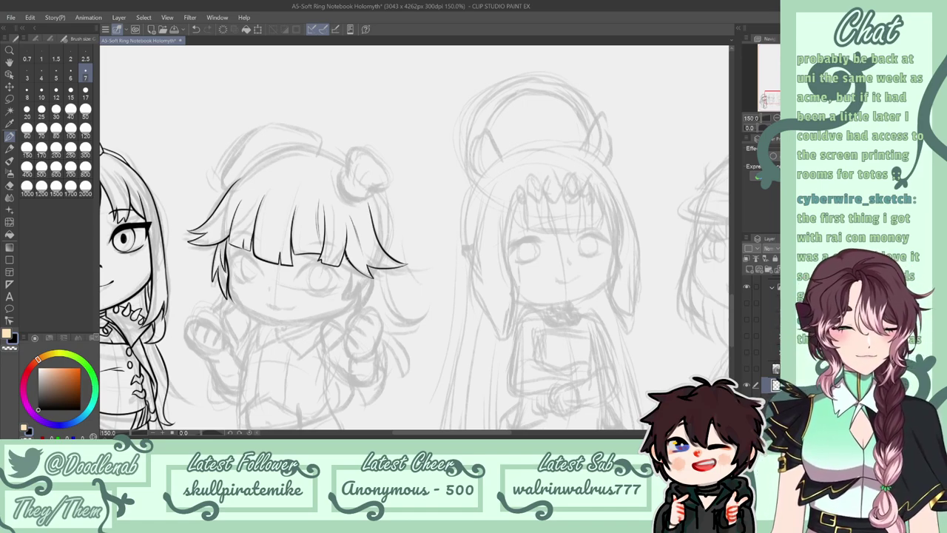
Ink the jagged pointed locks hanging beside the right-hand cheek, below the flicked side lock.
{"action": "left_click_drag", "start_coordinate": [346, 256], "coordinate": [349, 284]}
{"action": "key", "text": "ctrl+z"}
{"action": "mouse_move", "coordinate": [345, 259]}
{"action": "left_mouse_down"}
{"action": "mouse_move", "coordinate": [339, 300]}
{"action": "mouse_move", "coordinate": [355, 291]}
{"action": "mouse_move", "coordinate": [337, 318]}
{"action": "mouse_move", "coordinate": [366, 279]}
{"action": "mouse_move", "coordinate": [340, 318]}
{"action": "mouse_move", "coordinate": [356, 308]}
{"action": "mouse_move", "coordinate": [366, 279]}
{"action": "mouse_move", "coordinate": [389, 284]}
{"action": "left_mouse_up"}
{"action": "key", "text": "ctrl+z"}
{"action": "key", "text": "ctrl+z"}
{"action": "key", "text": "ctrl+z"}
{"action": "key", "text": "ctrl+y"}
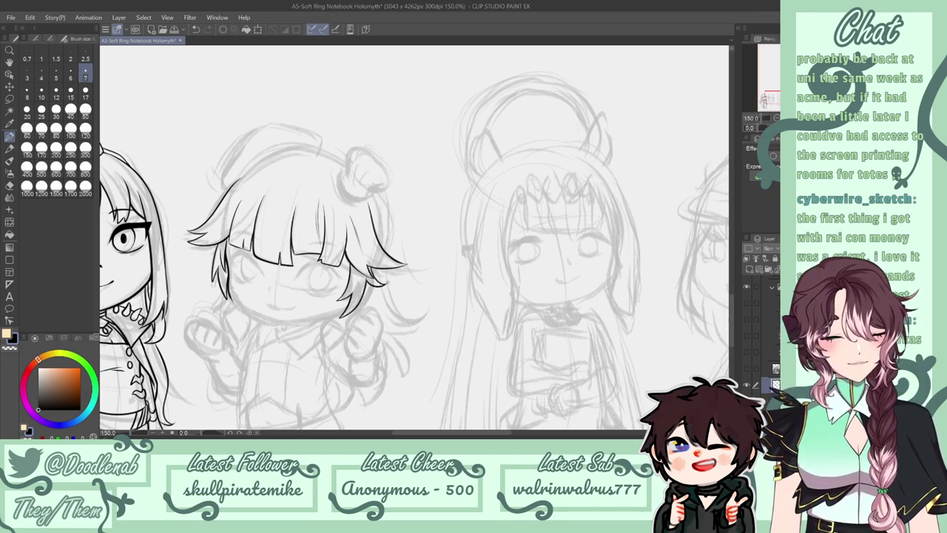
Ink the curved jaw and chin outline of the beret character's face between the two side locks.
{"action": "key", "text": "e"}
{"action": "key", "text": "p"}
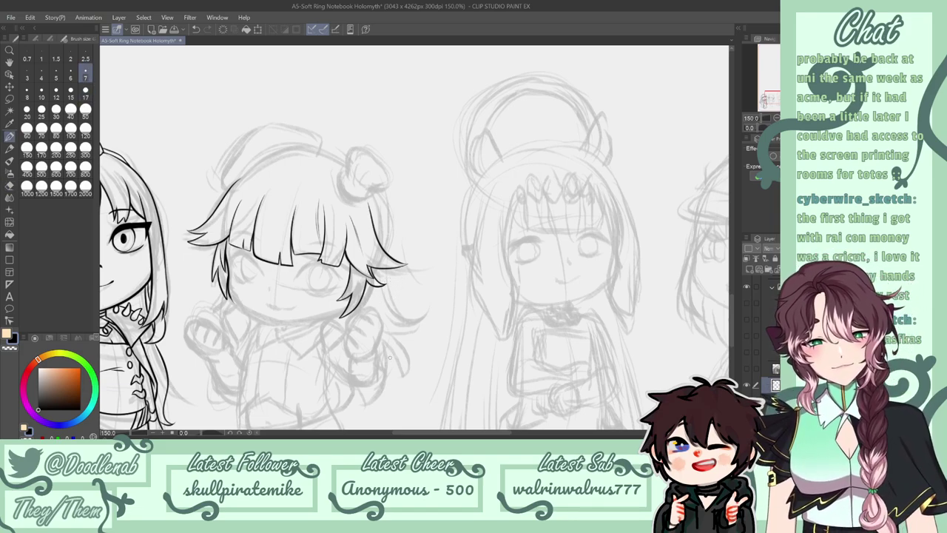
{"action": "mouse_move", "coordinate": [227, 291]}
{"action": "left_mouse_down"}
{"action": "mouse_move", "coordinate": [245, 311]}
{"action": "mouse_move", "coordinate": [280, 322]}
{"action": "left_mouse_up"}
{"action": "key", "text": "ctrl+z"}
{"action": "key", "text": "ctrl+z"}
{"action": "left_click_drag", "start_coordinate": [228, 298], "coordinate": [278, 317]}
{"action": "key", "text": "ctrl+z"}
{"action": "key", "text": "ctrl+z"}
{"action": "left_click_drag", "start_coordinate": [229, 296], "coordinate": [283, 320]}
{"action": "key", "text": "ctrl+z"}
{"action": "mouse_move", "coordinate": [227, 293]}
{"action": "left_mouse_down"}
{"action": "mouse_move", "coordinate": [286, 321]}
{"action": "mouse_move", "coordinate": [327, 314]}
{"action": "left_mouse_up"}
{"action": "key", "text": "ctrl+z"}
{"action": "key", "text": "ctrl+z"}
{"action": "left_click_drag", "start_coordinate": [270, 323], "coordinate": [336, 312]}
{"action": "key", "text": "ctrl+z"}
{"action": "key", "text": "ctrl+z"}
{"action": "key", "text": "ctrl+z"}
{"action": "mouse_move", "coordinate": [272, 323]}
{"action": "left_mouse_down"}
{"action": "mouse_move", "coordinate": [315, 321]}
{"action": "mouse_move", "coordinate": [305, 320]}
{"action": "mouse_move", "coordinate": [348, 303]}
{"action": "mouse_move", "coordinate": [330, 319]}
{"action": "left_mouse_up"}
{"action": "key", "text": "ctrl+z"}
{"action": "key", "text": "ctrl+z"}
{"action": "key", "text": "ctrl+z"}
{"action": "key", "text": "ctrl+z"}
{"action": "left_click_drag", "start_coordinate": [349, 306], "coordinate": [343, 313]}
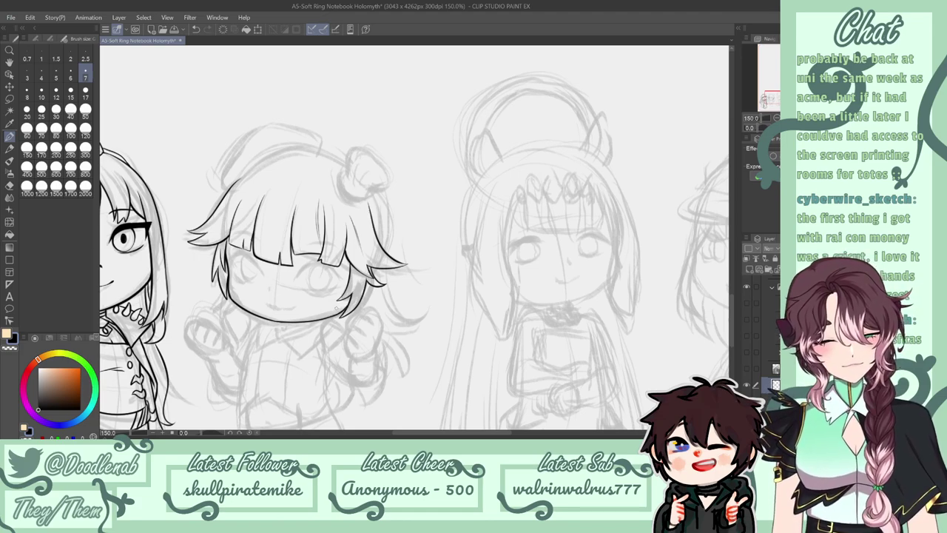
{"action": "key", "text": "e"}
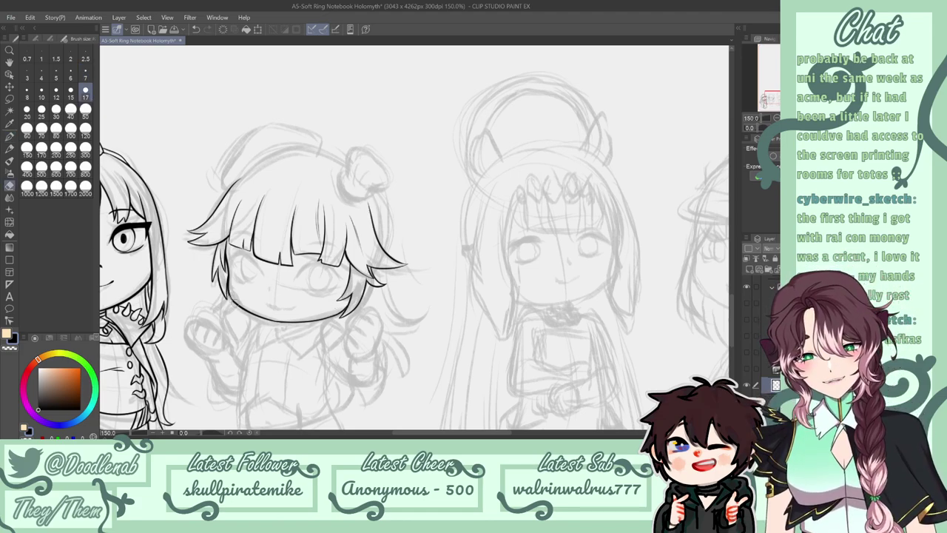
{"action": "key", "text": "p"}
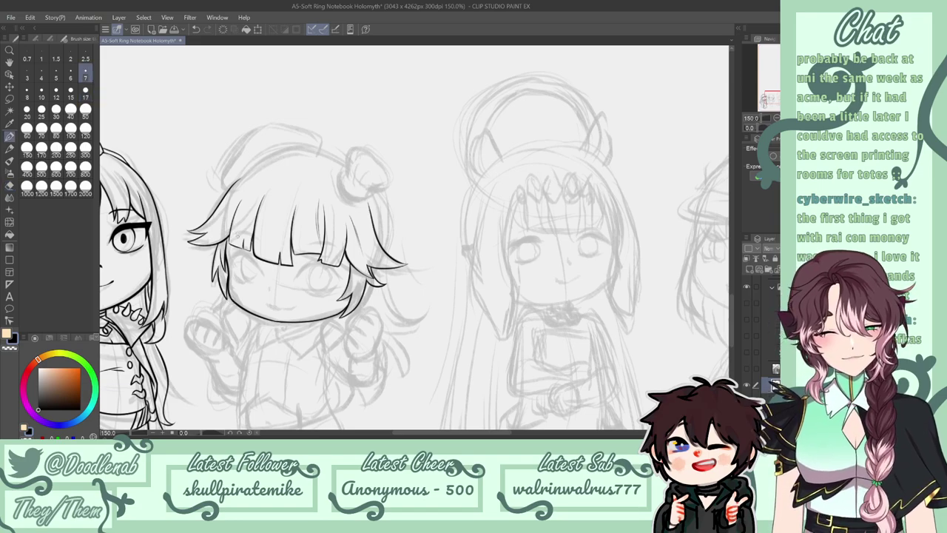
Ink the beret character's tiny nose mark and short smiling mouth.
{"action": "left_click_drag", "start_coordinate": [273, 289], "coordinate": [274, 293]}
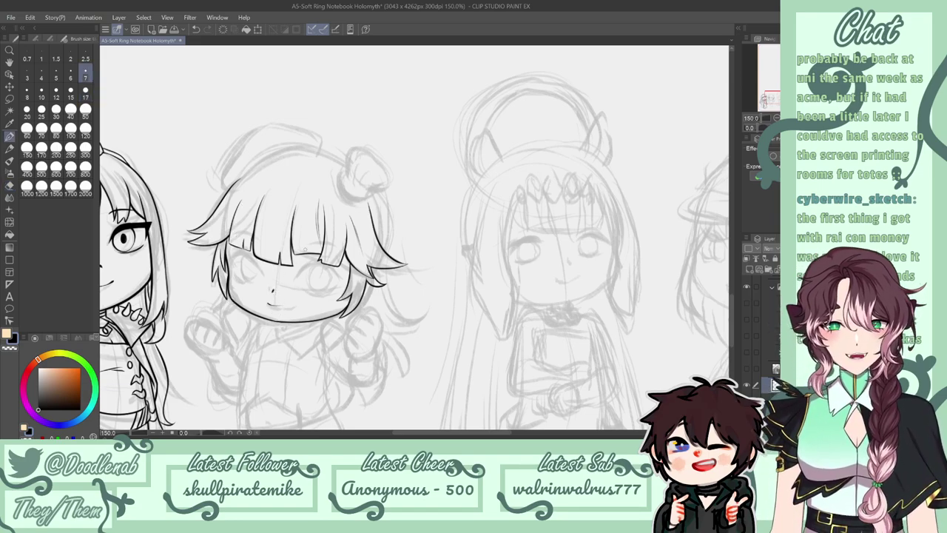
{"action": "key", "text": "ctrl+z"}
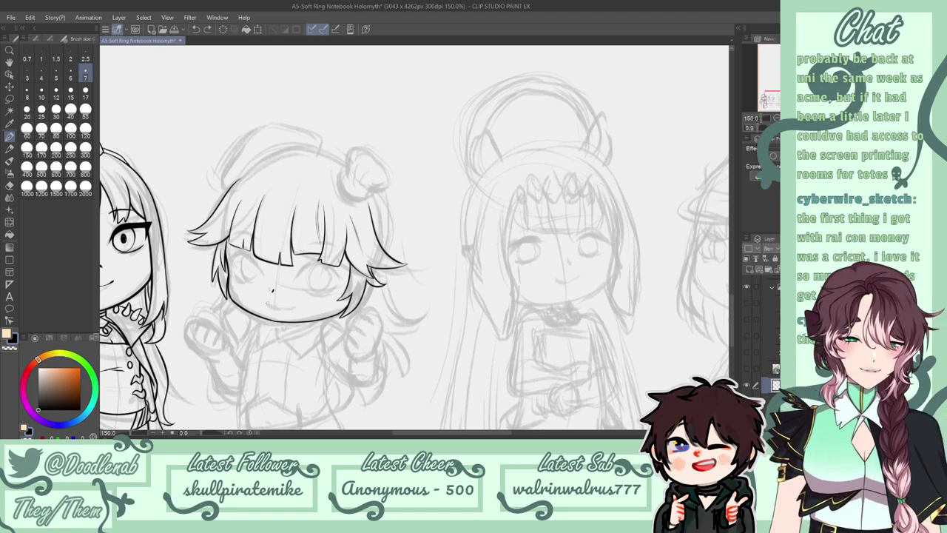
{"action": "key", "text": "ctrl+z"}
{"action": "left_click_drag", "start_coordinate": [271, 305], "coordinate": [294, 306]}
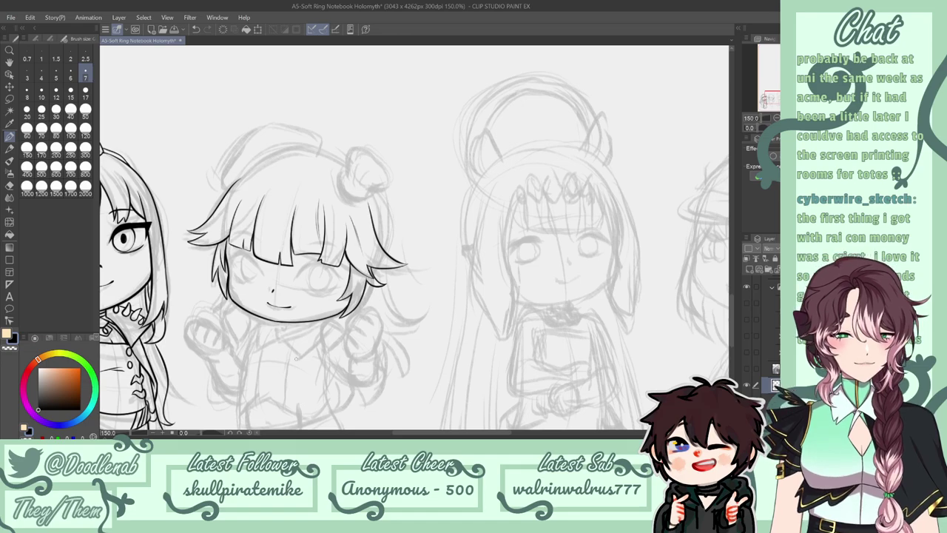
Ink the outer edge of the left-hand hair, extending it up towards the beret.
{"action": "mouse_move", "coordinate": [238, 180]}
{"action": "left_mouse_down"}
{"action": "mouse_move", "coordinate": [254, 175]}
{"action": "mouse_move", "coordinate": [214, 214]}
{"action": "mouse_move", "coordinate": [242, 177]}
{"action": "left_mouse_up"}
{"action": "key", "text": "ctrl+z"}
{"action": "key", "text": "e"}
{"action": "key", "text": "p"}
{"action": "key", "text": "ctrl+z"}
{"action": "left_click_drag", "start_coordinate": [212, 216], "coordinate": [242, 180]}
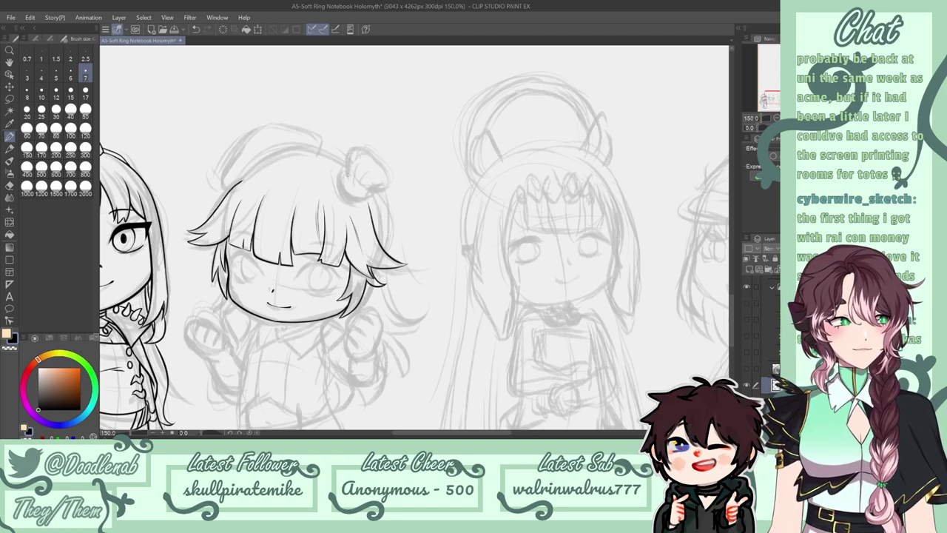
Ink the bumpy outer contour of the small puffy hat on the right-hand side of the head.
{"action": "mouse_move", "coordinate": [346, 169]}
{"action": "left_mouse_down"}
{"action": "mouse_move", "coordinate": [346, 156]}
{"action": "mouse_move", "coordinate": [368, 148]}
{"action": "mouse_move", "coordinate": [385, 178]}
{"action": "mouse_move", "coordinate": [378, 193]}
{"action": "left_mouse_up"}
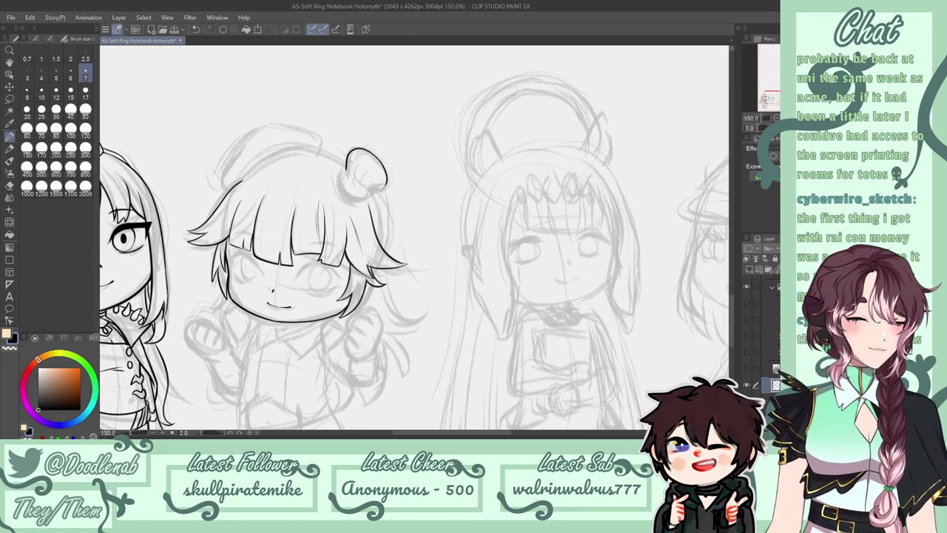
{"action": "key", "text": "ctrl+z"}
{"action": "mouse_move", "coordinate": [348, 169]}
{"action": "left_mouse_down"}
{"action": "mouse_move", "coordinate": [348, 153]}
{"action": "mouse_move", "coordinate": [362, 149]}
{"action": "mouse_move", "coordinate": [382, 162]}
{"action": "mouse_move", "coordinate": [390, 184]}
{"action": "left_mouse_up"}
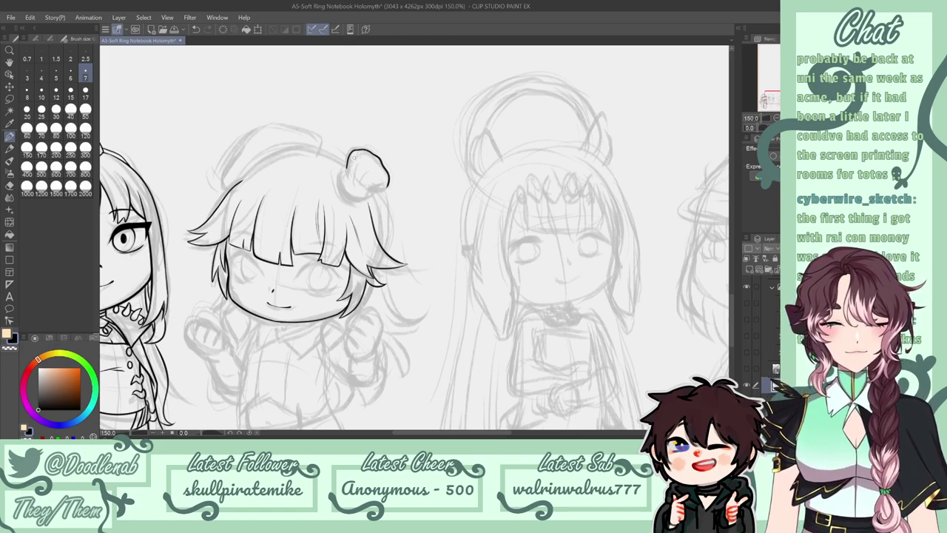
Ink the curved fold lines inside the small puffy hat.
{"action": "mouse_move", "coordinate": [366, 169]}
{"action": "left_mouse_down"}
{"action": "mouse_move", "coordinate": [356, 179]}
{"action": "mouse_move", "coordinate": [356, 157]}
{"action": "mouse_move", "coordinate": [356, 180]}
{"action": "mouse_move", "coordinate": [373, 189]}
{"action": "mouse_move", "coordinate": [389, 182]}
{"action": "mouse_move", "coordinate": [388, 192]}
{"action": "mouse_move", "coordinate": [387, 172]}
{"action": "left_mouse_up"}
{"action": "key", "text": "ctrl+z"}
{"action": "key", "text": "ctrl+z"}
{"action": "key", "text": "ctrl+z"}
{"action": "key", "text": "ctrl+z"}
{"action": "key", "text": "ctrl+z"}
{"action": "key", "text": "ctrl+z"}
{"action": "key", "text": "ctrl+z"}
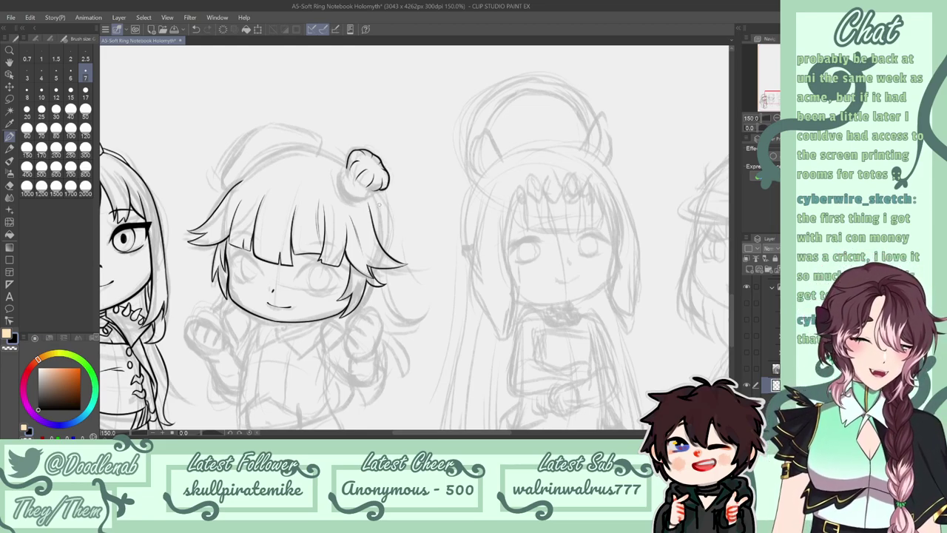
Close the lower left-hand side of the small puffy hat and ink the curved band along its base.
{"action": "key", "text": "ctrl+z"}
{"action": "left_click_drag", "start_coordinate": [342, 165], "coordinate": [347, 174]}
{"action": "key", "text": "ctrl+z"}
{"action": "left_click_drag", "start_coordinate": [344, 189], "coordinate": [374, 191]}
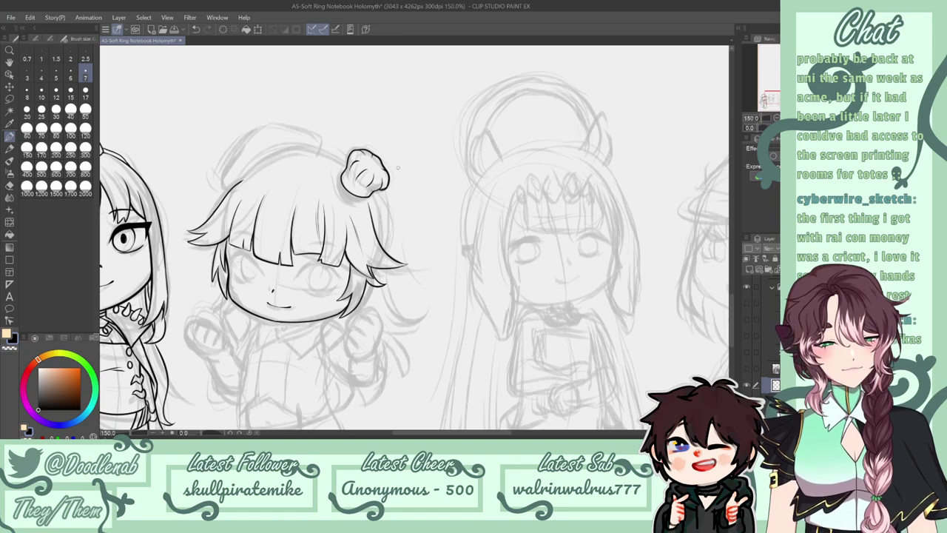
{"action": "mouse_move", "coordinate": [338, 179]}
{"action": "left_mouse_down"}
{"action": "mouse_move", "coordinate": [352, 199]}
{"action": "mouse_move", "coordinate": [374, 193]}
{"action": "left_mouse_up"}
{"action": "key", "text": "ctrl+z"}
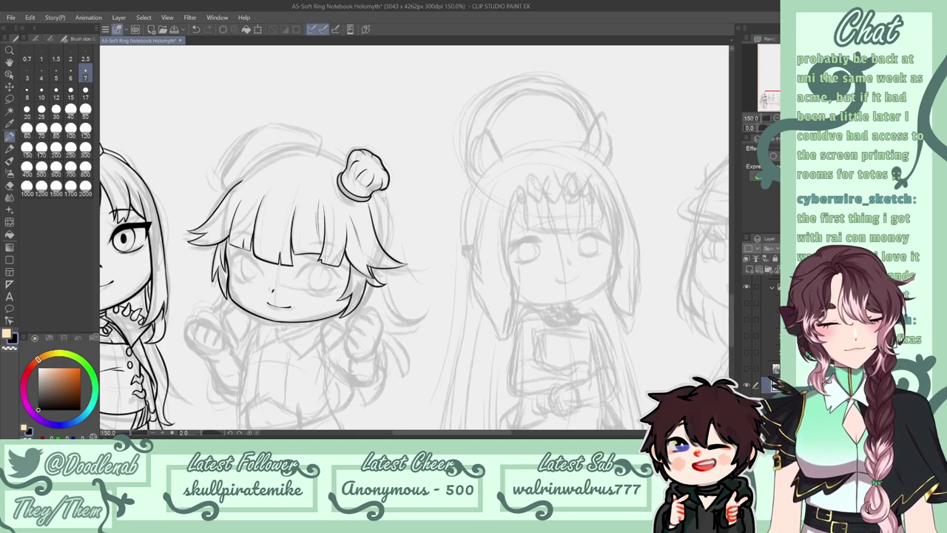
Ink the rounded crown of the head from the left-hand hair across to the small puffy hat, saving the file along the way.
{"action": "mouse_move", "coordinate": [244, 184]}
{"action": "left_mouse_down"}
{"action": "mouse_move", "coordinate": [288, 152]}
{"action": "mouse_move", "coordinate": [332, 151]}
{"action": "left_mouse_up"}
{"action": "key", "text": "ctrl+z"}
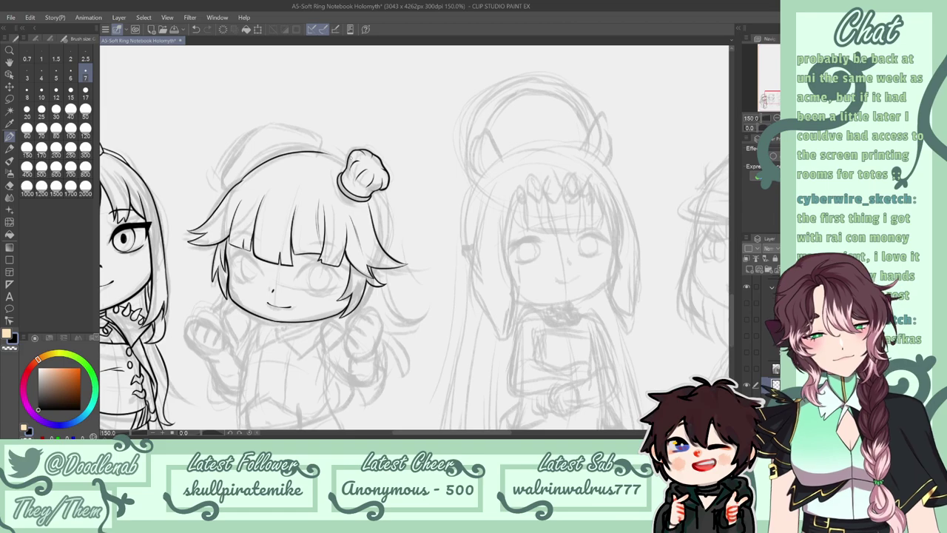
{"action": "key", "text": "ctrl+z"}
{"action": "mouse_move", "coordinate": [239, 183]}
{"action": "left_mouse_down"}
{"action": "mouse_move", "coordinate": [288, 155]}
{"action": "mouse_move", "coordinate": [331, 153]}
{"action": "left_mouse_up"}
{"action": "key", "text": "e"}
{"action": "mouse_move", "coordinate": [271, 147]}
{"action": "left_mouse_down"}
{"action": "mouse_move", "coordinate": [327, 151]}
{"action": "mouse_move", "coordinate": [299, 154]}
{"action": "mouse_move", "coordinate": [346, 164]}
{"action": "left_mouse_up"}
{"action": "key", "text": "p"}
{"action": "key", "text": "ctrl+z"}
{"action": "key", "text": "ctrl+z"}
{"action": "key", "text": "ctrl+z"}
{"action": "key", "text": "ctrl+s"}
{"action": "key", "text": "ctrl+z"}
{"action": "key", "text": "ctrl+z"}
{"action": "key", "text": "ctrl+z"}
{"action": "key", "text": "ctrl+z"}
{"action": "key", "text": "e"}
{"action": "key", "text": "p"}
{"action": "key", "text": "ctrl+z"}
{"action": "key", "text": "ctrl+z"}
{"action": "key", "text": "ctrl+z"}
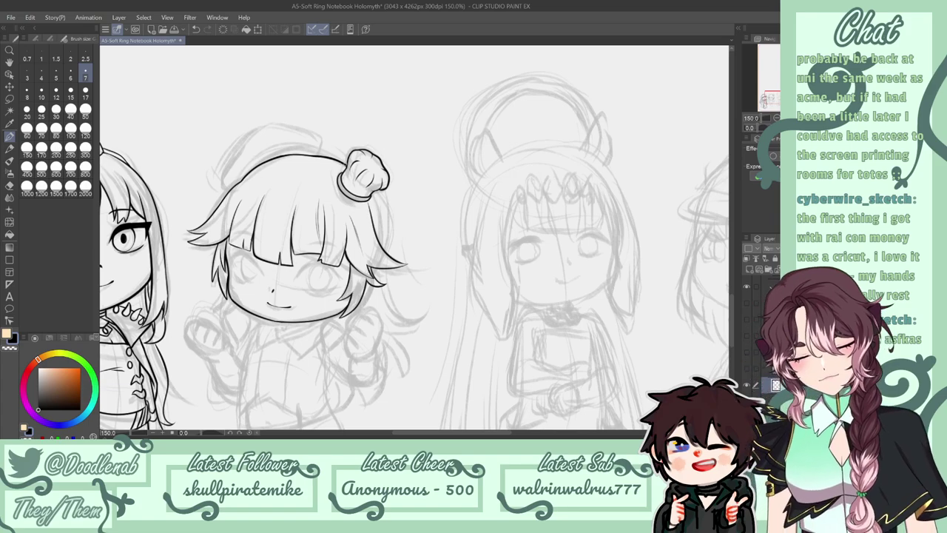
Ink the outer curve of the hair from below the small puffy hat down to the right-hand flicked lock.
{"action": "left_click_drag", "start_coordinate": [374, 192], "coordinate": [388, 229]}
{"action": "key", "text": "ctrl+z"}
{"action": "key", "text": "ctrl+z"}
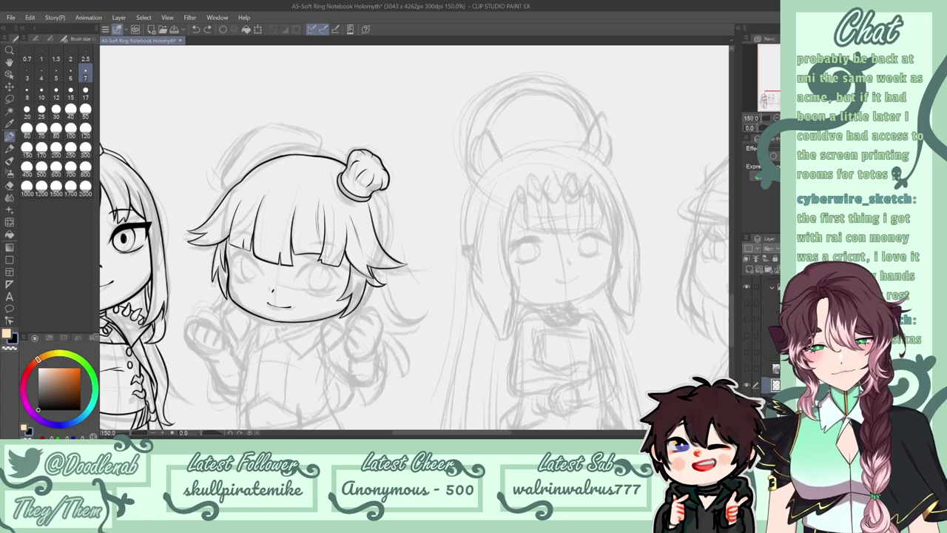
{"action": "left_click_drag", "start_coordinate": [376, 191], "coordinate": [391, 254]}
{"action": "key", "text": "ctrl+z"}
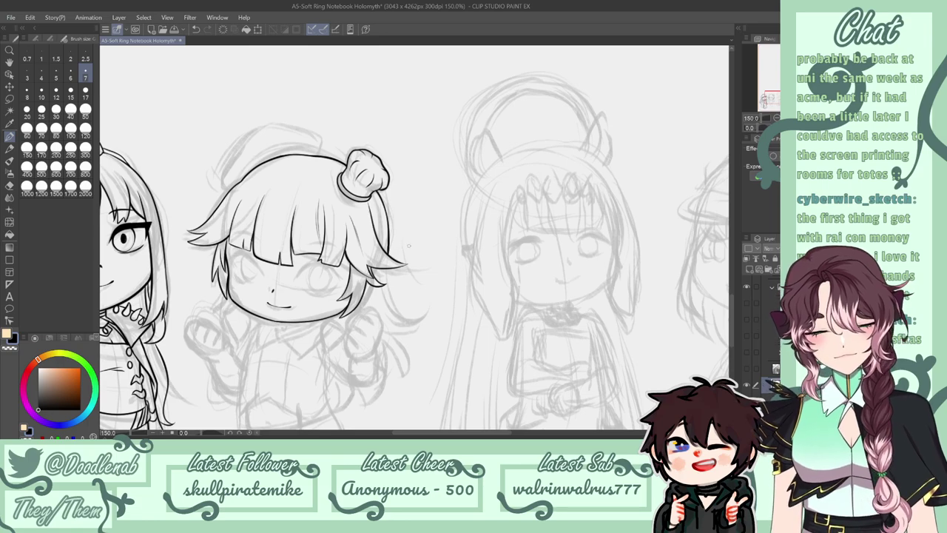
Ink the beret's arched outline and lower edge, with the small rounded ornament at its left-hand end.
{"action": "mouse_move", "coordinate": [222, 191]}
{"action": "left_mouse_down"}
{"action": "mouse_move", "coordinate": [234, 152]}
{"action": "mouse_move", "coordinate": [278, 131]}
{"action": "mouse_move", "coordinate": [296, 129]}
{"action": "mouse_move", "coordinate": [321, 151]}
{"action": "left_mouse_up"}
{"action": "key", "text": "ctrl+z"}
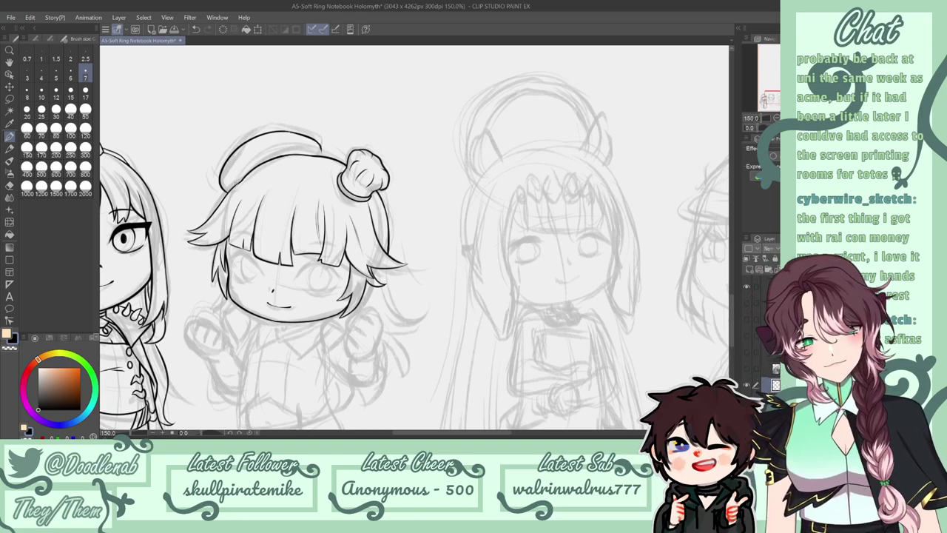
{"action": "mouse_move", "coordinate": [245, 174]}
{"action": "left_mouse_down"}
{"action": "mouse_move", "coordinate": [250, 159]}
{"action": "mouse_move", "coordinate": [259, 166]}
{"action": "mouse_move", "coordinate": [234, 184]}
{"action": "mouse_move", "coordinate": [275, 154]}
{"action": "mouse_move", "coordinate": [319, 153]}
{"action": "left_mouse_up"}
{"action": "key", "text": "ctrl+z"}
{"action": "left_click_drag", "start_coordinate": [257, 163], "coordinate": [324, 153]}
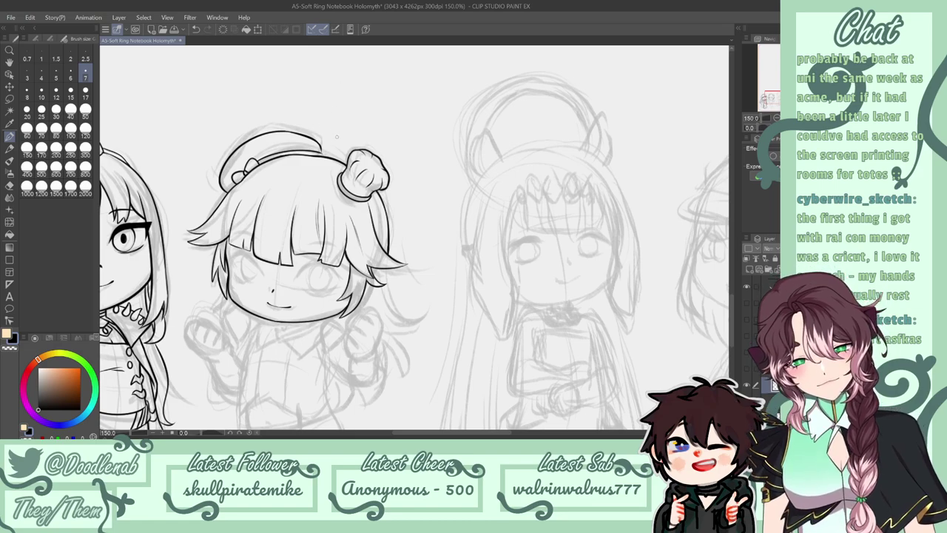
Clean up and close the beret line ends at both sides of the head, and save the file.
{"action": "key", "text": "e"}
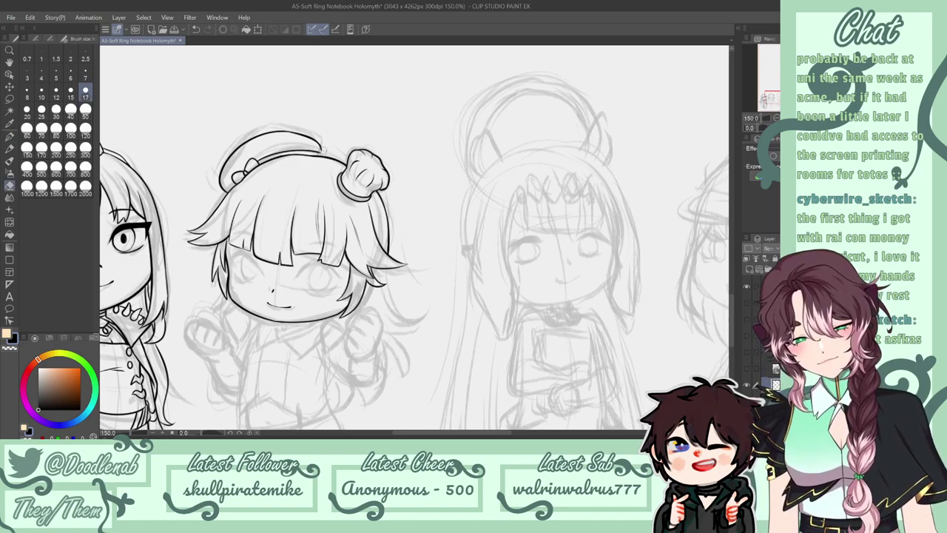
{"action": "left_click", "coordinate": [322, 150]}
{"action": "key", "text": "p"}
{"action": "left_click_drag", "start_coordinate": [321, 151], "coordinate": [323, 155]}
{"action": "left_click_drag", "start_coordinate": [236, 182], "coordinate": [231, 193]}
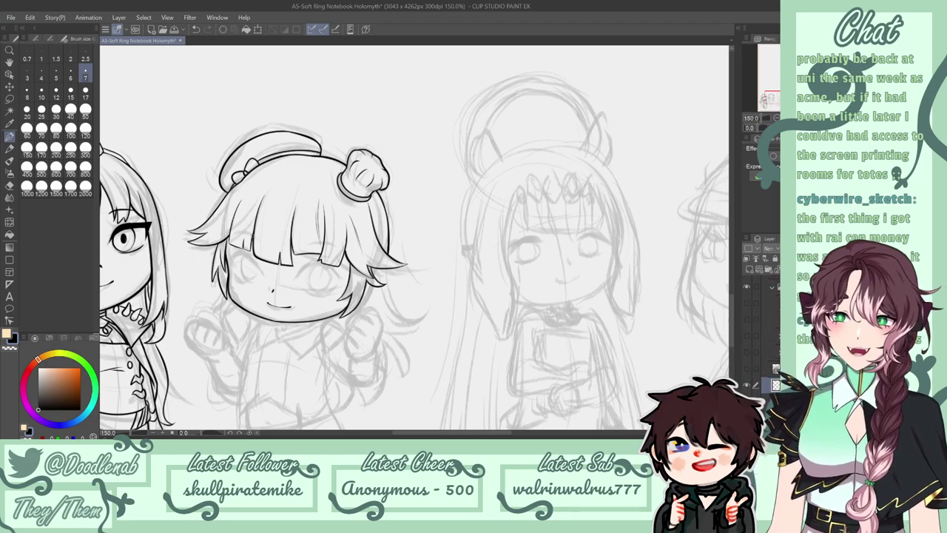
{"action": "key", "text": "ctrl+s"}
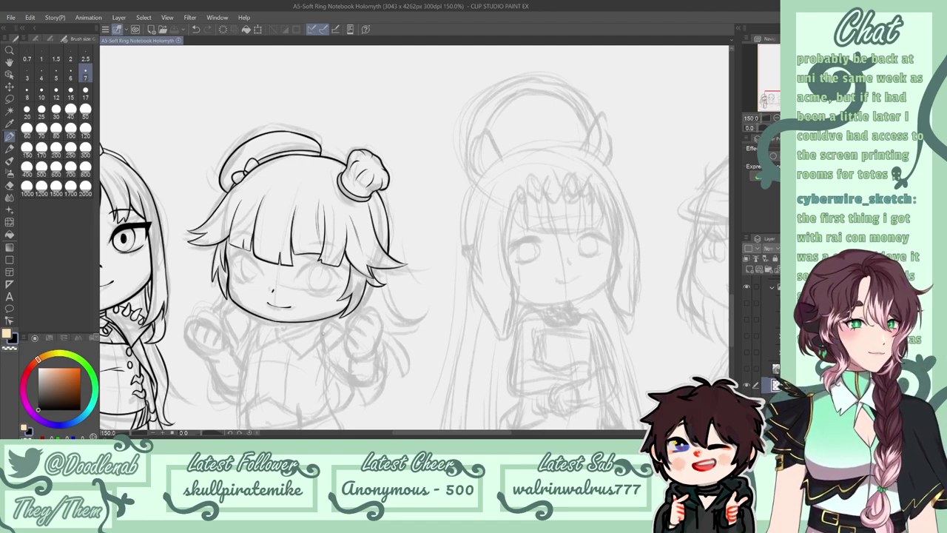
Ink the tapered lock hanging below the right-hand side of the jaw, trying out a line inside it.
{"action": "mouse_move", "coordinate": [326, 320]}
{"action": "left_mouse_down"}
{"action": "mouse_move", "coordinate": [317, 351]}
{"action": "mouse_move", "coordinate": [327, 355]}
{"action": "mouse_move", "coordinate": [352, 312]}
{"action": "mouse_move", "coordinate": [344, 340]}
{"action": "mouse_move", "coordinate": [359, 316]}
{"action": "left_mouse_up"}
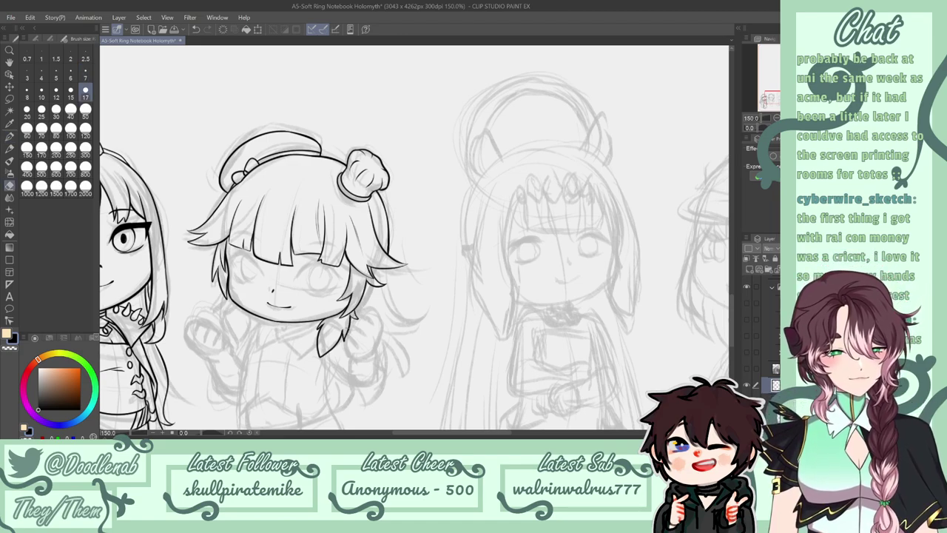
{"action": "mouse_move", "coordinate": [333, 323]}
{"action": "left_mouse_down"}
{"action": "mouse_move", "coordinate": [322, 350]}
{"action": "mouse_move", "coordinate": [330, 326]}
{"action": "left_mouse_up"}
{"action": "key", "text": "ctrl+z"}
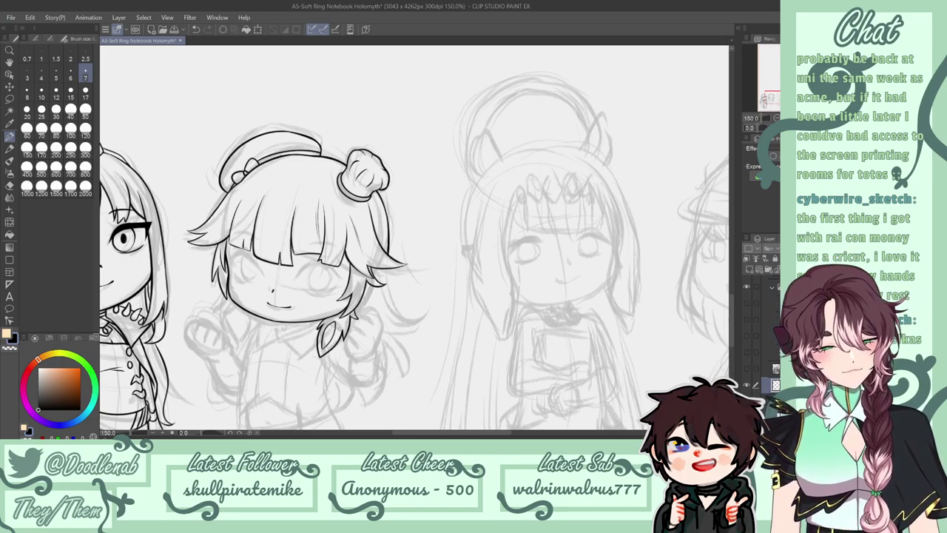
{"action": "key", "text": "ctrl+z"}
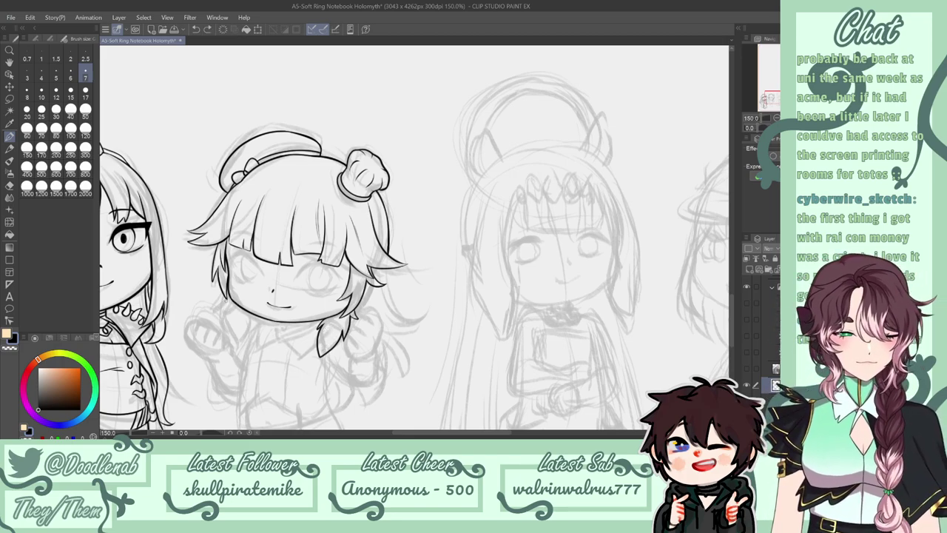
Ink the tapered lock hanging below the left-hand side of the jaw.
{"action": "mouse_move", "coordinate": [225, 296]}
{"action": "left_mouse_down"}
{"action": "mouse_move", "coordinate": [217, 308]}
{"action": "mouse_move", "coordinate": [239, 350]}
{"action": "mouse_move", "coordinate": [254, 312]}
{"action": "left_mouse_up"}
{"action": "key", "text": "ctrl+z"}
{"action": "key", "text": "ctrl+z"}
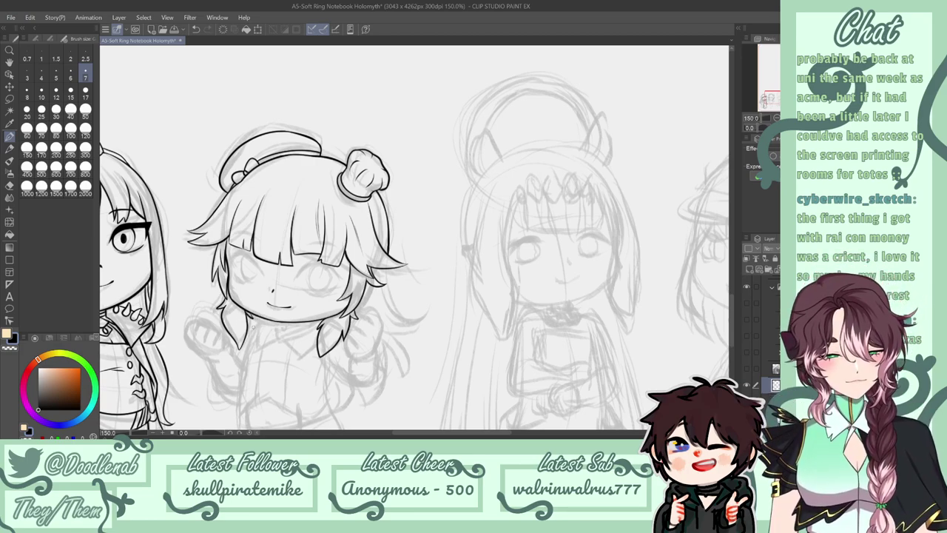
Touch up the left-hand hanging lock where it meets the jaw, and save the file.
{"action": "key", "text": "e"}
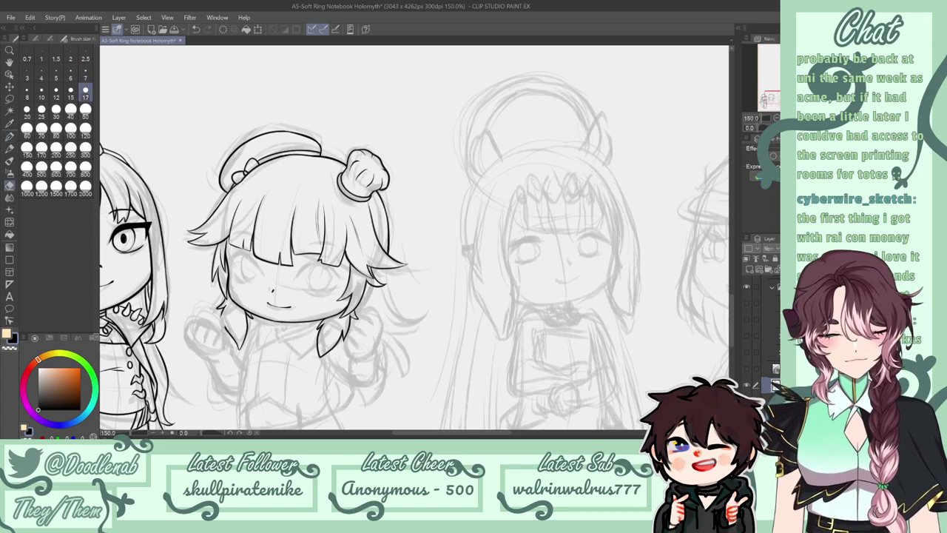
{"action": "key", "text": "p"}
{"action": "key", "text": "ctrl+z"}
{"action": "left_click_drag", "start_coordinate": [219, 305], "coordinate": [226, 332]}
{"action": "key", "text": "ctrl+z"}
{"action": "key", "text": "e"}
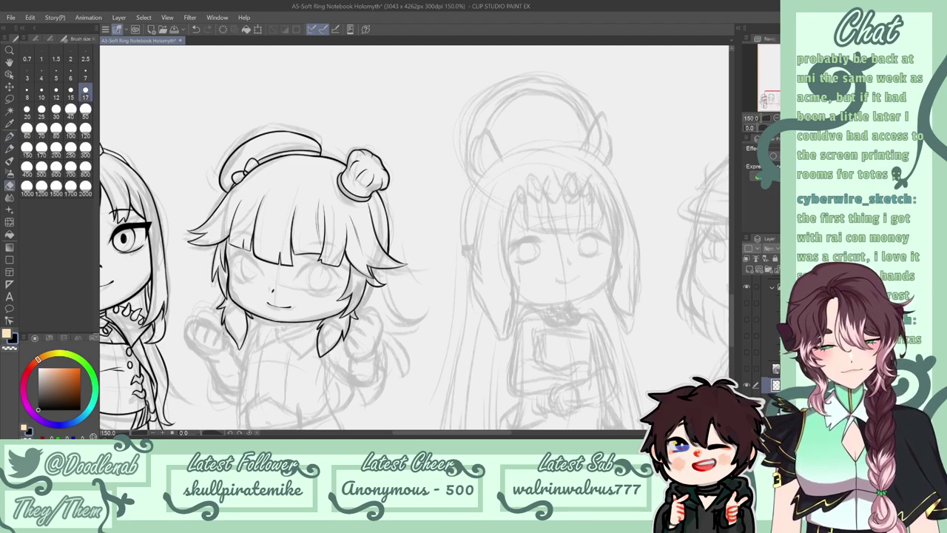
{"action": "key", "text": "p"}
{"action": "key", "text": "e"}
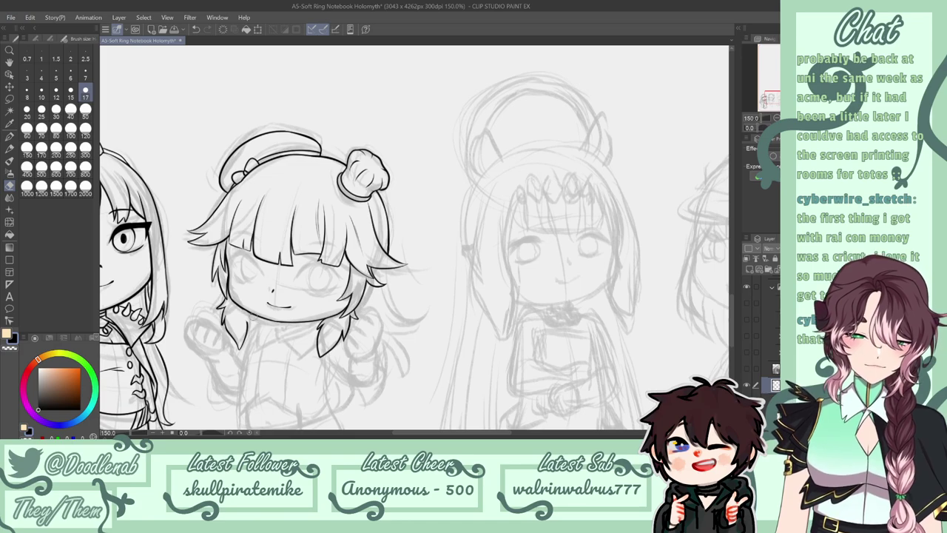
{"action": "key", "text": "p"}
{"action": "left_click_drag", "start_coordinate": [240, 307], "coordinate": [252, 323]}
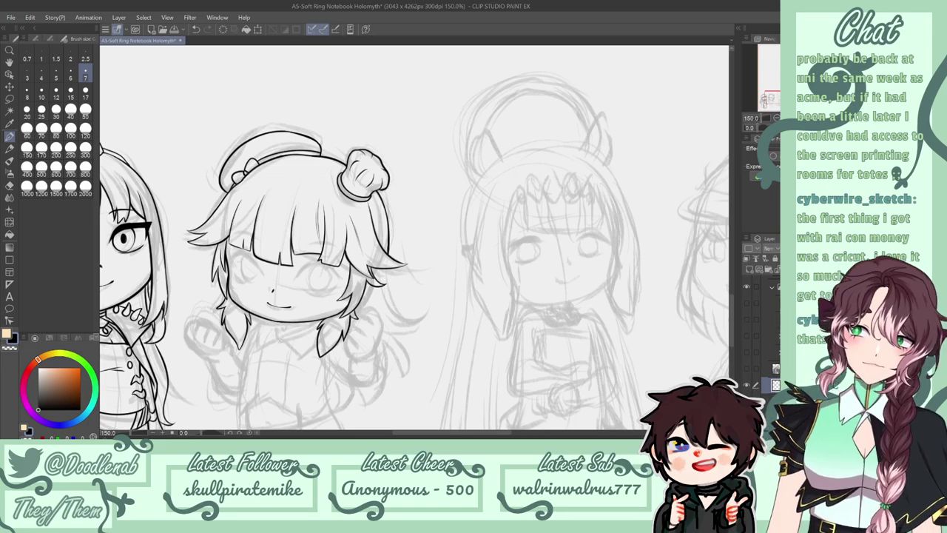
{"action": "key", "text": "ctrl+s"}
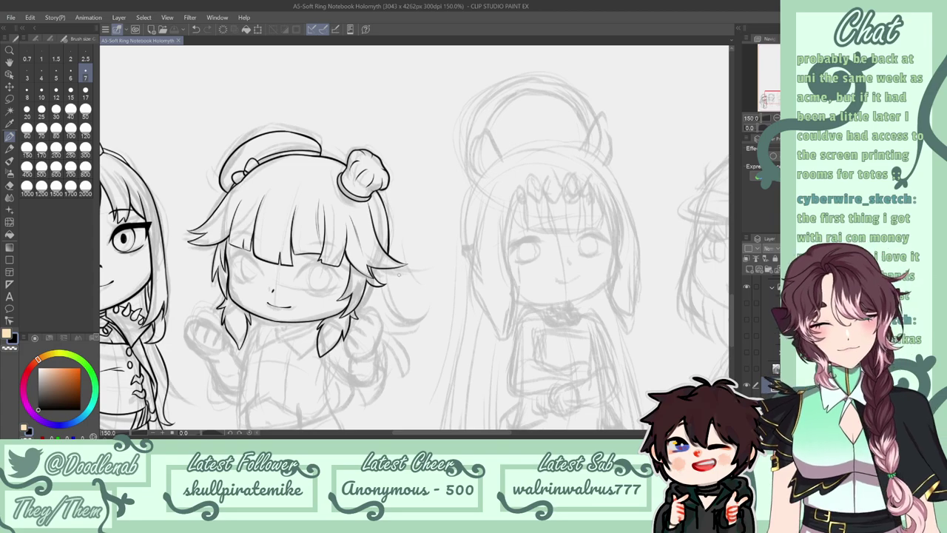
Ink the long wavy hair sweeping out behind the right-hand shoulder, ending in several pointed, curling tips.
{"action": "key", "text": "ctrl+z"}
{"action": "left_click_drag", "start_coordinate": [387, 269], "coordinate": [404, 302]}
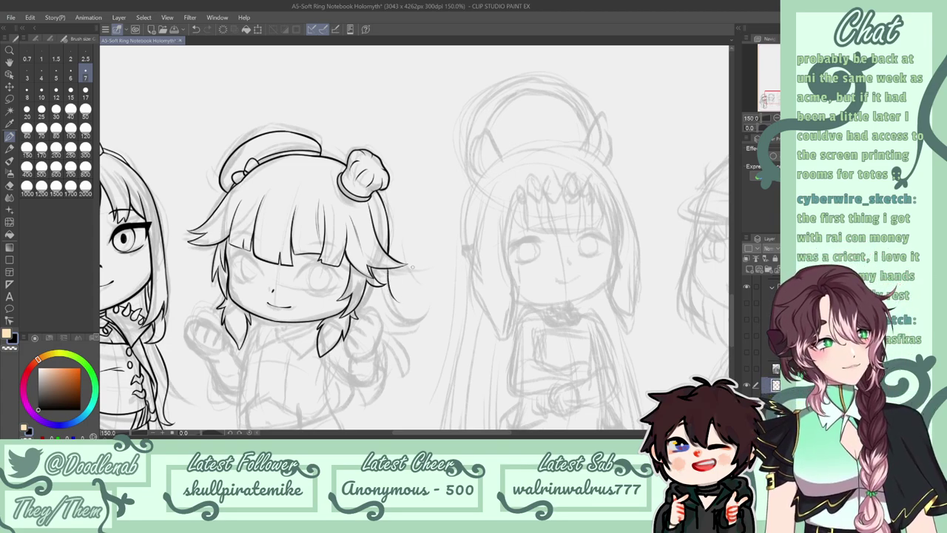
{"action": "key", "text": "ctrl+z"}
{"action": "left_click_drag", "start_coordinate": [387, 271], "coordinate": [411, 307]}
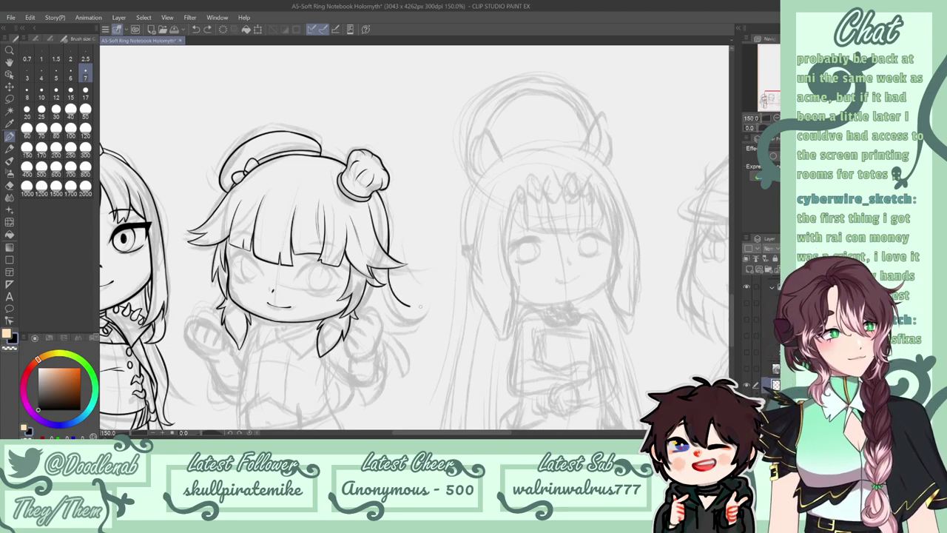
{"action": "key", "text": "ctrl+z"}
{"action": "mouse_move", "coordinate": [386, 271]}
{"action": "left_mouse_down"}
{"action": "mouse_move", "coordinate": [426, 317]}
{"action": "mouse_move", "coordinate": [428, 308]}
{"action": "mouse_move", "coordinate": [408, 321]}
{"action": "mouse_move", "coordinate": [428, 342]}
{"action": "mouse_move", "coordinate": [400, 341]}
{"action": "mouse_move", "coordinate": [402, 378]}
{"action": "left_mouse_up"}
{"action": "mouse_move", "coordinate": [402, 376]}
{"action": "left_mouse_down"}
{"action": "mouse_move", "coordinate": [397, 360]}
{"action": "mouse_move", "coordinate": [399, 387]}
{"action": "mouse_move", "coordinate": [389, 378]}
{"action": "mouse_move", "coordinate": [394, 391]}
{"action": "mouse_move", "coordinate": [380, 388]}
{"action": "mouse_move", "coordinate": [399, 385]}
{"action": "left_mouse_up"}
{"action": "key", "text": "ctrl+z"}
{"action": "key", "text": "e"}
{"action": "key", "text": "p"}
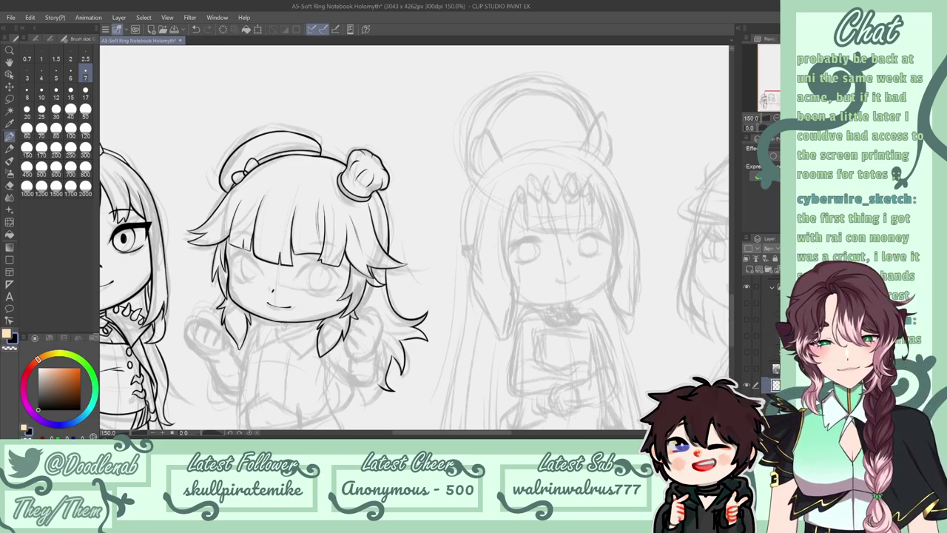
Ink the small gathered frills and hanging ends of the neck bow directly beneath the beret character's chin.
{"action": "left_click_drag", "start_coordinate": [300, 323], "coordinate": [307, 328]}
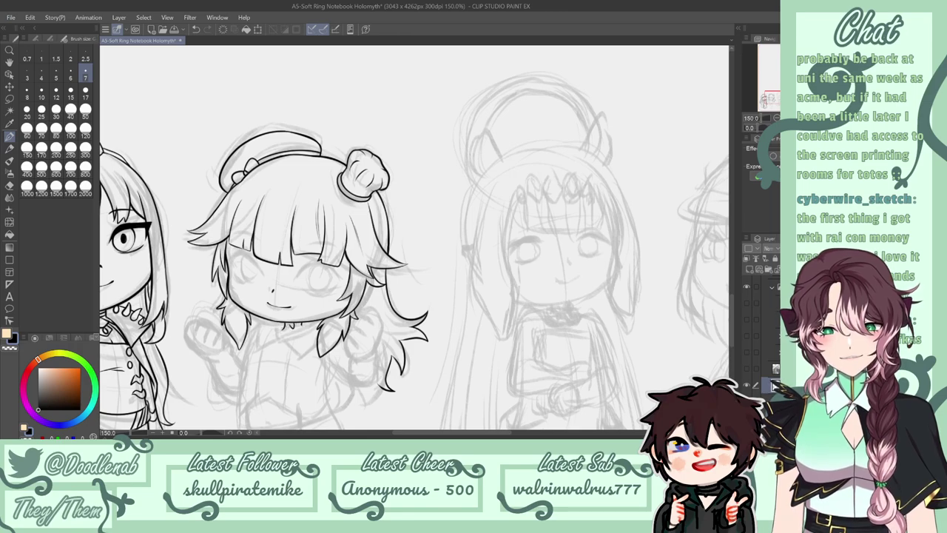
{"action": "key", "text": "ctrl+z"}
{"action": "key", "text": "e"}
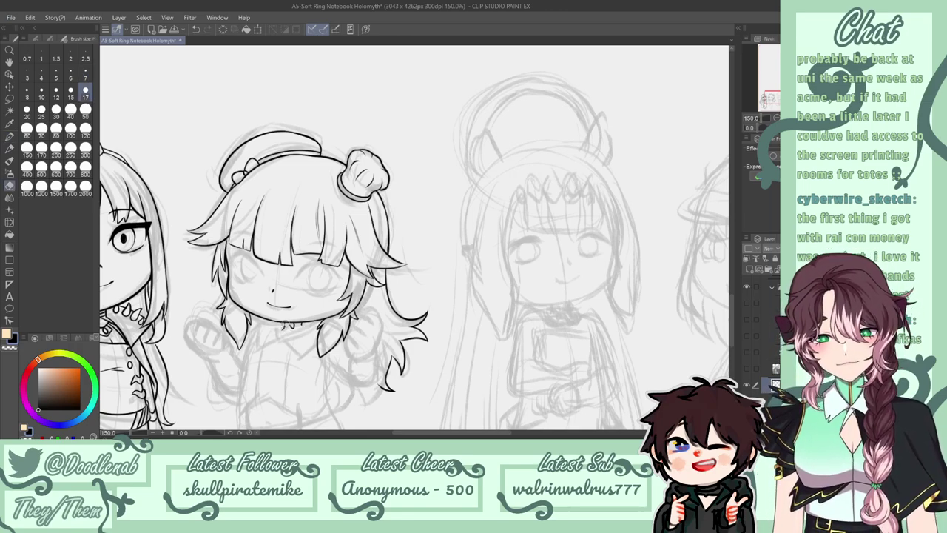
{"action": "key", "text": "p"}
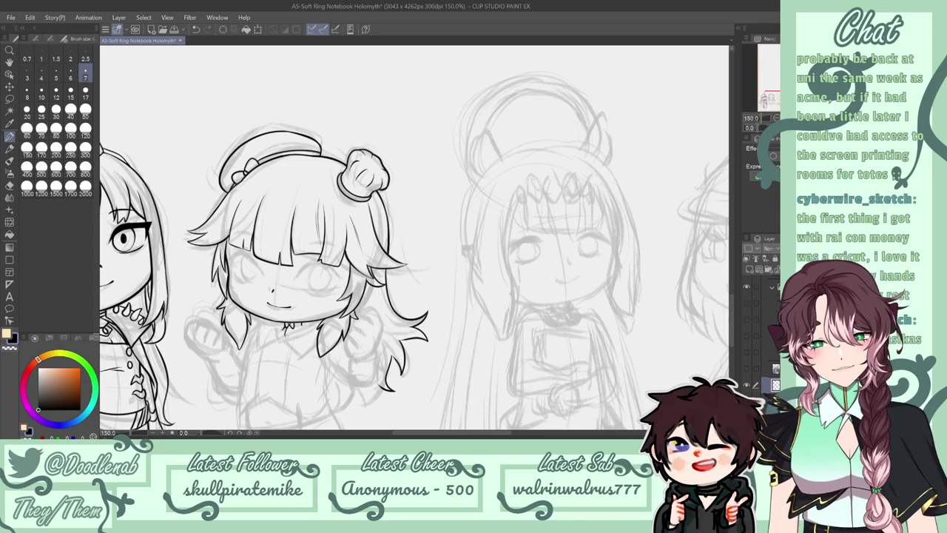
{"action": "key", "text": "ctrl+z"}
{"action": "key", "text": "ctrl+y"}
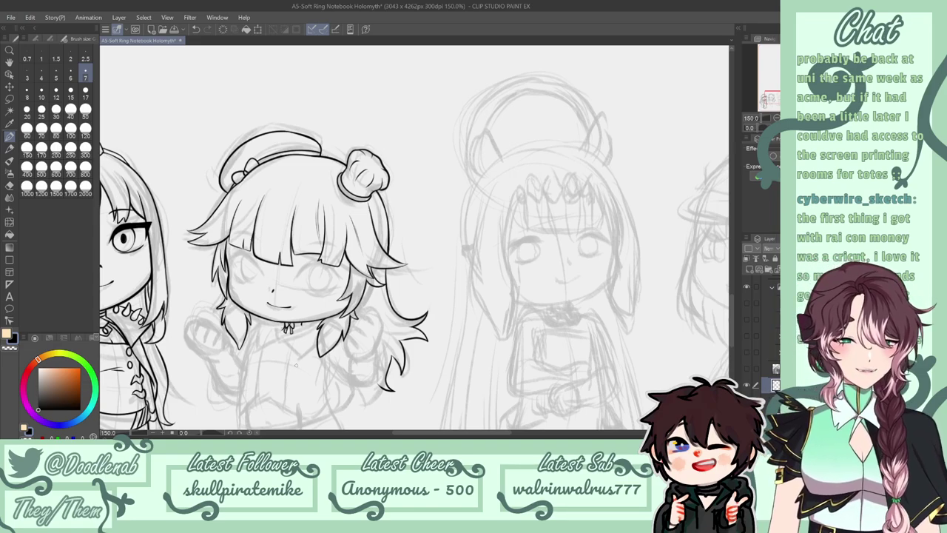
{"action": "key", "text": "ctrl+z"}
{"action": "left_click_drag", "start_coordinate": [297, 323], "coordinate": [299, 329]}
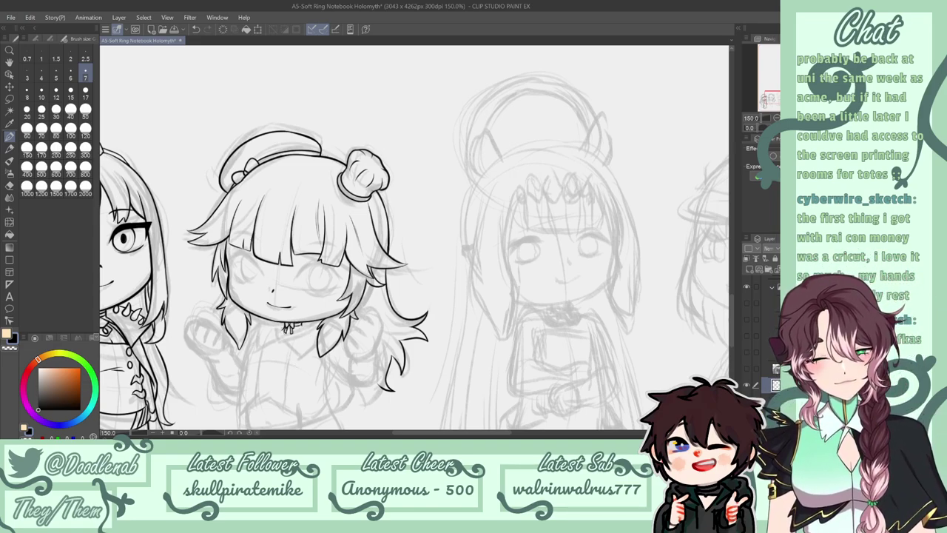
Refine the small neck bow, comparing it with and without its last stroke and touching up its left-hand edge.
{"action": "key", "text": "ctrl+z"}
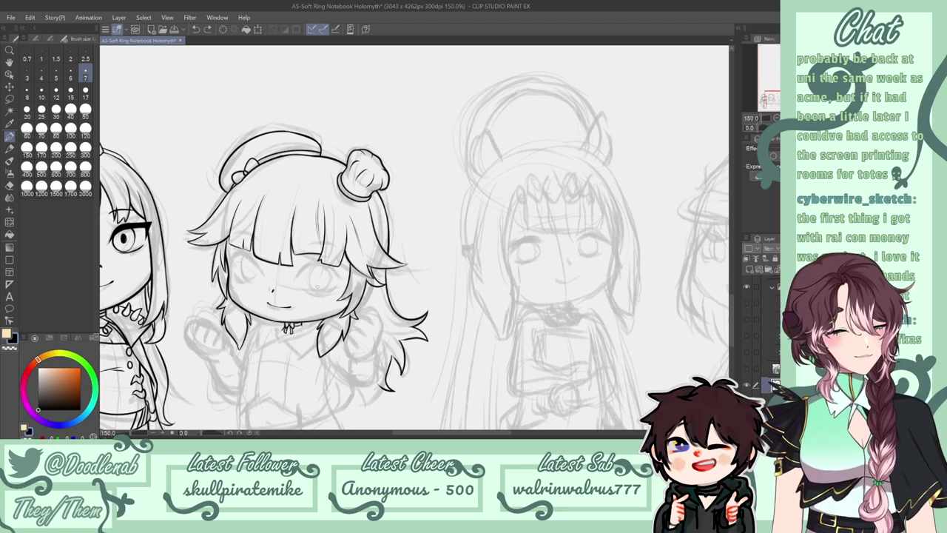
{"action": "key", "text": "ctrl+y"}
{"action": "key", "text": "ctrl+z"}
{"action": "key", "text": "ctrl+y"}
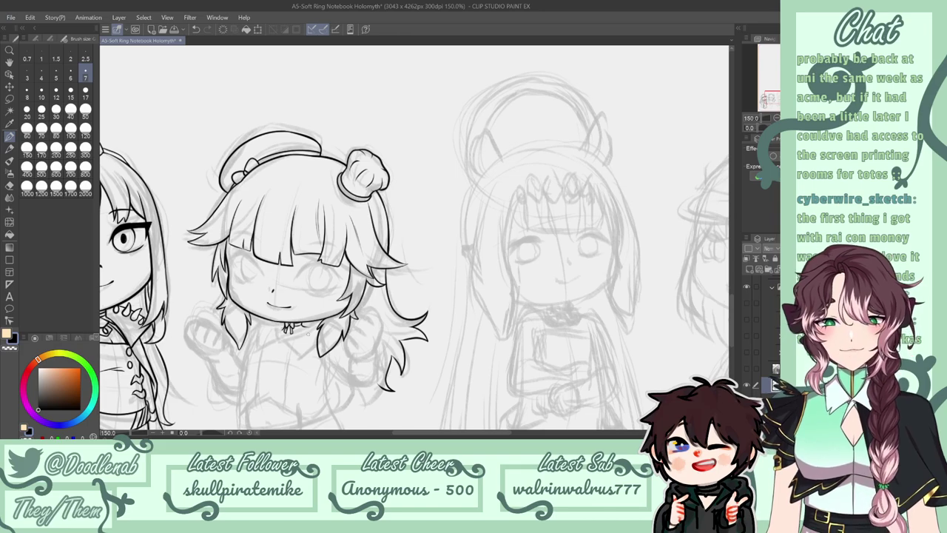
{"action": "key", "text": "e"}
{"action": "key", "text": "p"}
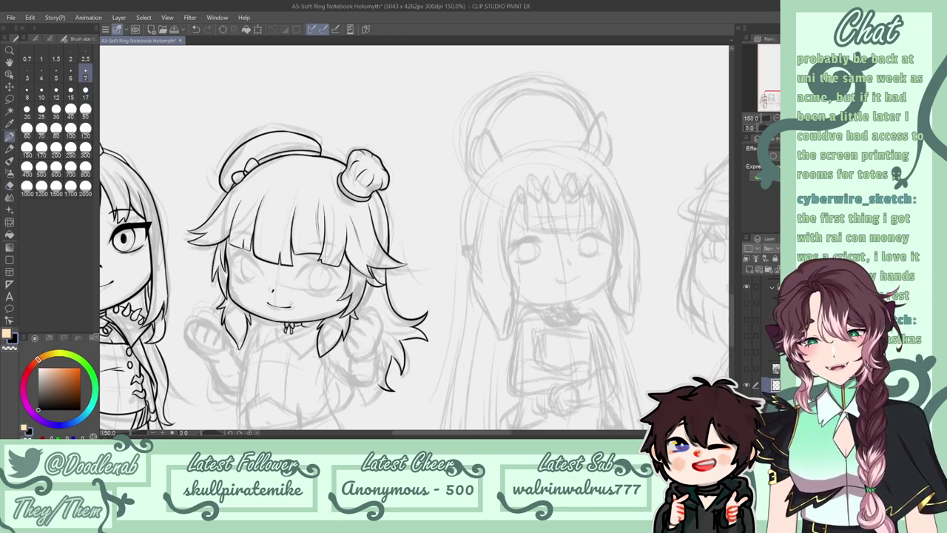
{"action": "key", "text": "e"}
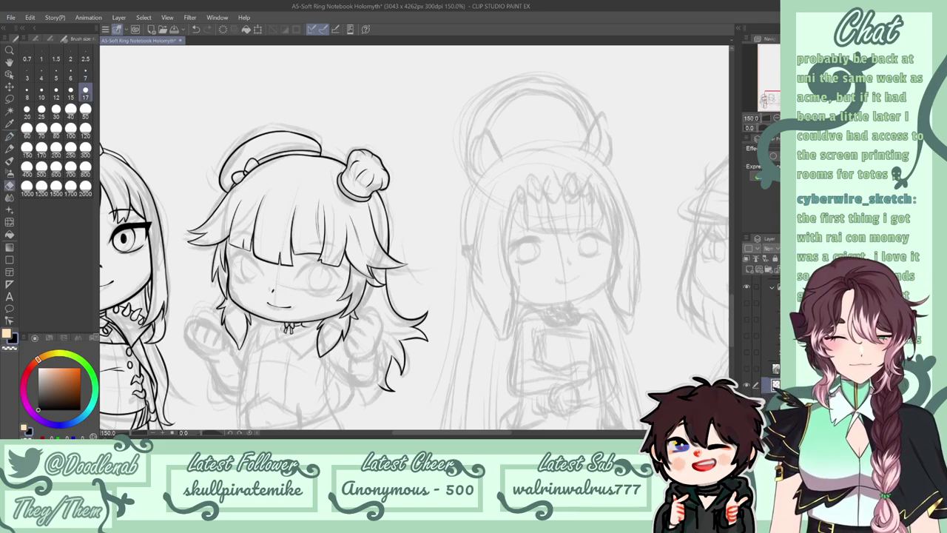
{"action": "key", "text": "p"}
{"action": "left_click_drag", "start_coordinate": [286, 325], "coordinate": [277, 327]}
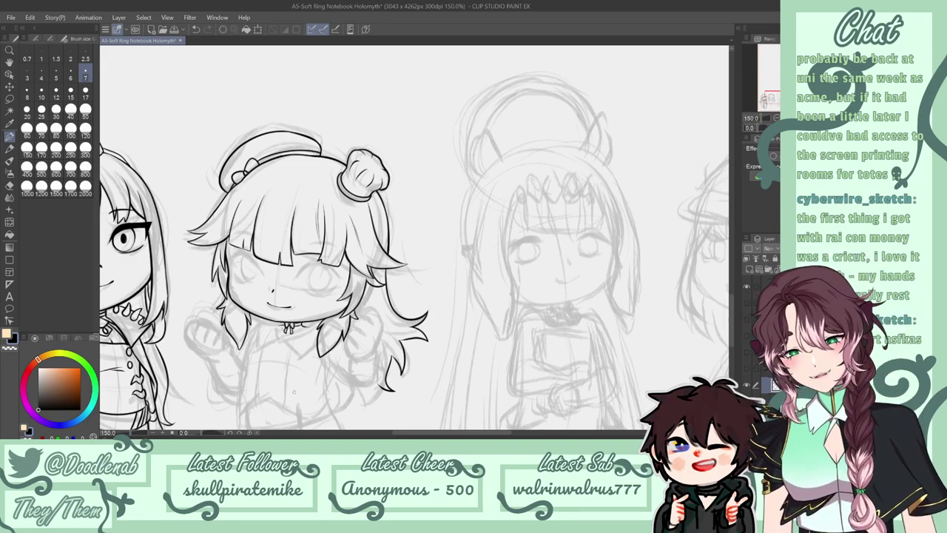
Ink both side contours of the beret character's torso, from below the hanging hair locks to the waist.
{"action": "left_click_drag", "start_coordinate": [732, 321], "coordinate": [732, 337]}
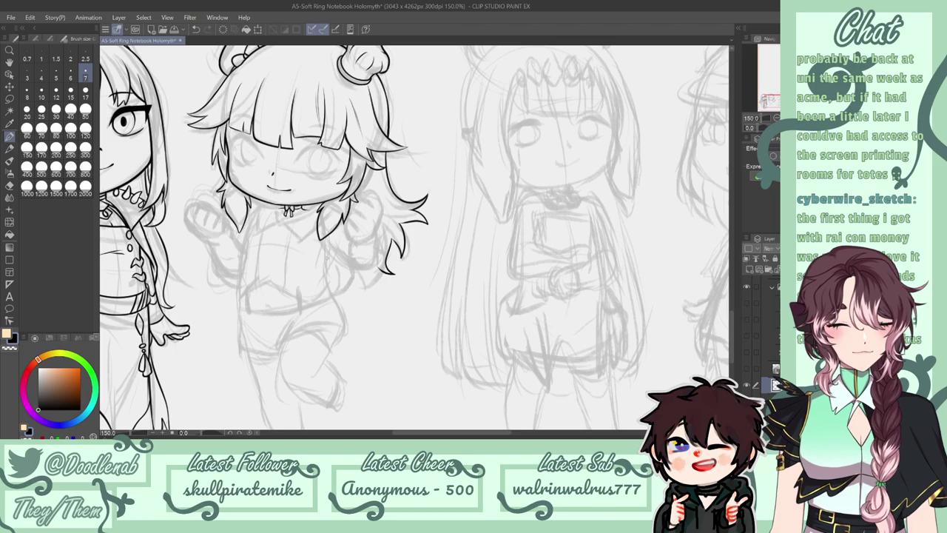
{"action": "key", "text": "ctrl+z"}
{"action": "mouse_move", "coordinate": [325, 244]}
{"action": "left_mouse_down"}
{"action": "mouse_move", "coordinate": [322, 272]}
{"action": "mouse_move", "coordinate": [335, 299]}
{"action": "left_mouse_up"}
{"action": "key", "text": "ctrl+z"}
{"action": "left_click_drag", "start_coordinate": [257, 224], "coordinate": [241, 310]}
{"action": "key", "text": "ctrl+z"}
{"action": "key", "text": "e"}
{"action": "key", "text": "p"}
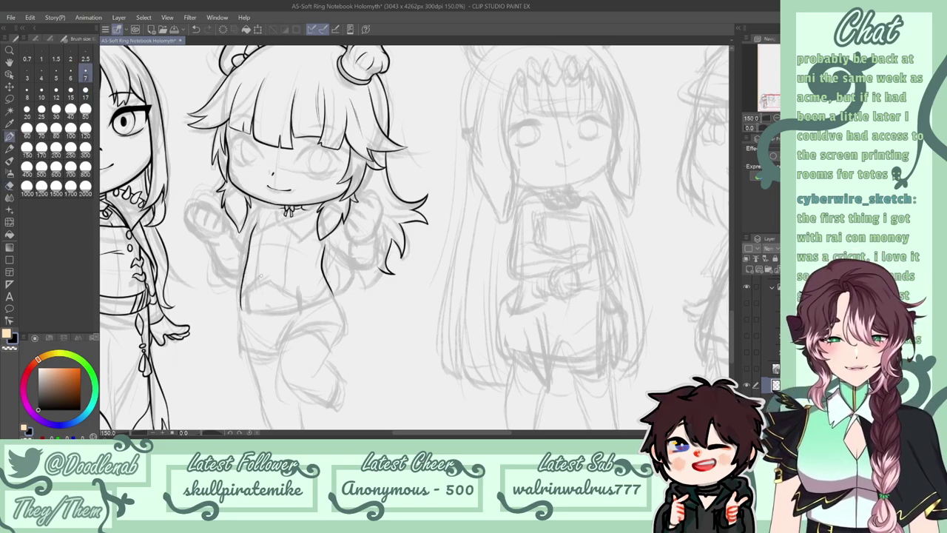
Erase the lower part of the torso's left-hand contour and redraw it as a smoother line to the waist.
{"action": "key", "text": "ctrl+z"}
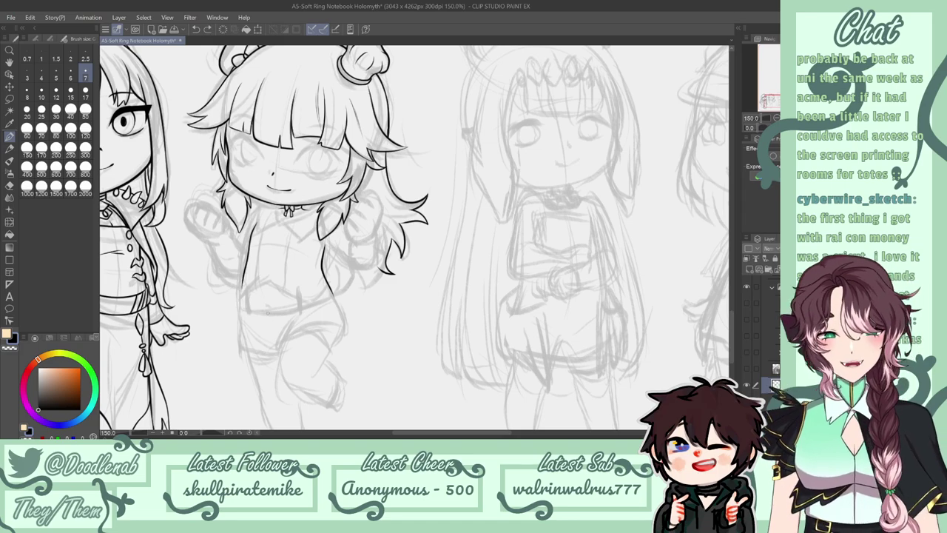
{"action": "key", "text": "e"}
{"action": "left_click_drag", "start_coordinate": [243, 250], "coordinate": [242, 290]}
{"action": "key", "text": "p"}
{"action": "left_click_drag", "start_coordinate": [251, 244], "coordinate": [244, 311]}
{"action": "key", "text": "ctrl+z"}
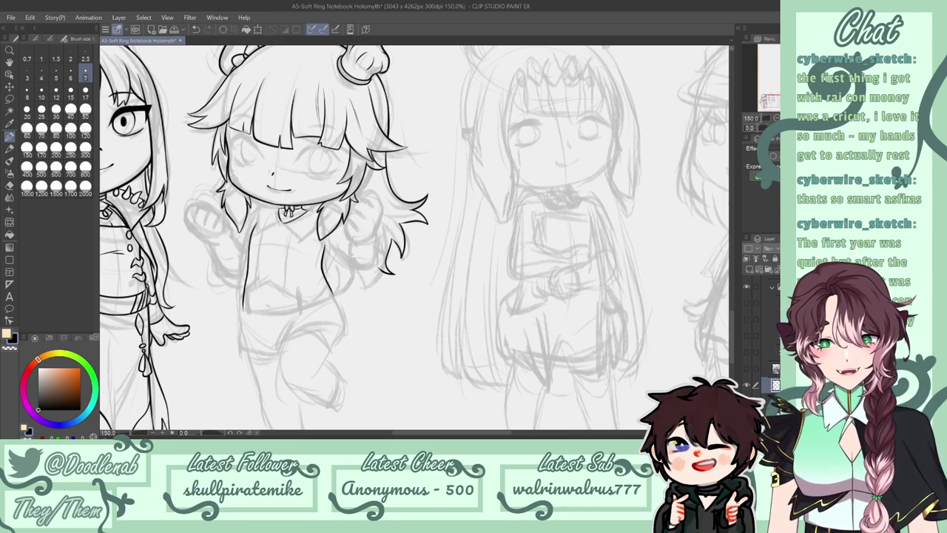
Ink the two pointed flaps of the shirt collar around the neck bow.
{"action": "key", "text": "e"}
{"action": "key", "text": "p"}
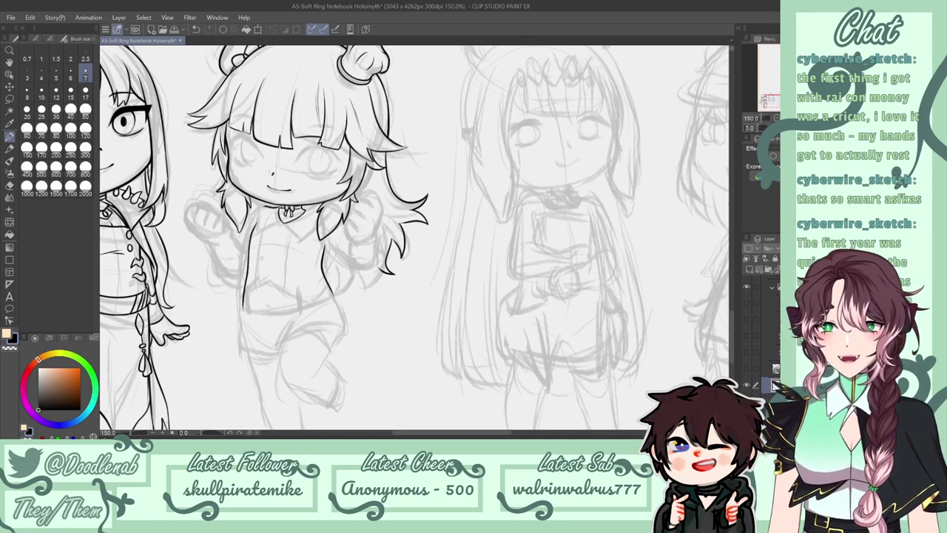
{"action": "left_click_drag", "start_coordinate": [264, 207], "coordinate": [260, 232]}
{"action": "key", "text": "ctrl+z"}
{"action": "key", "text": "ctrl+z"}
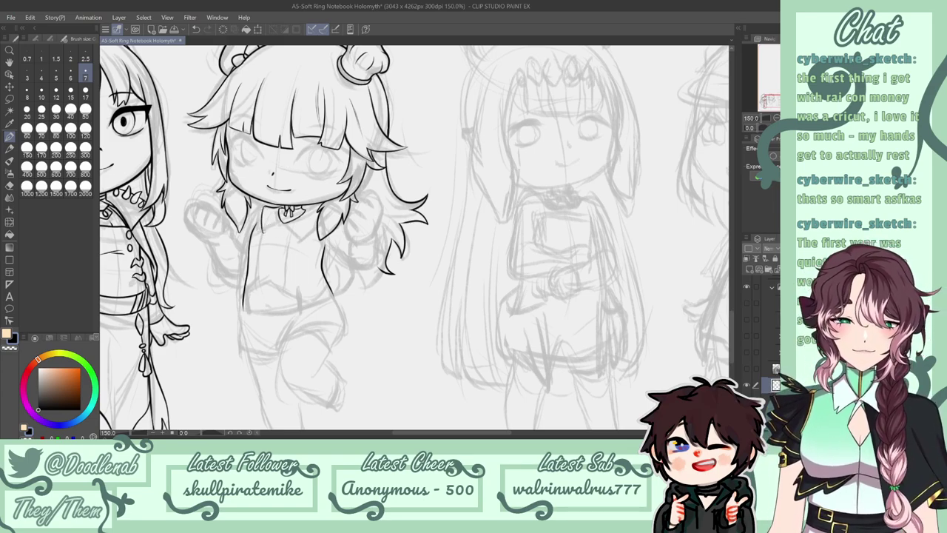
{"action": "left_click_drag", "start_coordinate": [263, 233], "coordinate": [285, 223]}
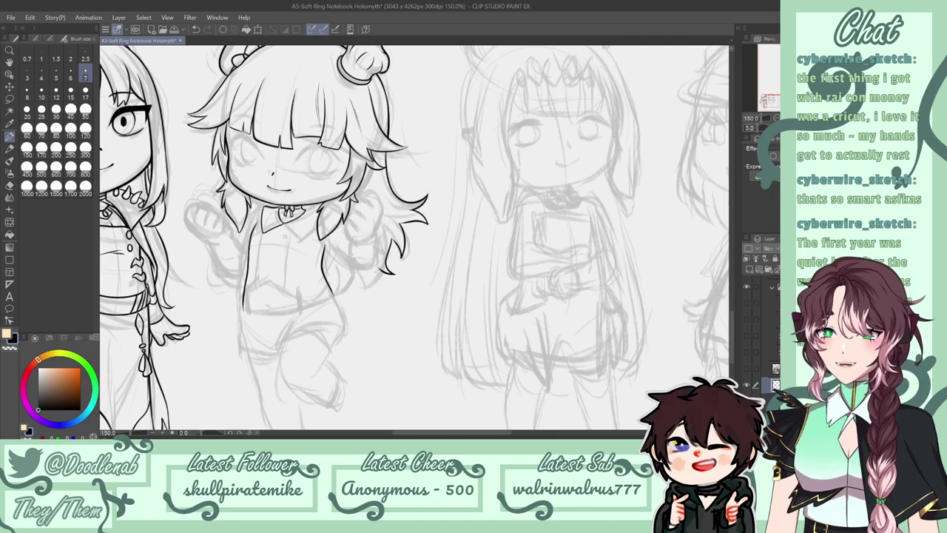
{"action": "left_click_drag", "start_coordinate": [285, 223], "coordinate": [299, 241]}
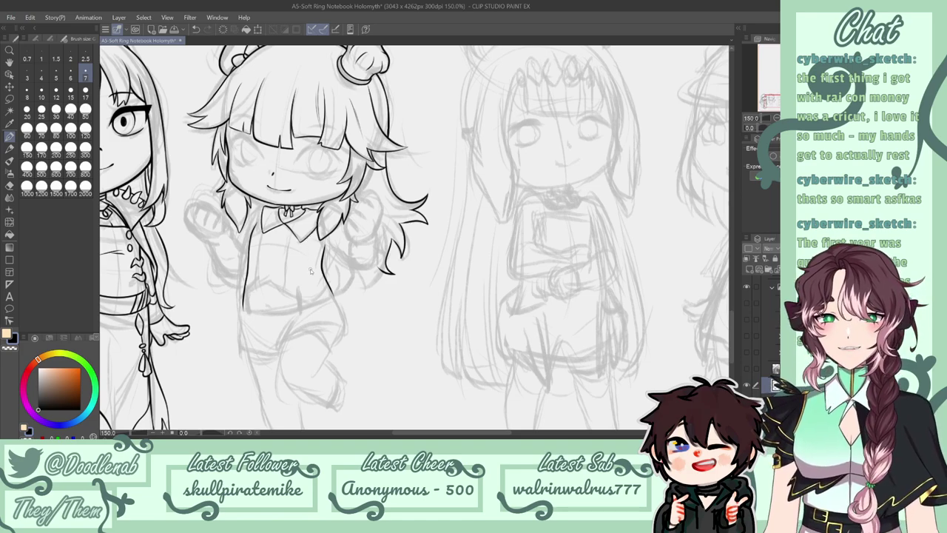
Thin the middle of the torso's left-hand contour with the eraser and rework the line from shoulder to waist.
{"action": "key", "text": "e"}
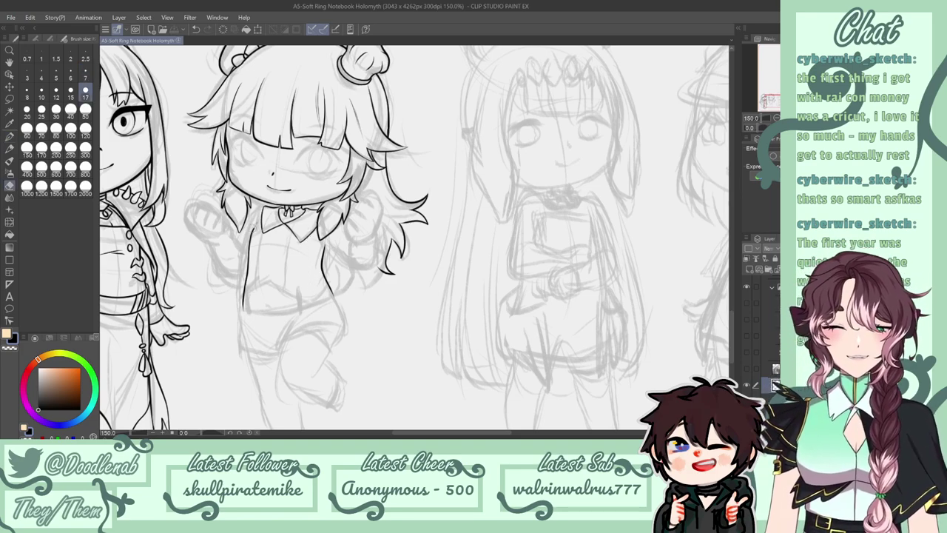
{"action": "key", "text": "p"}
{"action": "key", "text": "e"}
{"action": "left_click_drag", "start_coordinate": [248, 255], "coordinate": [244, 275]}
{"action": "key", "text": "p"}
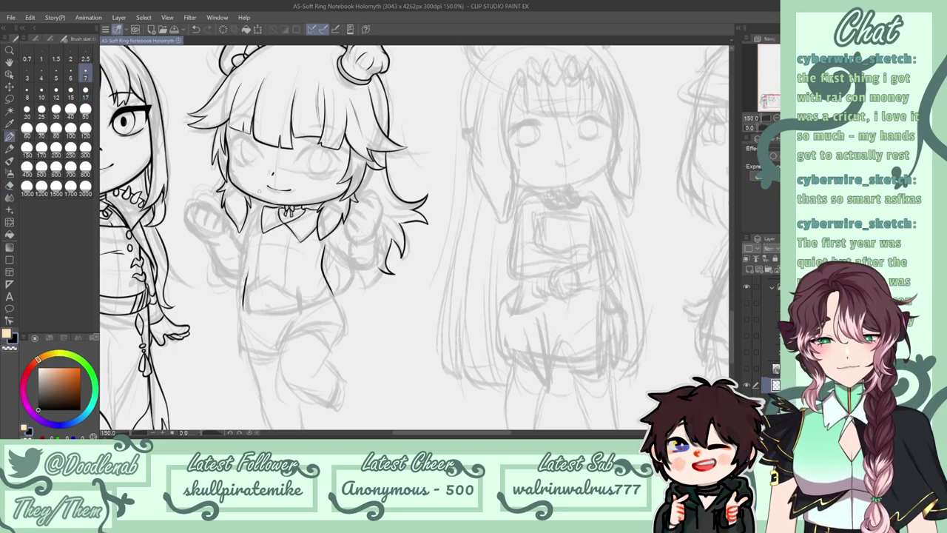
{"action": "left_click_drag", "start_coordinate": [257, 222], "coordinate": [246, 279]}
{"action": "key", "text": "ctrl+z"}
{"action": "key", "text": "ctrl+z"}
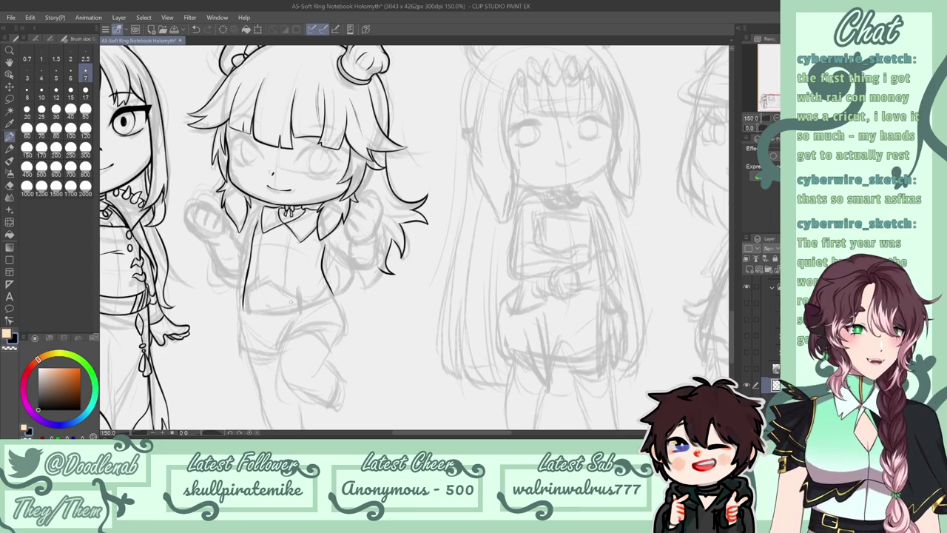
Ink the vest's lower hem across the waist, rising to a point near the centre front.
{"action": "left_click_drag", "start_coordinate": [246, 290], "coordinate": [270, 275]}
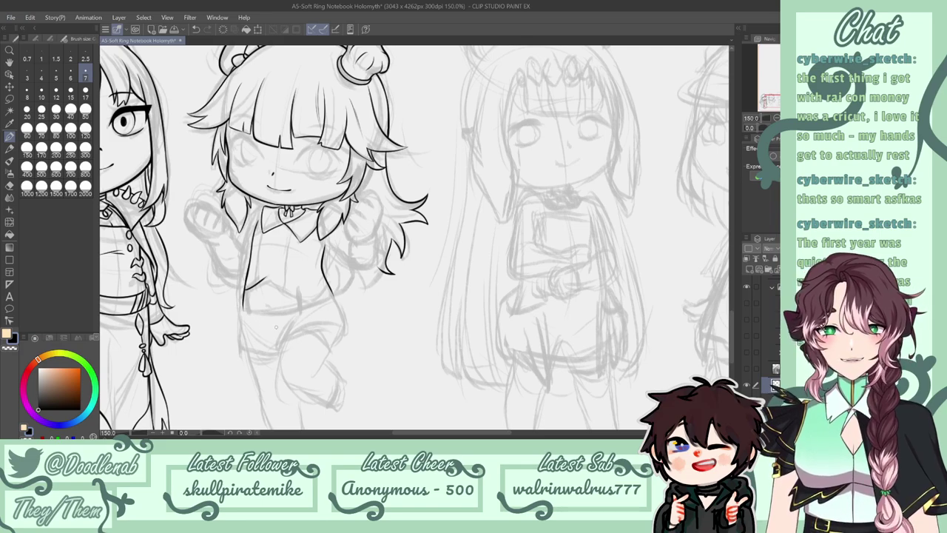
{"action": "key", "text": "ctrl+z"}
{"action": "mouse_move", "coordinate": [247, 287]}
{"action": "left_mouse_down"}
{"action": "mouse_move", "coordinate": [273, 274]}
{"action": "mouse_move", "coordinate": [297, 289]}
{"action": "mouse_move", "coordinate": [329, 287]}
{"action": "left_mouse_up"}
{"action": "key", "text": "ctrl+z"}
{"action": "key", "text": "ctrl+z"}
{"action": "key", "text": "ctrl+z"}
{"action": "key", "text": "ctrl+z"}
{"action": "left_click_drag", "start_coordinate": [273, 282], "coordinate": [329, 289]}
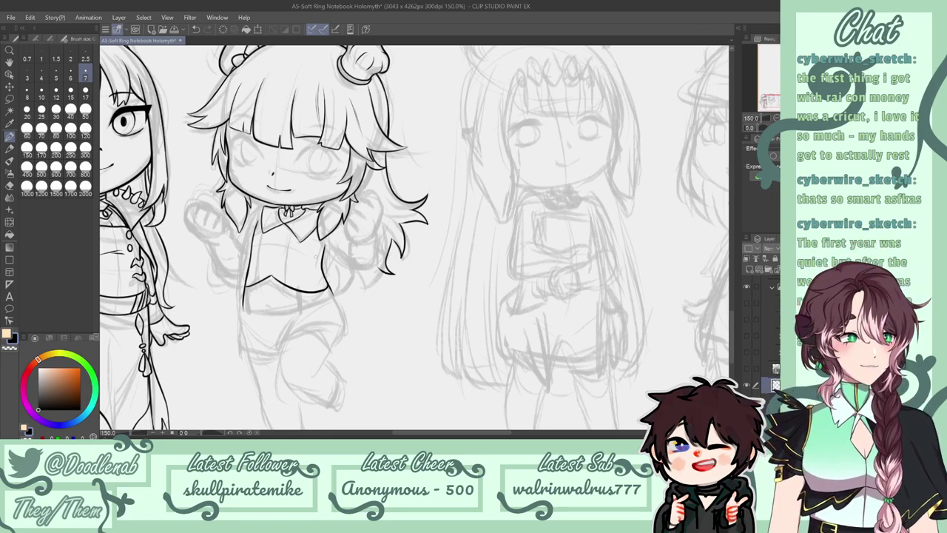
Add parallel trim lines inside both collar flaps.
{"action": "left_click_drag", "start_coordinate": [298, 240], "coordinate": [318, 215]}
{"action": "key", "text": "ctrl+z"}
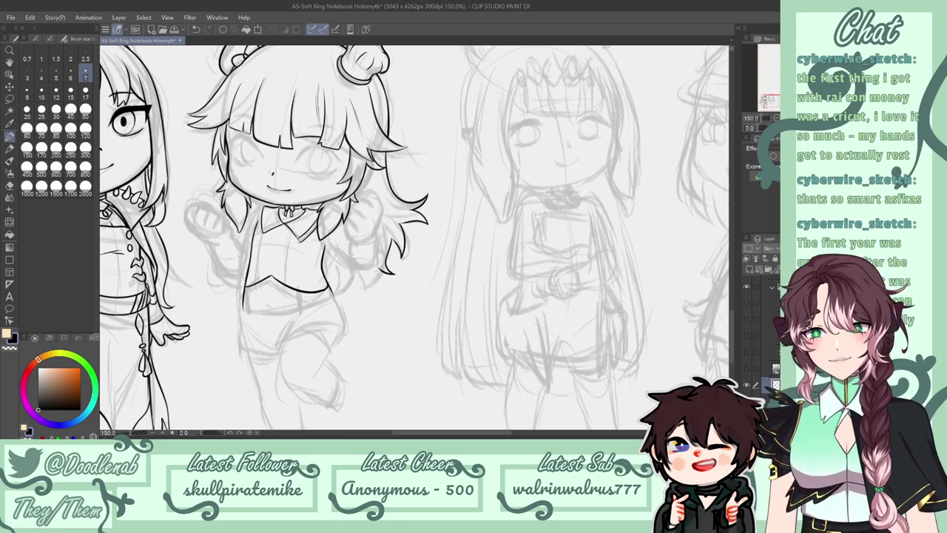
{"action": "left_click_drag", "start_coordinate": [286, 222], "coordinate": [307, 234]}
{"action": "key", "text": "ctrl+z"}
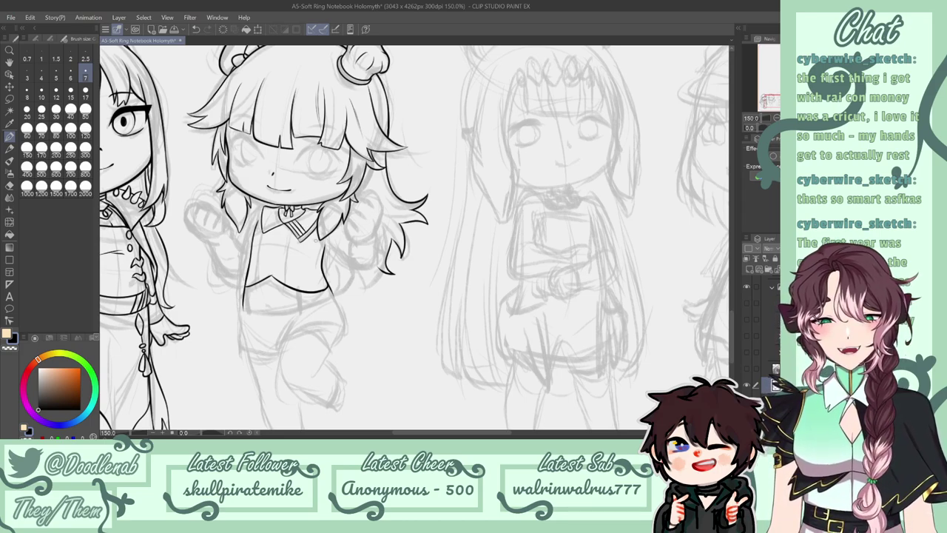
{"action": "mouse_move", "coordinate": [268, 207]}
{"action": "left_mouse_down"}
{"action": "mouse_move", "coordinate": [266, 230]}
{"action": "mouse_move", "coordinate": [285, 216]}
{"action": "mouse_move", "coordinate": [277, 216]}
{"action": "left_mouse_up"}
{"action": "key", "text": "ctrl+z"}
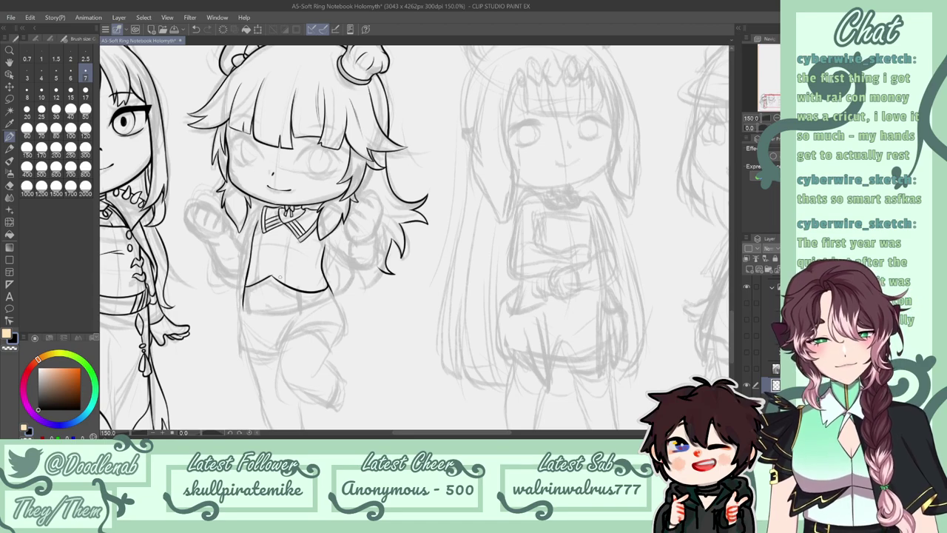
Ink the vest's centre front line from the collar down to the hem's peak.
{"action": "left_click_drag", "start_coordinate": [321, 238], "coordinate": [325, 246]}
{"action": "key", "text": "ctrl+z"}
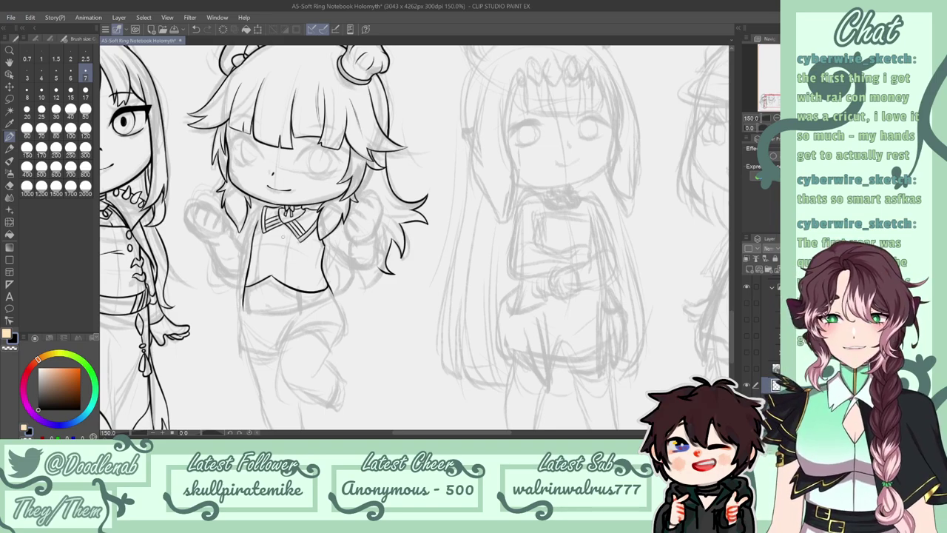
{"action": "key", "text": "ctrl+z"}
{"action": "left_click_drag", "start_coordinate": [284, 224], "coordinate": [272, 275]}
{"action": "key", "text": "ctrl+z"}
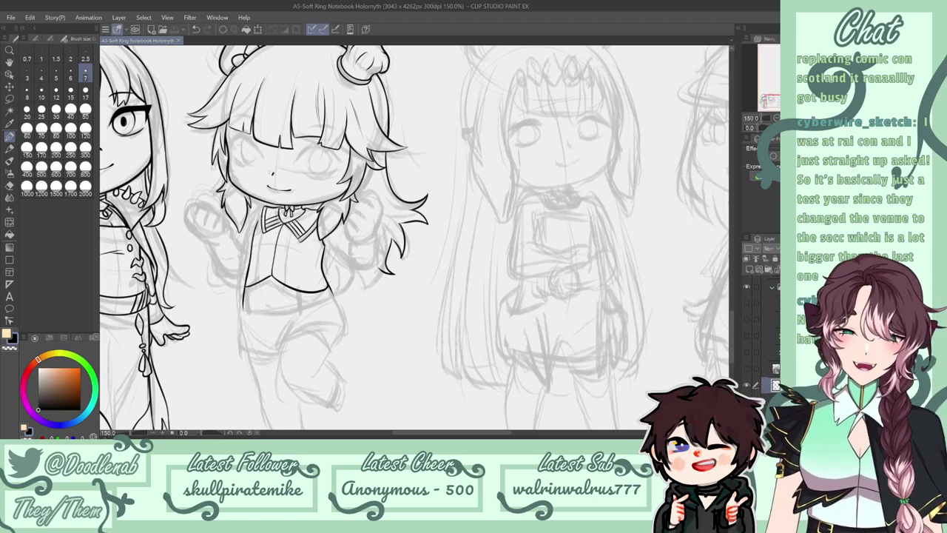
Touch up the left-hand shoulder line beside the collar, and save the file.
{"action": "key", "text": "ctrl+z"}
{"action": "left_click_drag", "start_coordinate": [263, 212], "coordinate": [258, 223]}
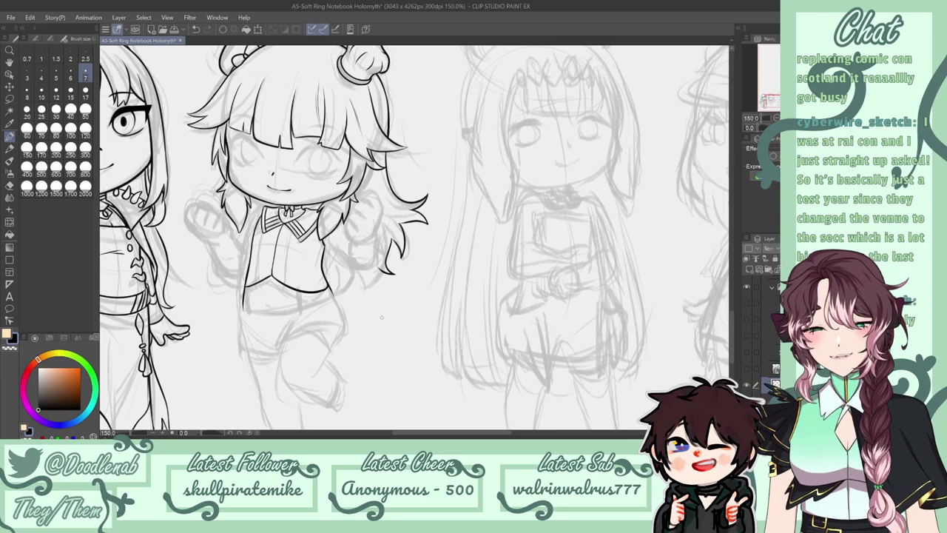
{"action": "key", "text": "ctrl+s"}
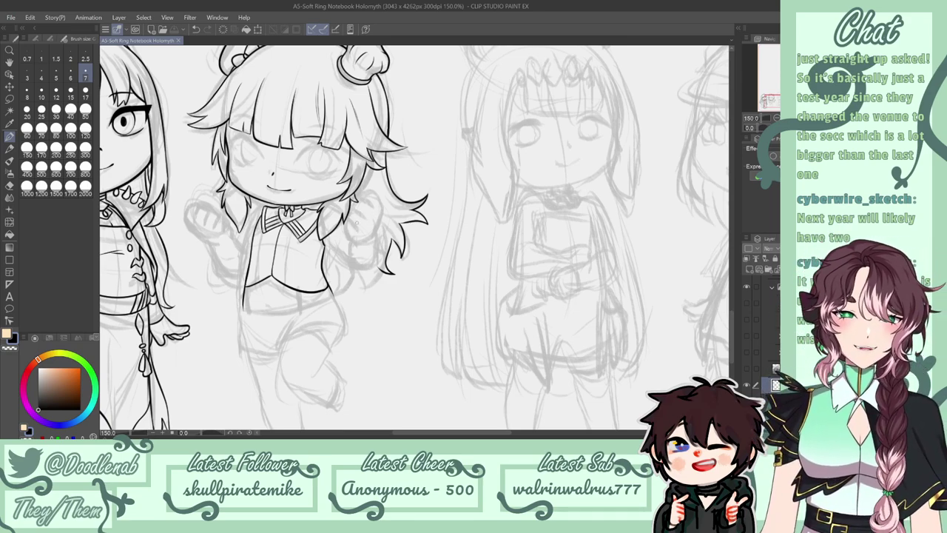
Ink the rounded outline of the raised right-hand mitten beside the hair, redrawing it until the curve fits the sketch.
{"action": "key", "text": "ctrl+z"}
{"action": "mouse_move", "coordinate": [379, 231]}
{"action": "left_mouse_down"}
{"action": "mouse_move", "coordinate": [384, 210]}
{"action": "mouse_move", "coordinate": [376, 195]}
{"action": "mouse_move", "coordinate": [360, 194]}
{"action": "mouse_move", "coordinate": [345, 235]}
{"action": "mouse_move", "coordinate": [382, 213]}
{"action": "mouse_move", "coordinate": [379, 194]}
{"action": "mouse_move", "coordinate": [359, 197]}
{"action": "mouse_move", "coordinate": [348, 222]}
{"action": "left_mouse_up"}
{"action": "key", "text": "ctrl+z"}
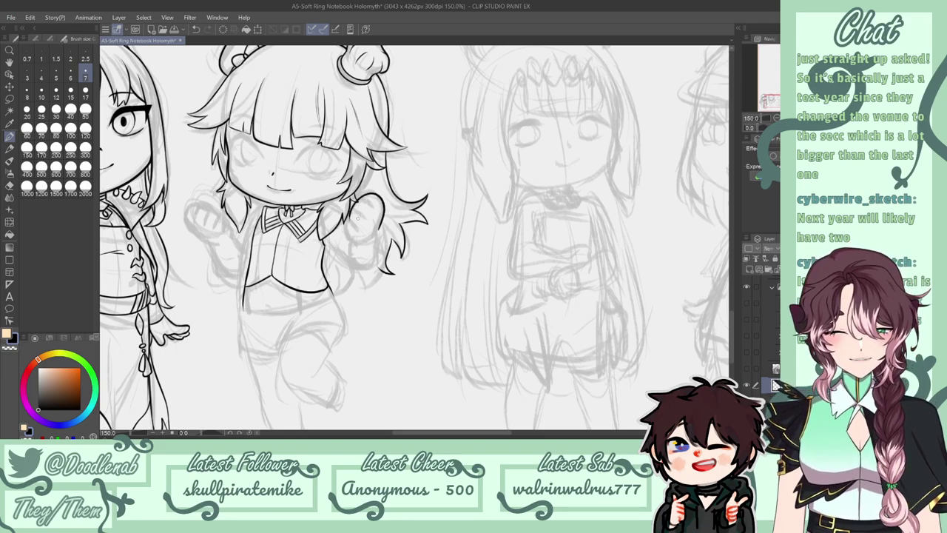
{"action": "key", "text": "ctrl+z"}
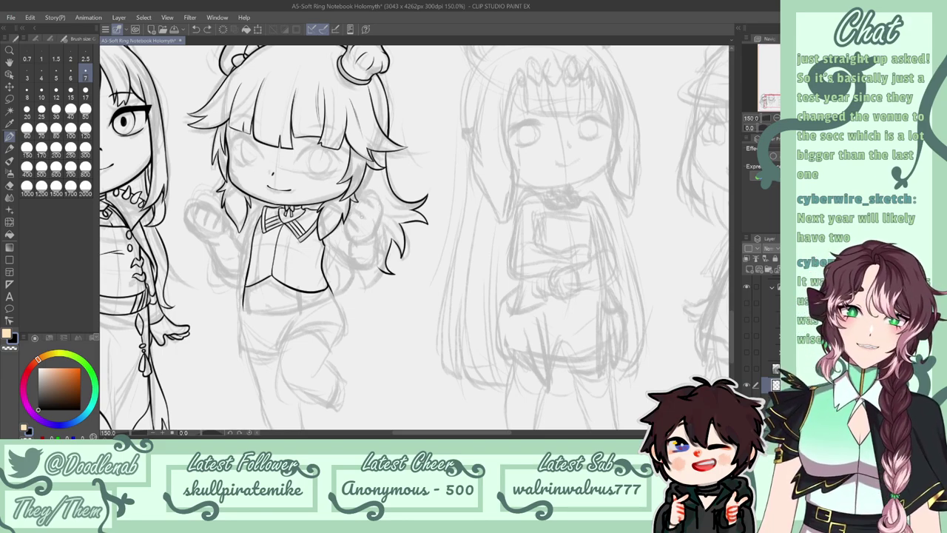
{"action": "mouse_move", "coordinate": [378, 230]}
{"action": "left_mouse_down"}
{"action": "mouse_move", "coordinate": [386, 208]}
{"action": "mouse_move", "coordinate": [374, 193]}
{"action": "mouse_move", "coordinate": [358, 199]}
{"action": "mouse_move", "coordinate": [350, 227]}
{"action": "left_mouse_up"}
{"action": "key", "text": "e"}
{"action": "key", "text": "p"}
{"action": "key", "text": "ctrl+z"}
{"action": "key", "text": "ctrl+z"}
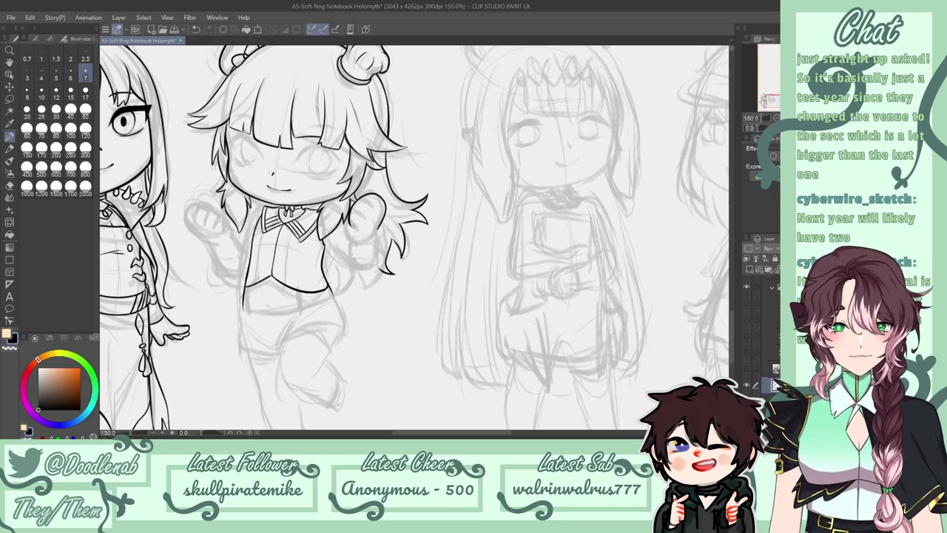
Ink the curled finger lines inside the raised right-hand mitten, redoing the strokes until they follow the sketch.
{"action": "left_click_drag", "start_coordinate": [349, 224], "coordinate": [351, 239]}
{"action": "key", "text": "ctrl+z"}
{"action": "key", "text": "ctrl+z"}
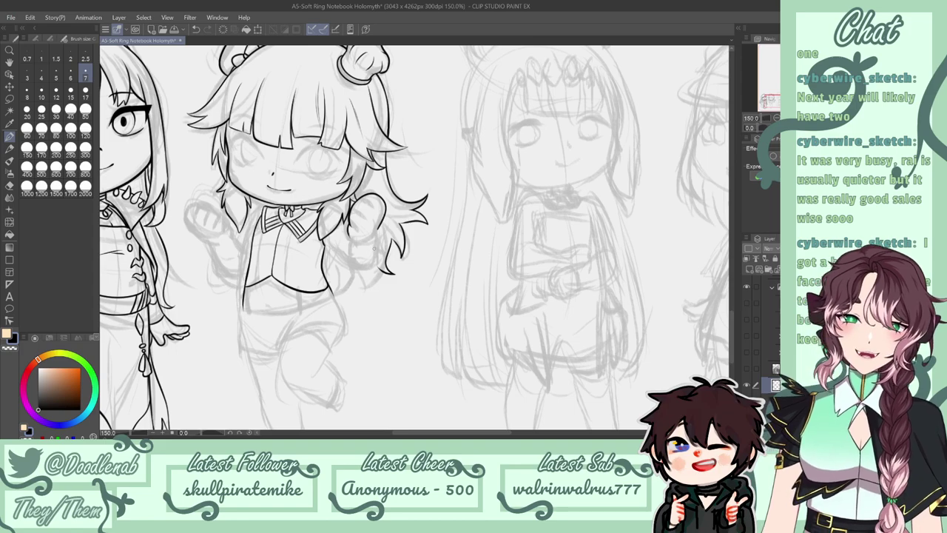
{"action": "left_click_drag", "start_coordinate": [355, 222], "coordinate": [356, 229]}
{"action": "key", "text": "ctrl+z"}
{"action": "key", "text": "ctrl+z"}
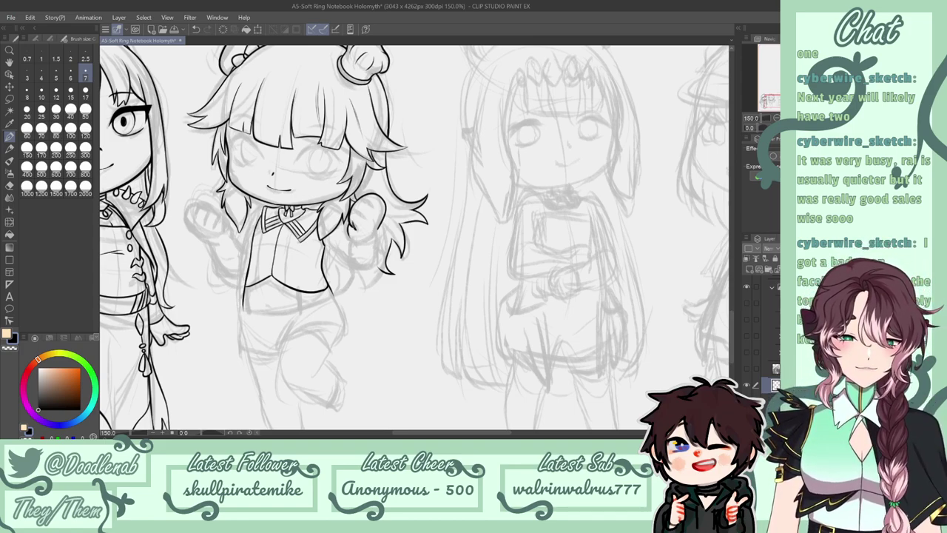
{"action": "mouse_move", "coordinate": [350, 214]}
{"action": "left_mouse_down"}
{"action": "mouse_move", "coordinate": [361, 221]}
{"action": "mouse_move", "coordinate": [370, 209]}
{"action": "mouse_move", "coordinate": [362, 204]}
{"action": "mouse_move", "coordinate": [370, 212]}
{"action": "left_mouse_up"}
{"action": "key", "text": "ctrl+z"}
{"action": "key", "text": "ctrl+z"}
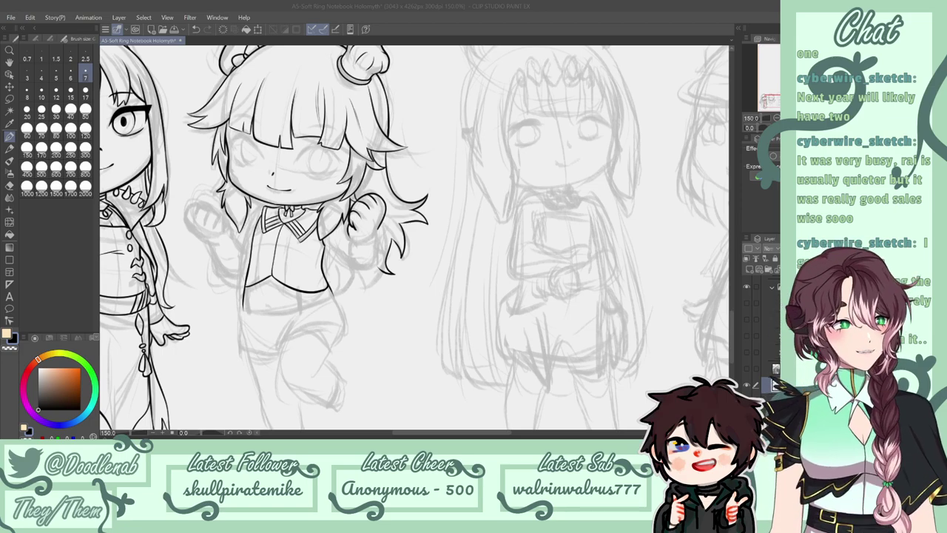
Ink a vertical seam line on each side of the vest front.
{"action": "left_click_drag", "start_coordinate": [264, 235], "coordinate": [254, 281]}
{"action": "key", "text": "ctrl+z"}
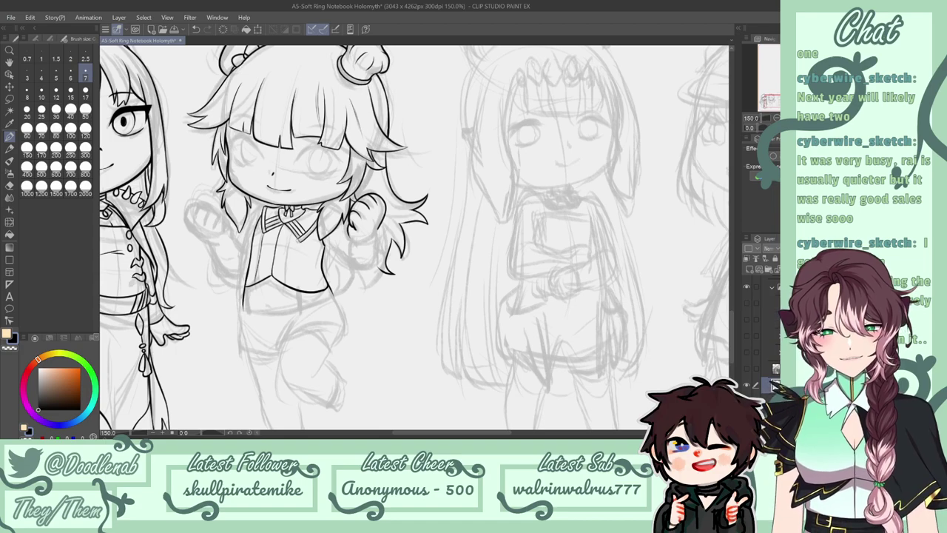
{"action": "left_click_drag", "start_coordinate": [295, 255], "coordinate": [293, 282]}
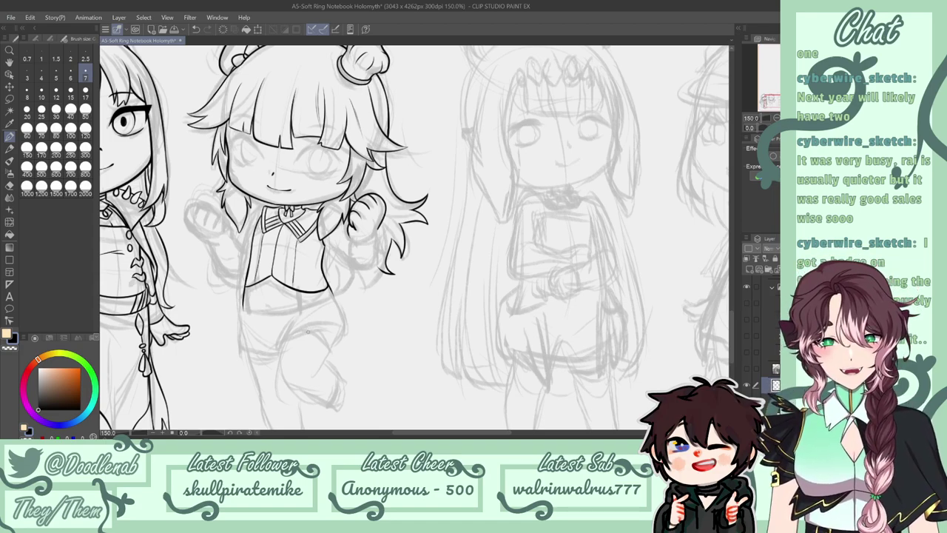
Draw two columns of small oval buttons down the vest front, between the collar and the hem.
{"action": "left_click_drag", "start_coordinate": [273, 231], "coordinate": [288, 232]}
{"action": "key", "text": "ctrl+z"}
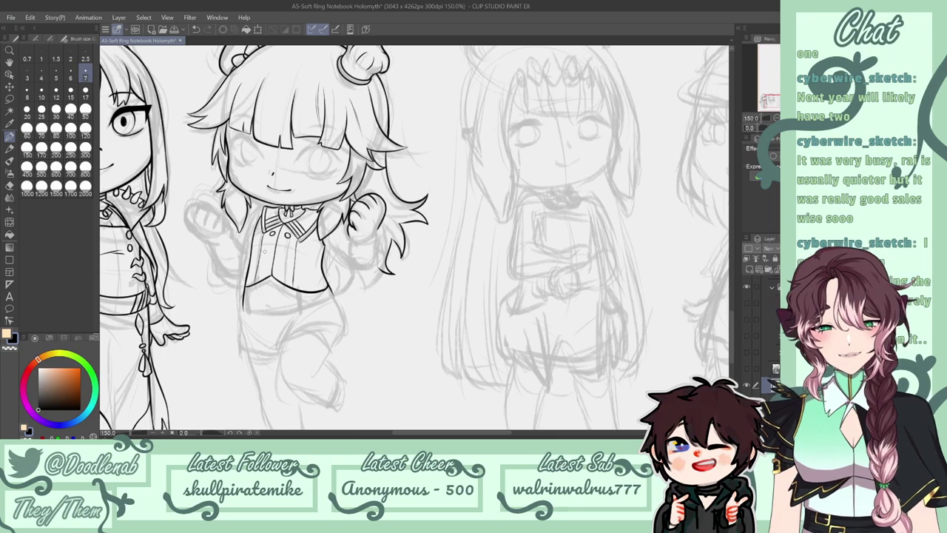
{"action": "left_click_drag", "start_coordinate": [268, 243], "coordinate": [270, 247]}
{"action": "key", "text": "ctrl+z"}
{"action": "key", "text": "ctrl+z"}
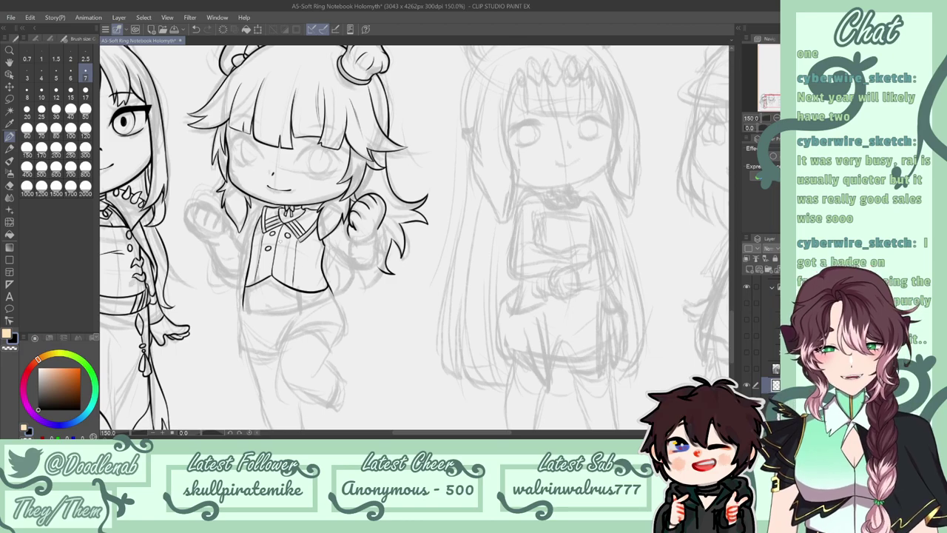
{"action": "left_click_drag", "start_coordinate": [284, 247], "coordinate": [289, 249]}
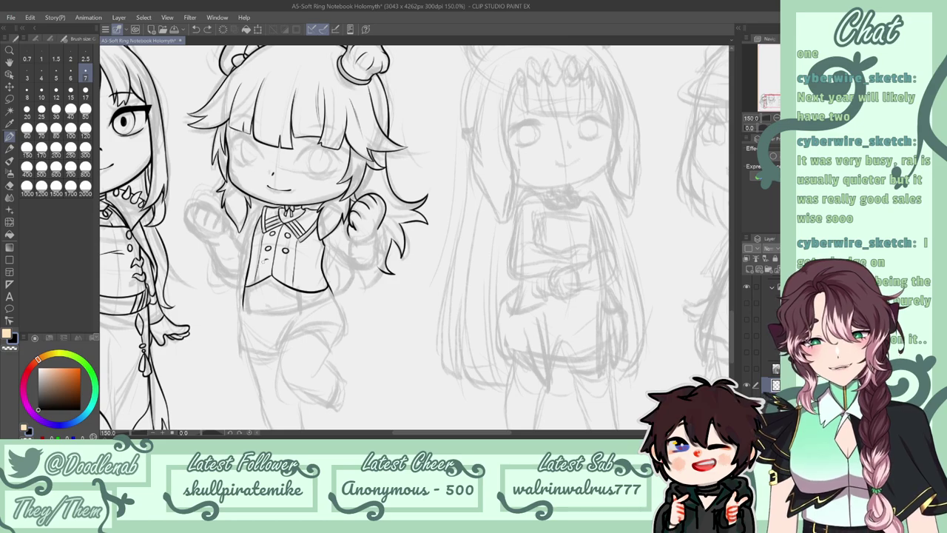
{"action": "left_click_drag", "start_coordinate": [280, 258], "coordinate": [278, 260]}
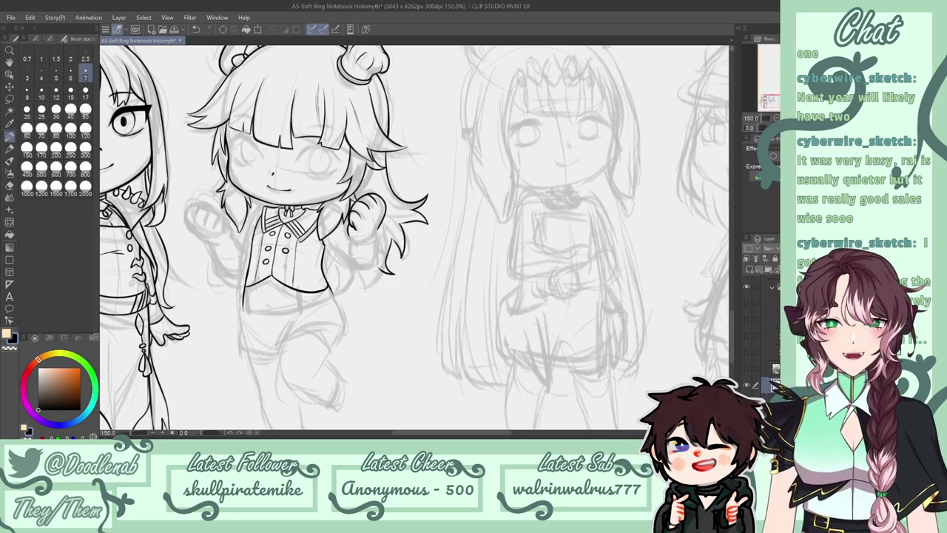
{"action": "left_click_drag", "start_coordinate": [283, 260], "coordinate": [286, 263]}
{"action": "key", "text": "m"}
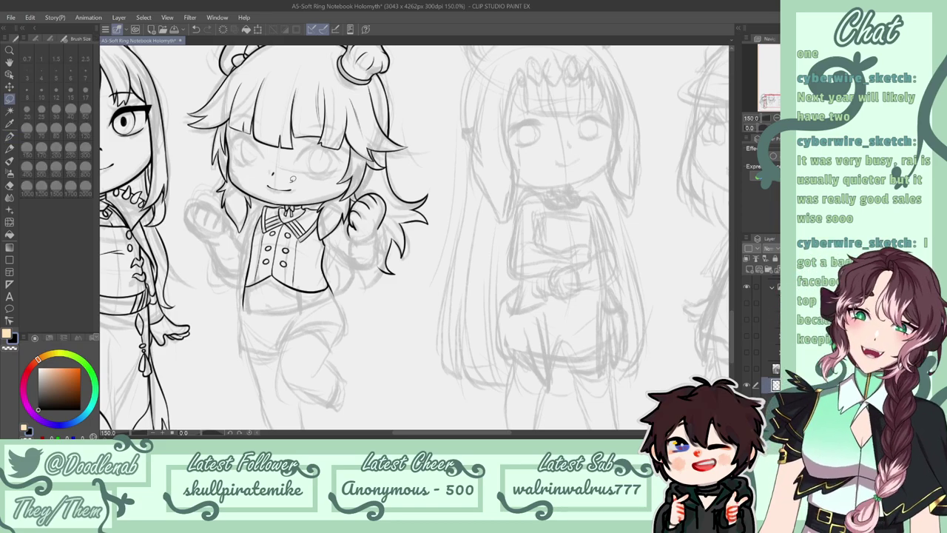
{"action": "key", "text": "p"}
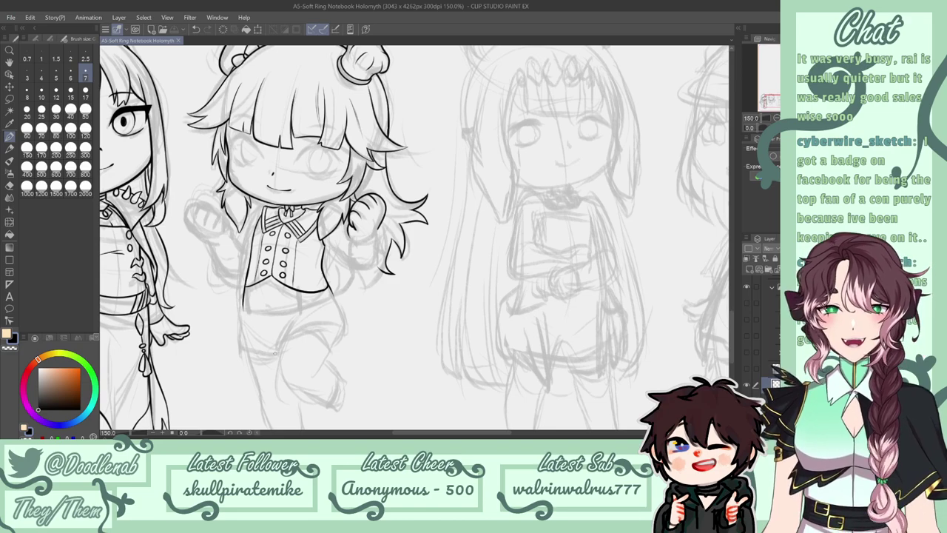
Ink the bent right-hand arm from the vest around the elbow and up to the raised hand.
{"action": "key", "text": "ctrl+z"}
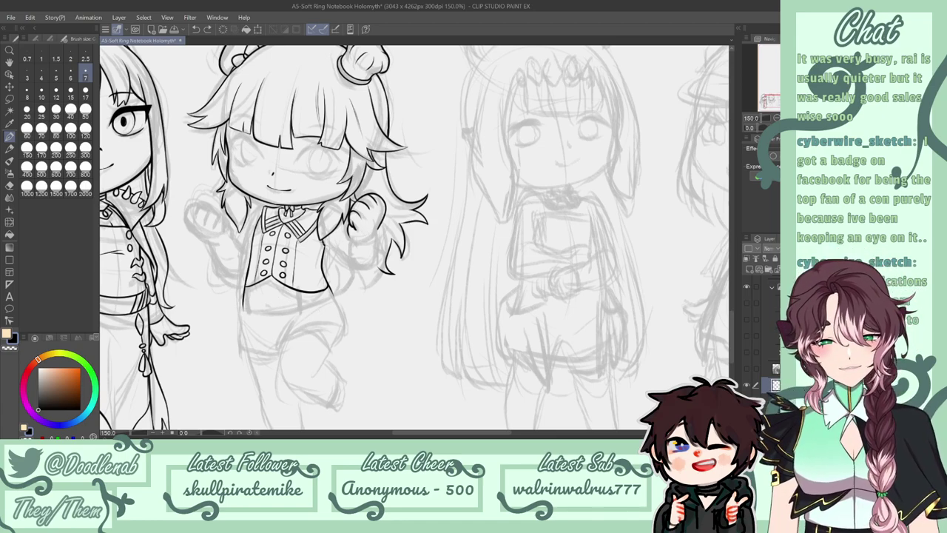
{"action": "left_click_drag", "start_coordinate": [324, 242], "coordinate": [356, 263]}
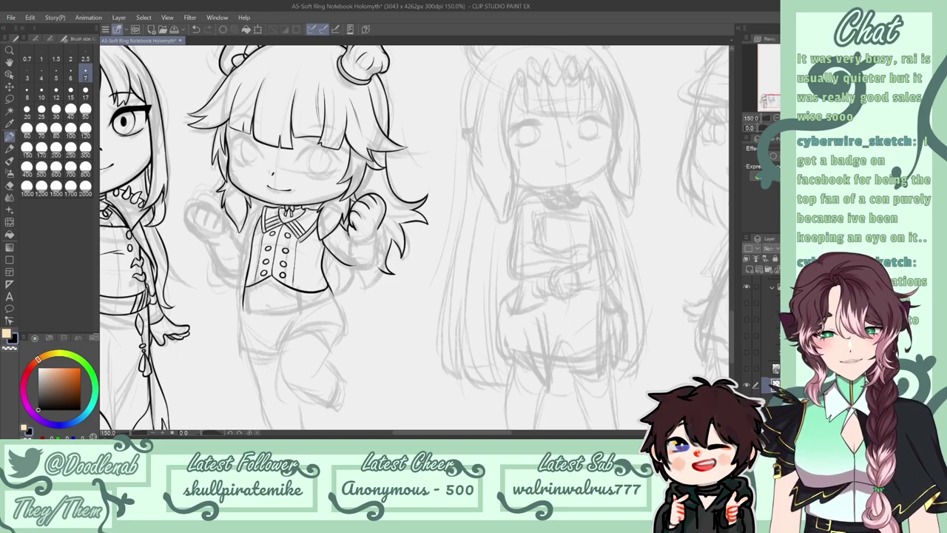
{"action": "left_click_drag", "start_coordinate": [350, 235], "coordinate": [341, 258]}
{"action": "key", "text": "ctrl+z"}
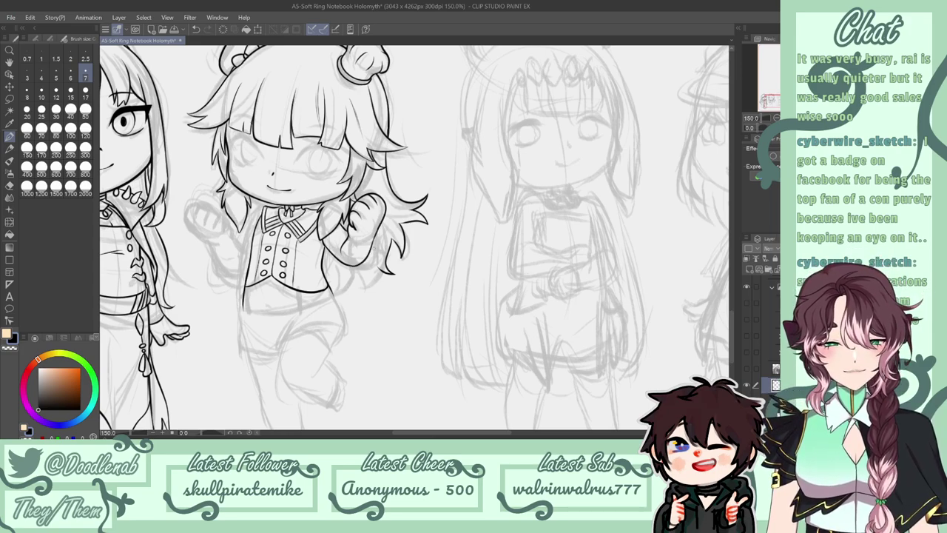
{"action": "key", "text": "e"}
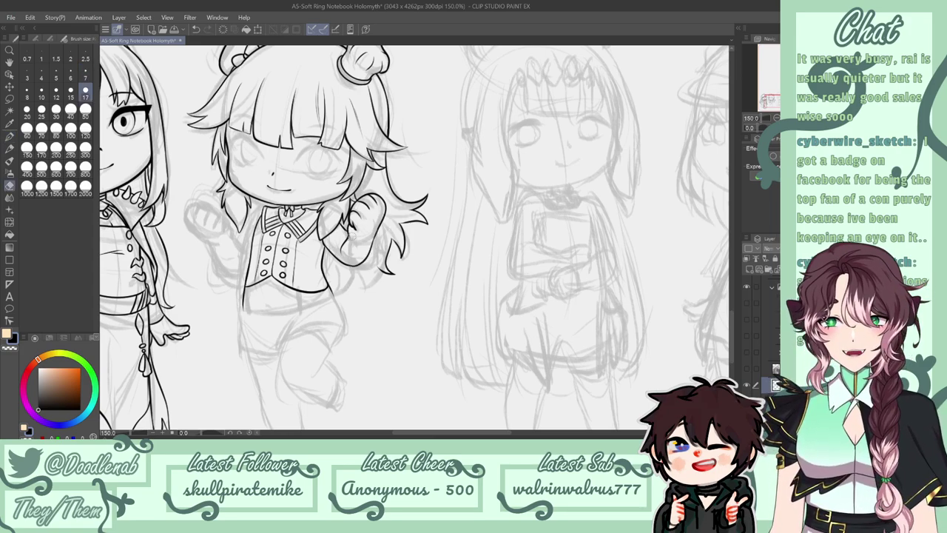
{"action": "left_click_drag", "start_coordinate": [350, 232], "coordinate": [353, 243]}
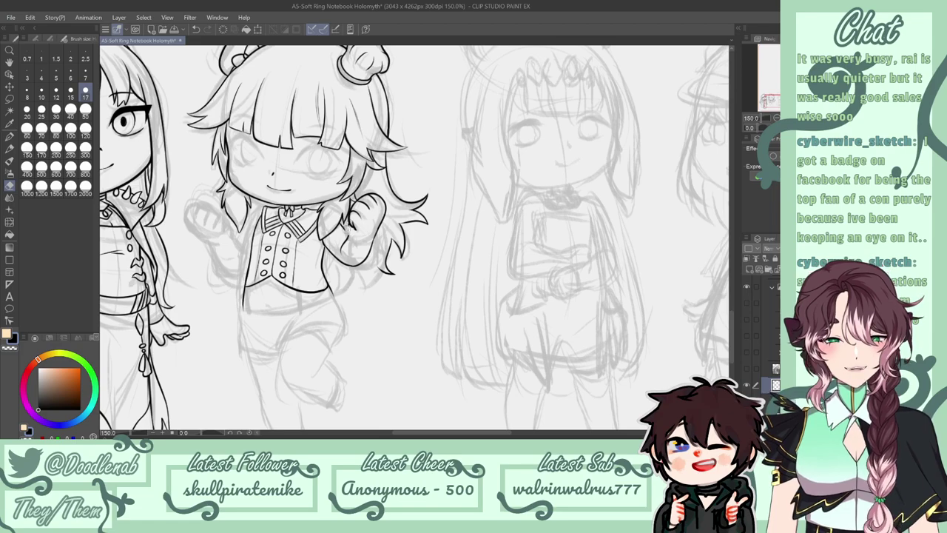
{"action": "key", "text": "p"}
{"action": "key", "text": "ctrl+z"}
Refine the inner edge and finger lines of the raised right-hand mitten, and save the file.
{"action": "left_click_drag", "start_coordinate": [347, 216], "coordinate": [350, 232]}
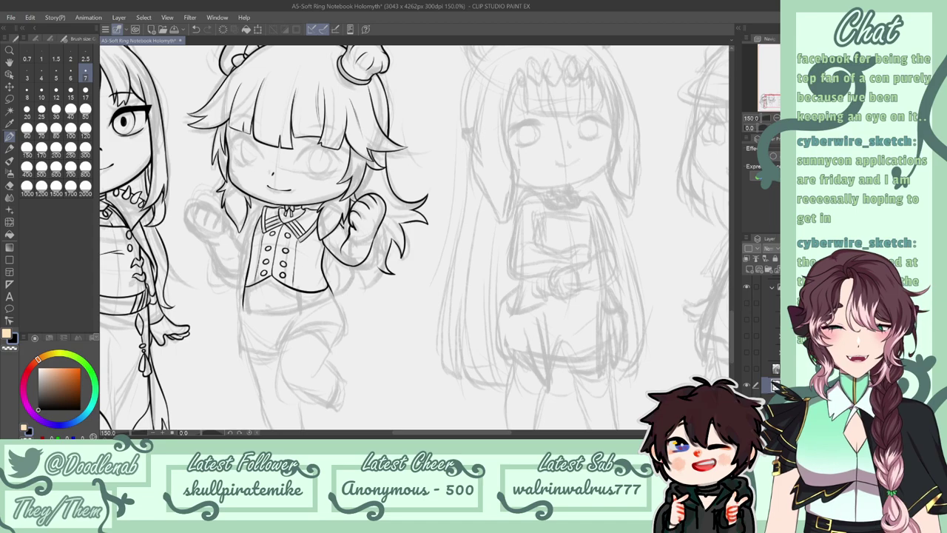
{"action": "key", "text": "ctrl+z"}
{"action": "mouse_move", "coordinate": [348, 216]}
{"action": "left_mouse_down"}
{"action": "mouse_move", "coordinate": [351, 231]}
{"action": "mouse_move", "coordinate": [356, 221]}
{"action": "mouse_move", "coordinate": [350, 231]}
{"action": "left_mouse_up"}
{"action": "key", "text": "e"}
{"action": "key", "text": "p"}
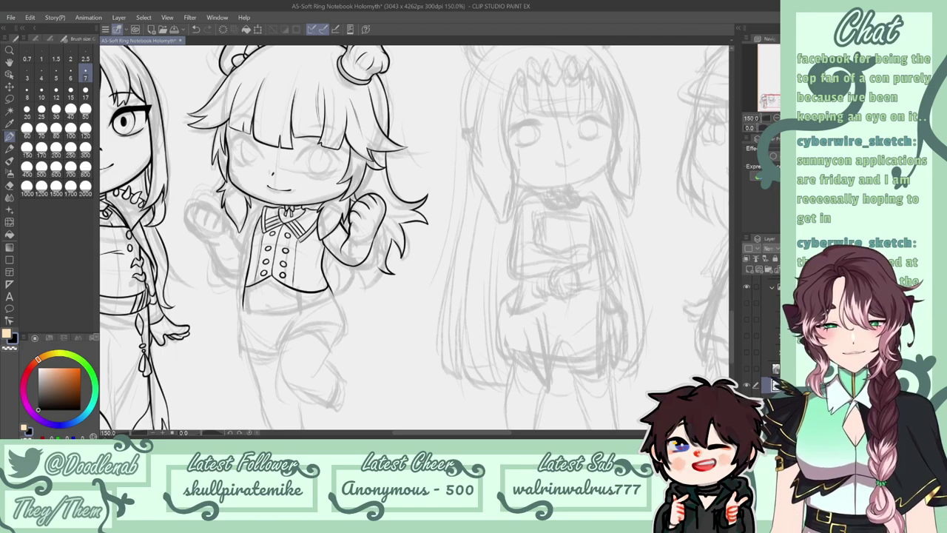
{"action": "left_click_drag", "start_coordinate": [368, 193], "coordinate": [353, 206]}
{"action": "key", "text": "e"}
{"action": "key", "text": "p"}
{"action": "key", "text": "e"}
{"action": "key", "text": "p"}
{"action": "key", "text": "ctrl+z"}
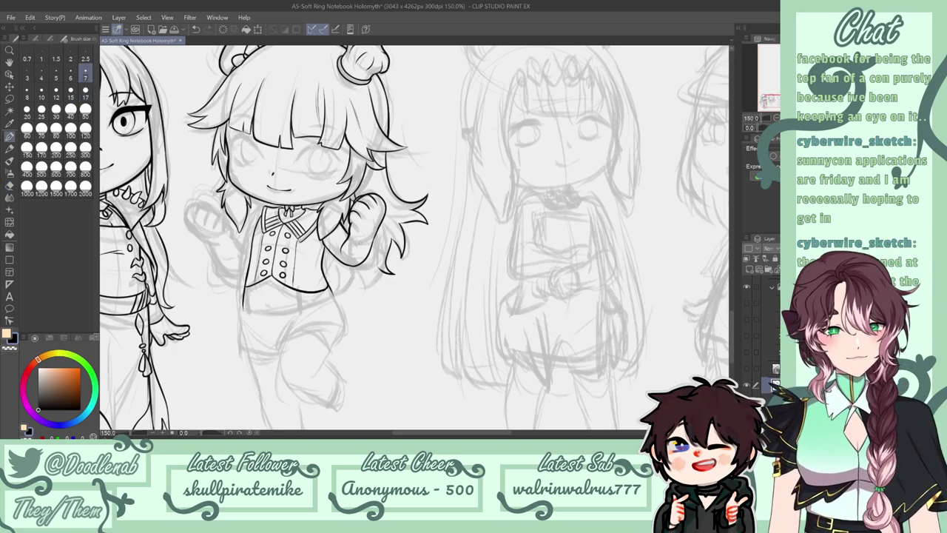
{"action": "key", "text": "ctrl+s"}
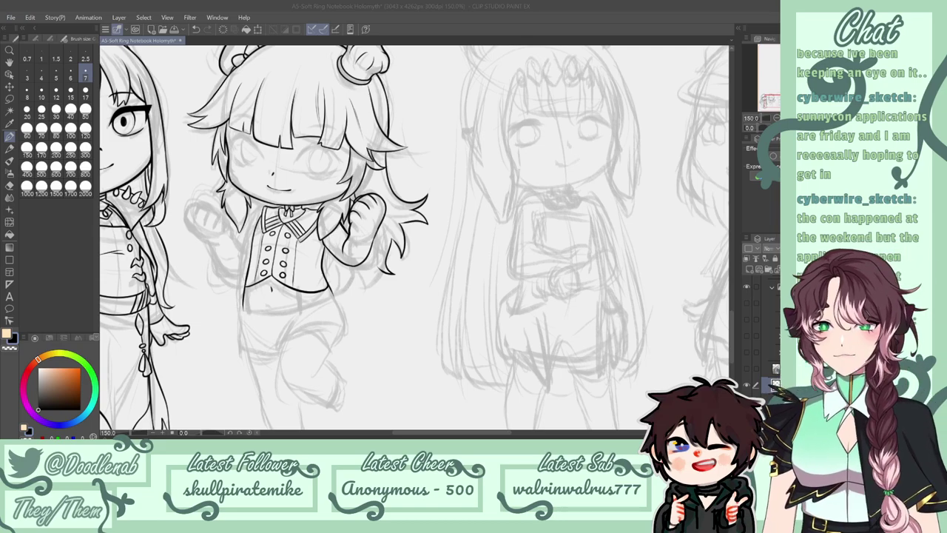
Ink the curved waistline below the bare midriff, from one side of the torso to the other.
{"action": "left_click_drag", "start_coordinate": [243, 305], "coordinate": [307, 310]}
{"action": "key", "text": "ctrl+z"}
{"action": "key", "text": "ctrl+z"}
{"action": "mouse_move", "coordinate": [242, 305]}
{"action": "left_mouse_down"}
{"action": "mouse_move", "coordinate": [300, 311]}
{"action": "mouse_move", "coordinate": [325, 295]}
{"action": "mouse_move", "coordinate": [256, 308]}
{"action": "mouse_move", "coordinate": [328, 293]}
{"action": "left_mouse_up"}
{"action": "key", "text": "ctrl+z"}
{"action": "key", "text": "ctrl+z"}
{"action": "left_click_drag", "start_coordinate": [246, 311], "coordinate": [330, 293]}
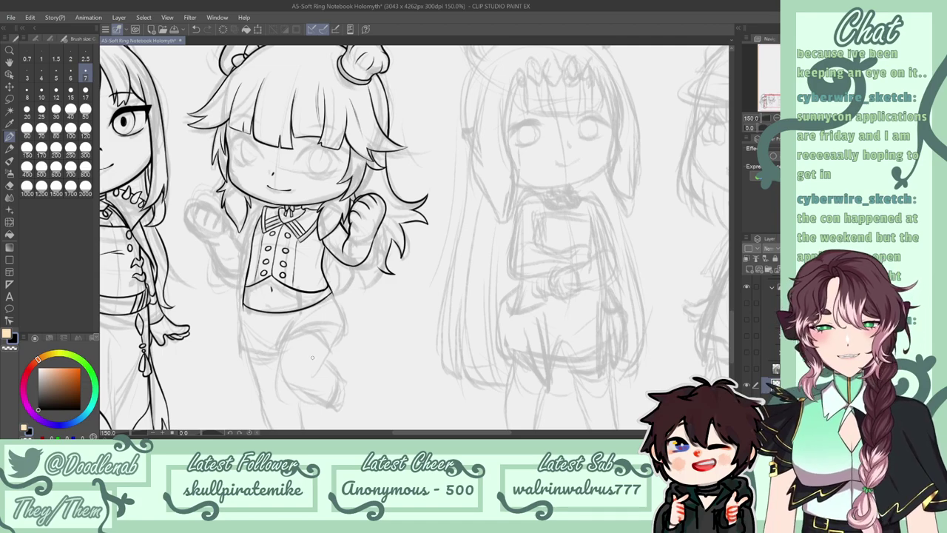
Ink the left-hand hip line from the waistline down the side of the shorts, redrawing it to fit the sketch.
{"action": "left_click_drag", "start_coordinate": [243, 296], "coordinate": [243, 337]}
{"action": "key", "text": "ctrl+z"}
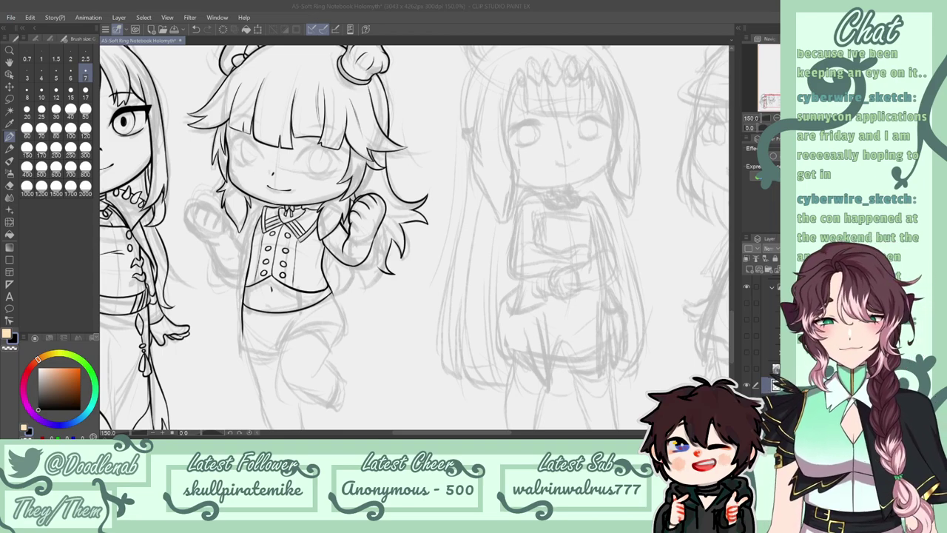
{"action": "left_click_drag", "start_coordinate": [243, 334], "coordinate": [249, 357]}
{"action": "key", "text": "ctrl+z"}
{"action": "key", "text": "e"}
{"action": "left_click_drag", "start_coordinate": [245, 305], "coordinate": [245, 363]}
{"action": "key", "text": "ctrl+z"}
{"action": "key", "text": "p"}
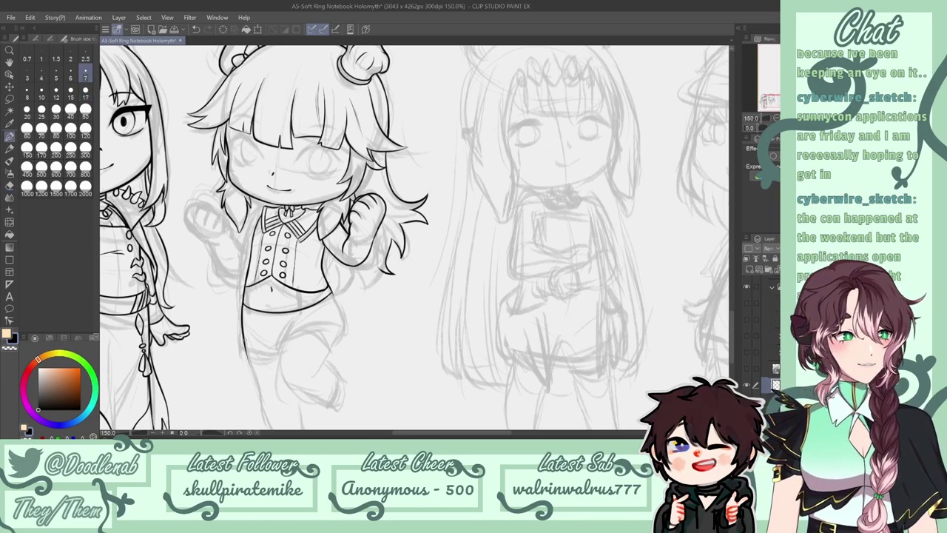
{"action": "key", "text": "ctrl+z"}
{"action": "left_click_drag", "start_coordinate": [243, 308], "coordinate": [243, 343]}
{"action": "key", "text": "ctrl+z"}
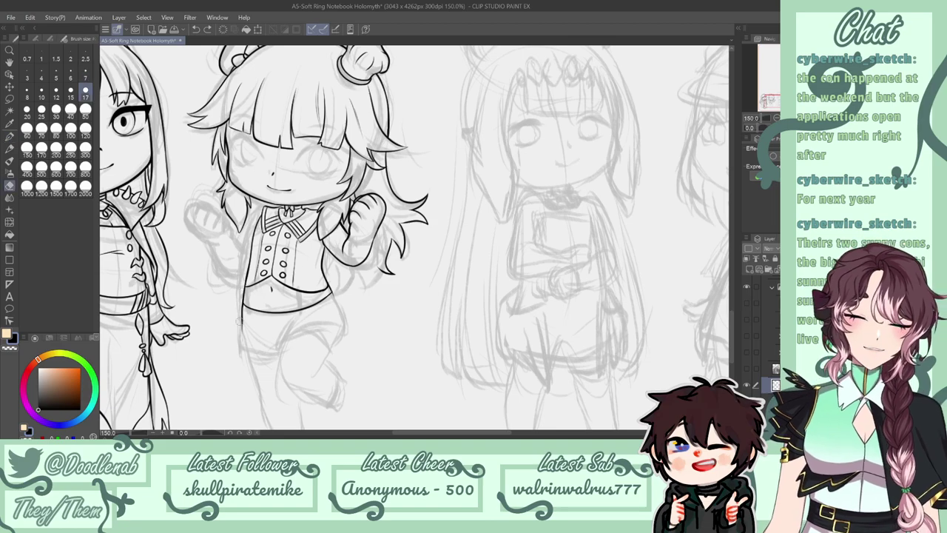
{"action": "left_click_drag", "start_coordinate": [243, 308], "coordinate": [240, 342]}
{"action": "key", "text": "ctrl+z"}
Ink narrow pairs of strap lines on both sides of the midriff, between the vest hem and the waistline.
{"action": "left_click_drag", "start_coordinate": [252, 284], "coordinate": [252, 308]}
{"action": "key", "text": "ctrl+z"}
{"action": "key", "text": "ctrl+z"}
{"action": "key", "text": "ctrl+z"}
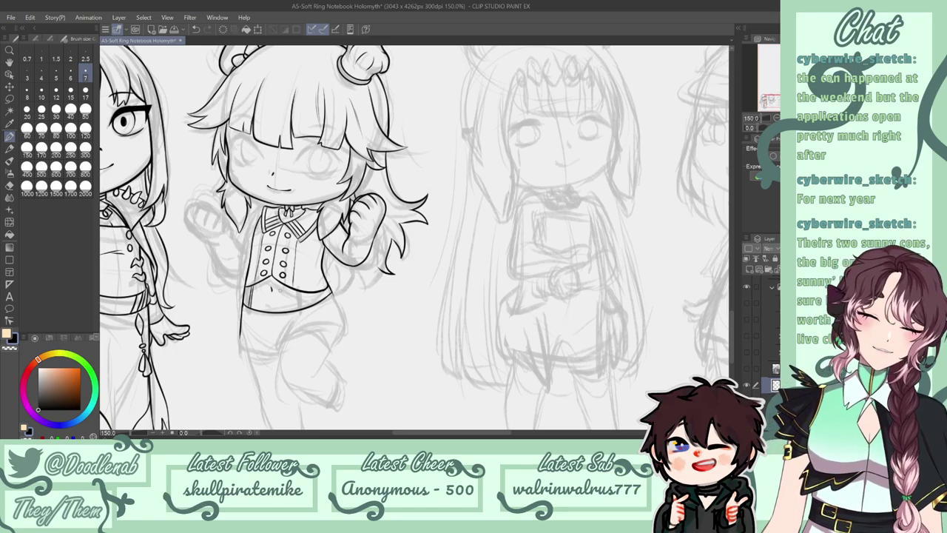
{"action": "left_click_drag", "start_coordinate": [298, 290], "coordinate": [304, 309]}
{"action": "key", "text": "ctrl+z"}
{"action": "key", "text": "e"}
{"action": "left_click_drag", "start_coordinate": [252, 287], "coordinate": [248, 307]}
{"action": "key", "text": "ctrl+z"}
{"action": "key", "text": "p"}
{"action": "key", "text": "ctrl+z"}
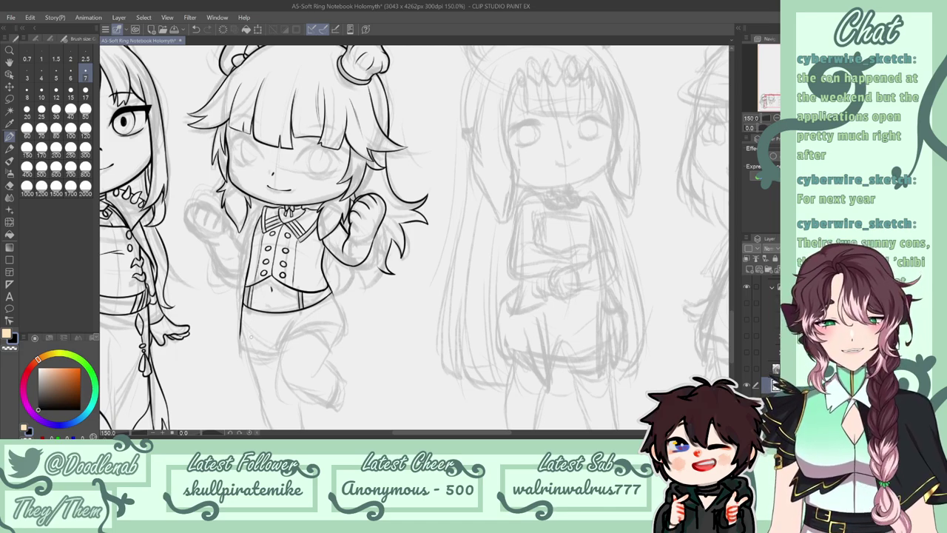
Erase the rough left-hand hip edge and redraw it as a clean line below the waist.
{"action": "key", "text": "e"}
{"action": "left_click_drag", "start_coordinate": [239, 309], "coordinate": [243, 347]}
{"action": "key", "text": "p"}
{"action": "left_click_drag", "start_coordinate": [243, 310], "coordinate": [241, 345]}
{"action": "key", "text": "ctrl+z"}
{"action": "key", "text": "ctrl+y"}
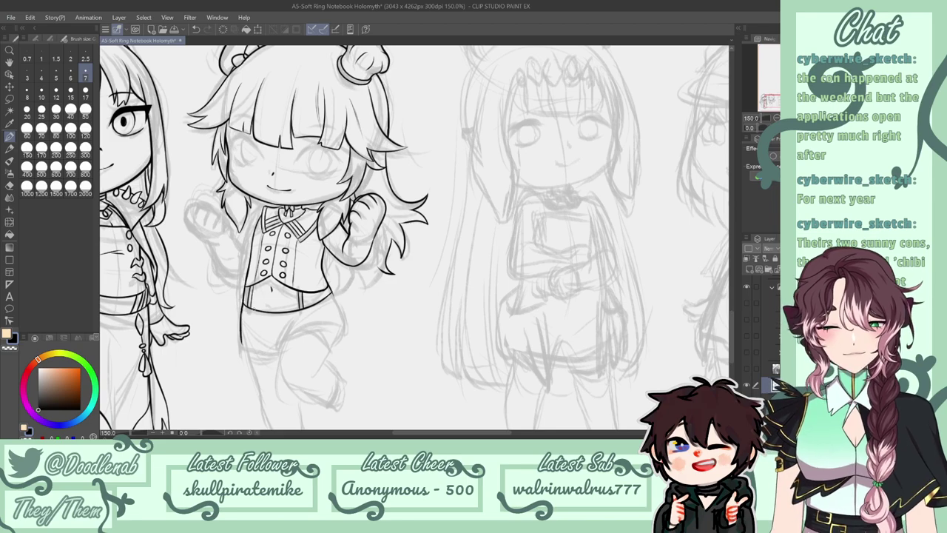
Ink the rounded right-hand hip line from the waist down the side of the shorts, and clean up its curve.
{"action": "mouse_move", "coordinate": [330, 292]}
{"action": "left_mouse_down"}
{"action": "mouse_move", "coordinate": [345, 321]}
{"action": "mouse_move", "coordinate": [333, 295]}
{"action": "mouse_move", "coordinate": [340, 337]}
{"action": "mouse_move", "coordinate": [341, 305]}
{"action": "mouse_move", "coordinate": [347, 321]}
{"action": "left_mouse_up"}
{"action": "key", "text": "ctrl+z"}
{"action": "key", "text": "ctrl+z"}
{"action": "key", "text": "e"}
{"action": "key", "text": "p"}
{"action": "key", "text": "ctrl+z"}
{"action": "key", "text": "e"}
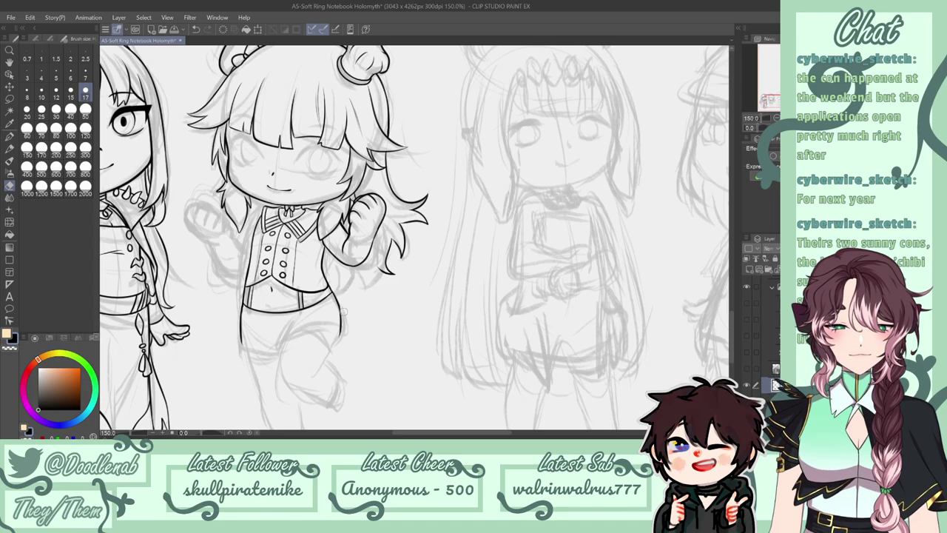
{"action": "key", "text": "p"}
{"action": "left_click_drag", "start_coordinate": [339, 305], "coordinate": [339, 338]}
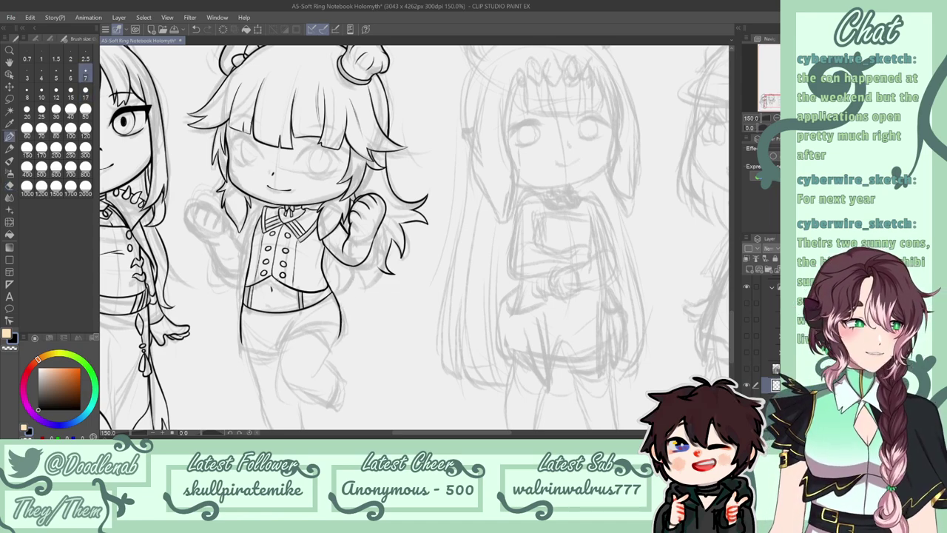
Ink the curved lower hem of the shorts between the two hip lines, following the raised leg.
{"action": "mouse_move", "coordinate": [243, 343]}
{"action": "left_mouse_down"}
{"action": "mouse_move", "coordinate": [276, 353]}
{"action": "mouse_move", "coordinate": [299, 330]}
{"action": "mouse_move", "coordinate": [331, 335]}
{"action": "mouse_move", "coordinate": [336, 346]}
{"action": "mouse_move", "coordinate": [339, 335]}
{"action": "mouse_move", "coordinate": [339, 345]}
{"action": "left_mouse_up"}
{"action": "key", "text": "ctrl+z"}
{"action": "key", "text": "ctrl+z"}
{"action": "key", "text": "ctrl+z"}
{"action": "key", "text": "ctrl+z"}
{"action": "key", "text": "ctrl+z"}
{"action": "key", "text": "ctrl+z"}
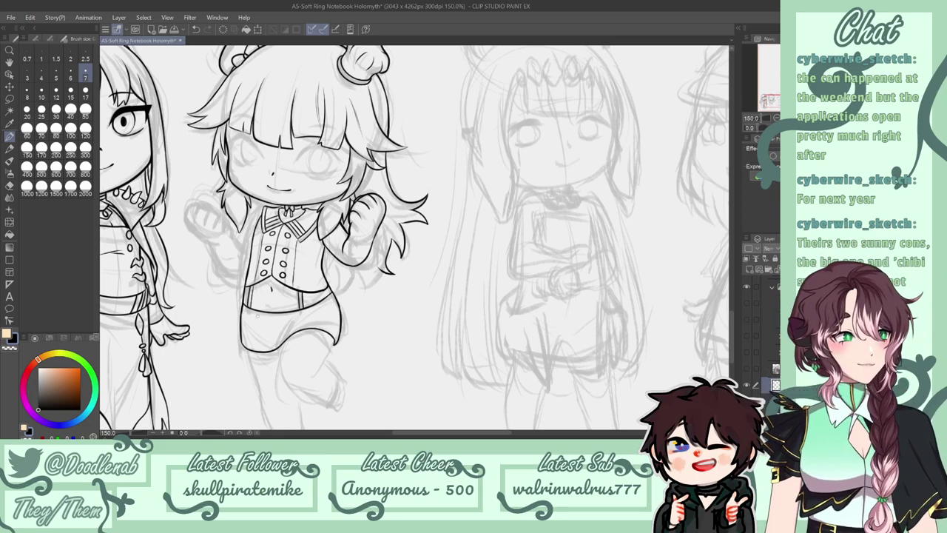
Add a second curved line just below the waistline to form the waistband.
{"action": "left_click_drag", "start_coordinate": [243, 307], "coordinate": [271, 318]}
{"action": "key", "text": "ctrl+z"}
{"action": "key", "text": "ctrl+z"}
{"action": "key", "text": "ctrl+z"}
{"action": "mouse_move", "coordinate": [269, 316]}
{"action": "left_mouse_down"}
{"action": "mouse_move", "coordinate": [313, 309]}
{"action": "mouse_move", "coordinate": [332, 295]}
{"action": "left_mouse_up"}
{"action": "key", "text": "ctrl+z"}
{"action": "key", "text": "ctrl+z"}
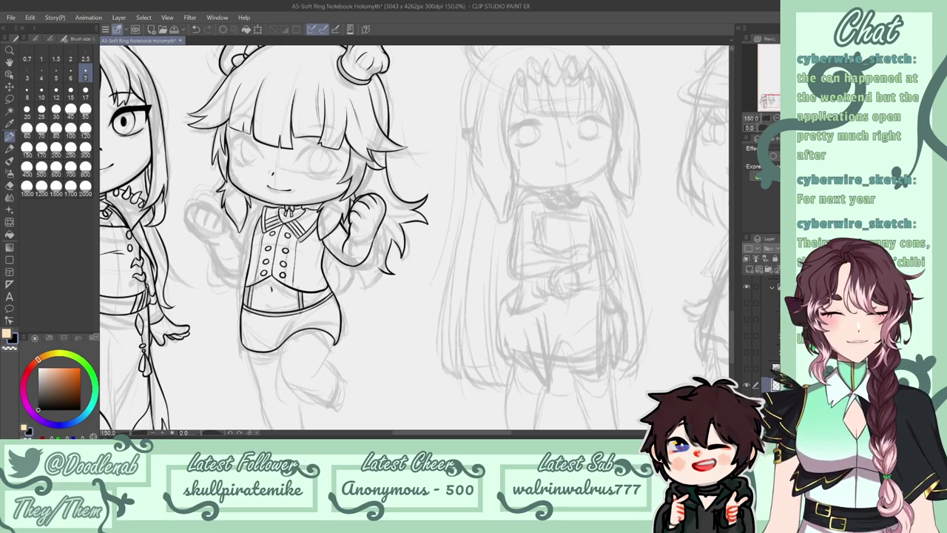
Ink the belt's lower edge around the hips, parallel to the waistband.
{"action": "left_click_drag", "start_coordinate": [243, 318], "coordinate": [306, 321]}
{"action": "key", "text": "ctrl+z"}
{"action": "key", "text": "ctrl+z"}
{"action": "mouse_move", "coordinate": [241, 320]}
{"action": "left_mouse_down"}
{"action": "mouse_move", "coordinate": [275, 325]}
{"action": "mouse_move", "coordinate": [340, 302]}
{"action": "left_mouse_up"}
{"action": "key", "text": "ctrl+z"}
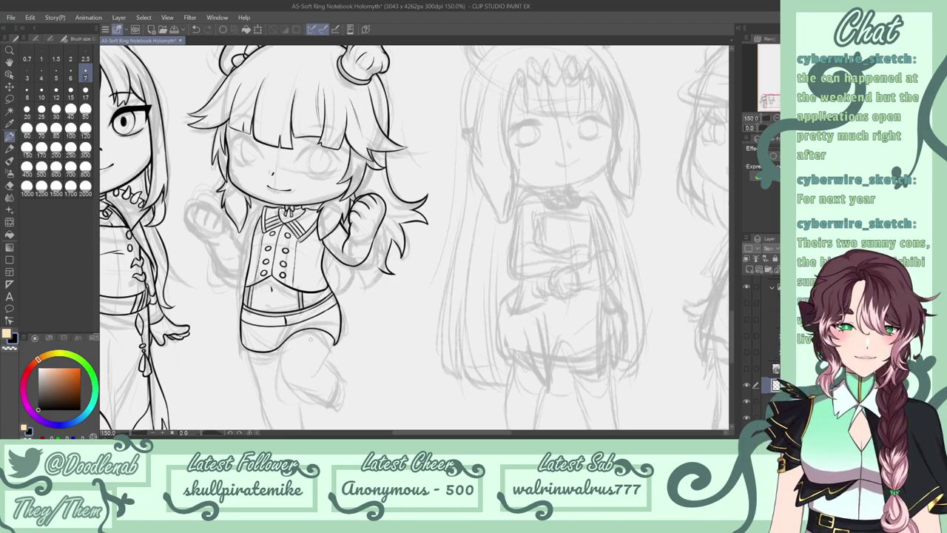
Ink the outline of the ribbon-like ornament on the belt over the hip, and erase the belt lines running through it.
{"action": "mouse_move", "coordinate": [287, 325]}
{"action": "left_mouse_down"}
{"action": "mouse_move", "coordinate": [319, 326]}
{"action": "mouse_move", "coordinate": [333, 312]}
{"action": "mouse_move", "coordinate": [335, 320]}
{"action": "mouse_move", "coordinate": [295, 310]}
{"action": "mouse_move", "coordinate": [336, 295]}
{"action": "left_mouse_up"}
{"action": "key", "text": "ctrl+z"}
{"action": "key", "text": "ctrl+z"}
{"action": "key", "text": "ctrl+z"}
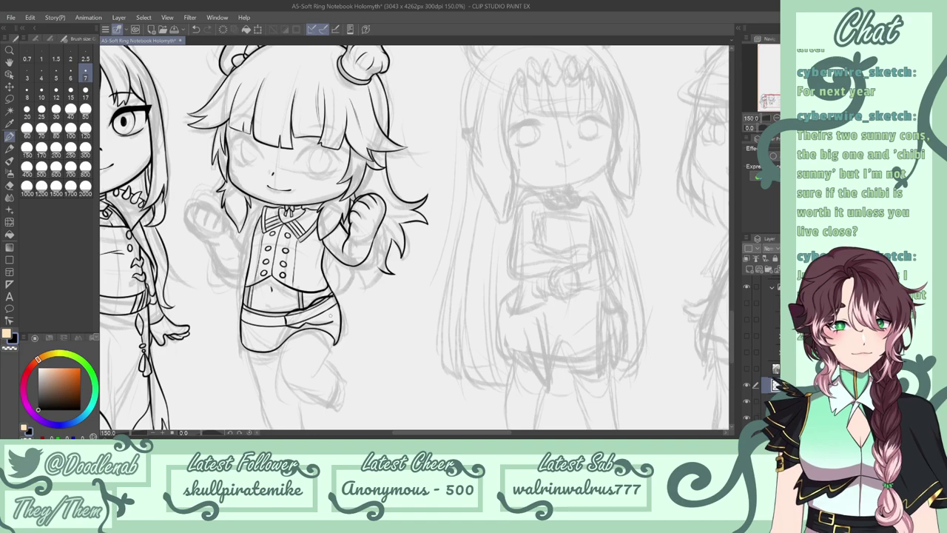
{"action": "key", "text": "ctrl+z"}
{"action": "mouse_move", "coordinate": [336, 296]}
{"action": "left_mouse_down"}
{"action": "mouse_move", "coordinate": [326, 312]}
{"action": "mouse_move", "coordinate": [335, 314]}
{"action": "mouse_move", "coordinate": [330, 305]}
{"action": "mouse_move", "coordinate": [339, 323]}
{"action": "left_mouse_up"}
{"action": "key", "text": "ctrl+z"}
{"action": "key", "text": "ctrl+z"}
{"action": "key", "text": "ctrl+z"}
{"action": "key", "text": "ctrl+z"}
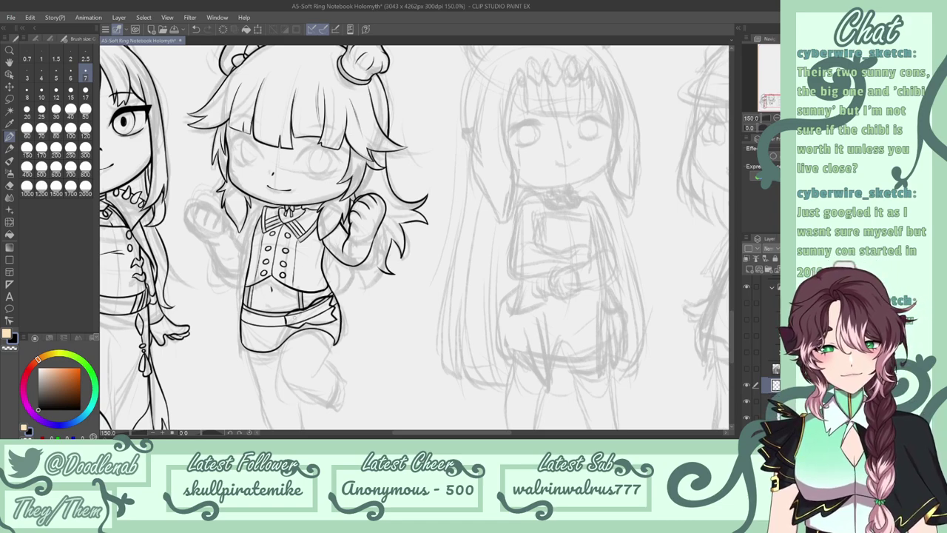
{"action": "key", "text": "e"}
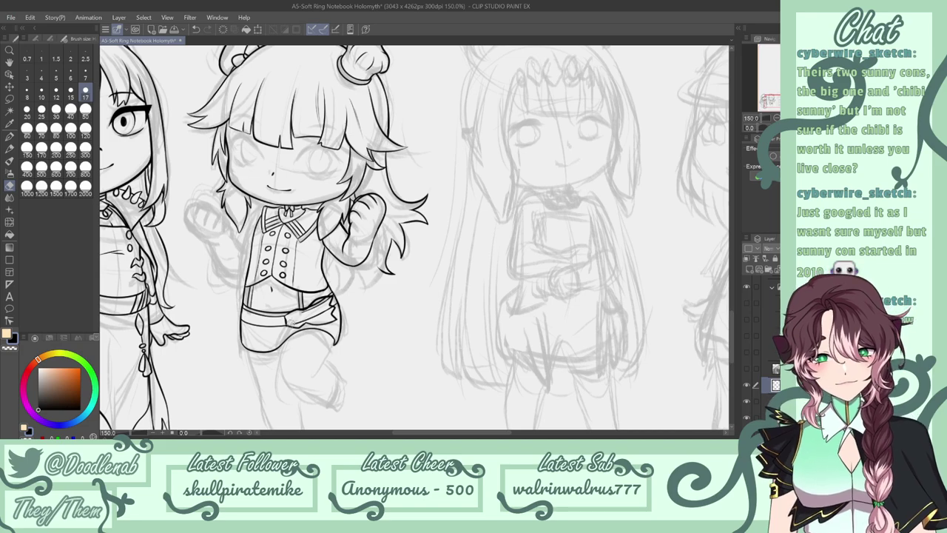
{"action": "mouse_move", "coordinate": [302, 316]}
{"action": "left_mouse_down"}
{"action": "mouse_move", "coordinate": [326, 301]}
{"action": "mouse_move", "coordinate": [332, 308]}
{"action": "mouse_move", "coordinate": [308, 318]}
{"action": "left_mouse_up"}
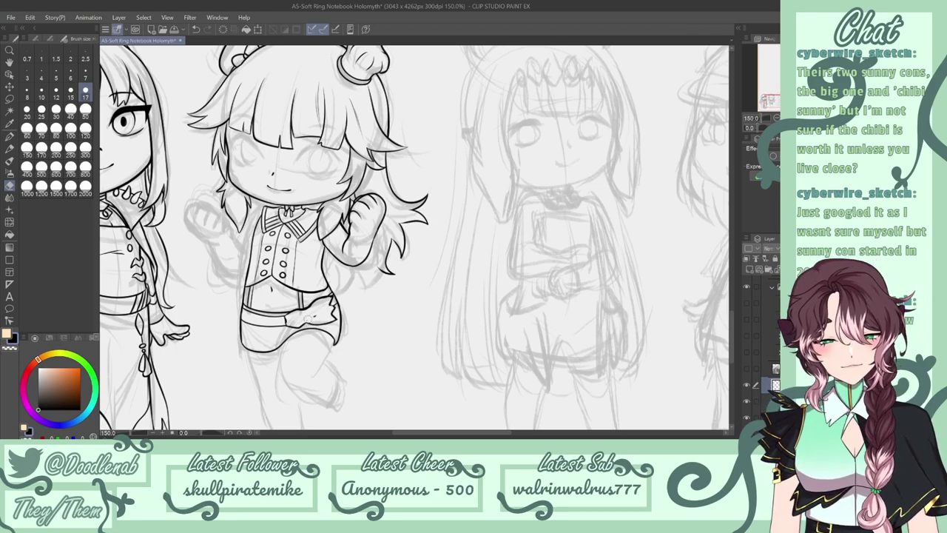
Ink the small knot and the inner loop lines inside the belt ornament.
{"action": "key", "text": "p"}
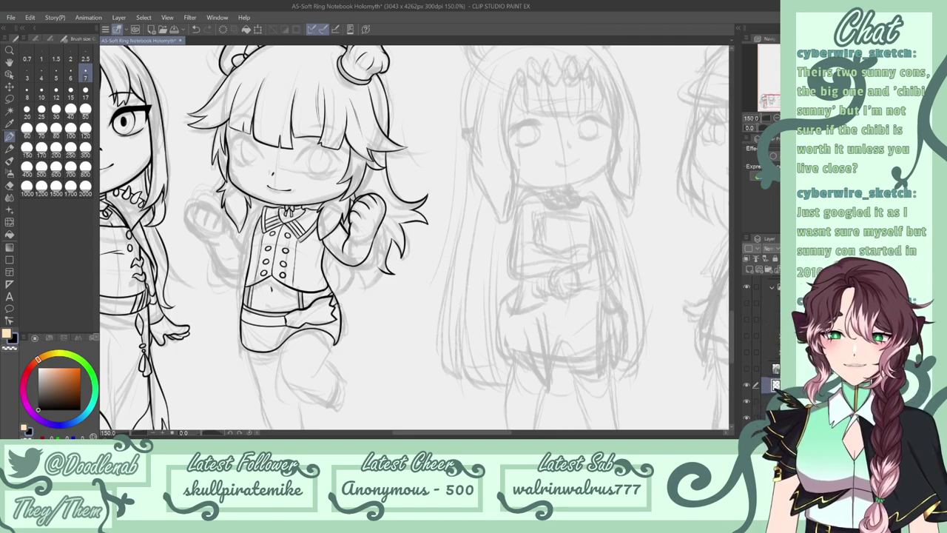
{"action": "key", "text": "ctrl+z"}
{"action": "mouse_move", "coordinate": [333, 304]}
{"action": "left_mouse_down"}
{"action": "mouse_move", "coordinate": [322, 311]}
{"action": "mouse_move", "coordinate": [331, 316]}
{"action": "mouse_move", "coordinate": [328, 309]}
{"action": "left_mouse_up"}
{"action": "key", "text": "ctrl+z"}
{"action": "key", "text": "ctrl+z"}
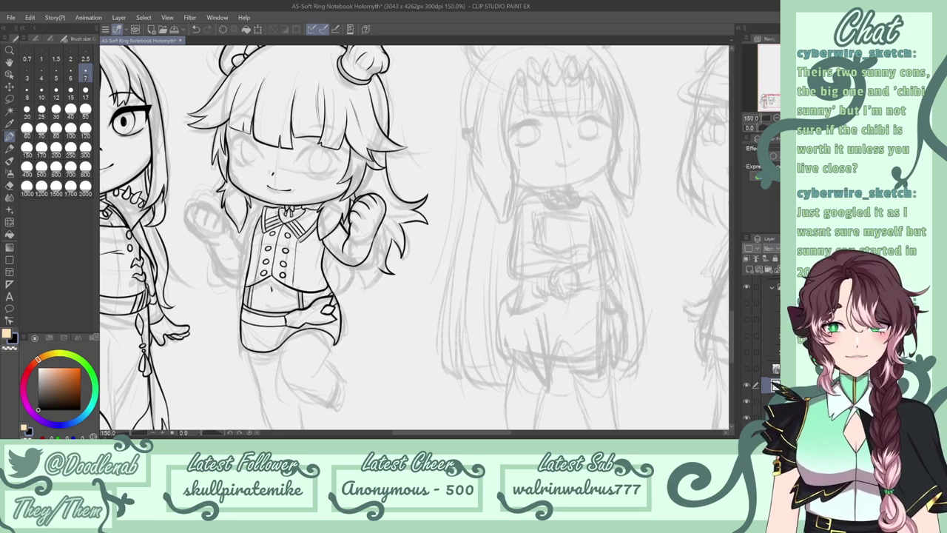
{"action": "mouse_move", "coordinate": [299, 313]}
{"action": "left_mouse_down"}
{"action": "mouse_move", "coordinate": [291, 321]}
{"action": "mouse_move", "coordinate": [302, 324]}
{"action": "mouse_move", "coordinate": [298, 313]}
{"action": "left_mouse_up"}
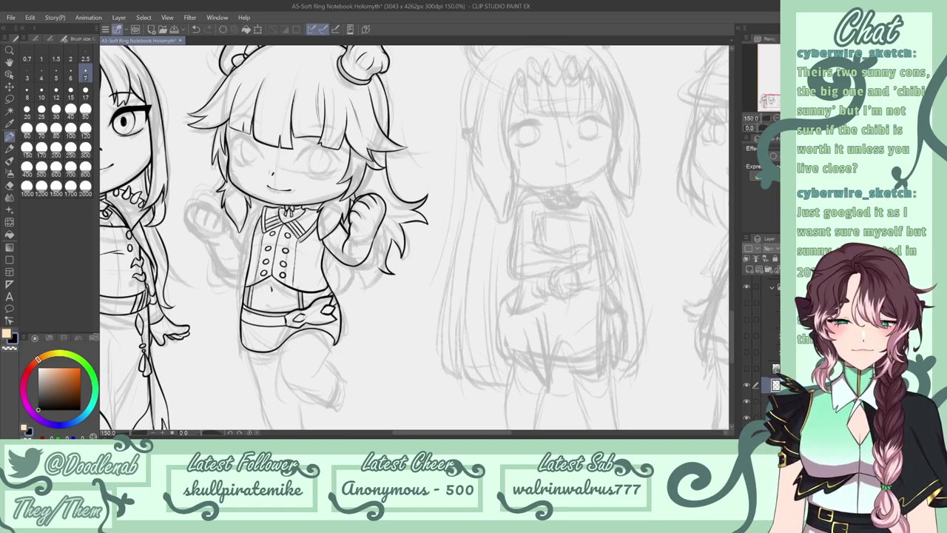
Add the remaining fold lines at the centre of the belt ornament and clean up the overlapping strokes.
{"action": "left_click_drag", "start_coordinate": [316, 308], "coordinate": [326, 303]}
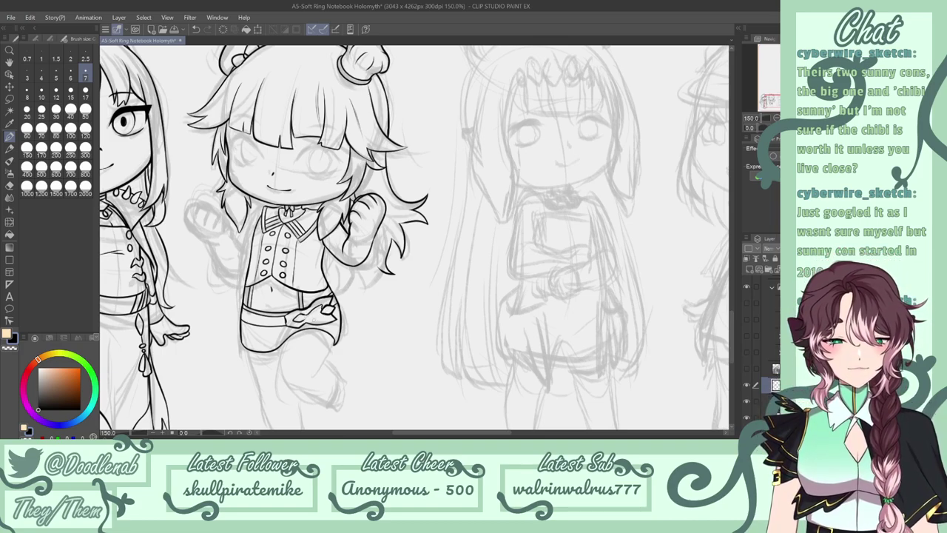
{"action": "key", "text": "ctrl+z"}
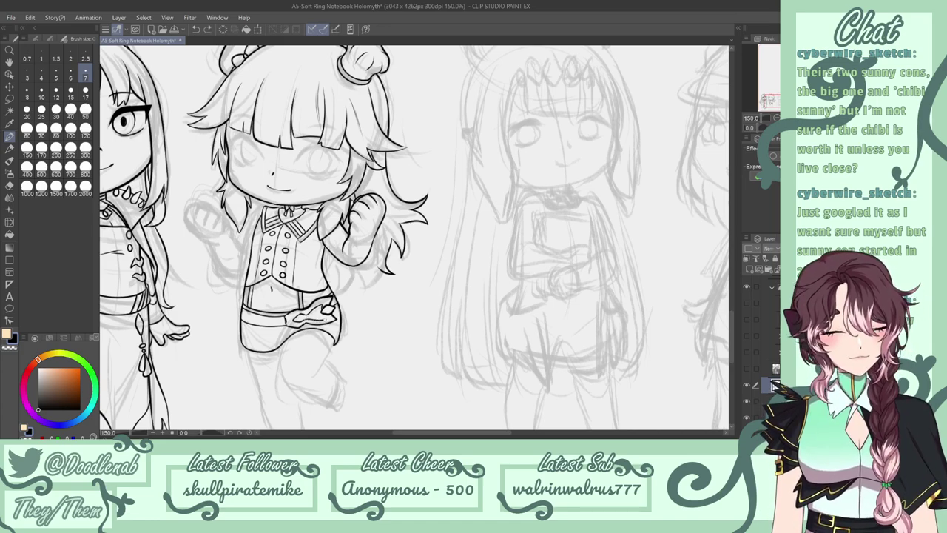
{"action": "left_click_drag", "start_coordinate": [320, 310], "coordinate": [327, 317]}
{"action": "key", "text": "ctrl+z"}
{"action": "key", "text": "ctrl+y"}
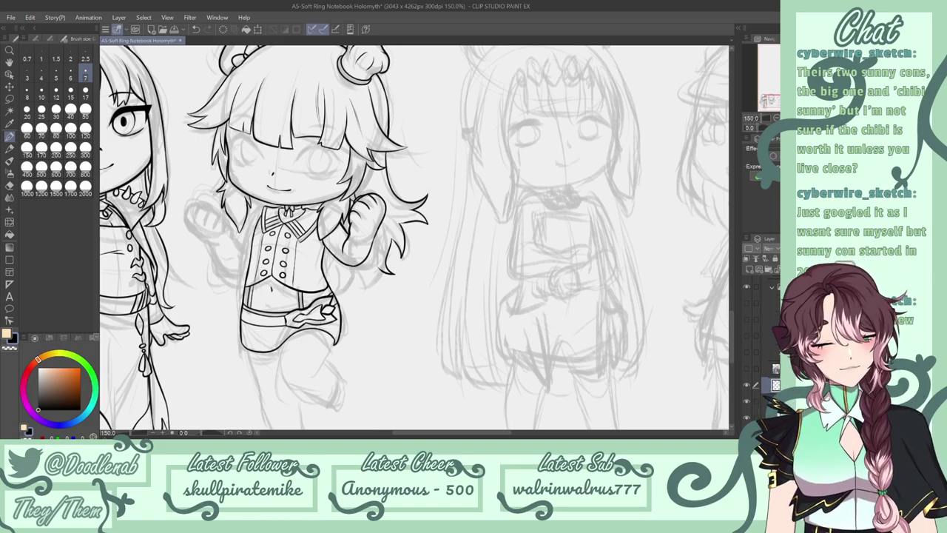
{"action": "key", "text": "e"}
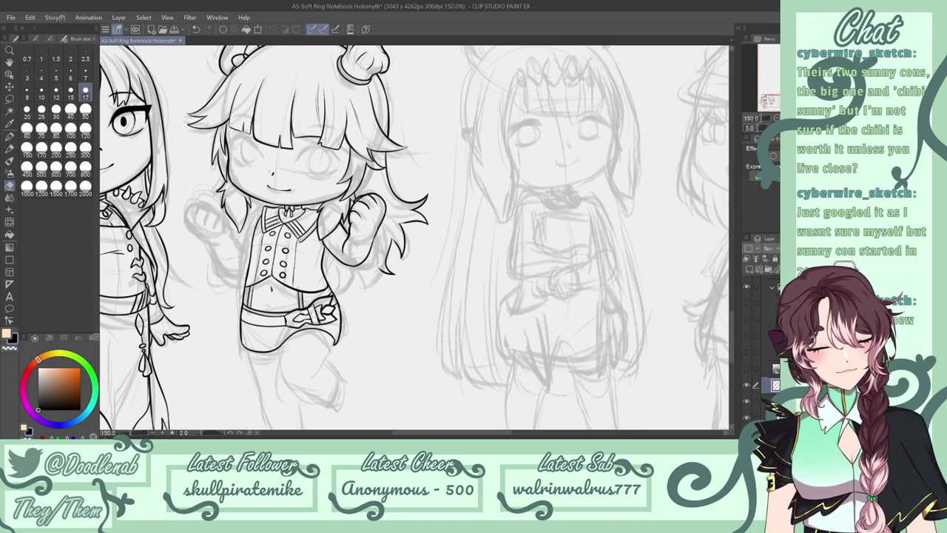
{"action": "key", "text": "p"}
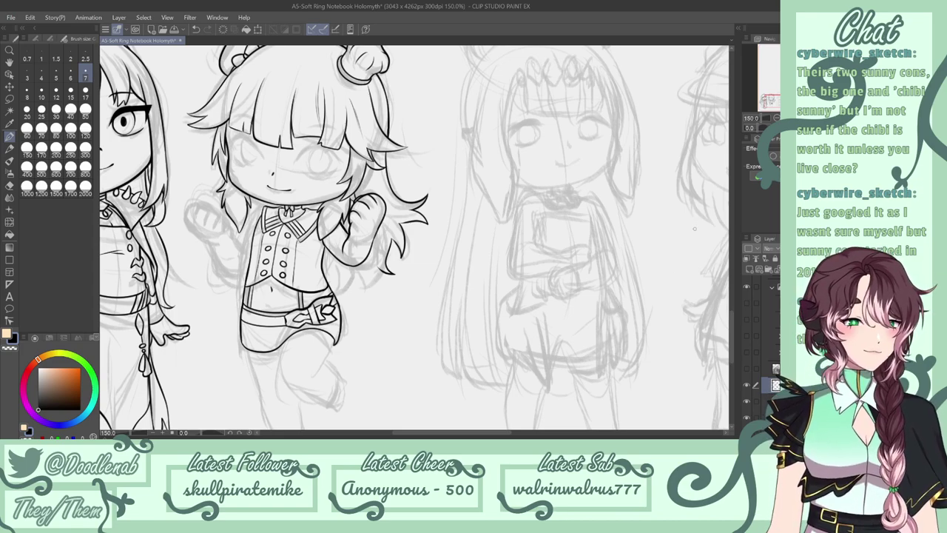
Ink the outline of the raised bent leg from the shorts' hem around the knee to the foot.
{"action": "scroll", "coordinate": [733, 324], "scroll_direction": "down", "scroll_amount": 3}
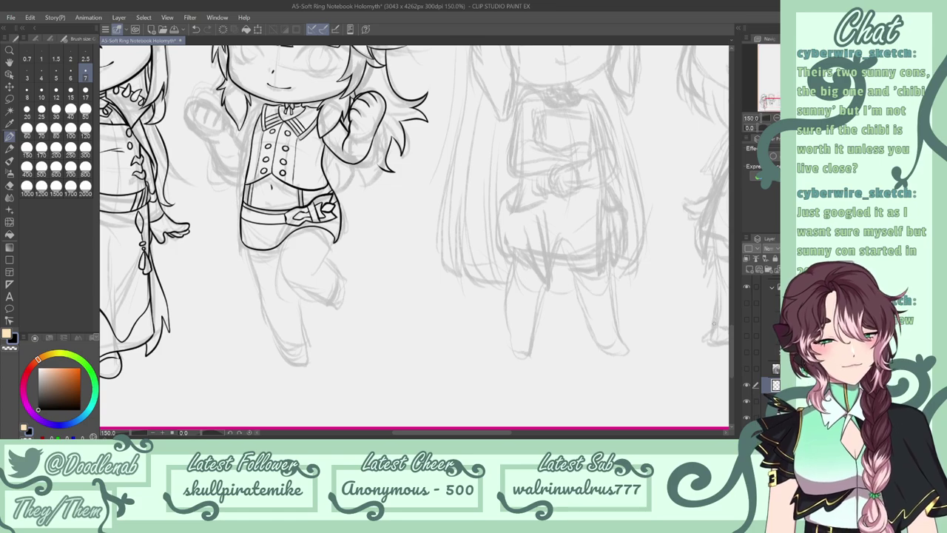
{"action": "mouse_move", "coordinate": [290, 233]}
{"action": "left_mouse_down"}
{"action": "mouse_move", "coordinate": [280, 272]}
{"action": "mouse_move", "coordinate": [301, 292]}
{"action": "mouse_move", "coordinate": [342, 305]}
{"action": "left_mouse_up"}
{"action": "mouse_move", "coordinate": [337, 237]}
{"action": "left_mouse_down"}
{"action": "mouse_move", "coordinate": [323, 264]}
{"action": "mouse_move", "coordinate": [345, 282]}
{"action": "mouse_move", "coordinate": [342, 308]}
{"action": "left_mouse_up"}
{"action": "key", "text": "ctrl+z"}
{"action": "key", "text": "ctrl+z"}
{"action": "mouse_move", "coordinate": [325, 258]}
{"action": "left_mouse_down"}
{"action": "mouse_move", "coordinate": [344, 288]}
{"action": "mouse_move", "coordinate": [339, 308]}
{"action": "left_mouse_up"}
{"action": "key", "text": "ctrl+z"}
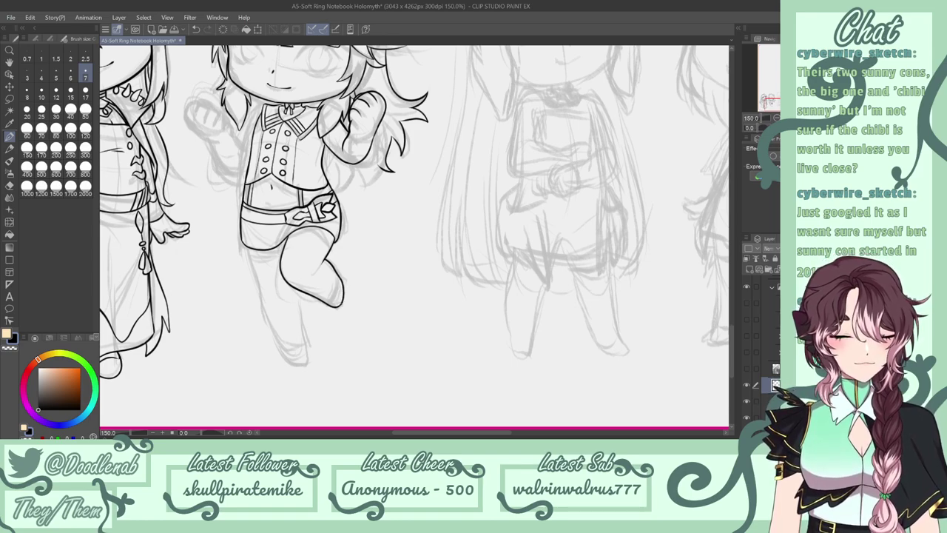
{"action": "key", "text": "ctrl+z"}
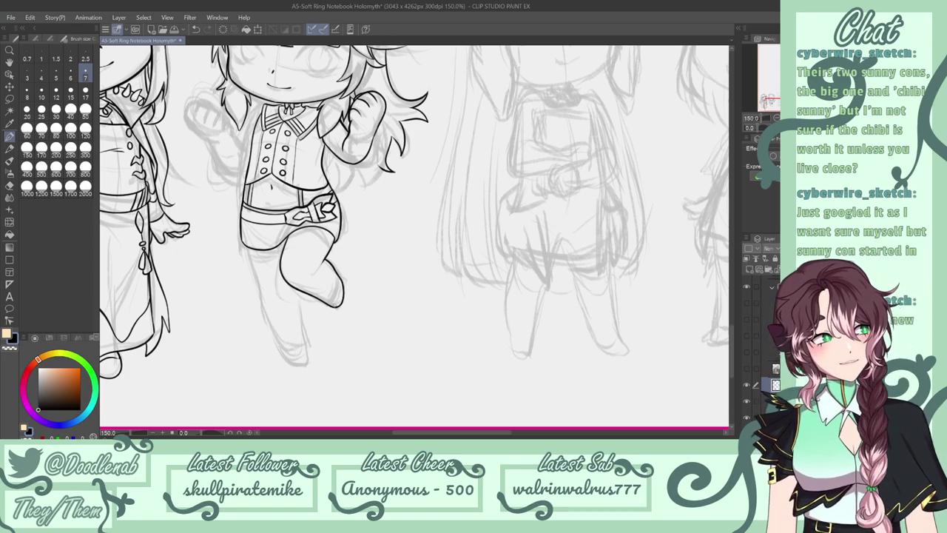
Ink the shoe opening and ankle lines on the raised foot, erasing the overlapping leg line.
{"action": "mouse_move", "coordinate": [316, 299]}
{"action": "left_mouse_down"}
{"action": "mouse_move", "coordinate": [335, 287]}
{"action": "mouse_move", "coordinate": [324, 303]}
{"action": "mouse_move", "coordinate": [338, 268]}
{"action": "mouse_move", "coordinate": [339, 282]}
{"action": "left_mouse_up"}
{"action": "key", "text": "ctrl+z"}
{"action": "key", "text": "e"}
{"action": "key", "text": "p"}
{"action": "key", "text": "ctrl+z"}
{"action": "key", "text": "ctrl+z"}
{"action": "key", "text": "e"}
{"action": "key", "text": "ctrl+z"}
{"action": "key", "text": "p"}
{"action": "key", "text": "ctrl+z"}
{"action": "key", "text": "ctrl+z"}
{"action": "left_click_drag", "start_coordinate": [348, 317], "coordinate": [350, 324]}
{"action": "key", "text": "ctrl+z"}
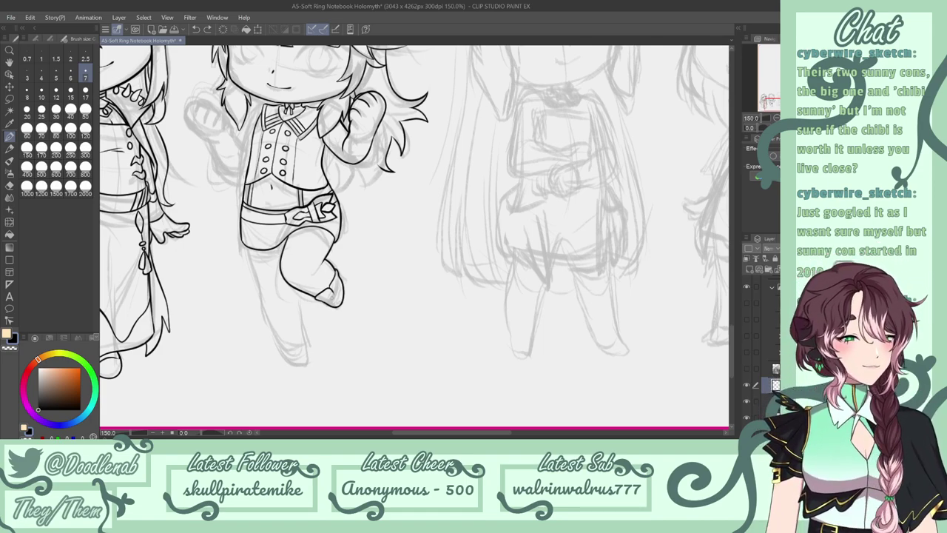
Rework the sole line along the edge of the raised foot's shoe.
{"action": "left_click_drag", "start_coordinate": [328, 305], "coordinate": [334, 297]}
{"action": "key", "text": "ctrl+z"}
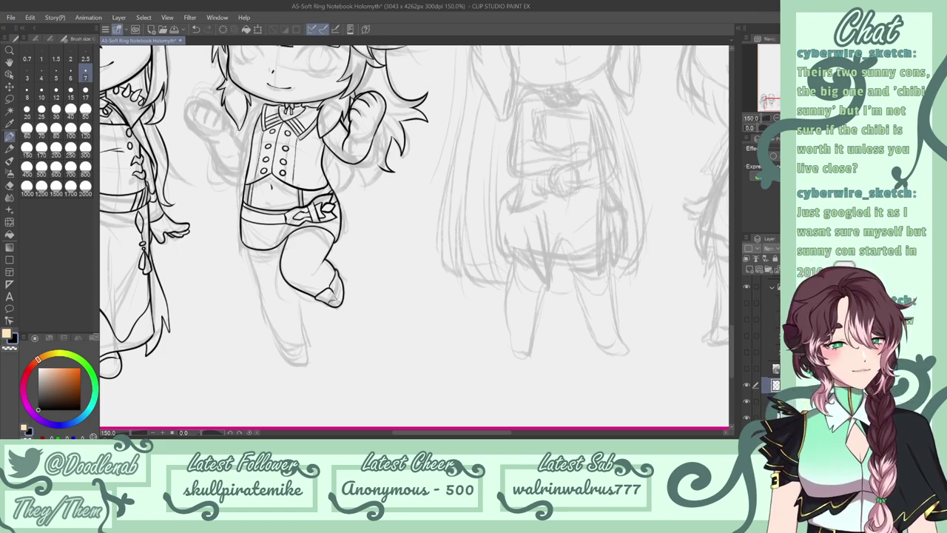
{"action": "key", "text": "ctrl+z"}
{"action": "key", "text": "ctrl+z"}
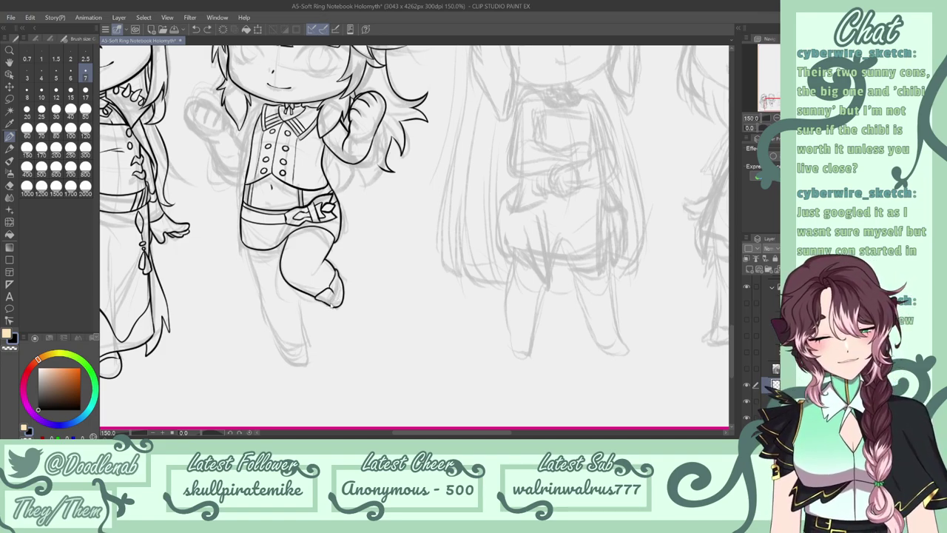
{"action": "mouse_move", "coordinate": [332, 302]}
{"action": "left_mouse_down"}
{"action": "mouse_move", "coordinate": [340, 295]}
{"action": "mouse_move", "coordinate": [340, 304]}
{"action": "mouse_move", "coordinate": [341, 279]}
{"action": "left_mouse_up"}
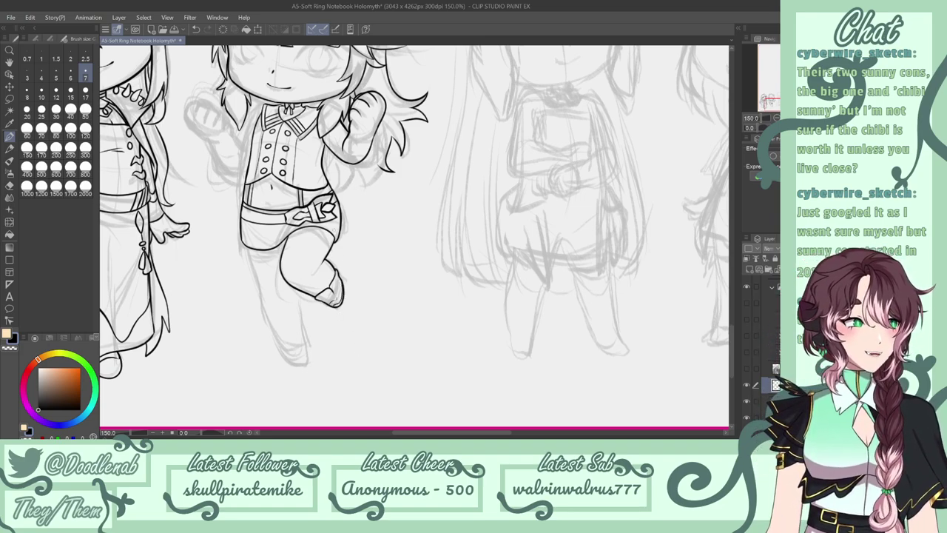
Ink the curved upper edge of the raised thigh below the shorts' hem, and save the document.
{"action": "mouse_move", "coordinate": [286, 241]}
{"action": "left_mouse_down"}
{"action": "mouse_move", "coordinate": [310, 233]}
{"action": "mouse_move", "coordinate": [327, 255]}
{"action": "mouse_move", "coordinate": [326, 242]}
{"action": "mouse_move", "coordinate": [332, 247]}
{"action": "mouse_move", "coordinate": [294, 233]}
{"action": "mouse_move", "coordinate": [337, 251]}
{"action": "mouse_move", "coordinate": [316, 229]}
{"action": "left_mouse_up"}
{"action": "key", "text": "ctrl+z"}
{"action": "key", "text": "ctrl+z"}
{"action": "key", "text": "ctrl+z"}
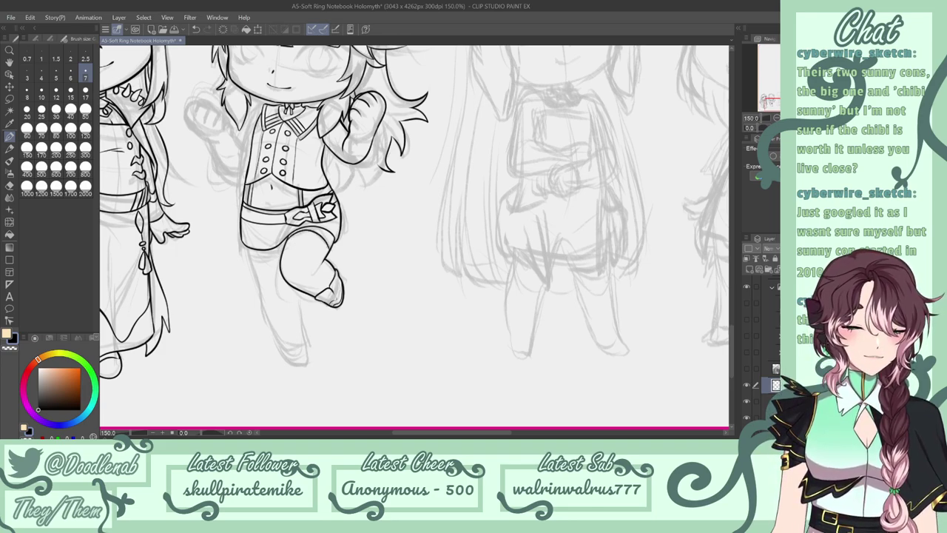
{"action": "key", "text": "ctrl+z"}
{"action": "key", "text": "ctrl+s"}
Ink the outer contour of the standing leg from the shorts down around the toe.
{"action": "mouse_move", "coordinate": [248, 246]}
{"action": "left_mouse_down"}
{"action": "mouse_move", "coordinate": [274, 337]}
{"action": "mouse_move", "coordinate": [286, 358]}
{"action": "mouse_move", "coordinate": [309, 364]}
{"action": "left_mouse_up"}
{"action": "key", "text": "ctrl+z"}
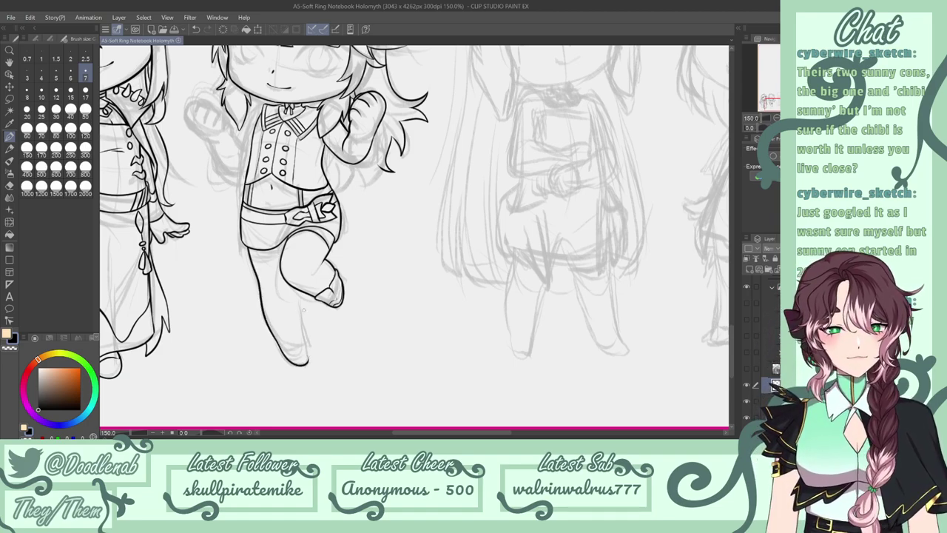
{"action": "key", "text": "ctrl+z"}
Ink the inner contour of the standing leg from the raised knee down to the foot.
{"action": "left_click_drag", "start_coordinate": [293, 286], "coordinate": [308, 364]}
{"action": "key", "text": "ctrl+z"}
{"action": "key", "text": "ctrl+z"}
{"action": "left_click_drag", "start_coordinate": [296, 291], "coordinate": [308, 346]}
{"action": "key", "text": "ctrl+z"}
{"action": "left_click_drag", "start_coordinate": [295, 287], "coordinate": [303, 364]}
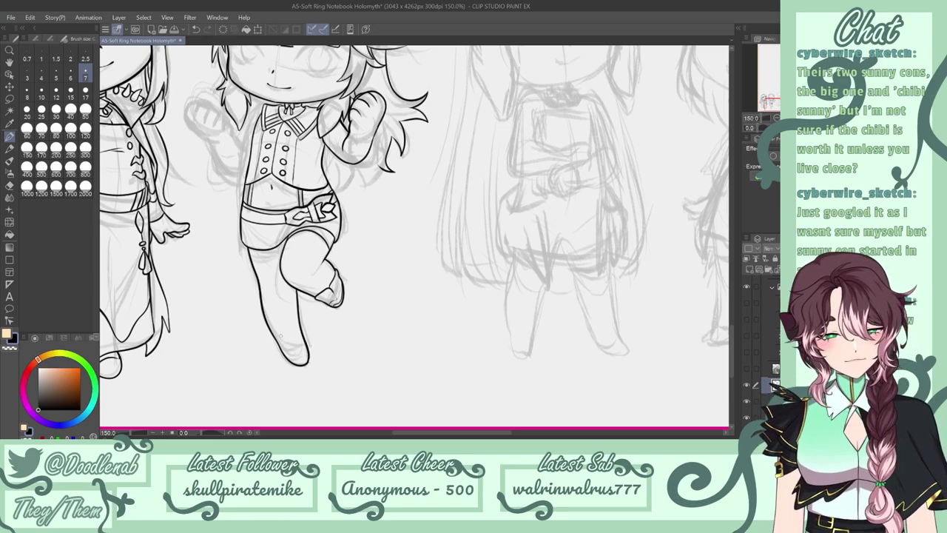
Ink the shoe opening around the standing leg's ankle and erase the stray line ends.
{"action": "mouse_move", "coordinate": [285, 336]}
{"action": "left_mouse_down"}
{"action": "mouse_move", "coordinate": [281, 344]}
{"action": "mouse_move", "coordinate": [300, 330]}
{"action": "mouse_move", "coordinate": [305, 337]}
{"action": "mouse_move", "coordinate": [303, 325]}
{"action": "mouse_move", "coordinate": [274, 342]}
{"action": "left_mouse_up"}
{"action": "key", "text": "e"}
{"action": "key", "text": "p"}
{"action": "key", "text": "e"}
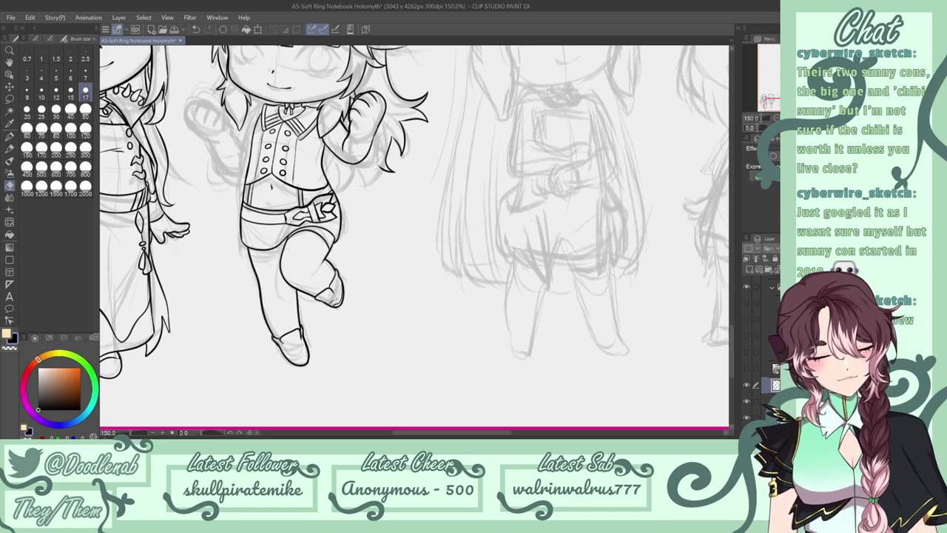
{"action": "key", "text": "p"}
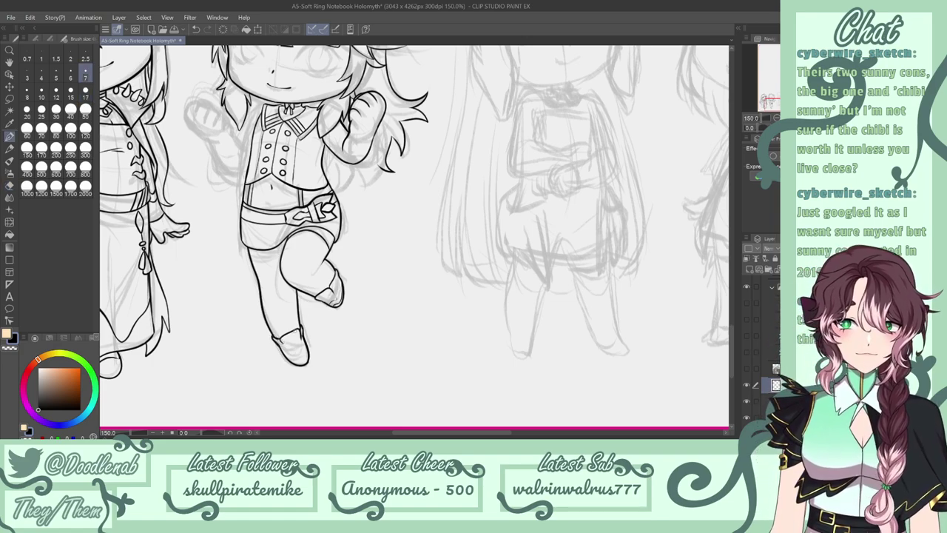
{"action": "key", "text": "e"}
{"action": "key", "text": "p"}
Ink the curved sole line on the standing foot's shoe.
{"action": "left_click_drag", "start_coordinate": [285, 352], "coordinate": [283, 354]}
{"action": "key", "text": "ctrl+z"}
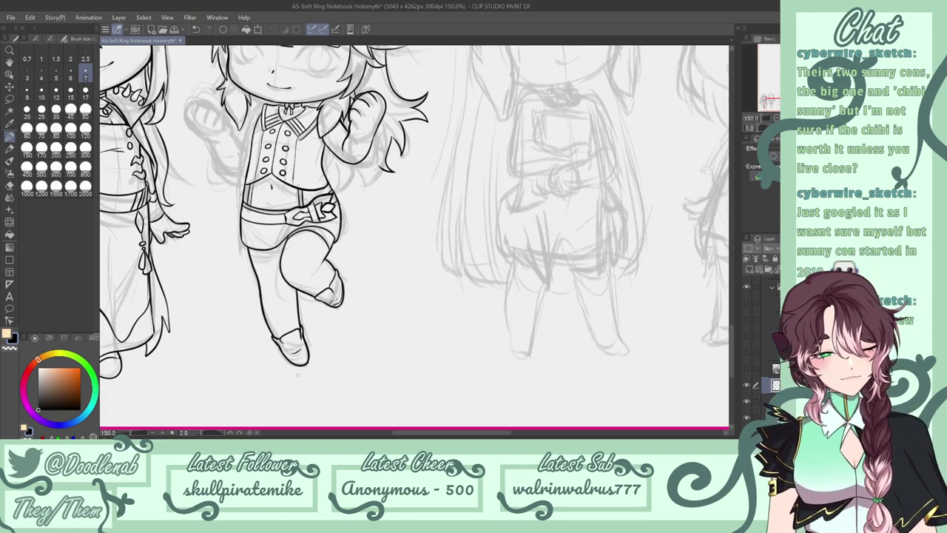
{"action": "key", "text": "ctrl+z"}
{"action": "mouse_move", "coordinate": [292, 357]}
{"action": "left_mouse_down"}
{"action": "mouse_move", "coordinate": [309, 349]}
{"action": "mouse_move", "coordinate": [288, 359]}
{"action": "mouse_move", "coordinate": [300, 364]}
{"action": "left_mouse_up"}
{"action": "key", "text": "ctrl+z"}
{"action": "key", "text": "ctrl+z"}
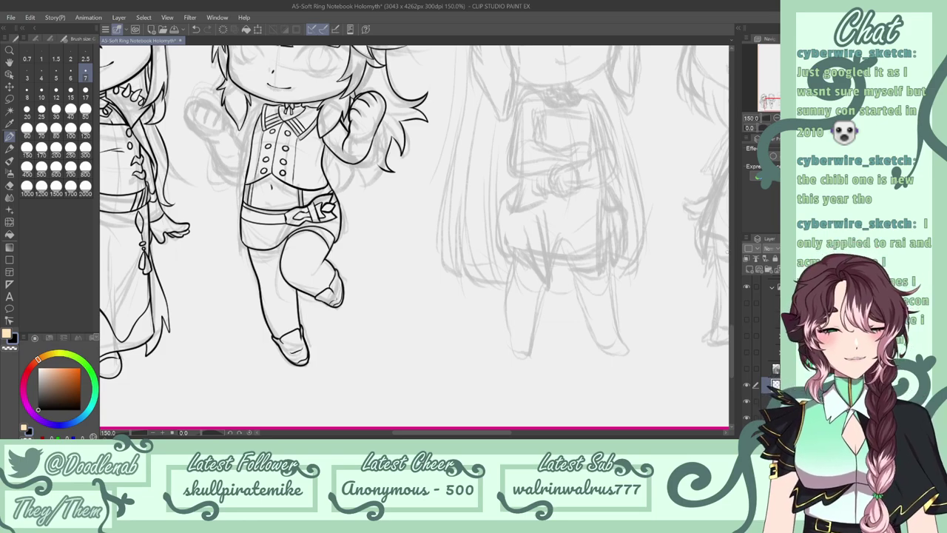
Ink the puffed sleeve edge around the elbow of the raised arm beside the torso.
{"action": "scroll", "coordinate": [737, 324], "scroll_direction": "up", "scroll_amount": 5}
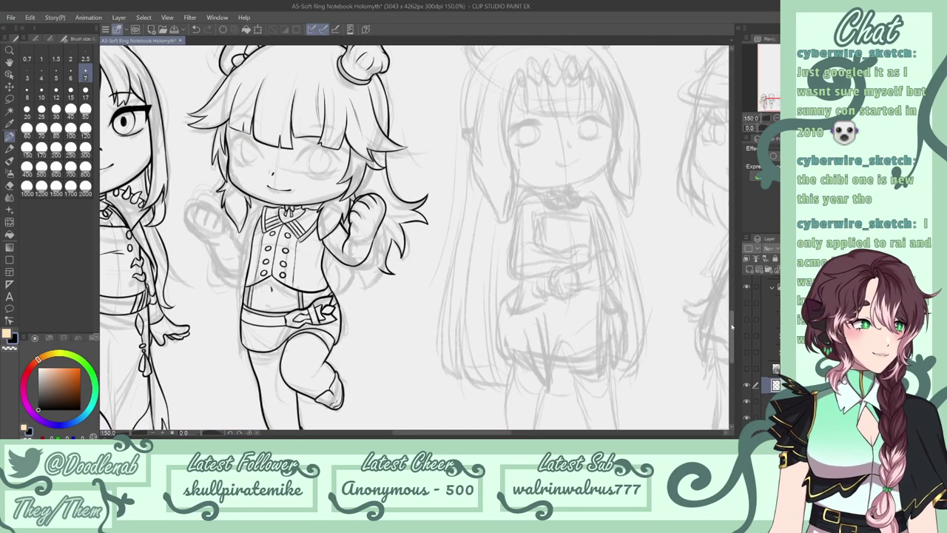
{"action": "mouse_move", "coordinate": [346, 247]}
{"action": "left_mouse_down"}
{"action": "mouse_move", "coordinate": [328, 273]}
{"action": "mouse_move", "coordinate": [327, 262]}
{"action": "mouse_move", "coordinate": [330, 274]}
{"action": "left_mouse_up"}
{"action": "key", "text": "ctrl+z"}
{"action": "key", "text": "ctrl+z"}
{"action": "key", "text": "ctrl+z"}
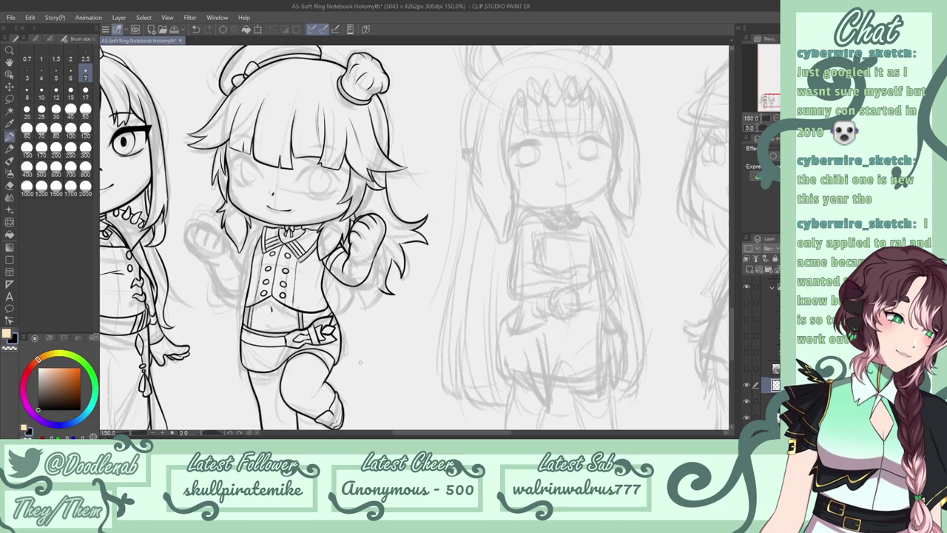
{"action": "key", "text": "ctrl+z"}
{"action": "mouse_move", "coordinate": [329, 265]}
{"action": "left_mouse_down"}
{"action": "mouse_move", "coordinate": [332, 284]}
{"action": "mouse_move", "coordinate": [348, 293]}
{"action": "mouse_move", "coordinate": [331, 278]}
{"action": "mouse_move", "coordinate": [344, 286]}
{"action": "left_mouse_up"}
{"action": "key", "text": "ctrl+z"}
Erase and touch up the overlapping lines around the raised arm's sleeve, and save the document.
{"action": "key", "text": "e"}
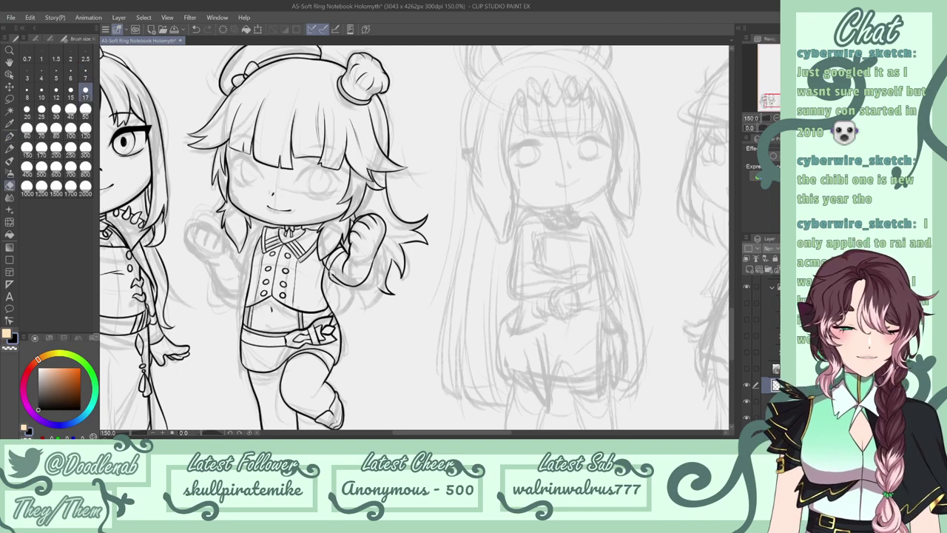
{"action": "key", "text": "p"}
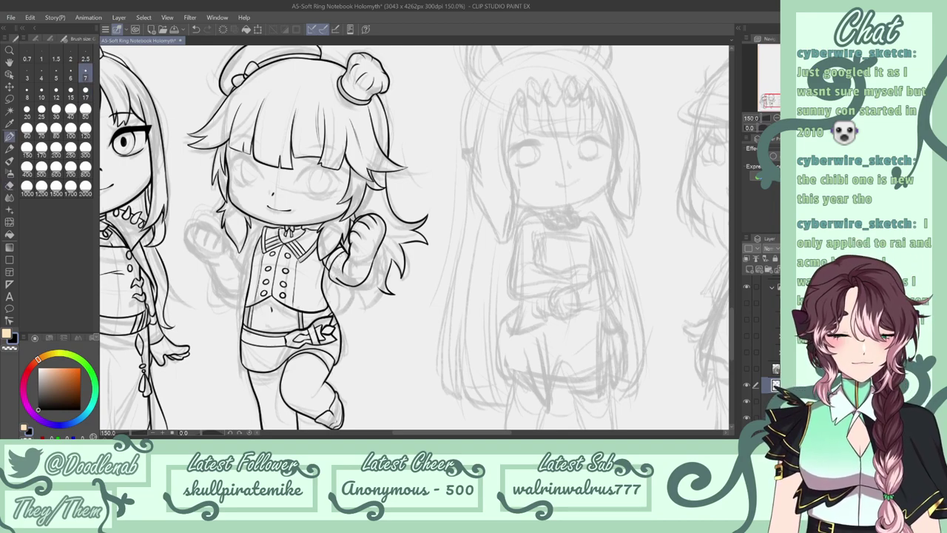
{"action": "key", "text": "e"}
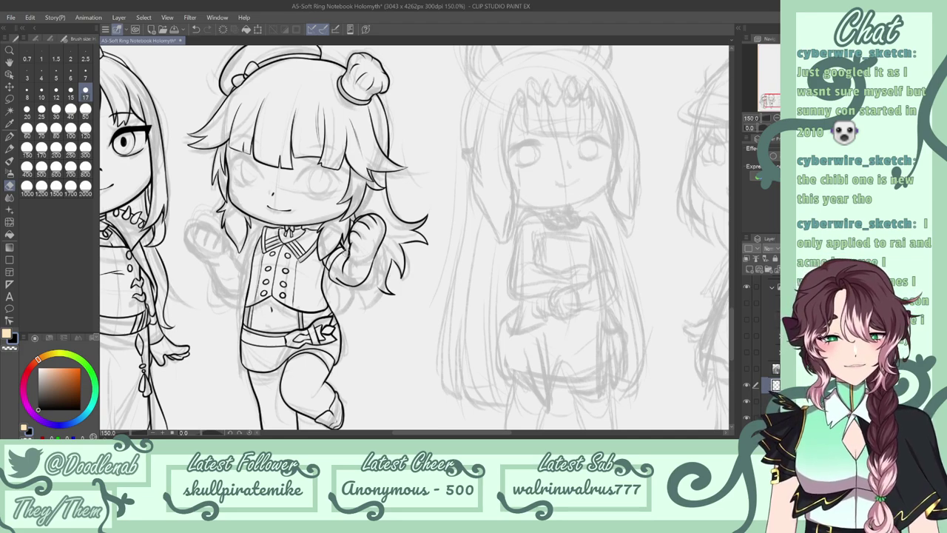
{"action": "key", "text": "p"}
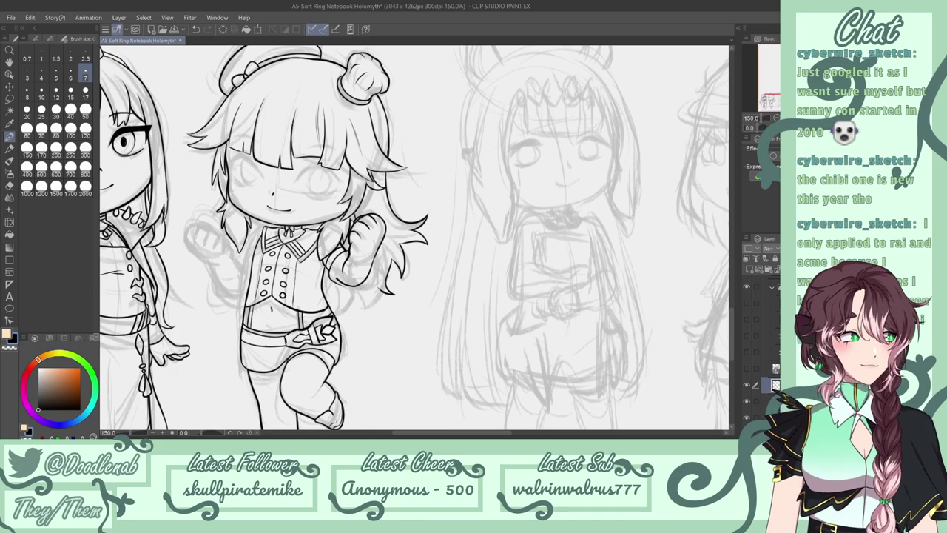
{"action": "left_click_drag", "start_coordinate": [350, 256], "coordinate": [365, 261]}
{"action": "key", "text": "ctrl+z"}
{"action": "key", "text": "ctrl+s"}
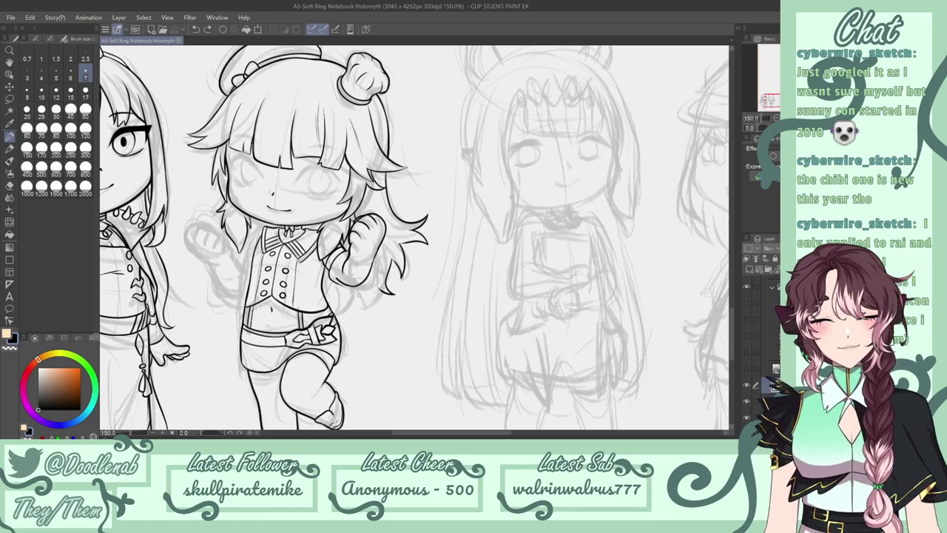
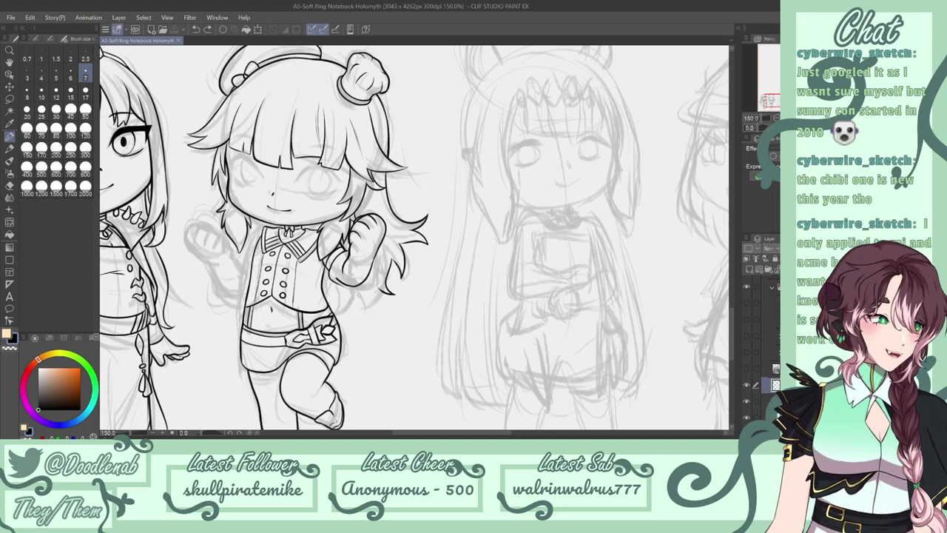
Ink the glove's cuff line across the raised arm's wrist and clean up the forearm lines around it.
{"action": "mouse_move", "coordinate": [350, 254]}
{"action": "left_mouse_down"}
{"action": "mouse_move", "coordinate": [371, 255]}
{"action": "mouse_move", "coordinate": [380, 270]}
{"action": "mouse_move", "coordinate": [366, 290]}
{"action": "mouse_move", "coordinate": [350, 291]}
{"action": "mouse_move", "coordinate": [333, 280]}
{"action": "mouse_move", "coordinate": [374, 267]}
{"action": "mouse_move", "coordinate": [344, 257]}
{"action": "mouse_move", "coordinate": [374, 264]}
{"action": "left_mouse_up"}
{"action": "key", "text": "ctrl+z"}
{"action": "key", "text": "ctrl+z"}
{"action": "key", "text": "ctrl+z"}
{"action": "key", "text": "e"}
{"action": "key", "text": "p"}
{"action": "key", "text": "e"}
{"action": "key", "text": "p"}
{"action": "key", "text": "e"}
{"action": "key", "text": "p"}
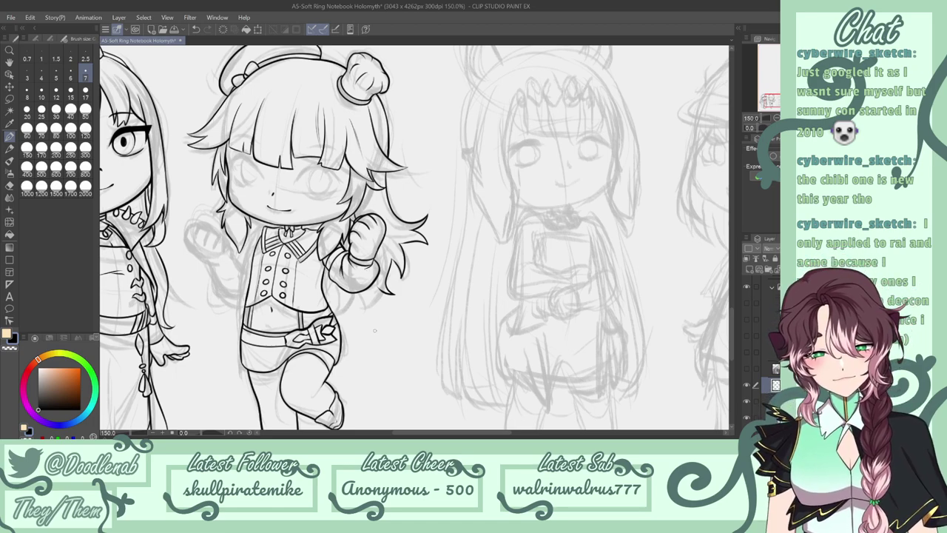
Undo the last sleeve strokes and re-ink the fold lines on the raised arm's puffed sleeve beside the hair.
{"action": "key", "text": "ctrl+z"}
{"action": "key", "text": "ctrl+z"}
{"action": "key", "text": "ctrl+z"}
{"action": "left_click_drag", "start_coordinate": [352, 250], "coordinate": [341, 258]}
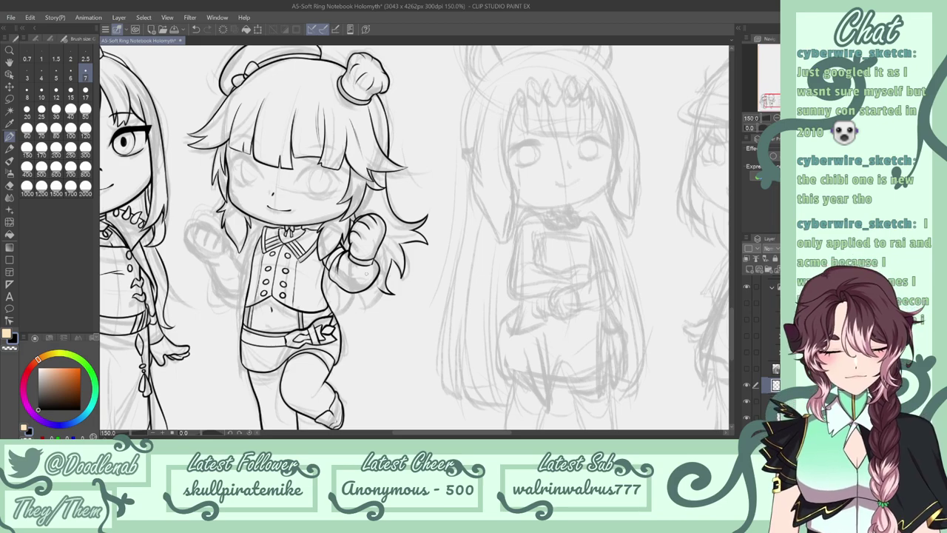
{"action": "mouse_move", "coordinate": [368, 265]}
{"action": "left_mouse_down"}
{"action": "mouse_move", "coordinate": [365, 280]}
{"action": "mouse_move", "coordinate": [379, 275]}
{"action": "mouse_move", "coordinate": [344, 264]}
{"action": "mouse_move", "coordinate": [341, 271]}
{"action": "left_mouse_up"}
{"action": "key", "text": "ctrl+z"}
{"action": "key", "text": "ctrl+z"}
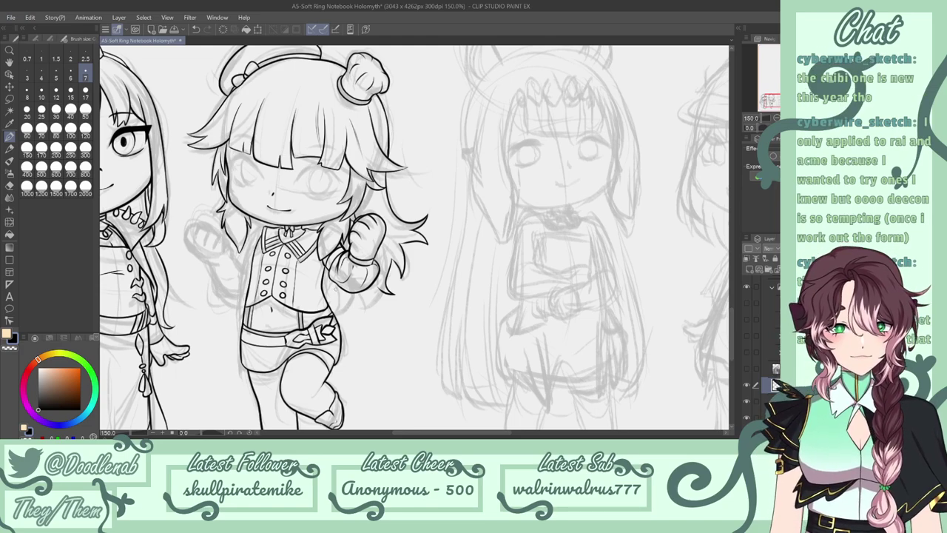
Touch up the line along the hip beside the waist bow and save the document.
{"action": "key", "text": "ctrl+z"}
{"action": "left_click_drag", "start_coordinate": [342, 337], "coordinate": [335, 365]}
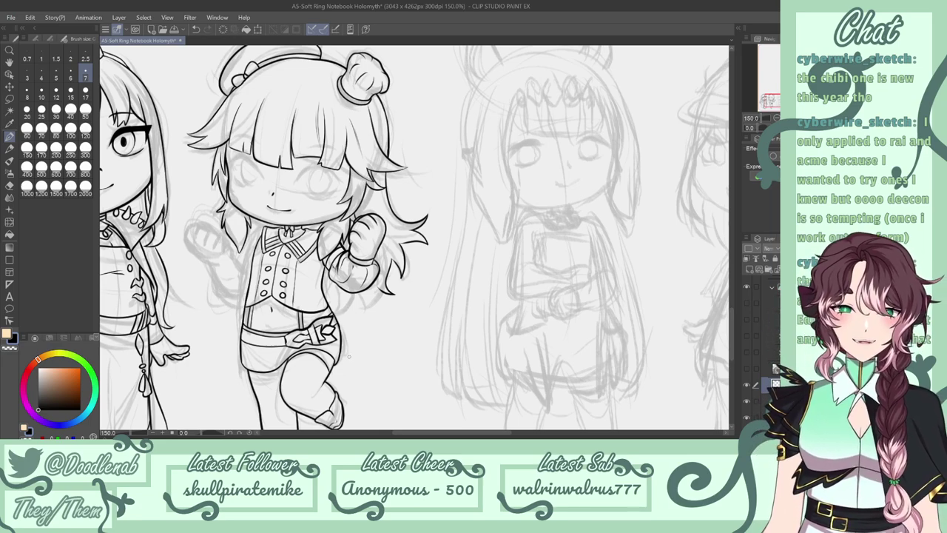
{"action": "key", "text": "ctrl+s"}
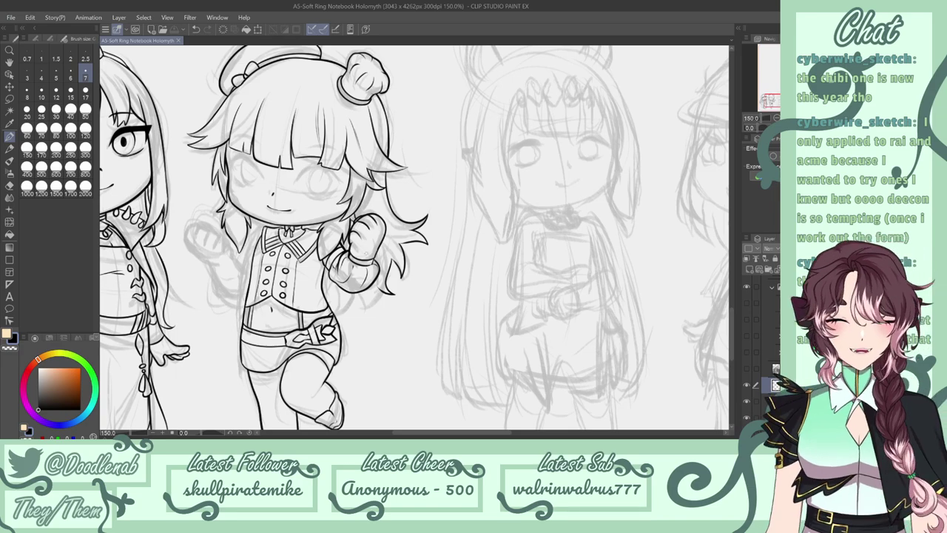
Erase and redraw the short line where the hair meets the raised glove's cuff.
{"action": "key", "text": "e"}
{"action": "left_click_drag", "start_coordinate": [373, 256], "coordinate": [379, 250]}
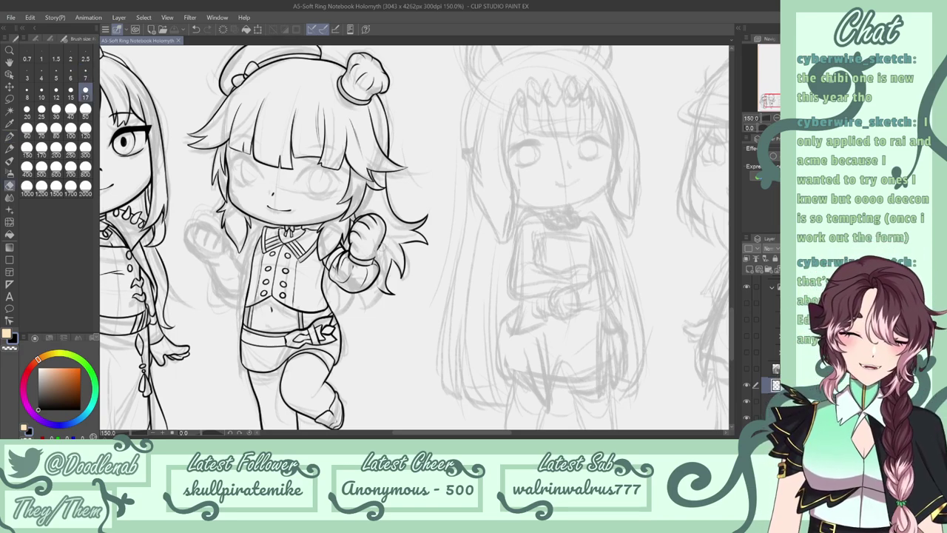
{"action": "key", "text": "p"}
{"action": "key", "text": "ctrl+z"}
{"action": "mouse_move", "coordinate": [373, 251]}
{"action": "left_mouse_down"}
{"action": "mouse_move", "coordinate": [376, 260]}
{"action": "mouse_move", "coordinate": [382, 251]}
{"action": "left_mouse_up"}
{"action": "key", "text": "e"}
{"action": "key", "text": "p"}
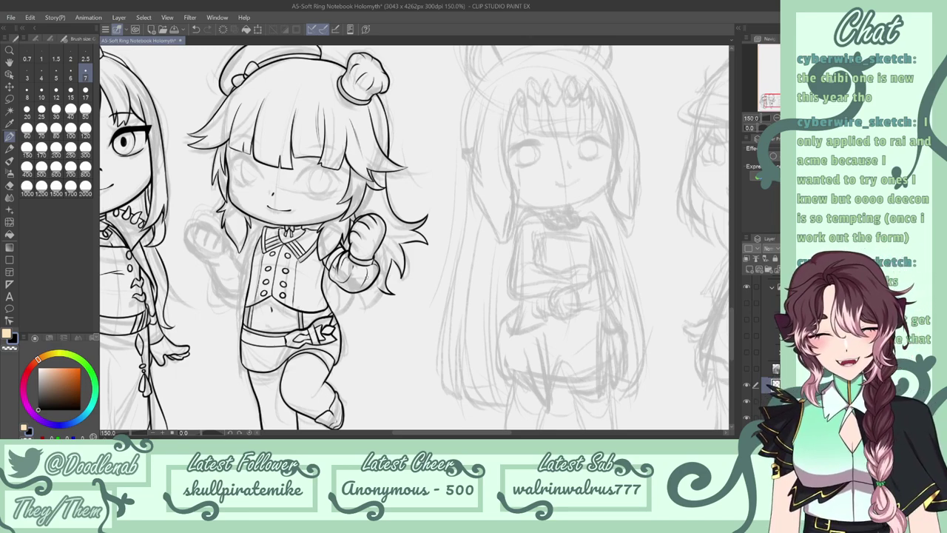
Ink the pointed hair ends hanging below the raised arm's puffed sleeve.
{"action": "mouse_move", "coordinate": [383, 285]}
{"action": "left_mouse_down"}
{"action": "mouse_move", "coordinate": [368, 304]}
{"action": "mouse_move", "coordinate": [360, 293]}
{"action": "mouse_move", "coordinate": [361, 311]}
{"action": "mouse_move", "coordinate": [376, 292]}
{"action": "left_mouse_up"}
{"action": "key", "text": "ctrl+z"}
{"action": "key", "text": "ctrl+z"}
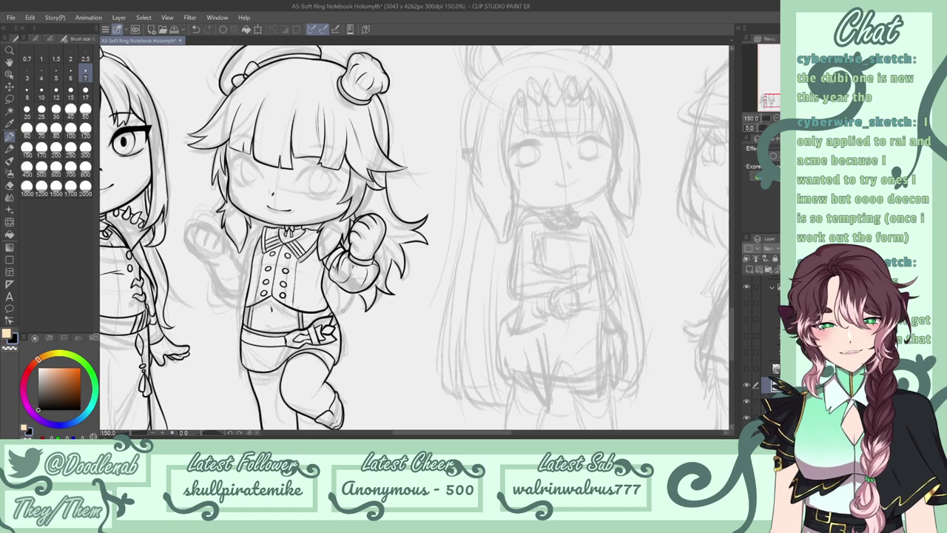
{"action": "mouse_move", "coordinate": [359, 292]}
{"action": "left_mouse_down"}
{"action": "mouse_move", "coordinate": [349, 322]}
{"action": "mouse_move", "coordinate": [342, 303]}
{"action": "mouse_move", "coordinate": [334, 322]}
{"action": "mouse_move", "coordinate": [343, 307]}
{"action": "left_mouse_up"}
{"action": "key", "text": "ctrl+z"}
{"action": "key", "text": "ctrl+z"}
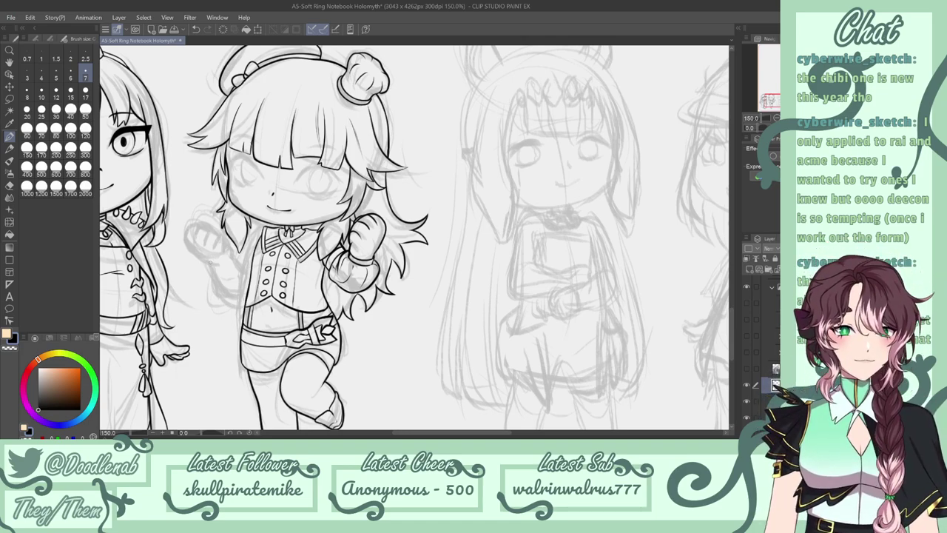
Ink the rounded outer outline of the beret character's other raised glove.
{"action": "mouse_move", "coordinate": [196, 224]}
{"action": "left_mouse_down"}
{"action": "mouse_move", "coordinate": [189, 245]}
{"action": "mouse_move", "coordinate": [218, 231]}
{"action": "mouse_move", "coordinate": [194, 222]}
{"action": "mouse_move", "coordinate": [182, 245]}
{"action": "mouse_move", "coordinate": [216, 264]}
{"action": "left_mouse_up"}
{"action": "key", "text": "ctrl+z"}
{"action": "key", "text": "ctrl+z"}
{"action": "key", "text": "ctrl+z"}
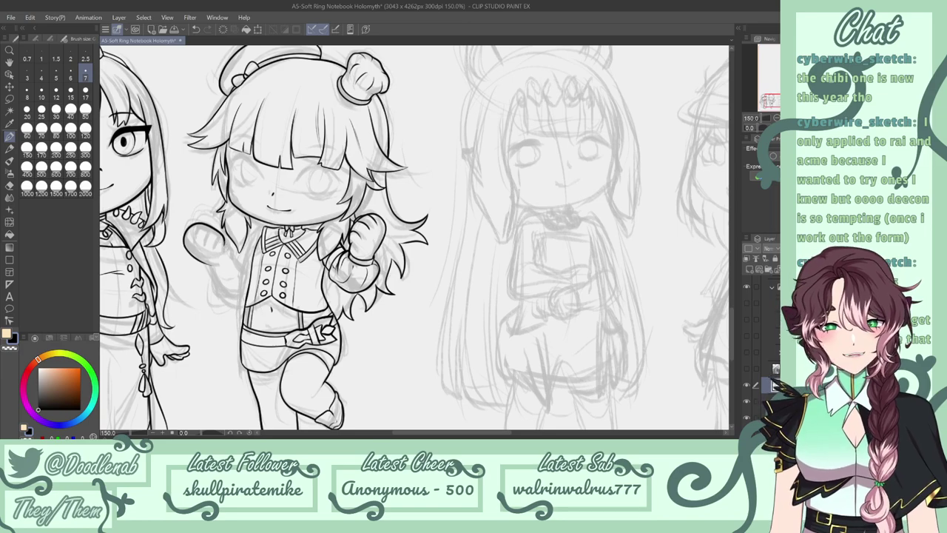
Ink the thumb side and the curled finger lines of the second glove.
{"action": "left_click_drag", "start_coordinate": [224, 239], "coordinate": [234, 256]}
{"action": "key", "text": "ctrl+z"}
{"action": "left_click_drag", "start_coordinate": [210, 224], "coordinate": [226, 242]}
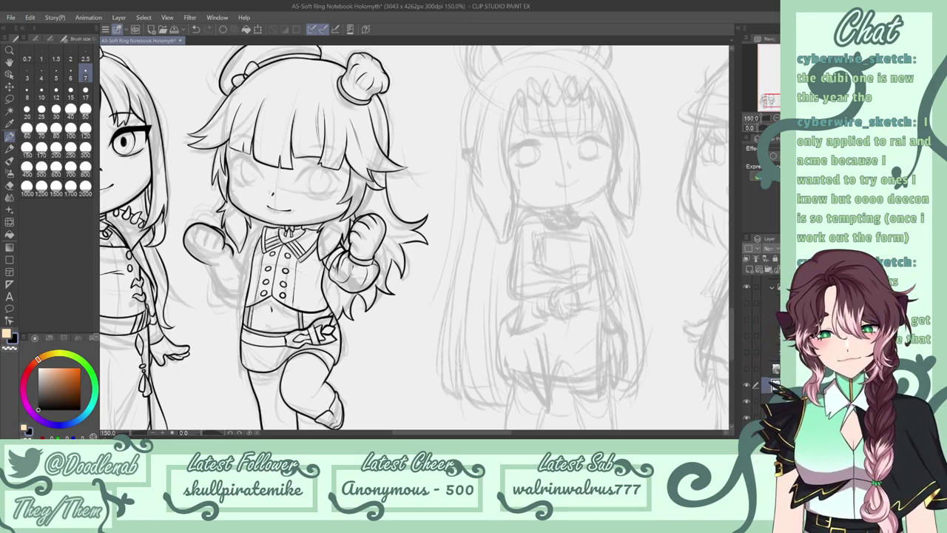
{"action": "mouse_move", "coordinate": [220, 232]}
{"action": "left_mouse_down"}
{"action": "mouse_move", "coordinate": [213, 249]}
{"action": "mouse_move", "coordinate": [191, 240]}
{"action": "left_mouse_up"}
{"action": "key", "text": "ctrl+z"}
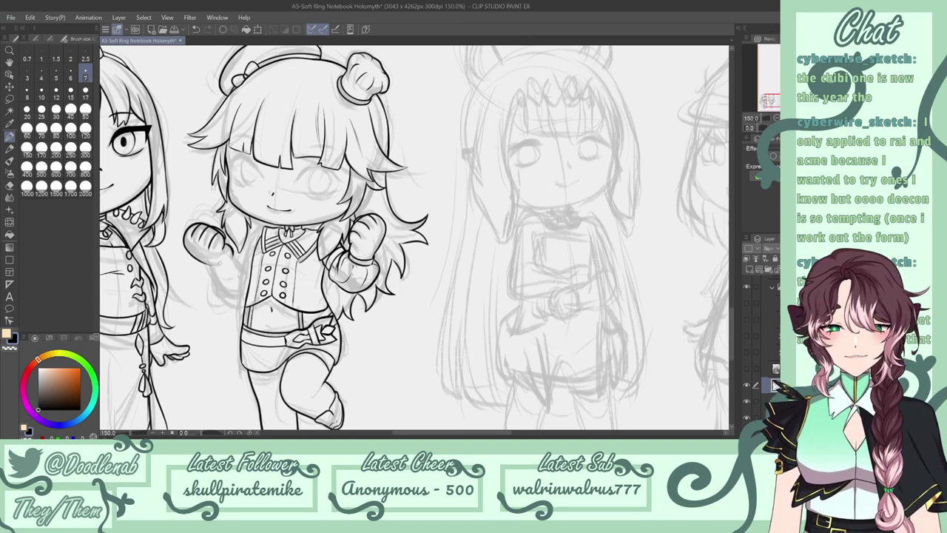
Ink the cuff line closing off the second glove at the wrist.
{"action": "left_click_drag", "start_coordinate": [203, 262], "coordinate": [234, 255]}
{"action": "key", "text": "ctrl+z"}
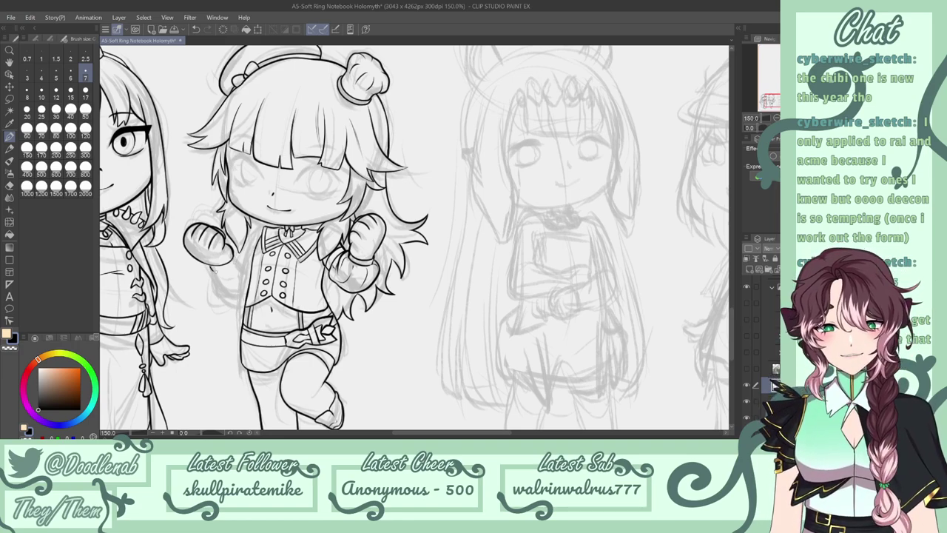
{"action": "key", "text": "ctrl+z"}
{"action": "left_click_drag", "start_coordinate": [221, 273], "coordinate": [239, 254]}
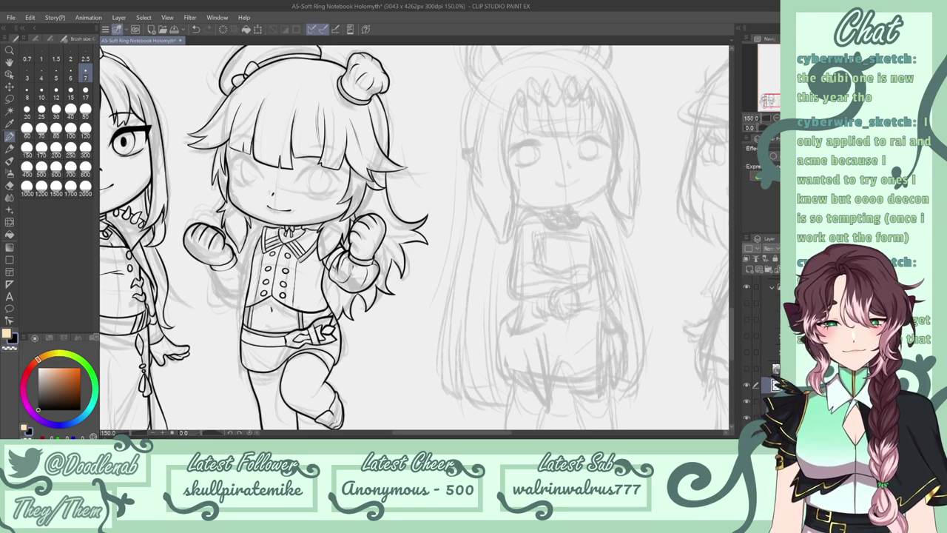
Ink the puffed sleeve's outer curve from the second glove's wrist down to the vest.
{"action": "mouse_move", "coordinate": [206, 269]}
{"action": "left_mouse_down"}
{"action": "mouse_move", "coordinate": [219, 294]}
{"action": "mouse_move", "coordinate": [243, 304]}
{"action": "left_mouse_up"}
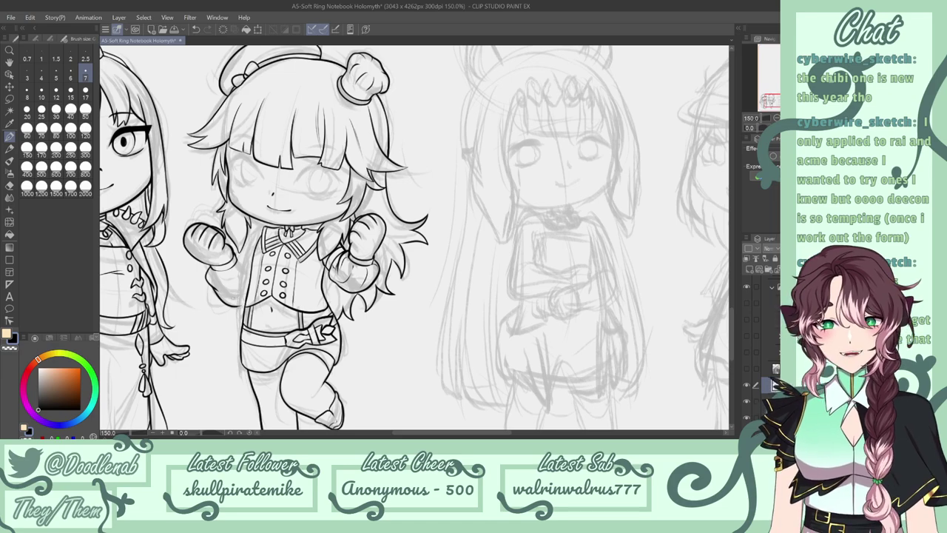
{"action": "key", "text": "ctrl+z"}
{"action": "key", "text": "ctrl+z"}
{"action": "mouse_move", "coordinate": [208, 268]}
{"action": "left_mouse_down"}
{"action": "mouse_move", "coordinate": [214, 296]}
{"action": "mouse_move", "coordinate": [244, 309]}
{"action": "left_mouse_up"}
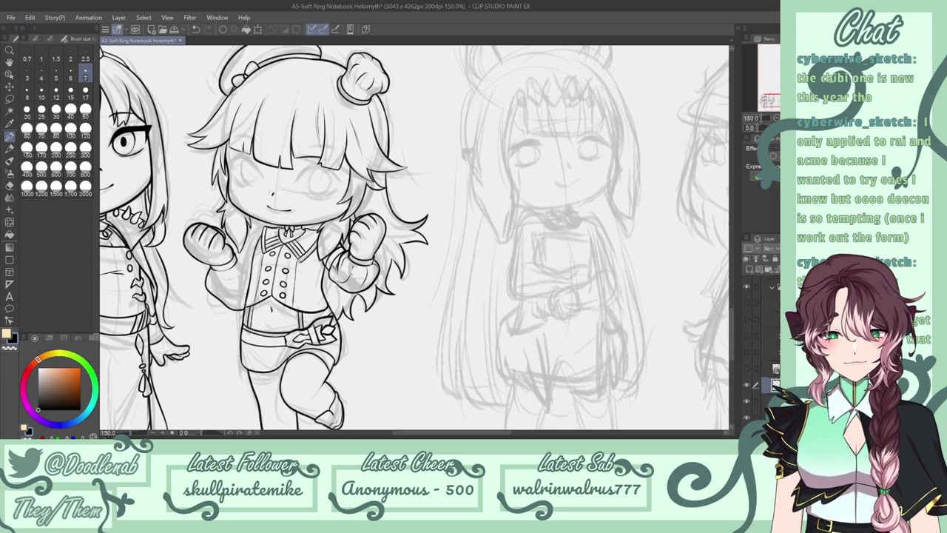
Ink the second arm's inner sleeve line and its shoulder edge beside the collar.
{"action": "left_click_drag", "start_coordinate": [243, 255], "coordinate": [251, 275]}
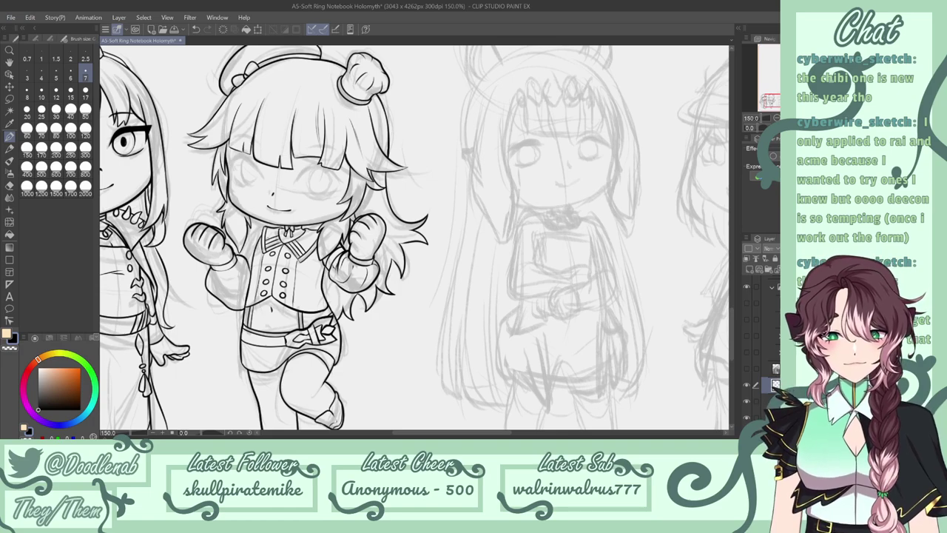
{"action": "left_click_drag", "start_coordinate": [264, 228], "coordinate": [254, 235]}
{"action": "key", "text": "ctrl+z"}
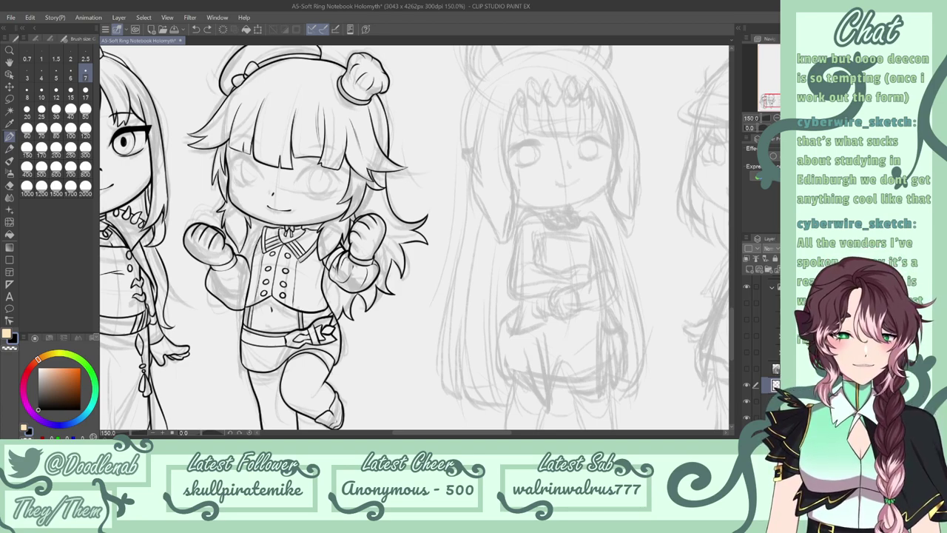
{"action": "key", "text": "ctrl+z"}
{"action": "left_click_drag", "start_coordinate": [264, 229], "coordinate": [243, 257]}
Clean up the overlapping lines on the second arm's sleeve and refine the fold near its cuff.
{"action": "key", "text": "e"}
{"action": "key", "text": "p"}
{"action": "key", "text": "ctrl+z"}
{"action": "key", "text": "ctrl+z"}
{"action": "key", "text": "ctrl+z"}
{"action": "key", "text": "ctrl+z"}
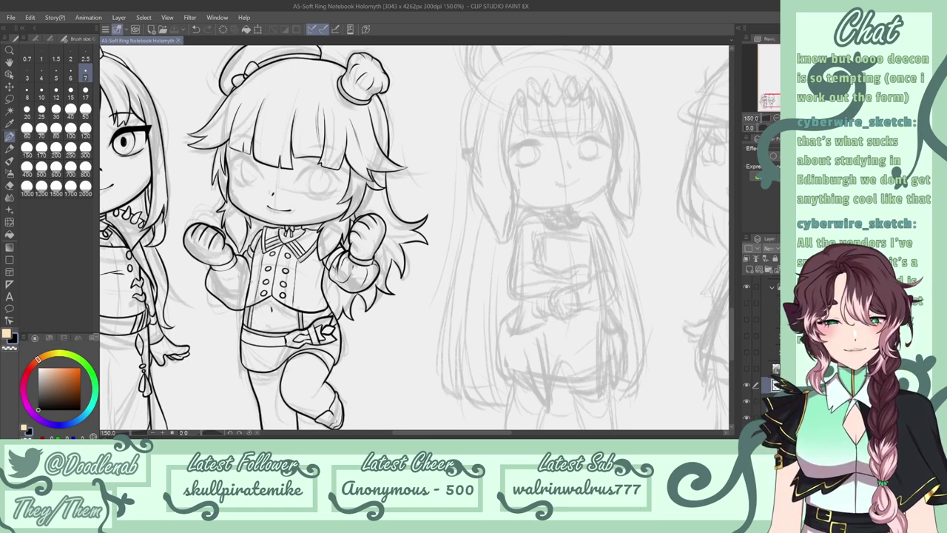
{"action": "mouse_move", "coordinate": [219, 271]}
{"action": "left_mouse_down"}
{"action": "mouse_move", "coordinate": [219, 283]}
{"action": "mouse_move", "coordinate": [237, 276]}
{"action": "mouse_move", "coordinate": [248, 295]}
{"action": "mouse_move", "coordinate": [247, 258]}
{"action": "mouse_move", "coordinate": [215, 280]}
{"action": "left_mouse_up"}
{"action": "key", "text": "ctrl+z"}
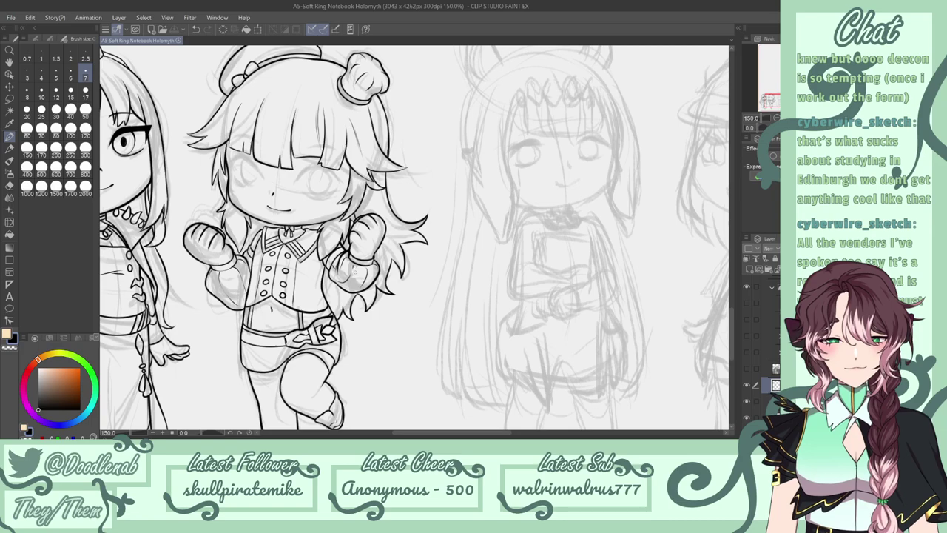
Lasso the second glove, scale it down slightly with a transform, apply it and clear the selection.
{"action": "key", "text": "m"}
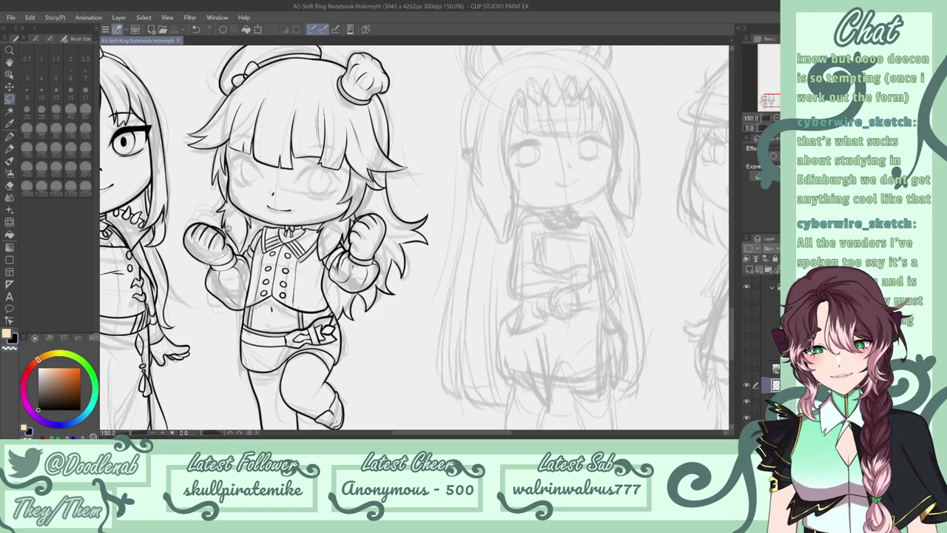
{"action": "mouse_move", "coordinate": [218, 216]}
{"action": "left_mouse_down"}
{"action": "mouse_move", "coordinate": [185, 216]}
{"action": "mouse_move", "coordinate": [188, 259]}
{"action": "mouse_move", "coordinate": [222, 268]}
{"action": "left_mouse_up"}
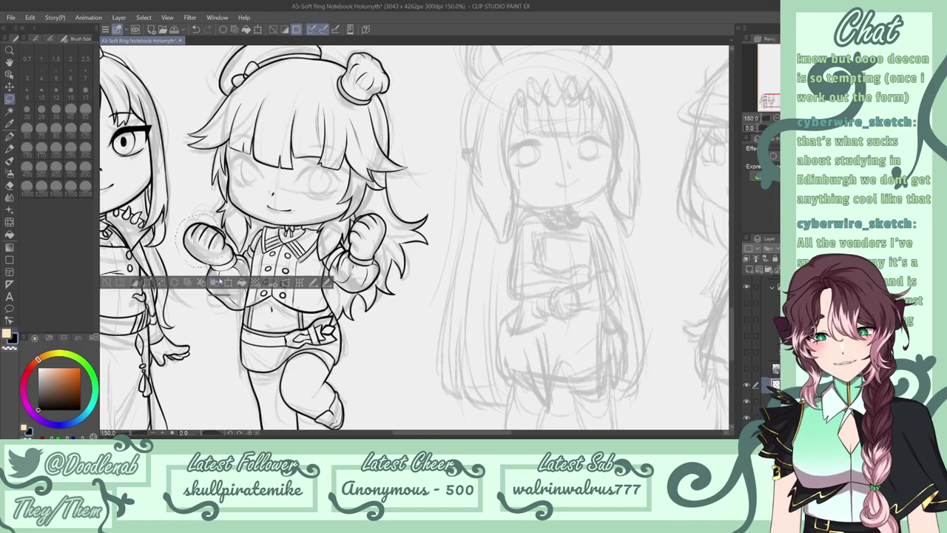
{"action": "key", "text": "ctrl+t"}
{"action": "left_click_drag", "start_coordinate": [177, 215], "coordinate": [181, 219]}
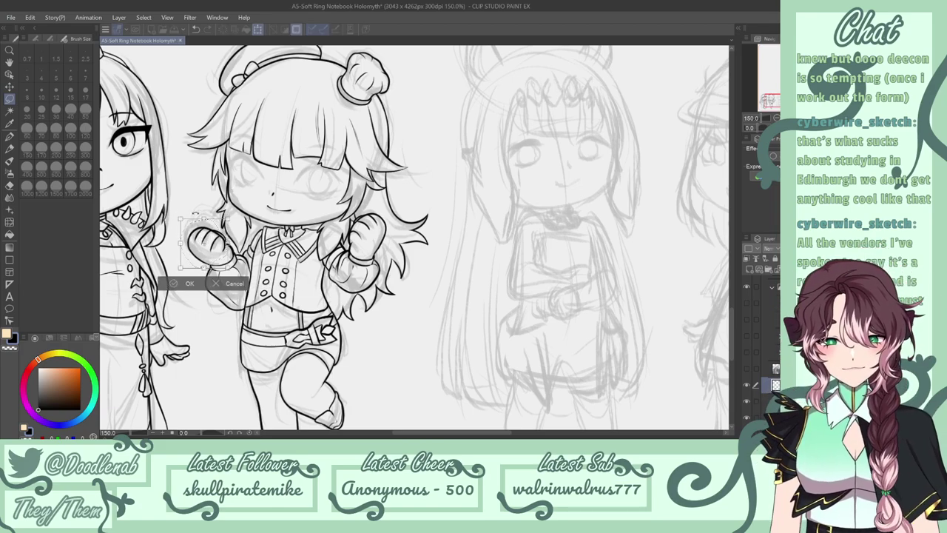
{"action": "left_click", "coordinate": [189, 285]}
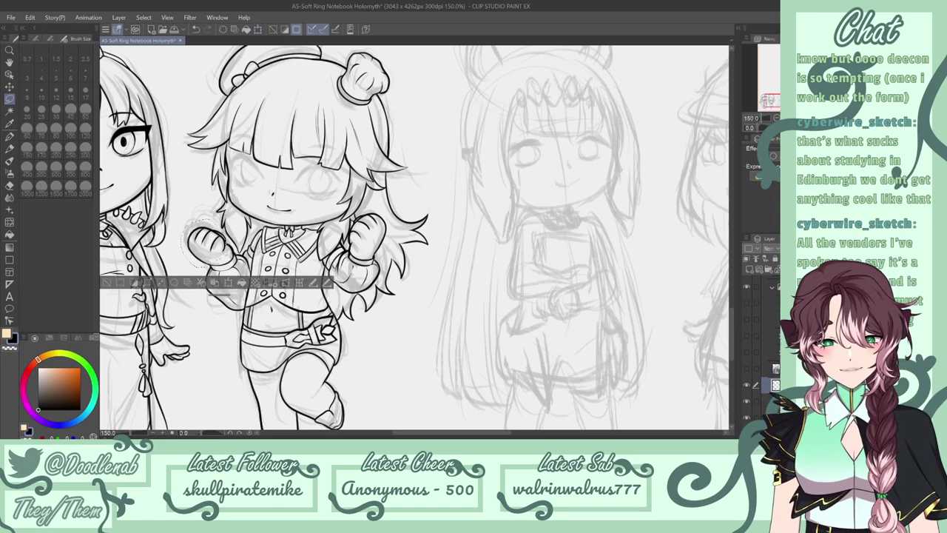
{"action": "key", "text": "p"}
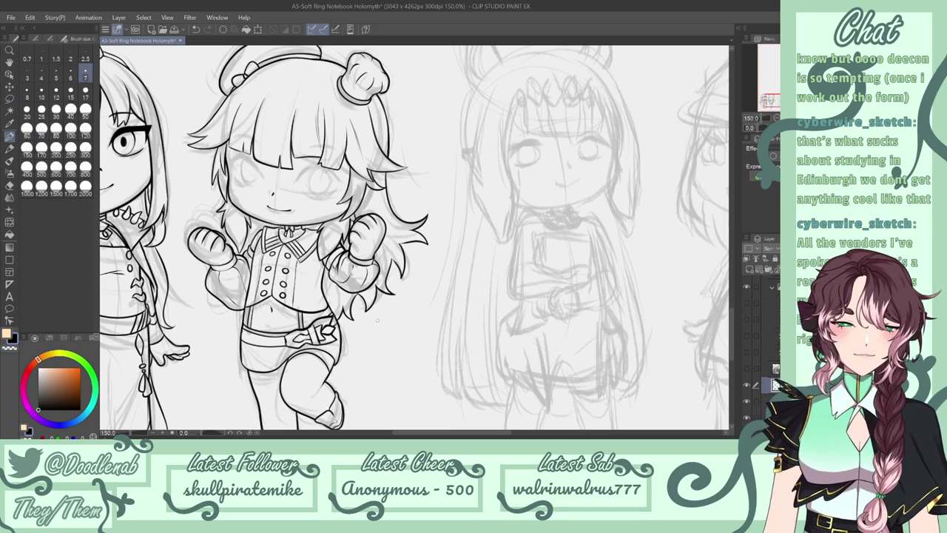
Erase stray lines on the first raised arm and re-ink its sleeve around the glove's wrist.
{"action": "key", "text": "e"}
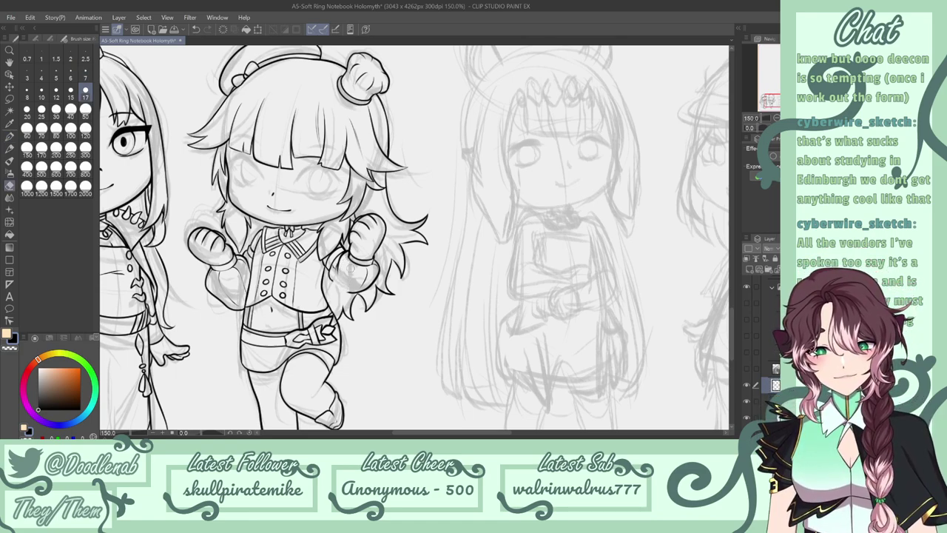
{"action": "key", "text": "p"}
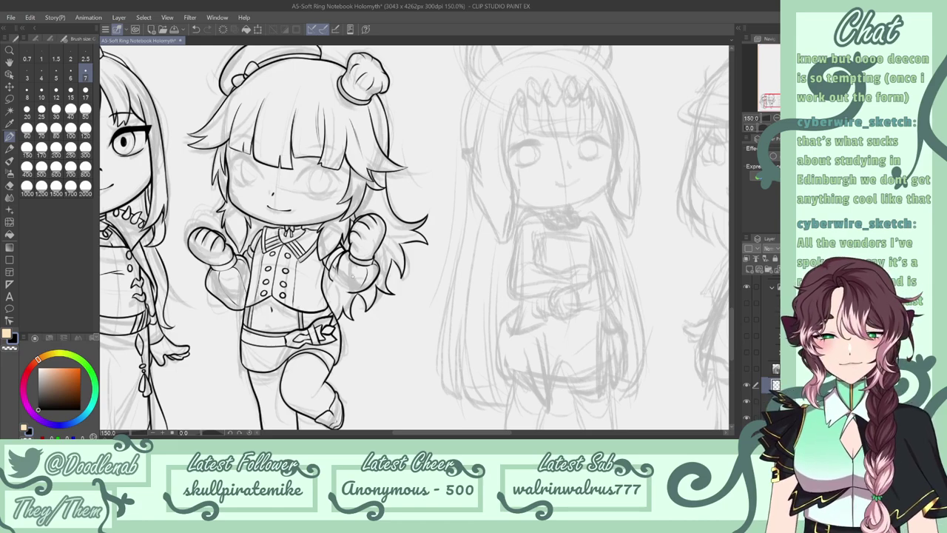
{"action": "key", "text": "e"}
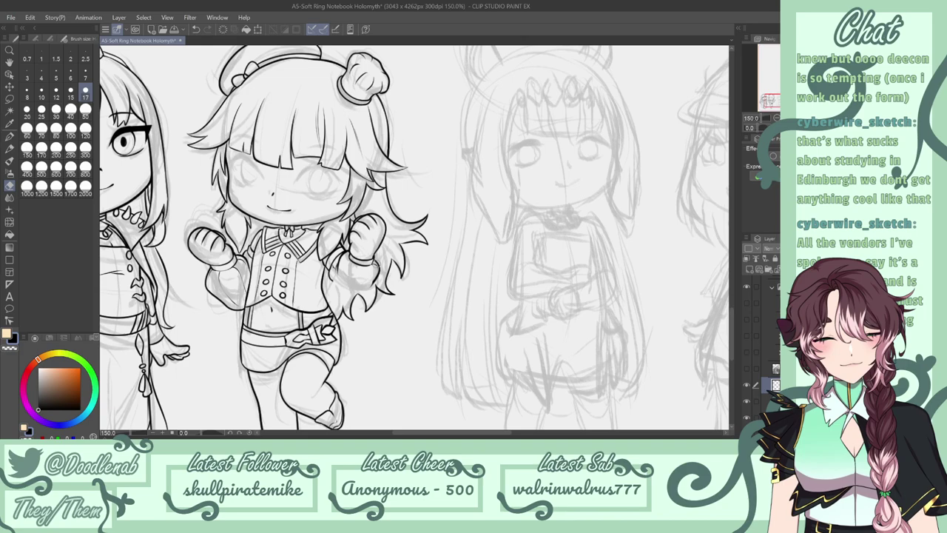
{"action": "key", "text": "p"}
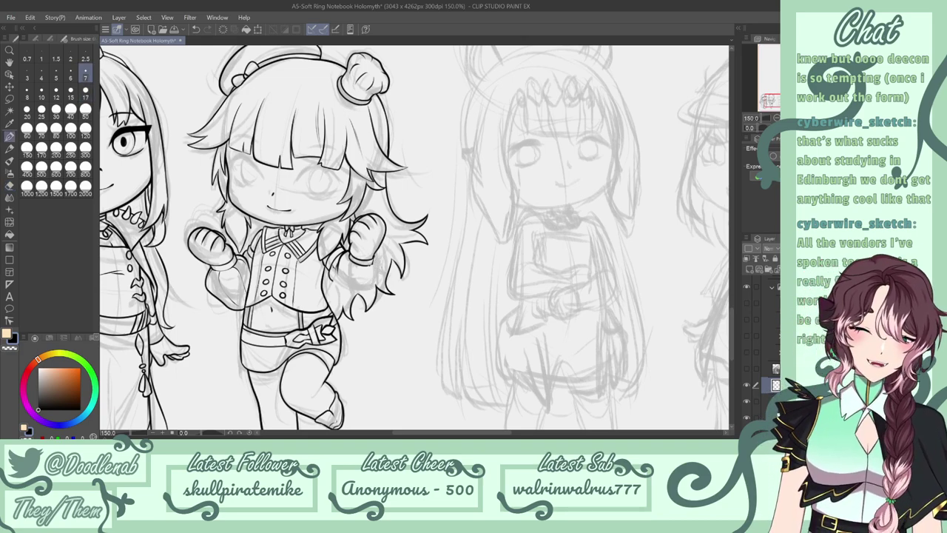
{"action": "key", "text": "ctrl+z"}
{"action": "mouse_move", "coordinate": [375, 259]}
{"action": "left_mouse_down"}
{"action": "mouse_move", "coordinate": [382, 271]}
{"action": "mouse_move", "coordinate": [345, 295]}
{"action": "mouse_move", "coordinate": [332, 282]}
{"action": "left_mouse_up"}
{"action": "key", "text": "e"}
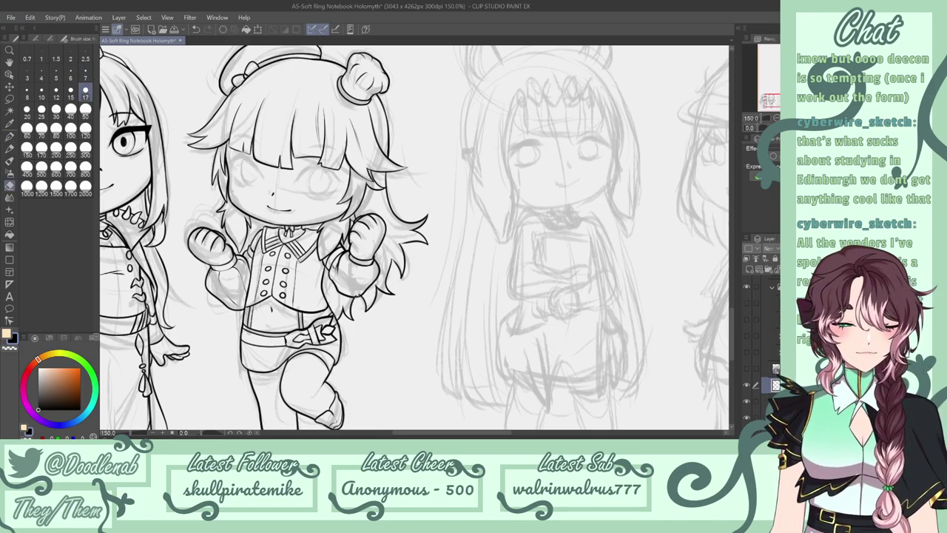
{"action": "key", "text": "p"}
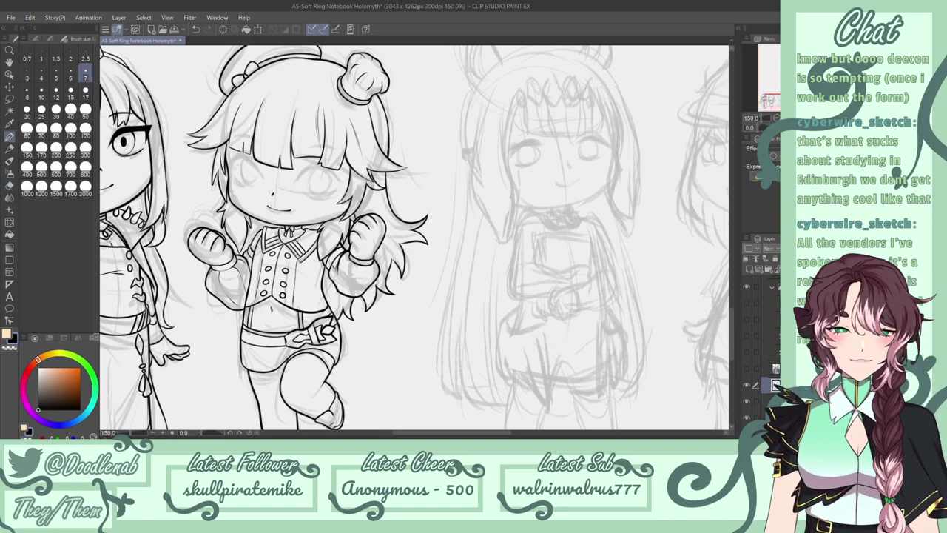
Add small fold lines inside the first raised arm's puffed sleeve.
{"action": "mouse_move", "coordinate": [339, 275]}
{"action": "left_mouse_down"}
{"action": "mouse_move", "coordinate": [346, 279]}
{"action": "mouse_move", "coordinate": [350, 254]}
{"action": "mouse_move", "coordinate": [361, 277]}
{"action": "mouse_move", "coordinate": [344, 295]}
{"action": "left_mouse_up"}
{"action": "key", "text": "ctrl+z"}
{"action": "left_click_drag", "start_coordinate": [354, 290], "coordinate": [349, 296]}
{"action": "left_click_drag", "start_coordinate": [369, 266], "coordinate": [378, 282]}
{"action": "key", "text": "ctrl+z"}
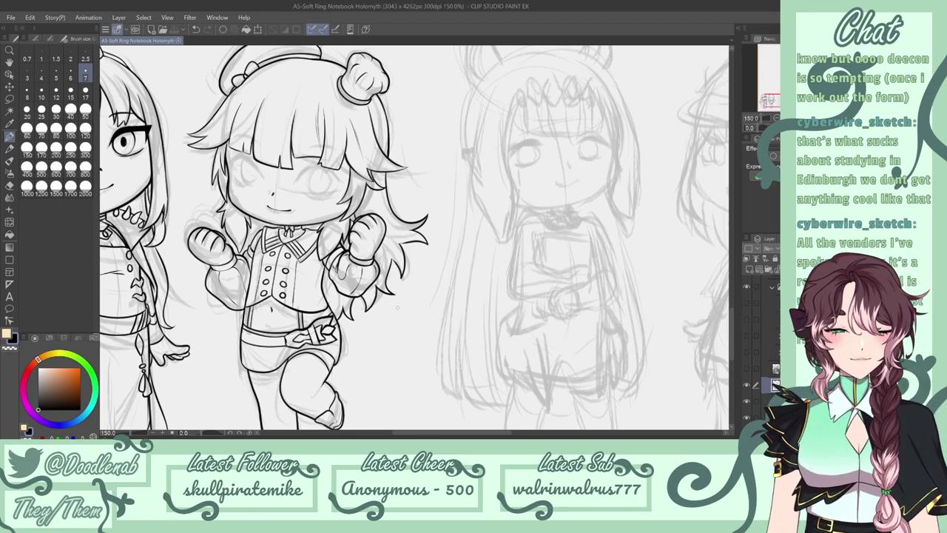
Ink the hair strand hanging between the face and the second glove, redoing strokes as needed.
{"action": "mouse_move", "coordinate": [224, 215]}
{"action": "left_mouse_down"}
{"action": "mouse_move", "coordinate": [211, 217]}
{"action": "mouse_move", "coordinate": [226, 236]}
{"action": "left_mouse_up"}
{"action": "key", "text": "ctrl+z"}
{"action": "key", "text": "ctrl+z"}
{"action": "key", "text": "ctrl+z"}
{"action": "key", "text": "ctrl+z"}
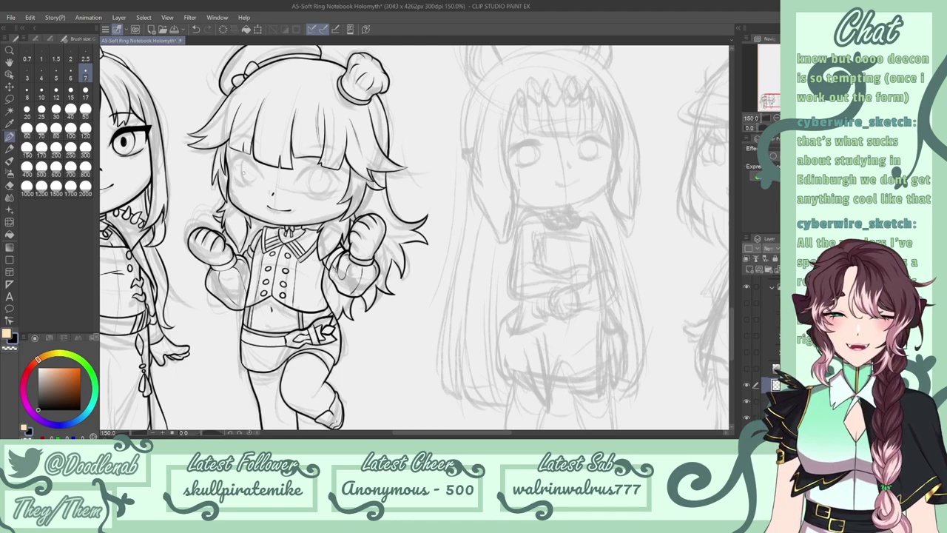
{"action": "key", "text": "ctrl+z"}
{"action": "mouse_move", "coordinate": [225, 238]}
{"action": "left_mouse_down"}
{"action": "mouse_move", "coordinate": [223, 230]}
{"action": "mouse_move", "coordinate": [233, 249]}
{"action": "left_mouse_up"}
{"action": "key", "text": "ctrl+z"}
{"action": "key", "text": "ctrl+z"}
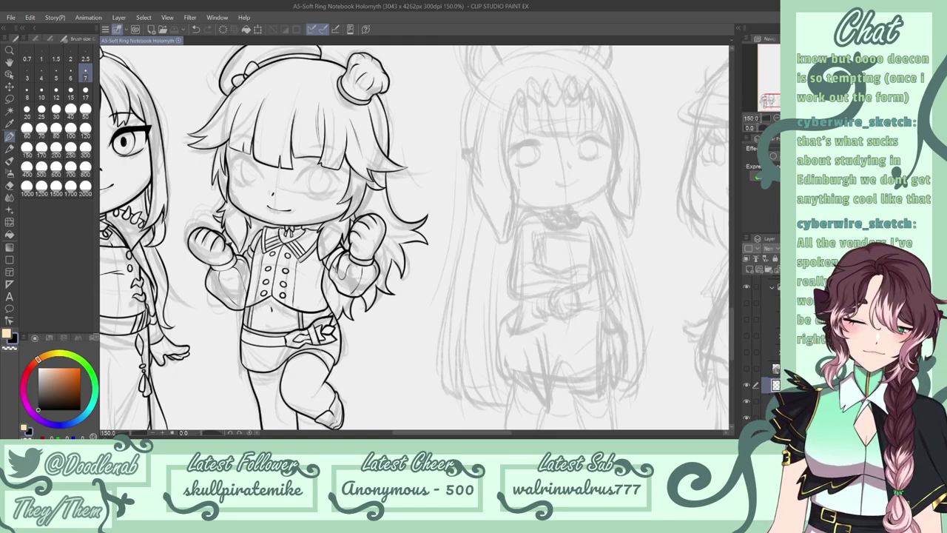
Ink the thick upper lash line of the beret character's first eye and the short brow above it.
{"action": "mouse_move", "coordinate": [733, 322]}
{"action": "left_mouse_down"}
{"action": "mouse_move", "coordinate": [733, 347]}
{"action": "mouse_move", "coordinate": [740, 315]}
{"action": "left_mouse_up"}
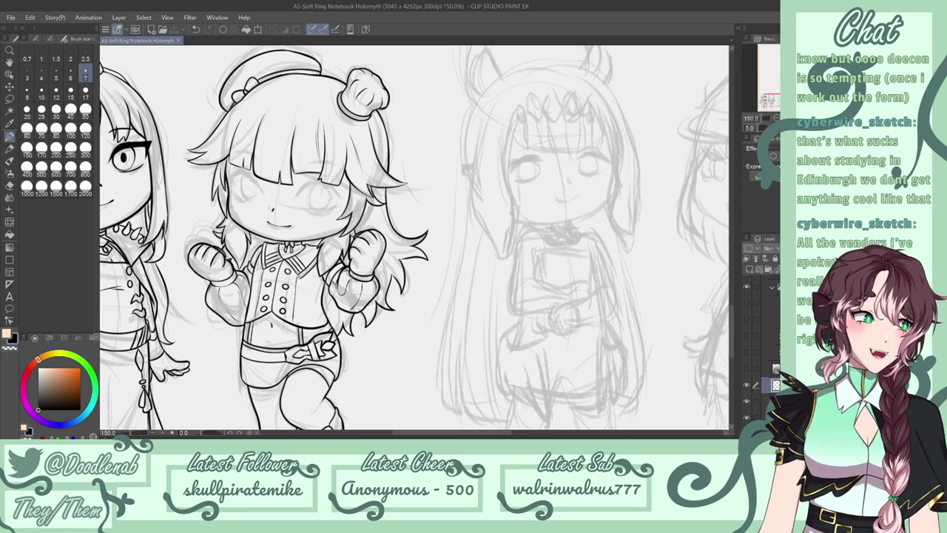
{"action": "left_click_drag", "start_coordinate": [296, 197], "coordinate": [334, 185]}
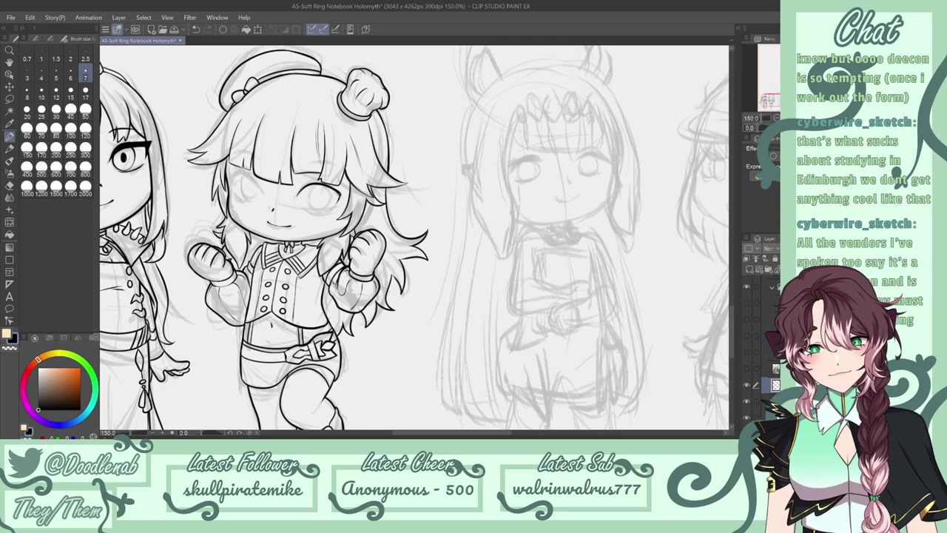
{"action": "mouse_move", "coordinate": [299, 194]}
{"action": "left_mouse_down"}
{"action": "mouse_move", "coordinate": [332, 184]}
{"action": "mouse_move", "coordinate": [315, 182]}
{"action": "mouse_move", "coordinate": [340, 188]}
{"action": "left_mouse_up"}
{"action": "key", "text": "ctrl+z"}
{"action": "key", "text": "ctrl+z"}
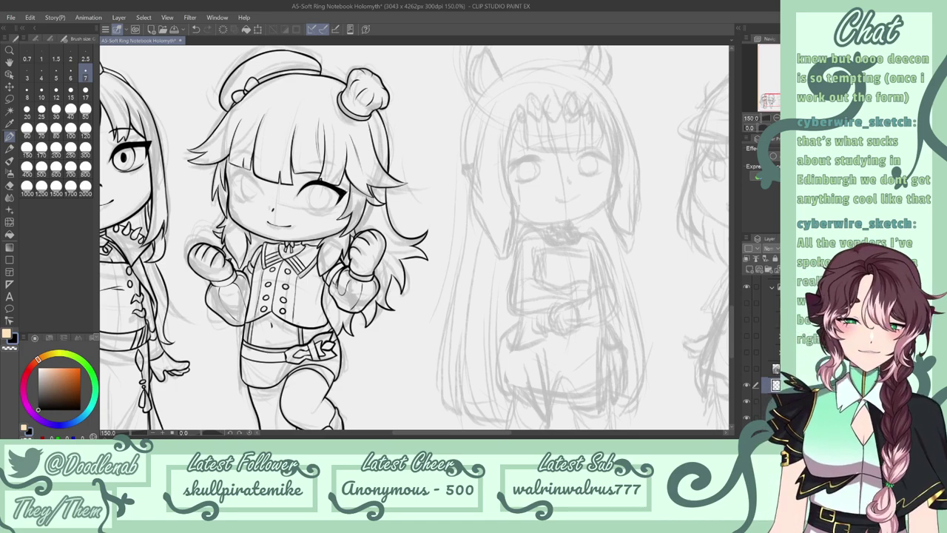
{"action": "key", "text": "e"}
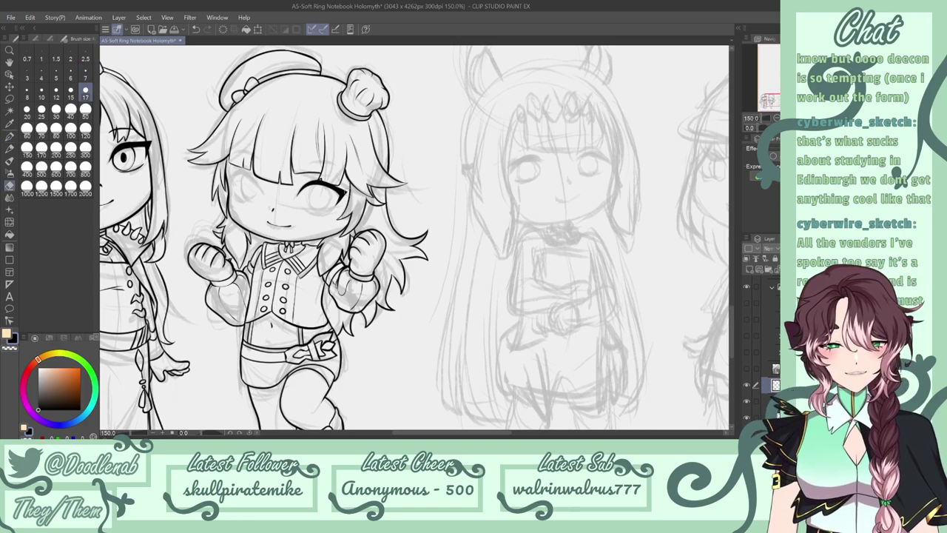
{"action": "key", "text": "p"}
{"action": "left_click_drag", "start_coordinate": [306, 168], "coordinate": [334, 165]}
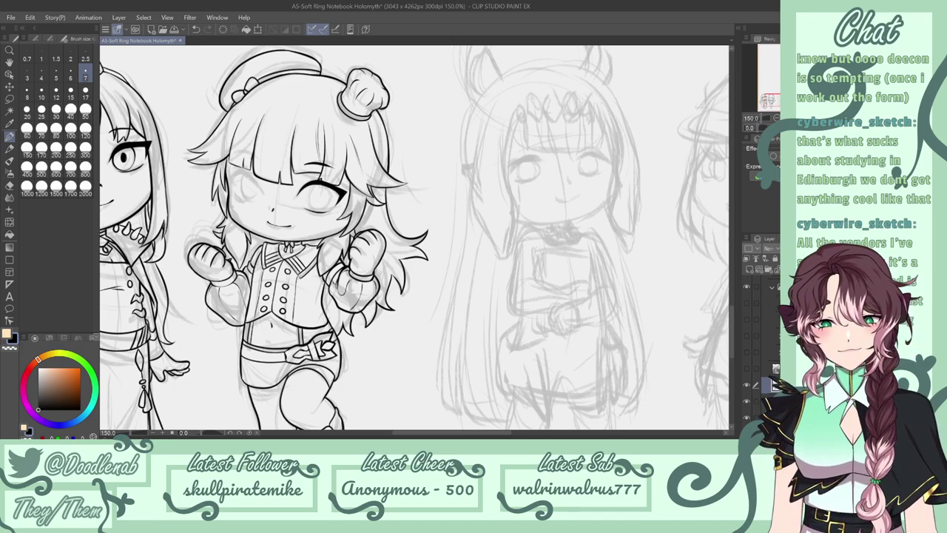
Ink the iris outline and oval pupil of the beret character's first eye, redoing strokes as needed, and save the file.
{"action": "left_click_drag", "start_coordinate": [317, 183], "coordinate": [319, 211]}
{"action": "key", "text": "ctrl+z"}
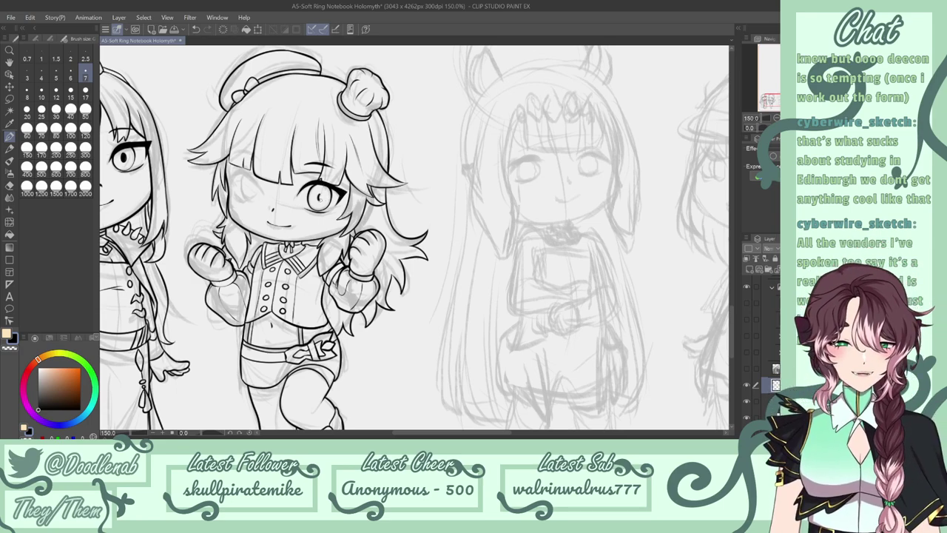
{"action": "key", "text": "ctrl+y"}
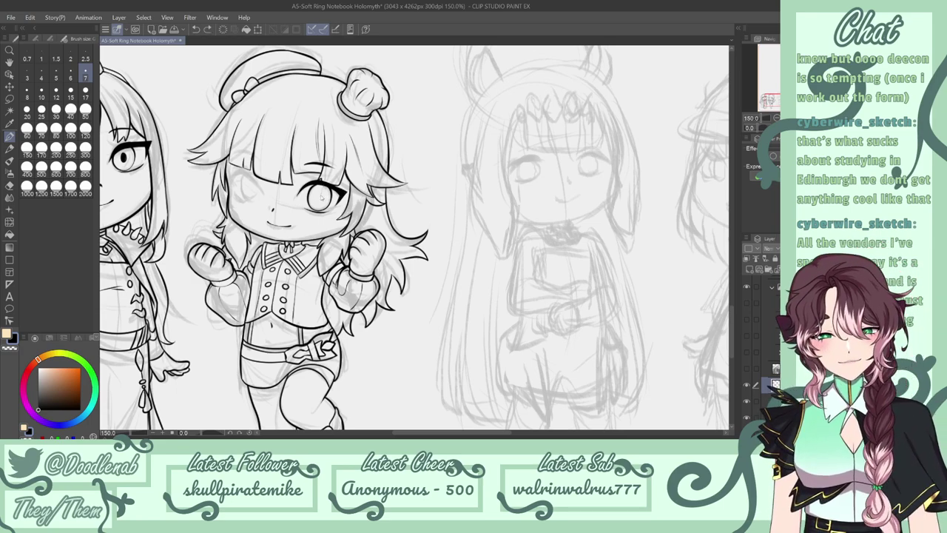
{"action": "left_click_drag", "start_coordinate": [321, 193], "coordinate": [320, 203]}
{"action": "key", "text": "ctrl+z"}
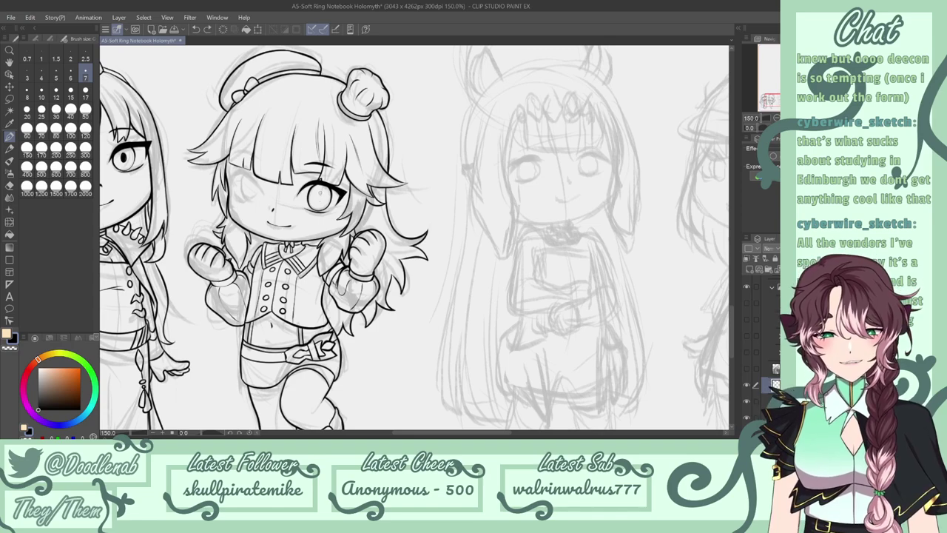
{"action": "key", "text": "ctrl+z"}
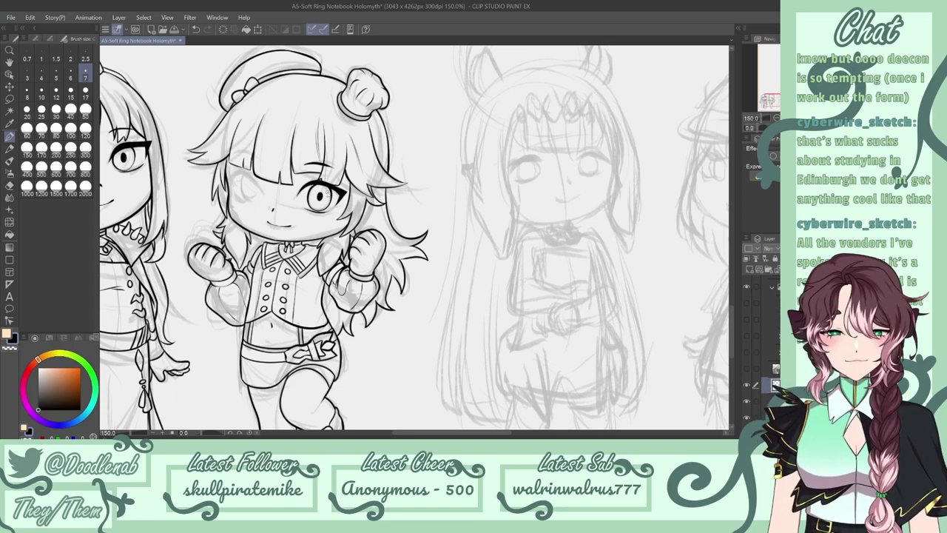
{"action": "key", "text": "ctrl+s"}
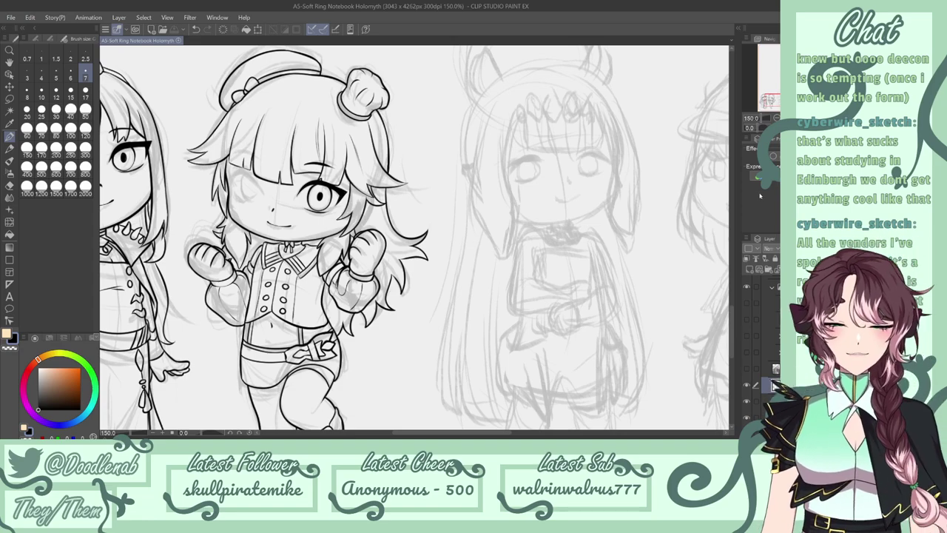
Flip the canvas horizontally and ink the upper lash line of the beret character's second eye.
{"action": "left_click_drag", "start_coordinate": [477, 433], "coordinate": [461, 433]}
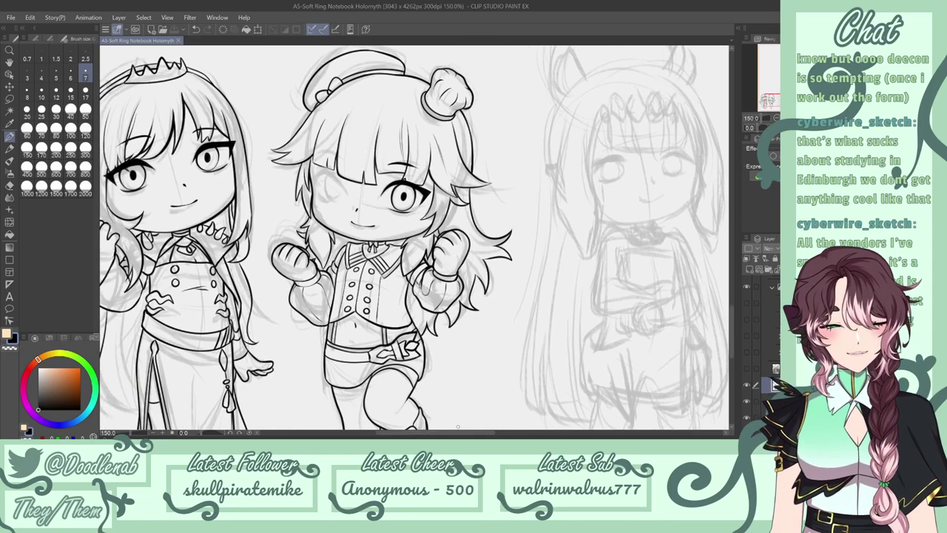
{"action": "key", "text": "h"}
{"action": "mouse_move", "coordinate": [487, 194]}
{"action": "left_mouse_down"}
{"action": "mouse_move", "coordinate": [506, 173]}
{"action": "mouse_move", "coordinate": [517, 191]}
{"action": "mouse_move", "coordinate": [491, 182]}
{"action": "mouse_move", "coordinate": [512, 176]}
{"action": "left_mouse_up"}
{"action": "key", "text": "ctrl+z"}
{"action": "key", "text": "ctrl+z"}
{"action": "key", "text": "ctrl+z"}
{"action": "key", "text": "ctrl+z"}
{"action": "key", "text": "ctrl+z"}
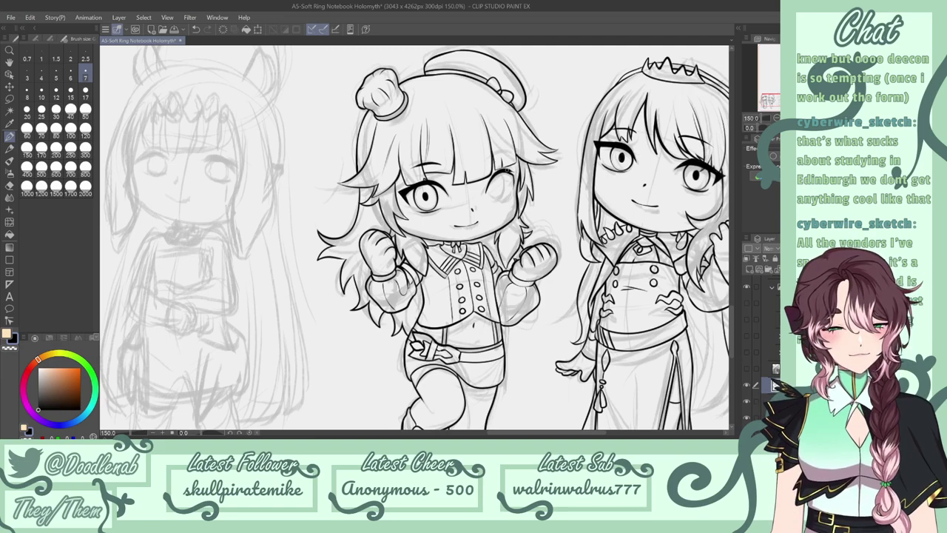
{"action": "key", "text": "ctrl+z"}
{"action": "left_click_drag", "start_coordinate": [502, 172], "coordinate": [514, 177]}
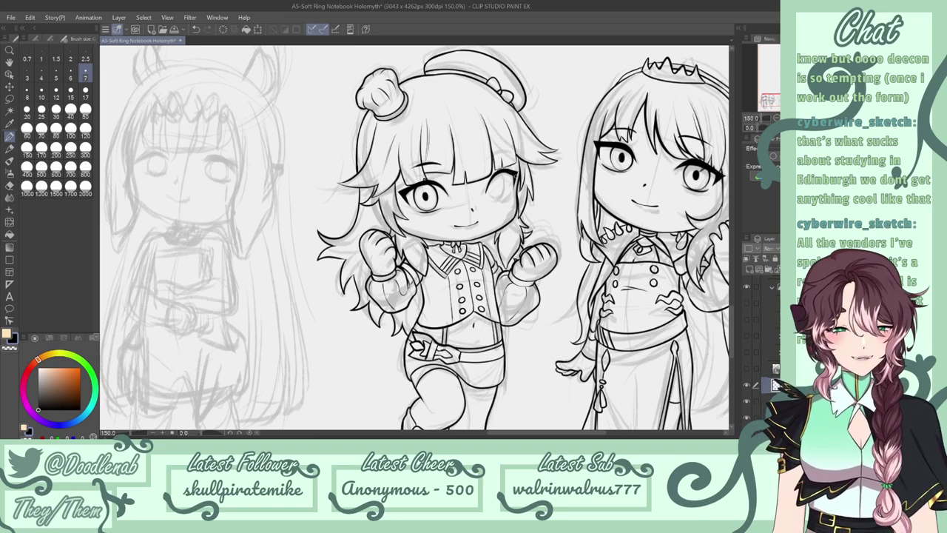
Ink the iris outline of the beret character's second eye, redoing the curve until it fits the sketch.
{"action": "mouse_move", "coordinate": [492, 201]}
{"action": "left_mouse_down"}
{"action": "mouse_move", "coordinate": [511, 195]}
{"action": "mouse_move", "coordinate": [501, 202]}
{"action": "mouse_move", "coordinate": [500, 172]}
{"action": "left_mouse_up"}
{"action": "key", "text": "ctrl+z"}
{"action": "key", "text": "ctrl+z"}
{"action": "key", "text": "ctrl+z"}
{"action": "key", "text": "ctrl+z"}
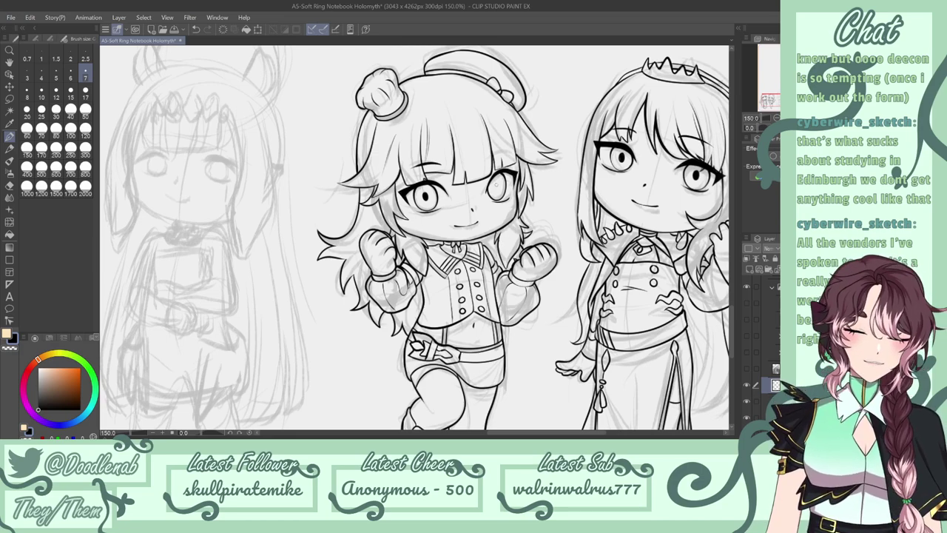
Ink the brow above the second eye, fill in its oval pupil and save the file.
{"action": "left_click_drag", "start_coordinate": [487, 158], "coordinate": [510, 154]}
{"action": "key", "text": "ctrl+z"}
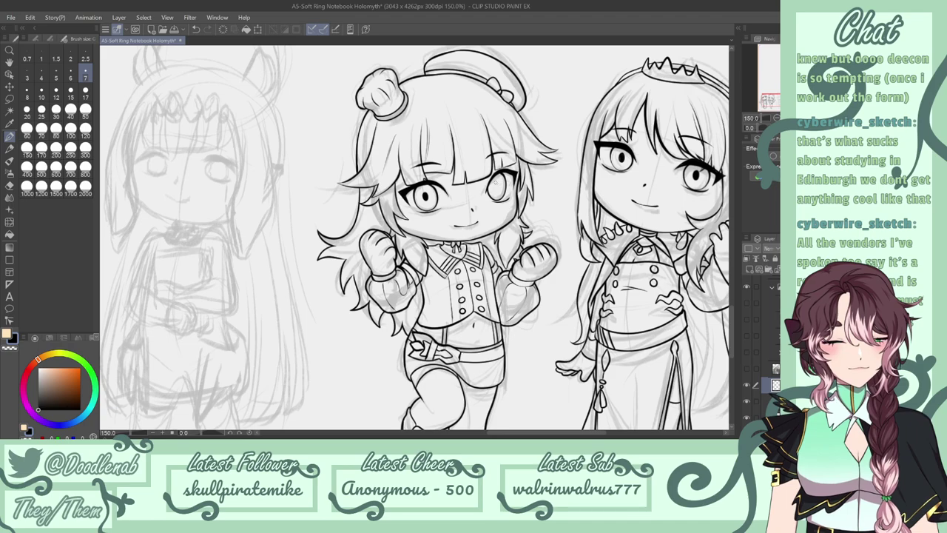
{"action": "key", "text": "ctrl+z"}
{"action": "left_click_drag", "start_coordinate": [497, 182], "coordinate": [498, 184]}
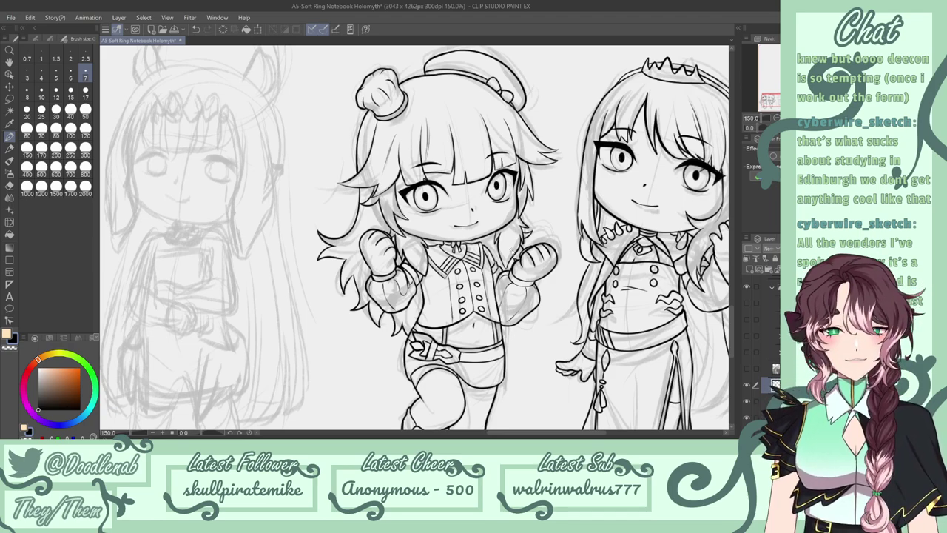
{"action": "key", "text": "ctrl+s"}
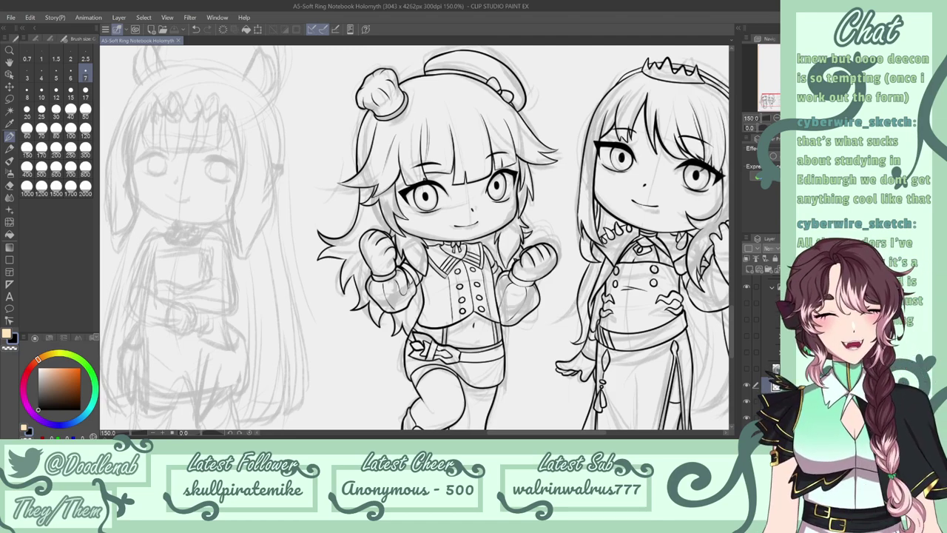
Flip the canvas back and ink a short line across the standing leg just below the shorts, redoing the stroke.
{"action": "key", "text": "h"}
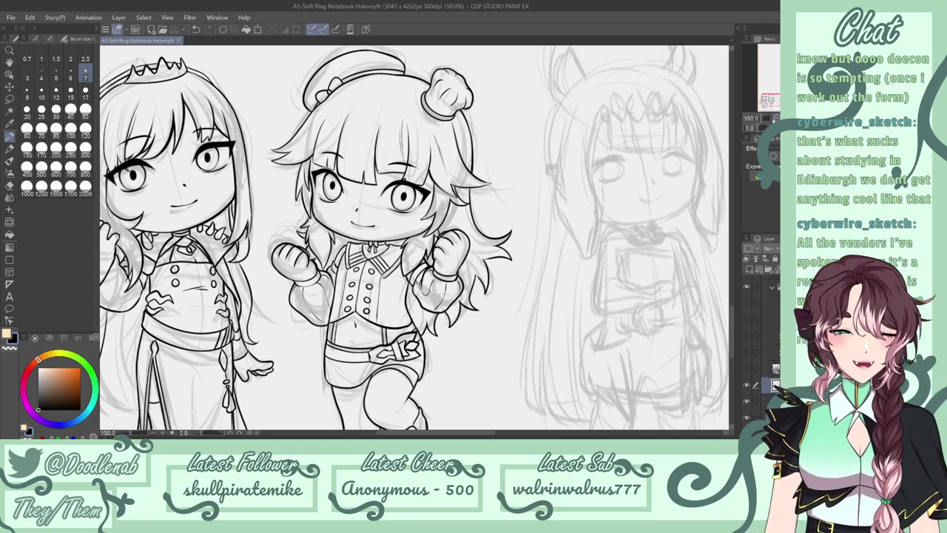
{"action": "left_click", "coordinate": [776, 119]}
{"action": "mouse_move", "coordinate": [496, 433]}
{"action": "left_mouse_down"}
{"action": "mouse_move", "coordinate": [515, 434]}
{"action": "mouse_move", "coordinate": [486, 433]}
{"action": "left_mouse_up"}
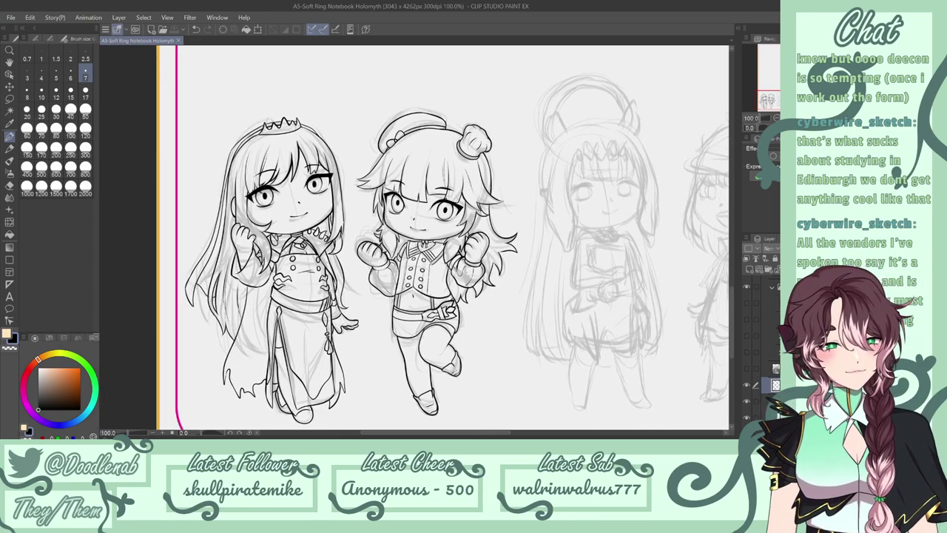
{"action": "key", "text": "ctrl+plus"}
{"action": "left_click_drag", "start_coordinate": [390, 396], "coordinate": [419, 388]}
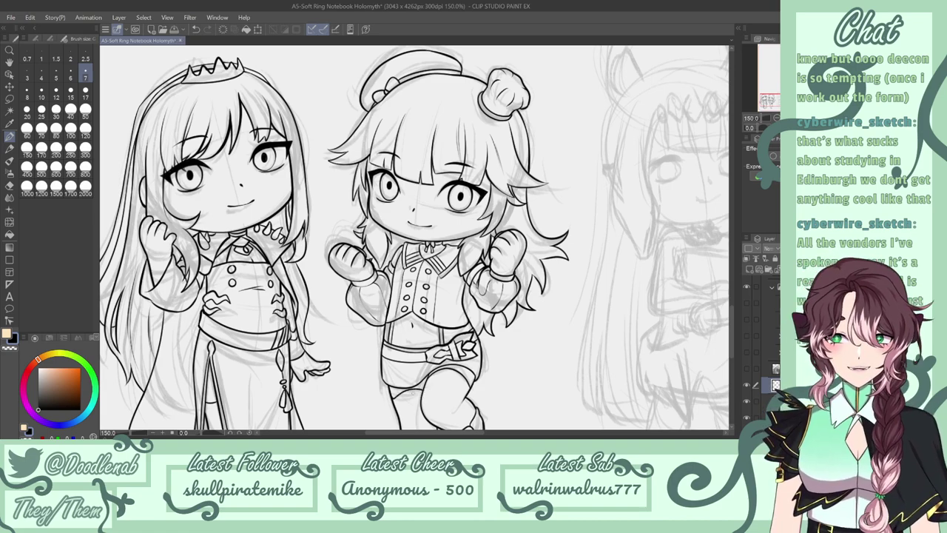
{"action": "key", "text": "ctrl+z"}
{"action": "left_click_drag", "start_coordinate": [390, 396], "coordinate": [426, 390]}
{"action": "key", "text": "ctrl+z"}
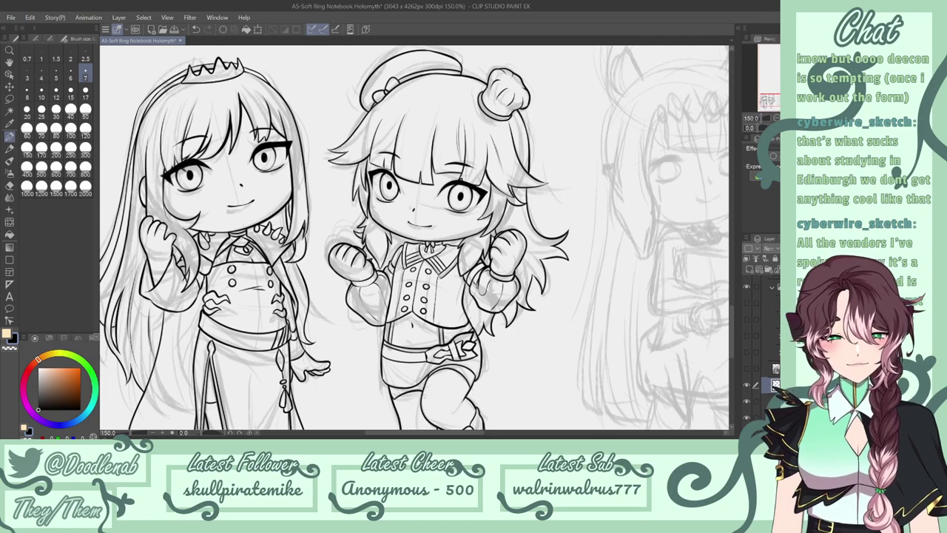
Ink the outline of the first long side lock framing the horned character's face, redoing strokes as needed.
{"action": "key", "text": "ctrl+0"}
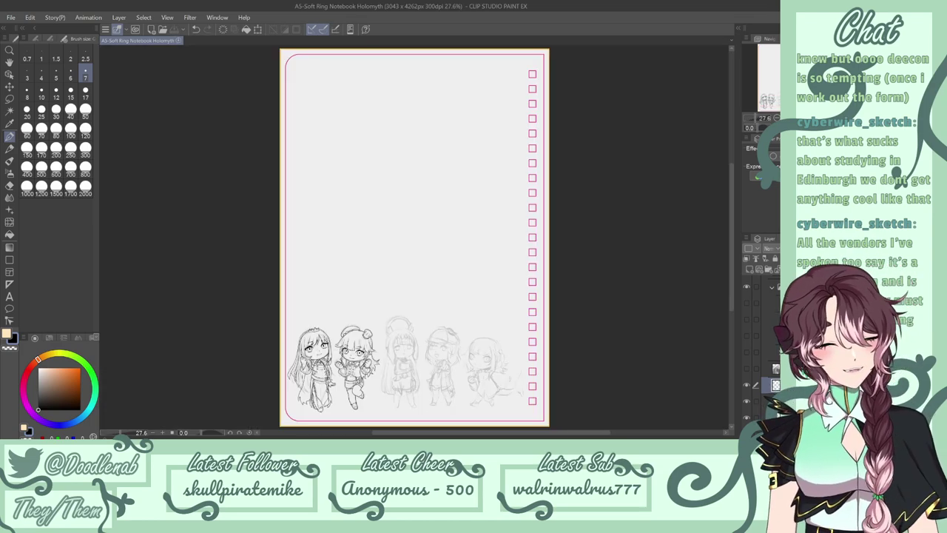
{"action": "scroll", "coordinate": [415, 237], "scroll_direction": "down", "scroll_amount": 4}
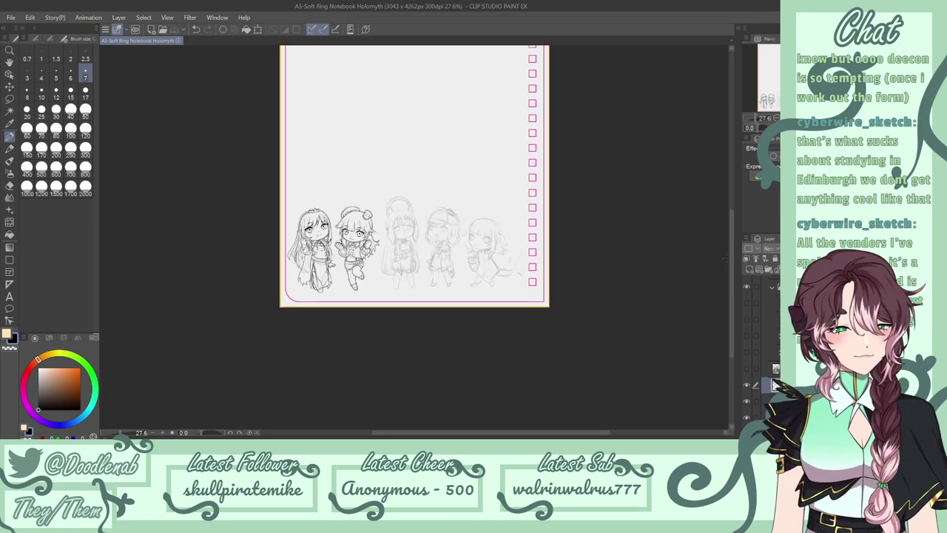
{"action": "key", "text": "ctrl+plus"}
{"action": "key", "text": "ctrl+plus"}
{"action": "key", "text": "ctrl+plus"}
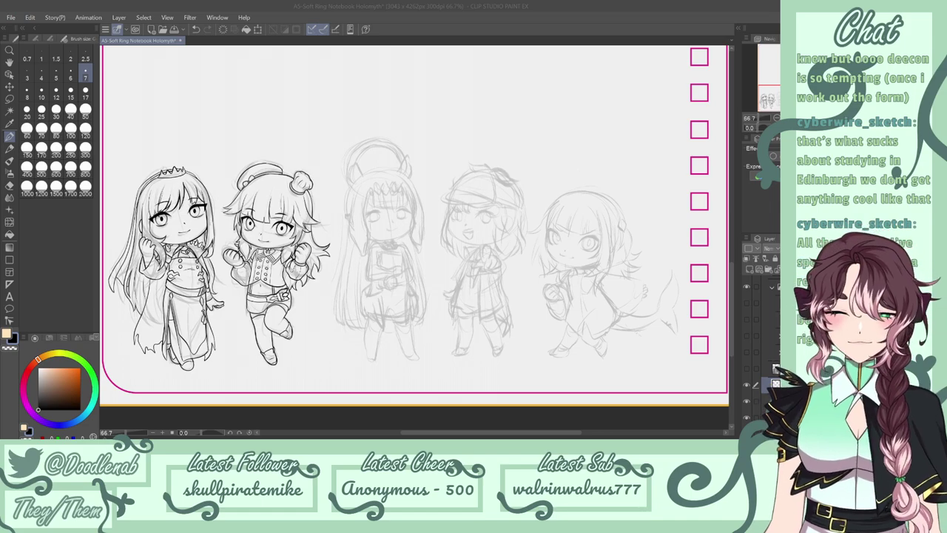
{"action": "key", "text": "ctrl+plus"}
{"action": "key", "text": "ctrl+plus"}
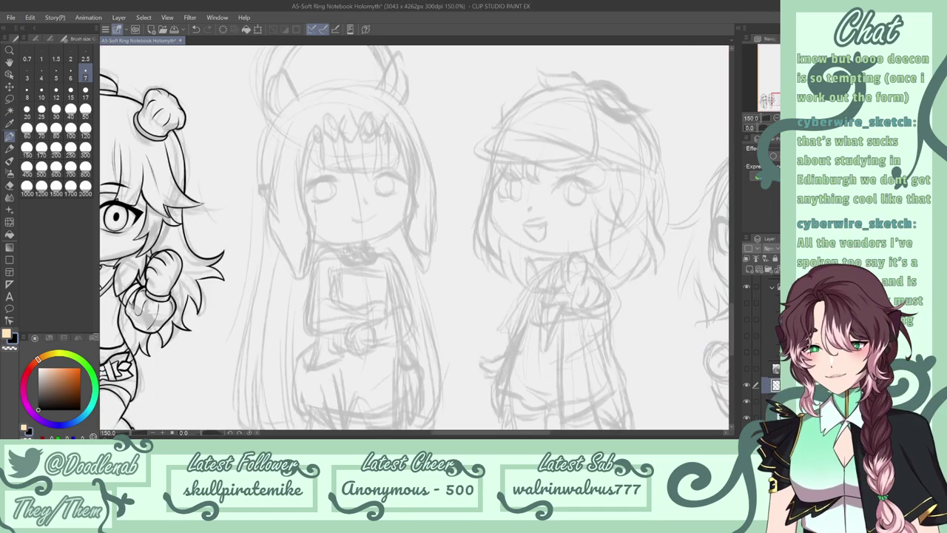
{"action": "mouse_move", "coordinate": [286, 133]}
{"action": "left_mouse_down"}
{"action": "mouse_move", "coordinate": [272, 204]}
{"action": "mouse_move", "coordinate": [296, 271]}
{"action": "mouse_move", "coordinate": [314, 219]}
{"action": "mouse_move", "coordinate": [306, 144]}
{"action": "mouse_move", "coordinate": [272, 194]}
{"action": "mouse_move", "coordinate": [284, 257]}
{"action": "mouse_move", "coordinate": [303, 277]}
{"action": "mouse_move", "coordinate": [316, 231]}
{"action": "mouse_move", "coordinate": [306, 141]}
{"action": "mouse_move", "coordinate": [315, 228]}
{"action": "left_mouse_up"}
{"action": "key", "text": "ctrl+z"}
{"action": "key", "text": "ctrl+z"}
{"action": "key", "text": "e"}
{"action": "key", "text": "p"}
{"action": "left_click_drag", "start_coordinate": [303, 139], "coordinate": [314, 249]}
{"action": "key", "text": "ctrl+z"}
{"action": "key", "text": "ctrl+z"}
{"action": "left_click_drag", "start_coordinate": [303, 137], "coordinate": [314, 243]}
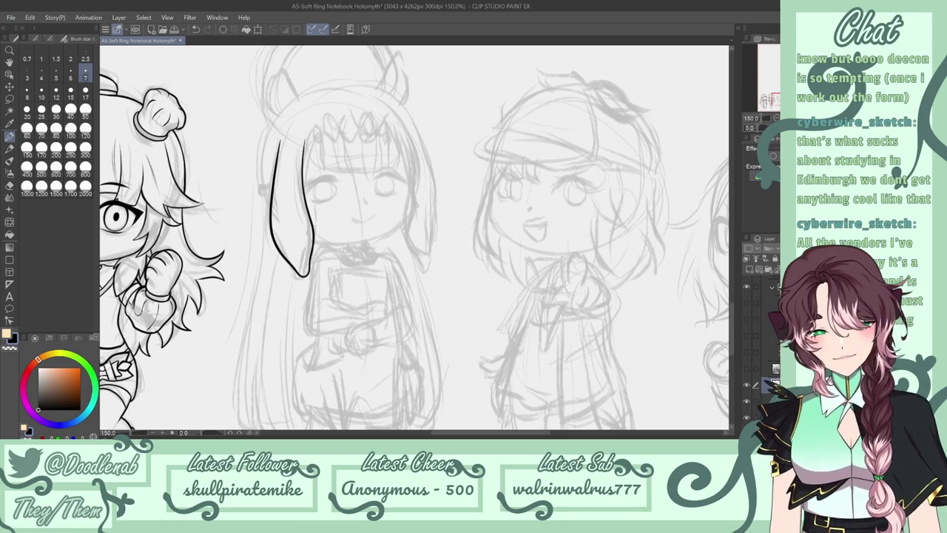
Ink the opposite edge of the horned character's face and begin the chin curve from the finished side lock.
{"action": "left_click_drag", "start_coordinate": [403, 129], "coordinate": [415, 213]}
{"action": "key", "text": "ctrl+z"}
{"action": "key", "text": "ctrl+z"}
{"action": "left_click_drag", "start_coordinate": [311, 234], "coordinate": [349, 242]}
{"action": "key", "text": "ctrl+z"}
Ink the rounded jaw line up to the opposite cheek, erasing stray ends and redoing the stroke.
{"action": "mouse_move", "coordinate": [413, 205]}
{"action": "left_mouse_down"}
{"action": "mouse_move", "coordinate": [401, 230]}
{"action": "mouse_move", "coordinate": [379, 241]}
{"action": "left_mouse_up"}
{"action": "key", "text": "e"}
{"action": "mouse_move", "coordinate": [413, 200]}
{"action": "left_mouse_down"}
{"action": "mouse_move", "coordinate": [388, 236]}
{"action": "mouse_move", "coordinate": [408, 221]}
{"action": "left_mouse_up"}
{"action": "key", "text": "p"}
{"action": "key", "text": "ctrl+z"}
{"action": "left_click_drag", "start_coordinate": [365, 242], "coordinate": [416, 203]}
{"action": "key", "text": "e"}
{"action": "key", "text": "p"}
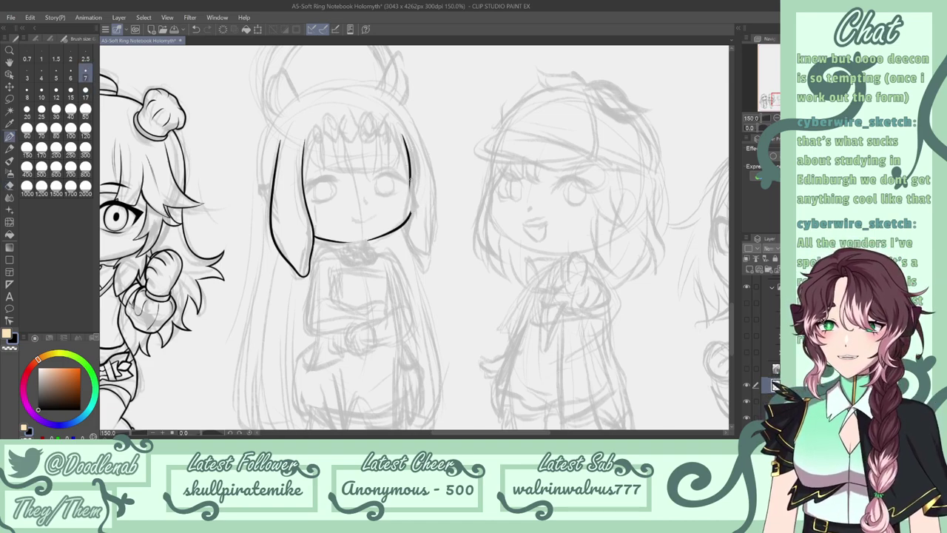
Erase and re-ink the cheek corner where the horned character's jaw meets the opposite face edge.
{"action": "key", "text": "e"}
{"action": "left_click_drag", "start_coordinate": [414, 167], "coordinate": [410, 229]}
{"action": "key", "text": "p"}
{"action": "key", "text": "ctrl+z"}
{"action": "key", "text": "e"}
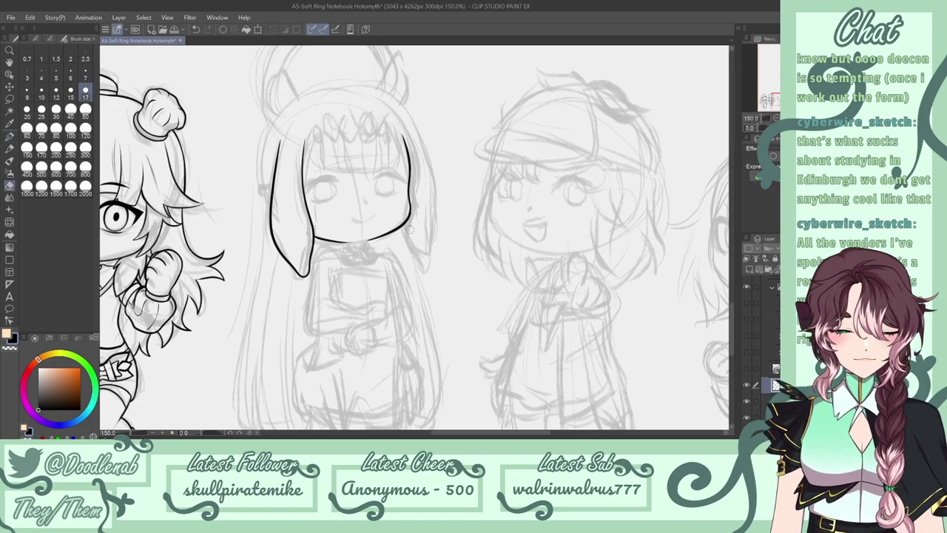
{"action": "key", "text": "p"}
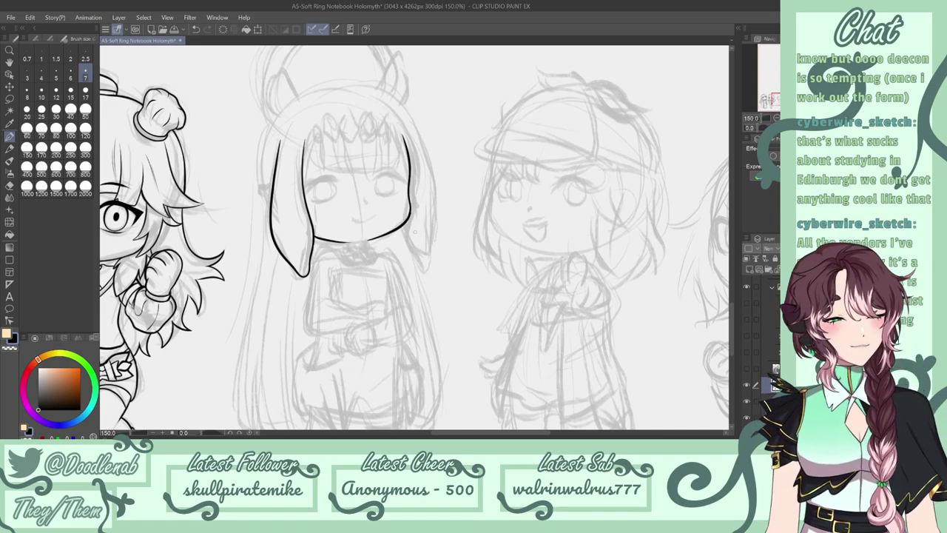
Ink the inner edge of the second side lock from the jaw down to its tip.
{"action": "mouse_move", "coordinate": [399, 228]}
{"action": "left_mouse_down"}
{"action": "mouse_move", "coordinate": [412, 271]}
{"action": "mouse_move", "coordinate": [420, 259]}
{"action": "left_mouse_up"}
{"action": "key", "text": "ctrl+z"}
{"action": "mouse_move", "coordinate": [397, 228]}
{"action": "left_mouse_down"}
{"action": "mouse_move", "coordinate": [409, 268]}
{"action": "mouse_move", "coordinate": [418, 260]}
{"action": "left_mouse_up"}
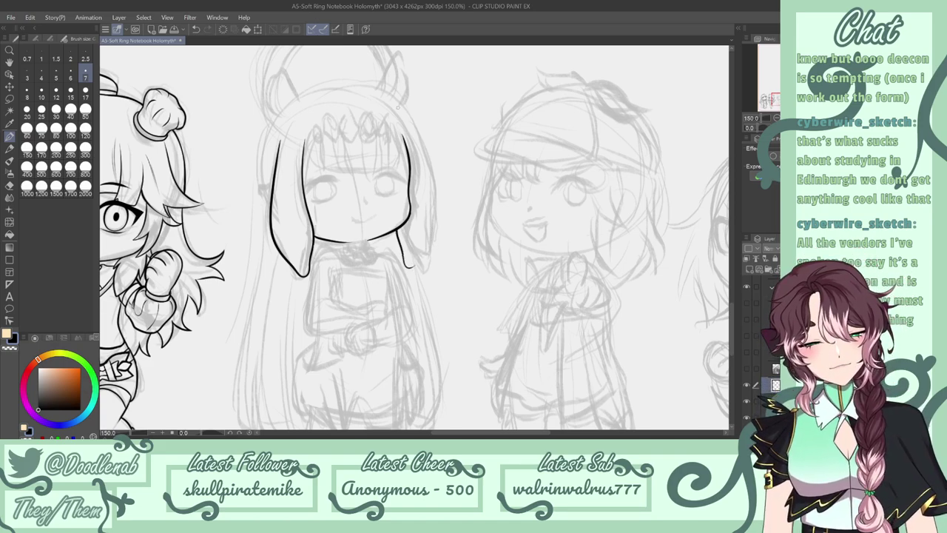
Ink the outer edge of the second side lock from beside the horn down to the tip, erasing and redoing its lower part.
{"action": "mouse_move", "coordinate": [381, 94]}
{"action": "left_mouse_down"}
{"action": "mouse_move", "coordinate": [416, 127]}
{"action": "mouse_move", "coordinate": [421, 157]}
{"action": "mouse_move", "coordinate": [385, 93]}
{"action": "mouse_move", "coordinate": [412, 120]}
{"action": "mouse_move", "coordinate": [432, 235]}
{"action": "left_mouse_up"}
{"action": "key", "text": "ctrl+z"}
{"action": "key", "text": "ctrl+z"}
{"action": "key", "text": "e"}
{"action": "left_click_drag", "start_coordinate": [429, 182], "coordinate": [431, 234]}
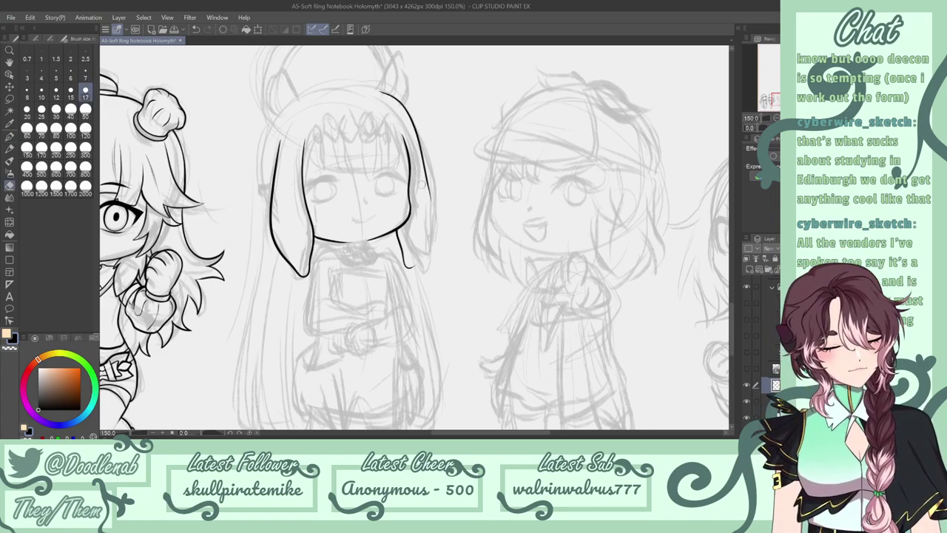
{"action": "key", "text": "p"}
{"action": "mouse_move", "coordinate": [426, 173]}
{"action": "left_mouse_down"}
{"action": "mouse_move", "coordinate": [433, 229]}
{"action": "mouse_move", "coordinate": [411, 269]}
{"action": "left_mouse_up"}
{"action": "key", "text": "ctrl+z"}
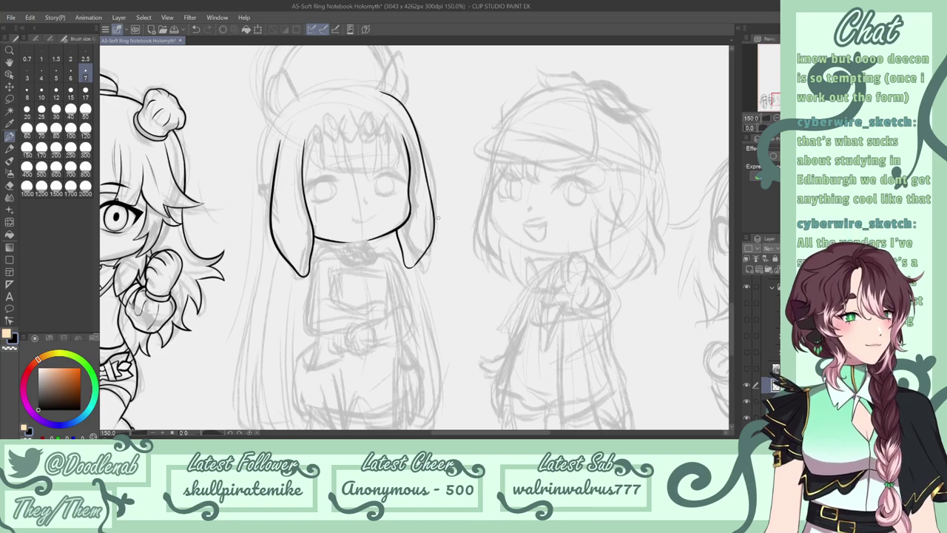
Erase and re-ink the inner edge of the first side lock beside the fringe.
{"action": "left_click_drag", "start_coordinate": [304, 172], "coordinate": [312, 131]}
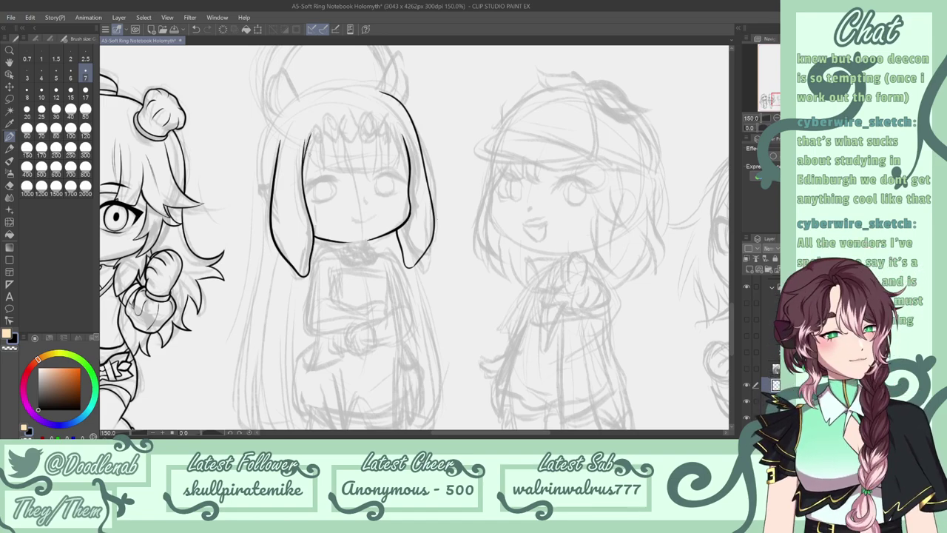
{"action": "key", "text": "ctrl+z"}
{"action": "left_click_drag", "start_coordinate": [310, 137], "coordinate": [305, 200]}
{"action": "key", "text": "ctrl+z"}
{"action": "key", "text": "e"}
{"action": "left_click_drag", "start_coordinate": [302, 144], "coordinate": [306, 208]}
{"action": "key", "text": "p"}
{"action": "key", "text": "ctrl+z"}
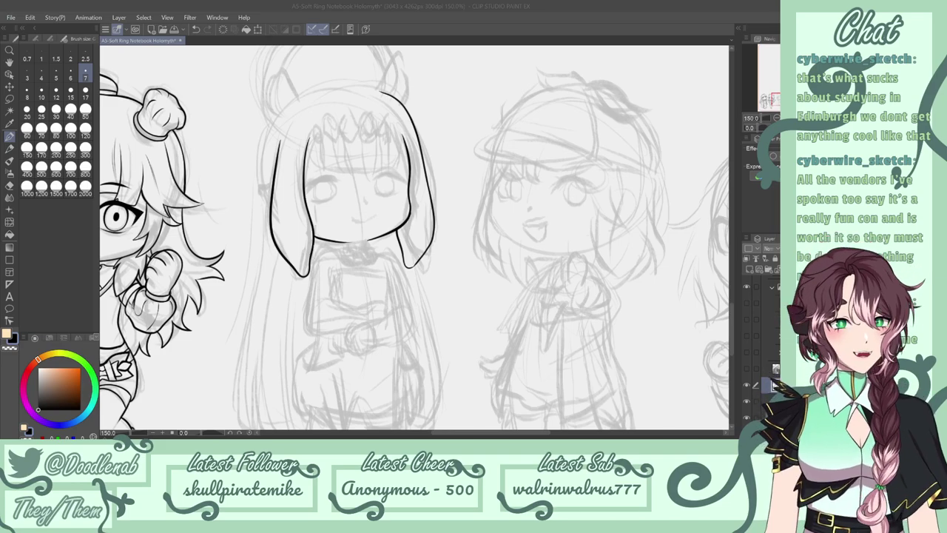
Ink the two side edges of the horned character's fringe, from the hairline down to its blunt hem.
{"action": "left_click_drag", "start_coordinate": [321, 134], "coordinate": [325, 167]}
{"action": "key", "text": "ctrl+z"}
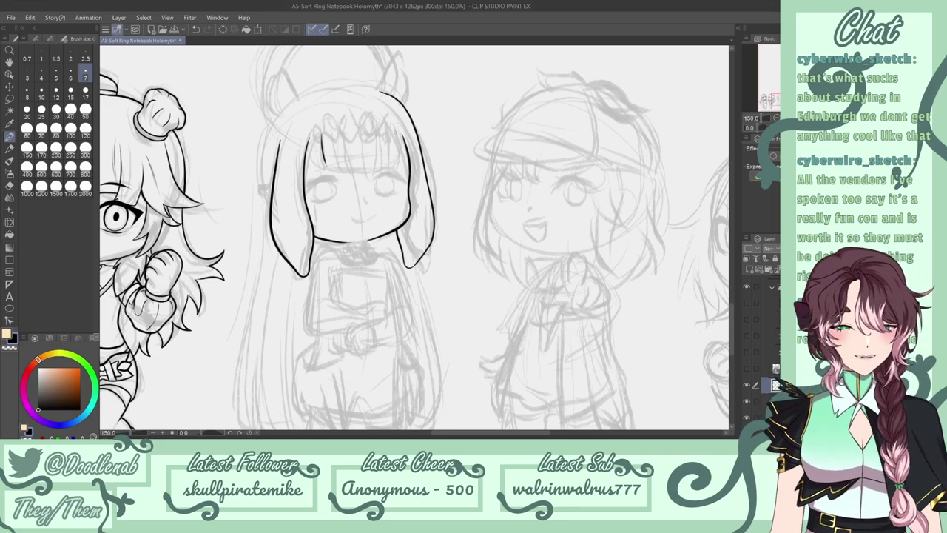
{"action": "left_click_drag", "start_coordinate": [391, 131], "coordinate": [395, 163]}
{"action": "key", "text": "ctrl+z"}
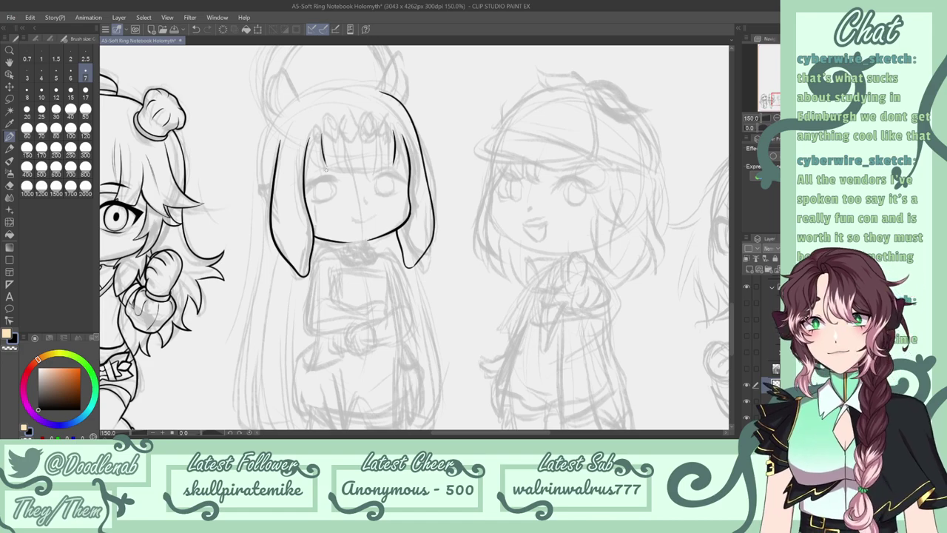
Ink the first section of the fringe's blunt hem with its strand split, and save the file.
{"action": "mouse_move", "coordinate": [323, 152]}
{"action": "left_mouse_down"}
{"action": "mouse_move", "coordinate": [328, 166]}
{"action": "mouse_move", "coordinate": [379, 164]}
{"action": "mouse_move", "coordinate": [340, 167]}
{"action": "mouse_move", "coordinate": [343, 147]}
{"action": "mouse_move", "coordinate": [345, 168]}
{"action": "left_mouse_up"}
{"action": "key", "text": "ctrl+z"}
{"action": "key", "text": "ctrl+z"}
{"action": "key", "text": "ctrl+z"}
{"action": "key", "text": "ctrl+z"}
{"action": "key", "text": "ctrl+z"}
{"action": "key", "text": "ctrl+s"}
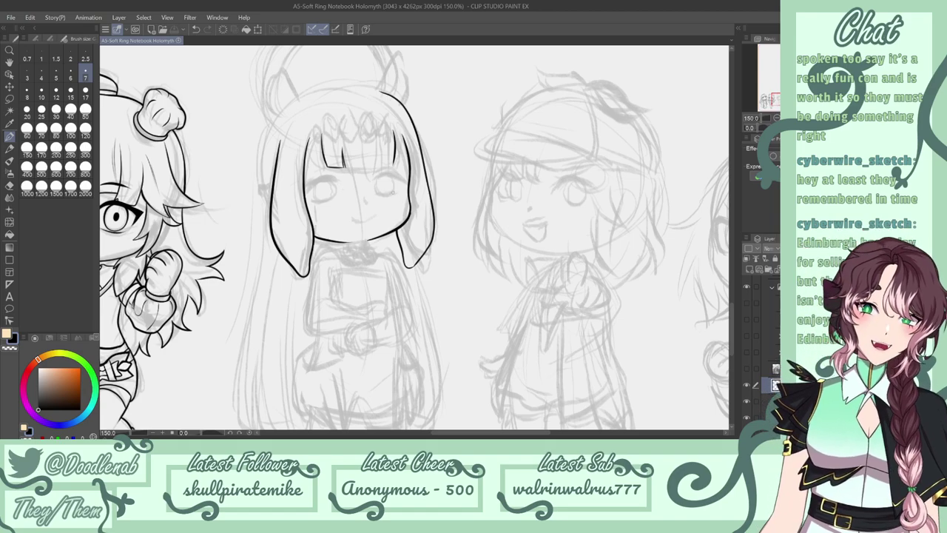
Ink the rest of the fringe's blunt hem up to the opposite edge, with the thin strand splits above it.
{"action": "mouse_move", "coordinate": [345, 167]}
{"action": "left_mouse_down"}
{"action": "mouse_move", "coordinate": [361, 166]}
{"action": "mouse_move", "coordinate": [360, 135]}
{"action": "mouse_move", "coordinate": [361, 167]}
{"action": "mouse_move", "coordinate": [379, 166]}
{"action": "mouse_move", "coordinate": [381, 138]}
{"action": "mouse_move", "coordinate": [383, 165]}
{"action": "mouse_move", "coordinate": [398, 164]}
{"action": "left_mouse_up"}
{"action": "key", "text": "ctrl+z"}
{"action": "key", "text": "ctrl+z"}
{"action": "key", "text": "ctrl+z"}
{"action": "key", "text": "ctrl+z"}
{"action": "key", "text": "ctrl+z"}
{"action": "key", "text": "ctrl+z"}
{"action": "key", "text": "ctrl+z"}
{"action": "key", "text": "ctrl+z"}
{"action": "key", "text": "ctrl+z"}
{"action": "key", "text": "ctrl+z"}
{"action": "key", "text": "e"}
{"action": "key", "text": "p"}
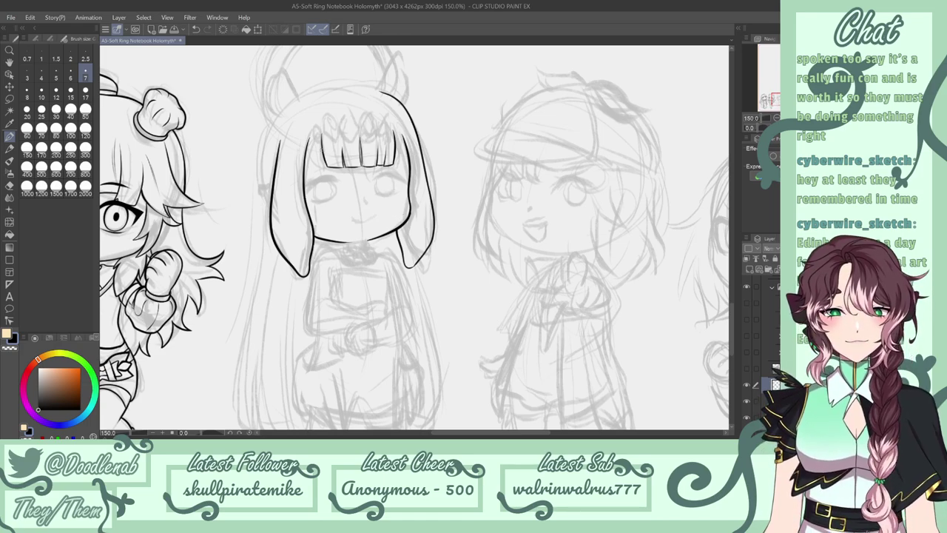
{"action": "left_click_drag", "start_coordinate": [338, 153], "coordinate": [343, 168]}
{"action": "left_click_drag", "start_coordinate": [336, 131], "coordinate": [340, 161]}
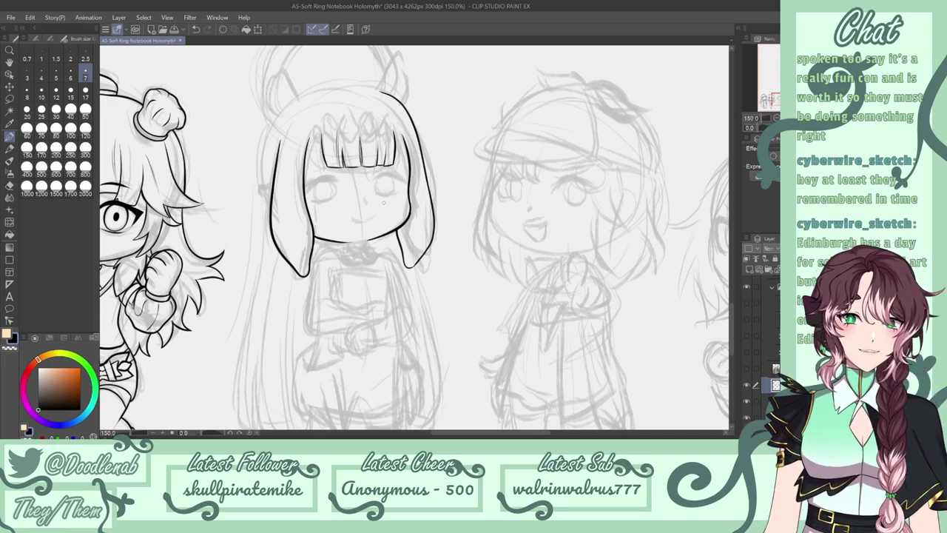
{"action": "left_click_drag", "start_coordinate": [321, 134], "coordinate": [306, 154]}
{"action": "key", "text": "ctrl+z"}
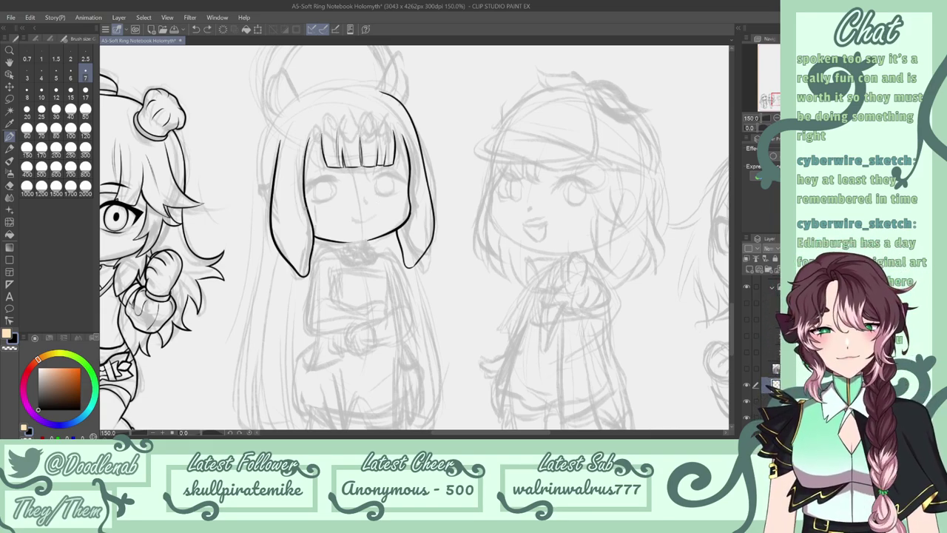
Ink the central peak of the zigzag tiara above the fringe, with its matching lower zigzag edge.
{"action": "left_click_drag", "start_coordinate": [357, 108], "coordinate": [356, 106]}
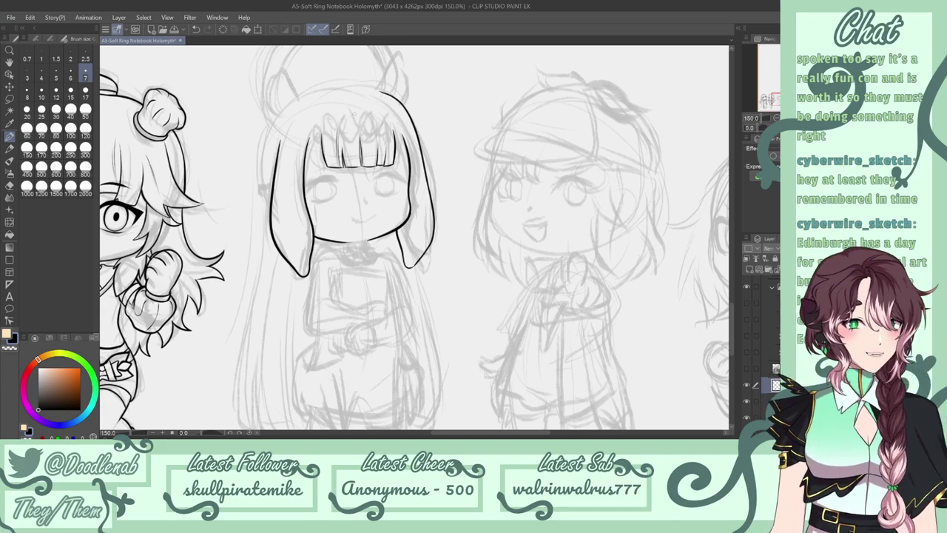
{"action": "mouse_move", "coordinate": [349, 116]}
{"action": "left_mouse_down"}
{"action": "mouse_move", "coordinate": [360, 101]}
{"action": "mouse_move", "coordinate": [366, 115]}
{"action": "mouse_move", "coordinate": [354, 126]}
{"action": "mouse_move", "coordinate": [371, 107]}
{"action": "mouse_move", "coordinate": [371, 129]}
{"action": "mouse_move", "coordinate": [378, 118]}
{"action": "mouse_move", "coordinate": [368, 116]}
{"action": "left_mouse_up"}
{"action": "key", "text": "ctrl+z"}
{"action": "key", "text": "ctrl+z"}
{"action": "key", "text": "ctrl+z"}
{"action": "key", "text": "ctrl+z"}
{"action": "key", "text": "e"}
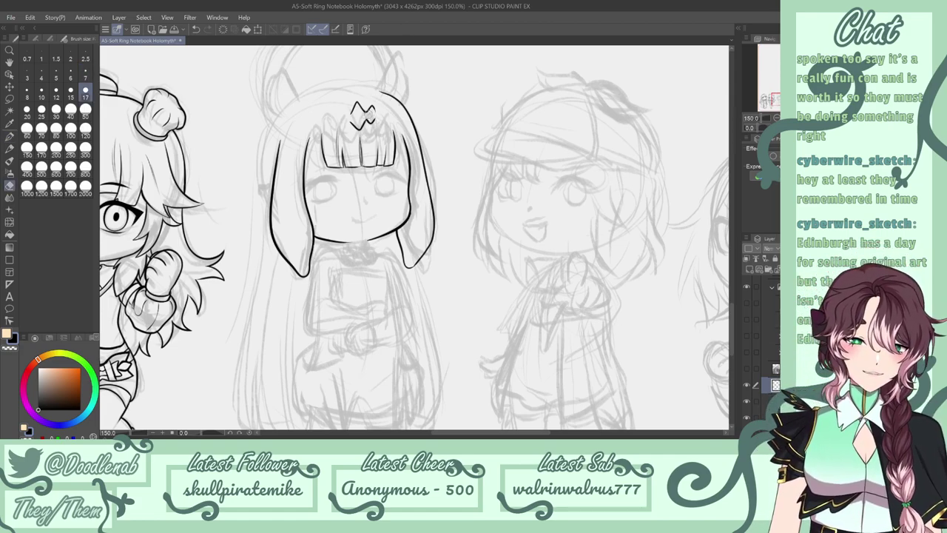
{"action": "key", "text": "p"}
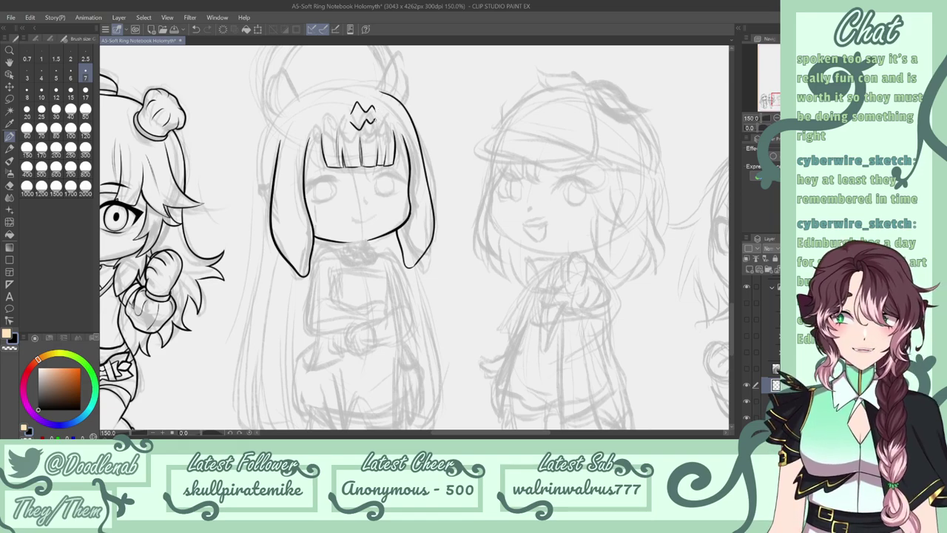
Extend the tiara's upper and lower zigzag edges toward both sides and close its ends.
{"action": "mouse_move", "coordinate": [372, 112]}
{"action": "left_mouse_down"}
{"action": "mouse_move", "coordinate": [379, 104]}
{"action": "mouse_move", "coordinate": [383, 112]}
{"action": "left_mouse_up"}
{"action": "key", "text": "ctrl+z"}
{"action": "key", "text": "e"}
{"action": "key", "text": "p"}
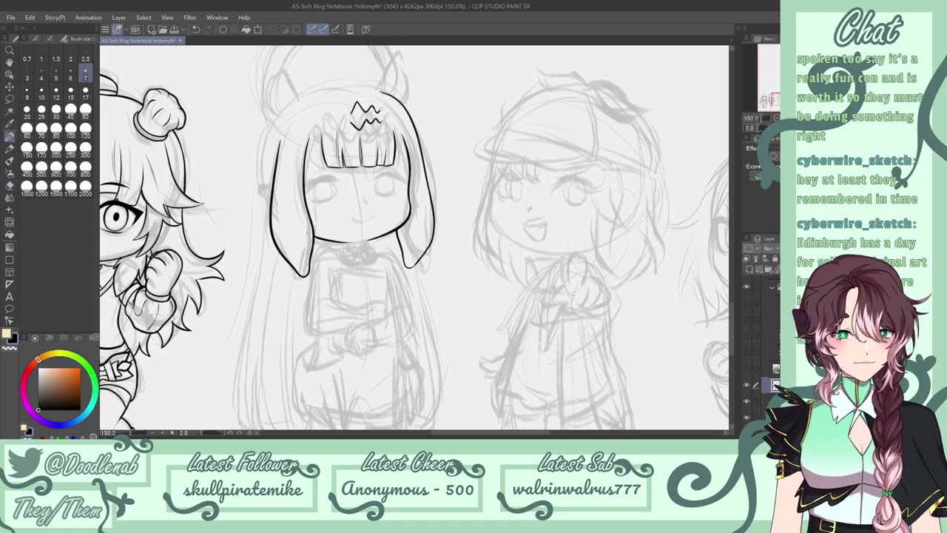
{"action": "key", "text": "e"}
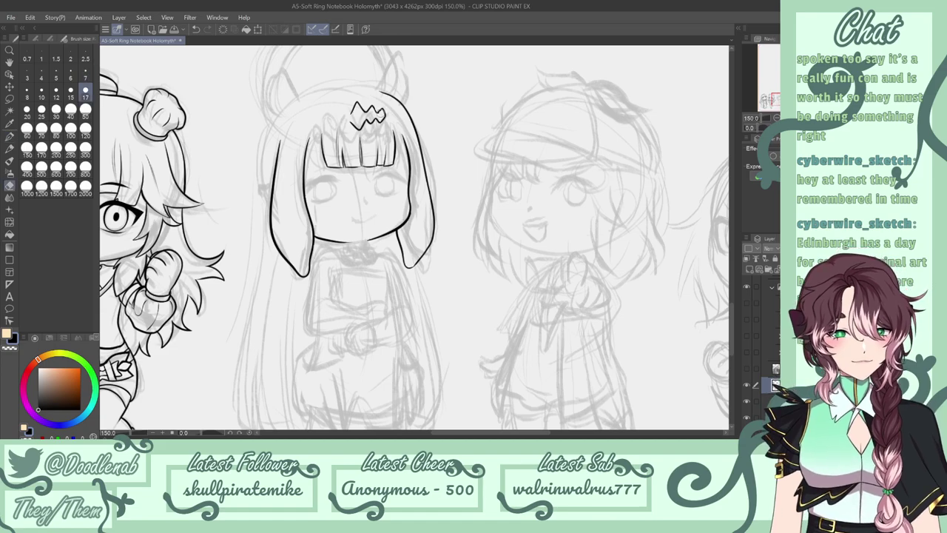
{"action": "key", "text": "p"}
{"action": "mouse_move", "coordinate": [351, 114]}
{"action": "left_mouse_down"}
{"action": "mouse_move", "coordinate": [341, 113]}
{"action": "mouse_move", "coordinate": [350, 129]}
{"action": "left_mouse_up"}
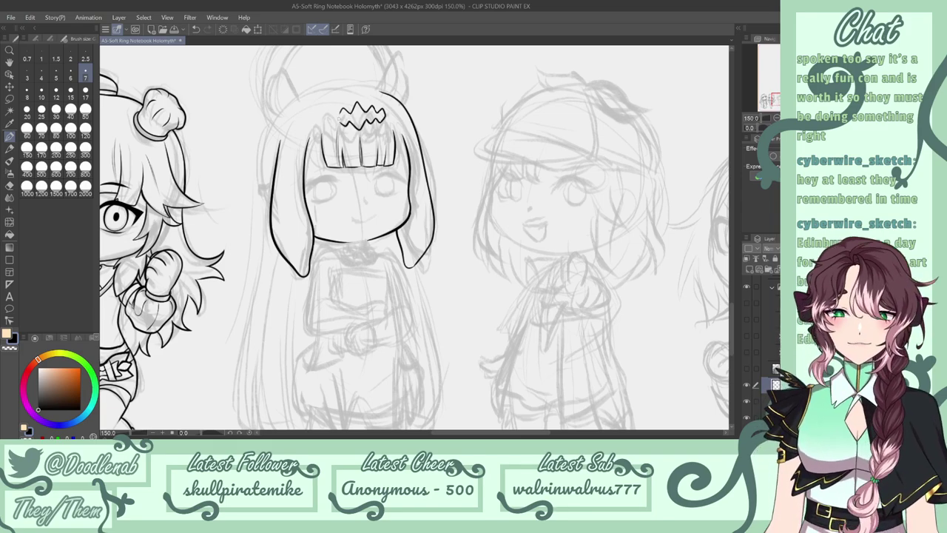
{"action": "mouse_move", "coordinate": [339, 114]}
{"action": "left_mouse_down"}
{"action": "mouse_move", "coordinate": [331, 112]}
{"action": "mouse_move", "coordinate": [337, 128]}
{"action": "left_mouse_up"}
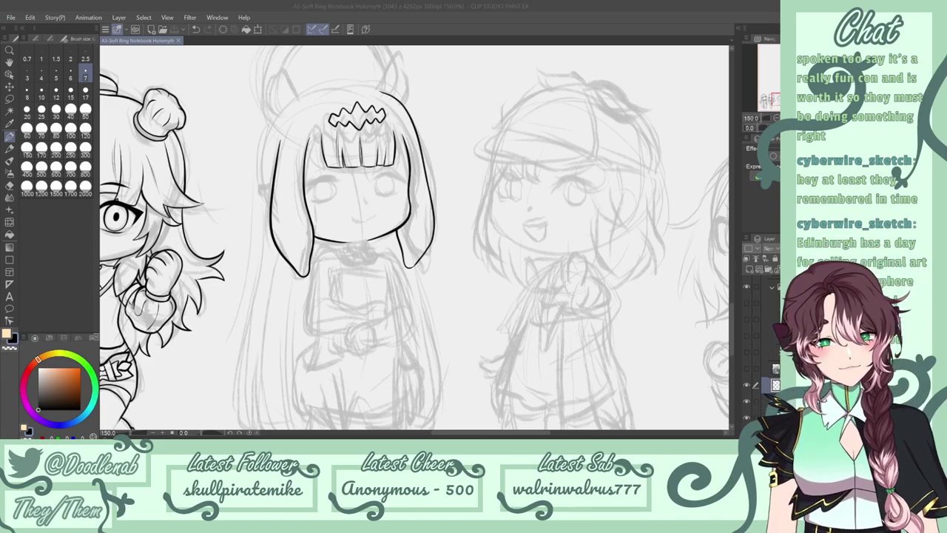
Ink the upper band of the ruffled choker directly below the horned character's chin.
{"action": "mouse_move", "coordinate": [344, 243]}
{"action": "left_mouse_down"}
{"action": "mouse_move", "coordinate": [363, 252]}
{"action": "mouse_move", "coordinate": [373, 240]}
{"action": "mouse_move", "coordinate": [352, 243]}
{"action": "mouse_move", "coordinate": [374, 239]}
{"action": "mouse_move", "coordinate": [350, 243]}
{"action": "mouse_move", "coordinate": [374, 238]}
{"action": "mouse_move", "coordinate": [367, 239]}
{"action": "left_mouse_up"}
{"action": "key", "text": "ctrl+z"}
{"action": "key", "text": "ctrl+z"}
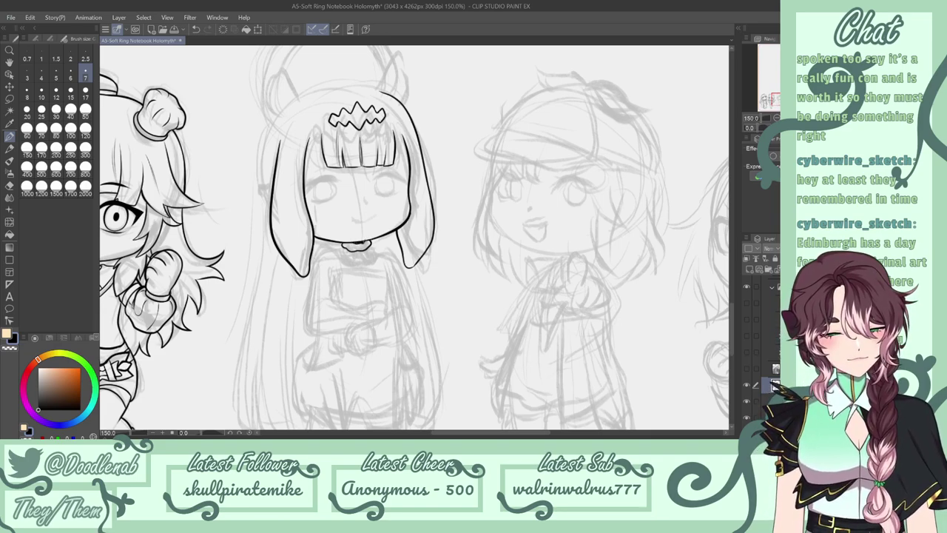
{"action": "key", "text": "ctrl+z"}
{"action": "key", "text": "ctrl+z"}
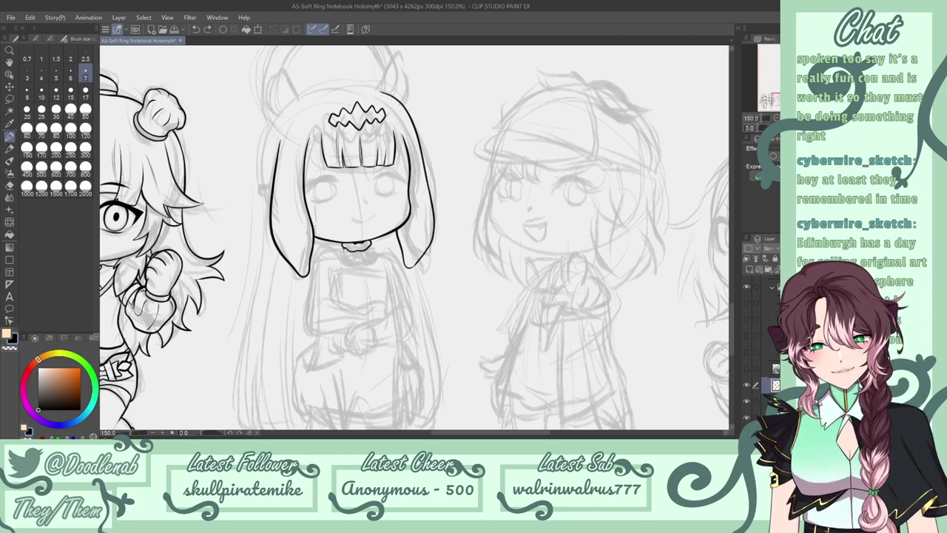
Ink the choker's lower ruffle and side edges, and add the small round gem at its centre.
{"action": "mouse_move", "coordinate": [340, 253]}
{"action": "left_mouse_down"}
{"action": "mouse_move", "coordinate": [352, 266]}
{"action": "mouse_move", "coordinate": [371, 260]}
{"action": "left_mouse_up"}
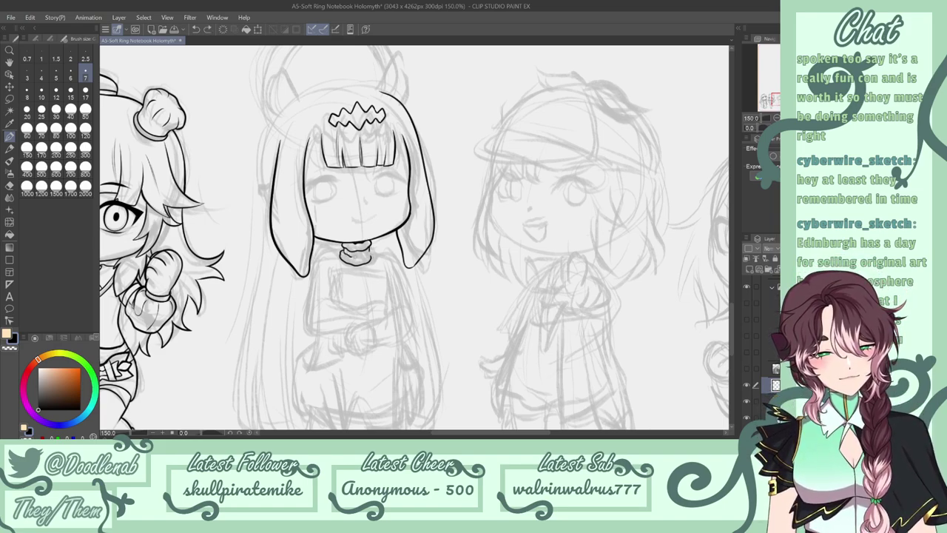
{"action": "left_click_drag", "start_coordinate": [368, 246], "coordinate": [370, 253]}
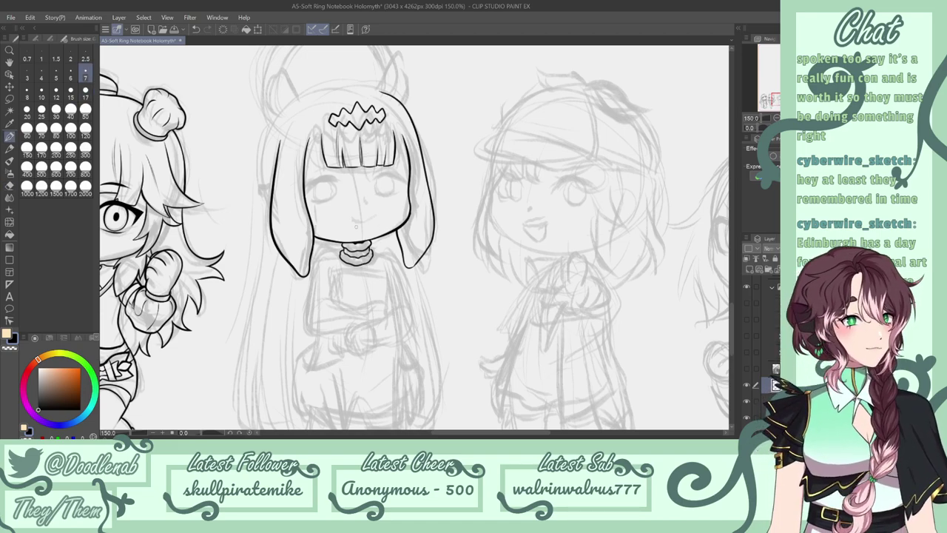
{"action": "left_click_drag", "start_coordinate": [357, 256], "coordinate": [359, 256]}
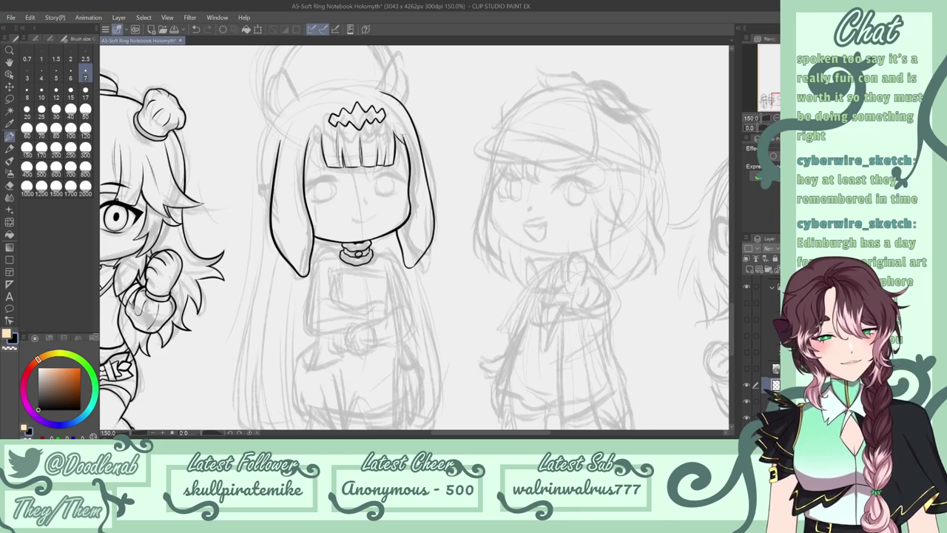
Ink the short strands joining the fringe to the side locks, and the ears showing beyond the outer hair.
{"action": "left_click_drag", "start_coordinate": [323, 134], "coordinate": [305, 154]}
{"action": "key", "text": "ctrl+z"}
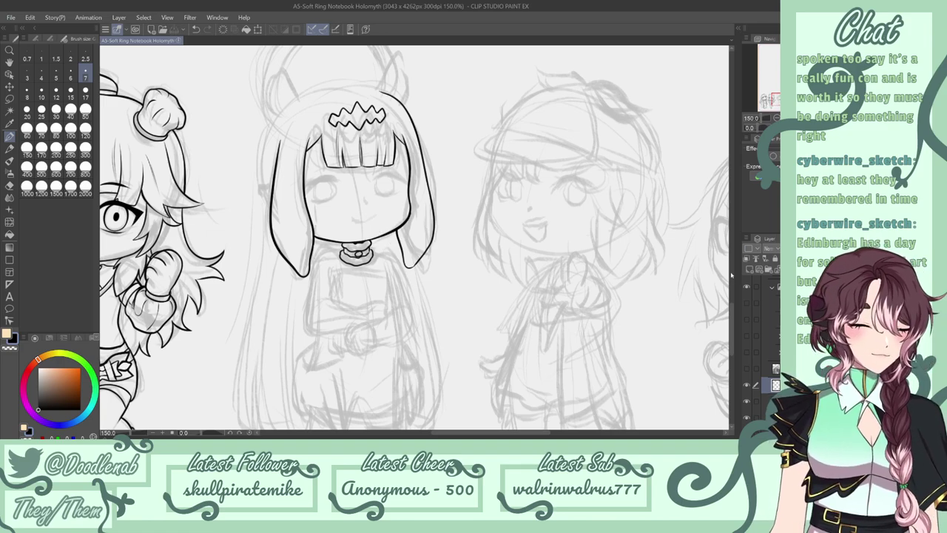
{"action": "mouse_move", "coordinate": [731, 325]}
{"action": "left_mouse_down"}
{"action": "mouse_move", "coordinate": [732, 313]}
{"action": "mouse_move", "coordinate": [731, 324]}
{"action": "left_mouse_up"}
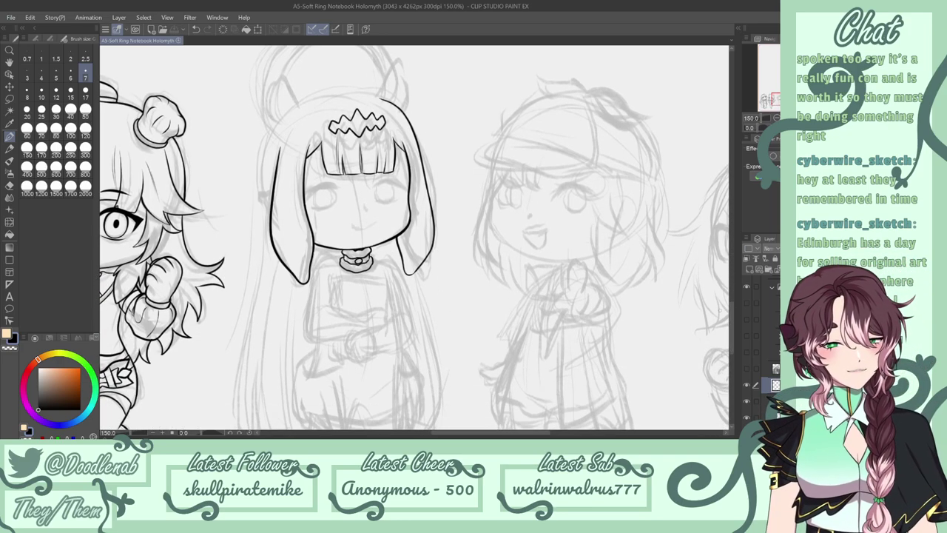
{"action": "mouse_move", "coordinate": [268, 191]}
{"action": "left_mouse_down"}
{"action": "mouse_move", "coordinate": [258, 198]}
{"action": "mouse_move", "coordinate": [272, 216]}
{"action": "left_mouse_up"}
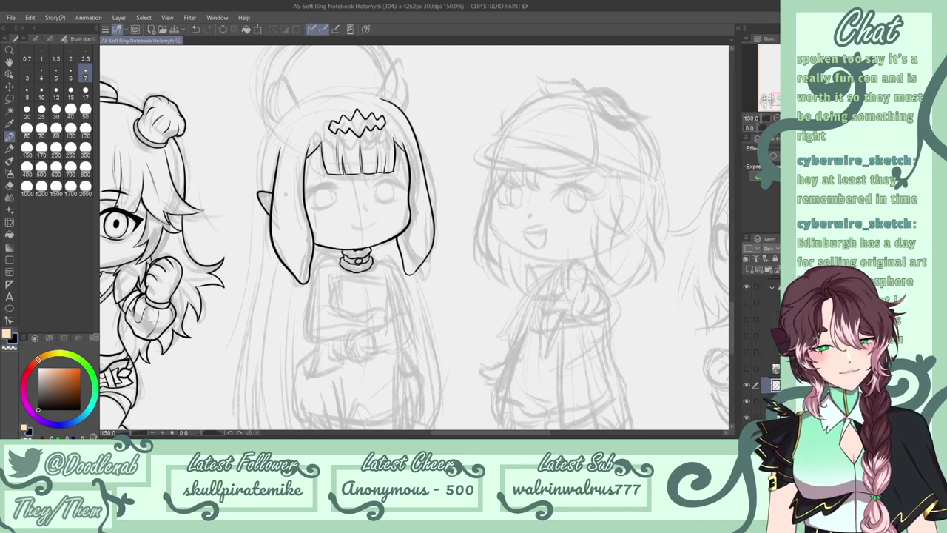
{"action": "left_click_drag", "start_coordinate": [423, 173], "coordinate": [428, 182]}
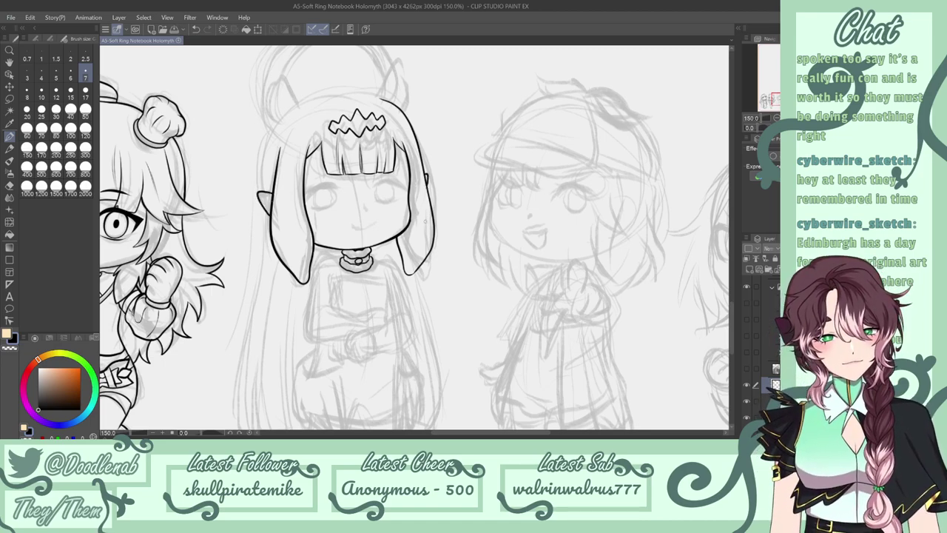
{"action": "left_click", "coordinate": [435, 240]}
Ink the outer hair contour above the pointed ear, both horns and the crown line between them.
{"action": "mouse_move", "coordinate": [263, 191]}
{"action": "left_mouse_down"}
{"action": "mouse_move", "coordinate": [272, 127]}
{"action": "mouse_move", "coordinate": [284, 117]}
{"action": "mouse_move", "coordinate": [268, 102]}
{"action": "mouse_move", "coordinate": [281, 72]}
{"action": "mouse_move", "coordinate": [293, 105]}
{"action": "mouse_move", "coordinate": [278, 117]}
{"action": "mouse_move", "coordinate": [280, 73]}
{"action": "mouse_move", "coordinate": [297, 109]}
{"action": "mouse_move", "coordinate": [270, 98]}
{"action": "mouse_move", "coordinate": [288, 77]}
{"action": "mouse_move", "coordinate": [299, 106]}
{"action": "mouse_move", "coordinate": [279, 122]}
{"action": "left_mouse_up"}
{"action": "key", "text": "ctrl+z"}
{"action": "key", "text": "ctrl+z"}
{"action": "key", "text": "e"}
{"action": "key", "text": "p"}
{"action": "mouse_move", "coordinate": [376, 101]}
{"action": "left_mouse_down"}
{"action": "mouse_move", "coordinate": [400, 64]}
{"action": "mouse_move", "coordinate": [407, 83]}
{"action": "mouse_move", "coordinate": [382, 94]}
{"action": "mouse_move", "coordinate": [393, 79]}
{"action": "left_mouse_up"}
{"action": "key", "text": "ctrl+z"}
{"action": "key", "text": "ctrl+z"}
{"action": "mouse_move", "coordinate": [302, 102]}
{"action": "left_mouse_down"}
{"action": "mouse_move", "coordinate": [385, 99]}
{"action": "mouse_move", "coordinate": [385, 86]}
{"action": "mouse_move", "coordinate": [402, 78]}
{"action": "mouse_move", "coordinate": [400, 112]}
{"action": "left_mouse_up"}
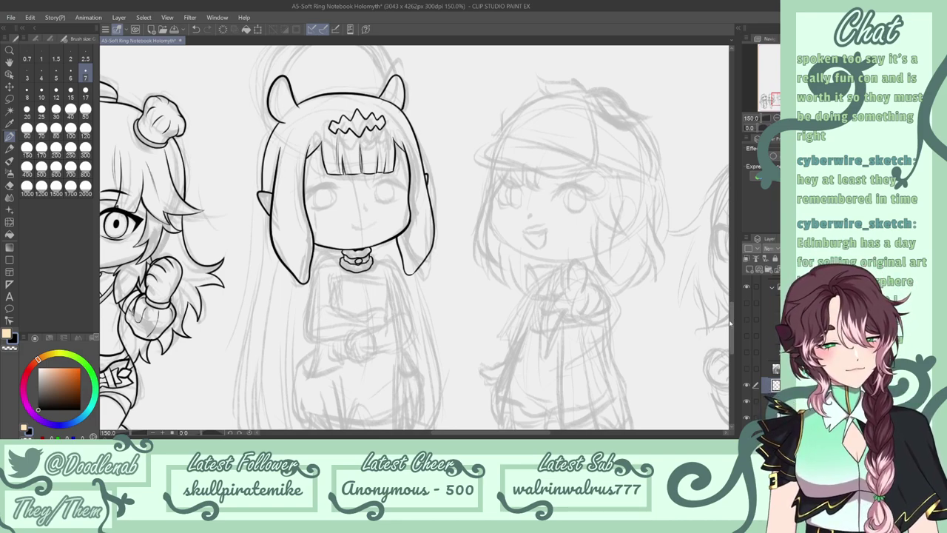
Ink the outer edge of the long back hair from the pointed ear down toward its tip.
{"action": "scroll", "coordinate": [258, 121], "scroll_direction": "down", "scroll_amount": 3}
{"action": "left_click_drag", "start_coordinate": [262, 114], "coordinate": [261, 158]}
{"action": "key", "text": "ctrl+z"}
{"action": "mouse_move", "coordinate": [262, 116]}
{"action": "left_mouse_down"}
{"action": "mouse_move", "coordinate": [234, 271]}
{"action": "mouse_move", "coordinate": [236, 336]}
{"action": "left_mouse_up"}
{"action": "key", "text": "e"}
{"action": "key", "text": "p"}
{"action": "key", "text": "ctrl+z"}
Ink the tip of the outermost back hair lock and the inner edges that separate it from the next lock.
{"action": "mouse_move", "coordinate": [231, 293]}
{"action": "left_mouse_down"}
{"action": "mouse_move", "coordinate": [243, 342]}
{"action": "mouse_move", "coordinate": [253, 344]}
{"action": "mouse_move", "coordinate": [253, 245]}
{"action": "mouse_move", "coordinate": [247, 329]}
{"action": "left_mouse_up"}
{"action": "key", "text": "ctrl+z"}
{"action": "mouse_move", "coordinate": [251, 240]}
{"action": "left_mouse_down"}
{"action": "mouse_move", "coordinate": [259, 361]}
{"action": "mouse_move", "coordinate": [299, 359]}
{"action": "mouse_move", "coordinate": [256, 354]}
{"action": "left_mouse_up"}
{"action": "key", "text": "e"}
{"action": "key", "text": "p"}
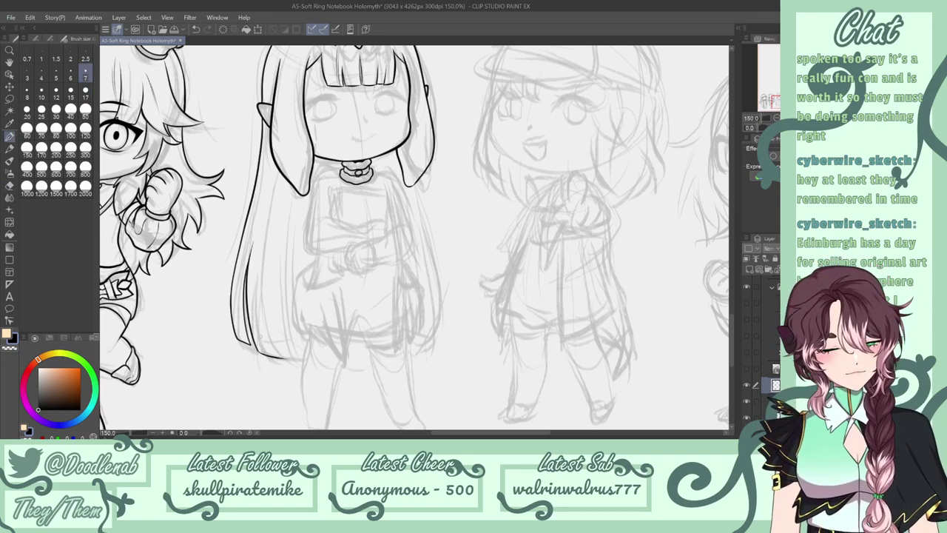
Ink the long inner strands of the back hair from below the side lock down to the hem.
{"action": "left_click_drag", "start_coordinate": [271, 160], "coordinate": [261, 236]}
{"action": "key", "text": "ctrl+z"}
{"action": "key", "text": "ctrl+z"}
{"action": "left_click_drag", "start_coordinate": [274, 162], "coordinate": [262, 222]}
{"action": "mouse_move", "coordinate": [278, 355]}
{"action": "left_mouse_down"}
{"action": "mouse_move", "coordinate": [265, 266]}
{"action": "mouse_move", "coordinate": [271, 223]}
{"action": "left_mouse_up"}
{"action": "key", "text": "e"}
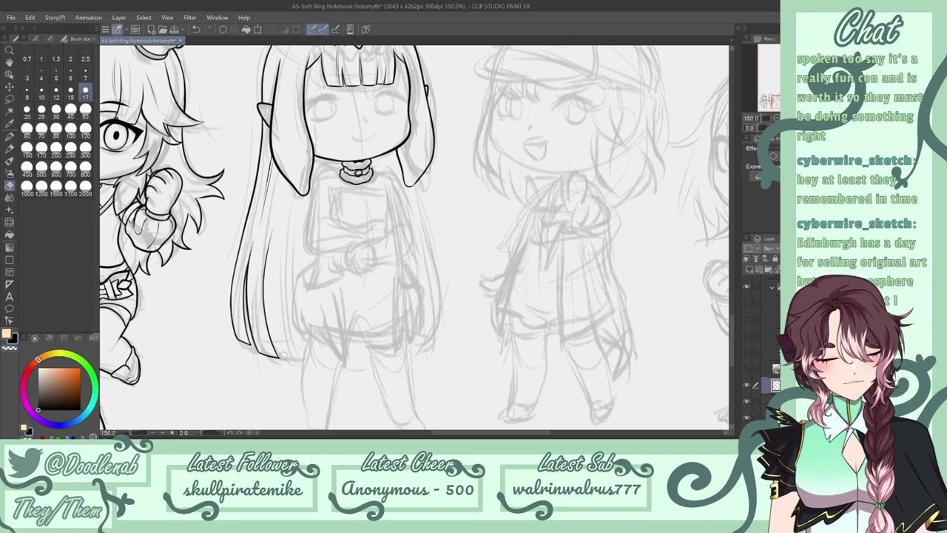
{"action": "key", "text": "p"}
{"action": "mouse_move", "coordinate": [264, 311]}
{"action": "left_mouse_down"}
{"action": "mouse_move", "coordinate": [270, 235]}
{"action": "mouse_move", "coordinate": [272, 342]}
{"action": "mouse_move", "coordinate": [286, 361]}
{"action": "mouse_move", "coordinate": [302, 360]}
{"action": "mouse_move", "coordinate": [286, 361]}
{"action": "mouse_move", "coordinate": [300, 362]}
{"action": "left_mouse_up"}
{"action": "key", "text": "ctrl+z"}
{"action": "key", "text": "ctrl+z"}
{"action": "key", "text": "ctrl+z"}
Ink the shoulder and outer sleeve edge from the choker to the elbow, beside the inked back hair.
{"action": "mouse_move", "coordinate": [338, 172]}
{"action": "left_mouse_down"}
{"action": "mouse_move", "coordinate": [319, 184]}
{"action": "mouse_move", "coordinate": [313, 206]}
{"action": "left_mouse_up"}
{"action": "key", "text": "ctrl+z"}
{"action": "mouse_move", "coordinate": [339, 172]}
{"action": "left_mouse_down"}
{"action": "mouse_move", "coordinate": [323, 181]}
{"action": "mouse_move", "coordinate": [311, 239]}
{"action": "left_mouse_up"}
{"action": "key", "text": "ctrl+z"}
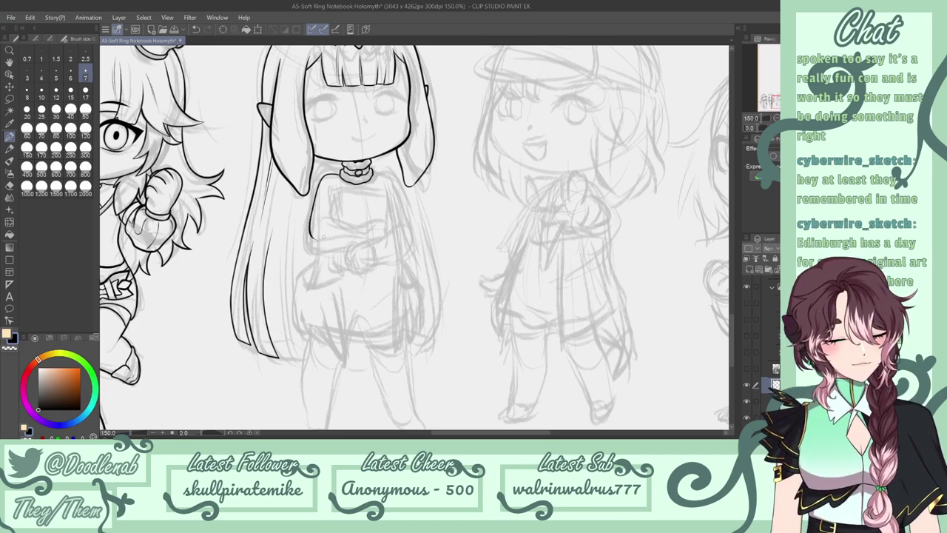
Ink the book held against the chest, with its cover's top and side edges and its spine.
{"action": "mouse_move", "coordinate": [333, 190]}
{"action": "left_mouse_down"}
{"action": "mouse_move", "coordinate": [335, 217]}
{"action": "mouse_move", "coordinate": [342, 216]}
{"action": "mouse_move", "coordinate": [334, 218]}
{"action": "left_mouse_up"}
{"action": "key", "text": "ctrl+z"}
{"action": "key", "text": "ctrl+z"}
{"action": "key", "text": "ctrl+z"}
{"action": "mouse_move", "coordinate": [341, 186]}
{"action": "left_mouse_down"}
{"action": "mouse_move", "coordinate": [333, 196]}
{"action": "mouse_move", "coordinate": [383, 193]}
{"action": "mouse_move", "coordinate": [385, 220]}
{"action": "left_mouse_up"}
{"action": "key", "text": "ctrl+z"}
{"action": "key", "text": "ctrl+z"}
{"action": "key", "text": "ctrl+z"}
{"action": "mouse_move", "coordinate": [340, 188]}
{"action": "left_mouse_down"}
{"action": "mouse_move", "coordinate": [341, 220]}
{"action": "mouse_move", "coordinate": [332, 219]}
{"action": "left_mouse_up"}
{"action": "key", "text": "e"}
{"action": "key", "text": "p"}
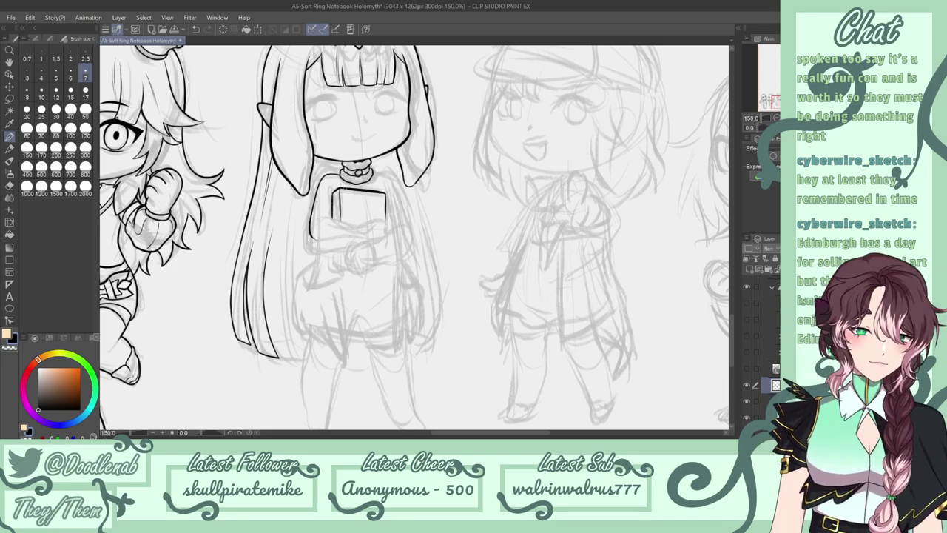
Ink the upper edge of the forearm across the book, the opposite shoulder line and the detail above the book.
{"action": "left_click_drag", "start_coordinate": [321, 217], "coordinate": [357, 229]}
{"action": "key", "text": "ctrl+z"}
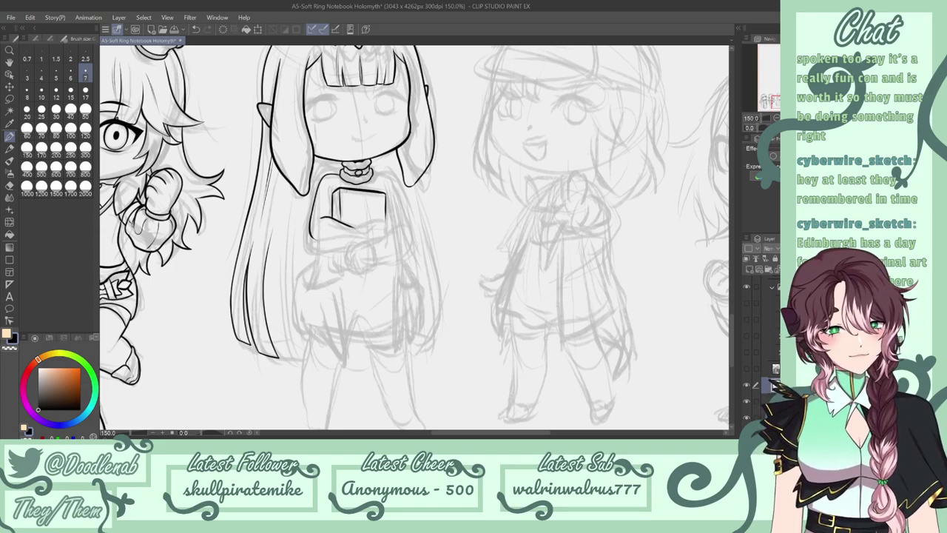
{"action": "mouse_move", "coordinate": [372, 173]}
{"action": "left_mouse_down"}
{"action": "mouse_move", "coordinate": [394, 187]}
{"action": "mouse_move", "coordinate": [359, 191]}
{"action": "left_mouse_up"}
{"action": "key", "text": "ctrl+z"}
{"action": "key", "text": "ctrl+z"}
{"action": "key", "text": "ctrl+z"}
{"action": "key", "text": "e"}
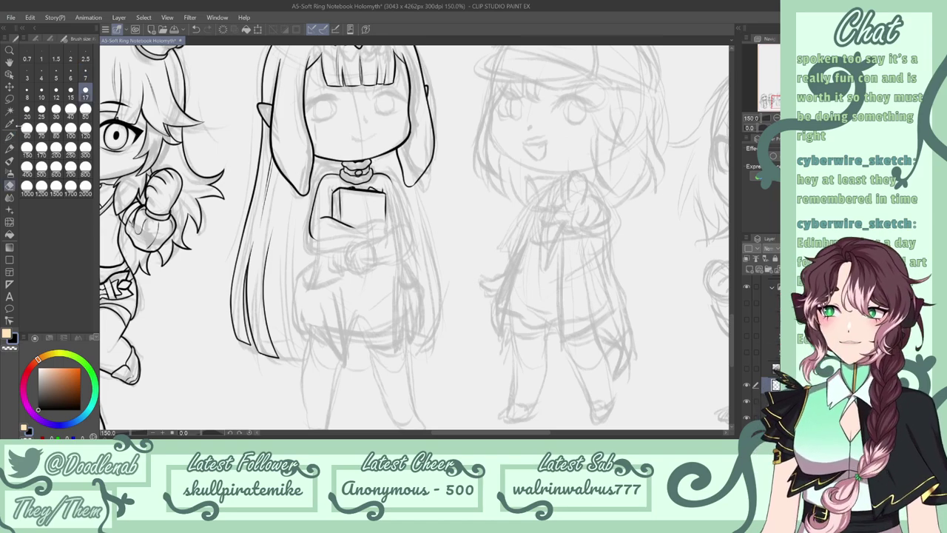
Ink the outer edge of the opposite sleeve from the shoulder down to the elbow.
{"action": "left_click", "coordinate": [12, 136]}
{"action": "left_click_drag", "start_coordinate": [389, 177], "coordinate": [405, 217]}
{"action": "key", "text": "ctrl+z"}
{"action": "key", "text": "ctrl+z"}
{"action": "left_click_drag", "start_coordinate": [389, 177], "coordinate": [409, 221]}
{"action": "key", "text": "ctrl+z"}
{"action": "left_click_drag", "start_coordinate": [389, 178], "coordinate": [410, 234]}
{"action": "key", "text": "ctrl+z"}
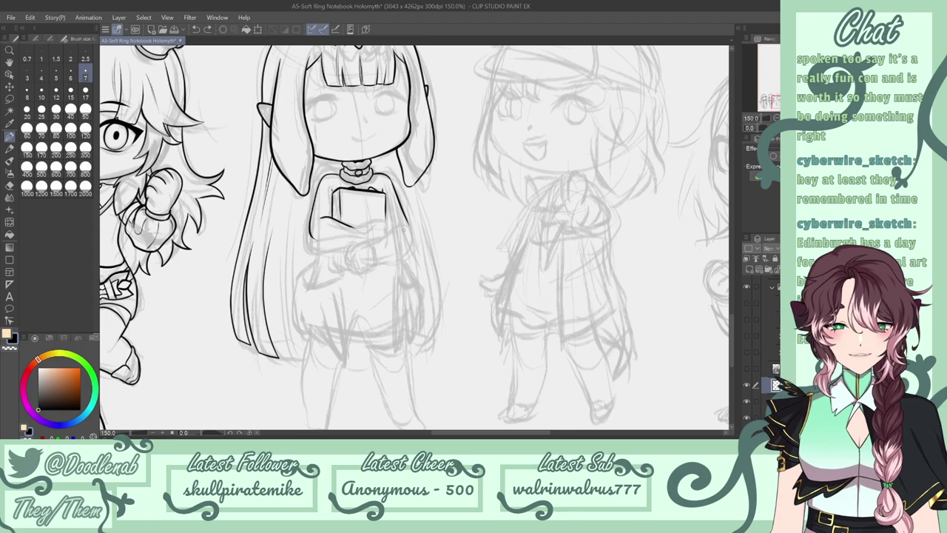
Ink the folded forearm's lower edge and carry its upper edge along the bottom of the book to the hand.
{"action": "key", "text": "ctrl+z"}
{"action": "mouse_move", "coordinate": [347, 225]}
{"action": "left_mouse_down"}
{"action": "mouse_move", "coordinate": [363, 229]}
{"action": "mouse_move", "coordinate": [320, 241]}
{"action": "mouse_move", "coordinate": [360, 246]}
{"action": "mouse_move", "coordinate": [365, 225]}
{"action": "mouse_move", "coordinate": [384, 218]}
{"action": "left_mouse_up"}
{"action": "key", "text": "ctrl+z"}
{"action": "key", "text": "ctrl+z"}
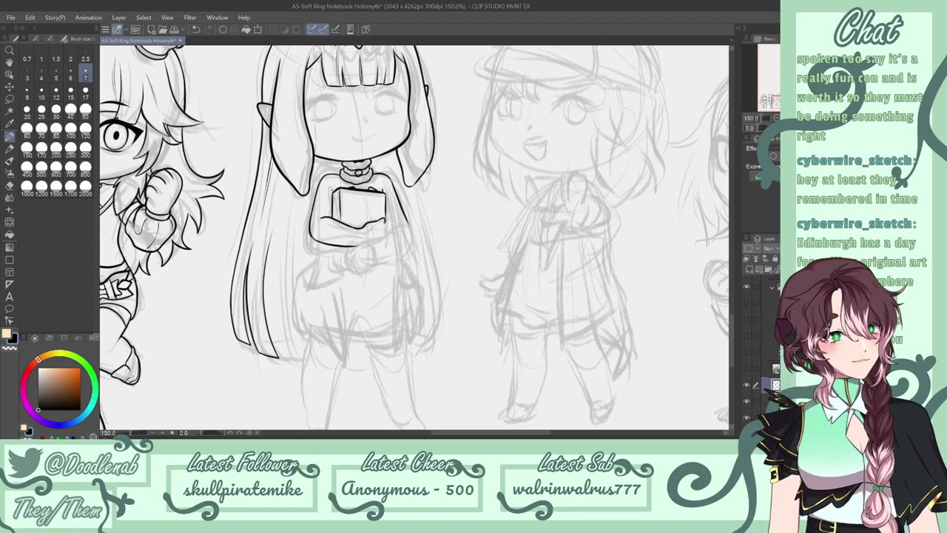
Ink the fingers of the hand gripping the book and the cuff line at the wrist.
{"action": "left_click_drag", "start_coordinate": [385, 219], "coordinate": [386, 237]}
{"action": "key", "text": "ctrl+z"}
{"action": "key", "text": "ctrl+z"}
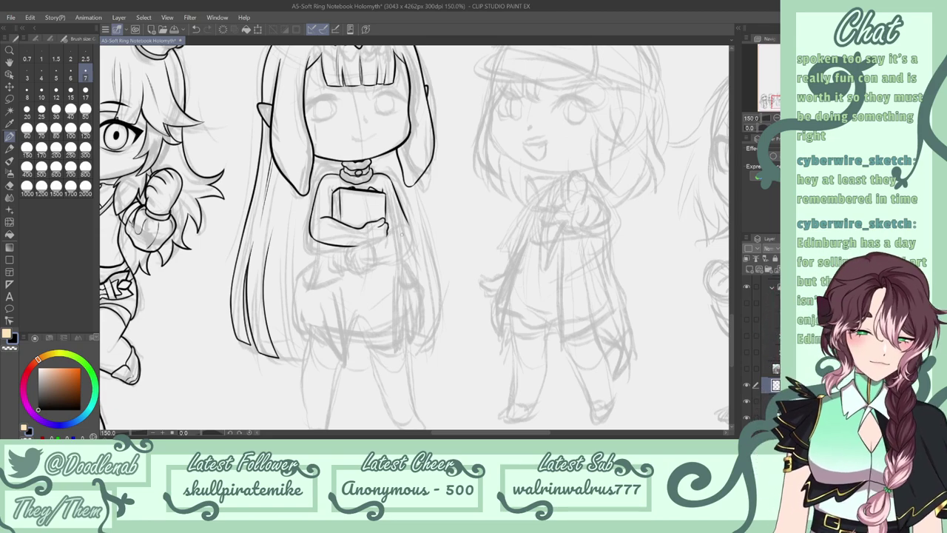
{"action": "left_click_drag", "start_coordinate": [361, 227], "coordinate": [363, 245]}
{"action": "key", "text": "ctrl+z"}
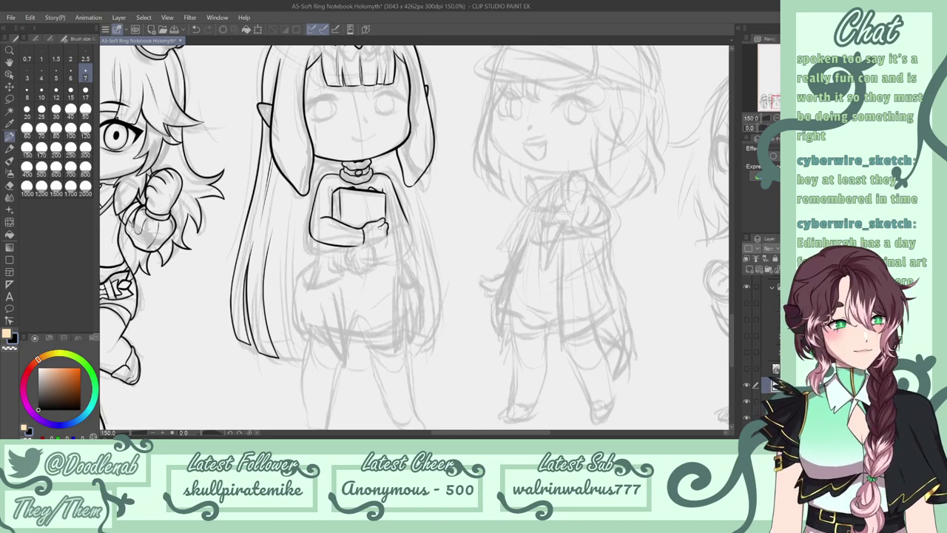
Ink a concentric circle emblem on the book's cover, partly hidden behind the forearm and hand.
{"action": "left_click_drag", "start_coordinate": [341, 213], "coordinate": [341, 228]}
{"action": "key", "text": "ctrl+z"}
{"action": "key", "text": "ctrl+z"}
{"action": "left_click_drag", "start_coordinate": [341, 201], "coordinate": [341, 210]}
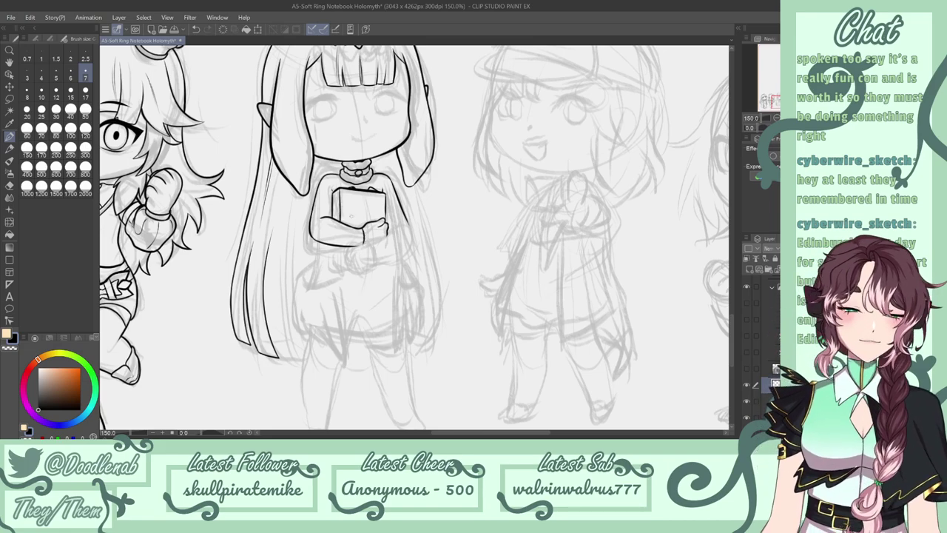
{"action": "mouse_move", "coordinate": [341, 187]}
{"action": "left_mouse_down"}
{"action": "mouse_move", "coordinate": [360, 226]}
{"action": "mouse_move", "coordinate": [374, 222]}
{"action": "mouse_move", "coordinate": [347, 220]}
{"action": "mouse_move", "coordinate": [360, 206]}
{"action": "mouse_move", "coordinate": [380, 219]}
{"action": "mouse_move", "coordinate": [354, 215]}
{"action": "mouse_move", "coordinate": [374, 214]}
{"action": "mouse_move", "coordinate": [368, 208]}
{"action": "mouse_move", "coordinate": [377, 220]}
{"action": "left_mouse_up"}
{"action": "key", "text": "ctrl+z"}
{"action": "key", "text": "ctrl+z"}
{"action": "key", "text": "ctrl+z"}
{"action": "key", "text": "ctrl+z"}
{"action": "key", "text": "ctrl+z"}
{"action": "key", "text": "ctrl+z"}
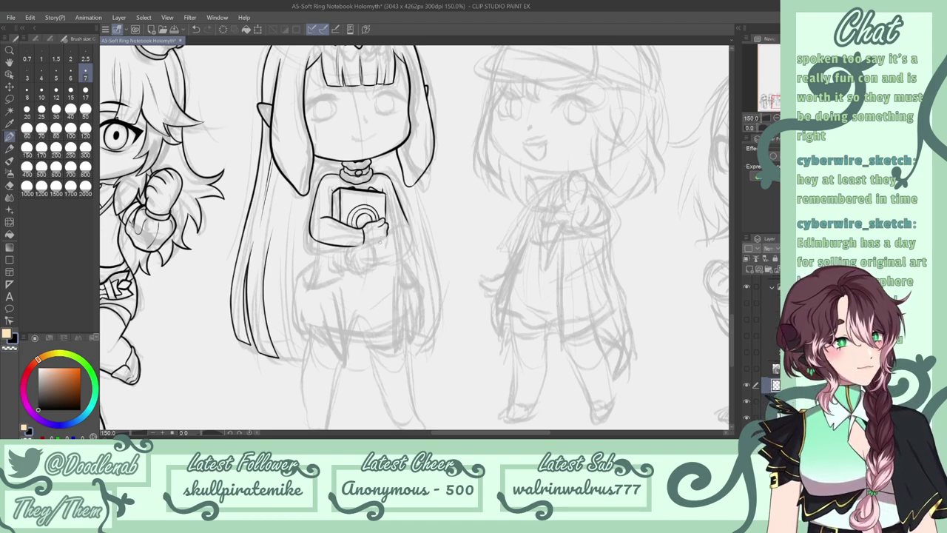
Ink straight lines from the circle emblem up to the book's top edge and a spine line down the cover's side.
{"action": "mouse_move", "coordinate": [354, 189]}
{"action": "left_mouse_down"}
{"action": "mouse_move", "coordinate": [364, 215]}
{"action": "mouse_move", "coordinate": [376, 191]}
{"action": "left_mouse_up"}
{"action": "key", "text": "ctrl+z"}
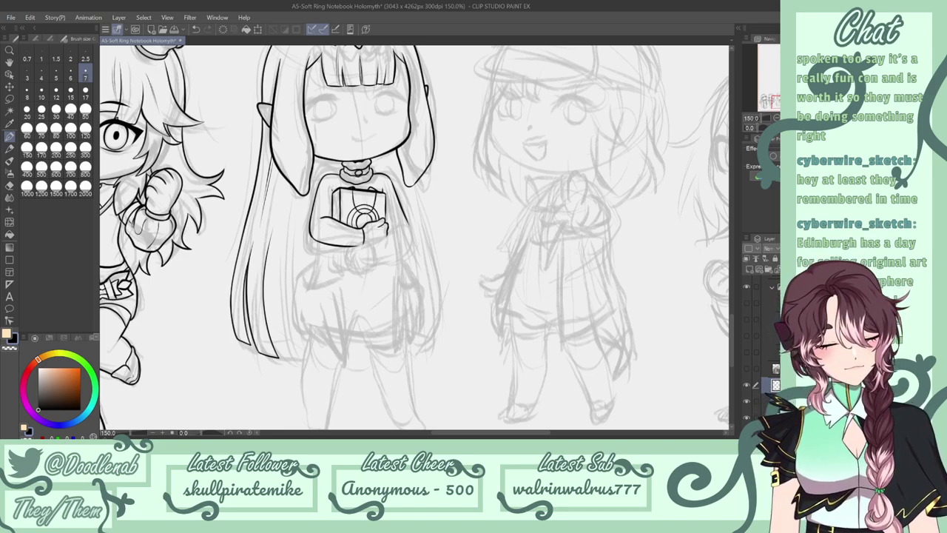
{"action": "left_click_drag", "start_coordinate": [341, 190], "coordinate": [343, 225]}
{"action": "left_click_drag", "start_coordinate": [341, 188], "coordinate": [344, 224]}
{"action": "key", "text": "ctrl+z"}
{"action": "key", "text": "ctrl+z"}
{"action": "key", "text": "ctrl+z"}
{"action": "left_click_drag", "start_coordinate": [386, 195], "coordinate": [384, 215]}
{"action": "key", "text": "ctrl+z"}
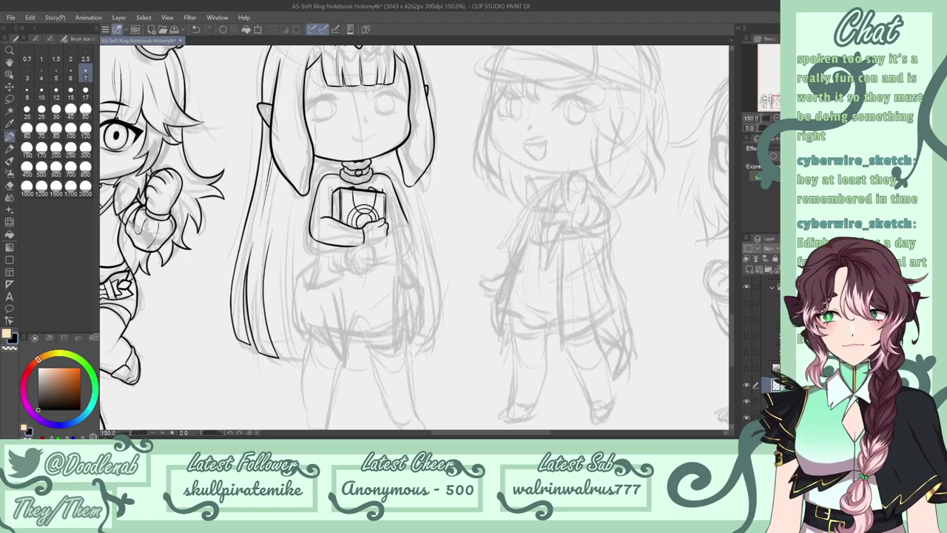
Rework the line along the top of the book's cover and save the drawing.
{"action": "left_click_drag", "start_coordinate": [340, 190], "coordinate": [386, 196]}
{"action": "key", "text": "ctrl+z"}
{"action": "key", "text": "ctrl+z"}
{"action": "key", "text": "ctrl+z"}
{"action": "key", "text": "ctrl+z"}
{"action": "key", "text": "ctrl+z"}
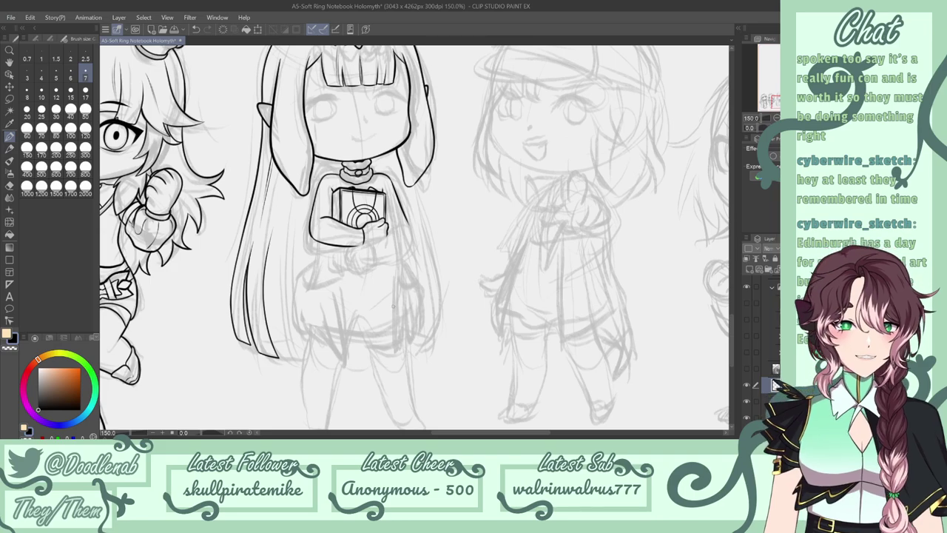
{"action": "key", "text": "ctrl+s"}
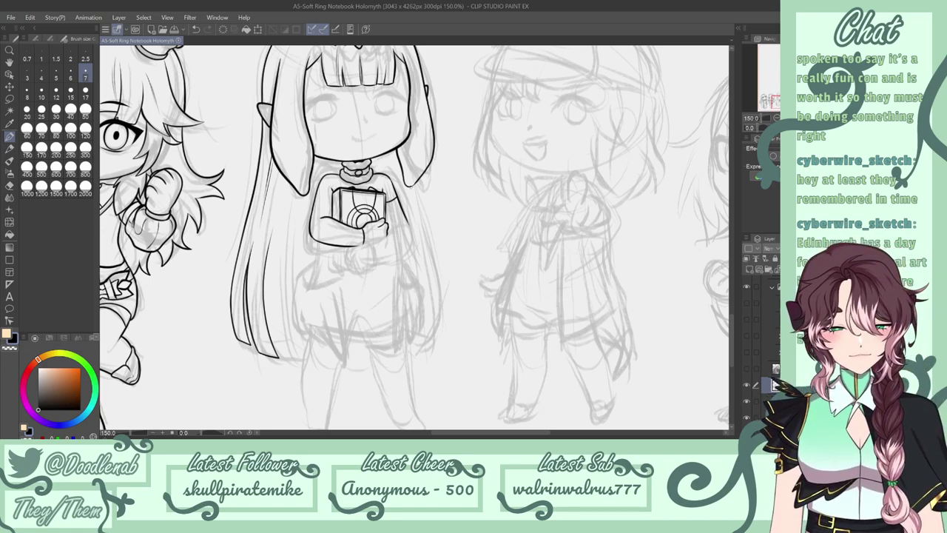
Clean up the ink around the book with the eraser and save the drawing.
{"action": "key", "text": "e"}
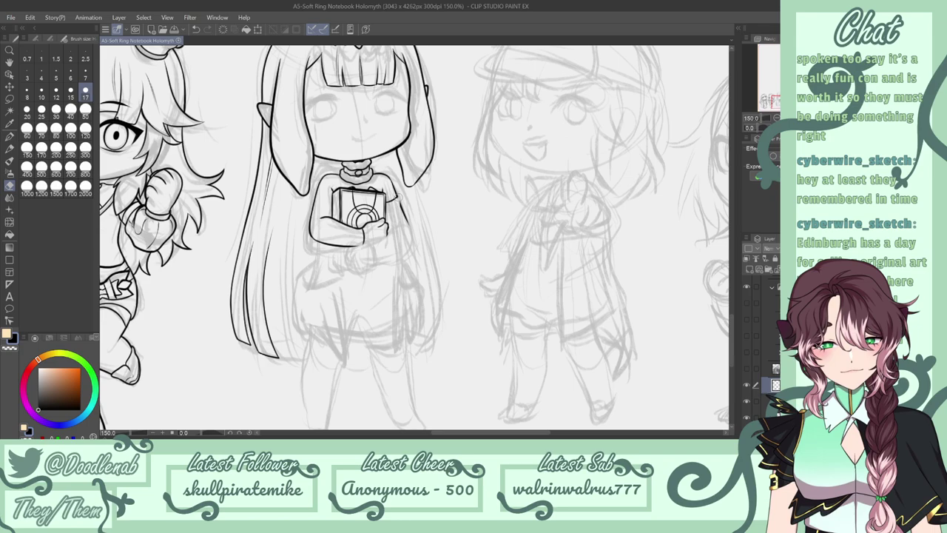
{"action": "key", "text": "p"}
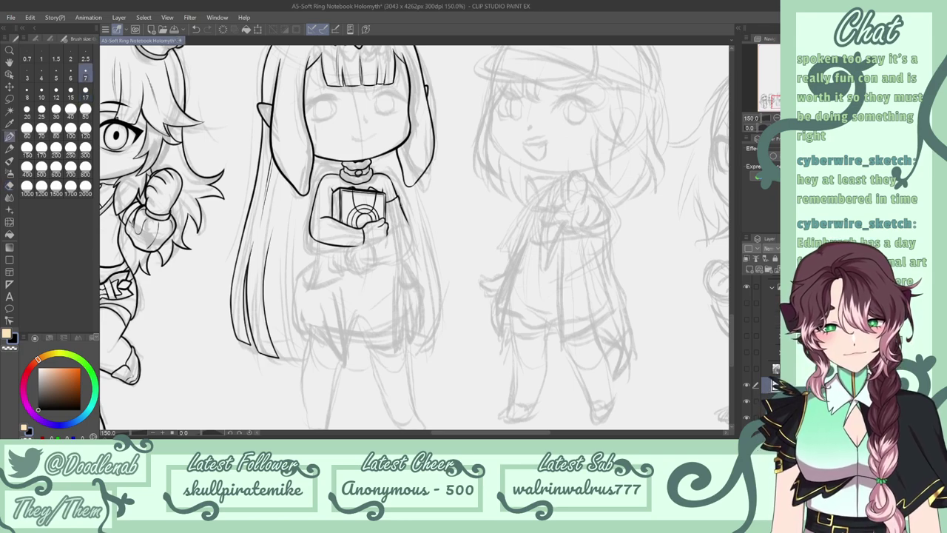
{"action": "key", "text": "ctrl+z"}
{"action": "key", "text": "ctrl+y"}
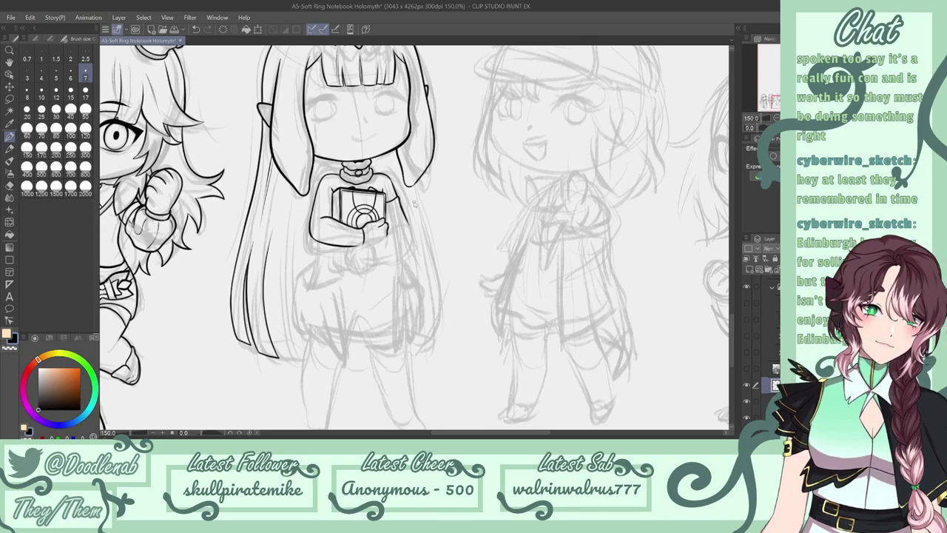
{"action": "key", "text": "ctrl+s"}
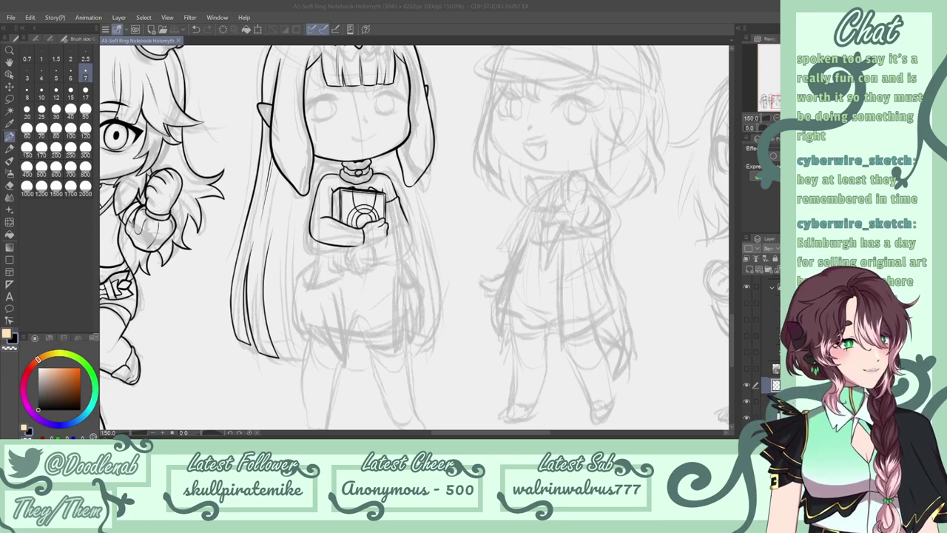
Ink a horizontal line across the book's cover above the centre of the circle emblem.
{"action": "left_click_drag", "start_coordinate": [341, 201], "coordinate": [384, 205]}
{"action": "key", "text": "ctrl+z"}
{"action": "key", "text": "ctrl+z"}
{"action": "key", "text": "ctrl+z"}
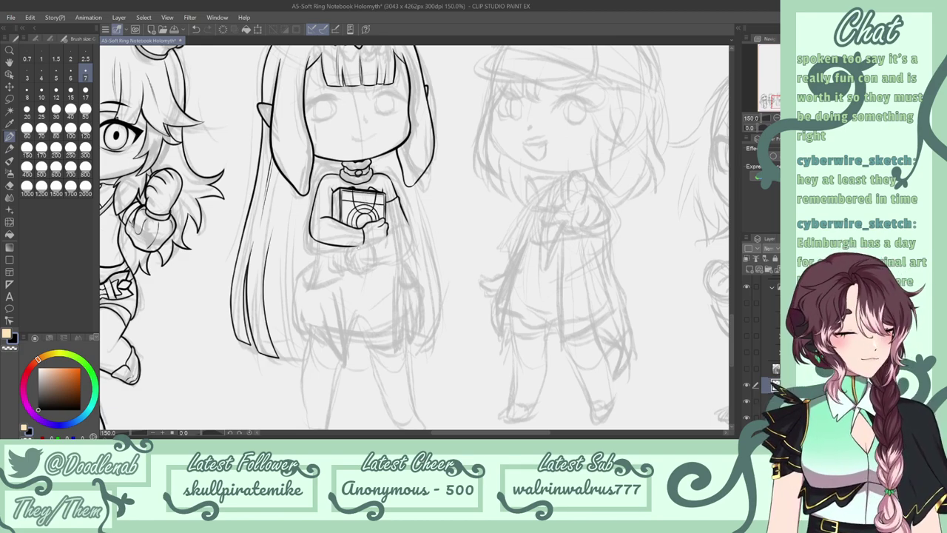
Ink the remaining lines crossing the lower part of the book's cover around the emblem and save the drawing.
{"action": "mouse_move", "coordinate": [345, 225]}
{"action": "left_mouse_down"}
{"action": "mouse_move", "coordinate": [348, 197]}
{"action": "mouse_move", "coordinate": [376, 201]}
{"action": "mouse_move", "coordinate": [343, 220]}
{"action": "mouse_move", "coordinate": [352, 196]}
{"action": "mouse_move", "coordinate": [382, 201]}
{"action": "mouse_move", "coordinate": [381, 217]}
{"action": "left_mouse_up"}
{"action": "key", "text": "ctrl+z"}
{"action": "key", "text": "ctrl+z"}
{"action": "key", "text": "ctrl+z"}
{"action": "key", "text": "ctrl+z"}
{"action": "key", "text": "ctrl+z"}
{"action": "key", "text": "ctrl+z"}
{"action": "key", "text": "ctrl+z"}
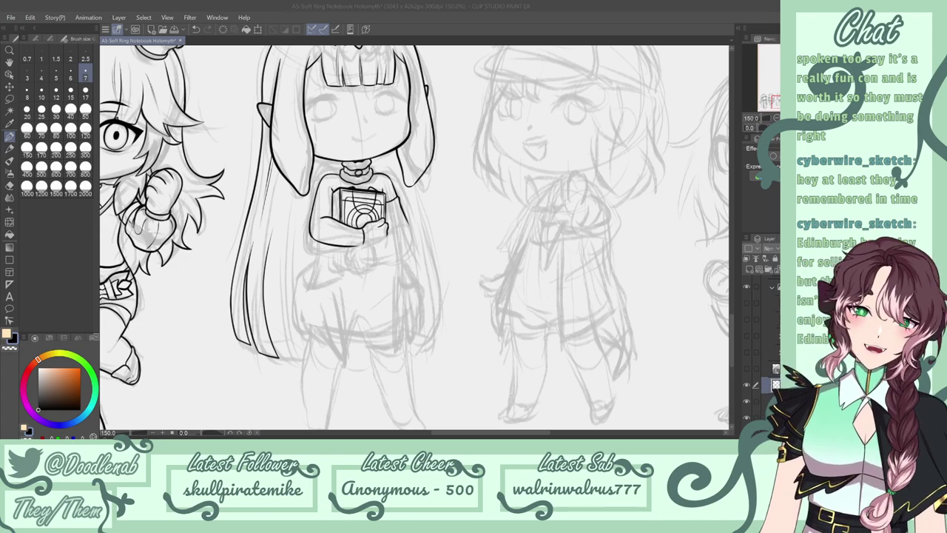
{"action": "left_click", "coordinate": [220, 43]}
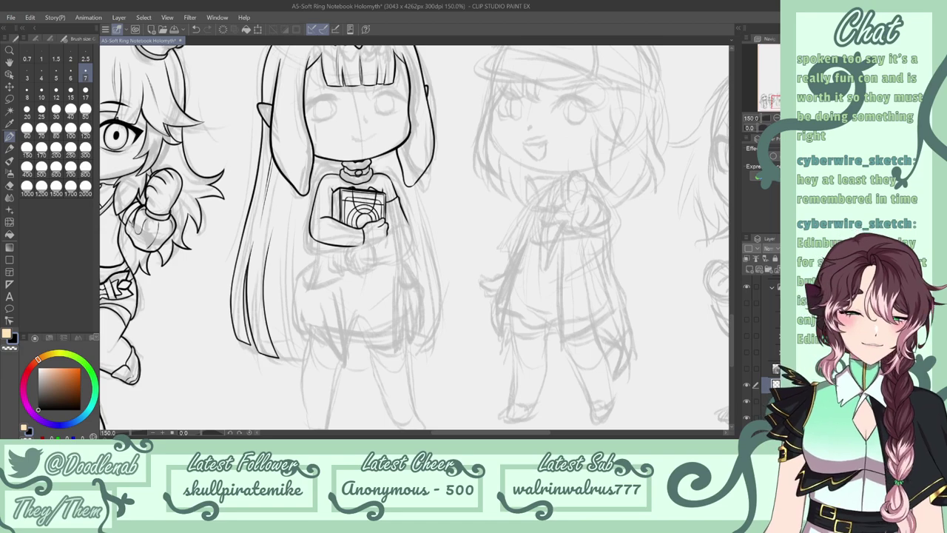
{"action": "left_click_drag", "start_coordinate": [730, 355], "coordinate": [730, 354]}
{"action": "key", "text": "ctrl+s"}
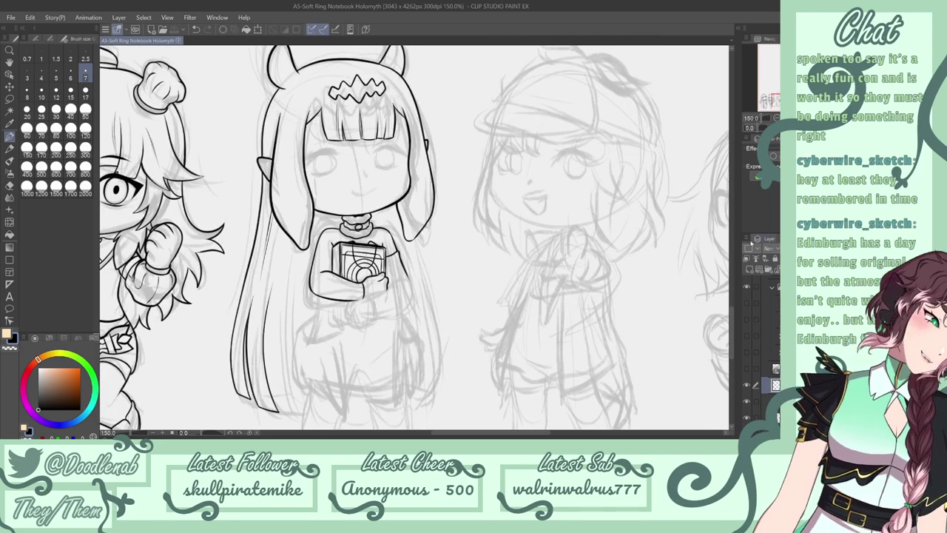